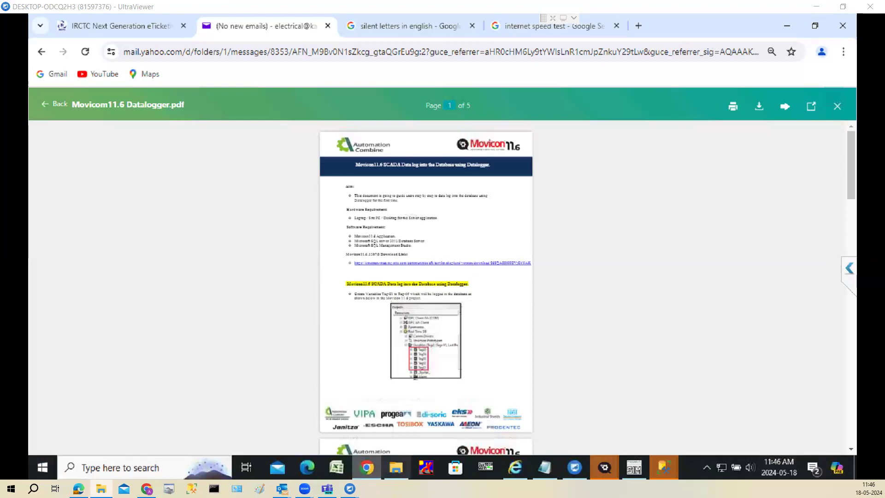
Switch to SQL Server Management Studio and connect to the DESKTOP-ODCQ2H3 database engine with Windows Authentication
mouse_move(664, 466)
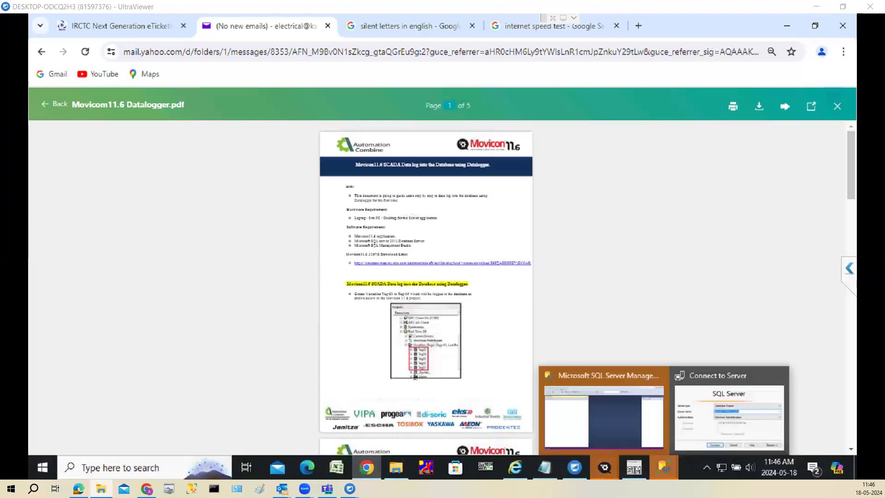
mouse_move(634, 467)
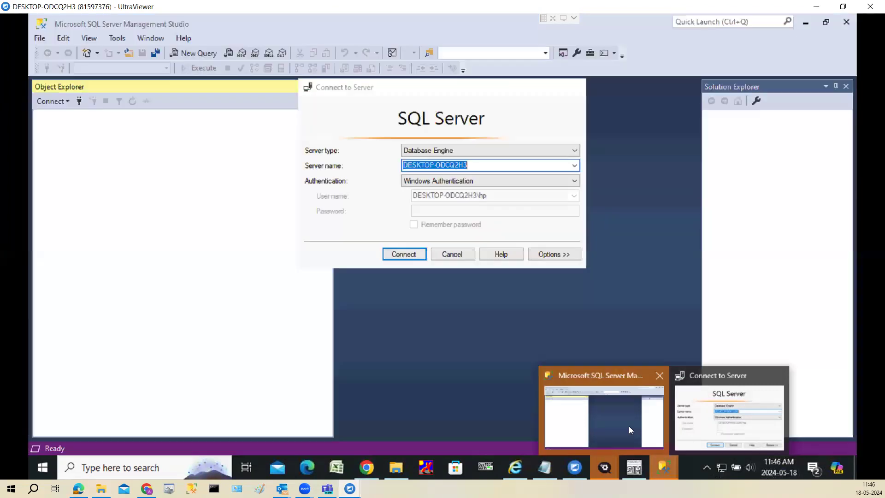
left_click(629, 426)
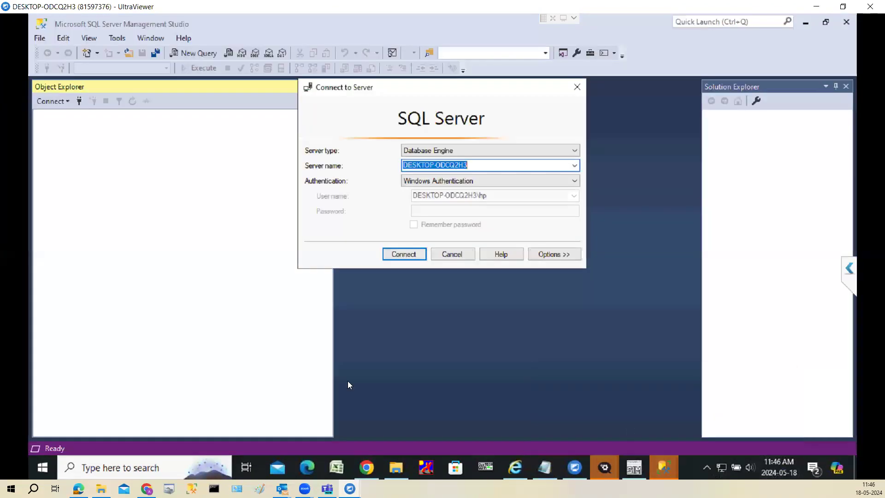
left_click(416, 255)
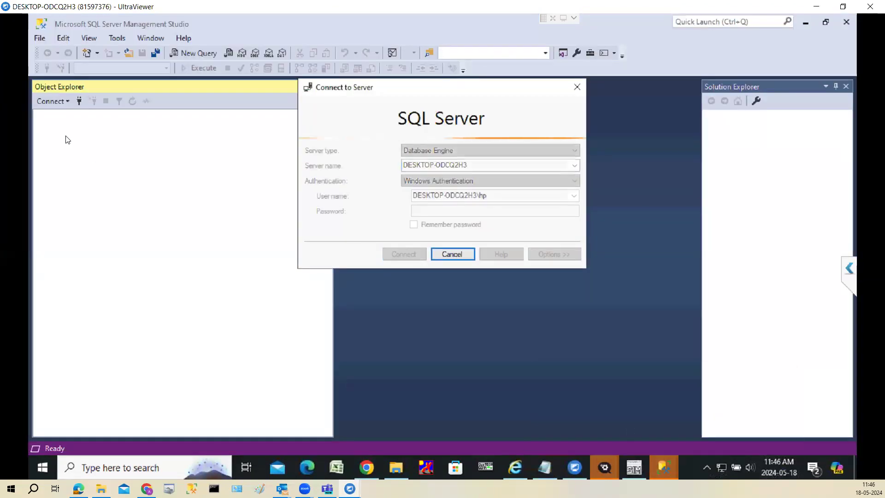
left_click(39, 39)
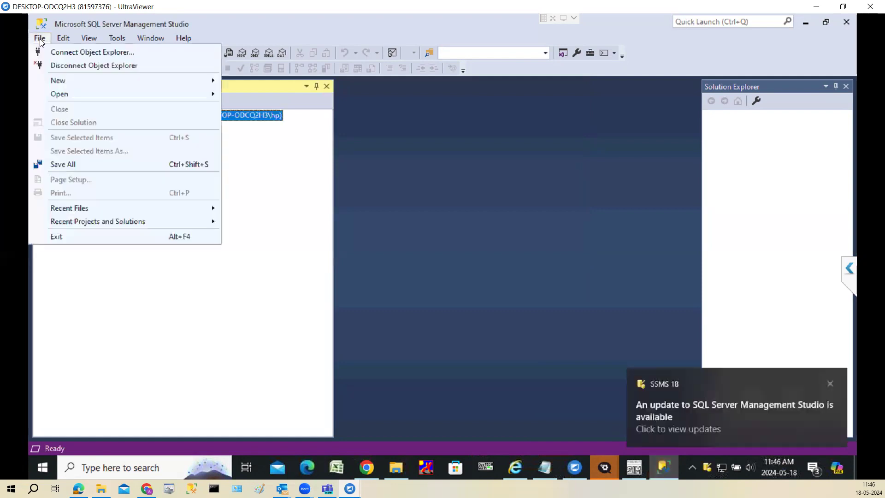
left_click(63, 39)
left_click(46, 38)
left_click(263, 220)
Expand the databases of the DESKTOP-ODCQ2H3 server and look through its SCADA-MASTER and table entries
left_click(84, 125)
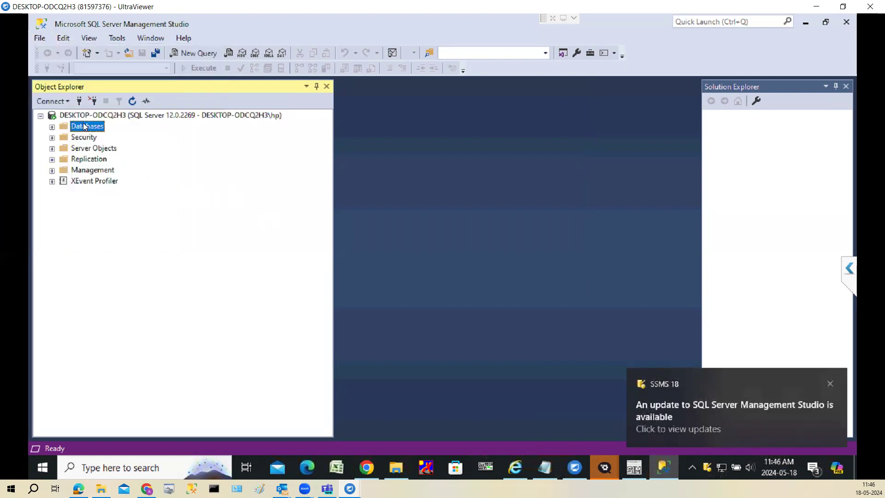
left_click(53, 127)
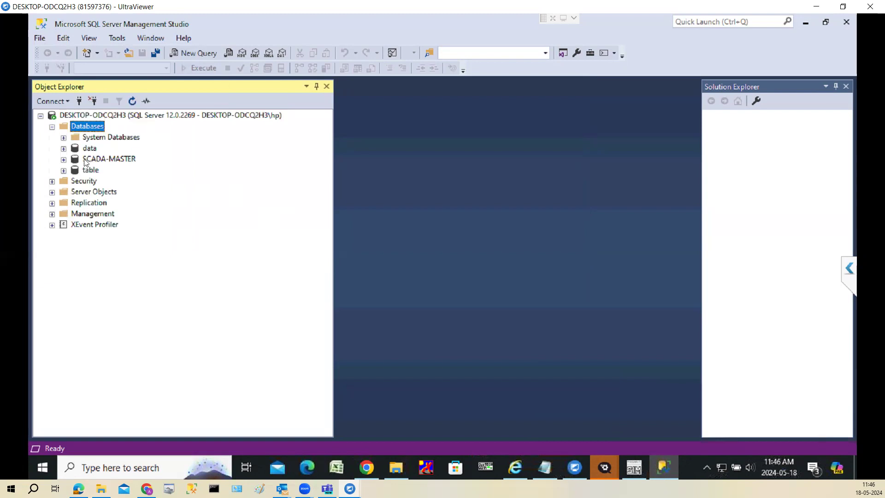
left_click(106, 162)
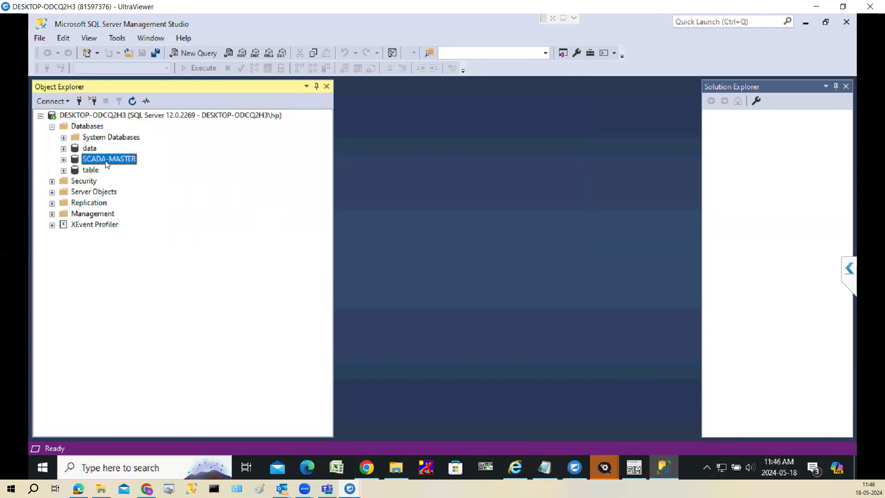
left_click(90, 171)
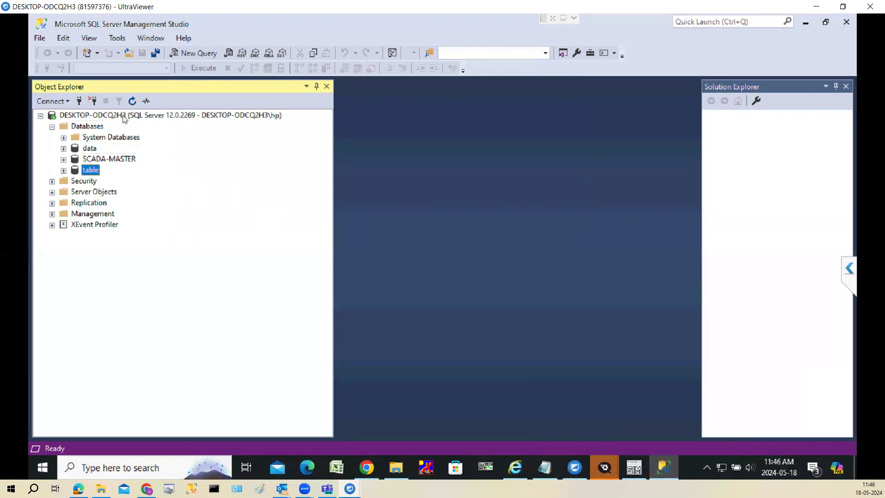
Connect to the DESKTOP-ODCQ2H3\SQLEXPRESS database engine and select its movicon_scada_basic_training_19042024 database
left_click(58, 103)
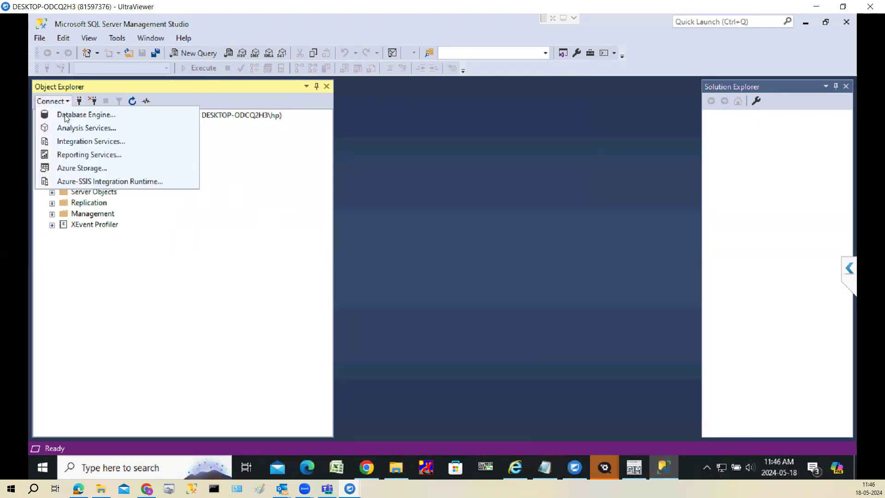
left_click(65, 115)
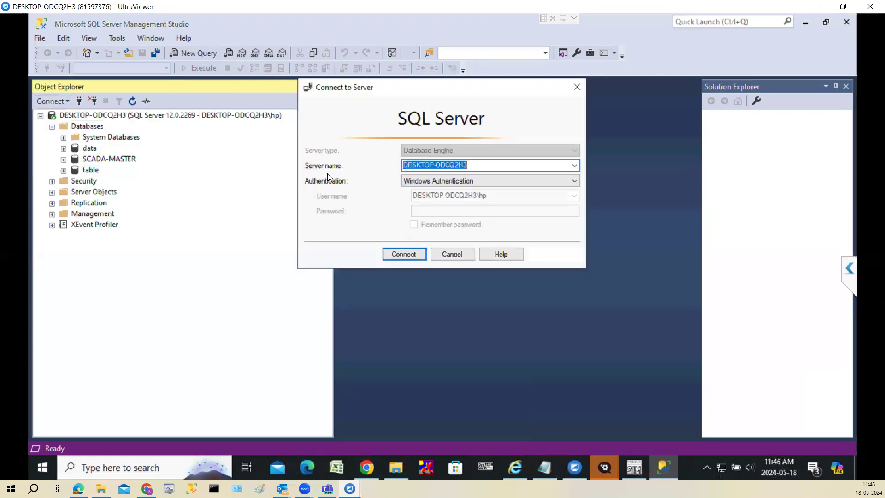
left_click(576, 164)
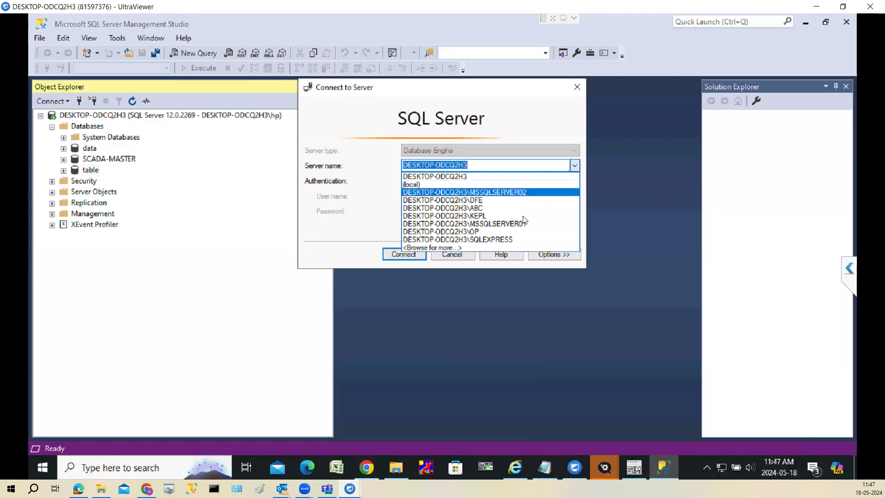
left_click(520, 239)
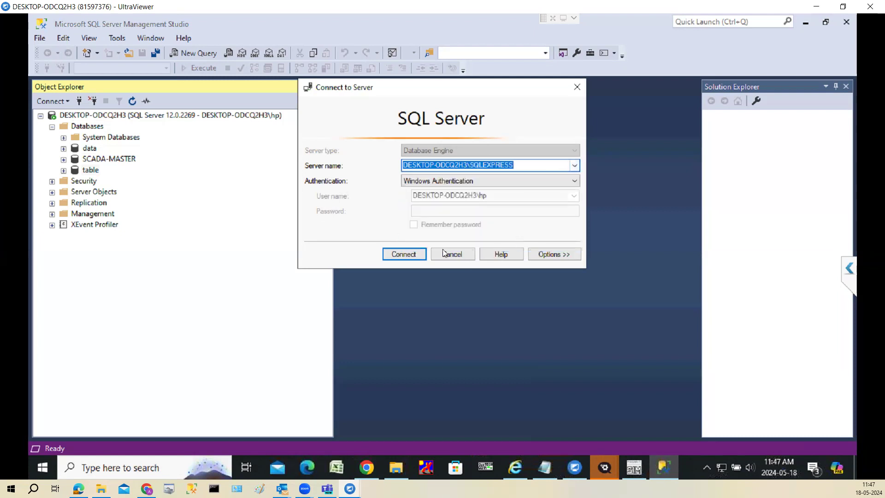
left_click(414, 256)
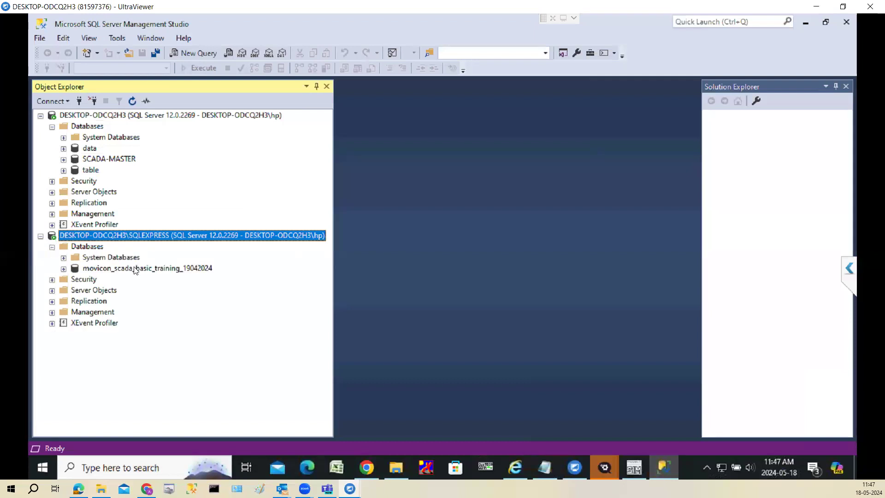
left_click(138, 268)
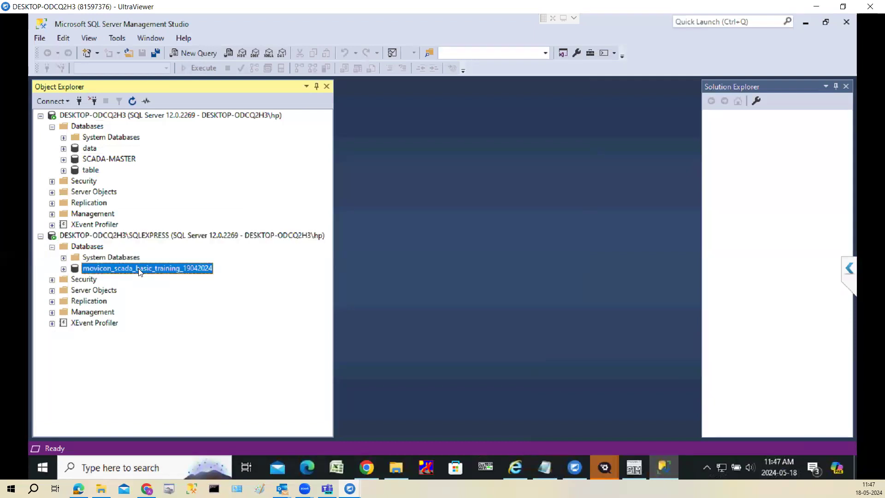
Disconnect the DESKTOP-ODCQ2H3 default server from Object Explorer
left_click(99, 115)
right_click(98, 116)
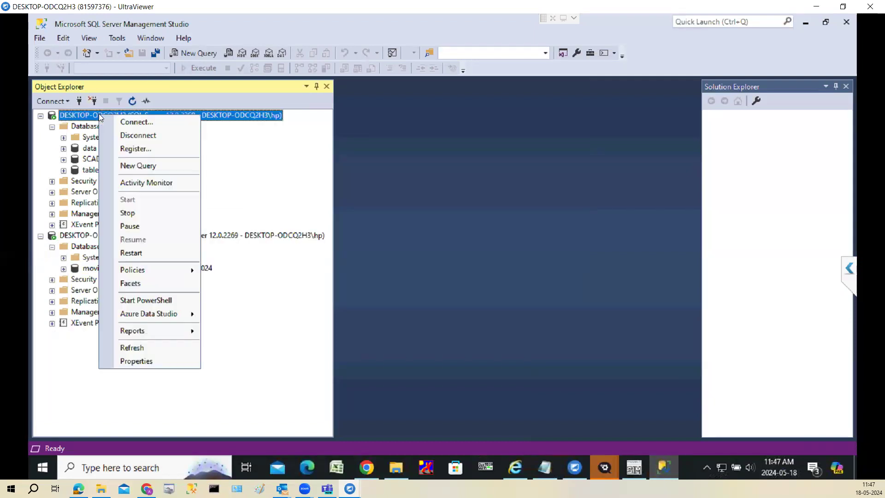
left_click(135, 135)
Open the properties of the movicon_scada_basic_training_19042024 database and check the storage path of its database files
left_click(178, 149)
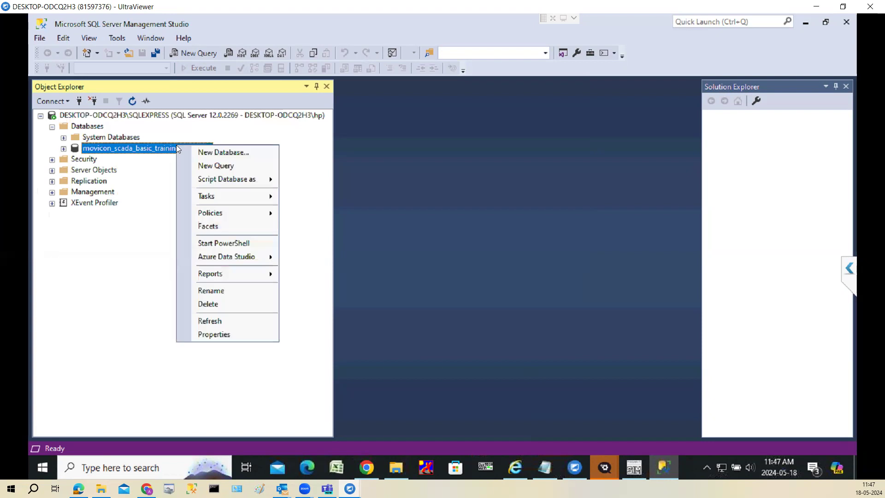
left_click(200, 336)
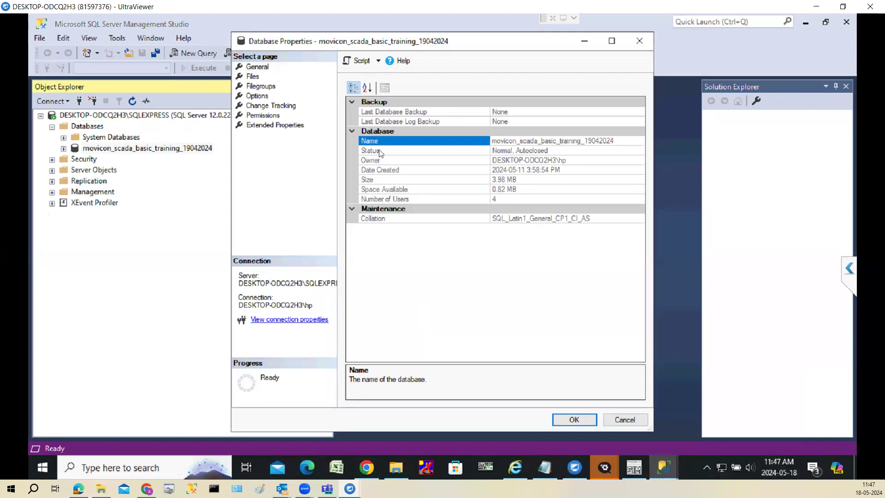
left_click(262, 69)
left_click(253, 78)
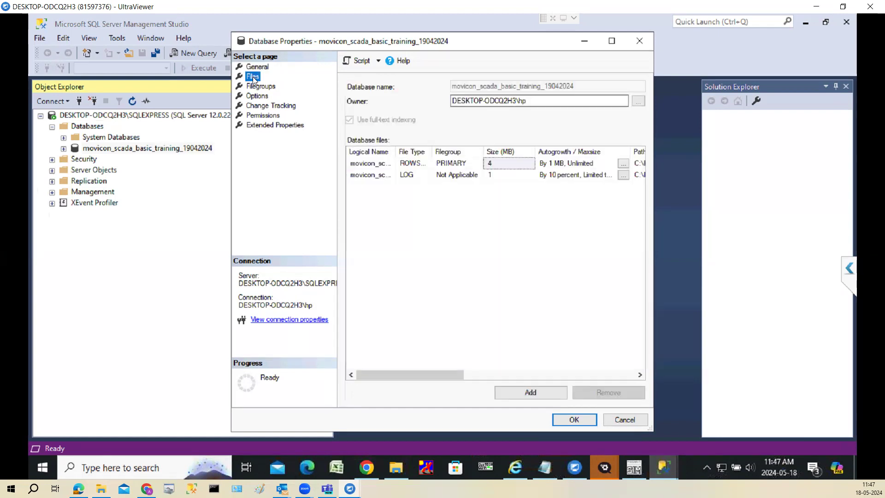
left_click_drag(436, 375, 545, 369)
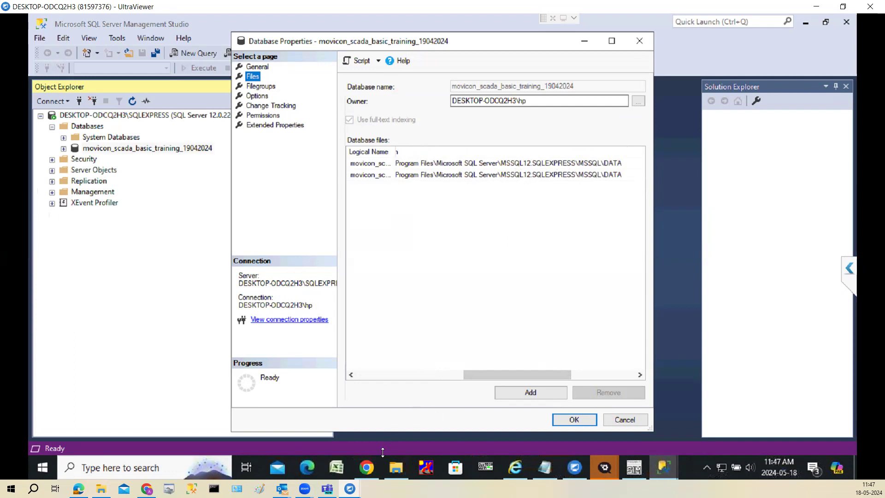
Switch to File Explorer and open C:\Program Files\Microsoft SQL Server\MSSQL12.SQLEXPRESS\MSSQL\DATA, granting access to the folder
left_click(397, 475)
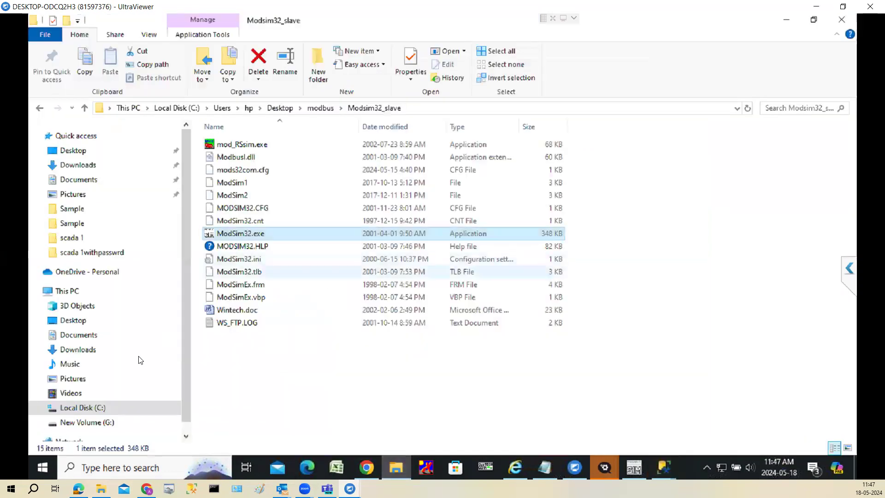
left_click(119, 406)
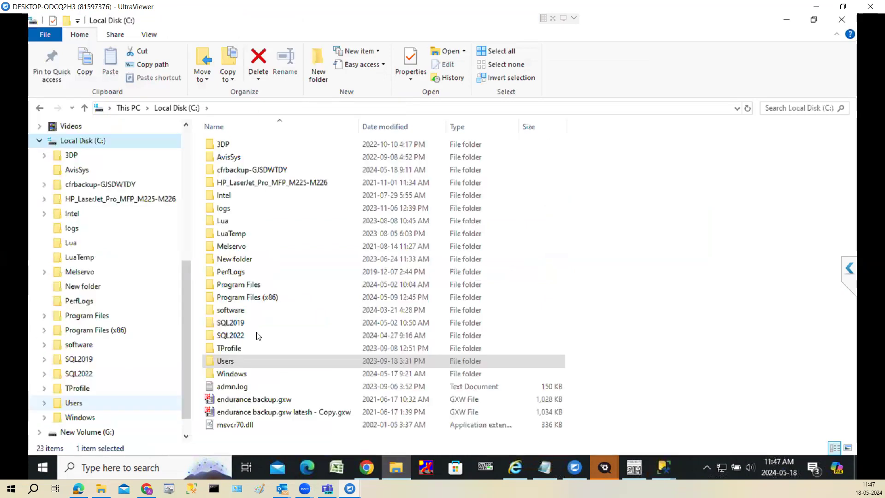
double_click(261, 288)
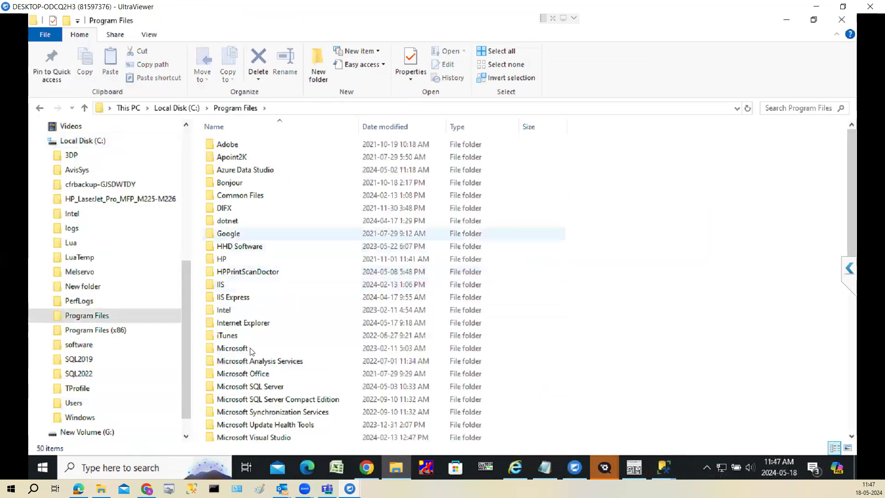
double_click(251, 387)
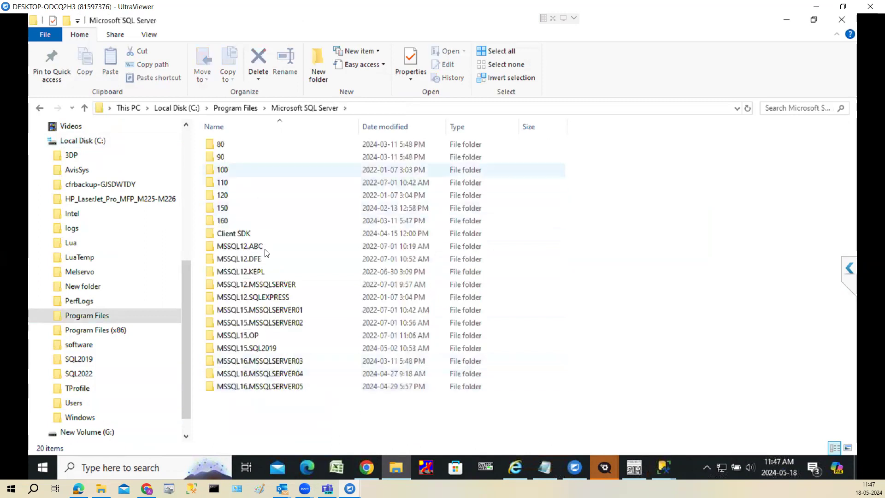
double_click(290, 299)
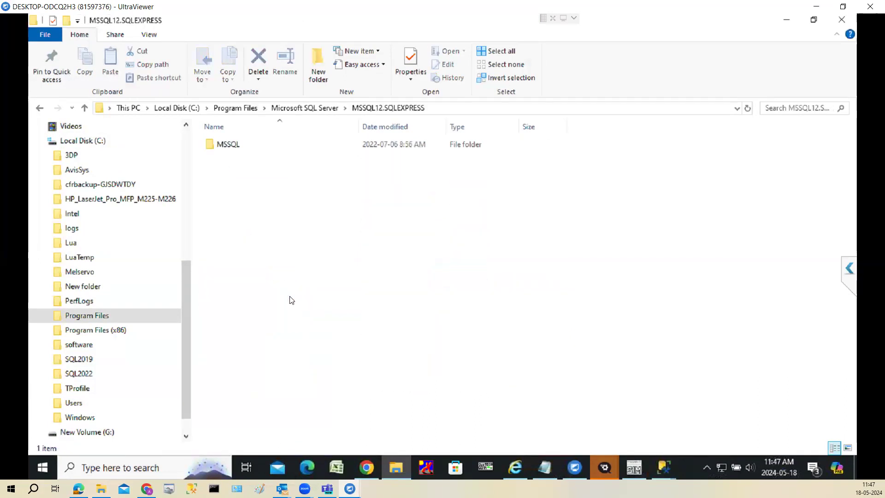
double_click(250, 145)
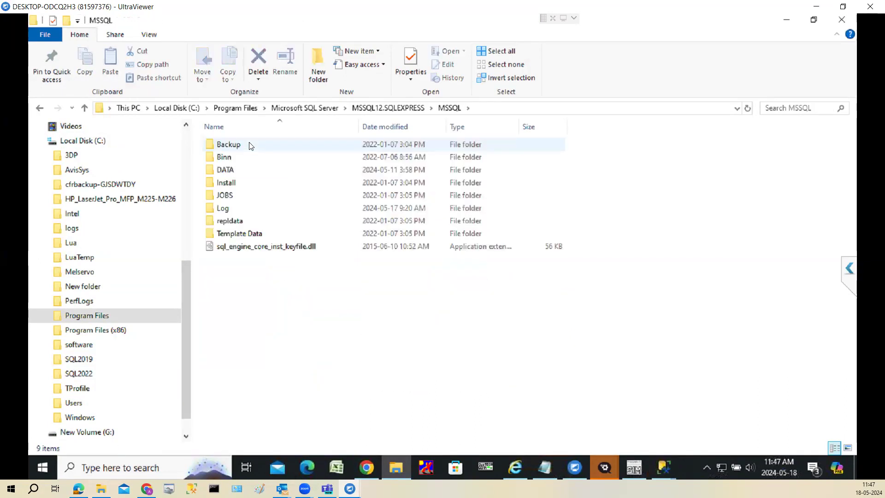
left_click(241, 171)
double_click(240, 172)
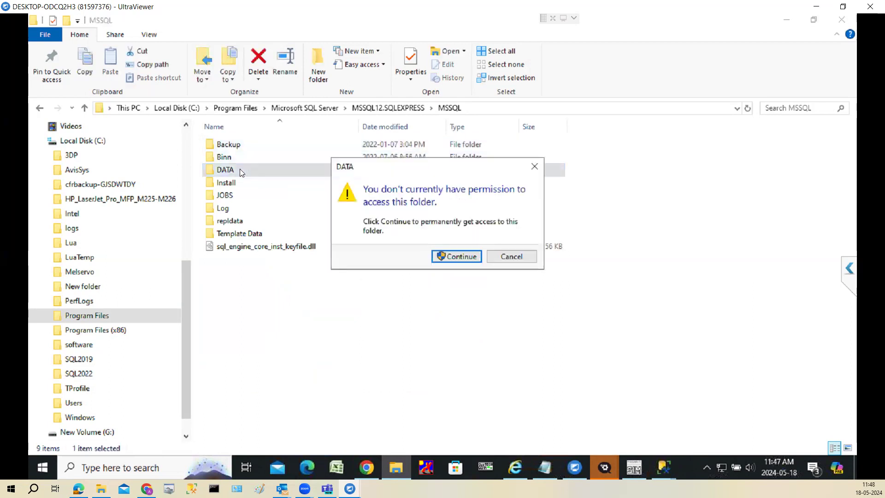
left_click(443, 258)
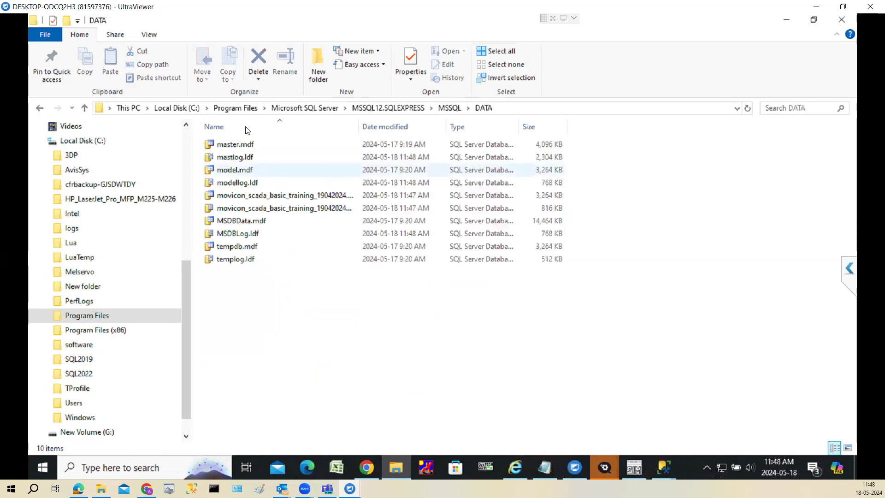
Widen the Name column to show full file names and try to open movicon_scada_basic_training_19042024.mdf with Notepad
left_click(259, 197)
left_click_drag(358, 121, 399, 122)
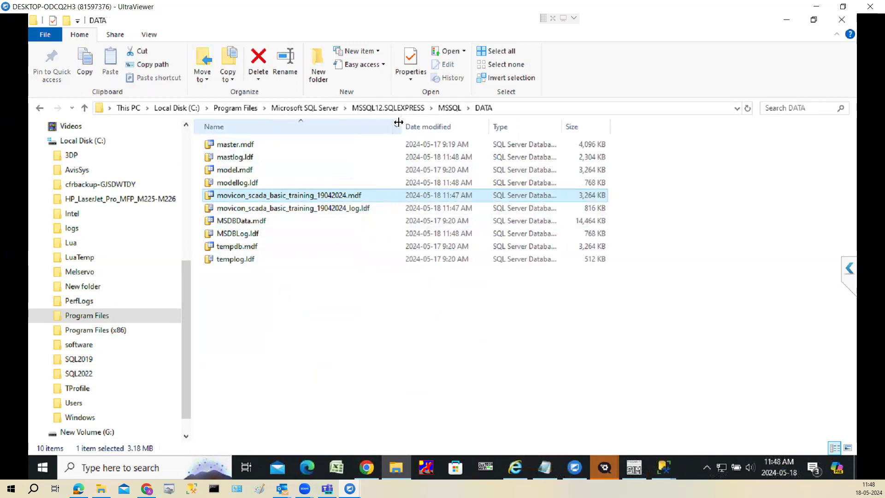
right_click(321, 194)
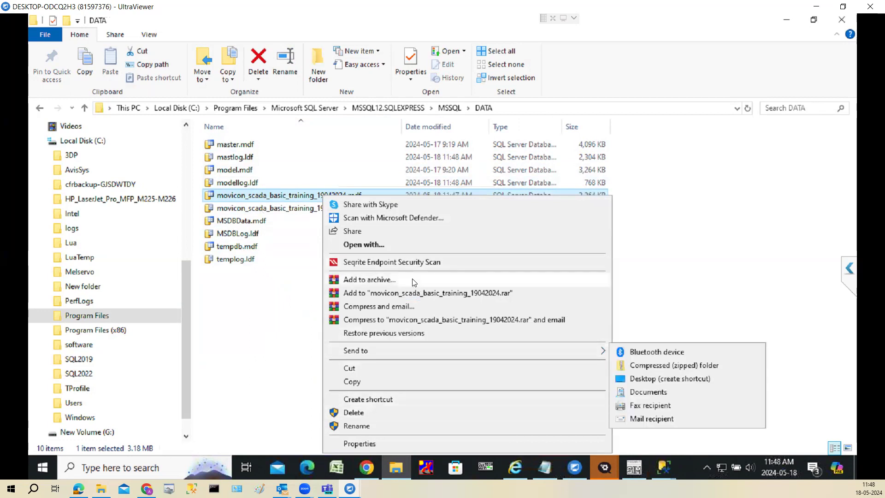
left_click(400, 244)
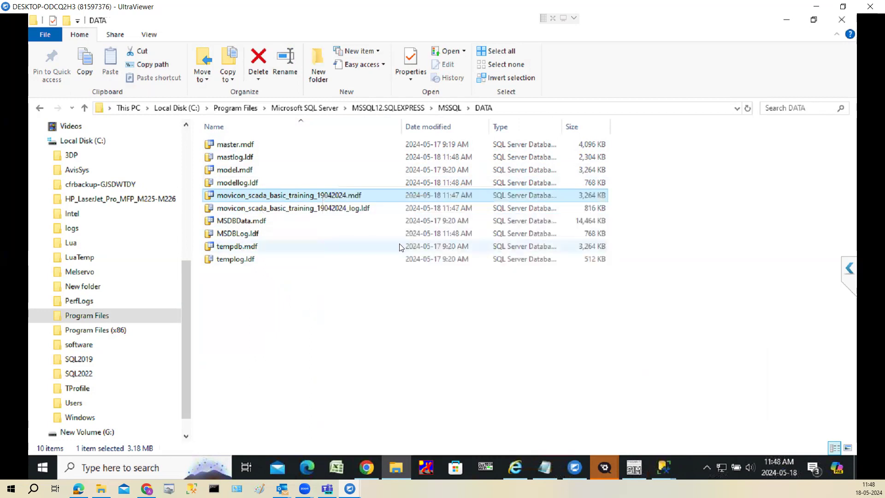
left_click(387, 246)
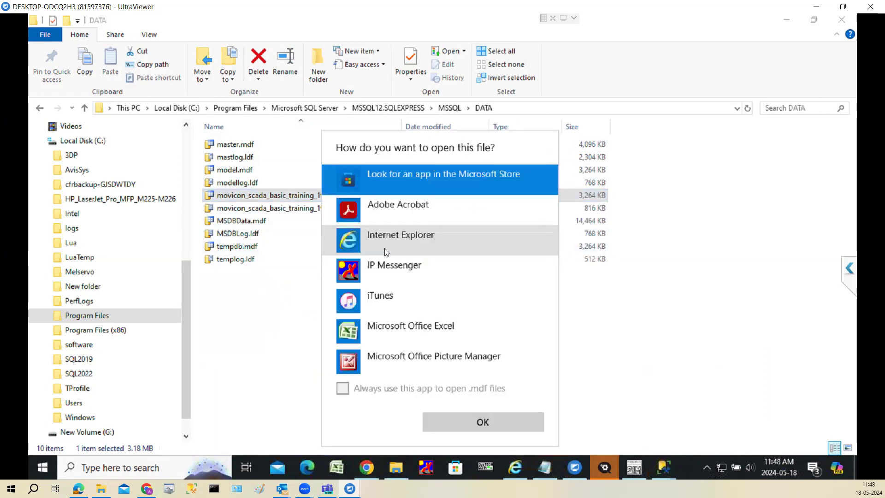
left_click_drag(555, 238, 554, 303)
left_click(397, 286)
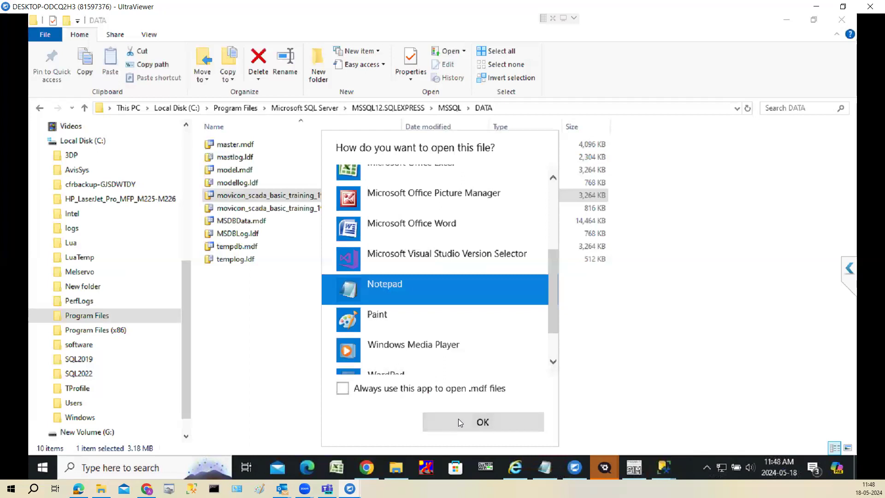
left_click(458, 420)
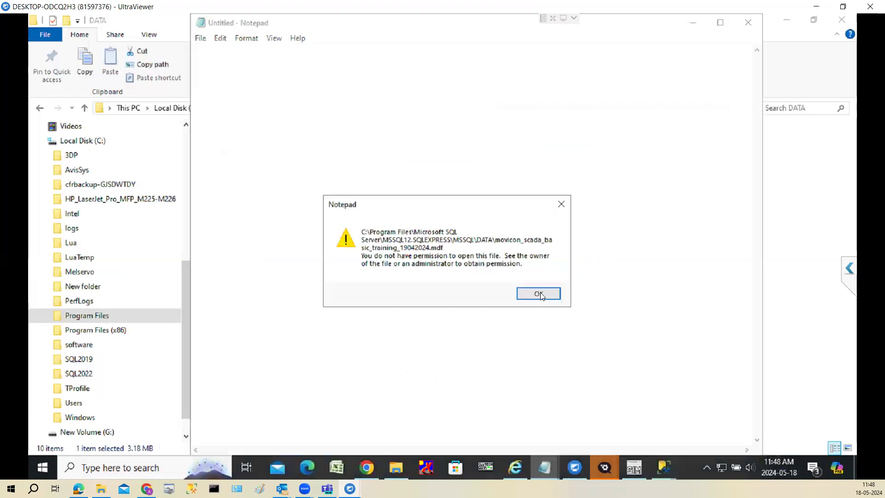
left_click(540, 294)
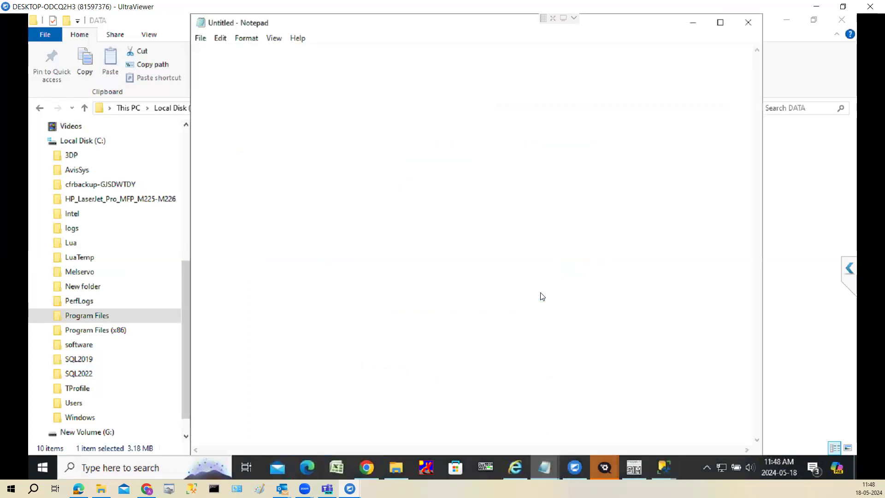
Close the empty Notepad window and try again to open movicon_scada_basic_training_19042024.mdf with Notepad
left_click(202, 39)
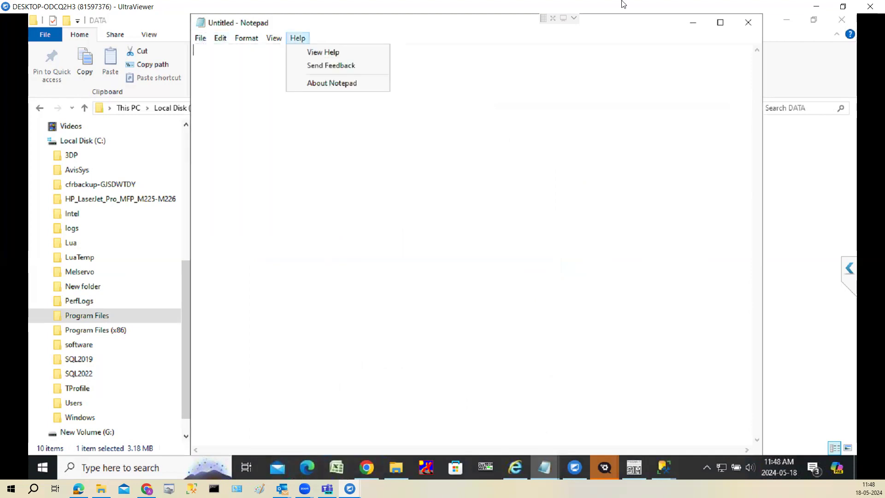
left_click(747, 24)
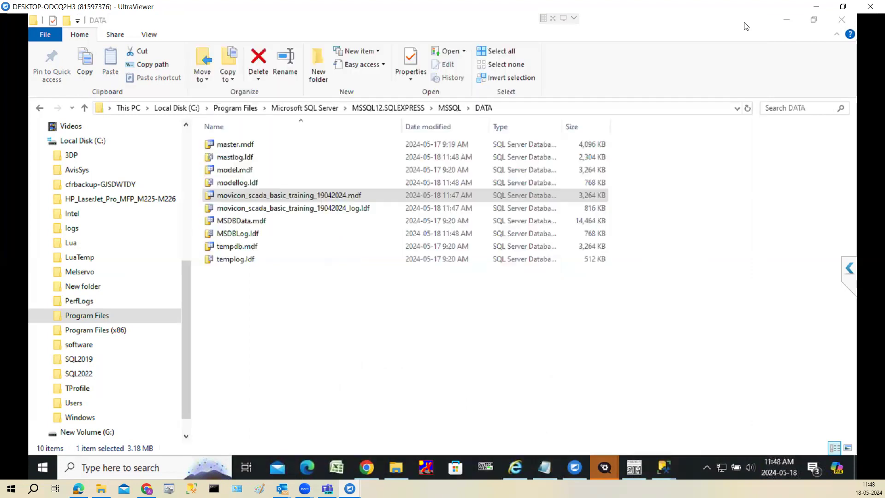
right_click(267, 196)
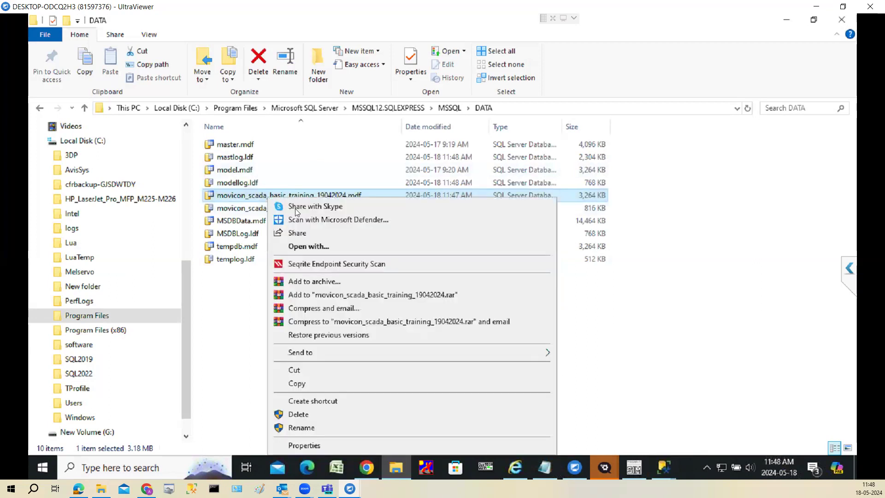
left_click(345, 247)
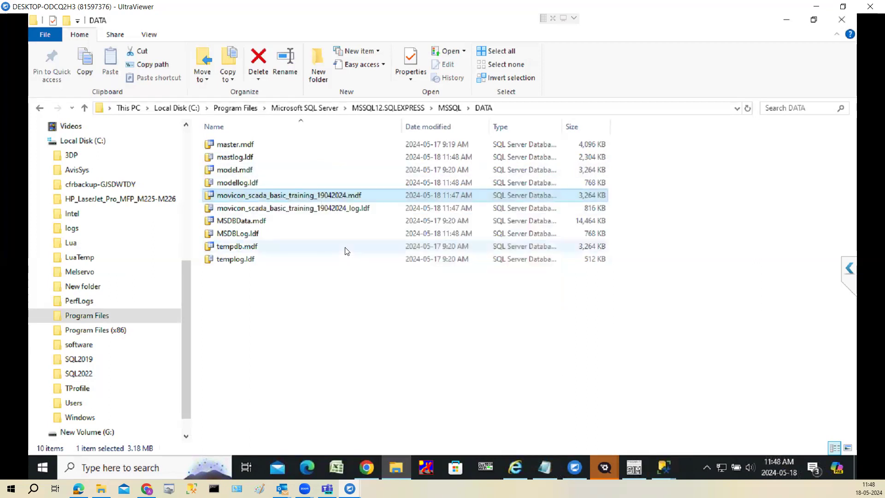
left_click(370, 245)
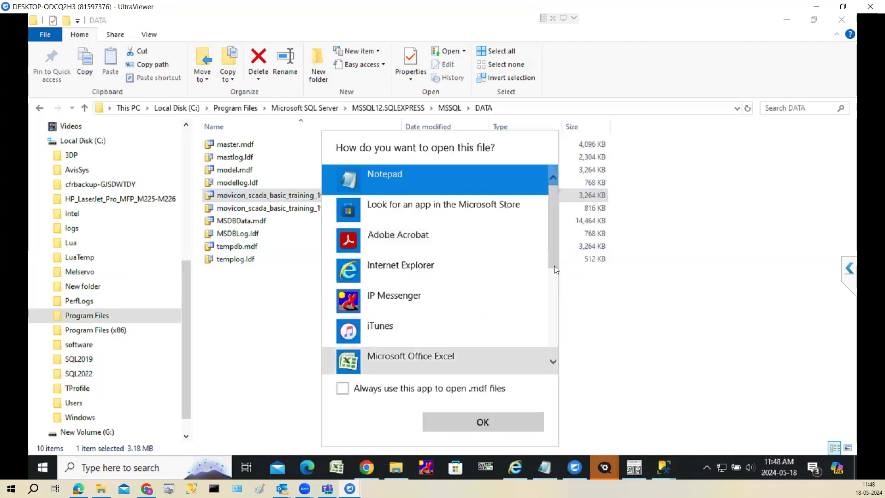
left_click(450, 420)
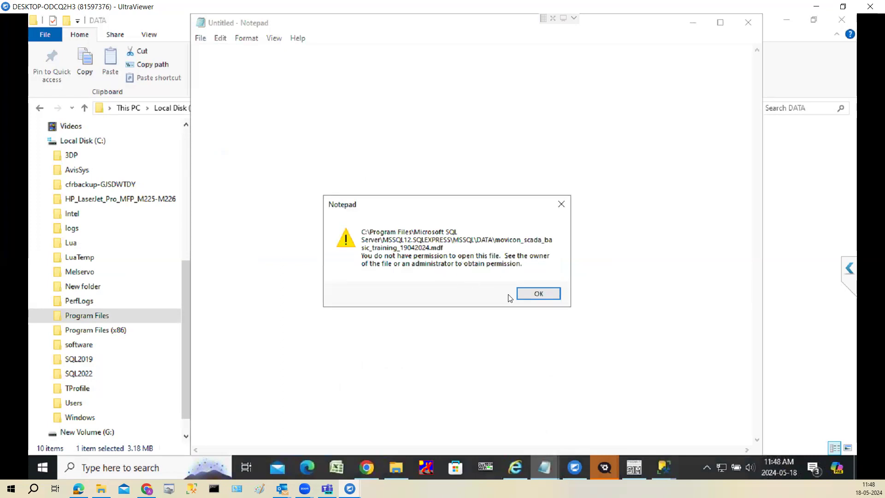
left_click(538, 294)
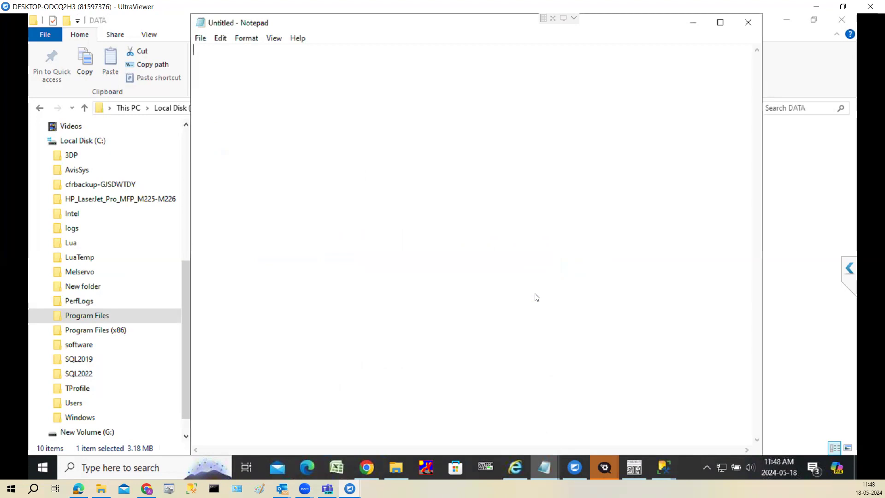
left_click(740, 24)
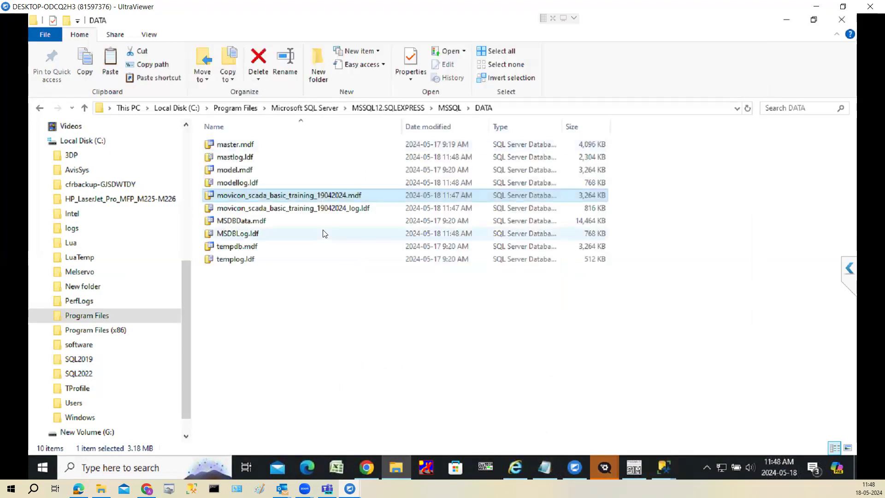
Copy movicon_scada_basic_training_19042024.mdf from the DATA folder into Documents, granting administrator permission
left_click(98, 141)
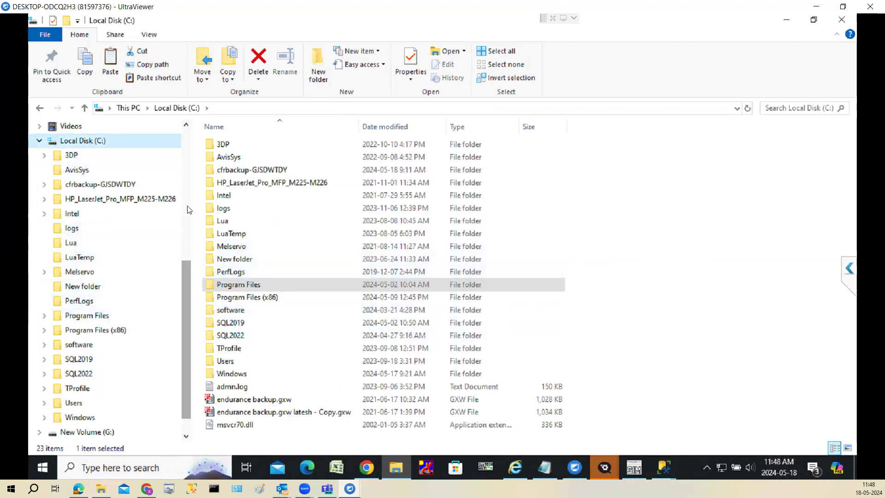
left_click_drag(186, 316, 188, 182)
left_click(90, 185)
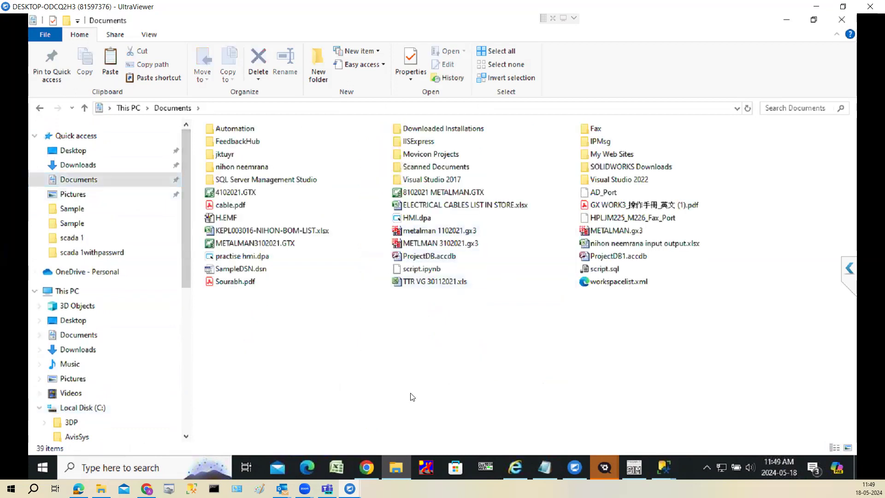
key("ctrl+v")
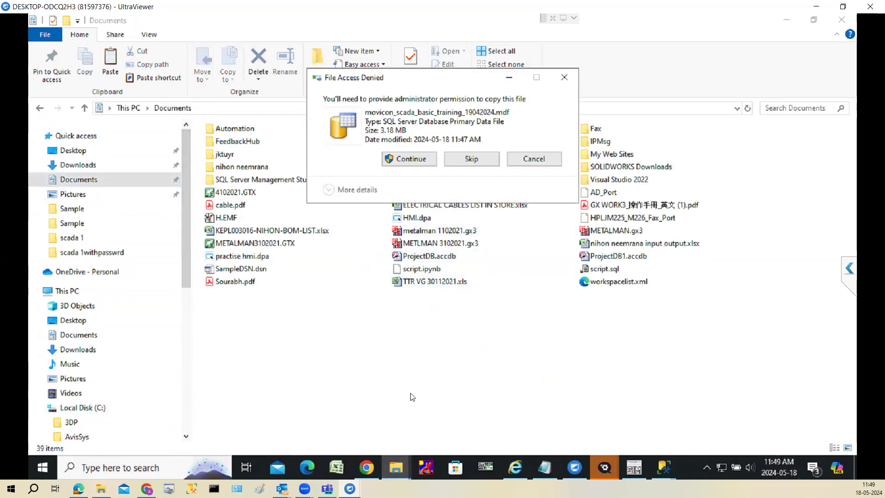
left_click(424, 160)
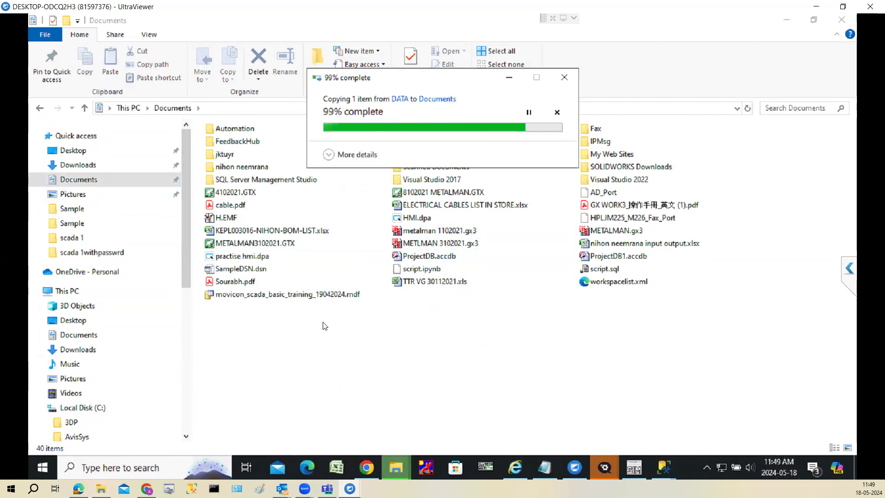
Open the copied movicon_scada_basic_training_19042024.mdf in Documents with Notepad, examine its raw contents and close it
left_click(325, 298)
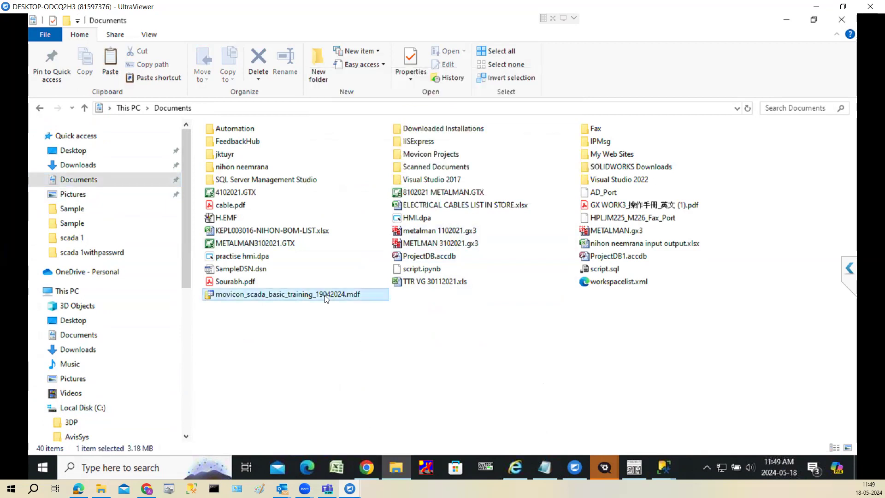
right_click(324, 295)
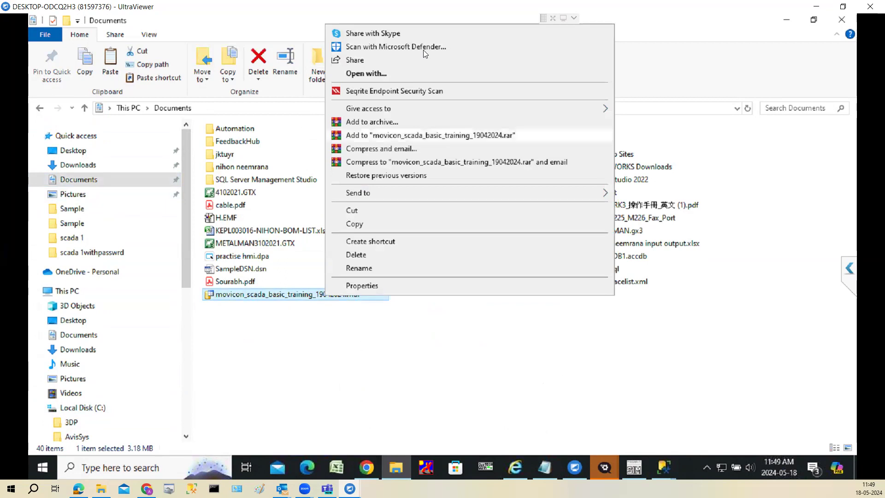
left_click(399, 77)
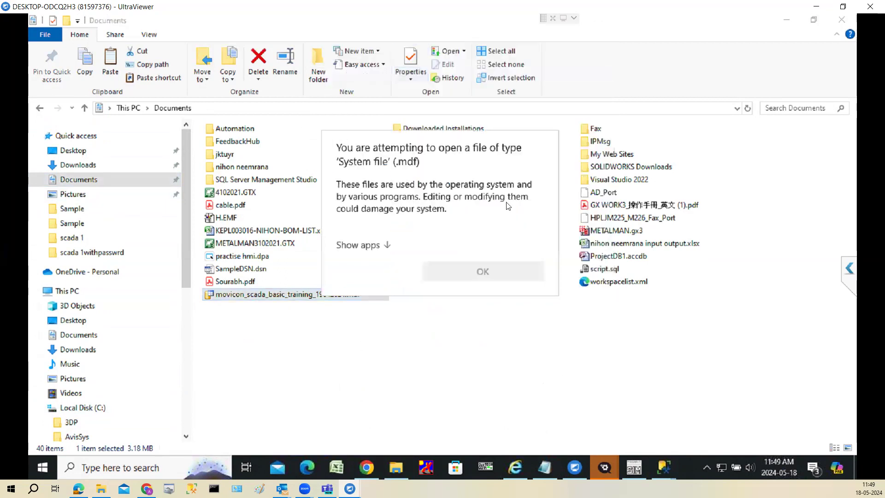
left_click(368, 248)
left_click(390, 175)
left_click(462, 422)
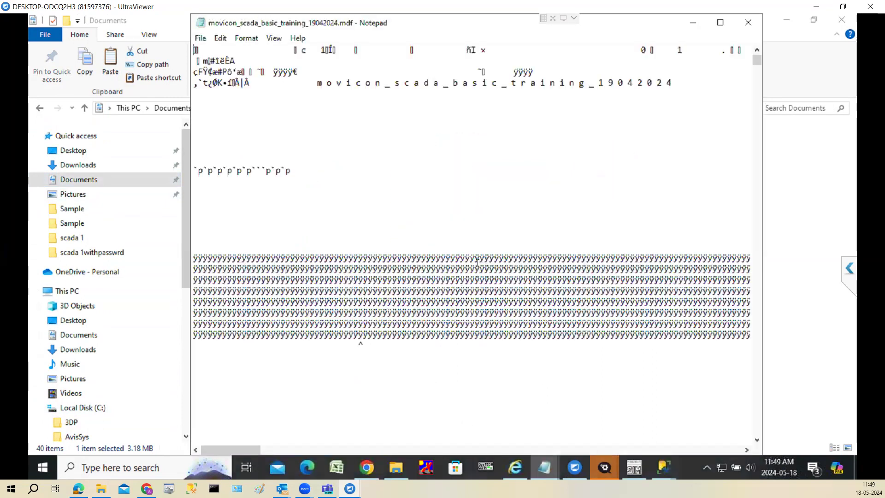
left_click_drag(757, 59, 753, 94)
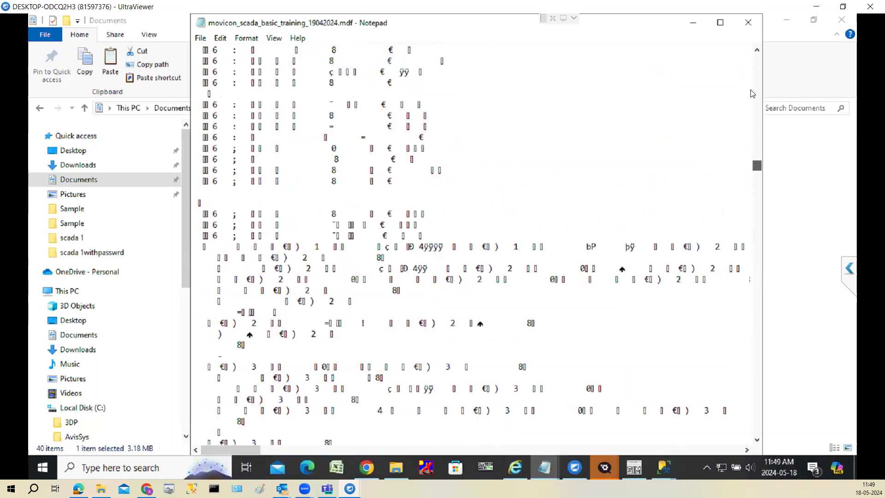
left_click(748, 22)
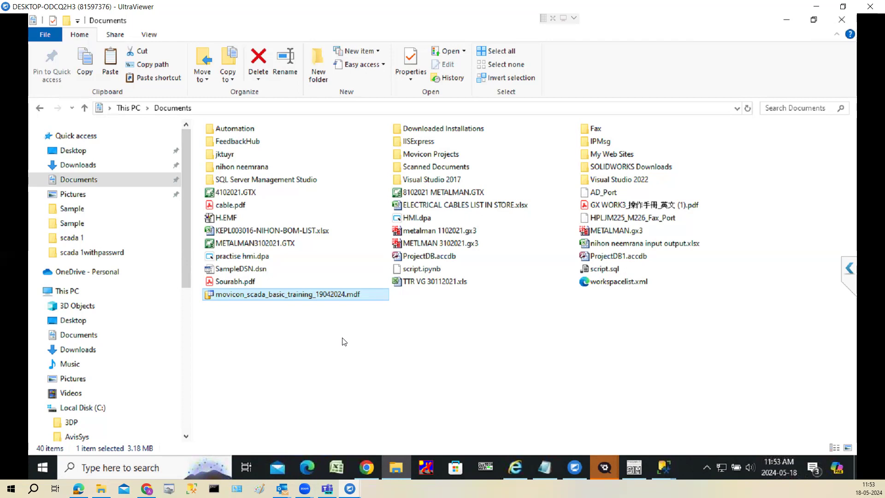
Switch to Chrome, open the w3schools SQL Server FORMAT() Function page in a new tab and review its examples
left_click(364, 467)
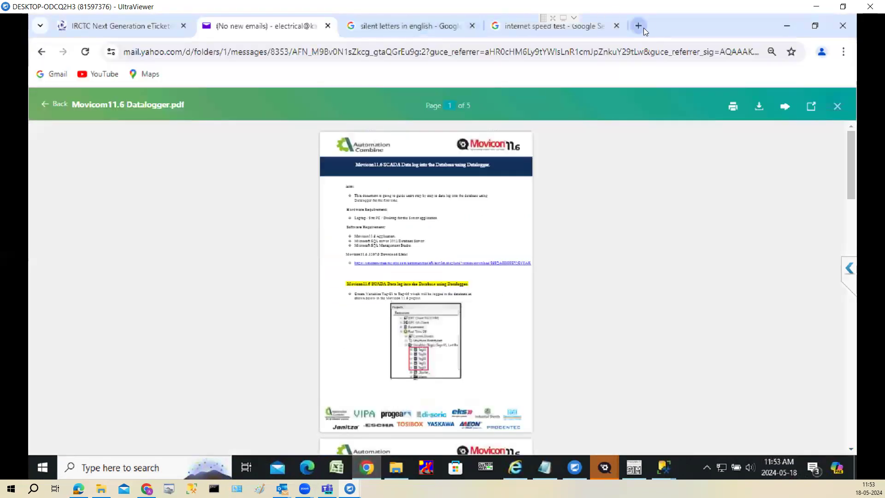
left_click(639, 26)
type("www.w3")
type("schools.co")
type("m")
key("Return")
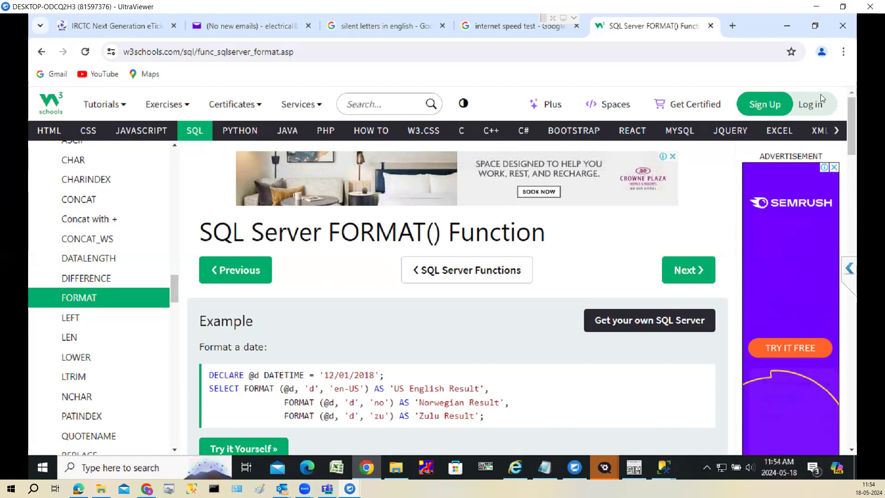
left_click_drag(849, 140, 850, 256)
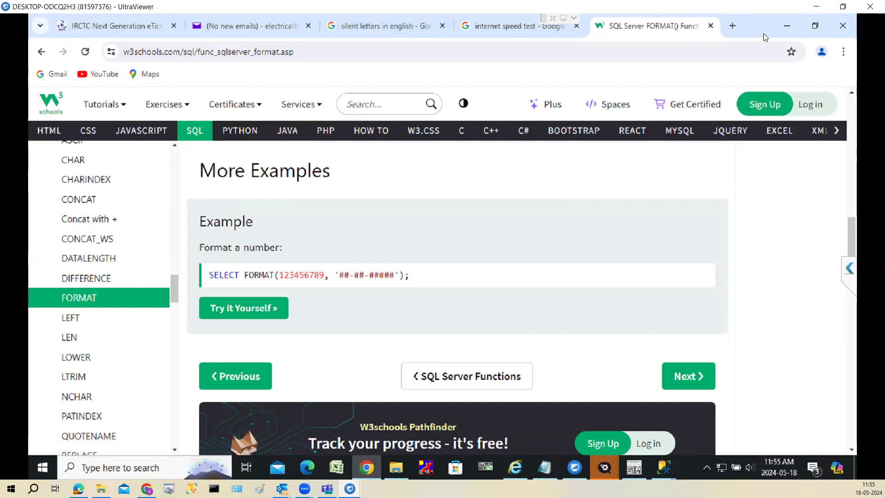
left_click(786, 26)
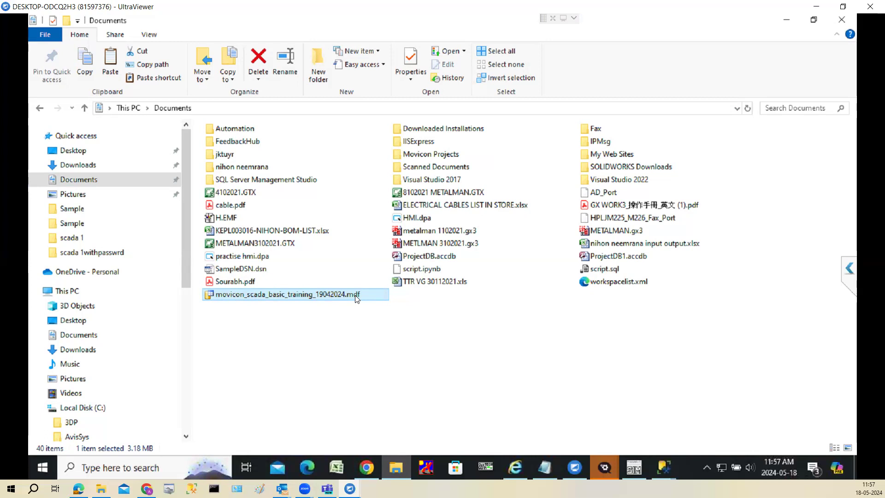
Switch to Notepad, start a new blank document and enter the heading "Database Management system:"
left_click(545, 474)
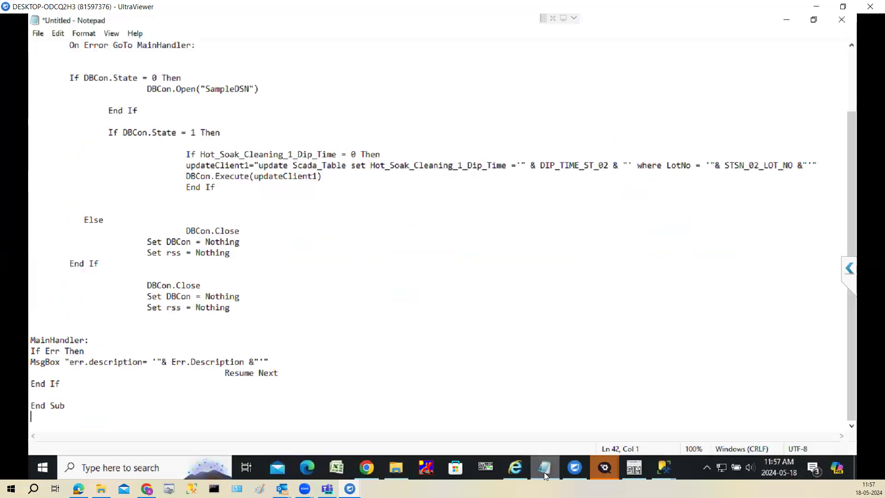
left_click(37, 33)
left_click(60, 44)
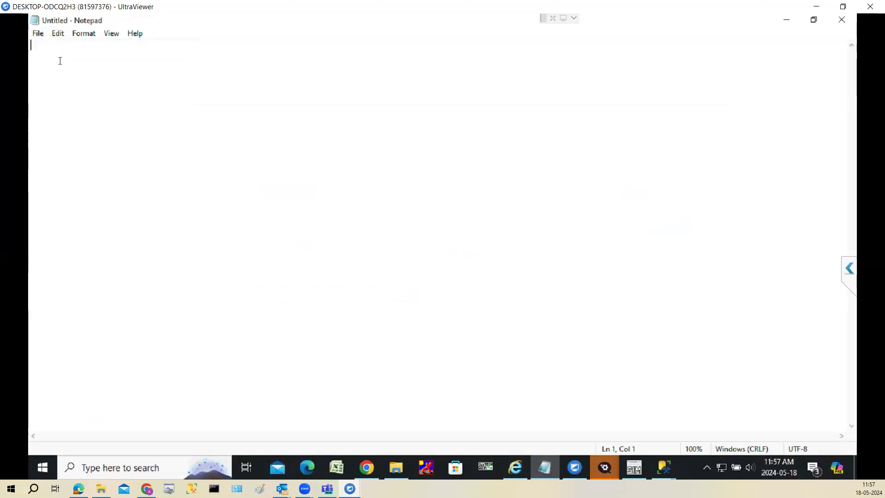
type("D")
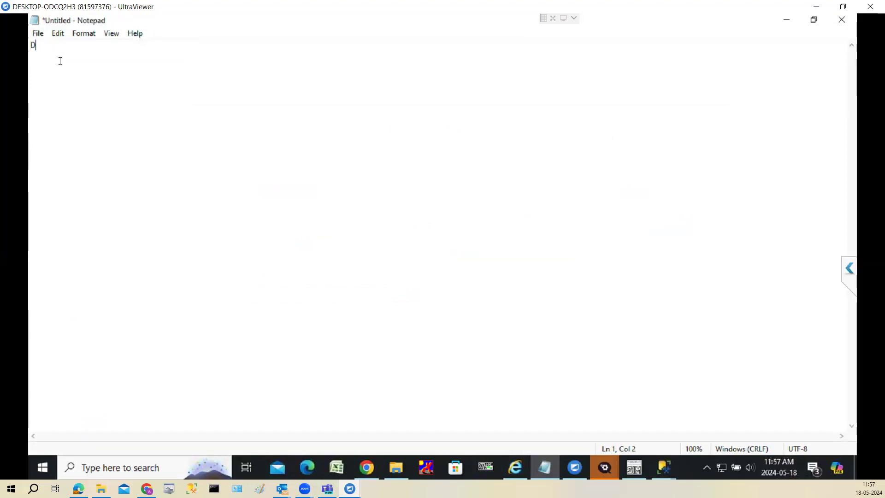
type("atabase Management ")
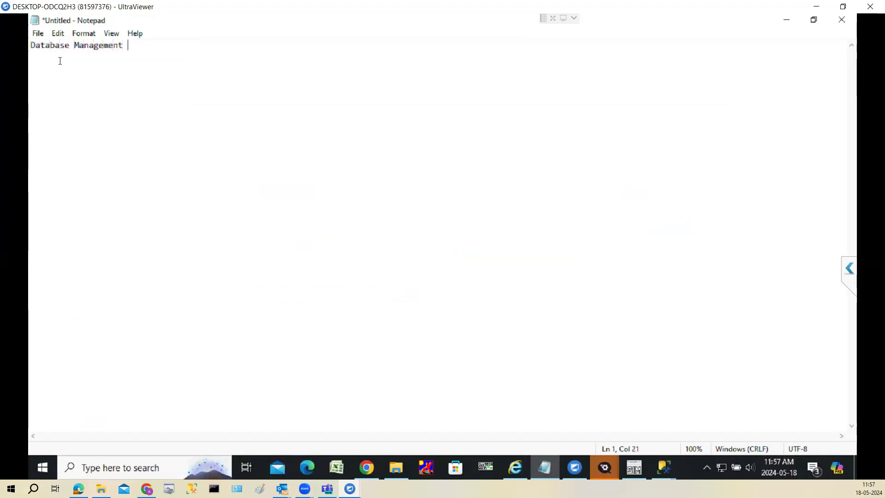
type("system:")
key("Return")
Add the lines "1. RDBMS - Relational Database Management System" and "2. DBMS - Non-Relational Database Managment SYstem" under the heading
type("1. RD")
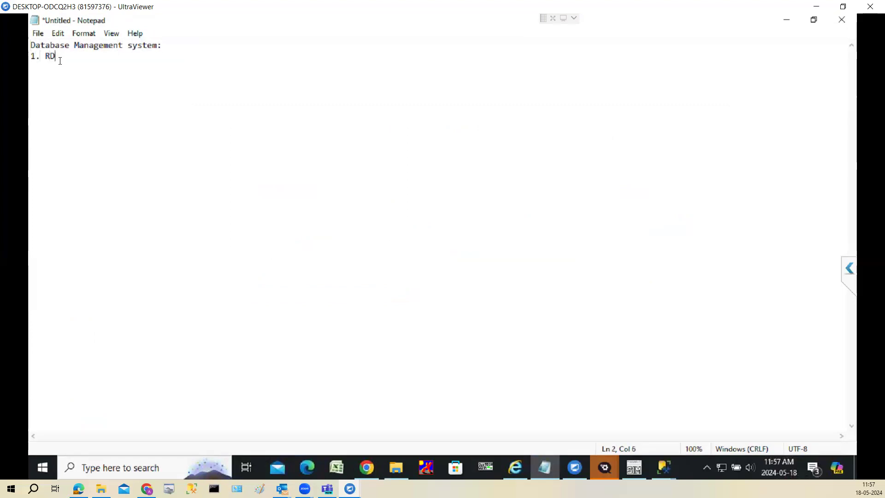
type("BMS - ")
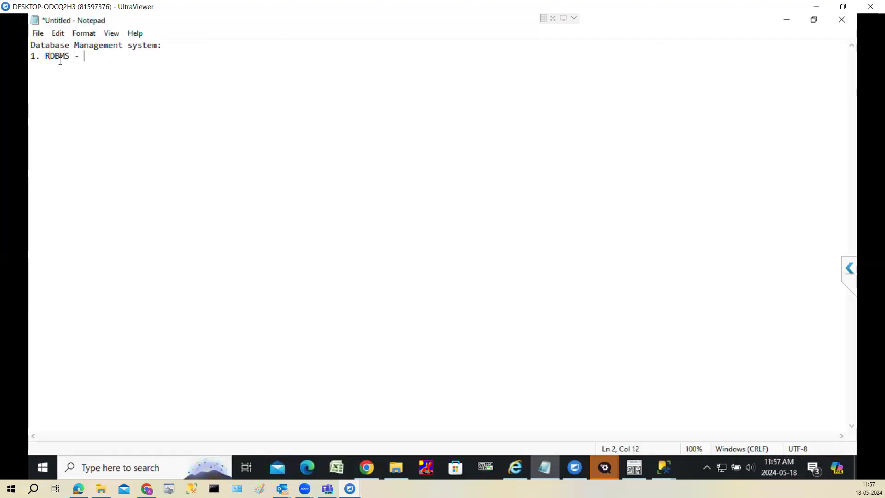
type("Relational ")
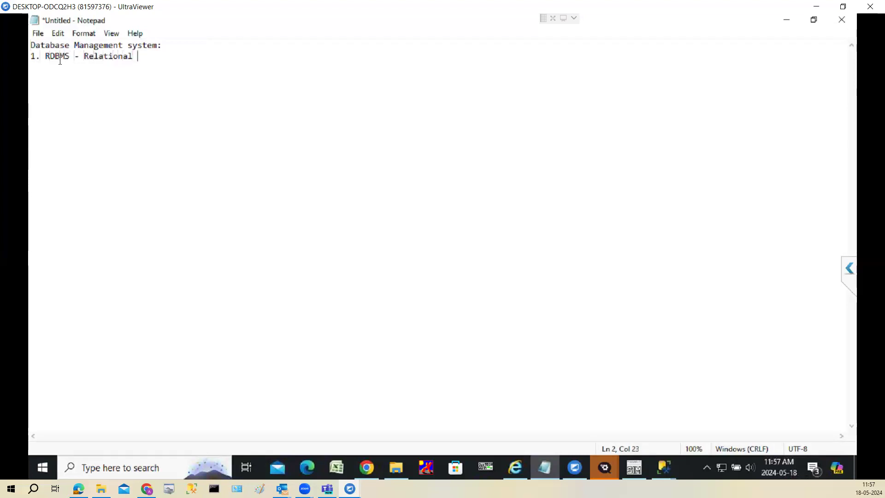
type("Database Management System")
key("Return")
type("2")
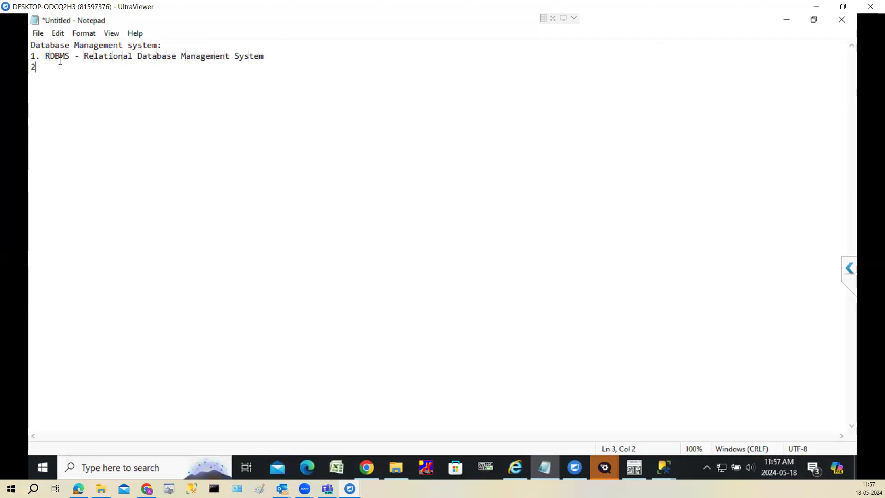
type(". DBMS - Non-Relational ")
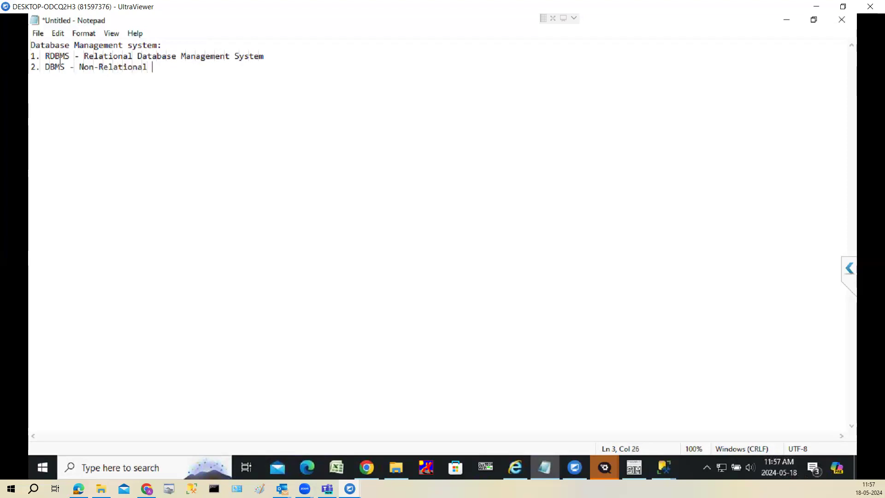
type("Database Managment SYstem")
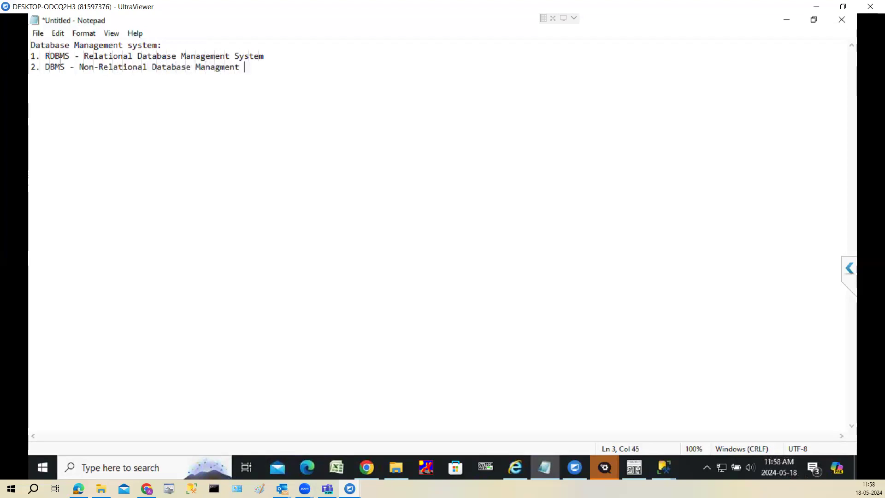
Leave a blank line below the list and write "RDBMS - connection of Schema / Instancs"
key("Return")
key("Return")
type("RDBMS ")
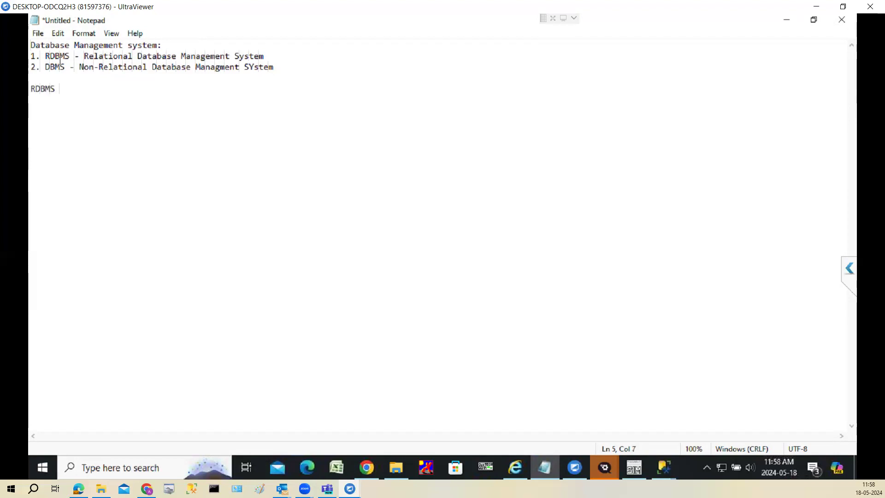
type("- connecti")
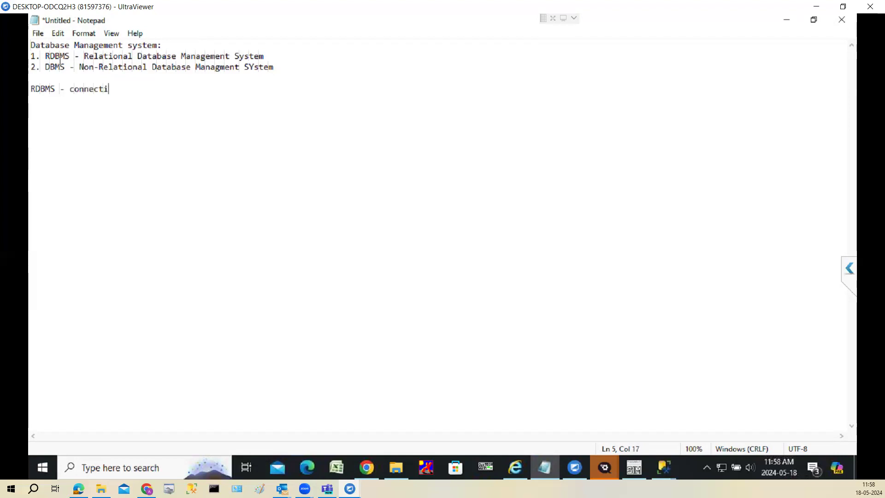
type("on of Schems / Instancs")
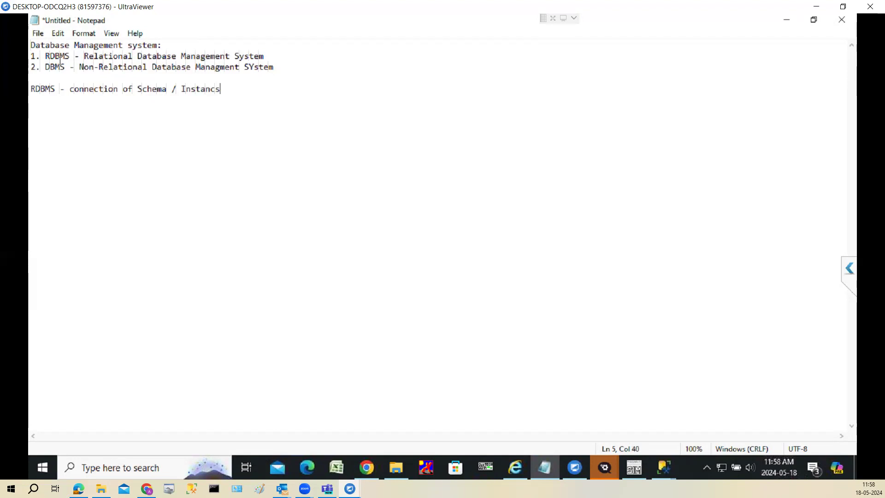
Correct the ending of the RDBMS line to "Instances." and start a new line below it
key("BackSpace")
type("es.")
key("Return")
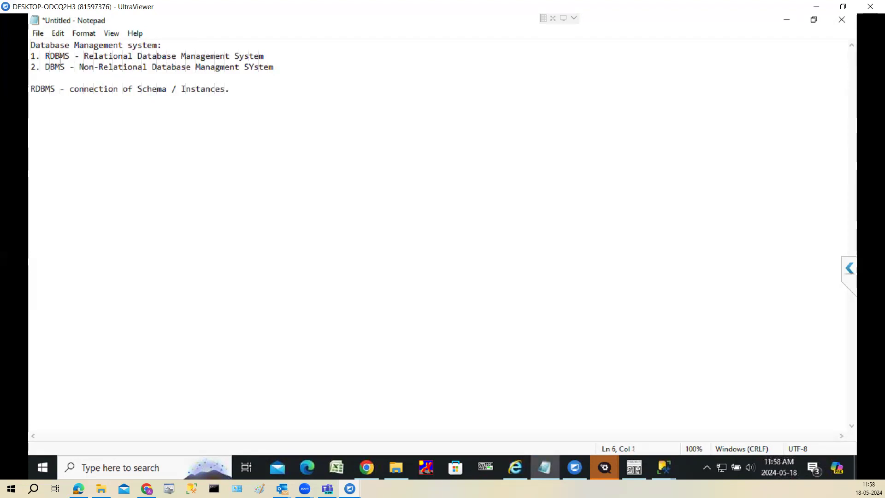
Add the line "Schema - collection of Database." and change "connection" to "collection" in the RDBMS line
type("Schema - ")
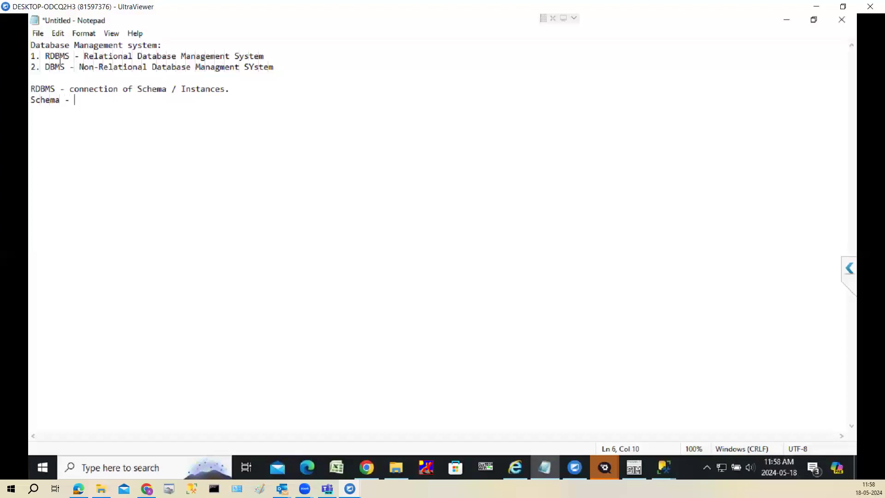
type("collection")
left_click(90, 89)
key("BackSpace")
key("BackSpace")
type("ll")
left_click(135, 101)
type("of")
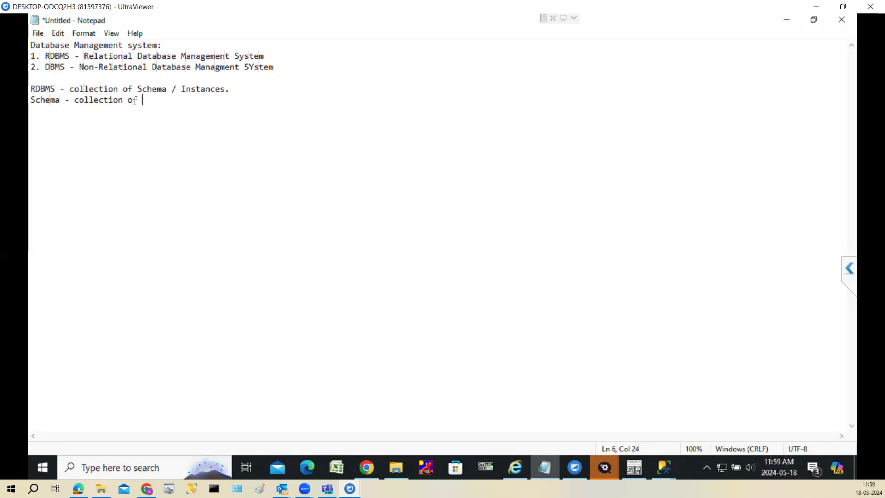
type("Database.")
key("Return")
Switch to SQL Server Management Studio, review the SQLEXPRESS instance name in the Connect to Server dialog and close the dialog without connecting
mouse_move(665, 469)
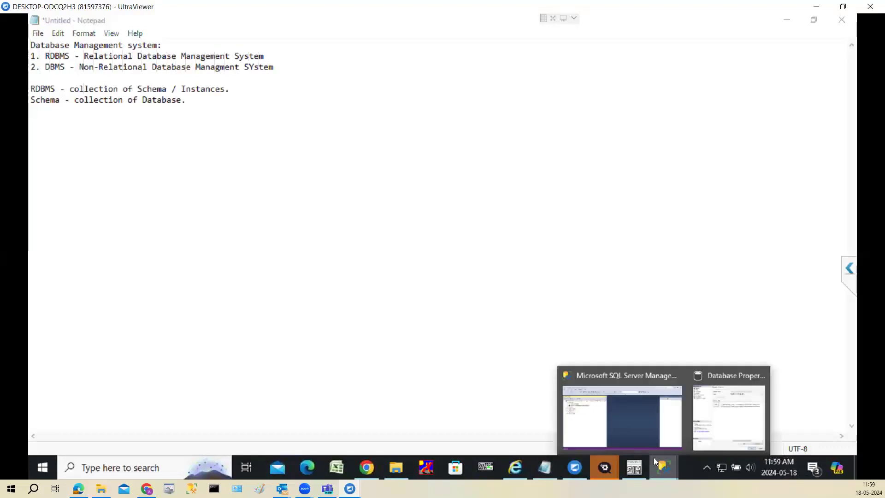
left_click(616, 422)
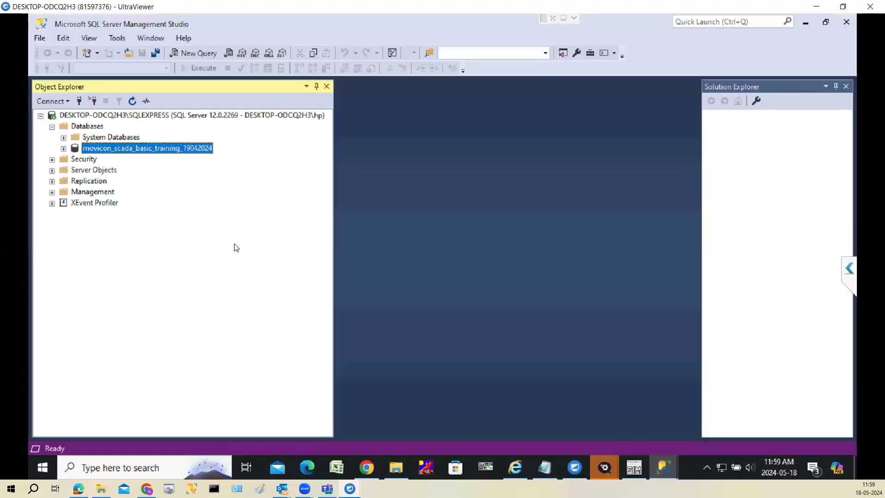
left_click(96, 125)
left_click(101, 117)
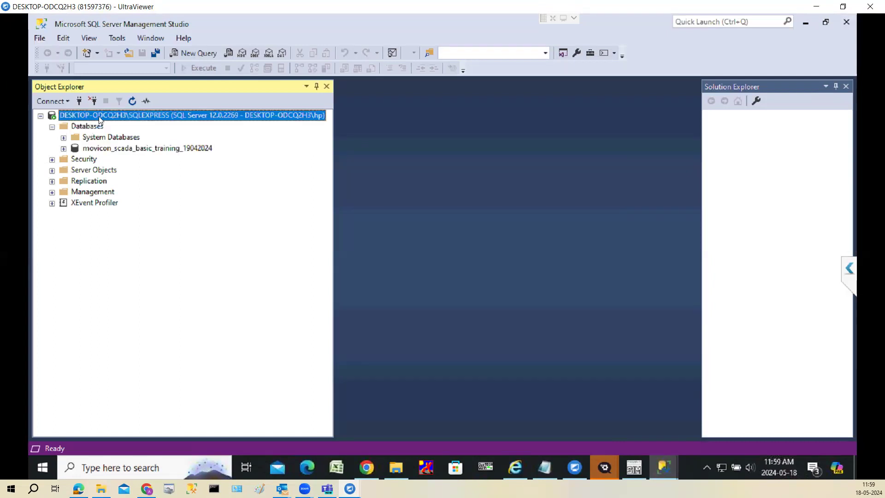
left_click(78, 102)
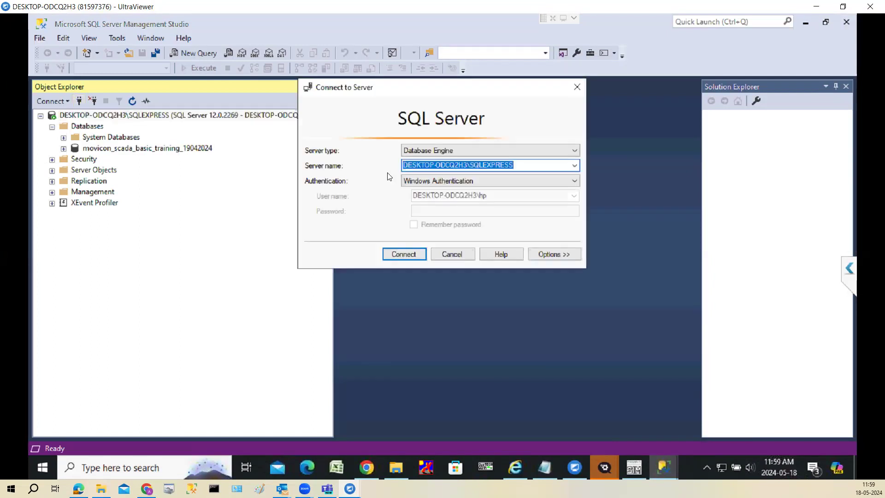
left_click(521, 165)
left_click_drag(521, 165, 385, 160)
left_click(580, 87)
Expand System Databases and examine its master database alongside the movicon_scada_basic_training_19042024 database
left_click(63, 138)
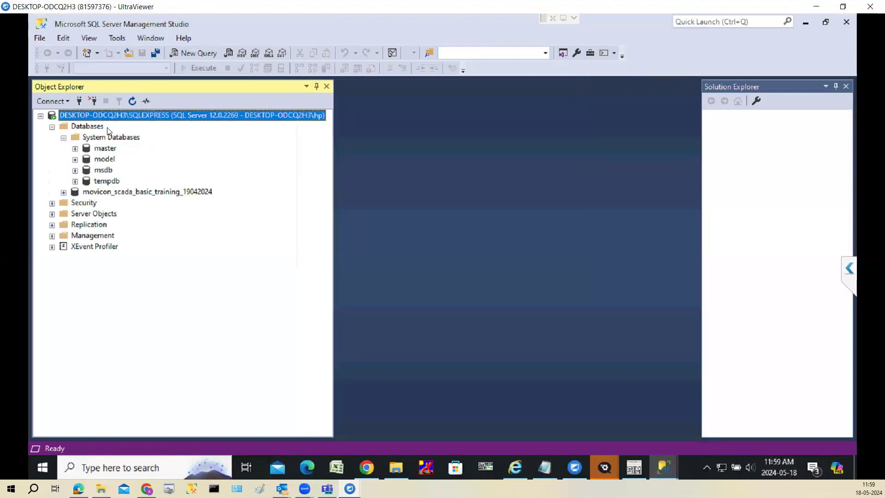
left_click(106, 148)
left_click(98, 192)
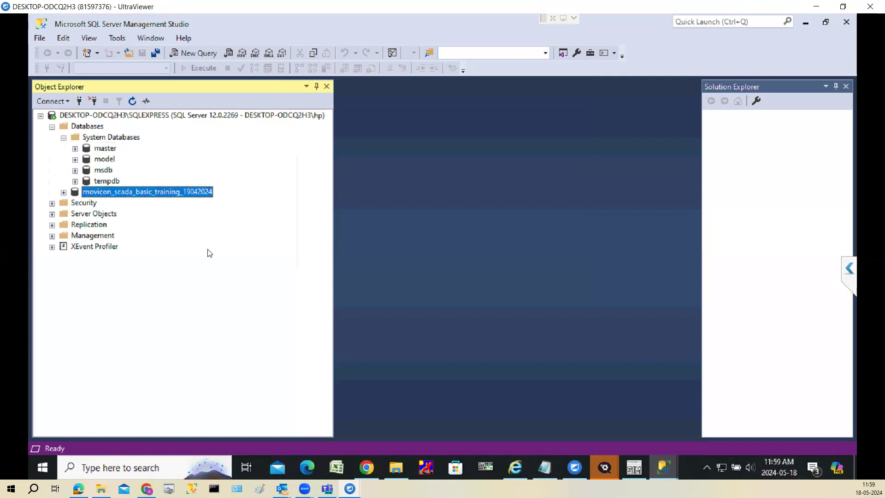
Return to the Notepad notes and write "Database - collection of" below the Schema line
left_click(806, 23)
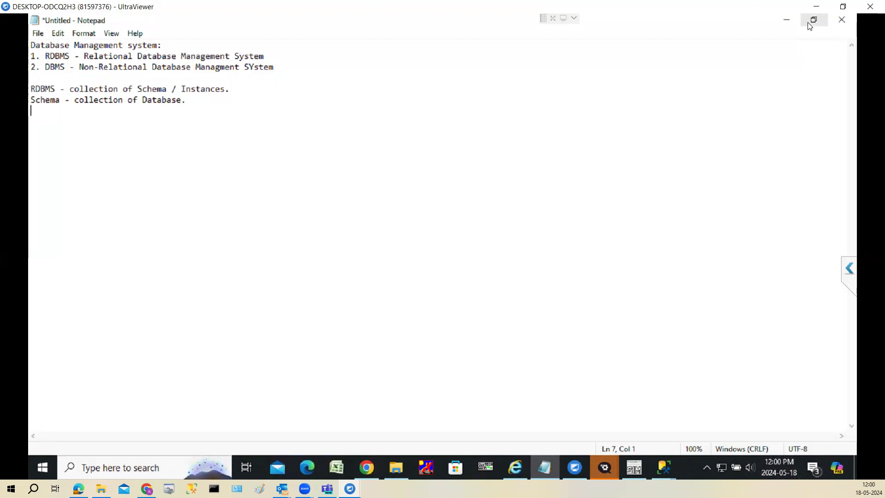
type("Database - c")
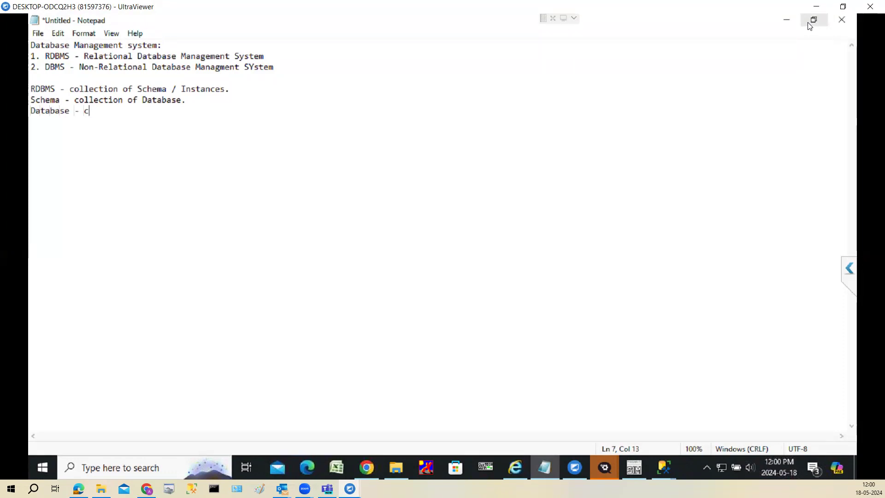
type("ollection ")
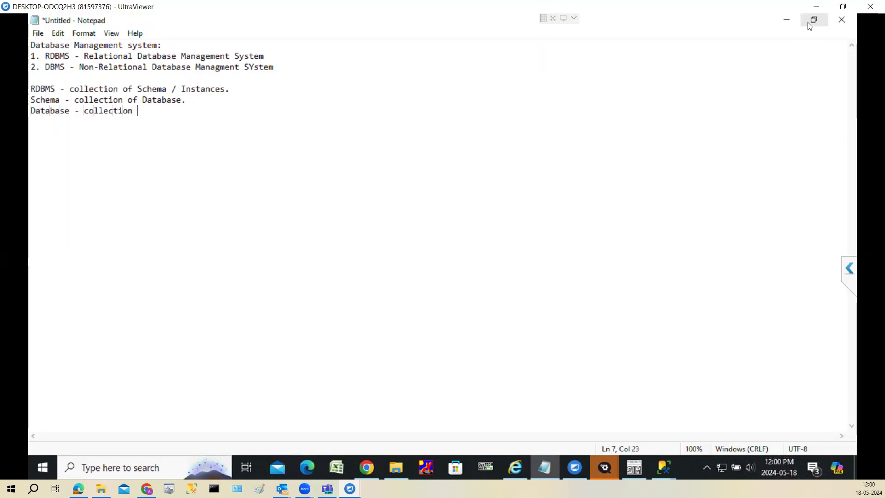
type("of")
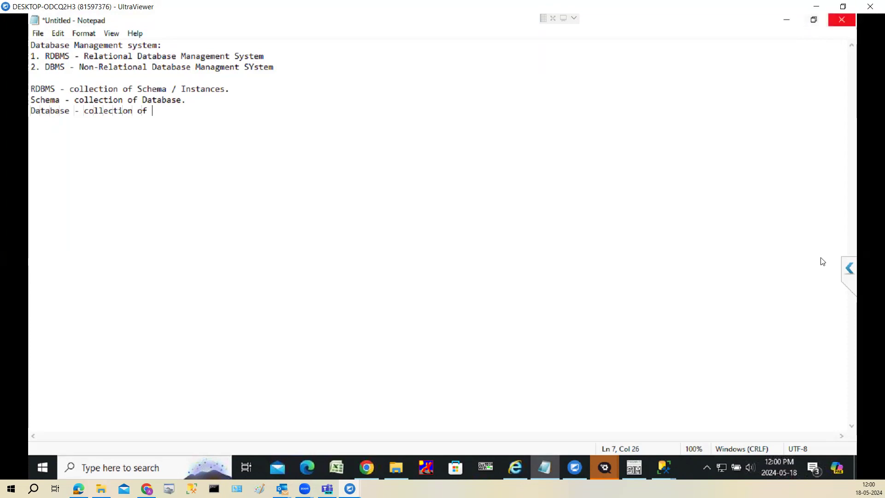
Switch to SQL Server Management Studio and examine the tables, stored procedures and functions of the movicon_scada_basic_training_19042024 database
mouse_move(665, 474)
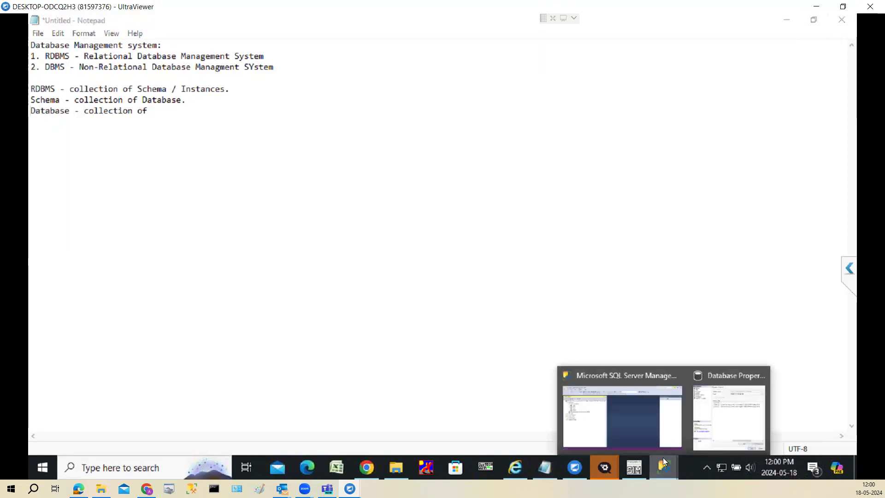
left_click(649, 429)
left_click(63, 192)
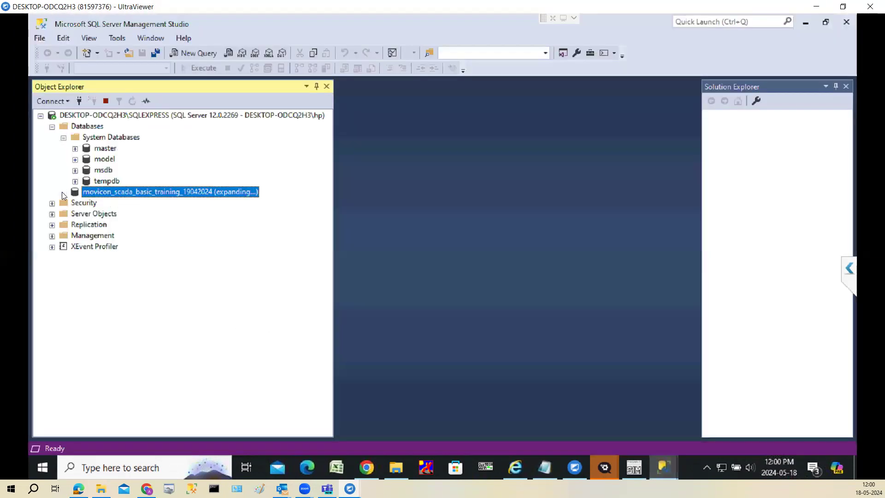
left_click(75, 214)
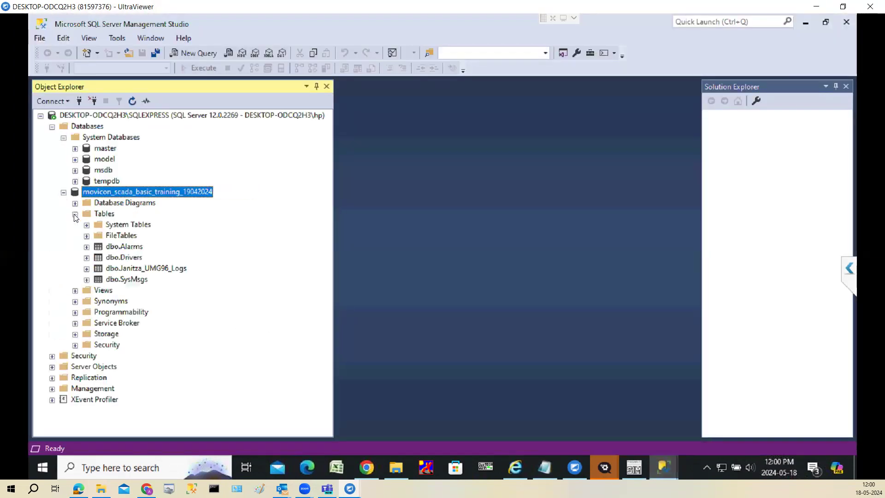
left_click(75, 313)
left_click(87, 323)
left_click(86, 334)
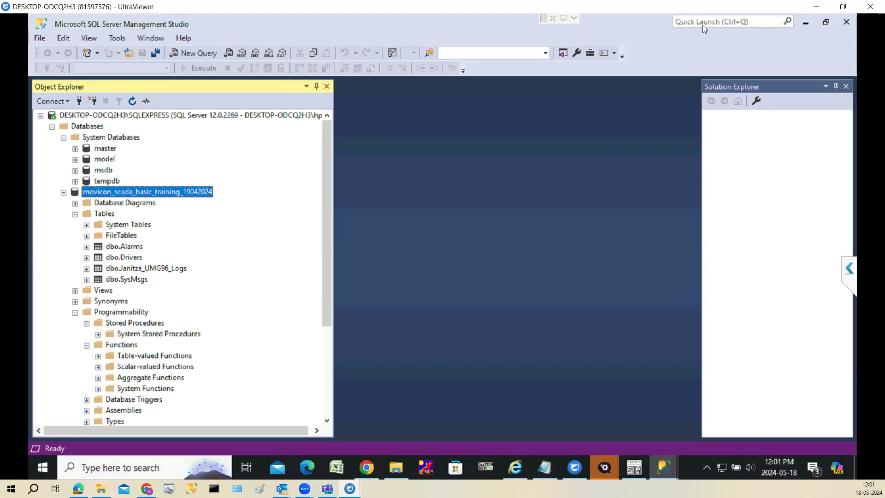
Return to the Notepad notes and continue the Database line with "Tables, Functions, Indexes"
left_click(806, 23)
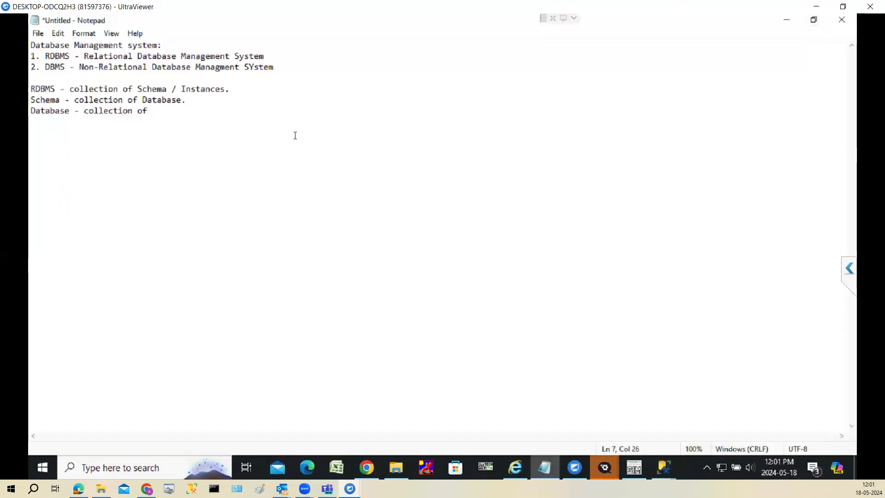
type("Tables, Func")
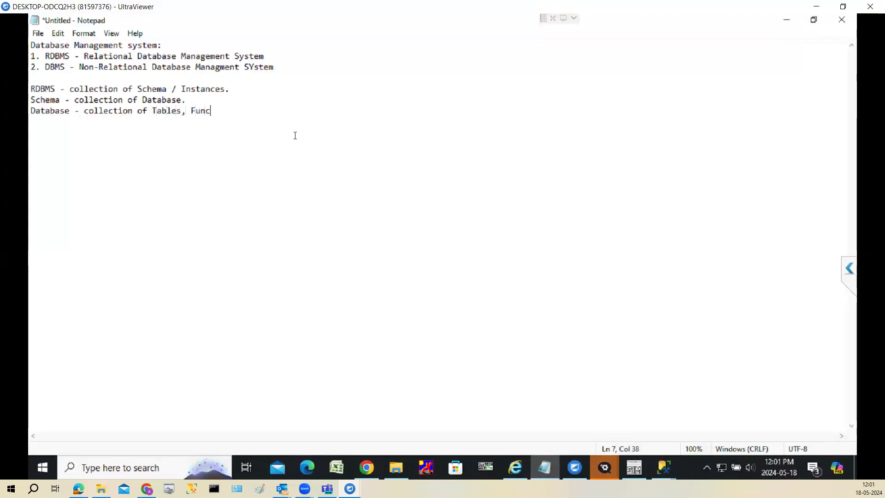
type("tions, ")
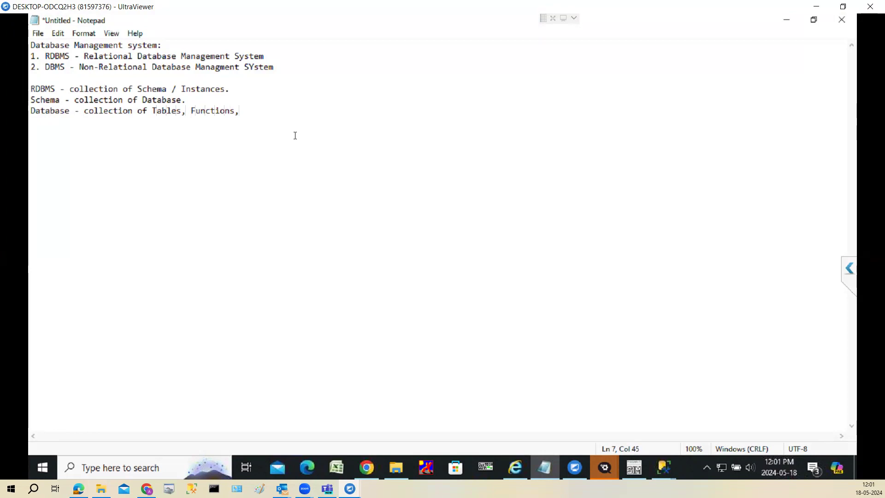
type("Indexes")
Switch to SQL Server Management Studio and locate the Indexes folder under the dbo.Alarms table
key("alt+Tab")
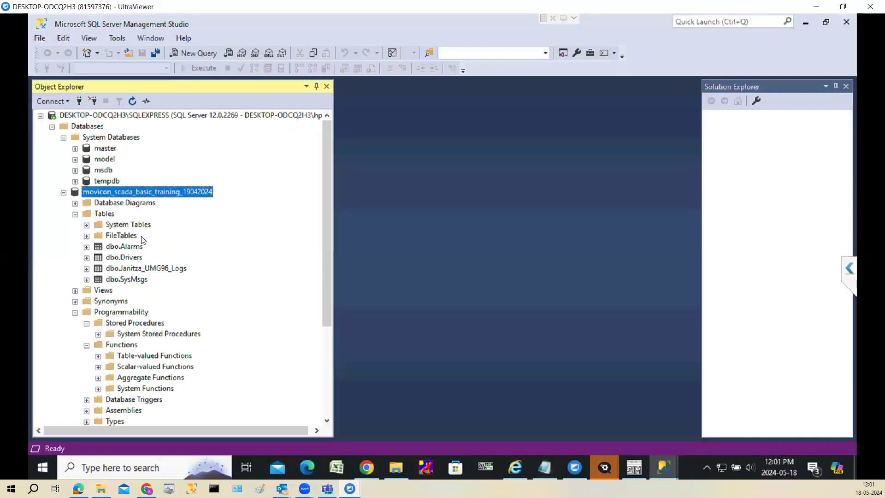
left_click(87, 246)
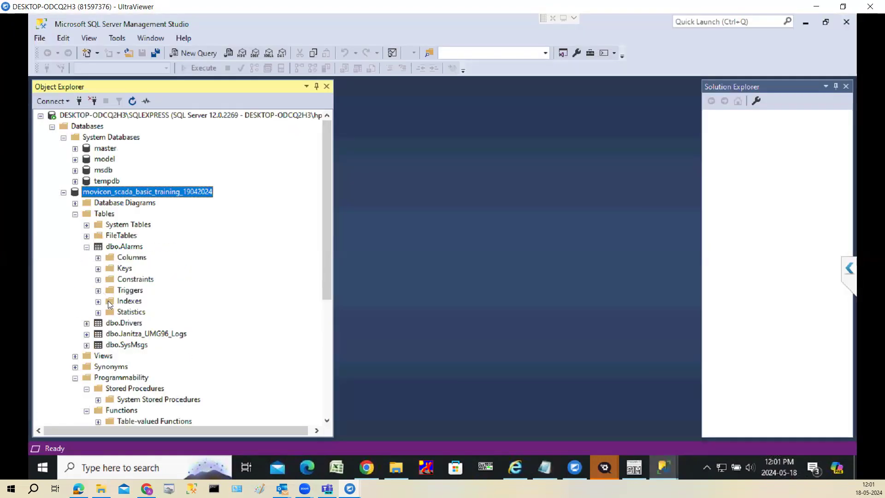
left_click(126, 303)
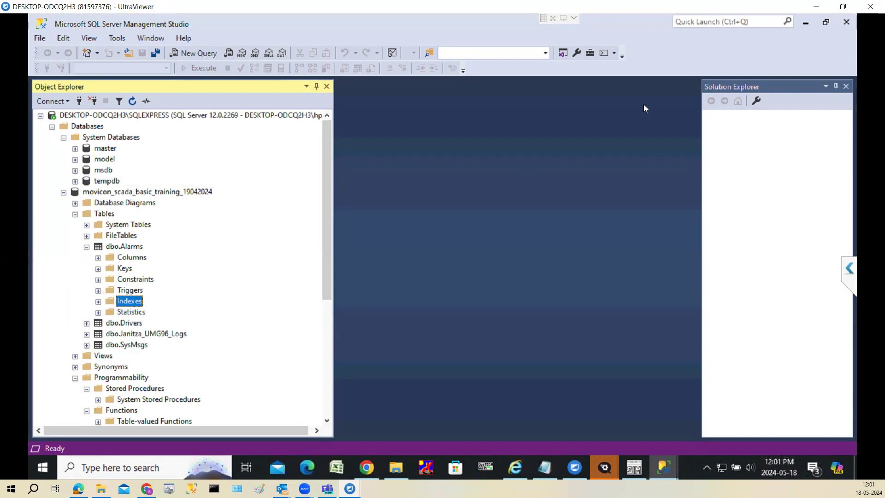
Return to the Notepad notes and replace "Indexes" in the Database line with "Stored Procedure."
left_click(805, 23)
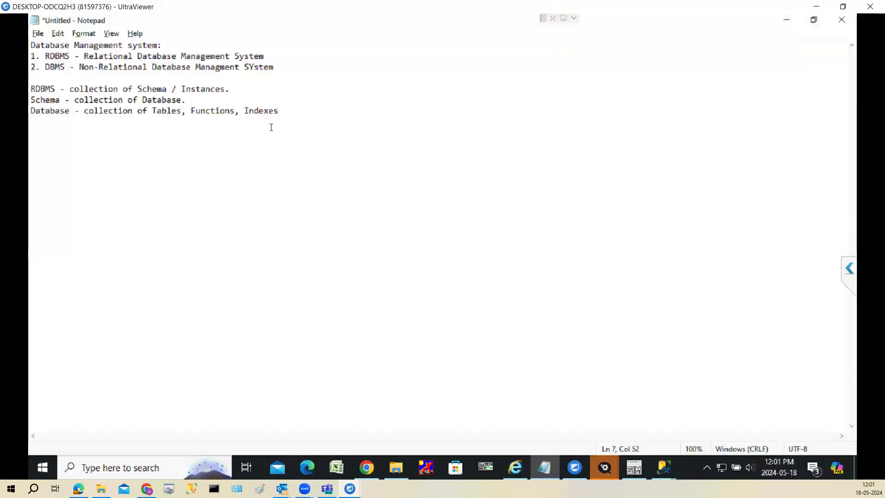
key("BackSpace")
key("BackSpace")
key("BackSpace")
key("BackSpace")
key("BackSpace")
key("BackSpace")
key("BackSpace")
key("BackSpace")
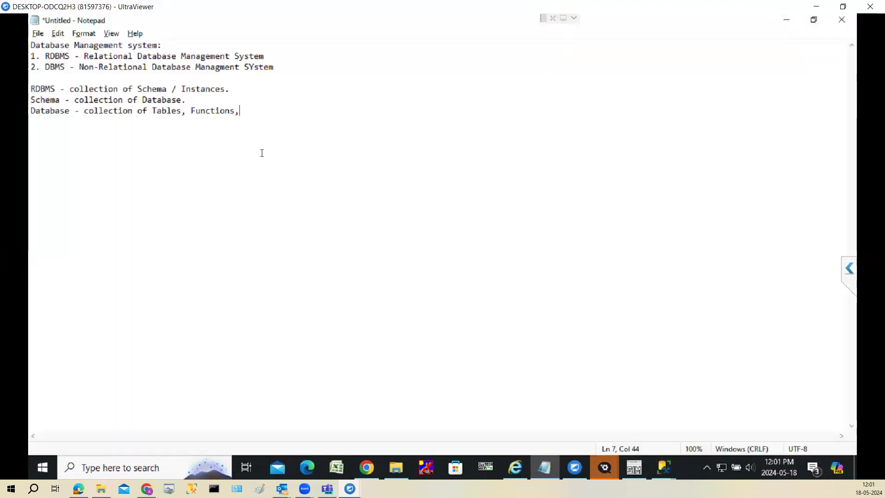
type("Stor")
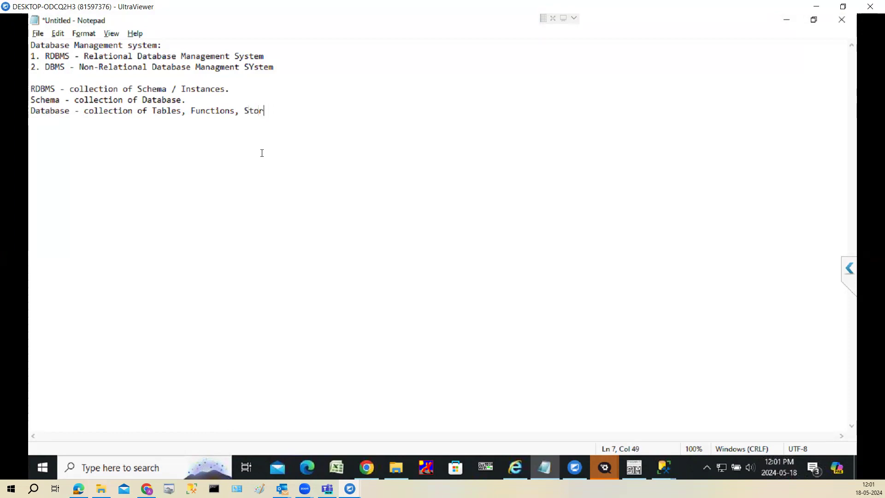
type("ed Proce")
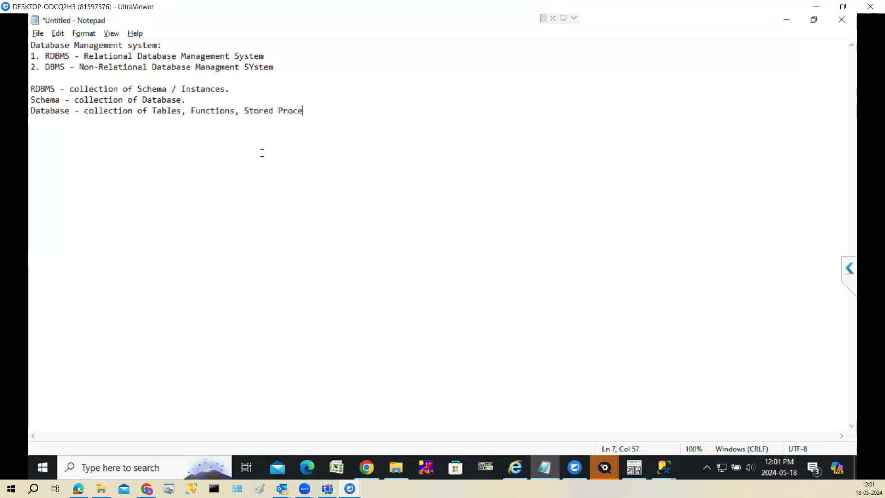
type("dure.")
Add the line "Table - collection of Recordset (Row)." below the Database line
key("Return")
type("Tabl")
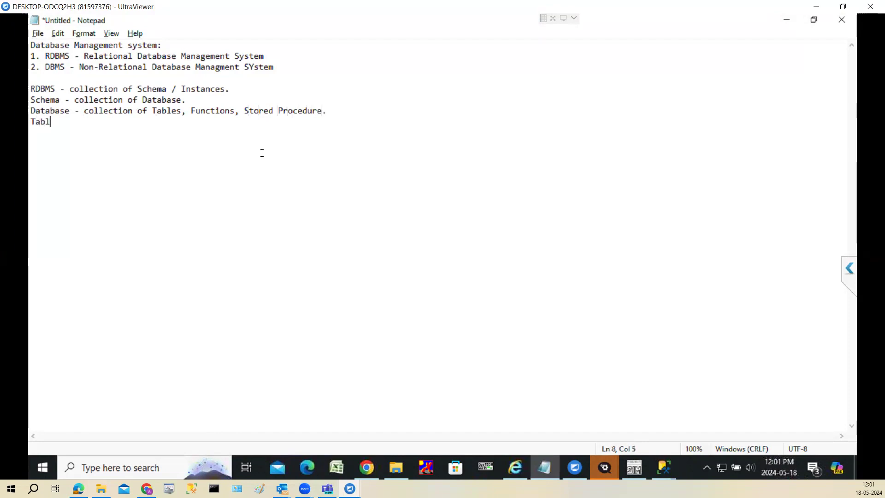
type("e - c")
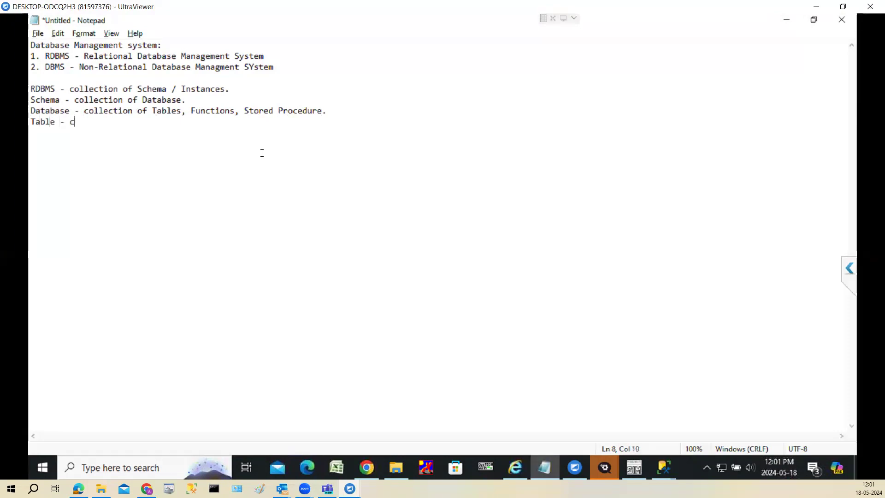
type("ollection of ")
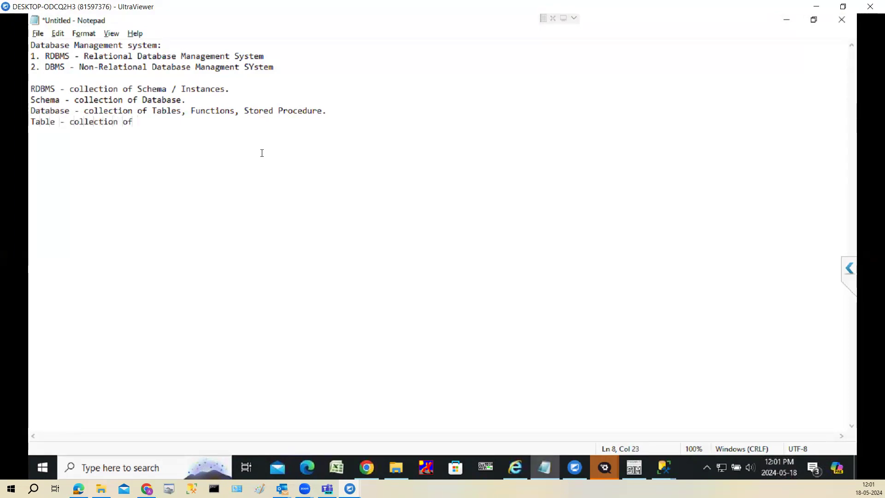
type("Fields &")
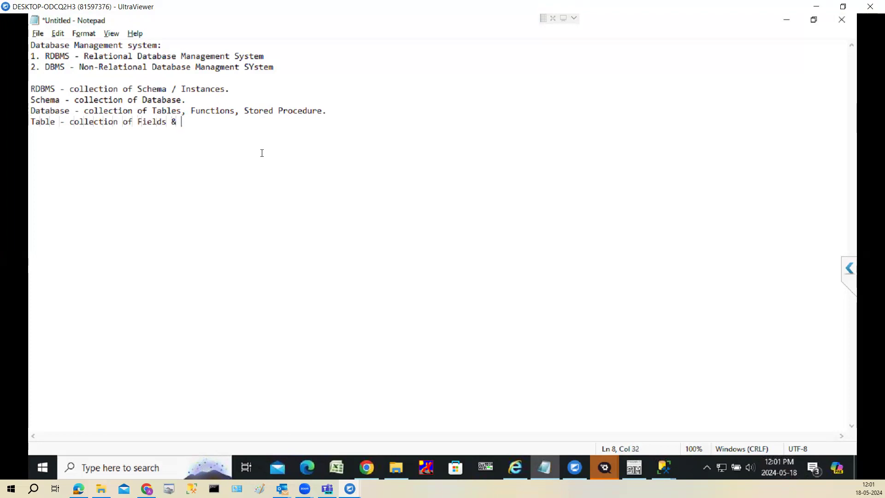
key("BackSpace")
key("BackSpace")
key("BackSpace")
key("BackSpace")
key("BackSpace")
key("BackSpace")
key("BackSpace")
key("BackSpace")
key("BackSpace")
type("Recordset (Row).")
key("Return")
Add the line "Recordset - collection of Fields(columns)." below the Table line in the notes
type("Recordset - ")
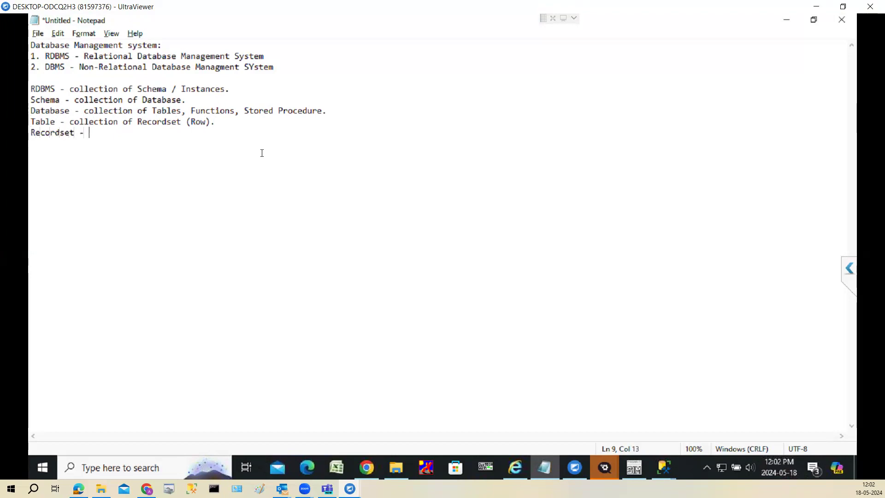
type("collection of")
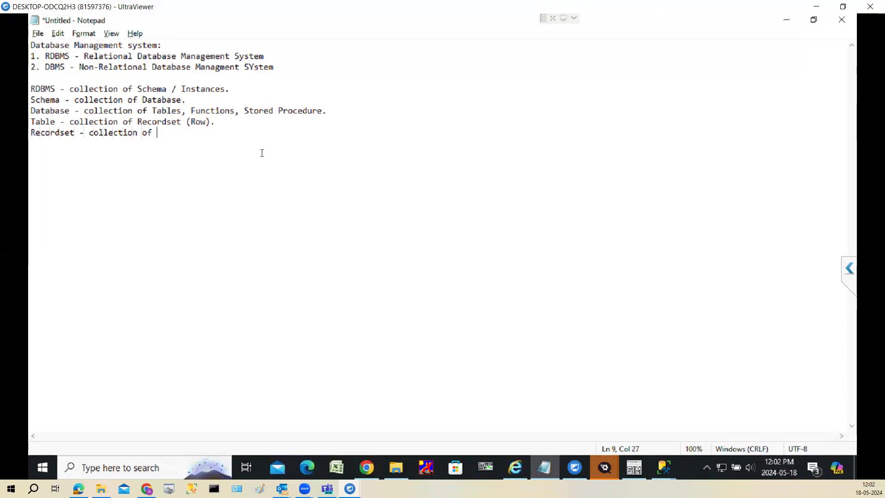
type("Fields(colum")
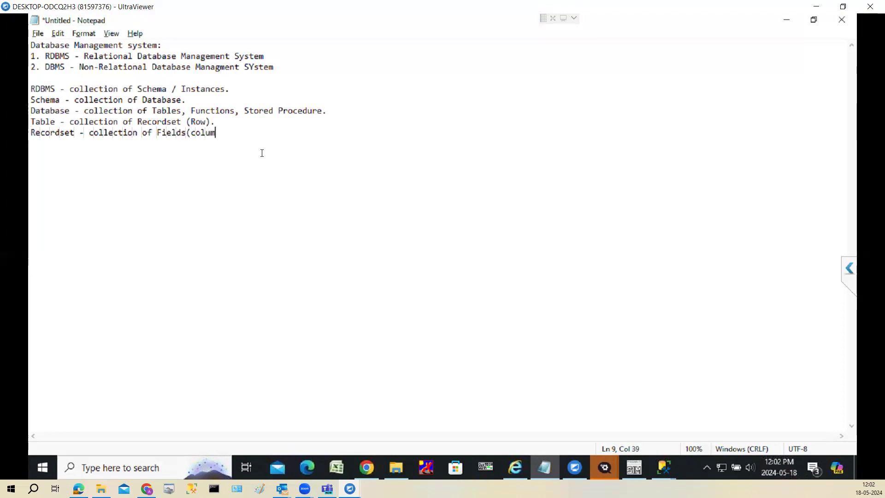
type("ns).")
key("Return")
Add the line "Fields - collection of Data with a specific data type. (Datum)" below the Recordset line
type("Fields - ")
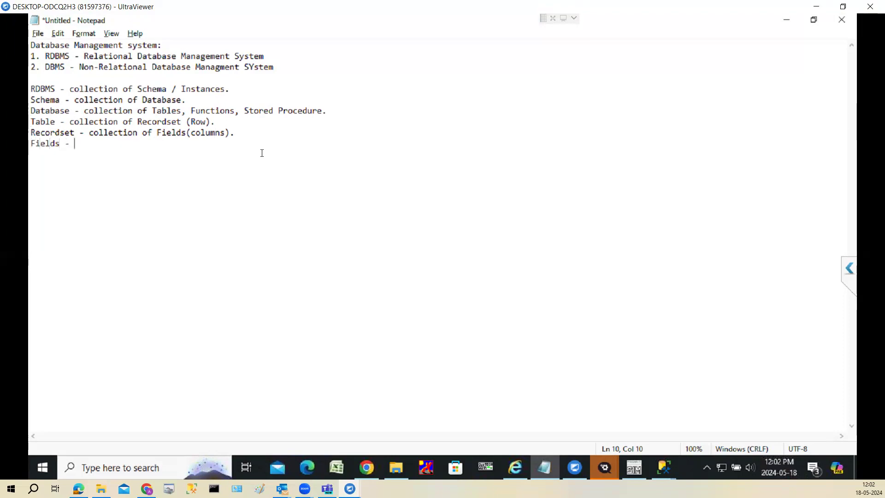
type("collection of")
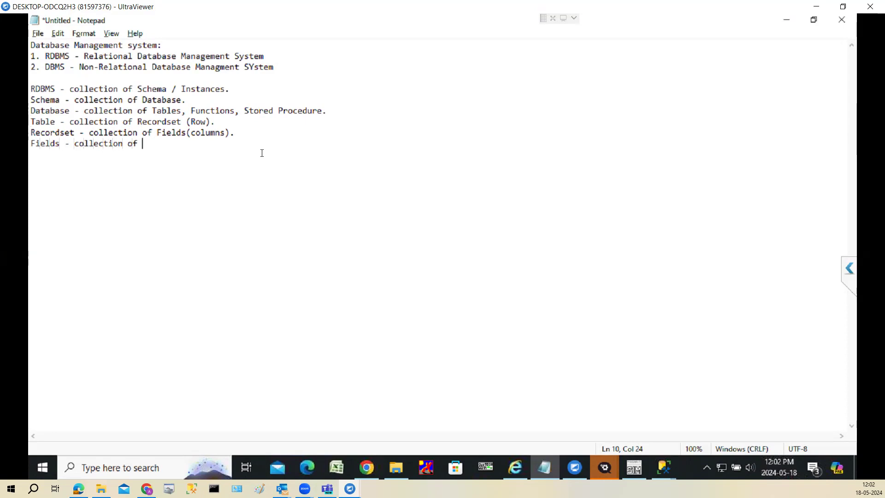
type("Data with a specif")
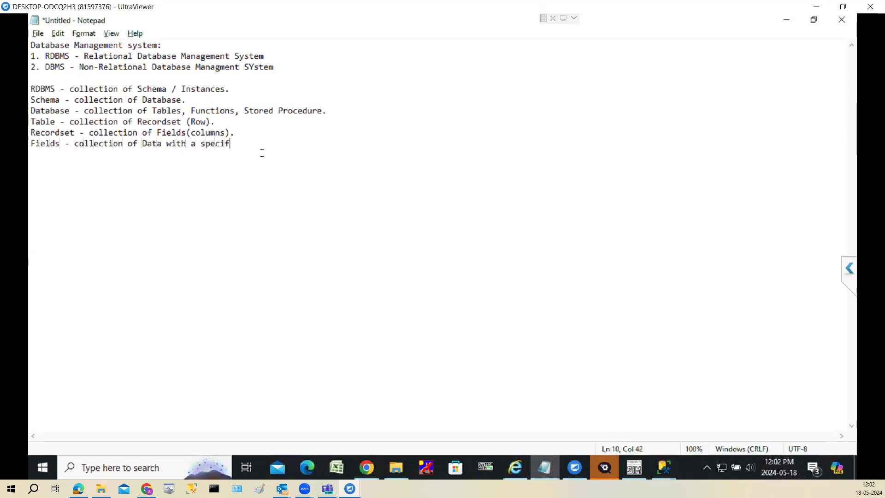
type("ic data type. (Datum)")
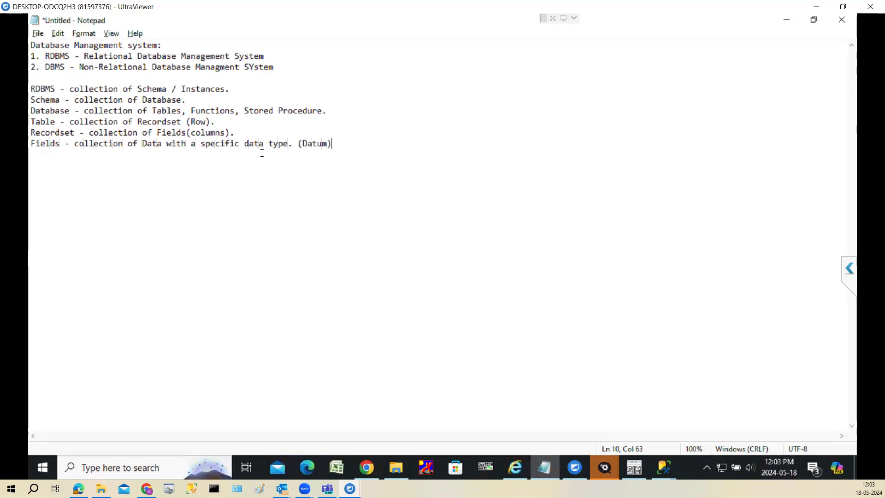
Add the heading "Employee:" below the Fields line, separated by blank lines
key("Return")
key("Return")
key("Return")
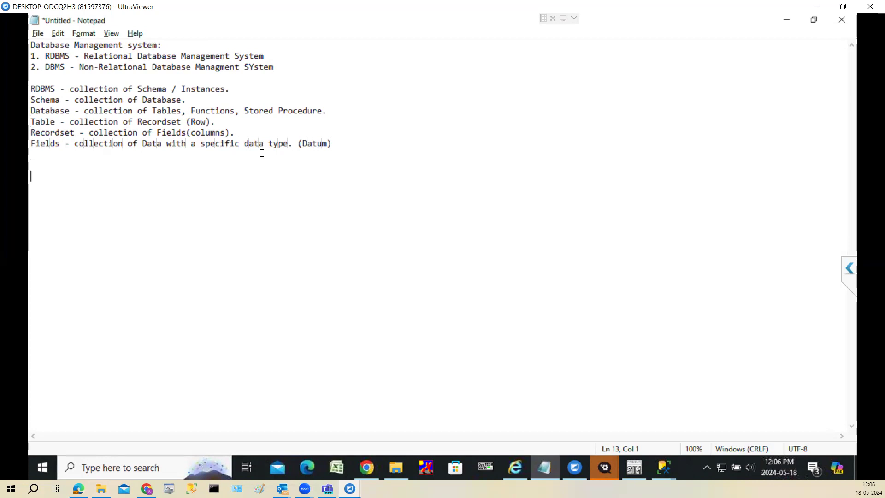
left_click(352, 147)
key("Return")
key("Return")
type("Emlot")
key("BackSpace")
key("BackSpace")
key("BackSpace")
type("ployee:")
key("Return")
key("Return")
Write the Employee table's header row with the columns ID, NAme, Salary, Address, Adhaar and Designation
type("ID  NAme ")
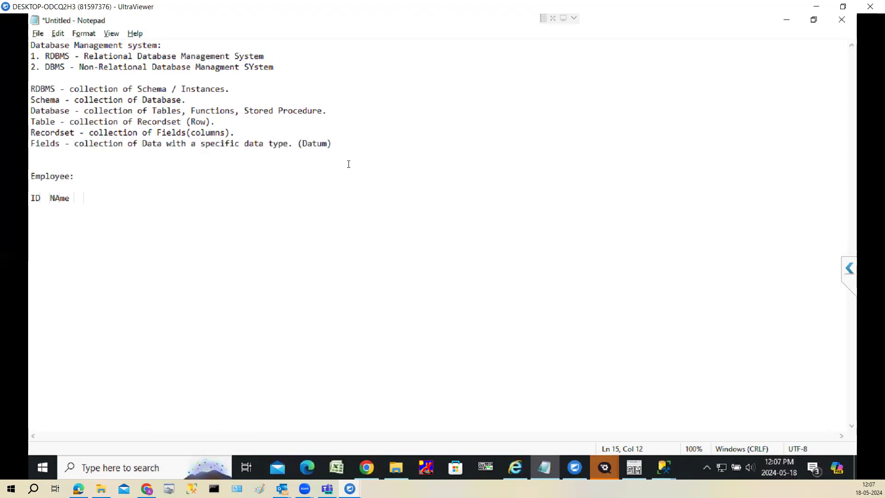
type("  Salary Addresss")
key("BackSpace")
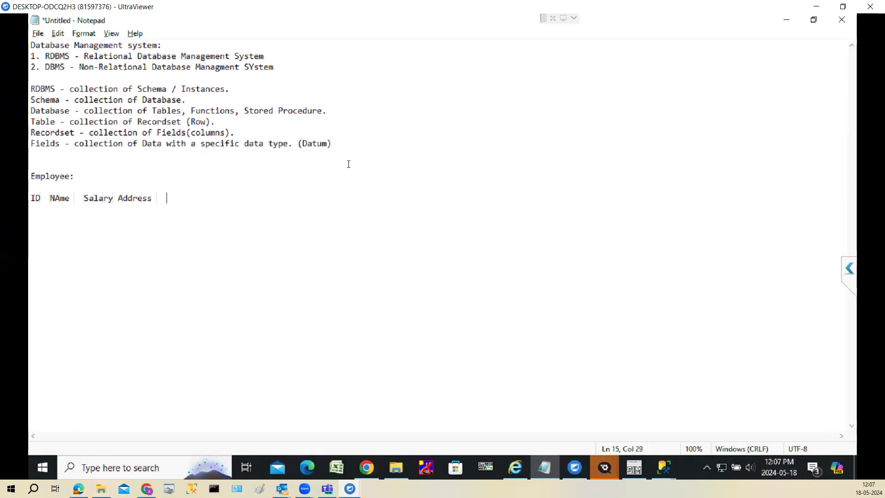
type("Adhaar   Designation")
Number the rows 1 to 5 in the ID column below the header row
key("Return")
key("Return")
type("1")
key("Return")
key("Return")
type("2")
key("Return")
type("3")
key("Return")
type("4")
key("Return")
type("5")
Fill in row 1 with name XX, salary 40000, a placeholder Adhaar value and the designation Engineer
left_click(62, 213)
key("Down")
key("End")
type("XX   ")
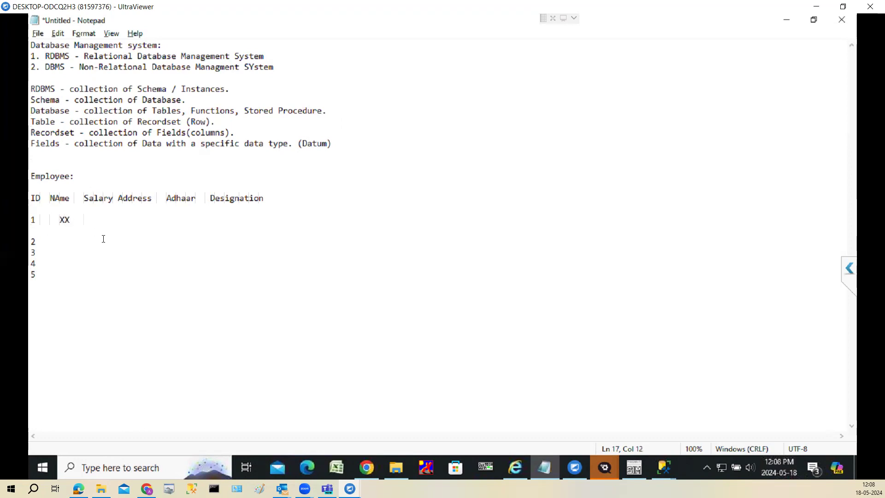
type("    40000")
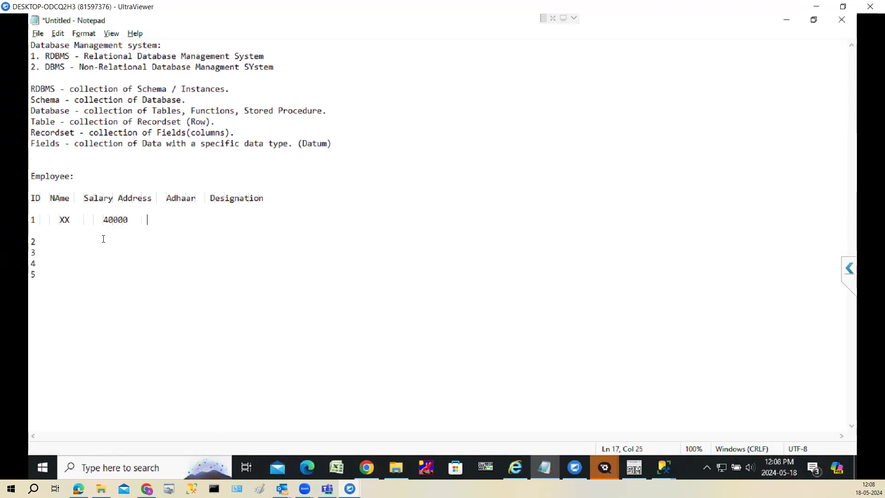
type("        fhfjkjd    Ye")
key("BackSpace")
key("BackSpace")
key("BackSpace")
type("Engineer")
Remove the blank line above row 2 and fill it in with YY, 60000, a placeholder Adhaar value and Sr.Engineer
left_click(45, 229)
key("Delete")
left_click(66, 230)
type("YY    ")
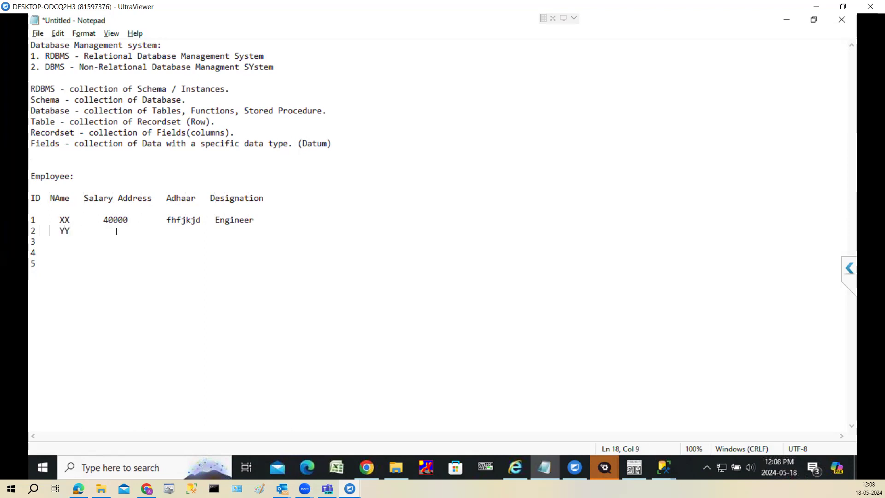
type("   60000")
key("BackSpace")
key("BackSpace")
key("BackSpace")
type("fhfjfj    ")
type("A")
key("BackSpace")
type("Sr.Engineer")
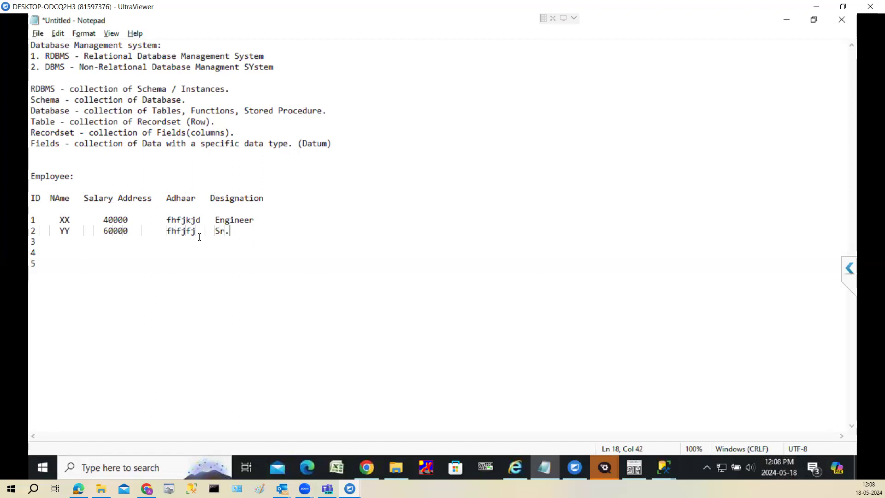
Fill in row 3 with name XZ, salary 100000, a placeholder Adhaar value and the designation Asst. manager, aligned with the columns
left_click(88, 239)
type("XZ       100000")
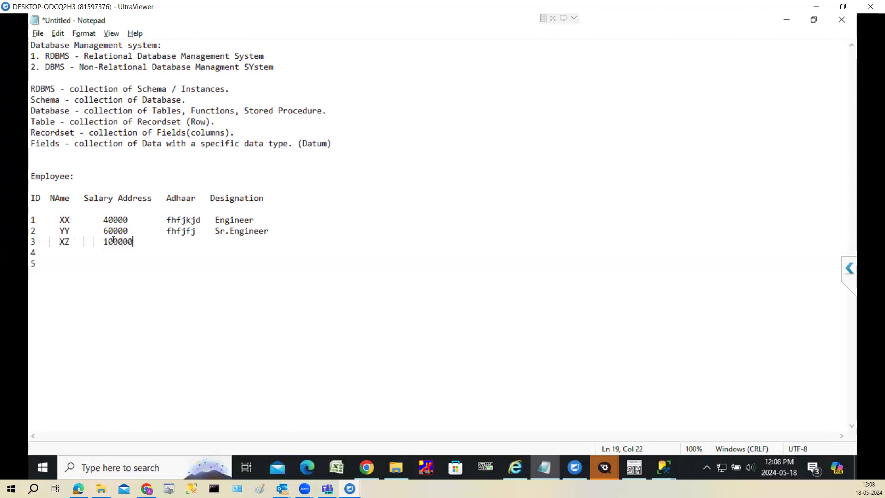
left_click(103, 241)
key("BackSpace")
left_click(182, 242)
type("gjgkgo     Ass")
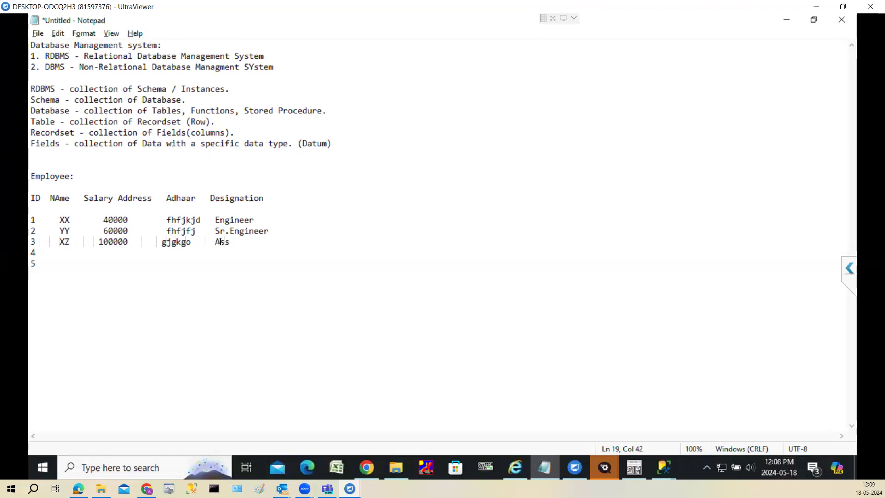
type("t. manager")
Fill in row 4 with name jfk, salary 150000, a placeholder Adhaar value and the designation Manager
left_click(69, 253)
type("jfk")
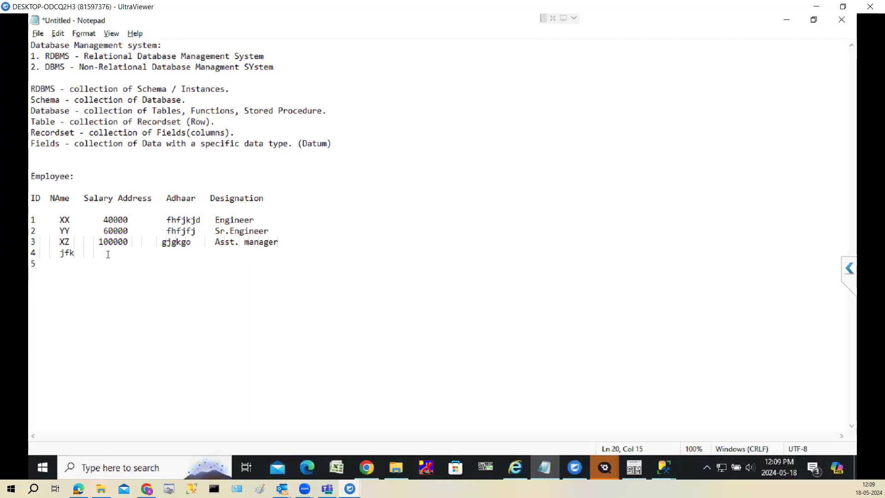
type("     150000       fjfjfj     Manager")
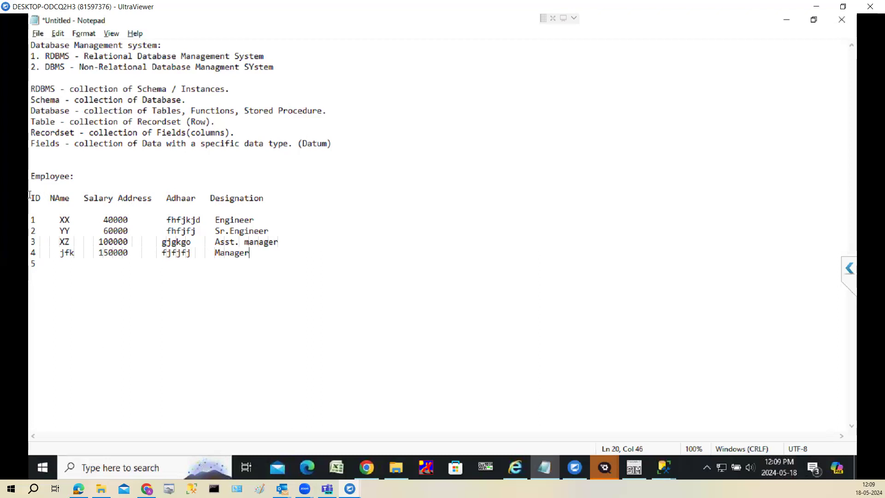
Highlight the Employee table's header row, its first record and the ID 5 entry in turn
left_click_drag(31, 198, 290, 205)
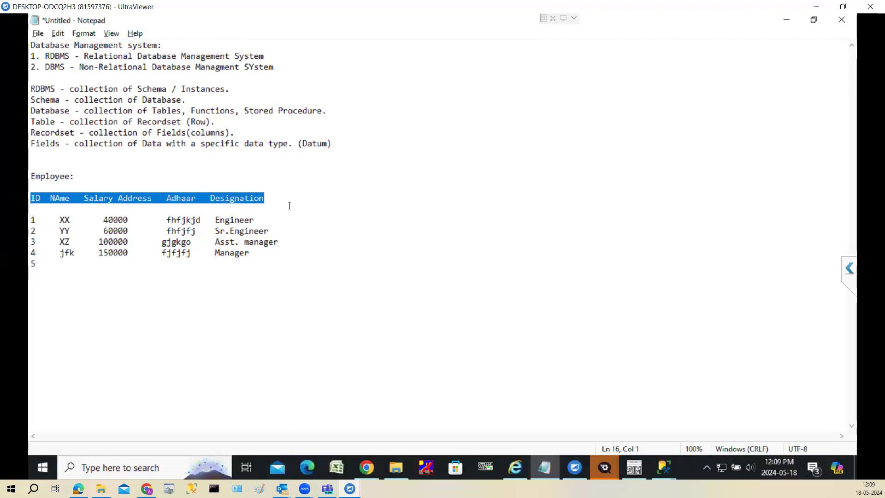
left_click_drag(255, 220, 32, 219)
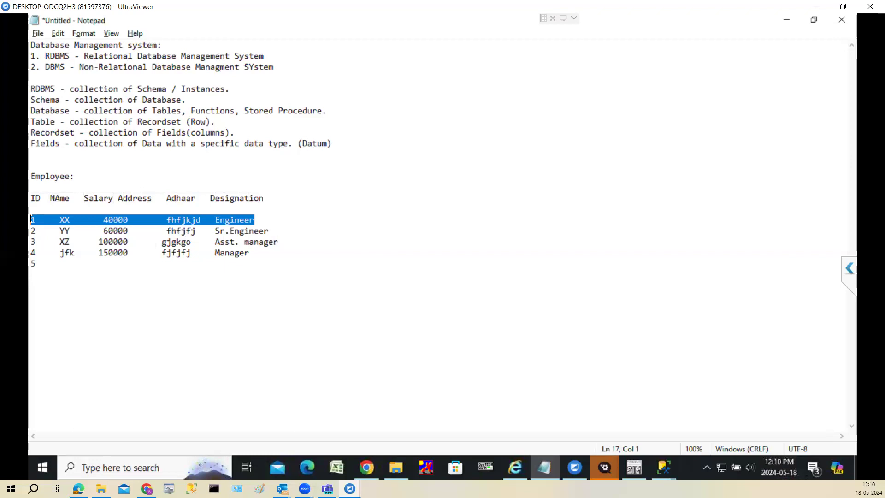
left_click_drag(31, 198, 42, 262)
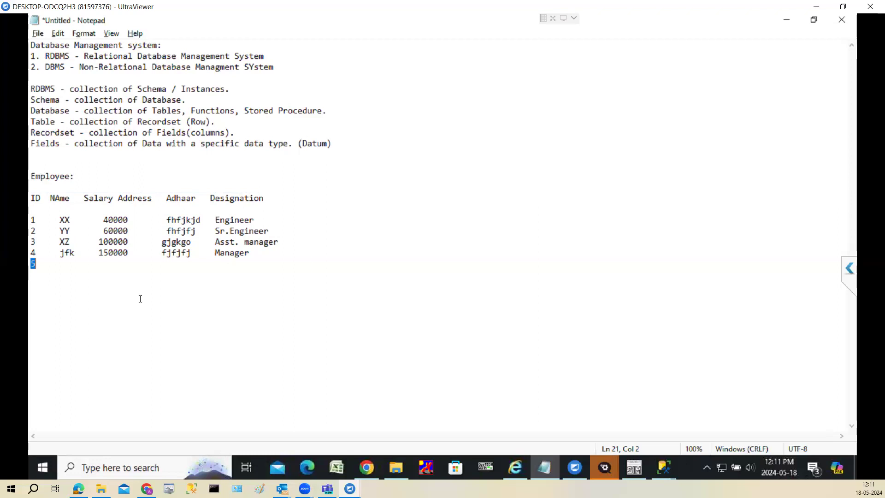
Close the notes without saving them and minimize the Documents folder window
left_click(842, 20)
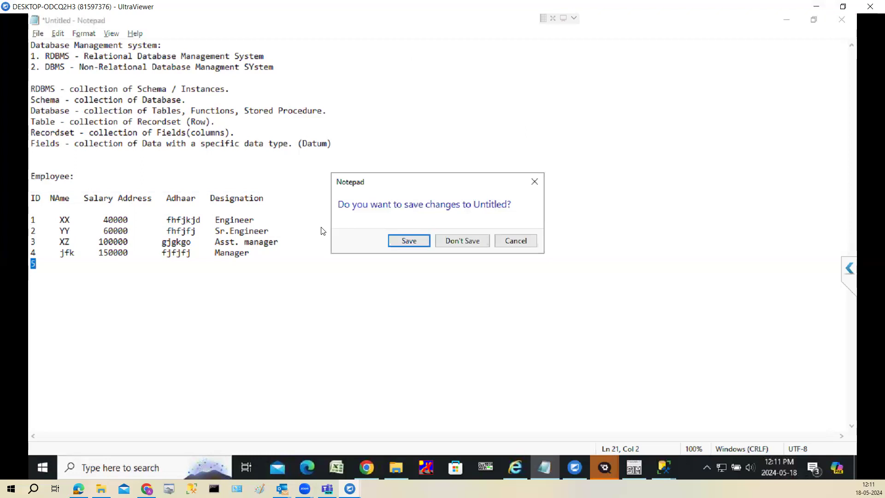
left_click(459, 239)
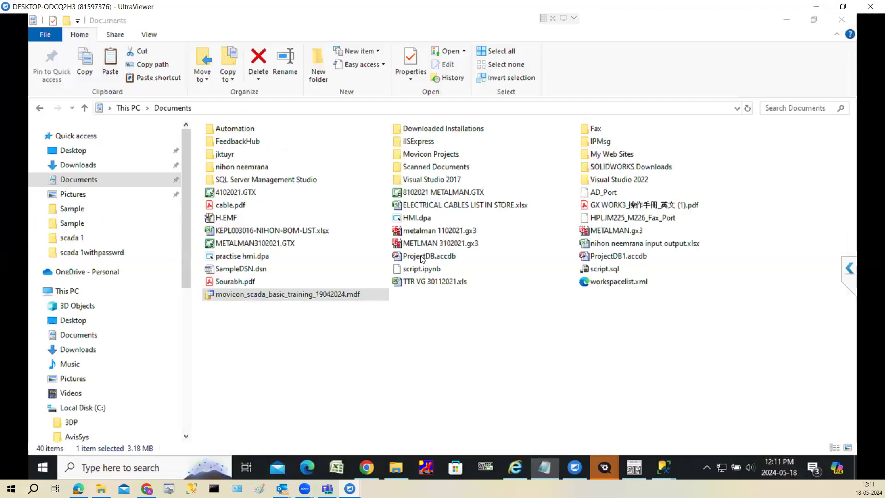
left_click(787, 19)
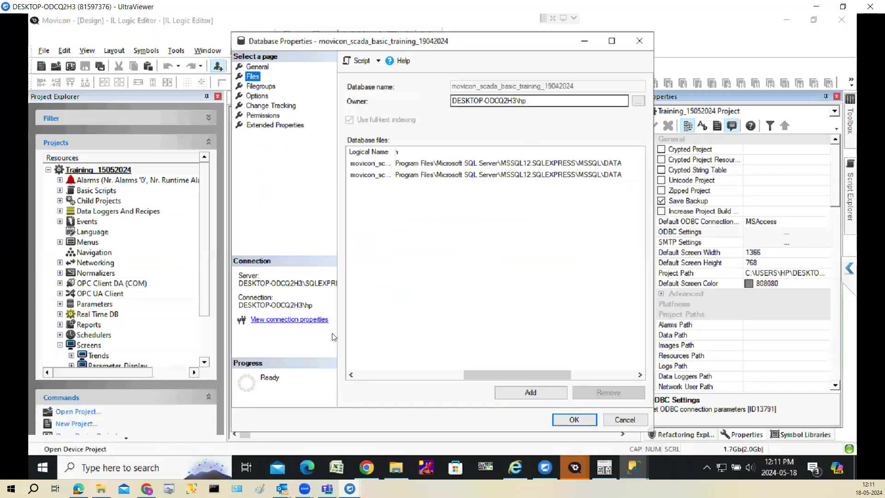
Cancel the Database Properties window, Movicon's evaluation mode prompt and the ODBC Connection parameters dialog
left_click(624, 419)
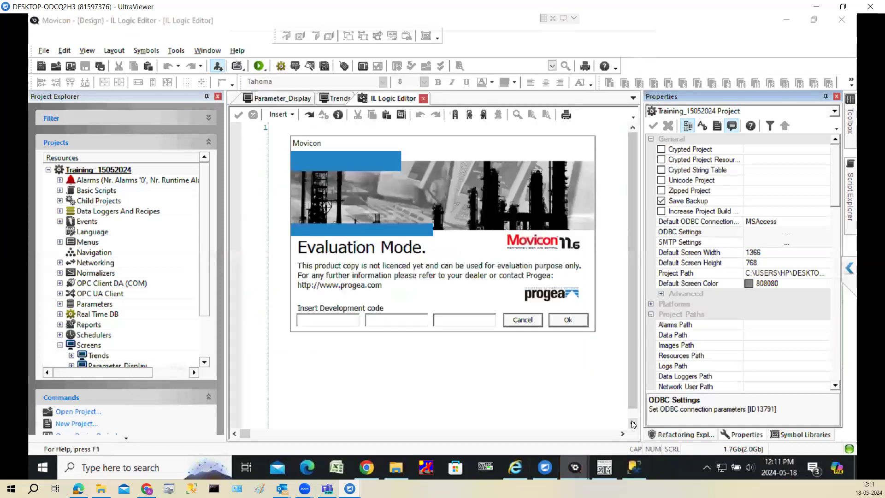
left_click(531, 325)
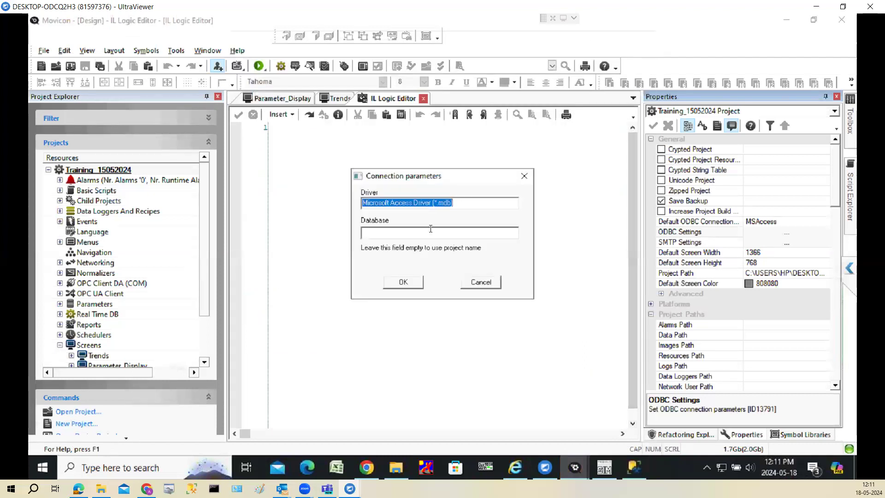
left_click(483, 284)
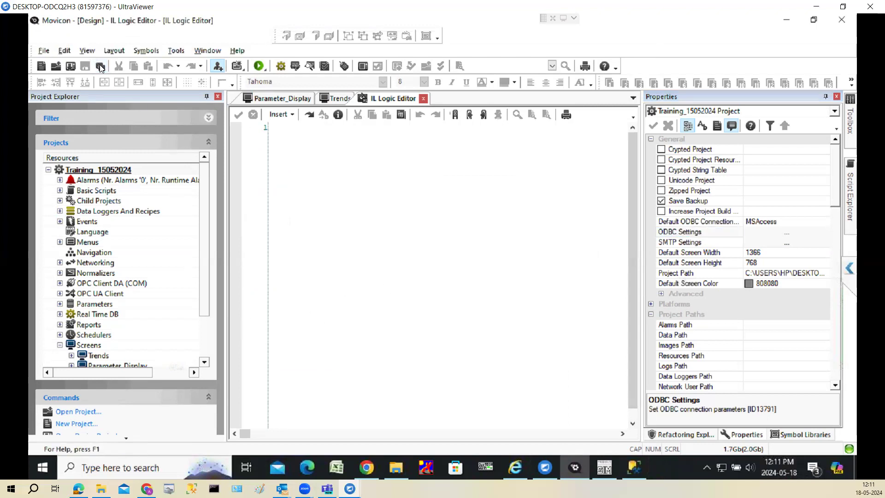
Switch to SQL Server Management Studio and display the top 1000 rows of the dbo.Janitza_UMG96_Logs table in movicon_scada_basic_training_19042024
left_click(633, 467)
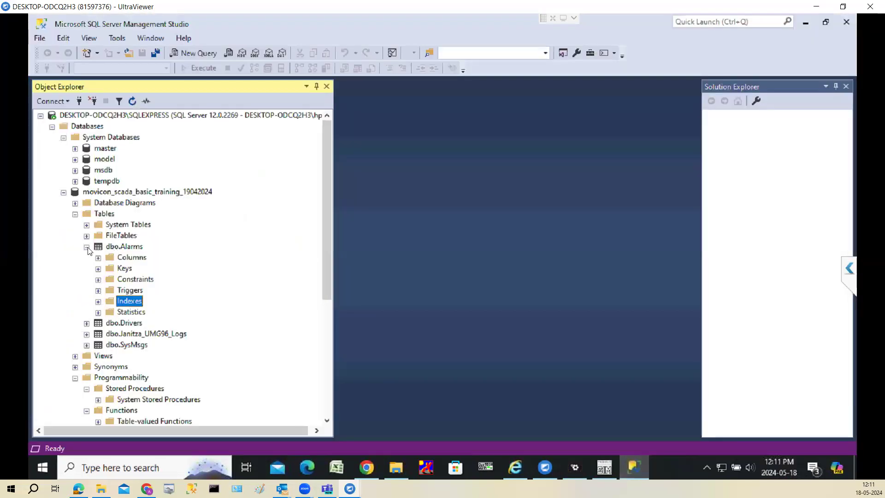
left_click(86, 247)
left_click(76, 215)
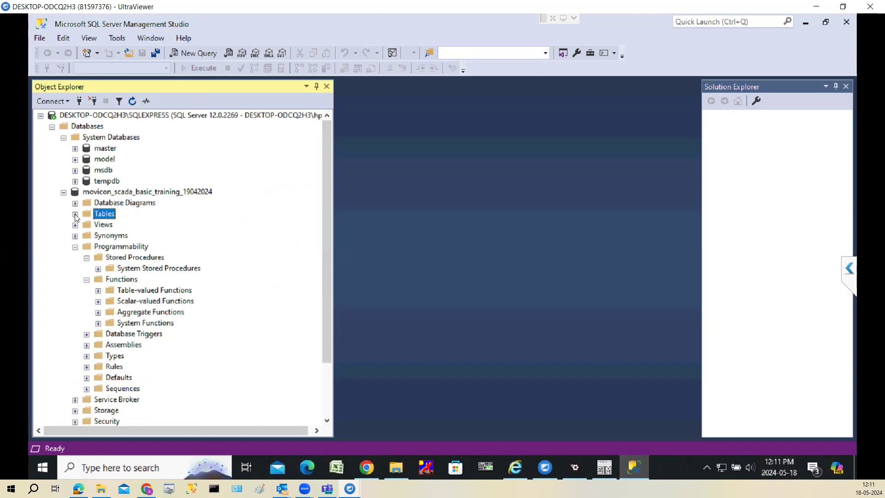
left_click(76, 247)
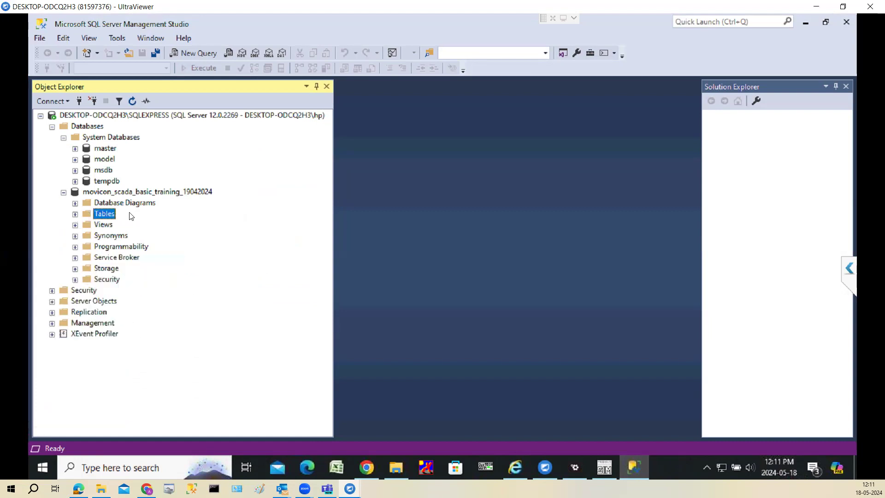
left_click(76, 215)
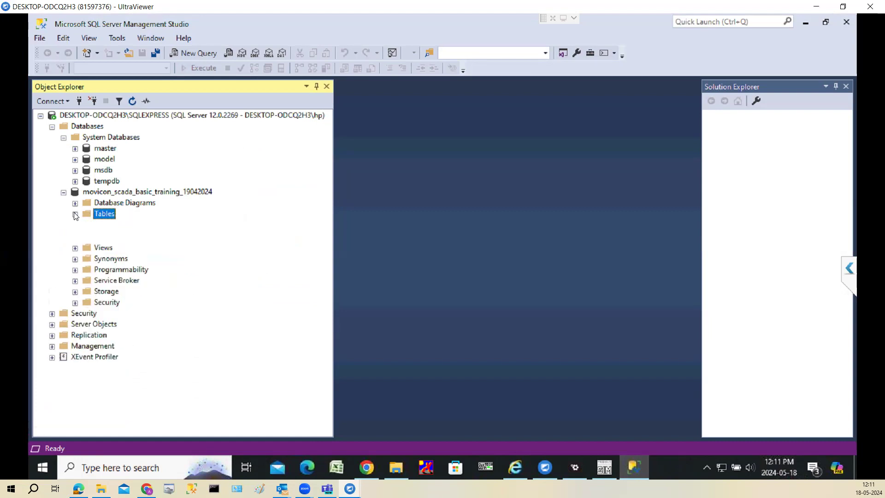
right_click(173, 273)
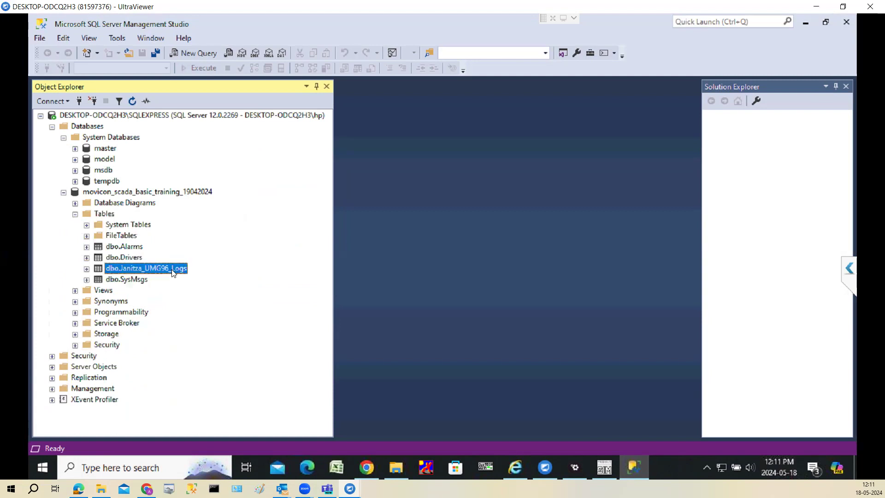
left_click(242, 248)
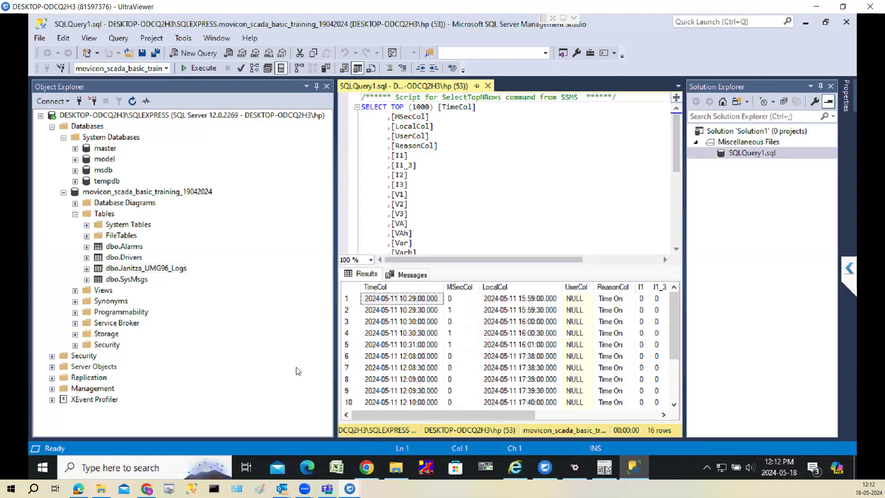
Switch to Movicon and show the Data Loggers And Recipes resource of the Training_15052024 project
left_click(572, 471)
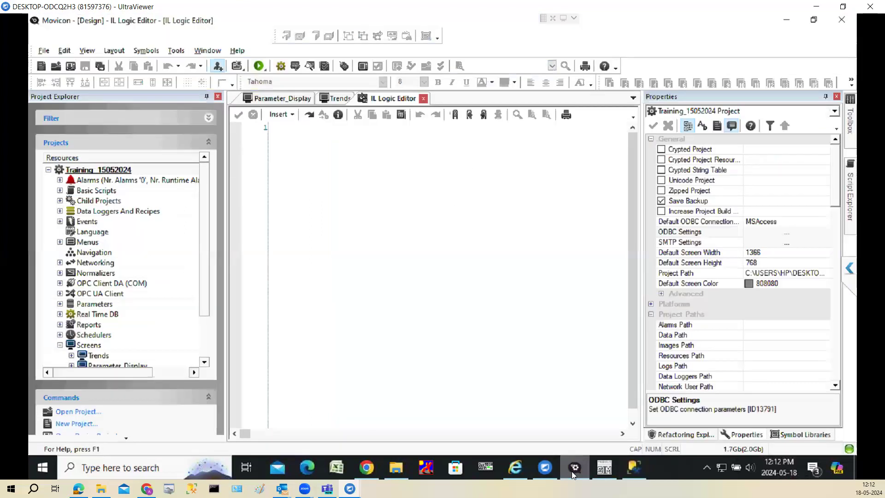
left_click(60, 211)
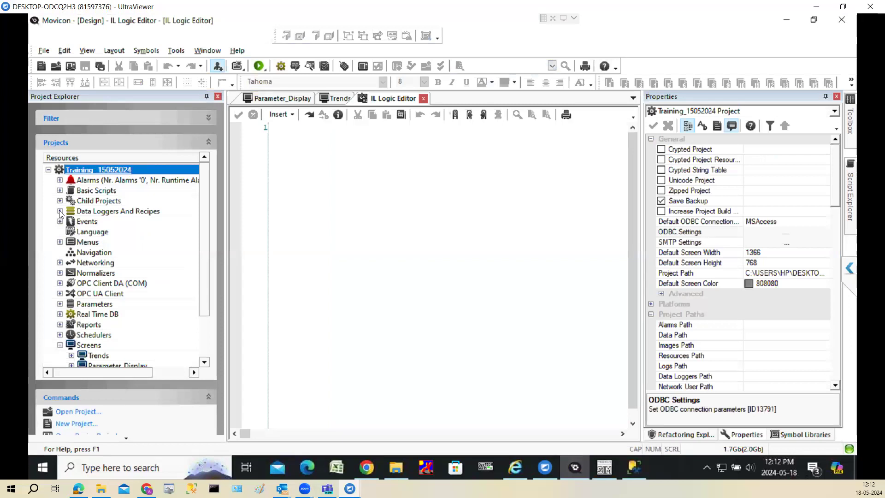
left_click(99, 211)
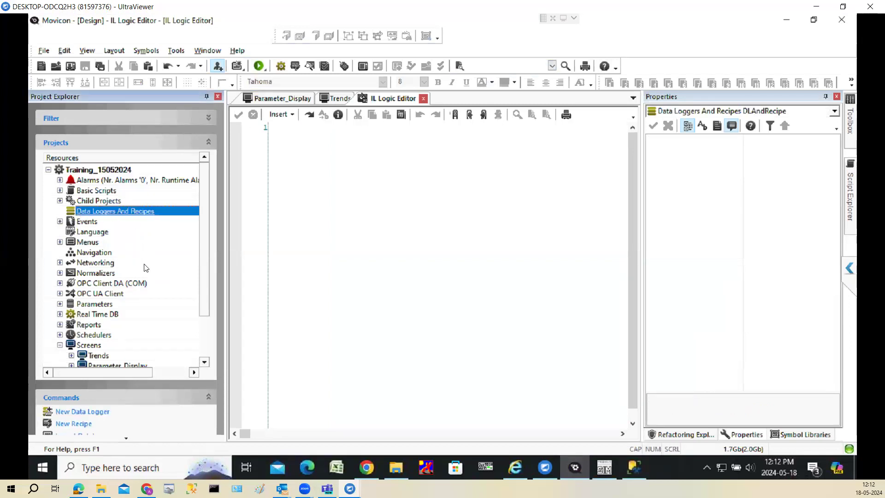
Compare Movicon's Training_15052024 project with the movicon_scada_basic_training_19042024 database in SQL Server Management Studio, selecting each in turn
key("alt+Tab")
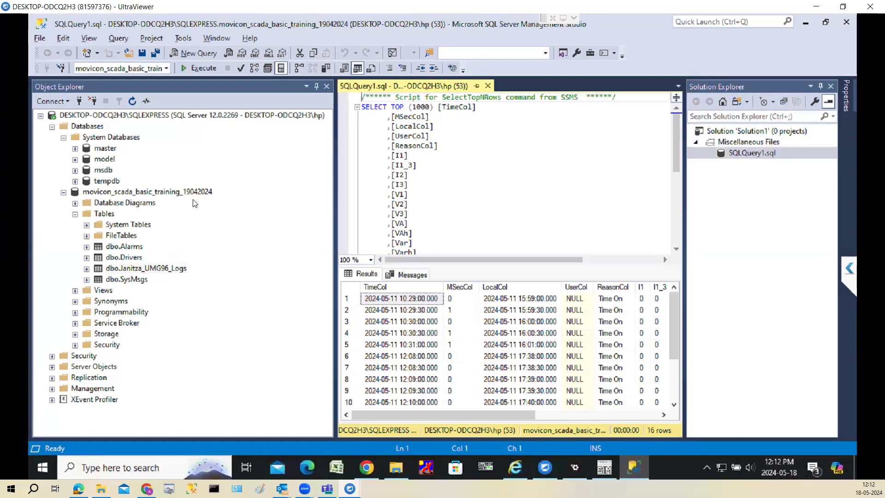
key("alt+Tab")
left_click(116, 173)
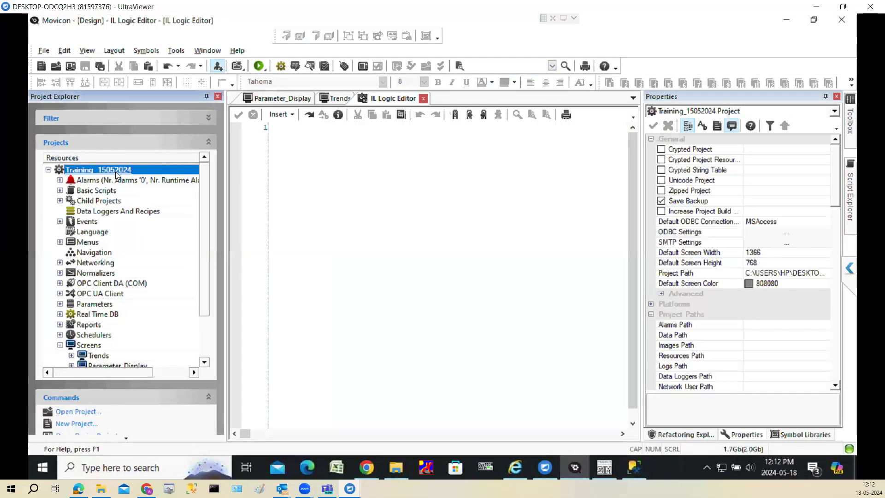
key("alt+Tab")
key("alt+Tab")
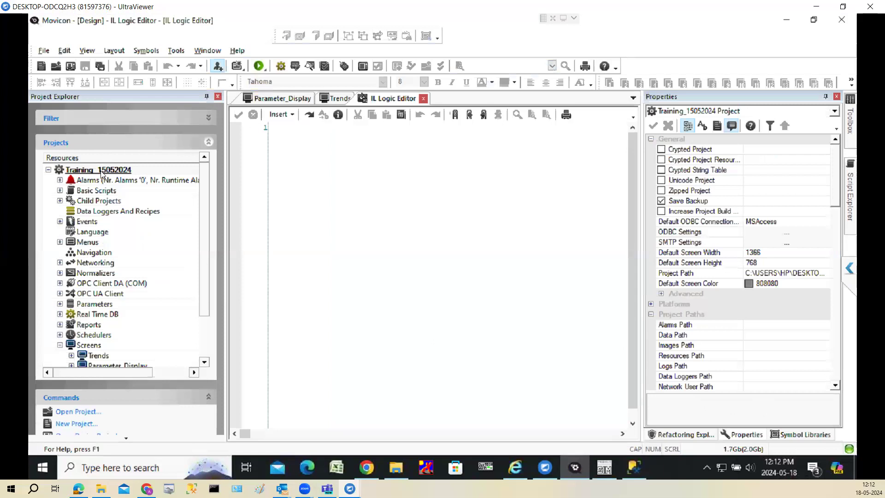
right_click(101, 173)
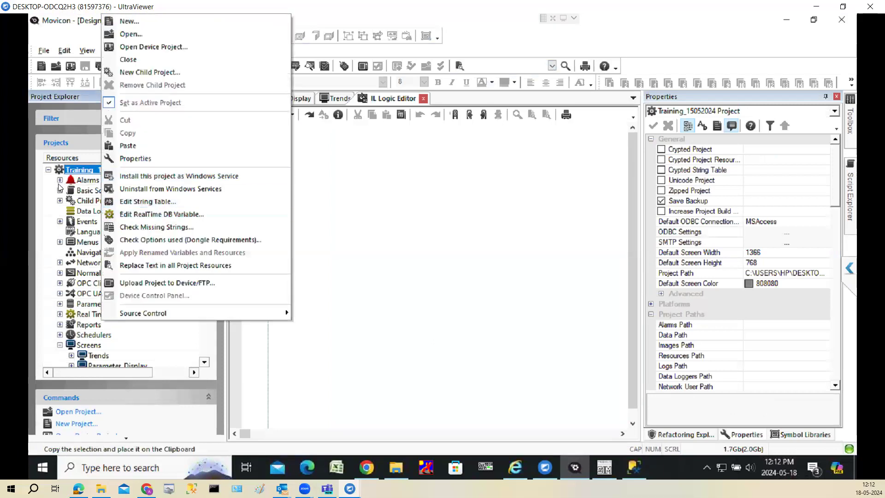
key("alt+Tab")
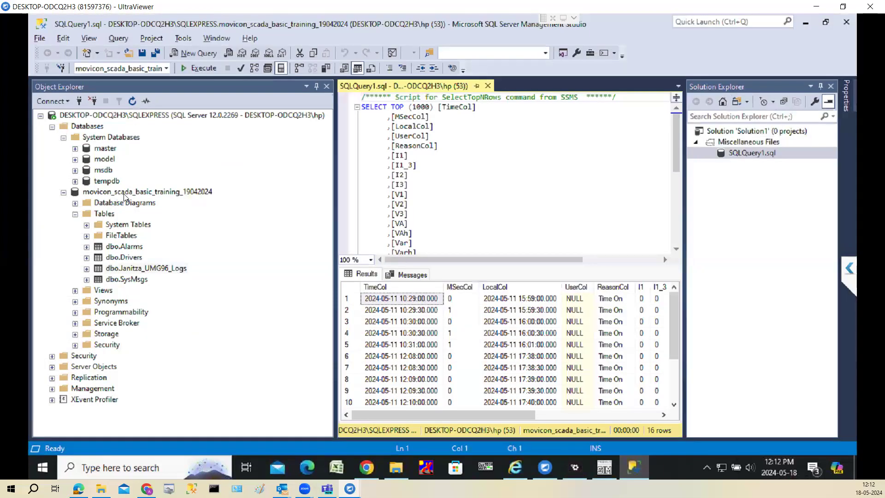
left_click(129, 192)
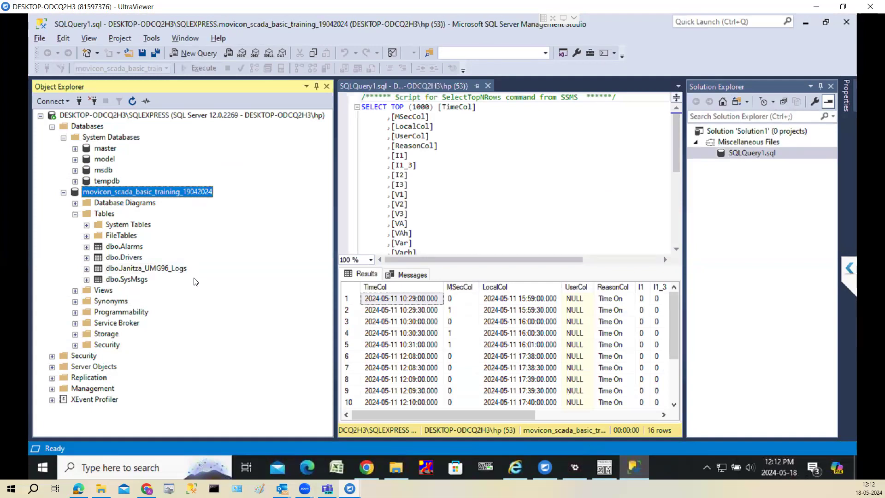
Return to Movicon and view the properties of the project's Real Time DB resource
key("alt+Tab")
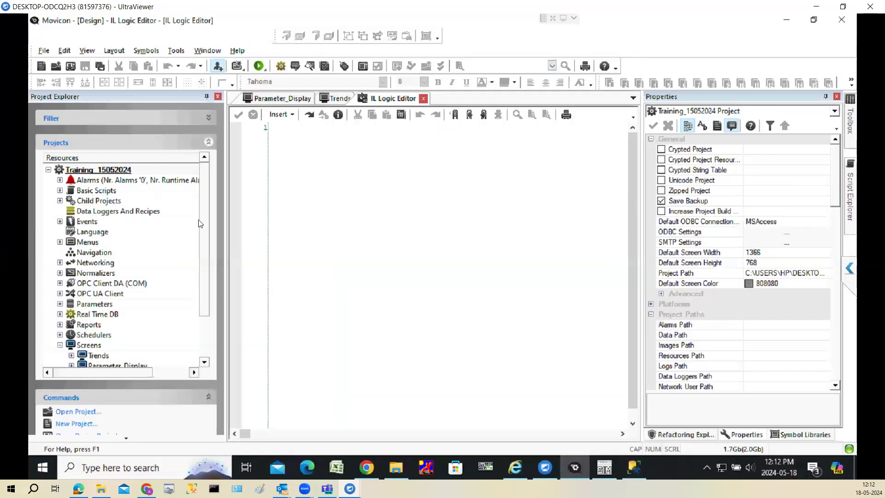
scroll(200, 244, "down", 4)
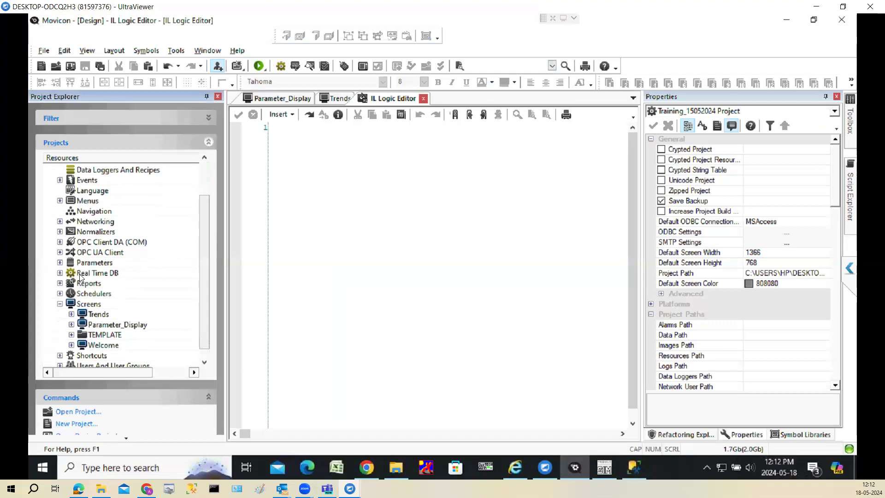
left_click(83, 274)
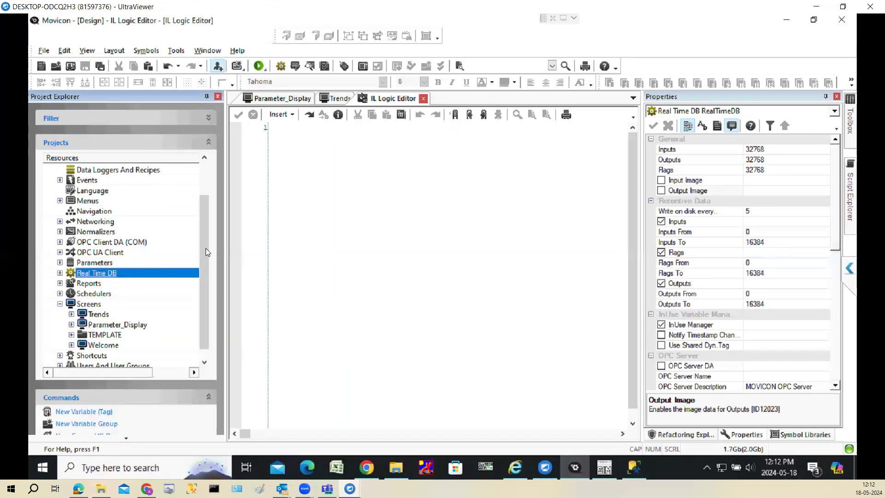
scroll(209, 211, "up", 4)
Set the Training_15052024 project's default ODBC connection plugin to SQLServerExp2016
left_click(155, 169)
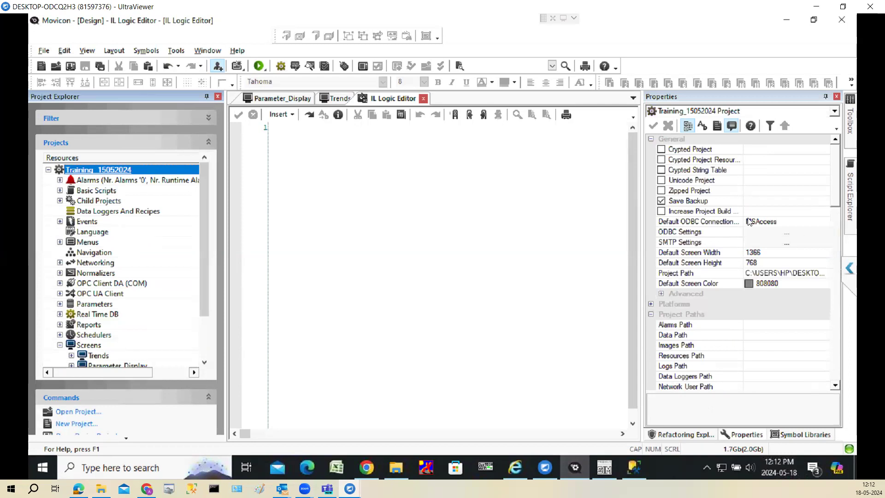
left_click(749, 221)
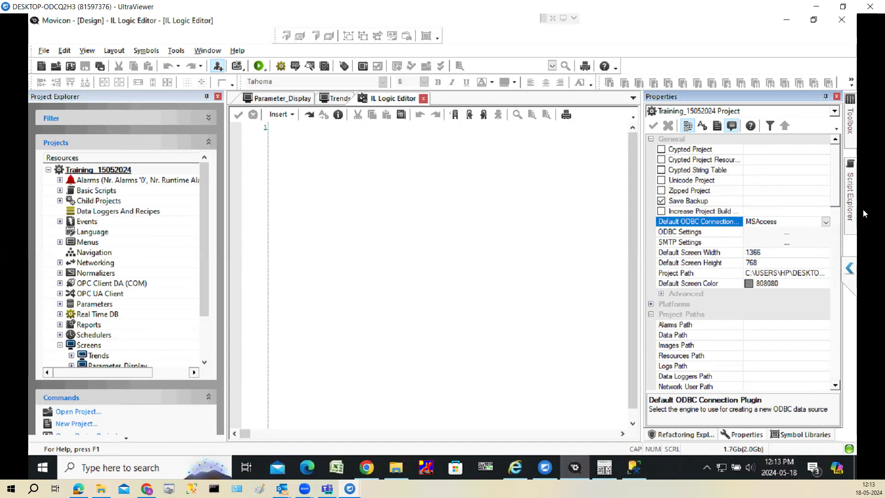
left_click(825, 222)
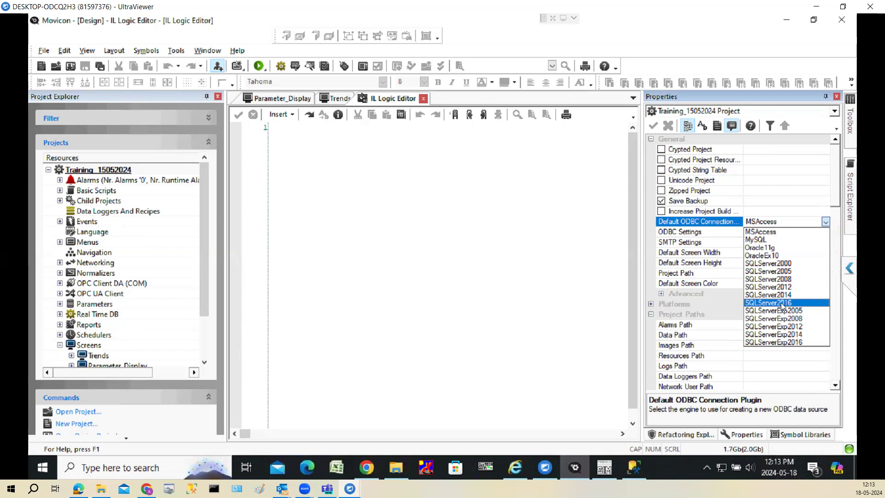
left_click(783, 343)
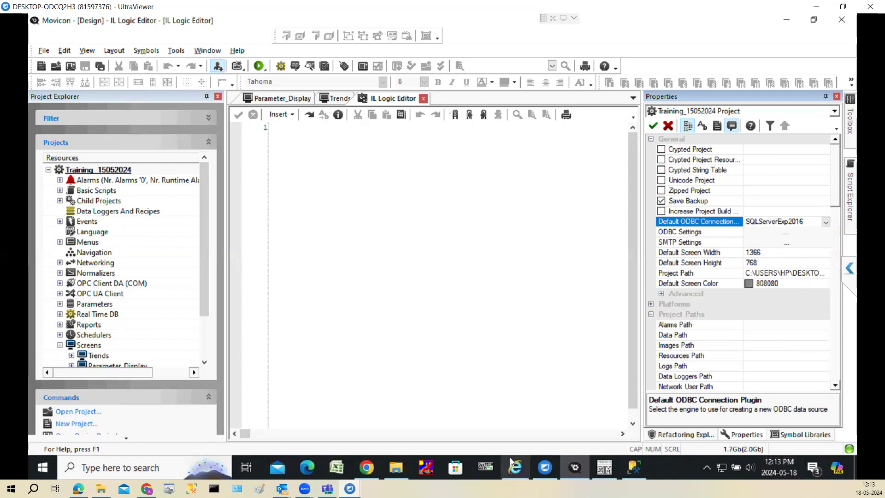
left_click(159, 467)
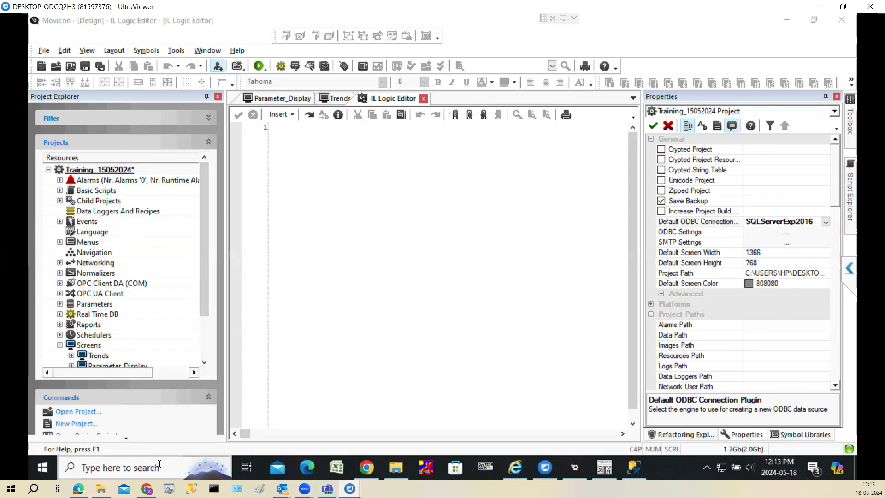
type("odbc")
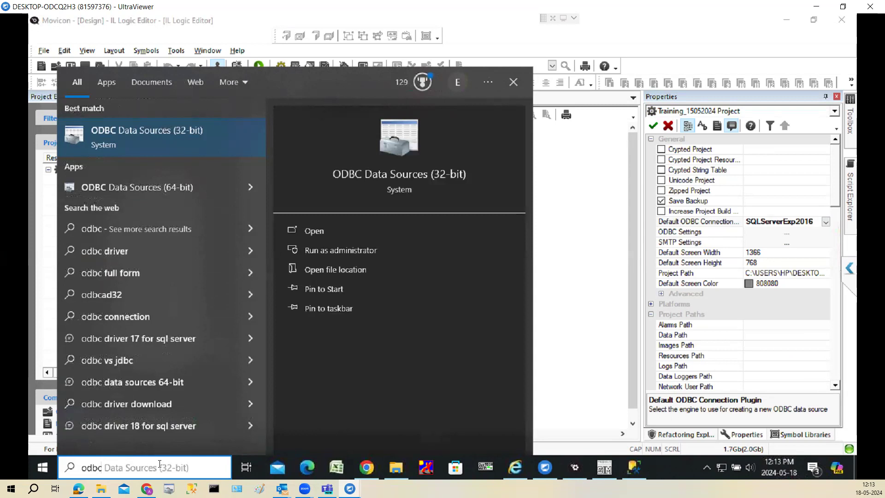
key("BackSpace")
key("BackSpace")
key("BackSpace")
key("BackSpace")
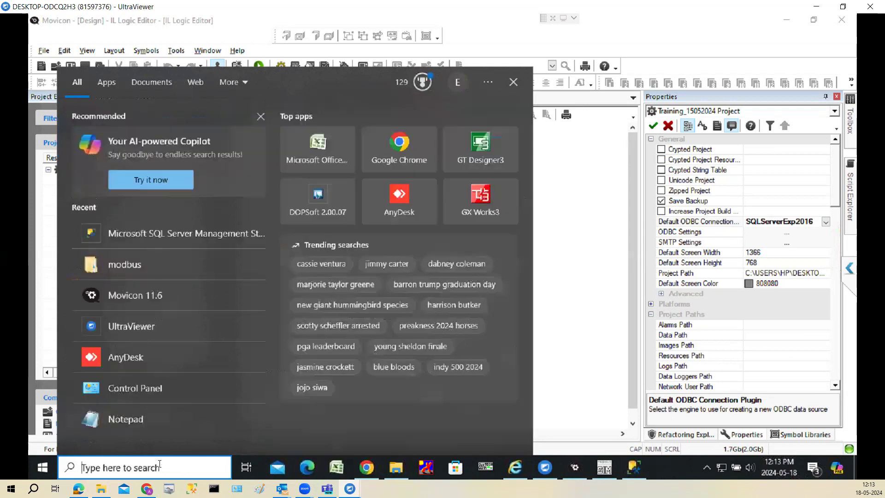
Find and open the Windows Control Panel, and go to its Administrative Tools
type("control")
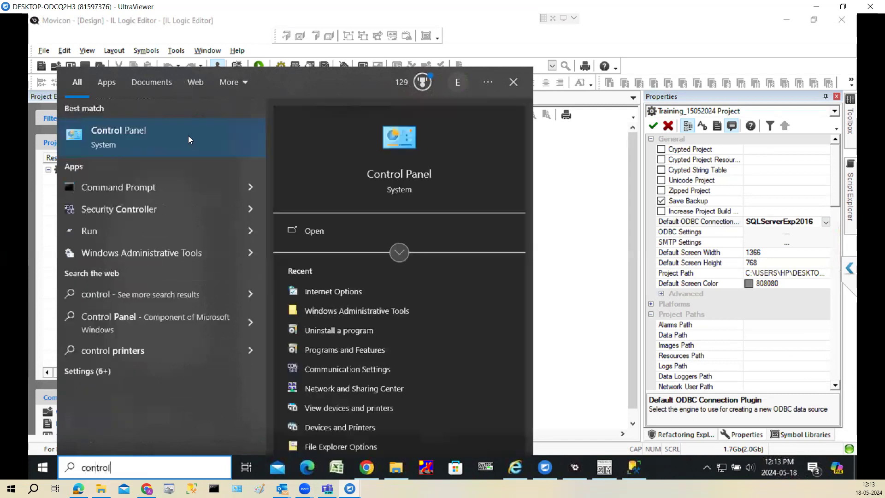
left_click(188, 136)
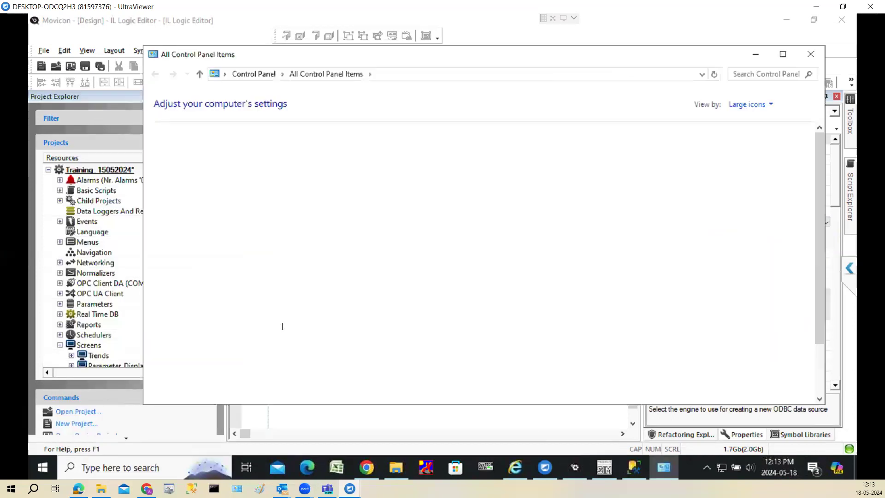
left_click(238, 153)
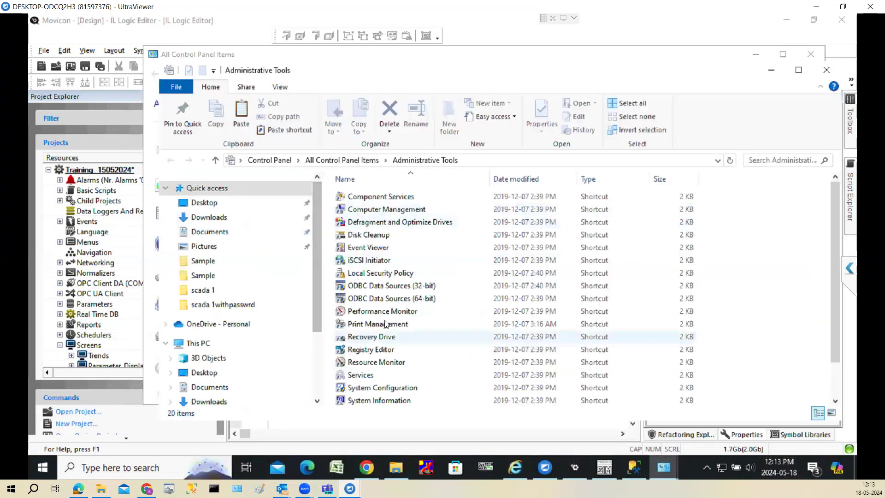
Highlight the 32-bit and 64-bit ODBC Data Sources shortcuts together, and open the 32-bit one
left_click(392, 286)
left_click(400, 299, "ctrl")
key("ctrl+c")
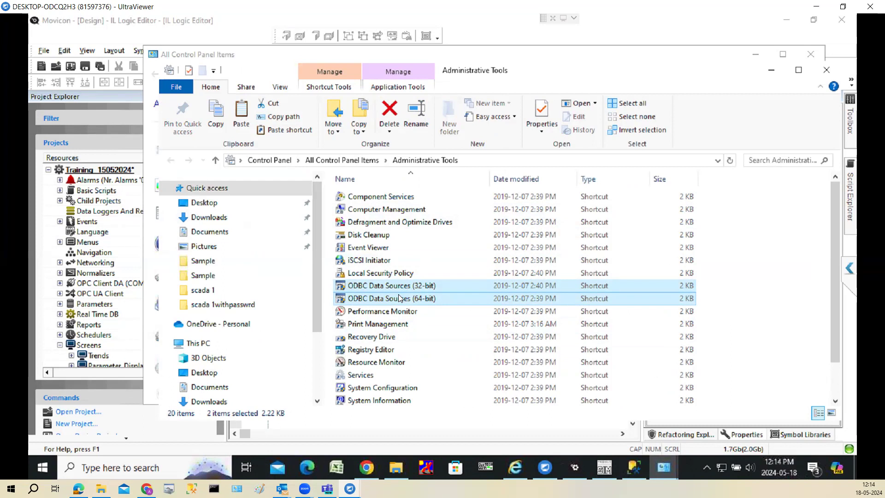
left_click(433, 286)
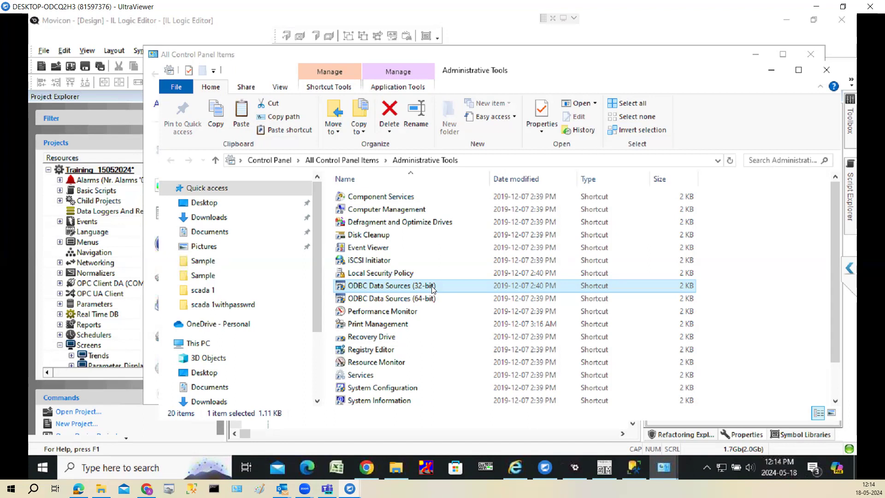
double_click(432, 287)
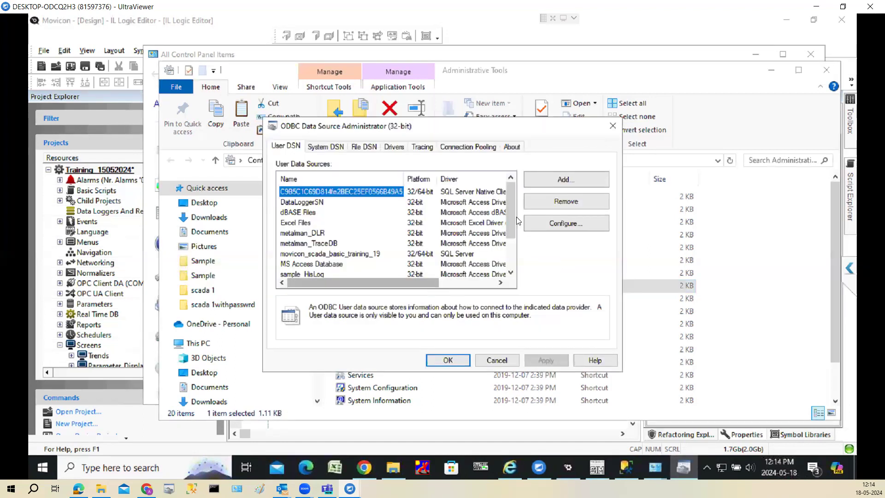
Locate the Training_15052024_HisLog entry among the user data sources and point out its driver
left_click_drag(513, 220, 514, 255)
left_click(313, 243)
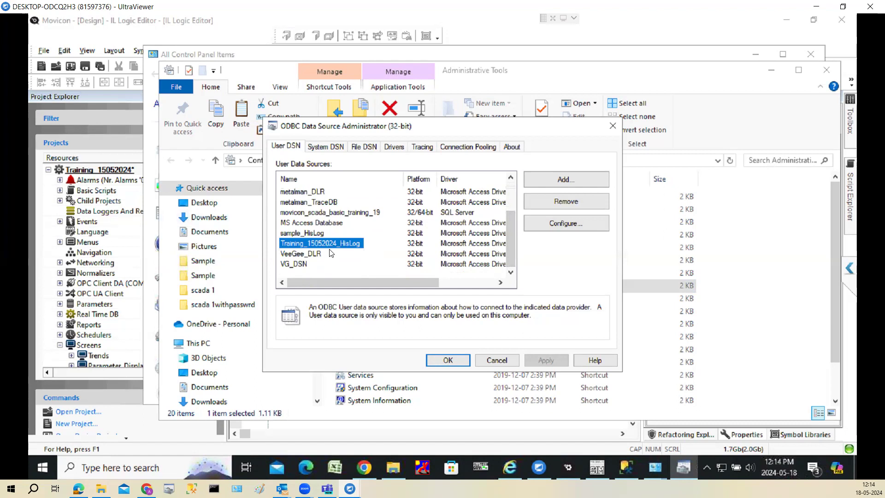
left_click(487, 247)
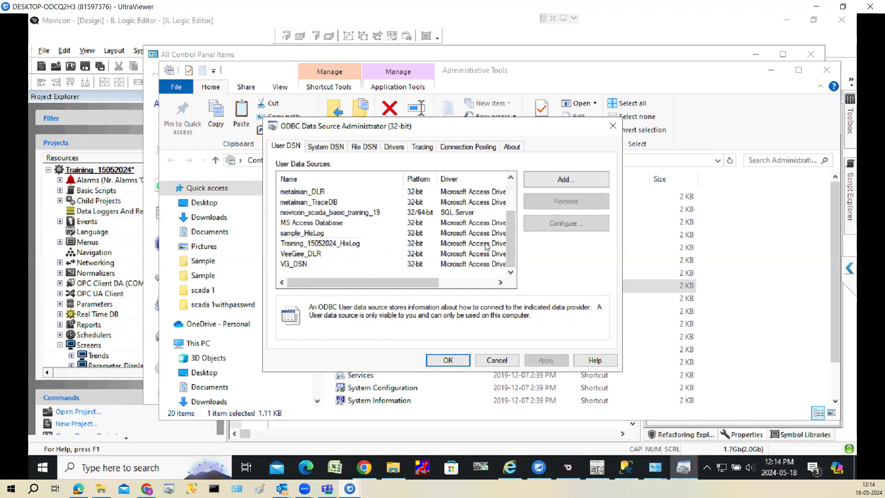
left_click(318, 243)
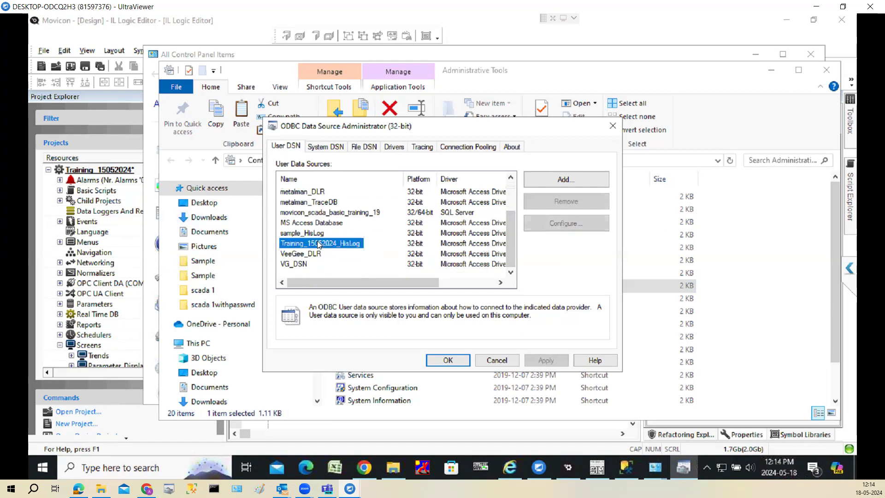
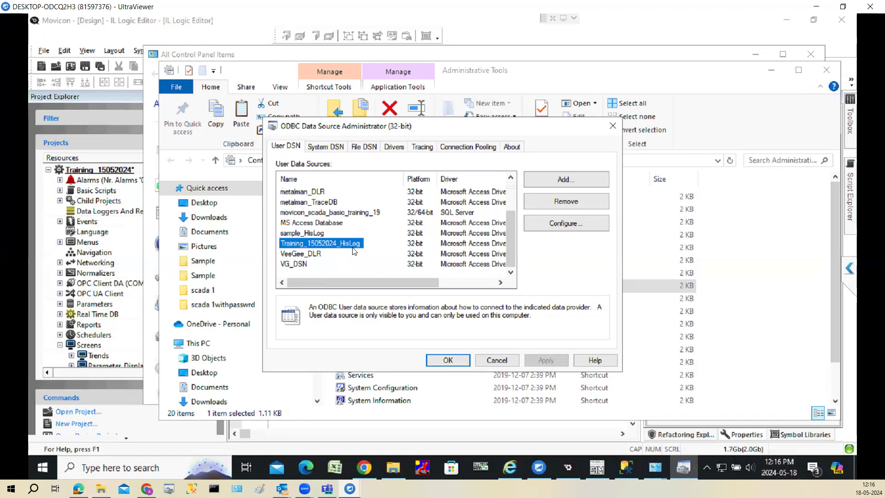
left_click(481, 249)
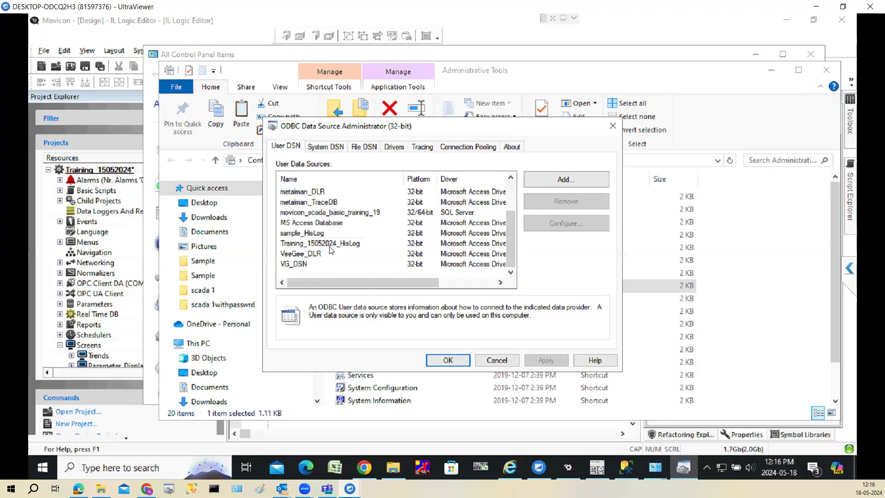
Remove the Training_15052024_HisLog user data source, confirm the removal, and check the remaining list
left_click(321, 244)
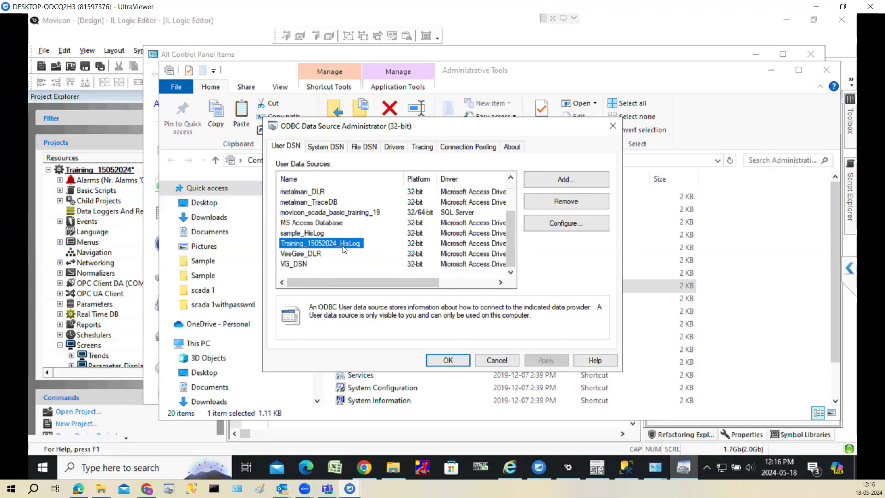
left_click(578, 206)
left_click(452, 283)
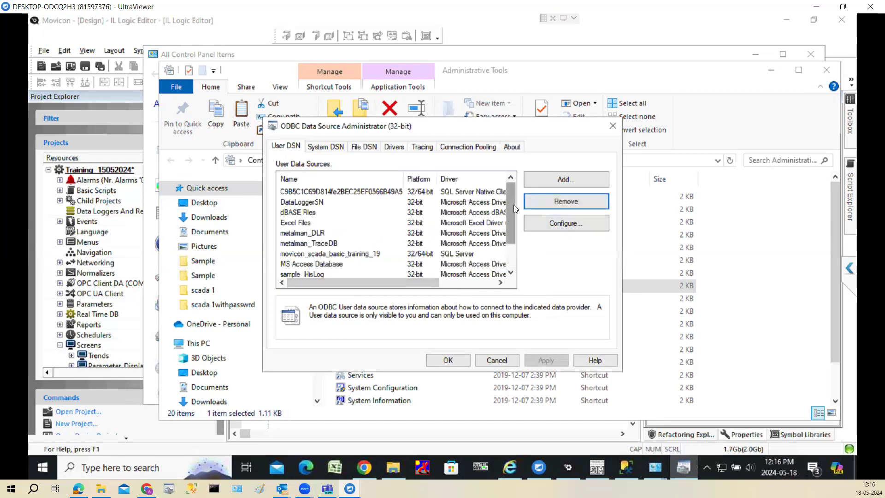
left_click_drag(513, 205, 512, 260)
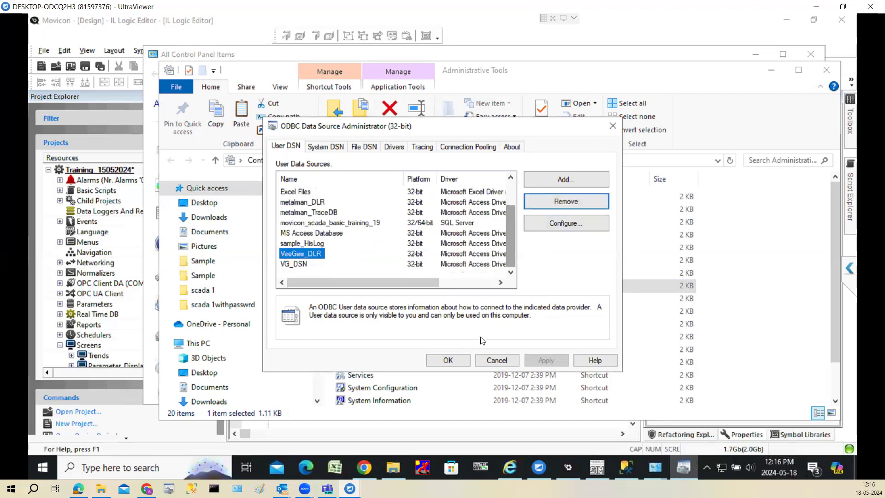
Close the ODBC Data Source Administrator with its changes accepted, and minimize the Administrative Tools and Control Panel windows
left_click(457, 361)
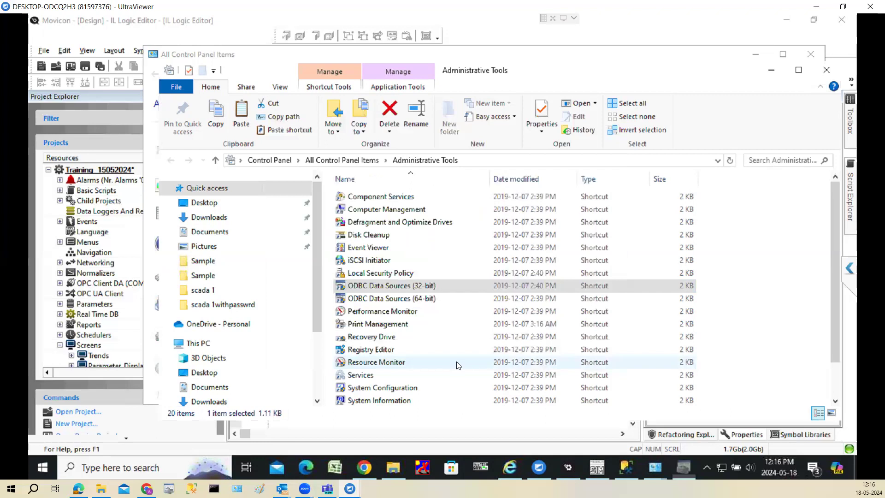
left_click(770, 69)
left_click(760, 60)
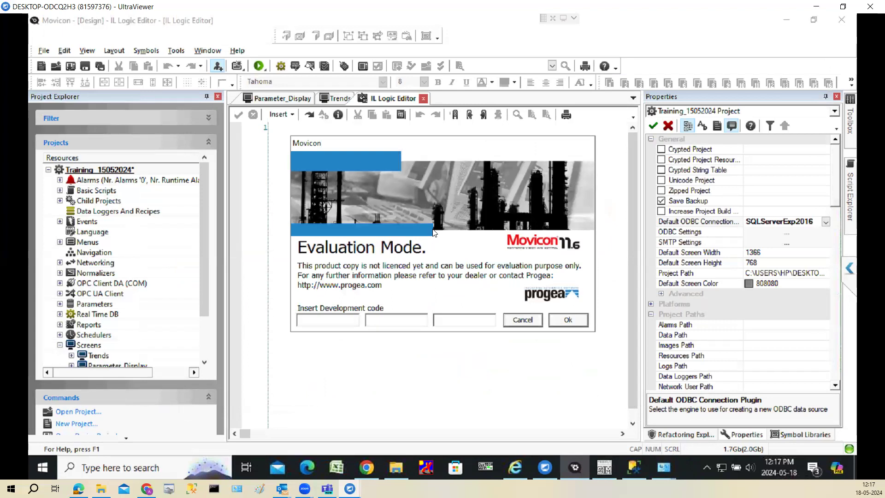
Dismiss the evaluation-mode notice and save all pending changes in the Training_15052024 project
left_click(524, 321)
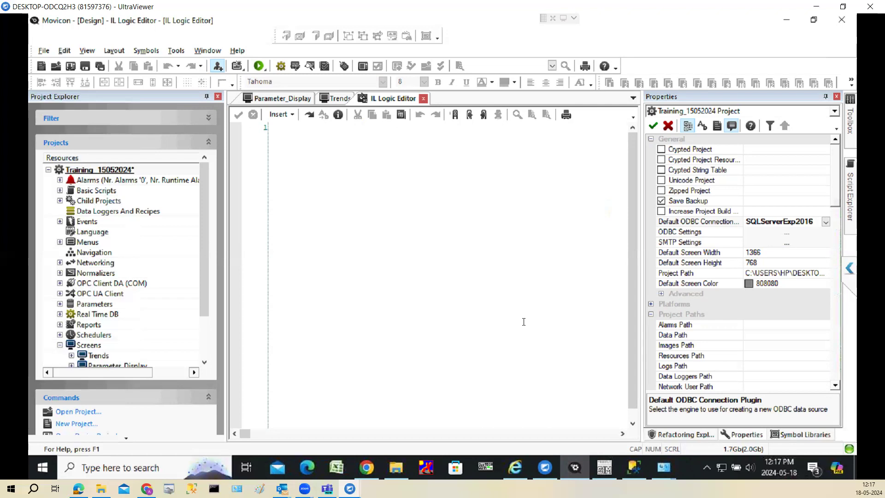
left_click(102, 67)
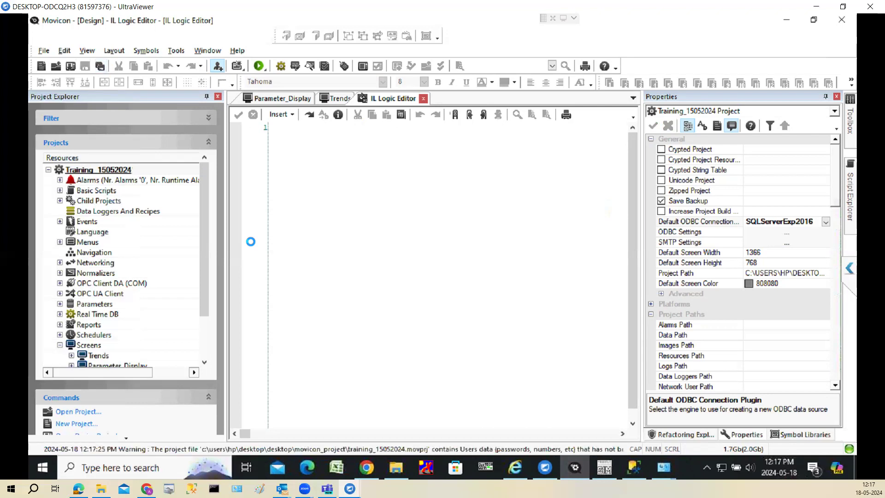
Open the ODBC settings of the Training_15052024 project and highlight the server value, especially its (local) part
left_click(136, 170)
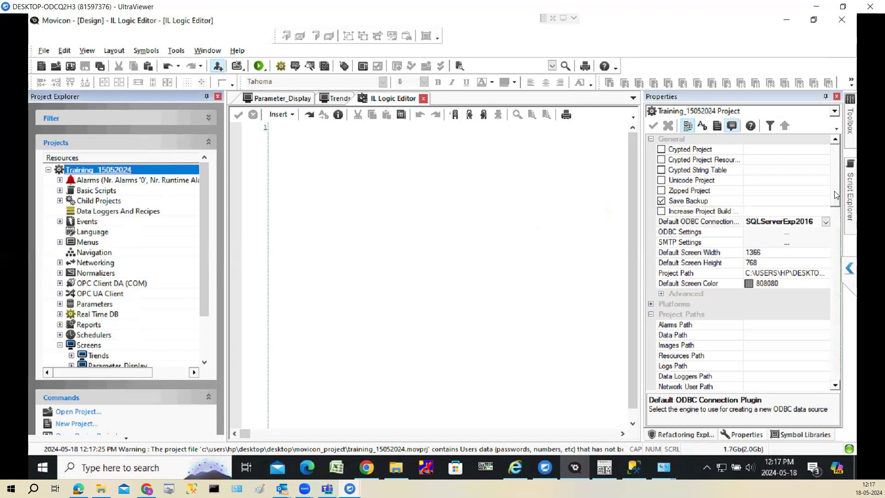
double_click(764, 233)
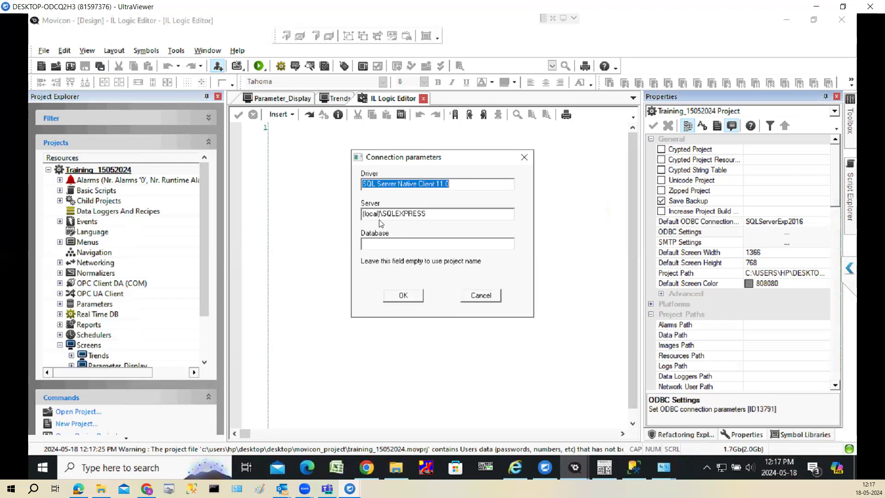
left_click_drag(433, 213, 353, 214)
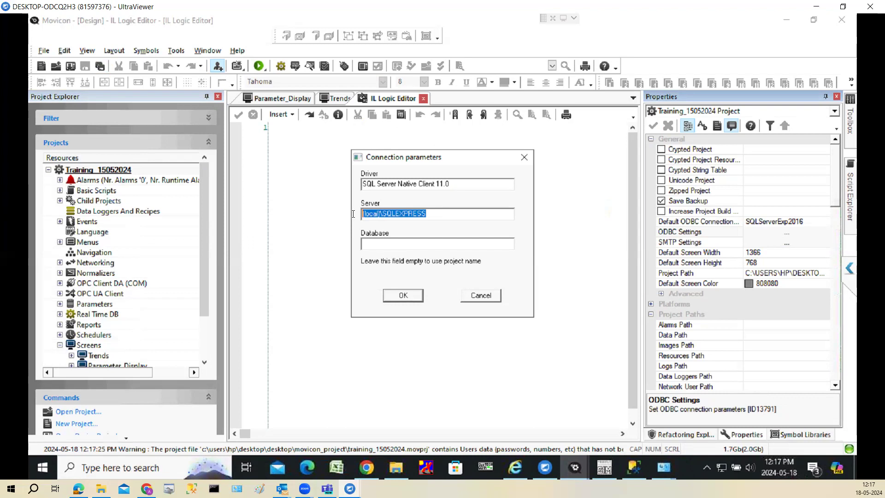
left_click(381, 214)
left_click_drag(381, 213, 350, 217)
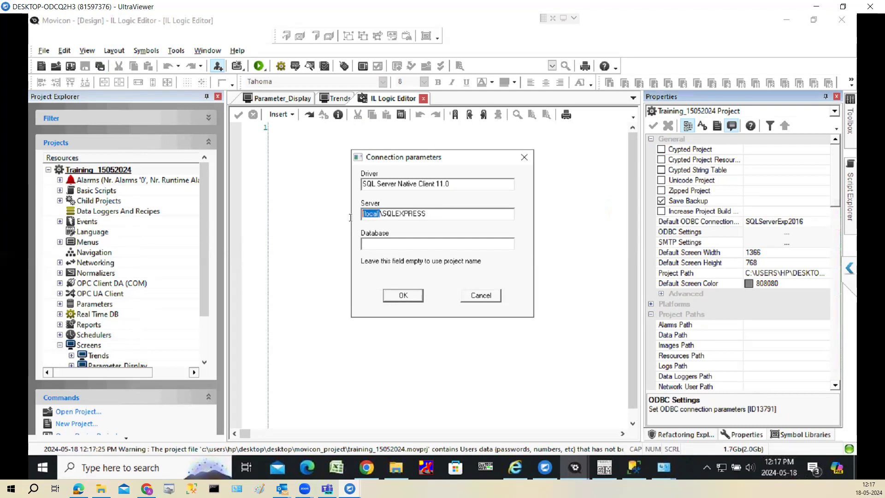
Switch to Chrome, open localhost in a new tab and reload the page
left_click(367, 467)
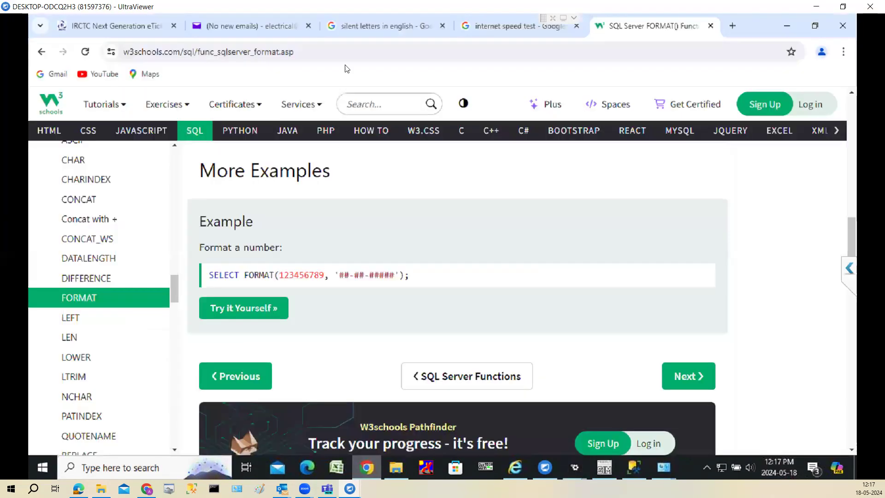
left_click(732, 23)
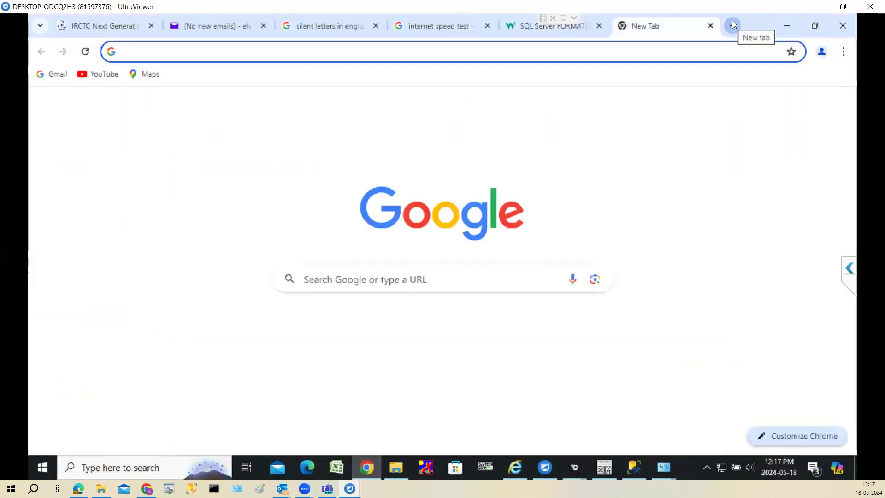
type("localhost")
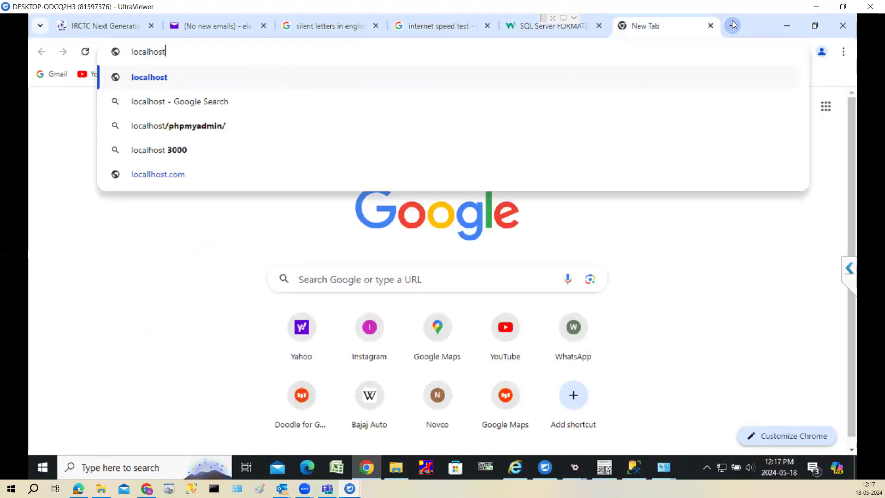
key("Return")
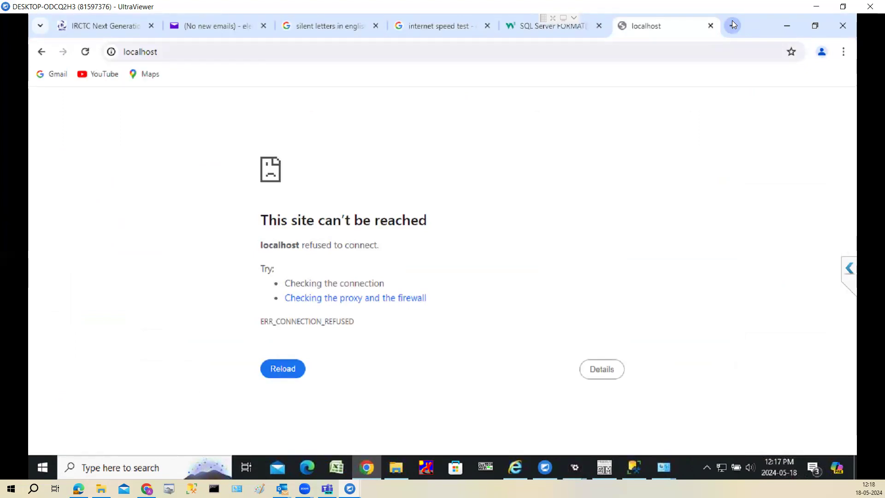
key("F5")
key("F5")
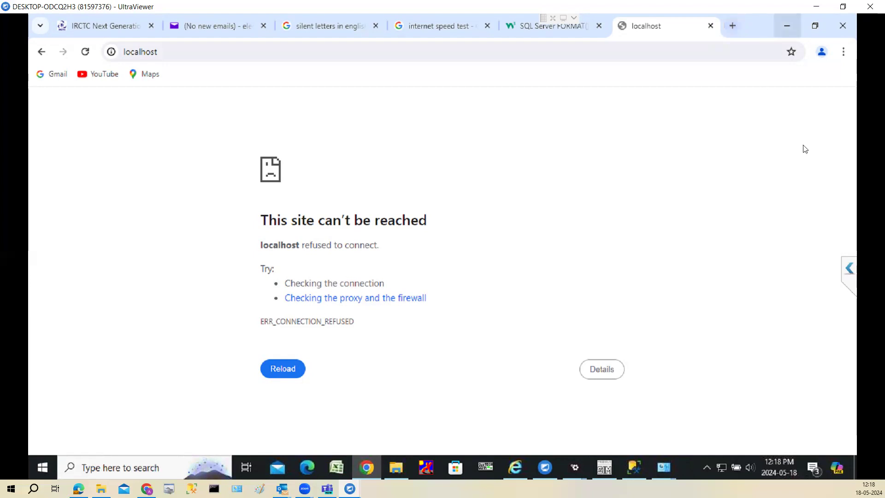
Switch to SQL Server Management Studio, start a new server connection and highlight the computer-name part of the server name
left_click(634, 471)
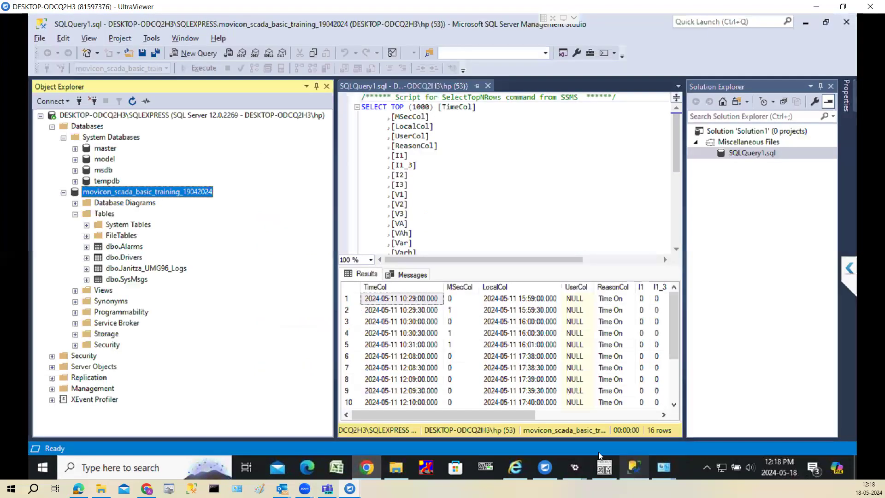
left_click(80, 101)
left_click(466, 166)
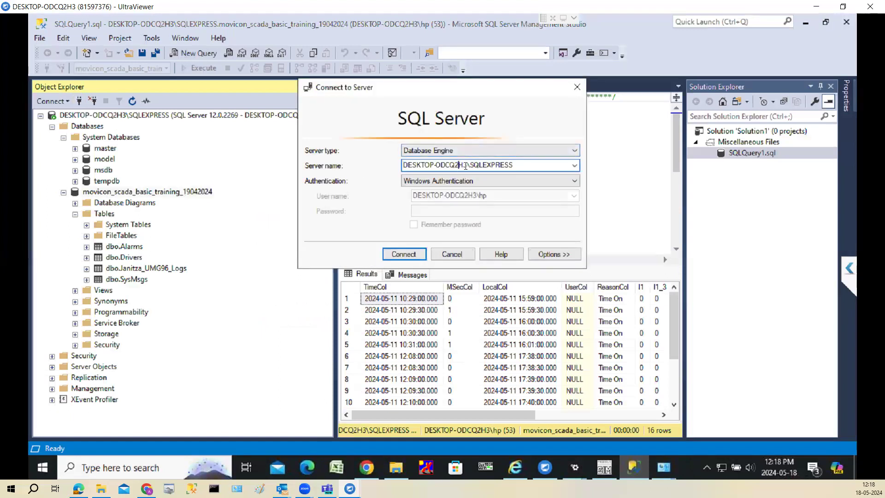
left_click_drag(467, 165, 402, 166)
Look up the computer's system name in Windows System Information and close it again
left_click(142, 467)
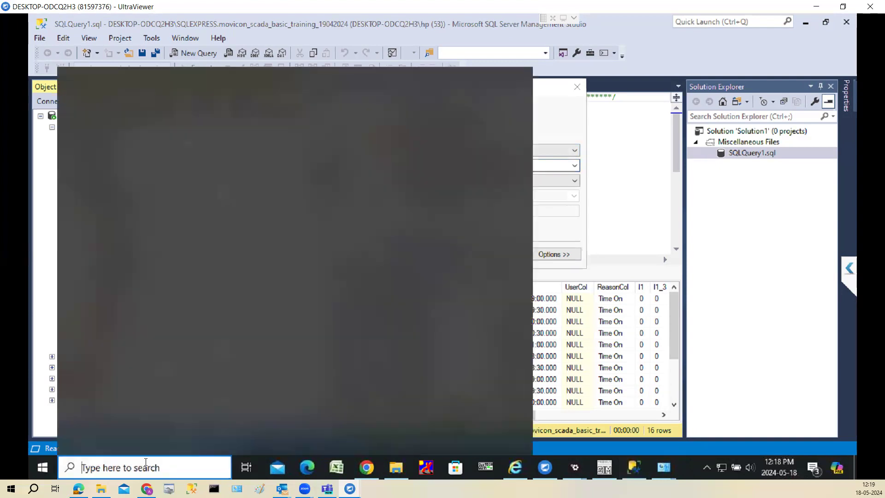
type("system")
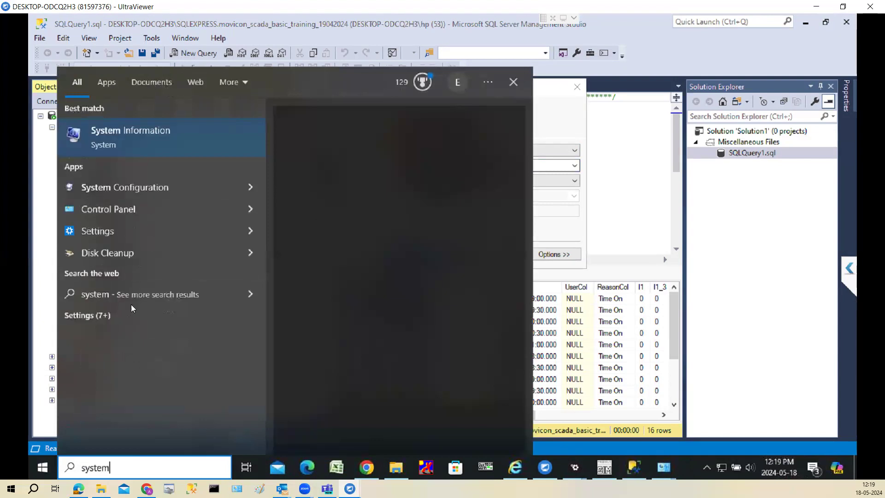
left_click(167, 134)
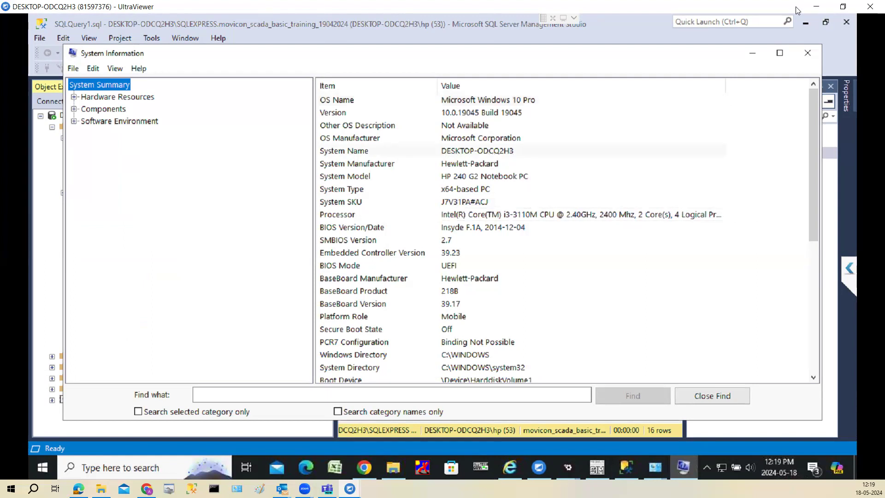
left_click(807, 53)
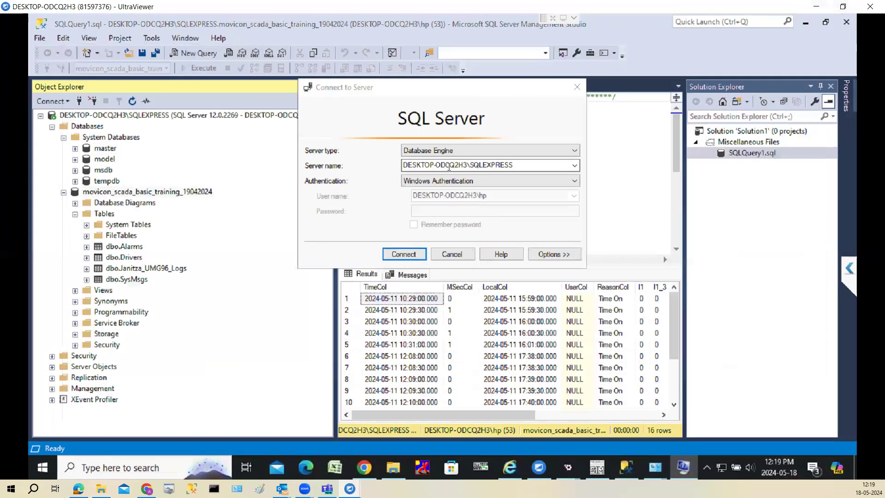
Connect to the DESKTOP-ODCQ2H3\SQLEXPRESS database engine with Windows Authentication
left_click(468, 166)
left_click(468, 166)
left_click(399, 252)
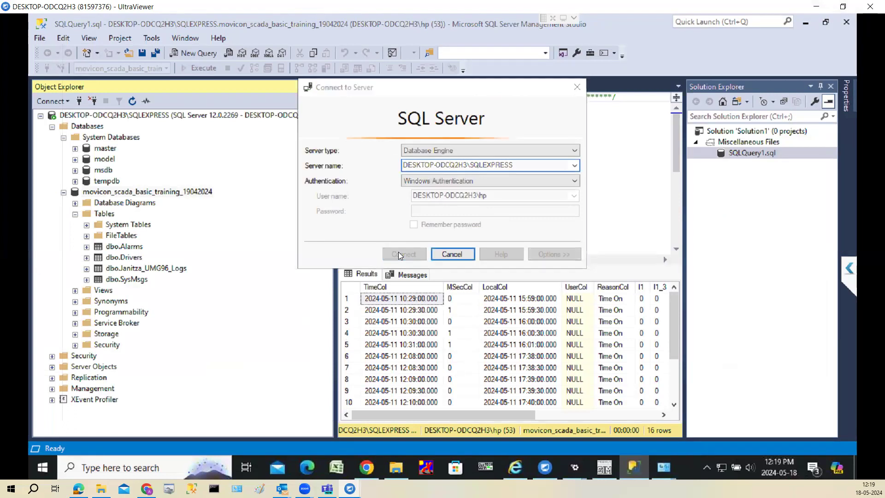
Connect to the database engine again using the server name (local)\SQLEXPRESS, and expand its Databases folder
left_click(77, 101)
left_click(438, 166)
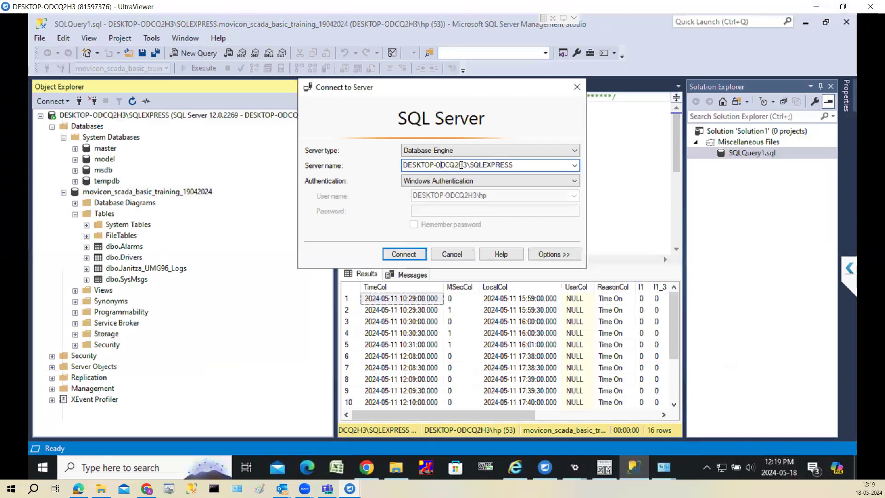
left_click_drag(468, 164, 356, 166)
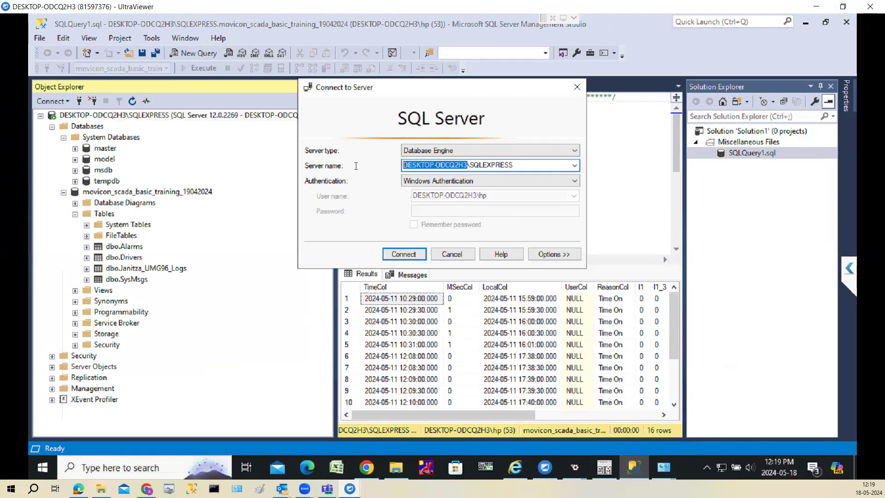
type("(local)")
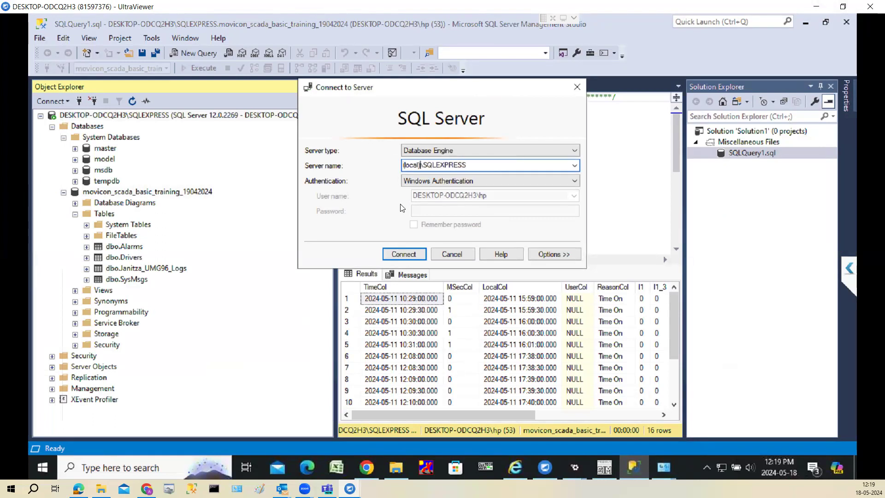
left_click(405, 255)
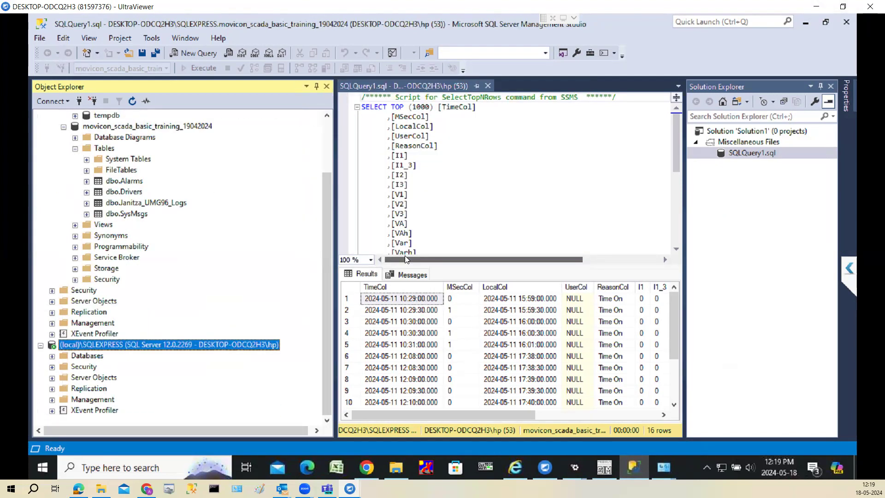
left_click(52, 355)
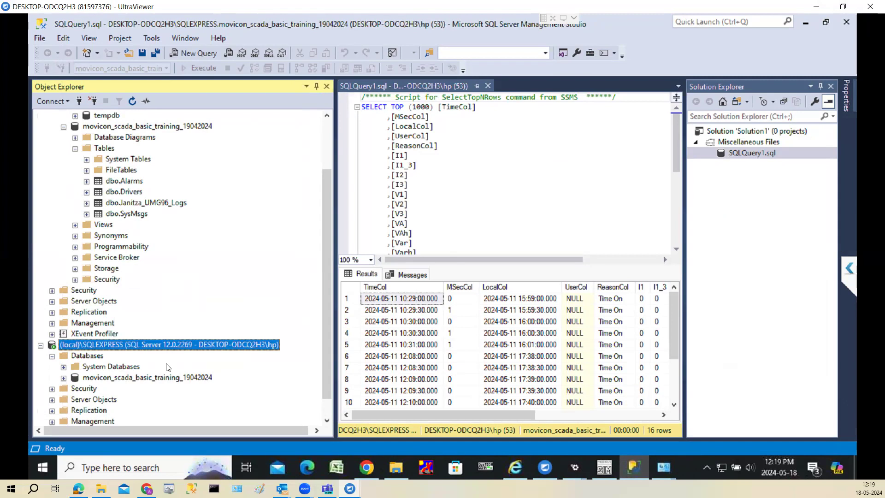
Add another connection using the server name .\SQLEXPRESS, review the connected servers, and minimize SQL Server Management Studio
left_click(79, 101)
left_click(422, 165)
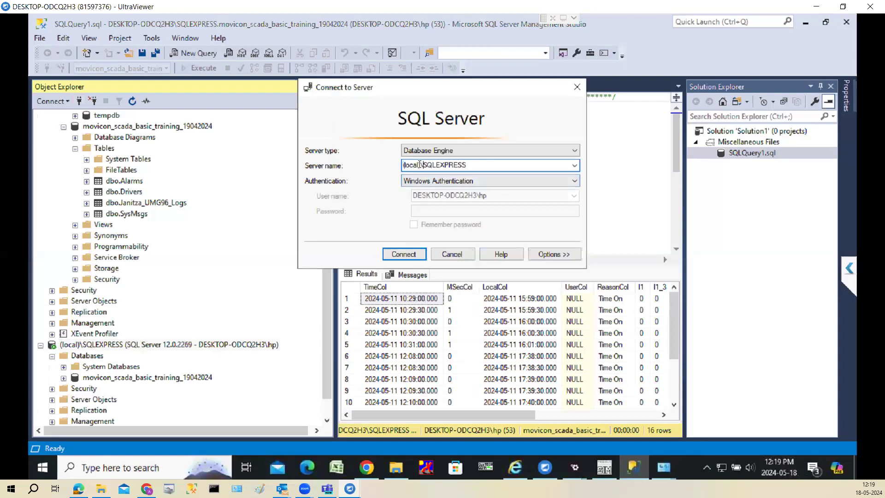
left_click_drag(421, 165, 363, 164)
type(".")
left_click(404, 255)
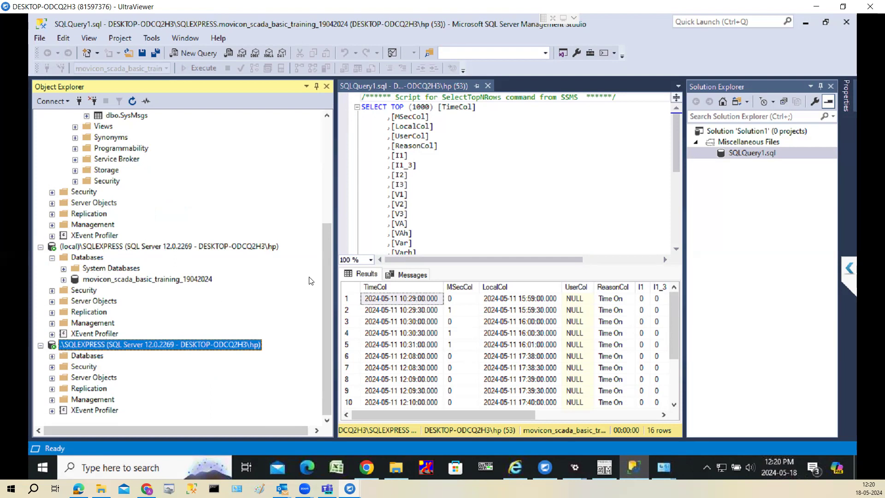
left_click_drag(327, 285, 326, 119)
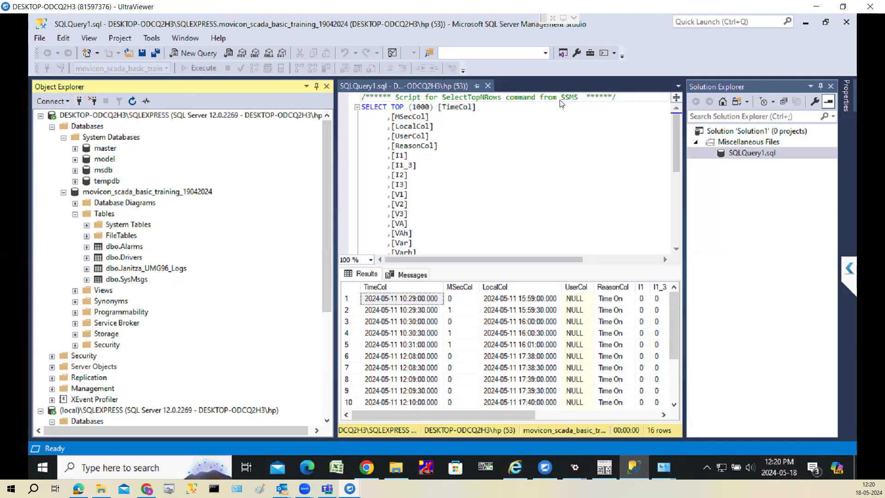
left_click(806, 22)
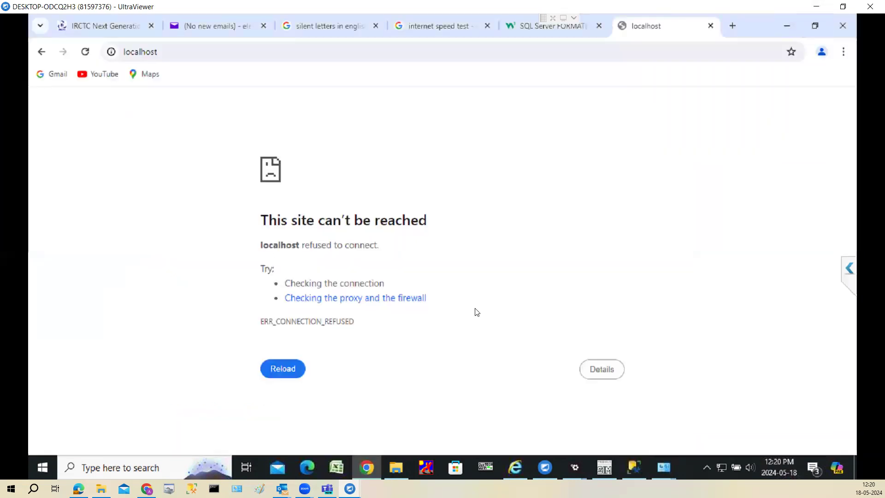
Return to SQL Server Management Studio and list the local Database Engine servers available for a new connection
left_click(630, 472)
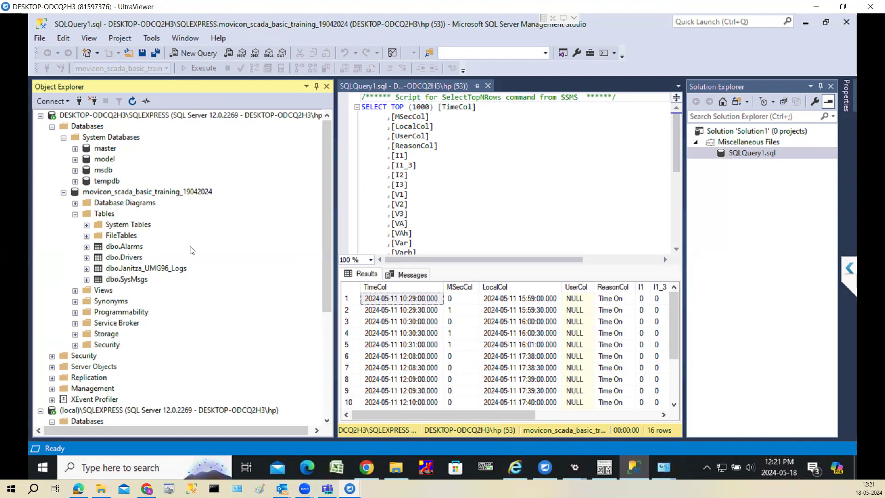
left_click(79, 101)
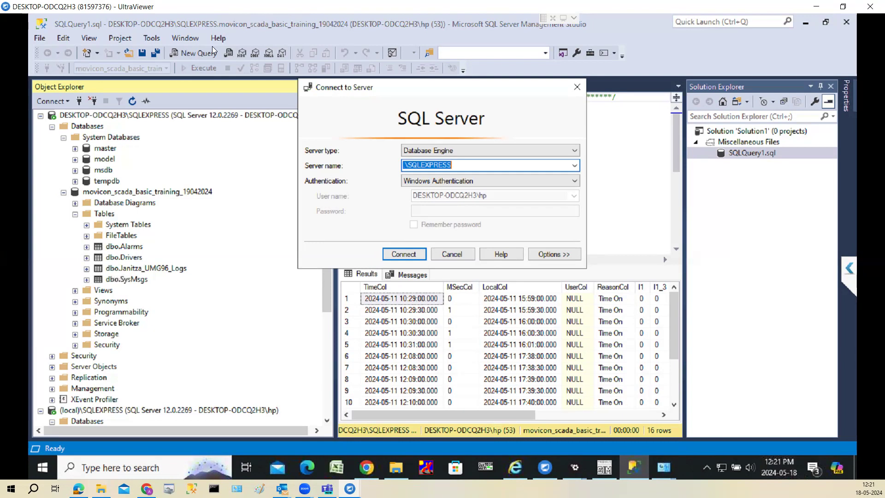
left_click(574, 166)
left_click(449, 264)
left_click(352, 117)
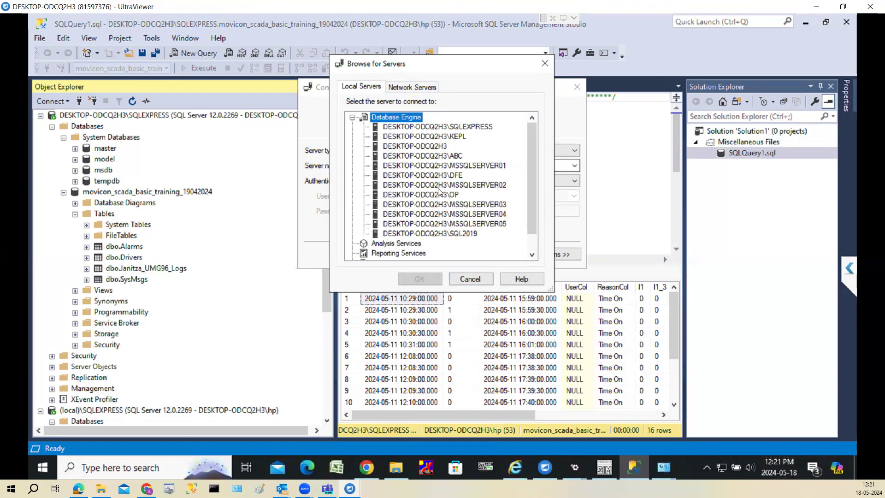
Point out several listed local instances and choose DESKTOP-ODCQ2H3\SQLEXPRESS as the server to connect to
left_click(471, 129)
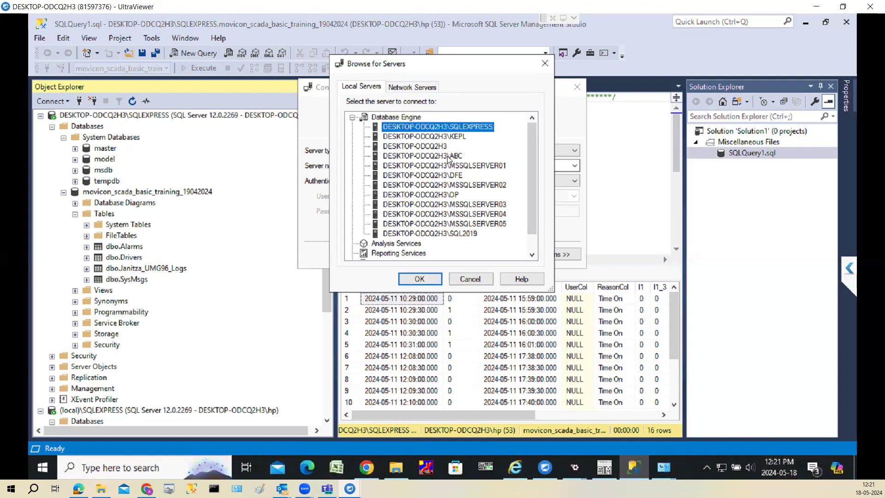
left_click(448, 157)
left_click(450, 166)
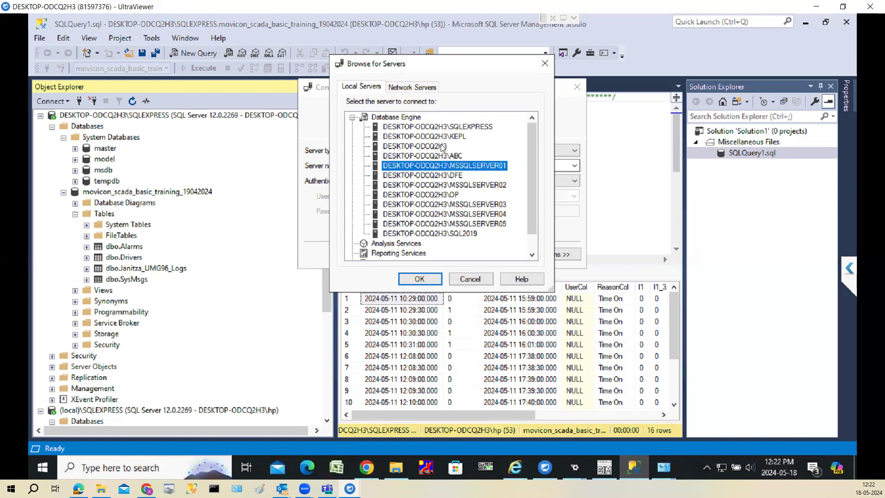
left_click(441, 147)
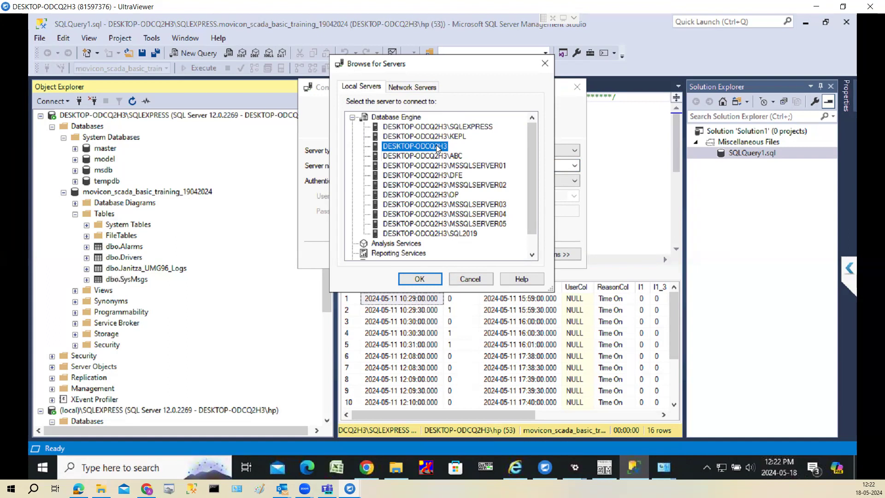
left_click(443, 128)
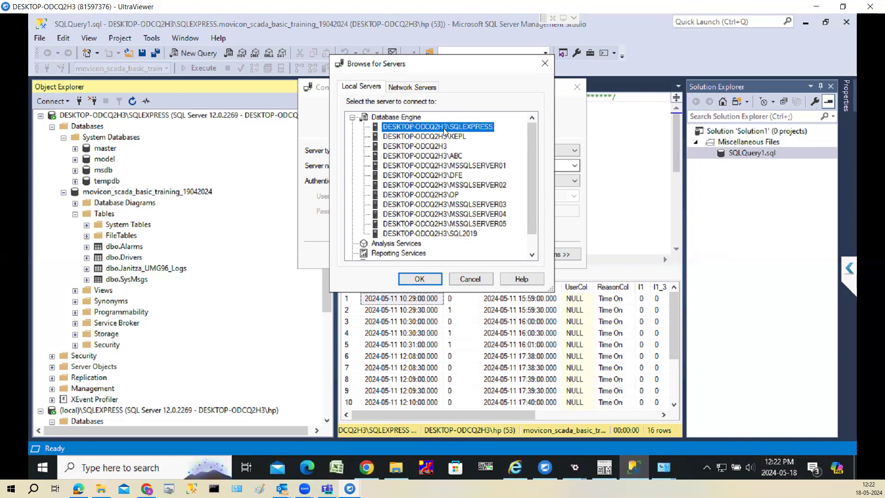
left_click(417, 278)
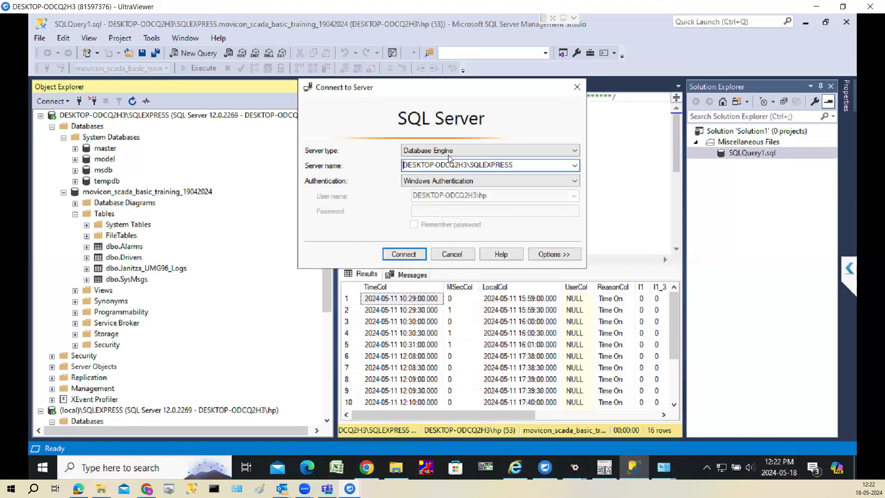
Copy the server name DESKTOP-ODCQ2H3\SQLEXPRESS from the SQL Server login dialog into the Server field of Movicon's ODBC connection parameters
left_click_drag(522, 166, 370, 176)
key("ctrl+c")
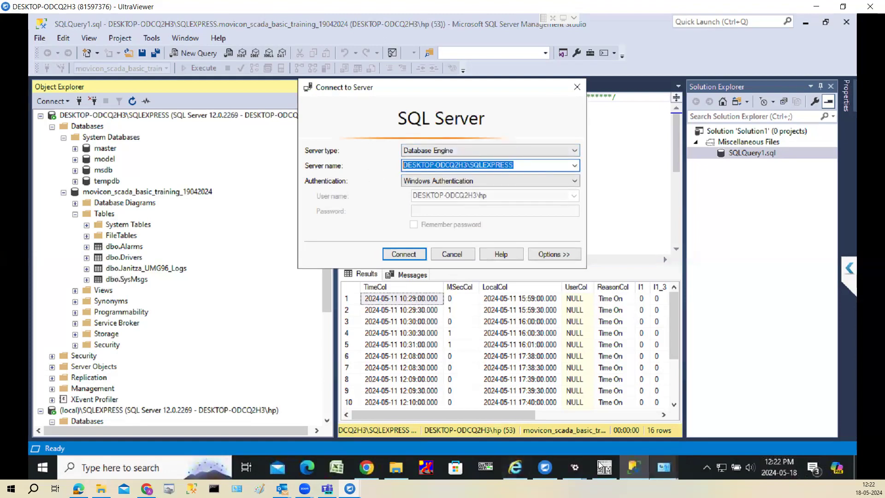
left_click(572, 469)
left_click(650, 410)
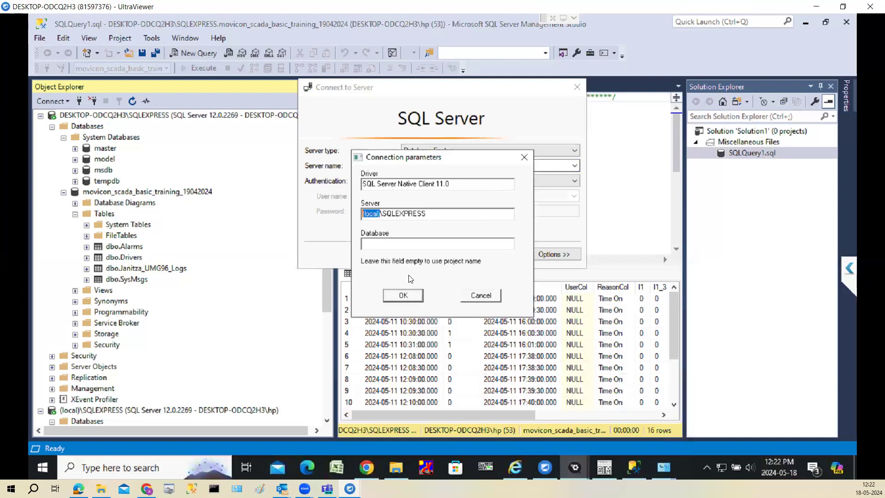
left_click_drag(426, 214, 297, 212)
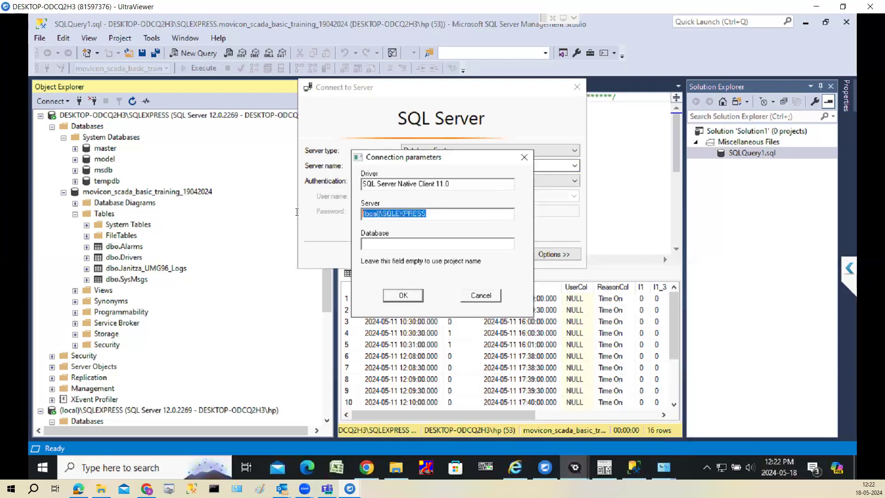
key("ctrl+v")
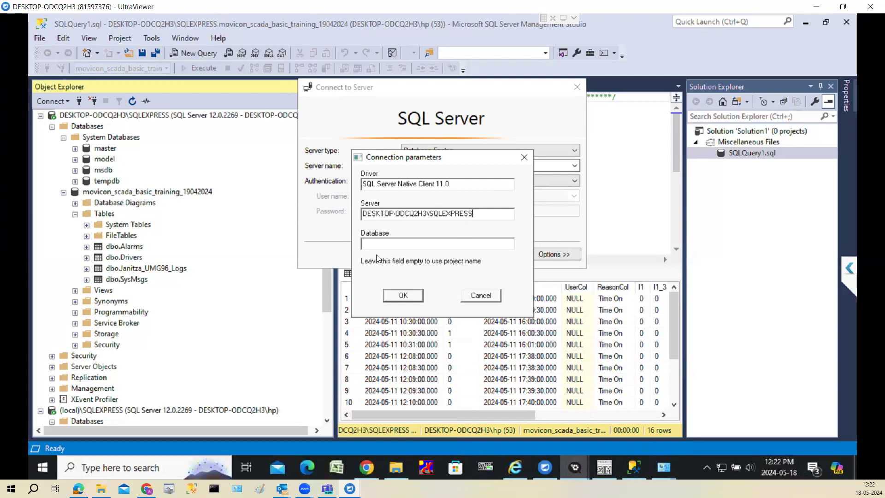
Open the 32-bit ODBC Data Source Administrator and bring it up over the Movicon project
left_click(124, 469)
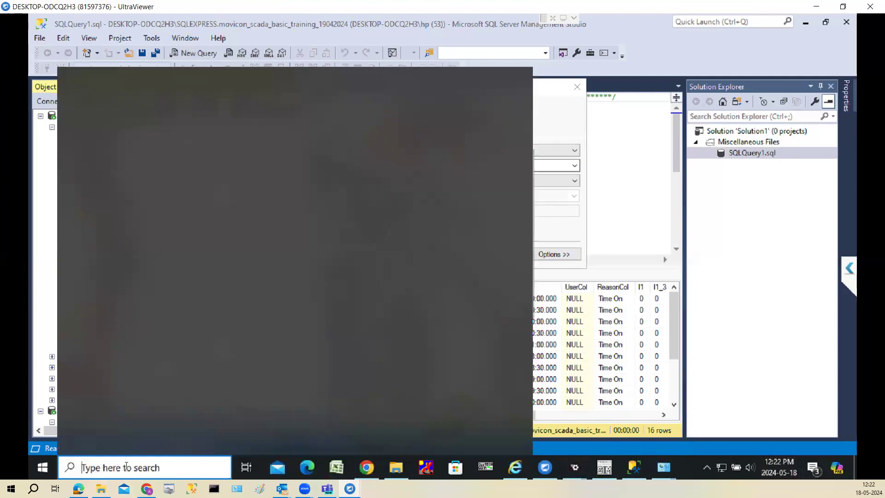
type("odbc")
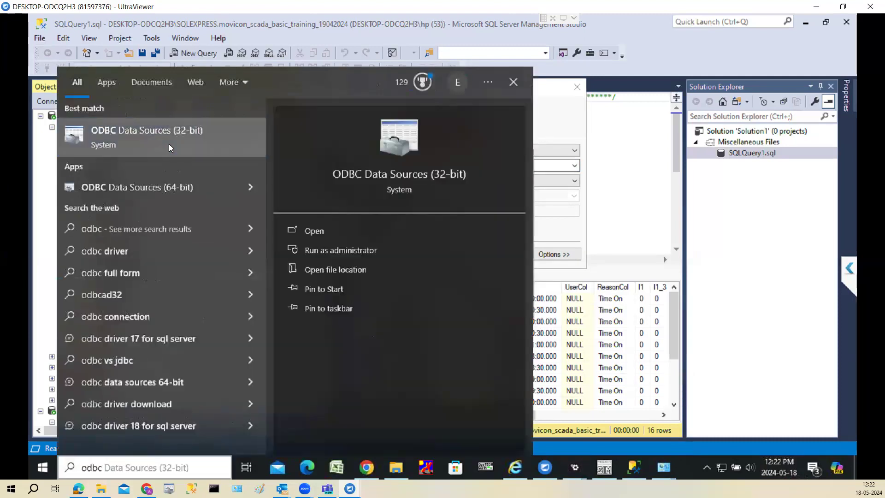
left_click(169, 146)
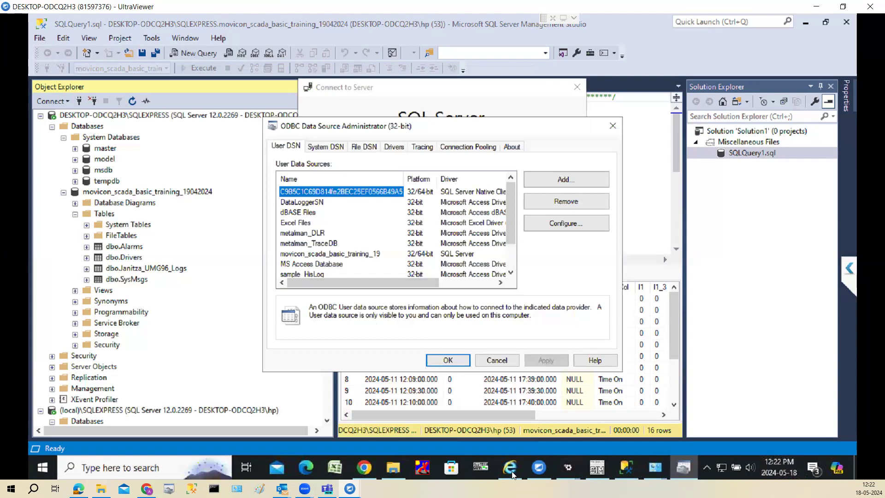
left_click(568, 467)
left_click(530, 438)
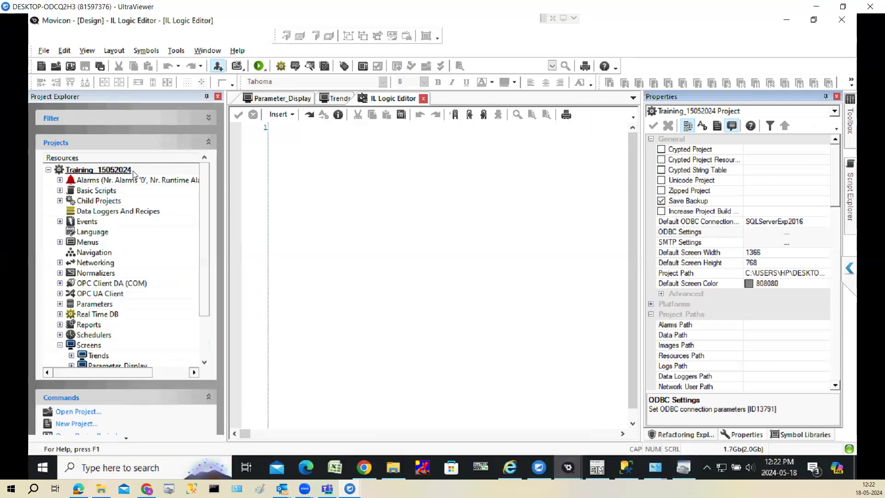
left_click(683, 467)
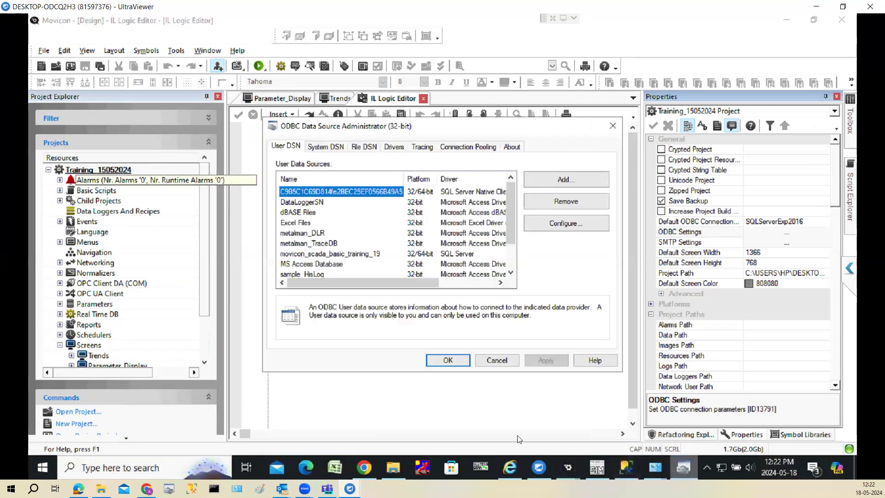
Examine the user data sources, pointing out metalman_DLR, metalman_TraceDB and sample_HisLog
left_click(321, 234)
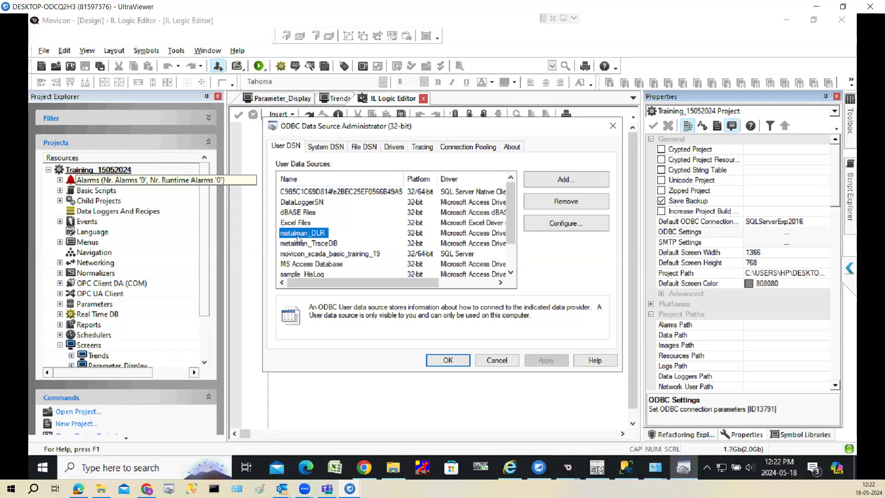
left_click(308, 245)
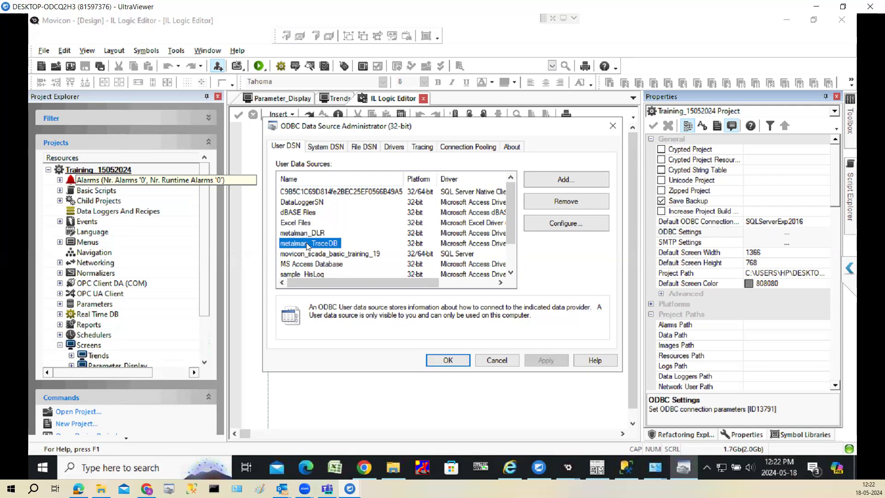
left_click(310, 234)
left_click(311, 244)
left_click(302, 274)
scroll(503, 212, "down", 1)
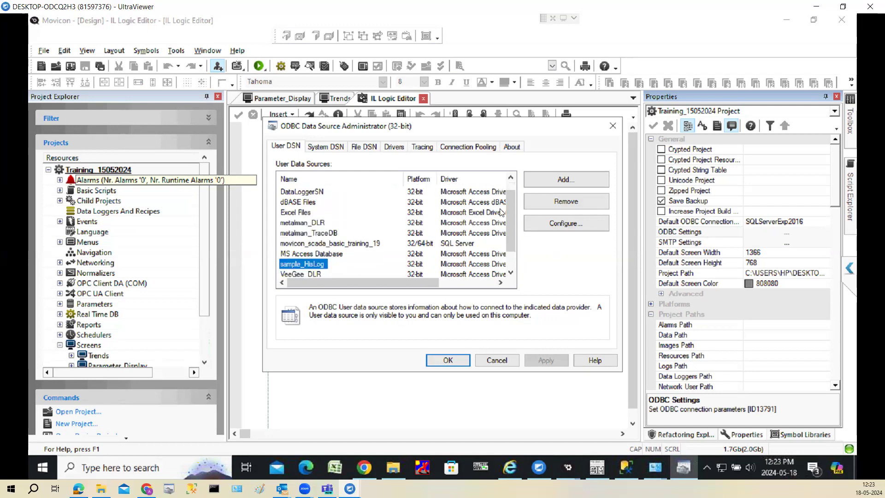
left_click_drag(511, 234, 509, 245)
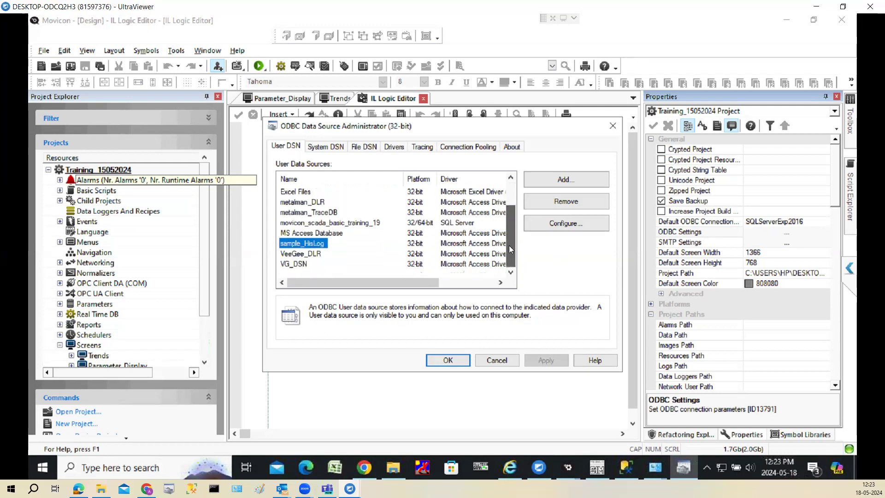
left_click(482, 248)
Request removal of the sample_HisLog user data source, but decline the confirmation
left_click(305, 246)
left_click(557, 206)
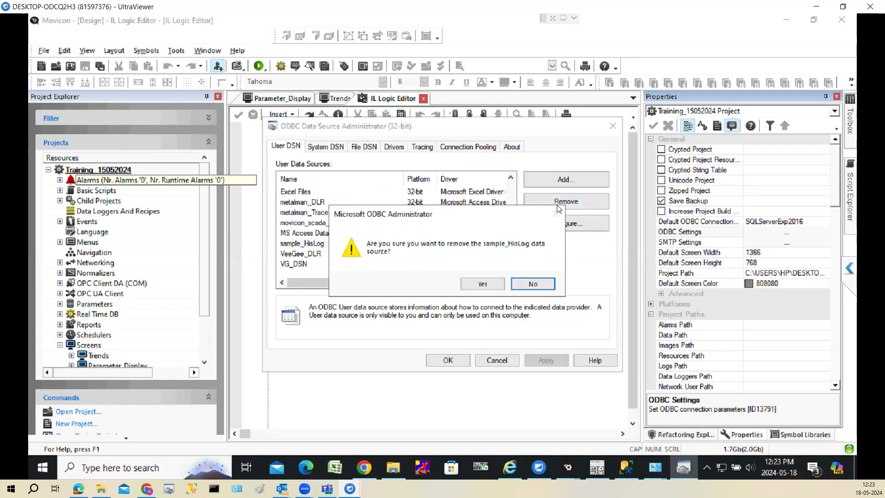
left_click(531, 284)
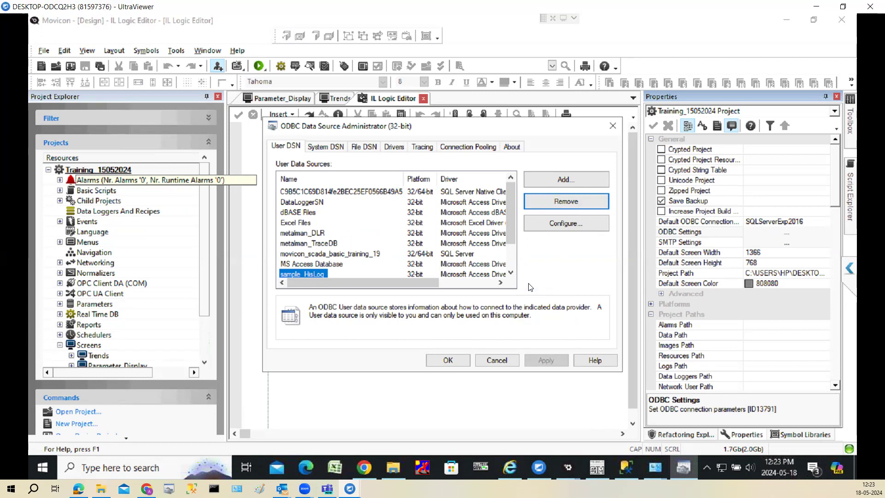
Compare the metalman_DLR, metalman_TraceDB and sample_HisLog data sources again, and close the ODBC administrator without changes
left_click(309, 233)
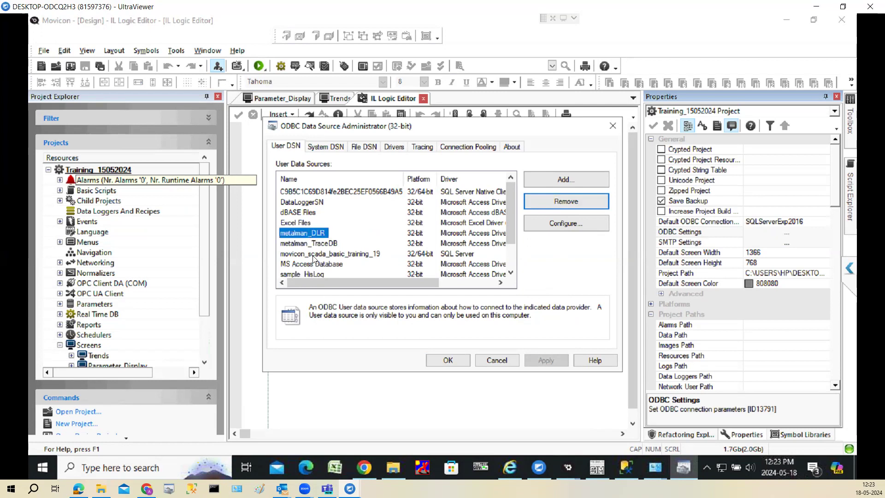
left_click(317, 243)
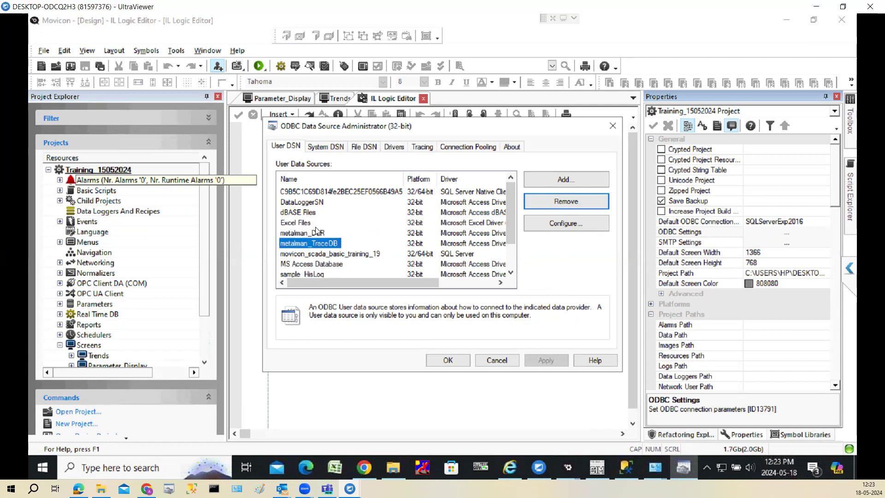
left_click(316, 232)
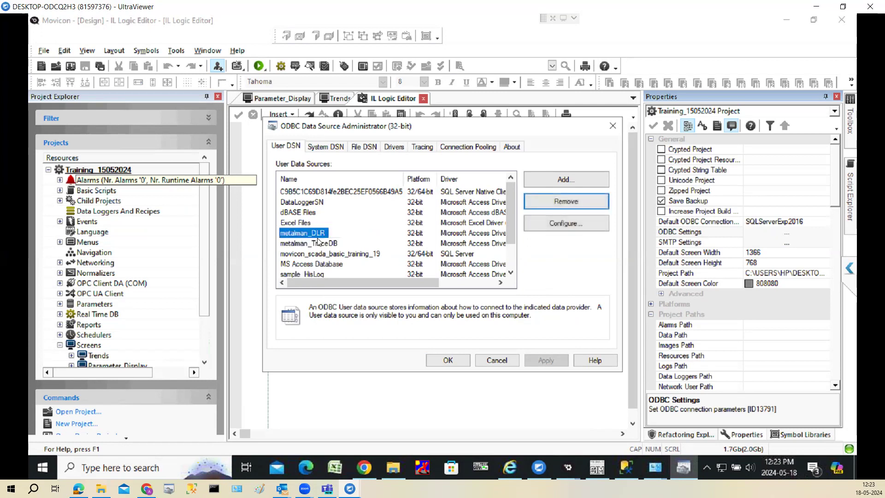
left_click(310, 245)
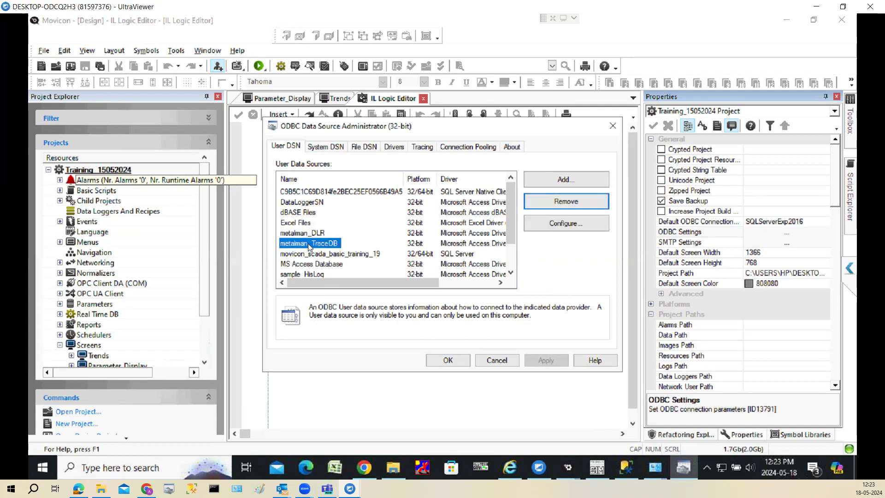
left_click(304, 274)
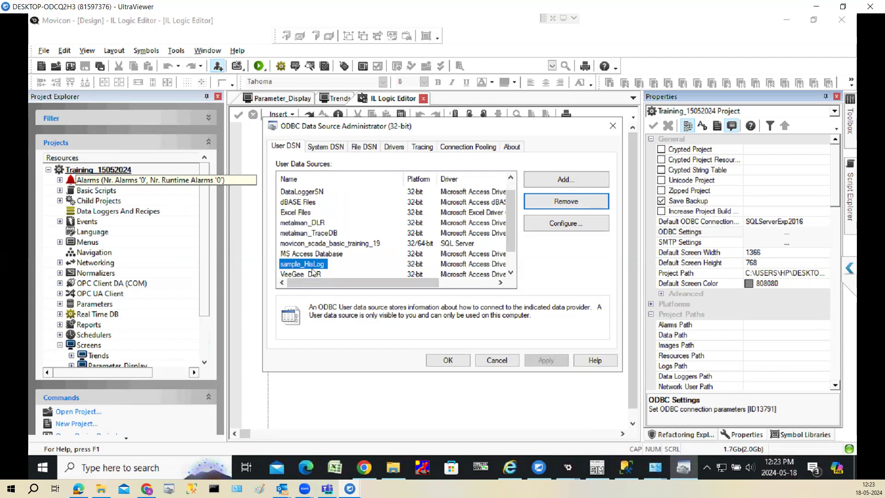
left_click(453, 267)
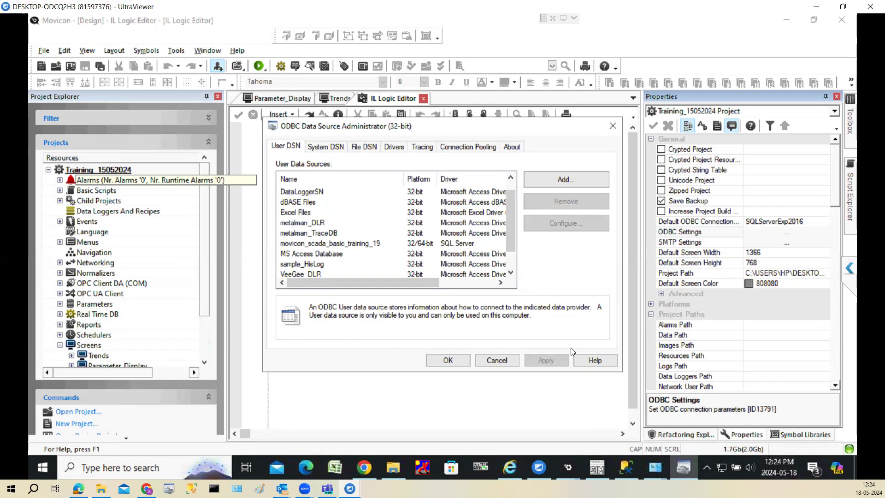
left_click(507, 360)
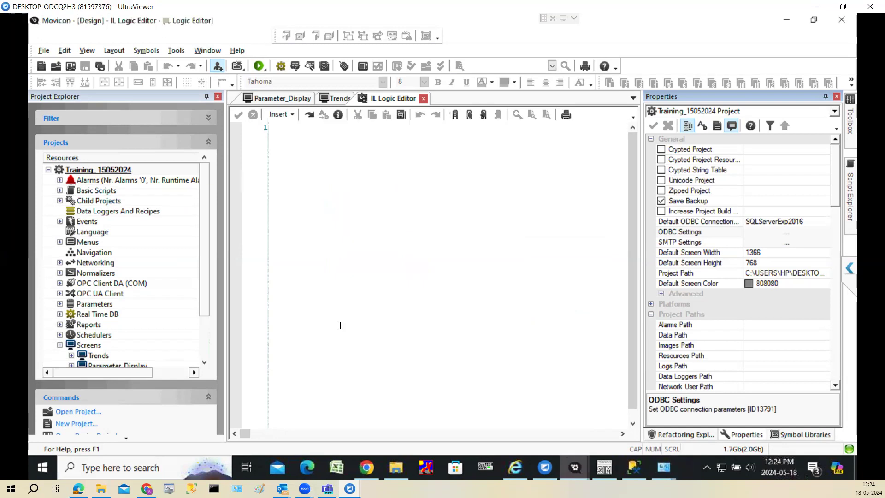
Reopen the project's ODBC Settings and set the connection server to .\SQLEXPRESS, leaving the database name empty
left_click_drag(206, 261, 199, 343)
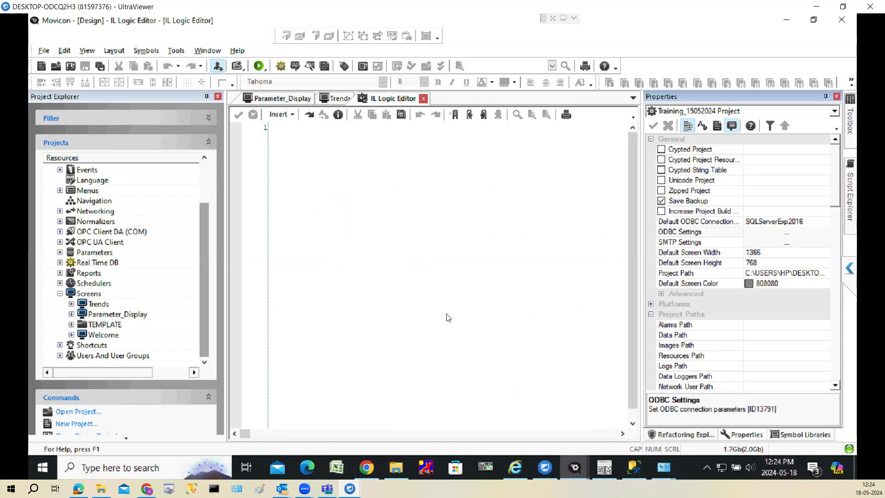
left_click(798, 233)
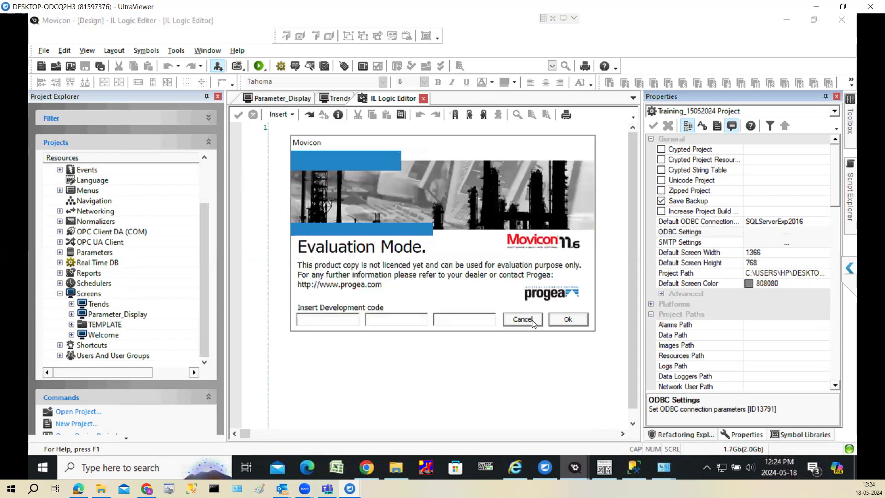
left_click(534, 321)
left_click_drag(450, 214, 268, 232)
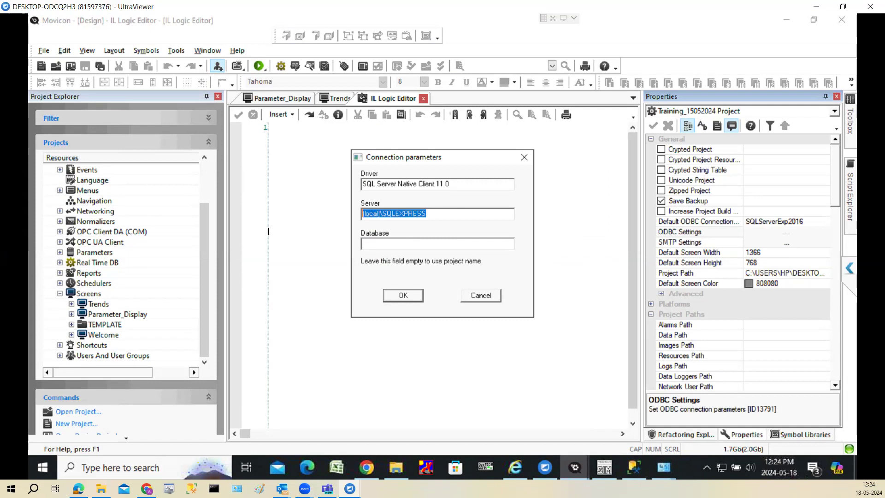
left_click(382, 214)
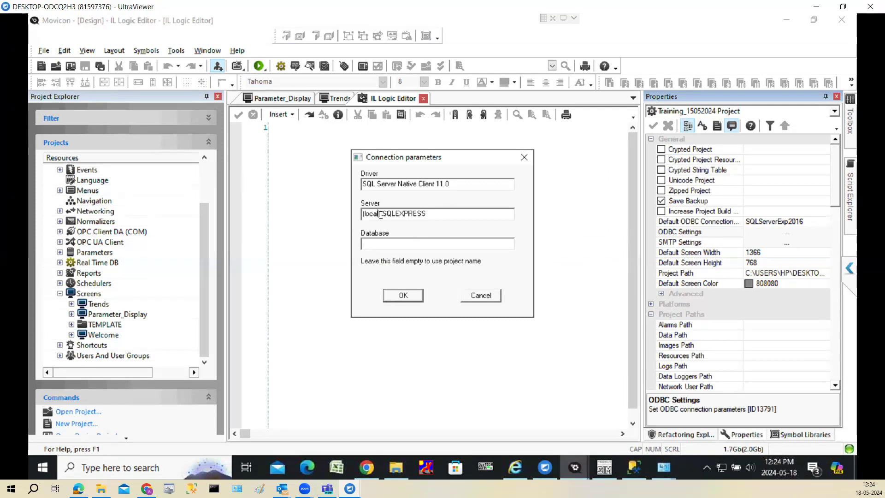
left_click_drag(383, 214, 352, 212)
left_click(379, 214)
type(".")
left_click(408, 299)
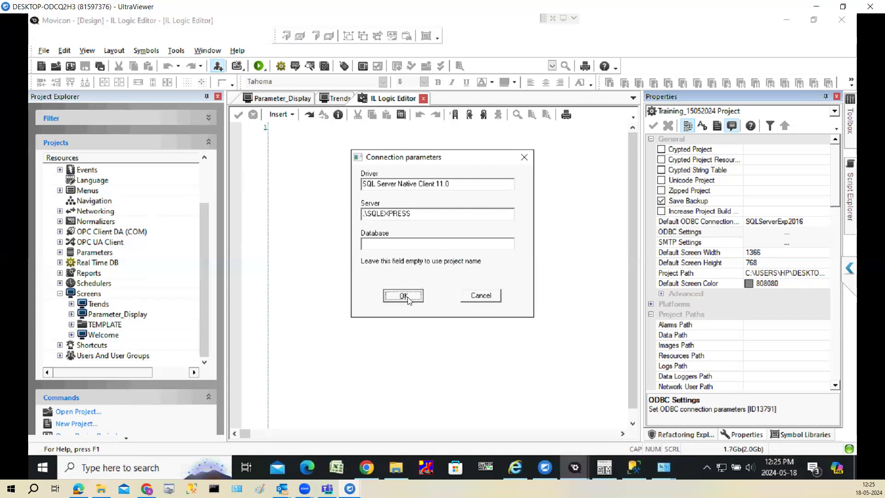
Create the Historical Log database tables from the project's ODBC Manager settings, leaving the ODBC DSN blank
left_click_drag(840, 203, 837, 345)
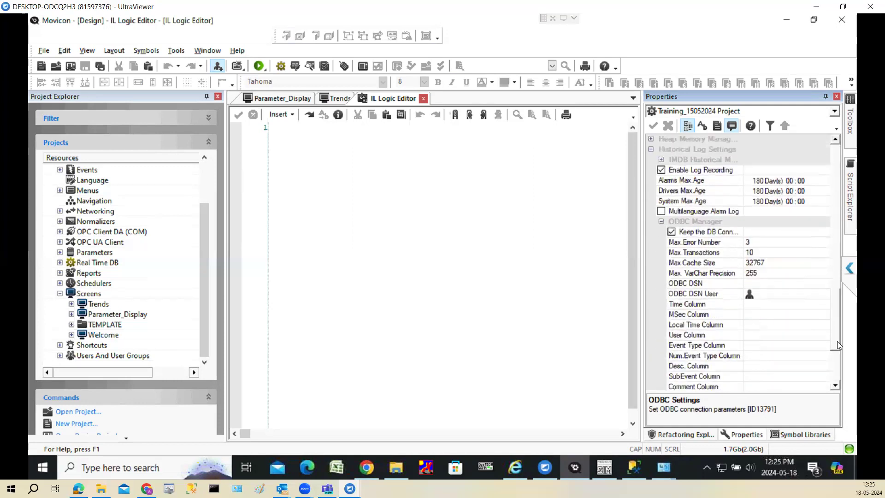
left_click(760, 286)
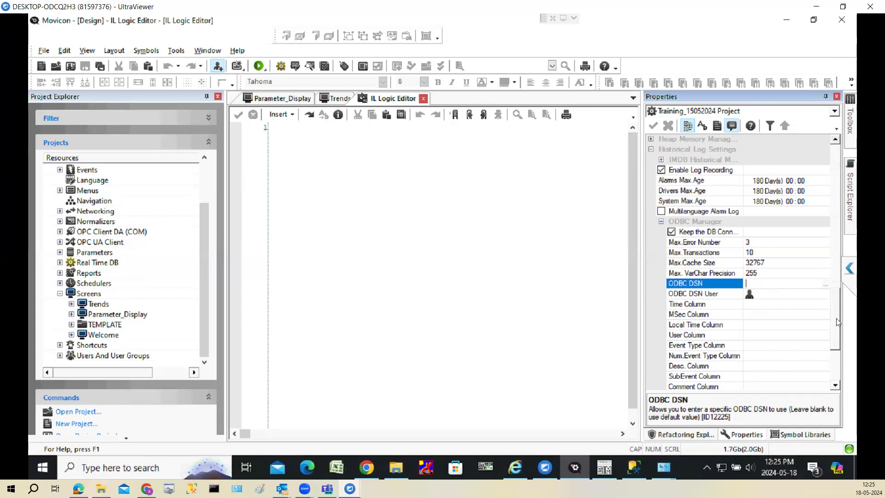
left_click_drag(836, 321, 835, 357)
scroll(825, 355, "down", 1)
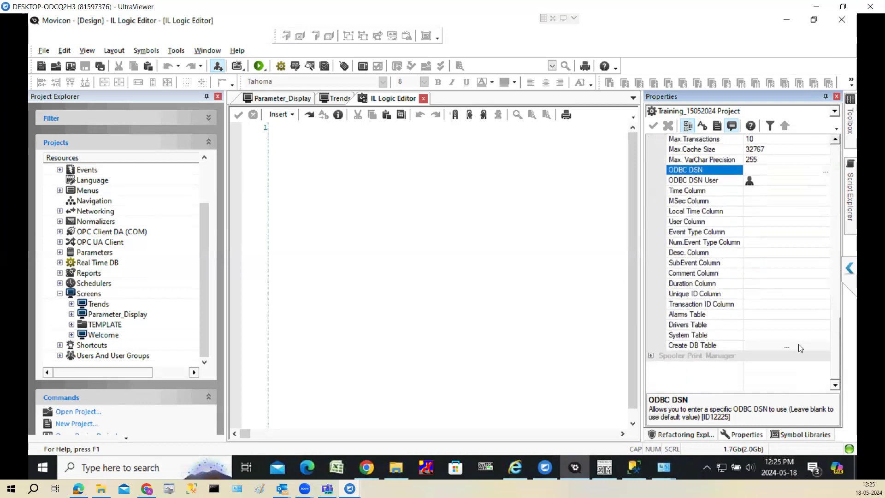
left_click(799, 345)
left_click(412, 256)
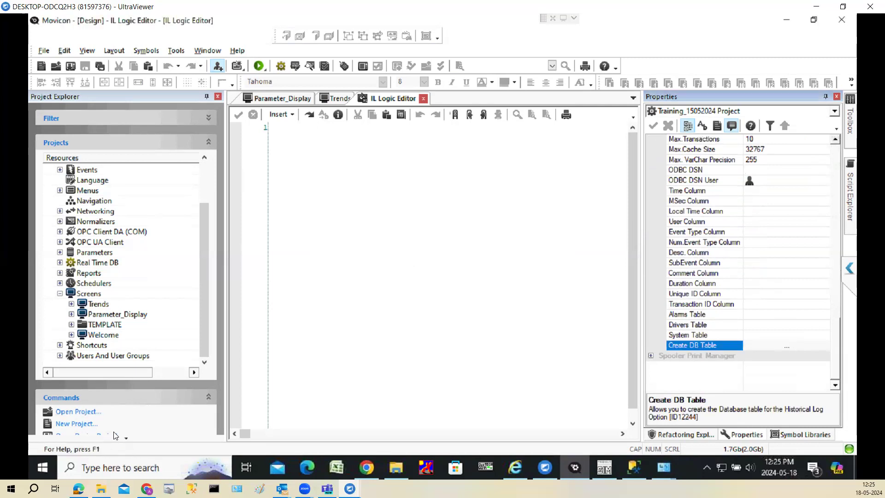
Open the 32-bit ODBC Data Source Administrator again to check the user data sources for the project's historical log
scroll(130, 438, "down", 1)
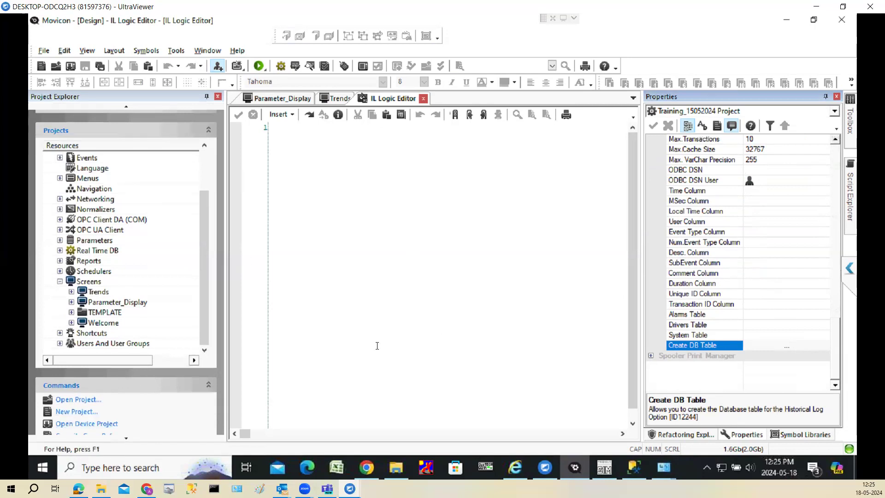
left_click(126, 466)
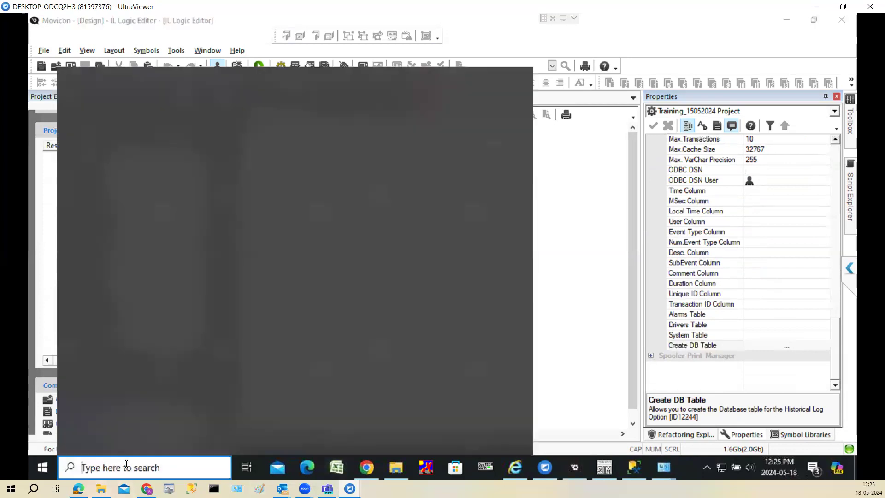
type("odbc")
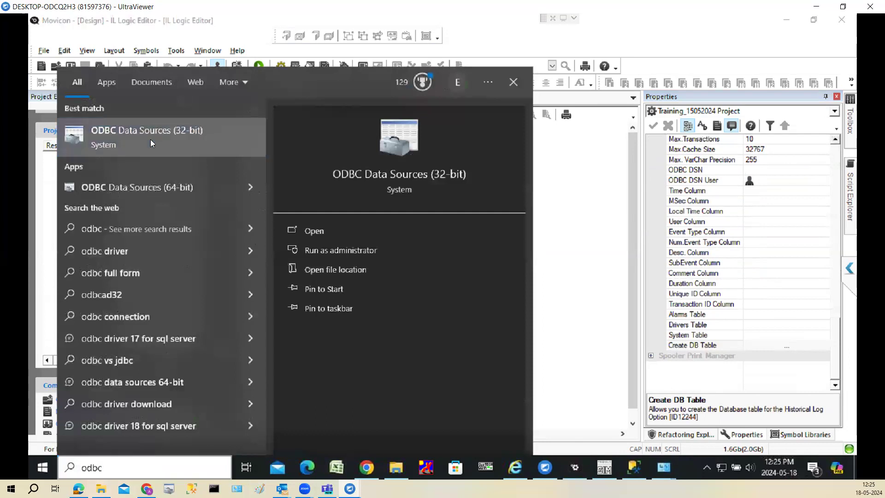
left_click(150, 139)
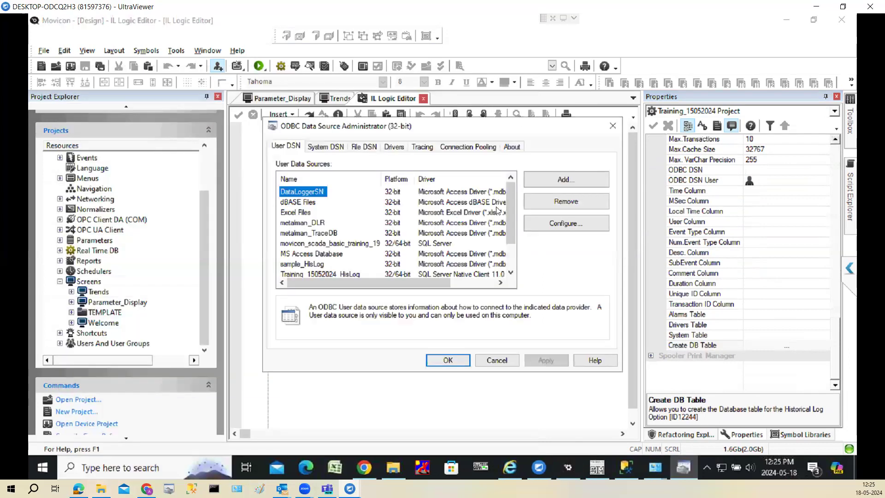
Locate the Training_15052024_HisLog entry among the user data sources, and close the ODBC administrator
left_click_drag(512, 223, 510, 247)
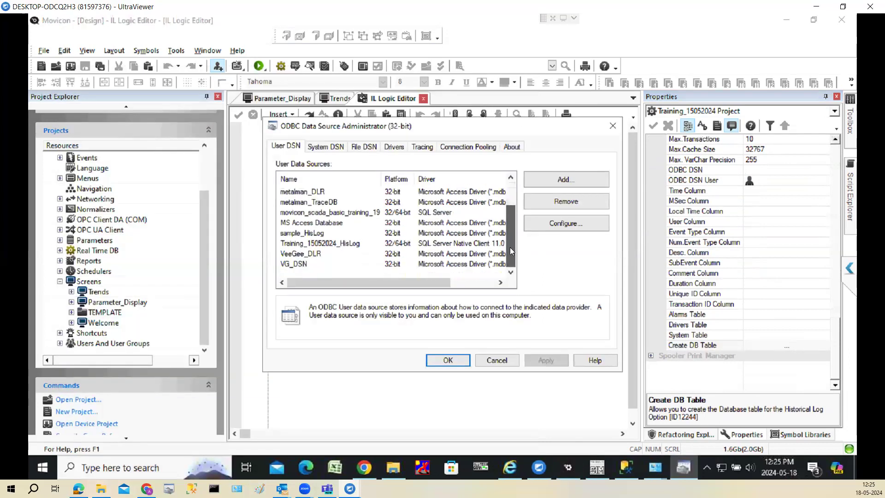
left_click(335, 244)
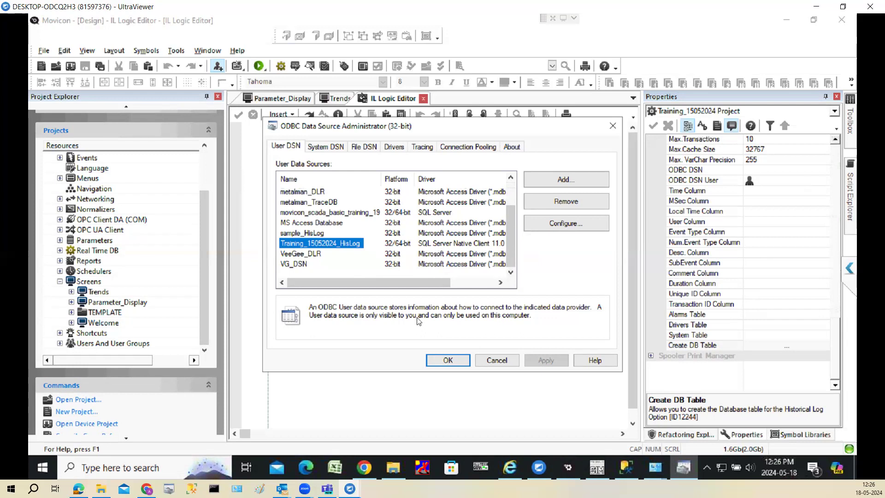
left_click(445, 360)
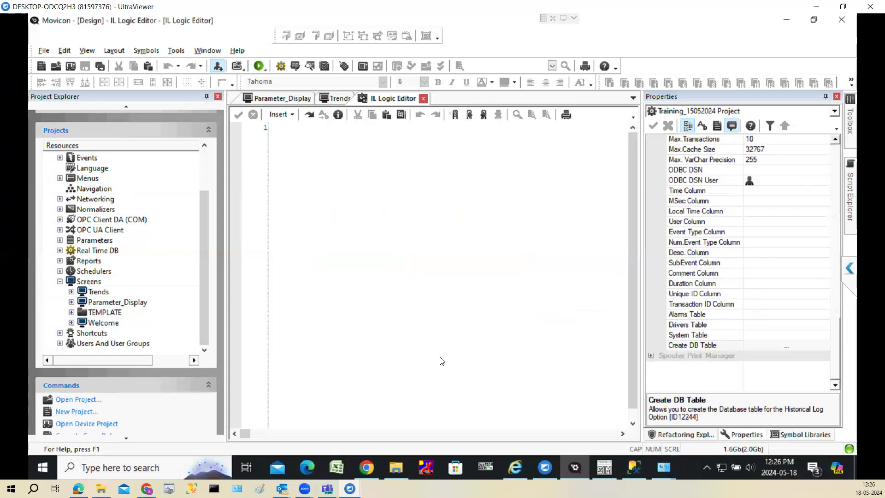
Close the project's IL Logic Editor and switch to SQL Server Management Studio
left_click(423, 98)
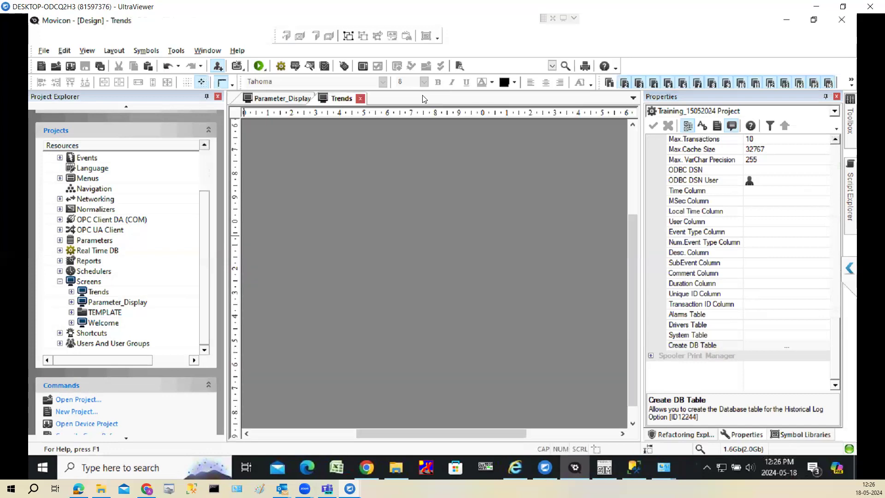
left_click_drag(204, 233, 206, 166)
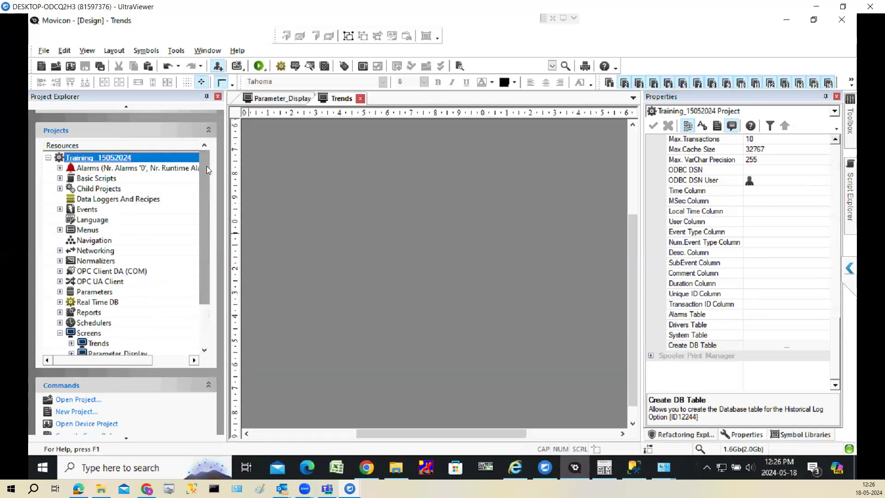
left_click(638, 475)
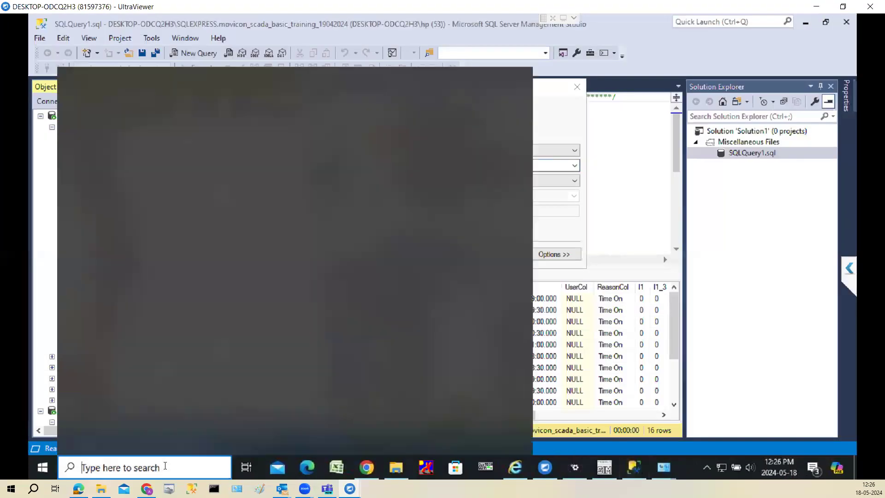
Reopen the 32-bit ODBC Data Source Administrator and review the Training_15052024_HisLog data source's server and default database settings
left_click(165, 465)
type("odbc")
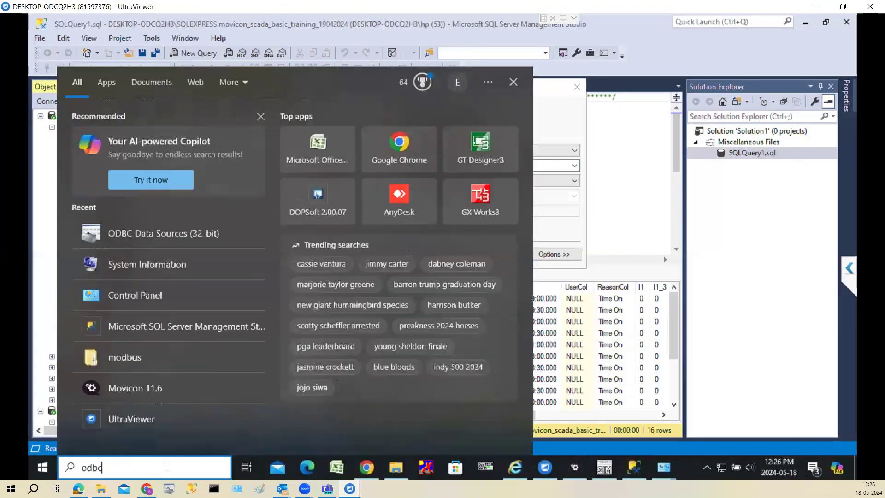
left_click(178, 131)
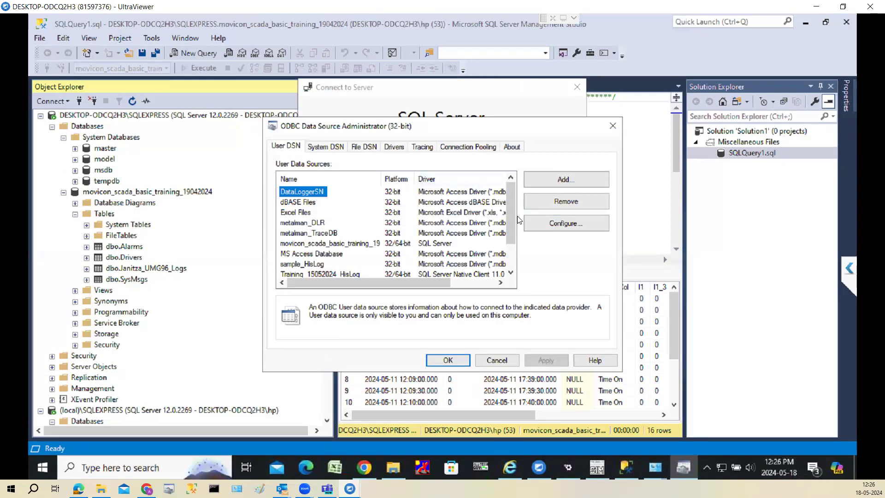
scroll(508, 234, "down", 1)
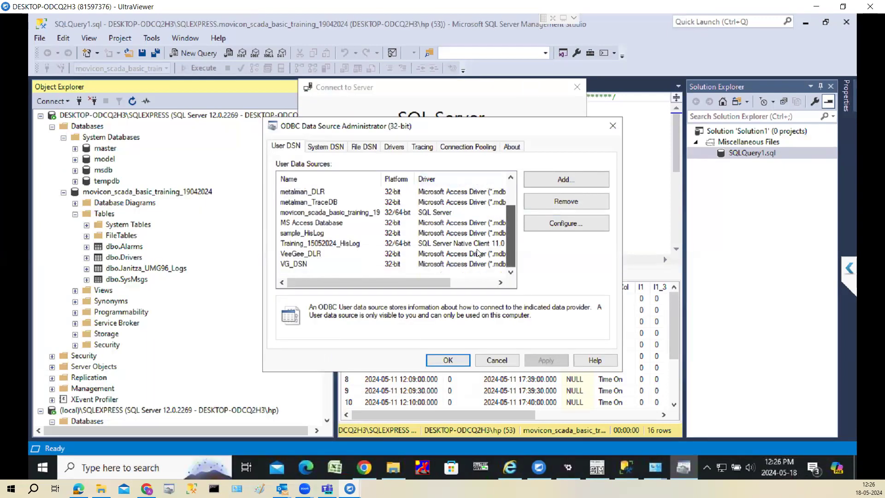
double_click(332, 244)
left_click(497, 388)
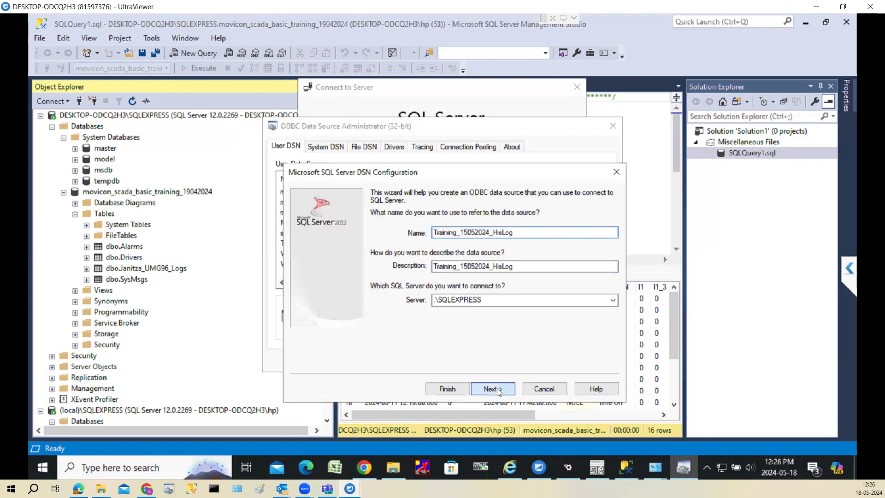
left_click(497, 388)
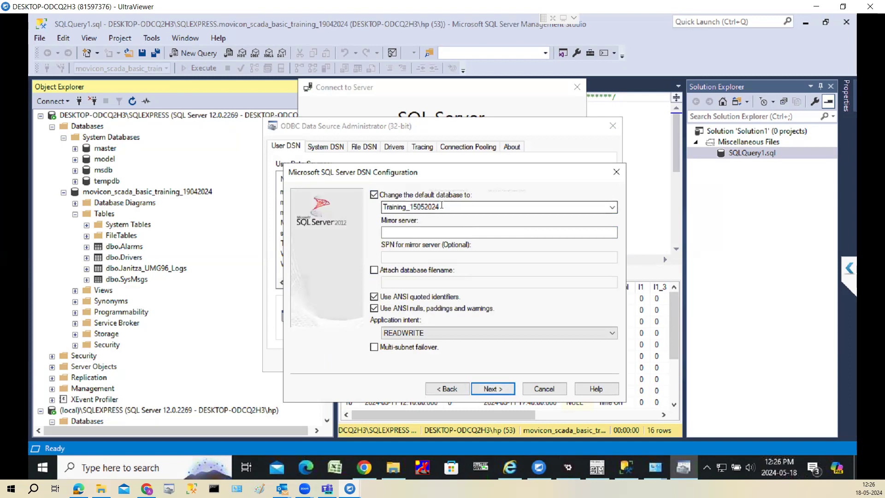
left_click(493, 389)
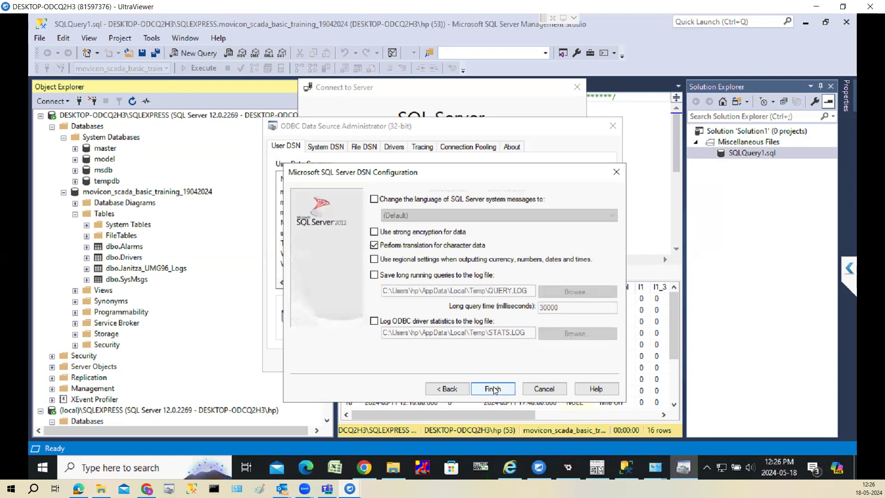
Test the Training_15052024_HisLog data source connection, accept its configuration and close the ODBC administrator
left_click(493, 389)
left_click(393, 384)
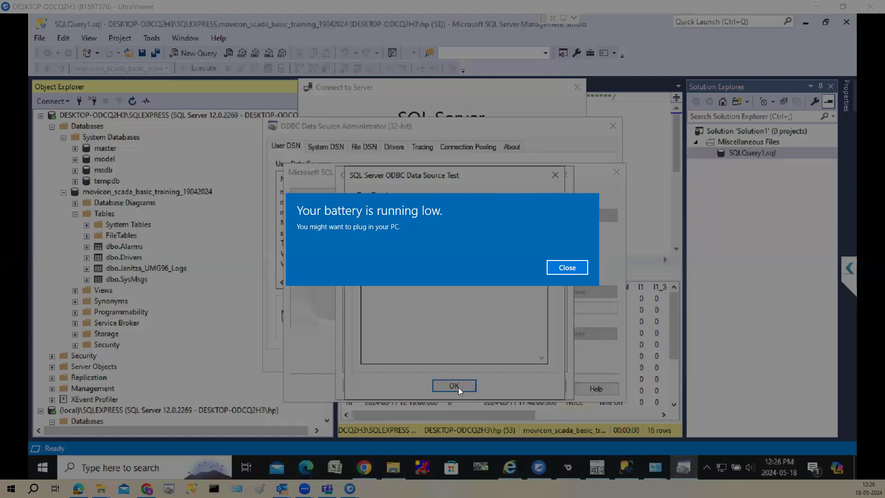
key("Return")
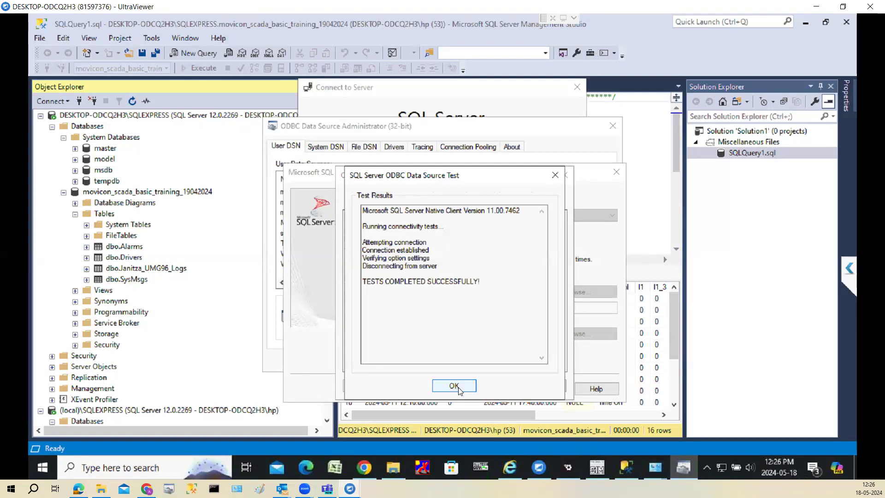
left_click(458, 390)
left_click(493, 386)
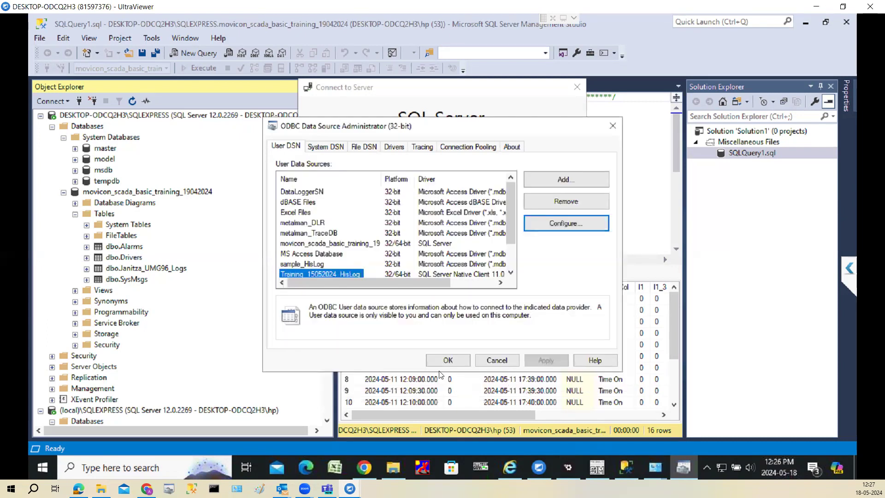
left_click(613, 126)
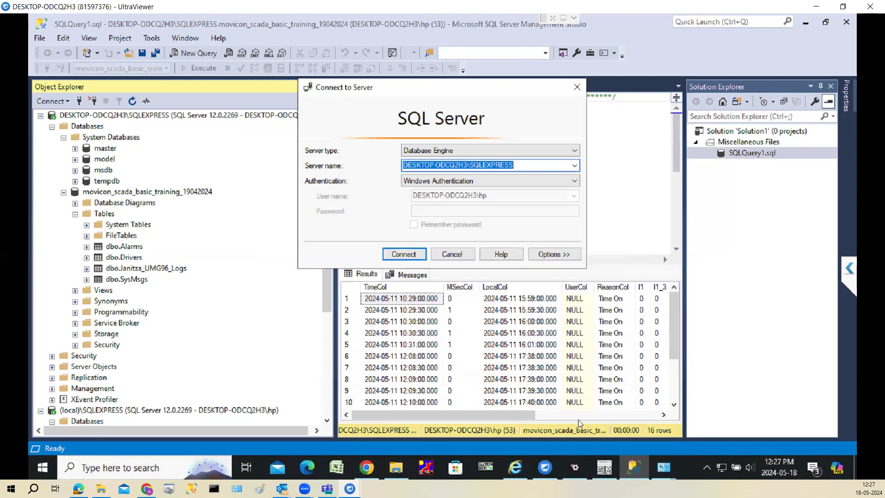
Connect to DESKTOP-ODCQ2H3\SQLEXPRESS, refresh its Databases folder and select the Training_15052024 database
left_click(403, 255)
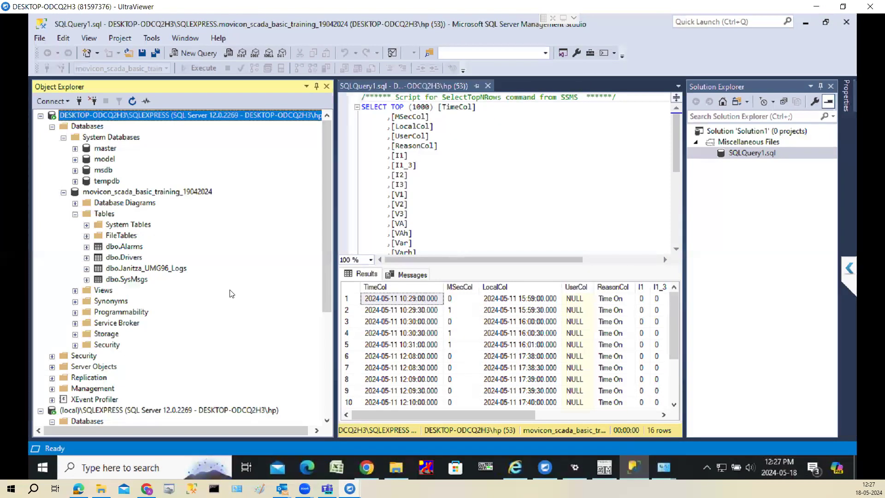
left_click(632, 467)
left_click(636, 470)
right_click(93, 127)
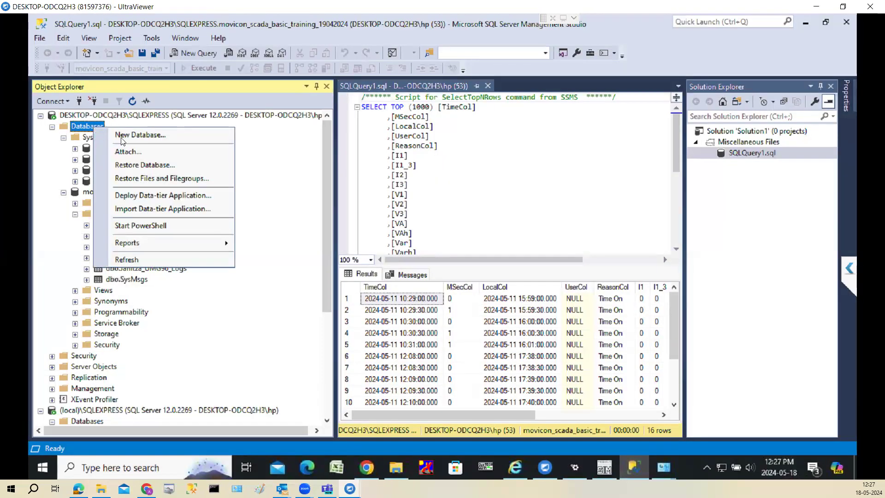
left_click(131, 260)
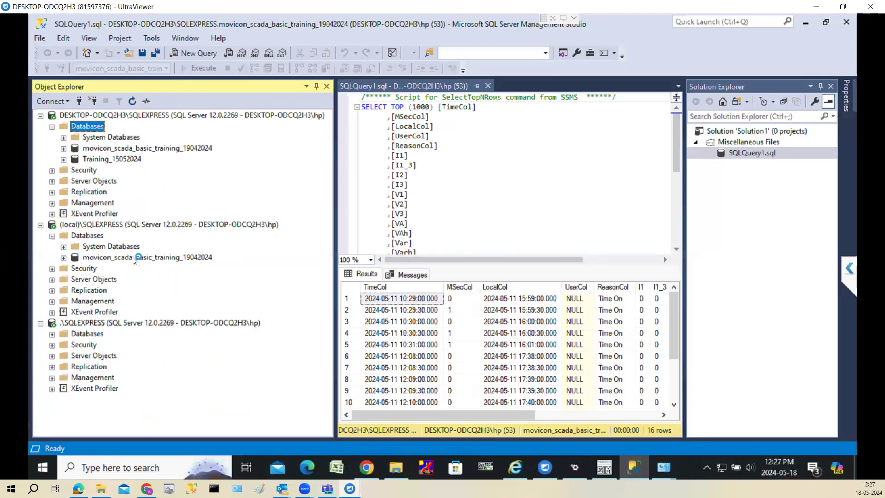
left_click(130, 159)
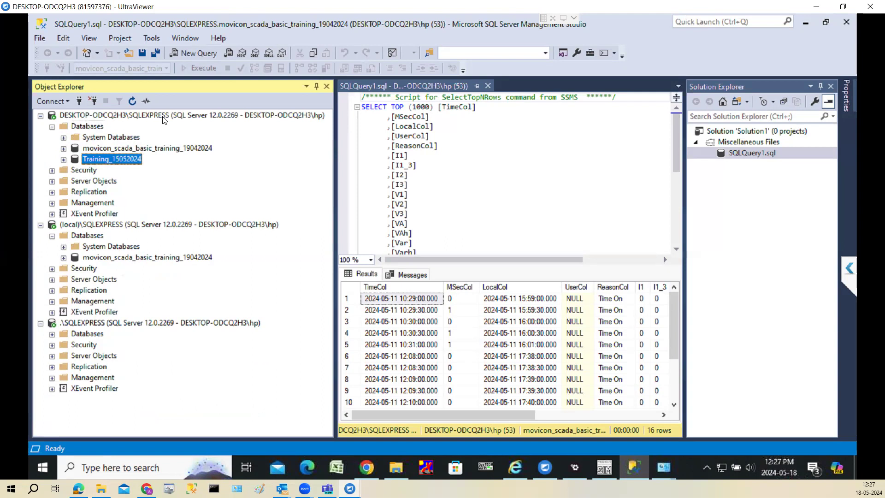
Disconnect the duplicate (local)\SQLEXPRESS and .\SQLEXPRESS servers from Object Explorer
right_click(106, 225)
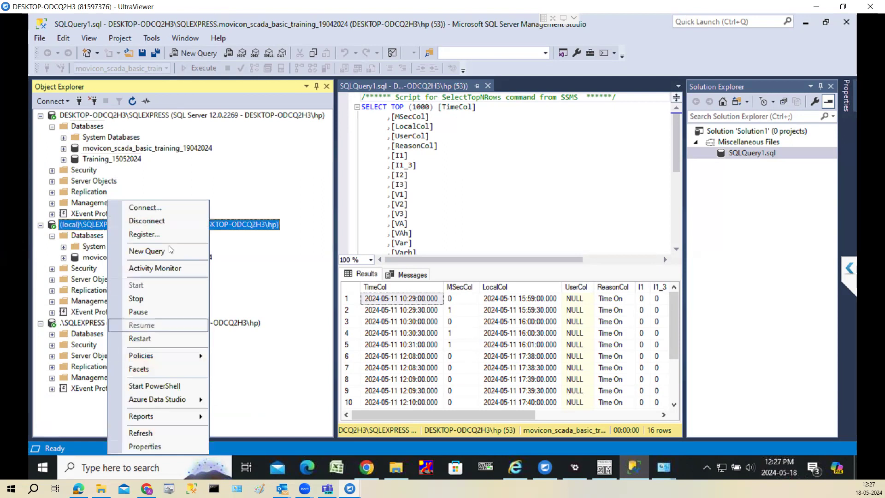
left_click(173, 221)
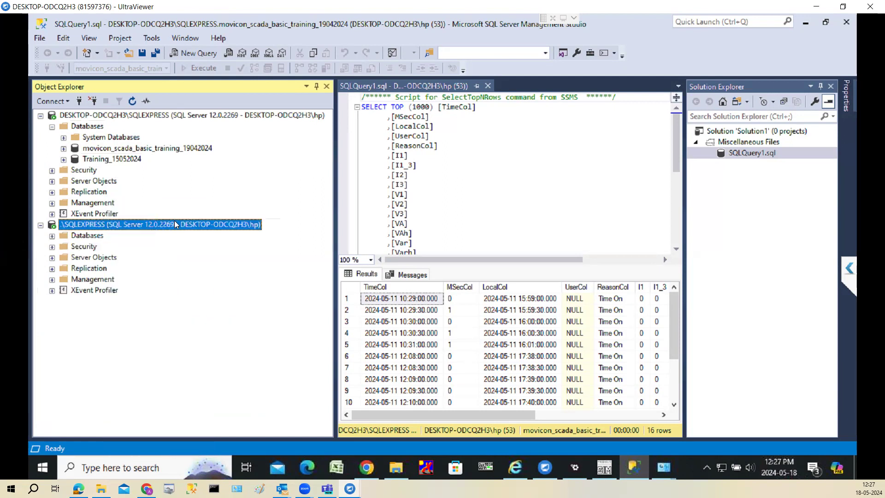
right_click(131, 228)
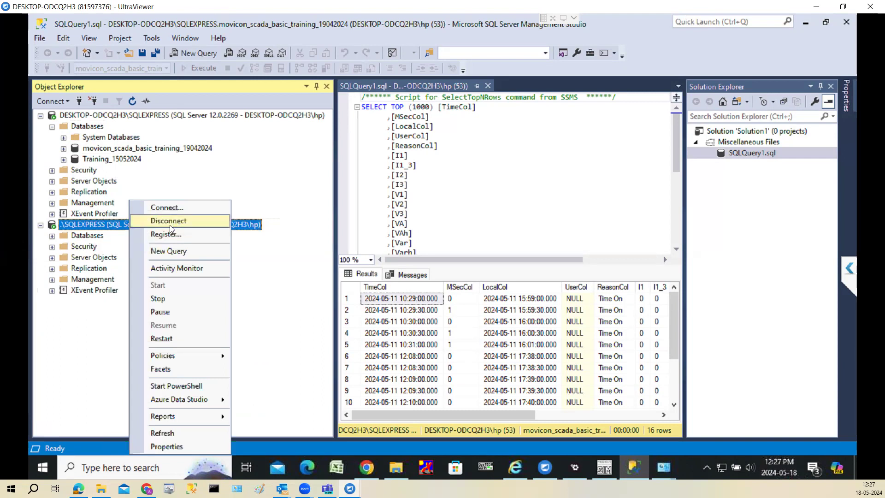
left_click(169, 222)
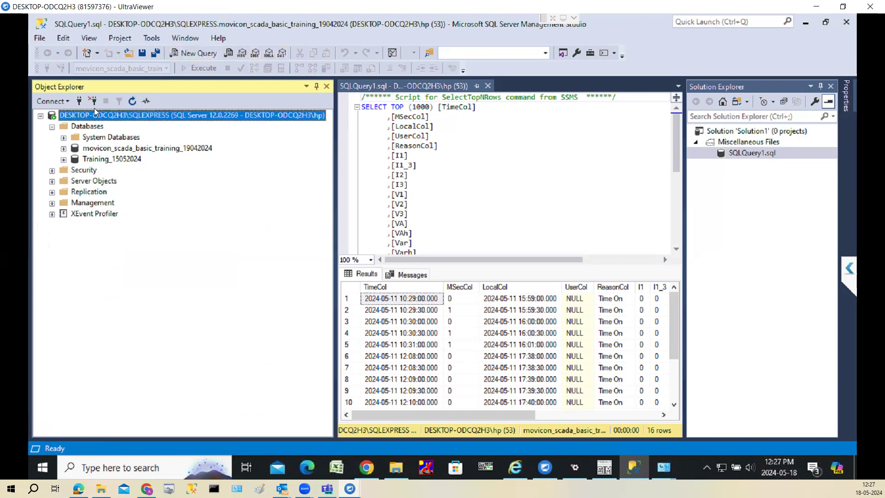
Start a new server connection and browse through the Database Engine instances installed on the local machine
left_click(80, 102)
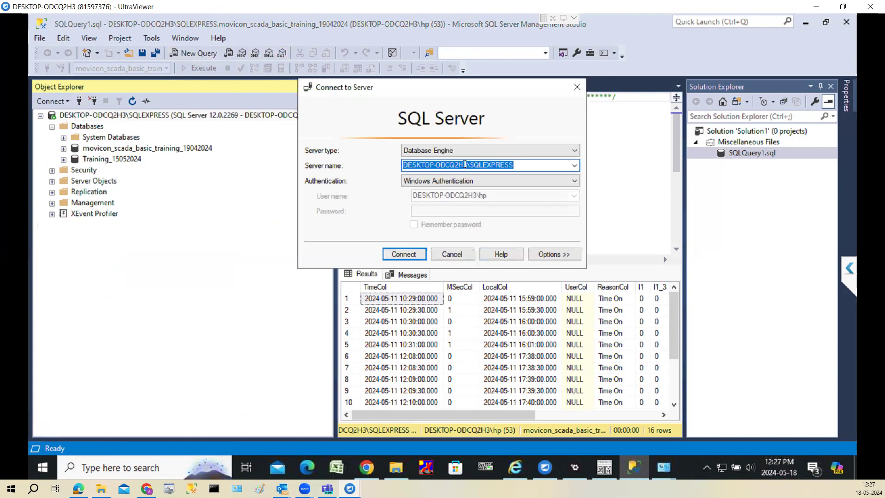
left_click(576, 165)
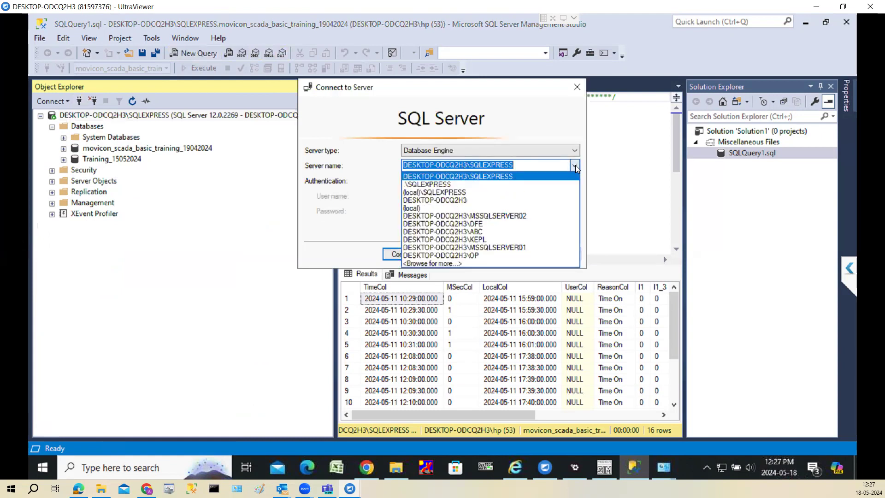
left_click(454, 266)
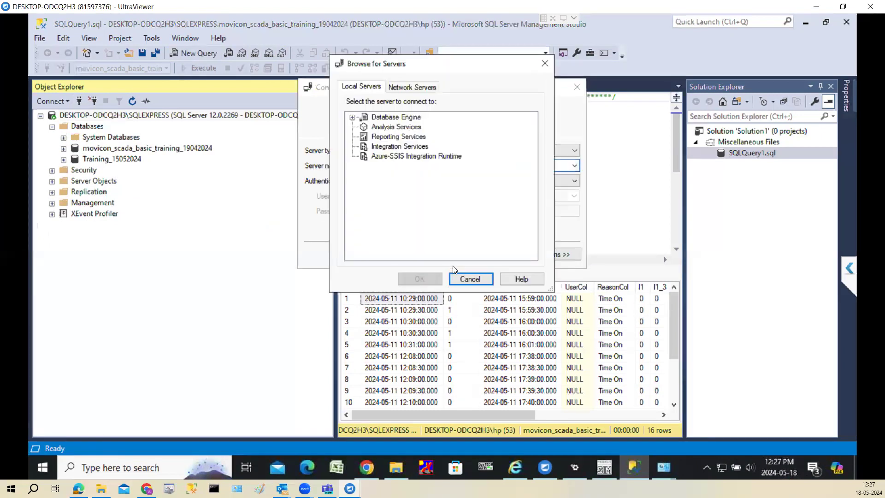
left_click(353, 117)
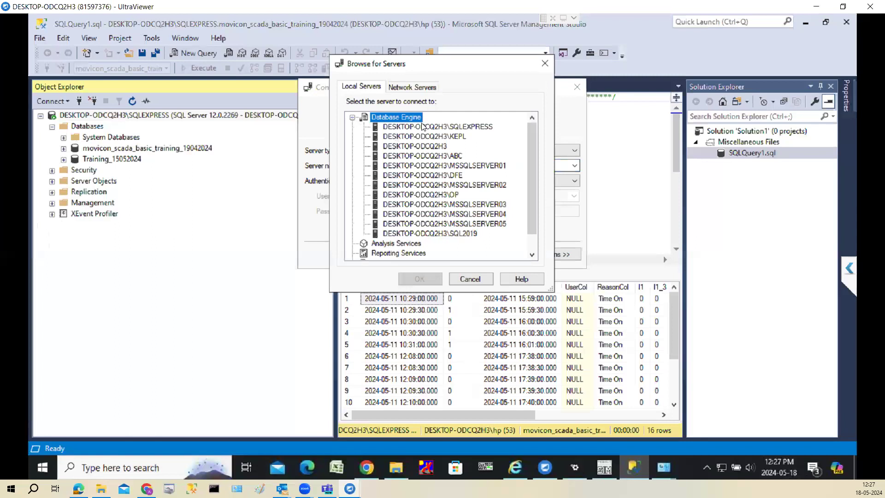
left_click(422, 126)
key("Down")
key("Down")
key("Down")
key("Down")
key("Down")
key("Down")
key("Down")
key("Down")
key("Down")
key("Down")
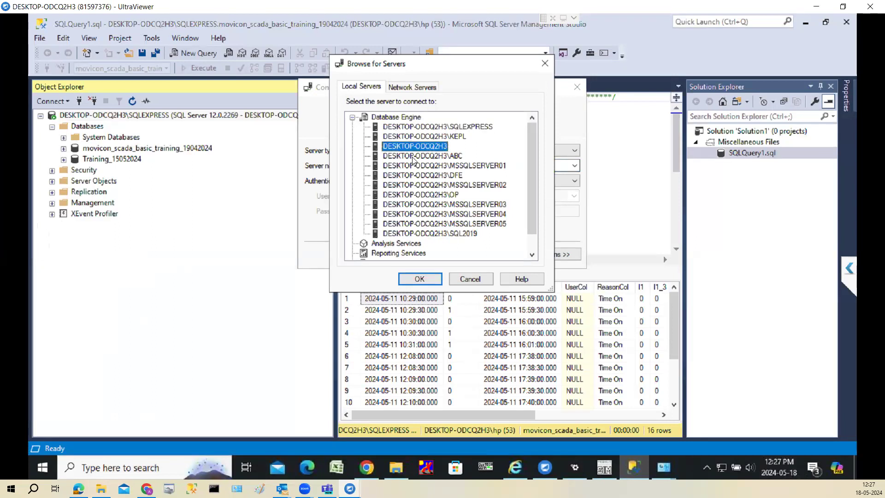
key("Down")
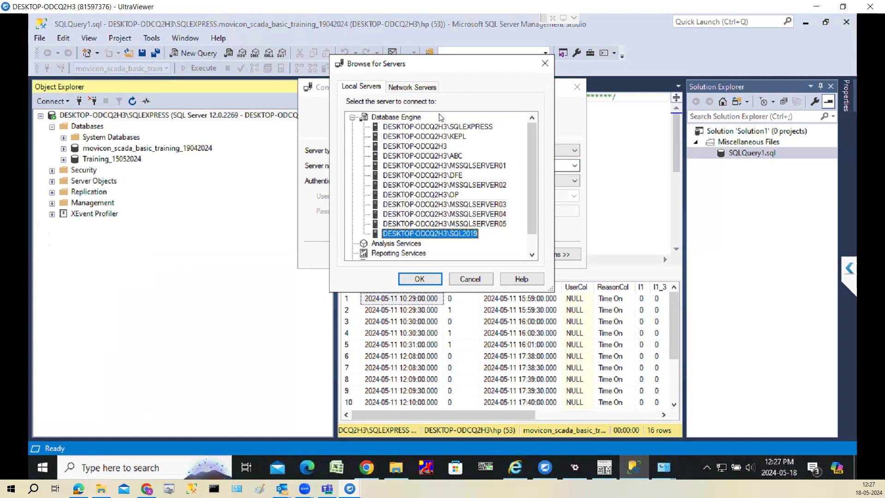
Compare the DESKTOP-ODCQ2H3\SQLEXPRESS and DESKTOP-ODCQ2H3 instance names, and cancel the new server connection
left_click(460, 129)
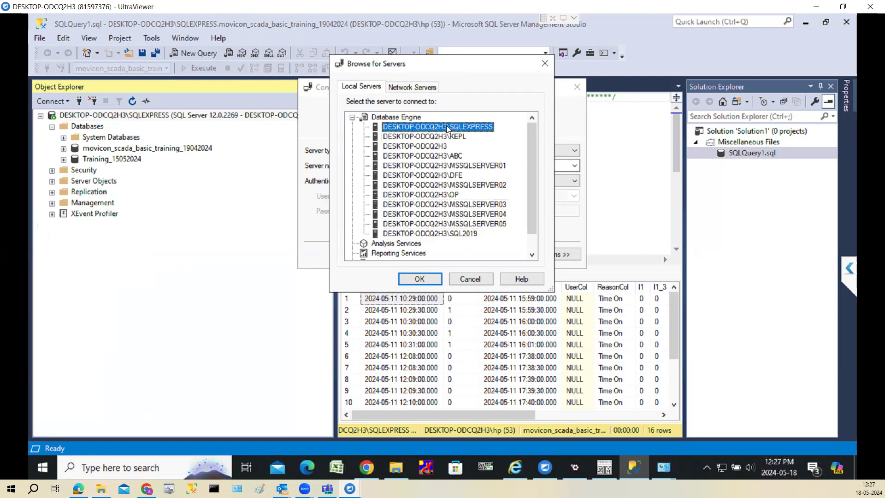
left_click(435, 146)
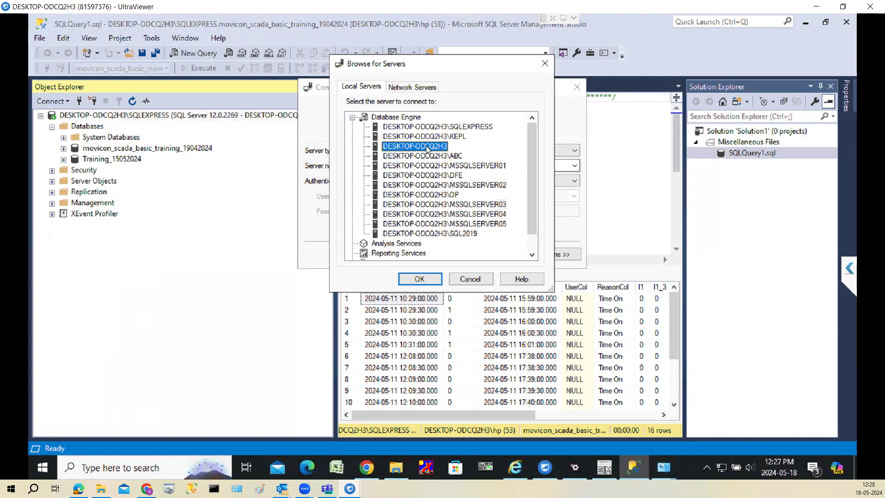
left_click(422, 280)
left_click(470, 280)
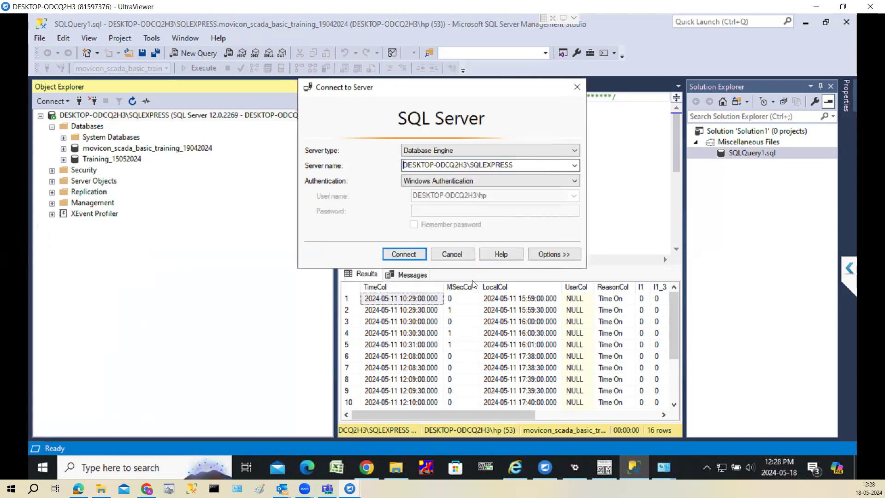
left_click(449, 258)
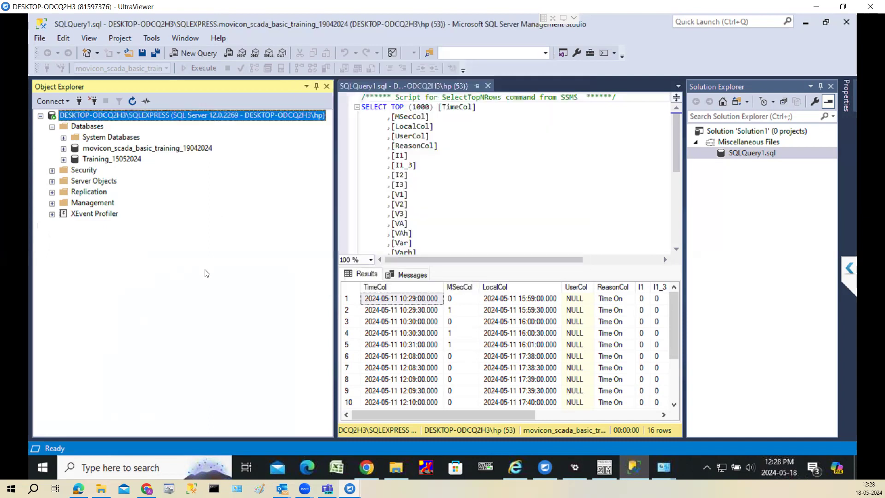
Expand the Training_15052024 database and its Tables folder to check the historical log tables
left_click(127, 159)
left_click(63, 159)
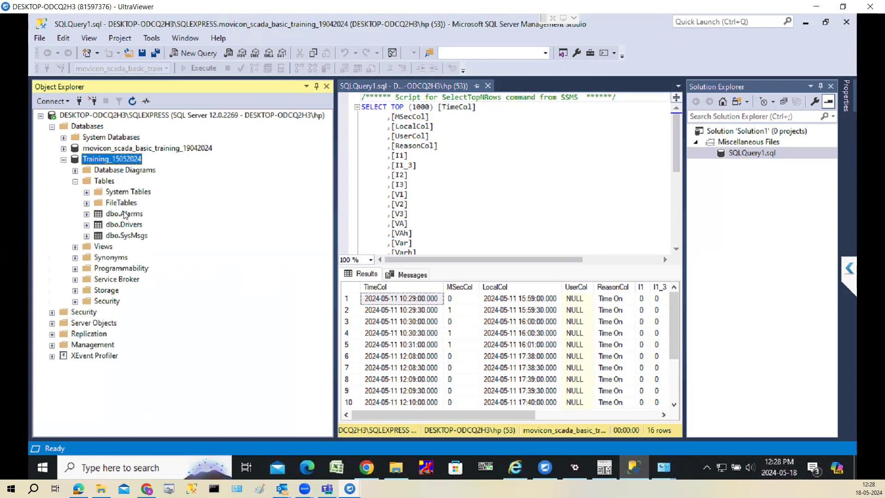
Check the dbo.Alarms, dbo.Drivers and dbo.SysMsgs tables of the Training_15052024 database
left_click(124, 224)
left_click(128, 237)
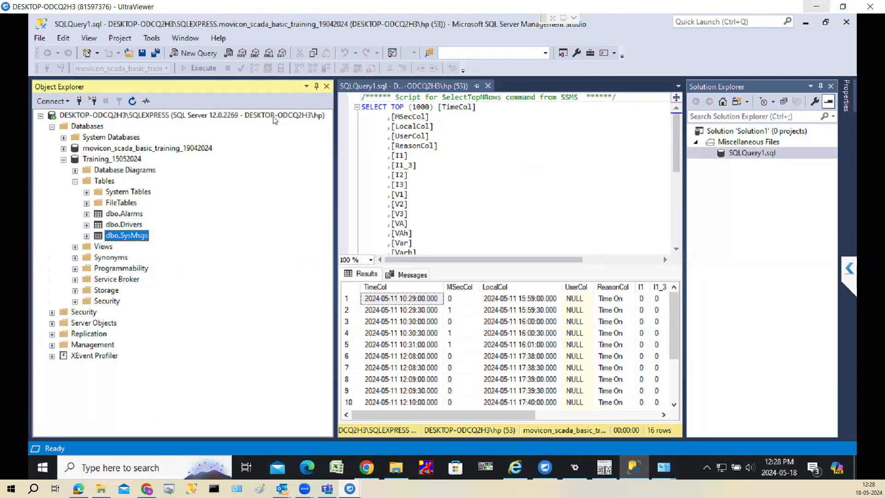
left_click(125, 214)
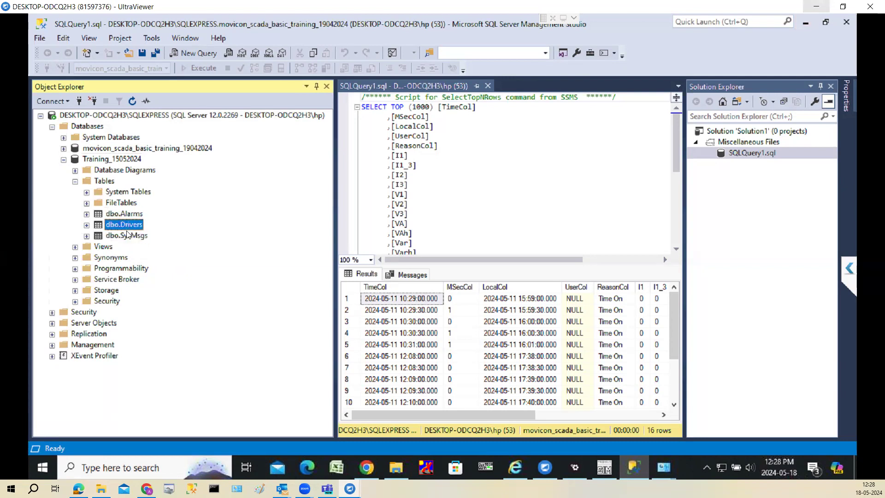
left_click(128, 236)
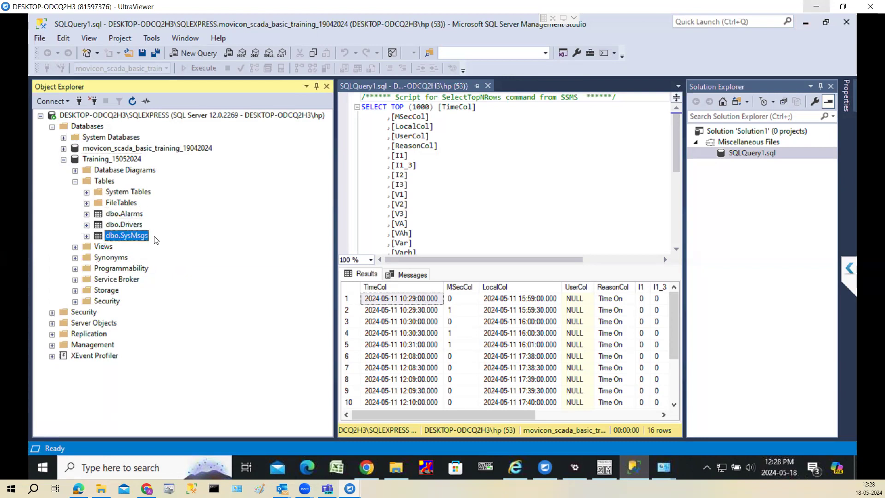
left_click(139, 224)
left_click(136, 237)
Switch back to Movicon and add a new data logger named MOD_SIM_LOG to the Training_15052024 project
left_click(805, 22)
left_click(104, 199)
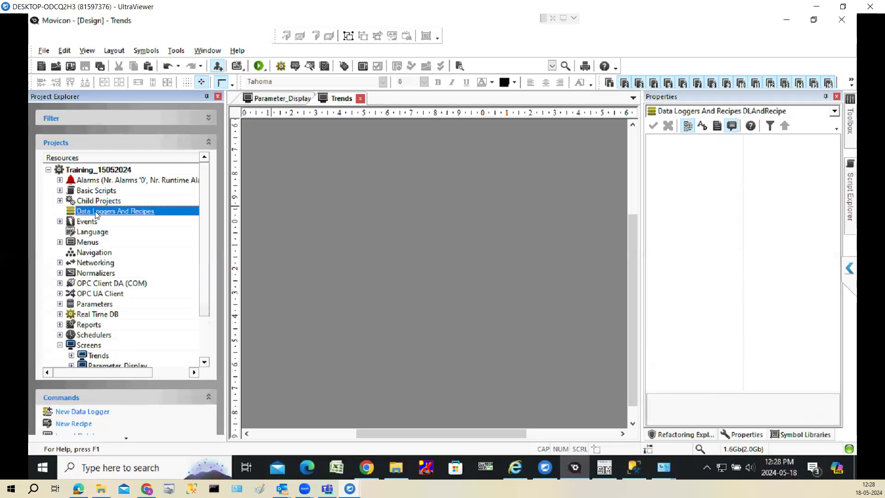
right_click(96, 215)
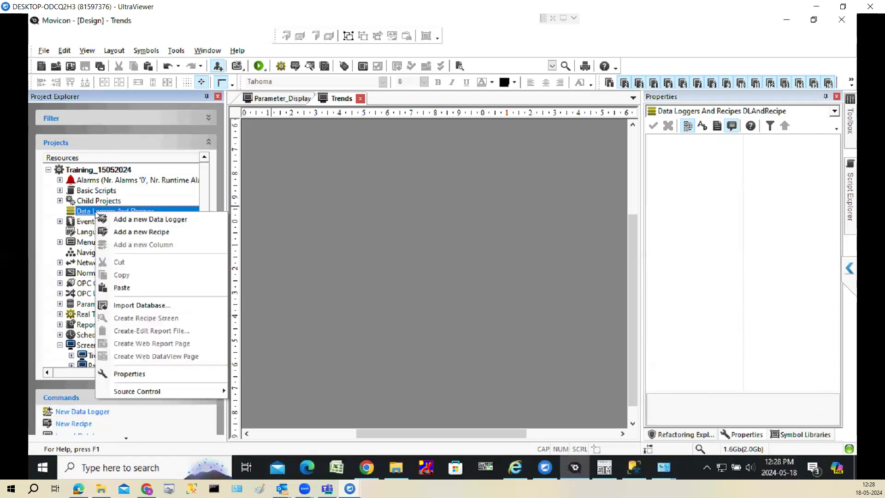
left_click(152, 220)
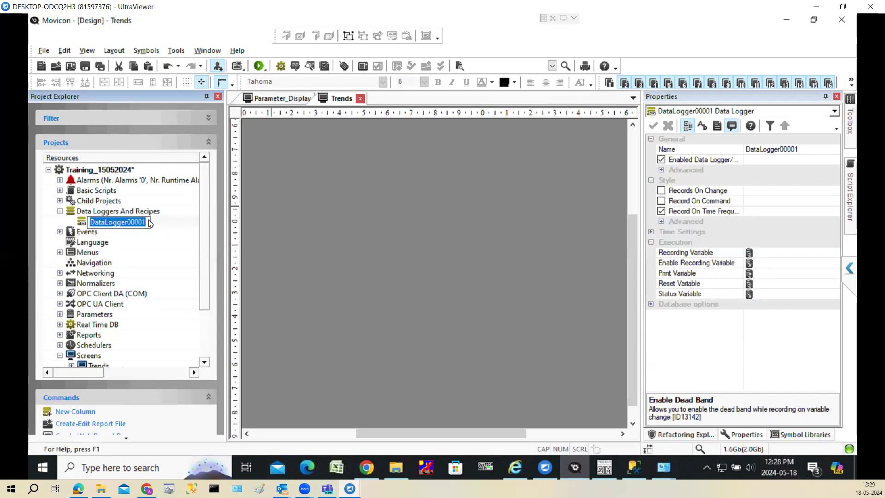
type("MOD_")
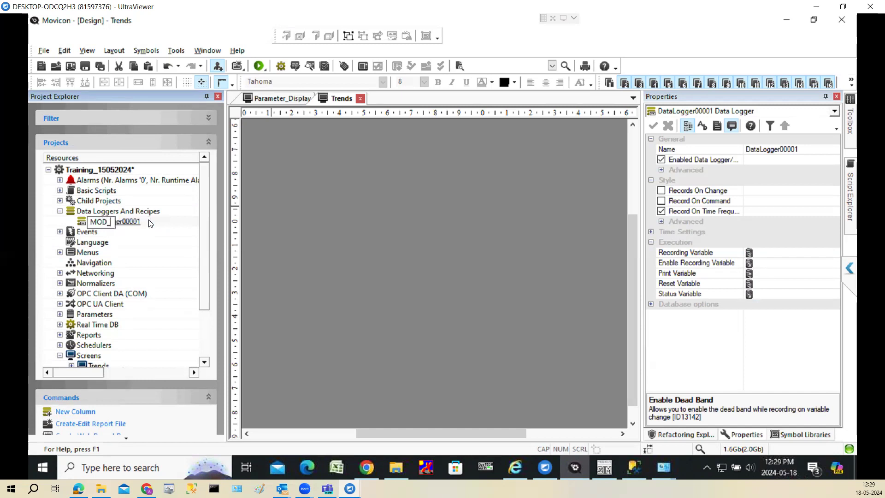
type("SIM_LOg")
key("BackSpace")
type("G")
left_click(118, 235)
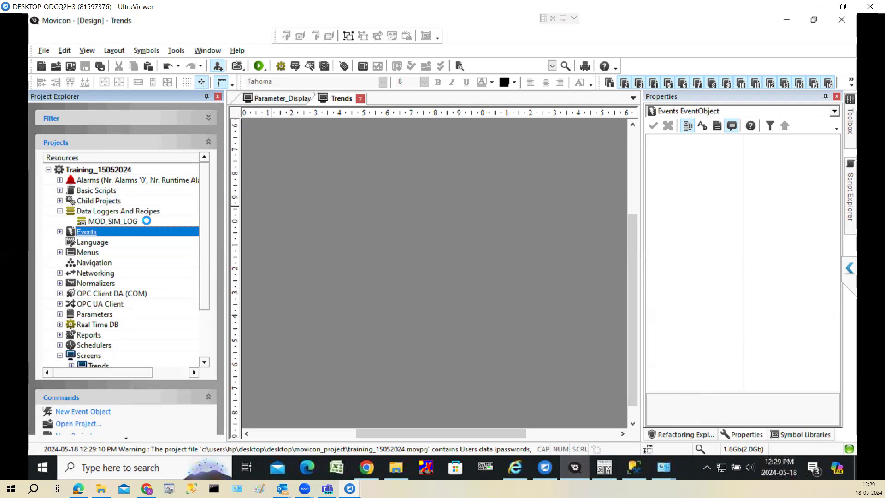
Add a column to the MOD_SIM_LOG data logger and assign it the variable I1 from the Communication tags
left_click(145, 222)
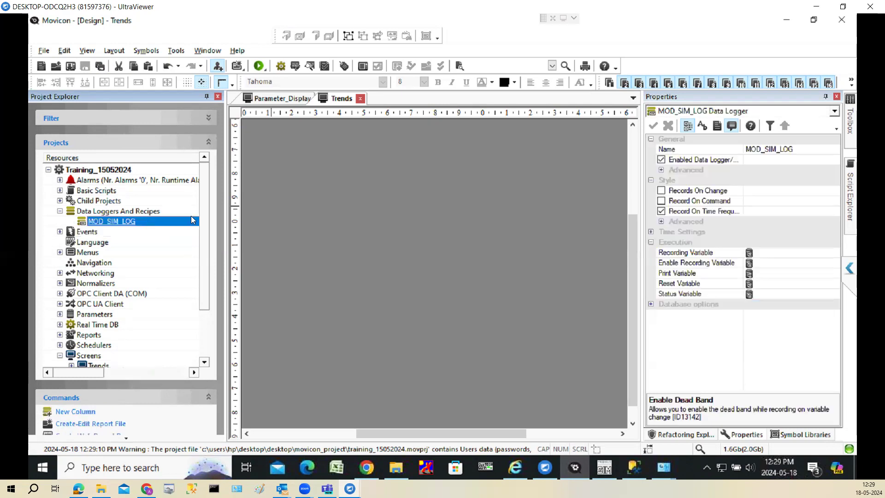
right_click(145, 222)
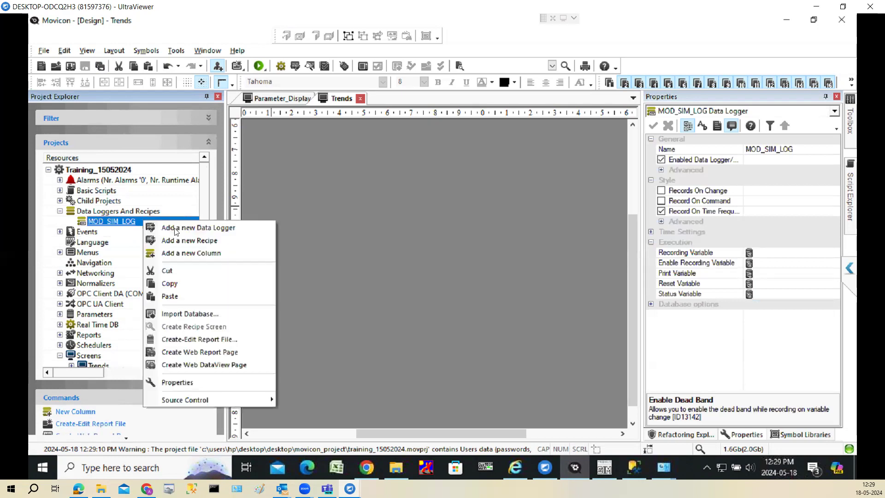
left_click(202, 253)
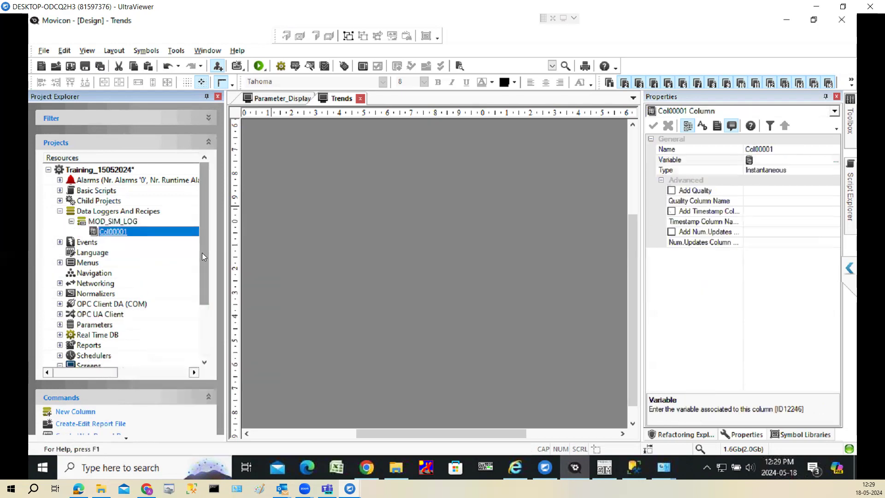
left_click(837, 160)
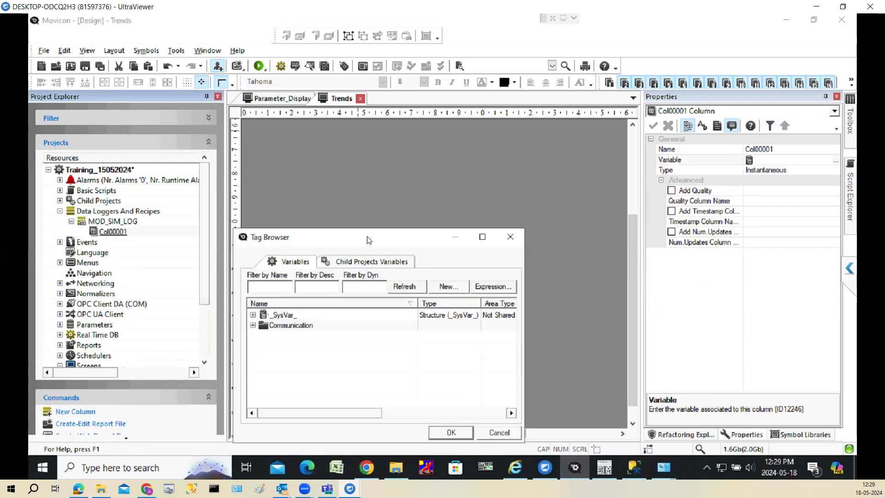
left_click(253, 326)
left_click(265, 345)
double_click(295, 356)
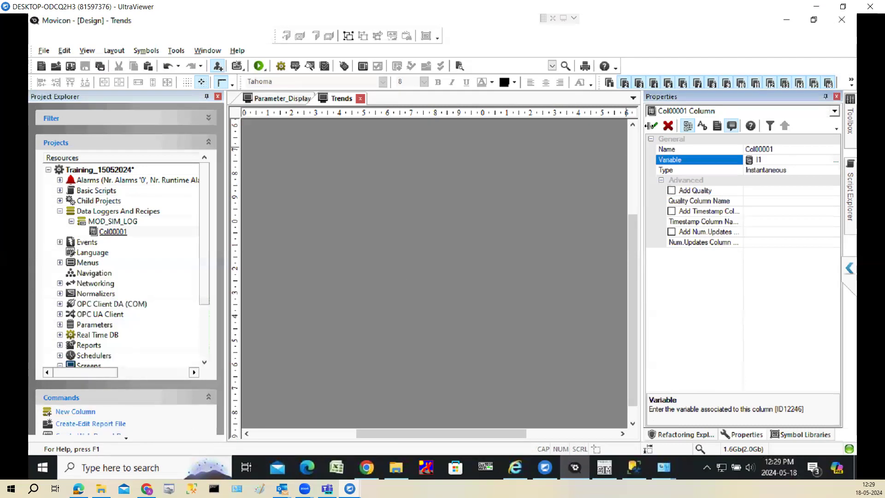
left_click(650, 125)
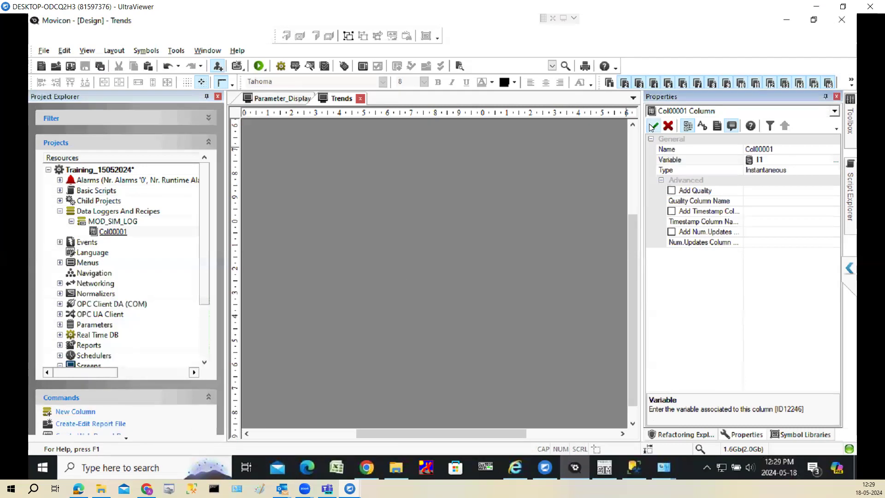
Rename the new MOD_SIM_LOG column to I1 and delete that column from the data logger
left_click(132, 235)
key("BackSpace")
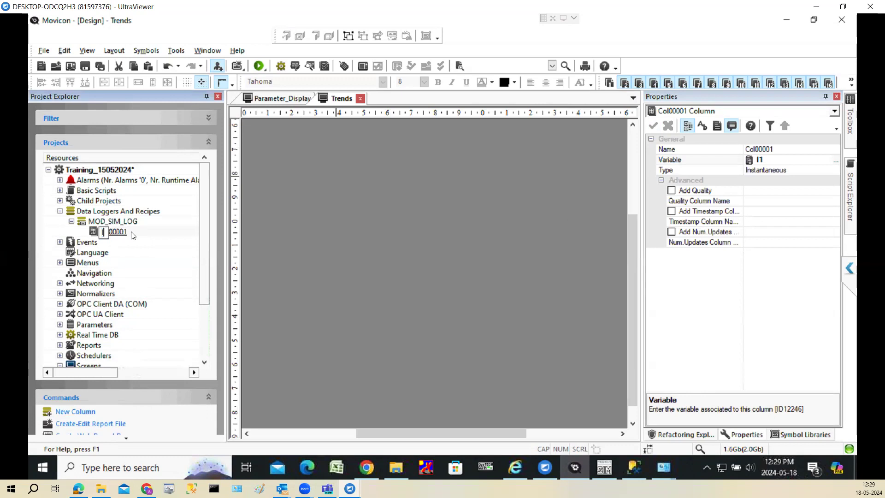
type("(1")
left_click(113, 242)
left_click(118, 233)
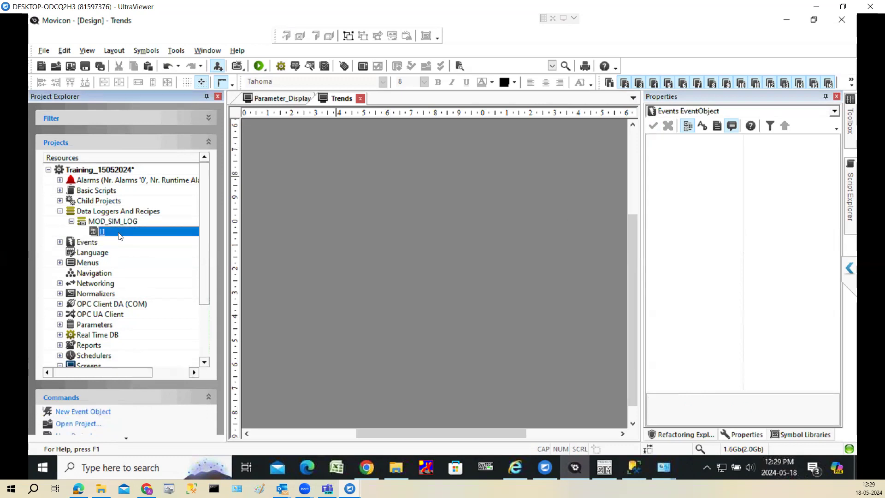
key("Delete")
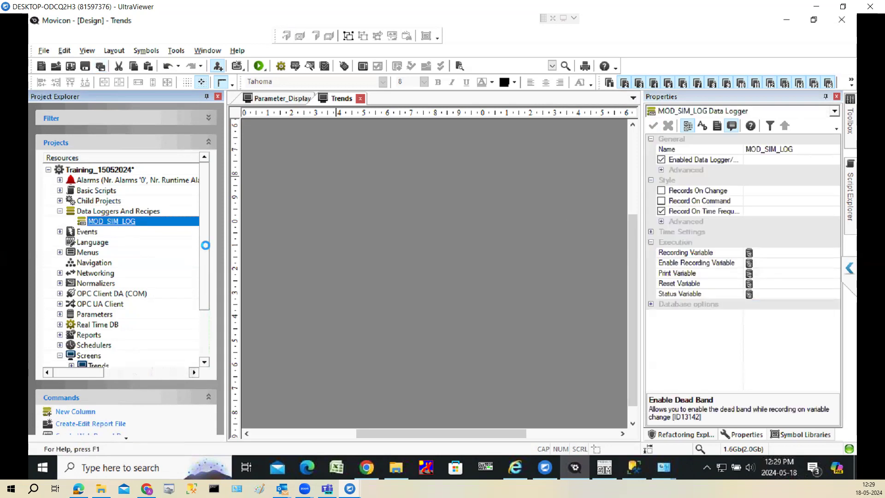
Expand the Real Time DB variables through Communication to show the tags in the MODBUS_SIM group
left_click(60, 325)
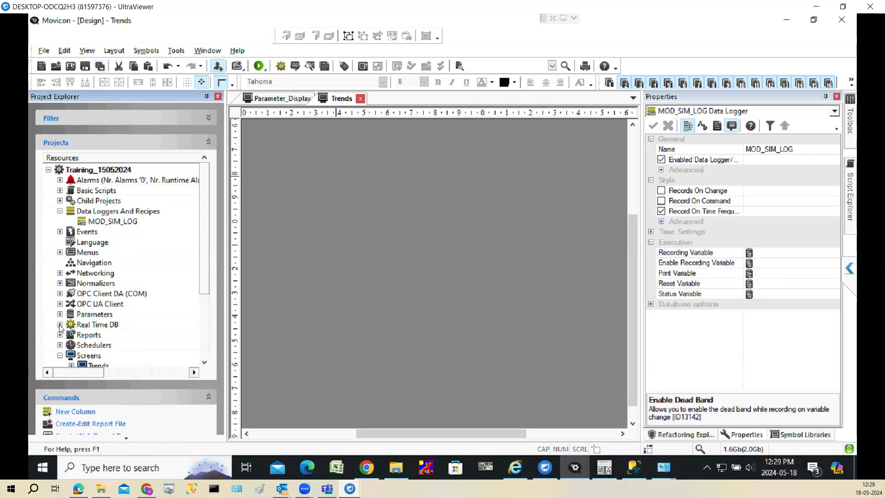
left_click(60, 326)
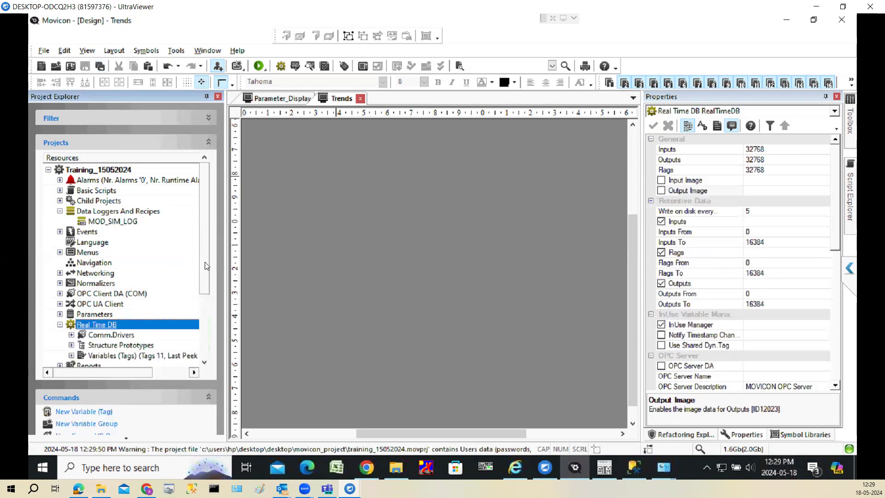
scroll(206, 266, "down", 3)
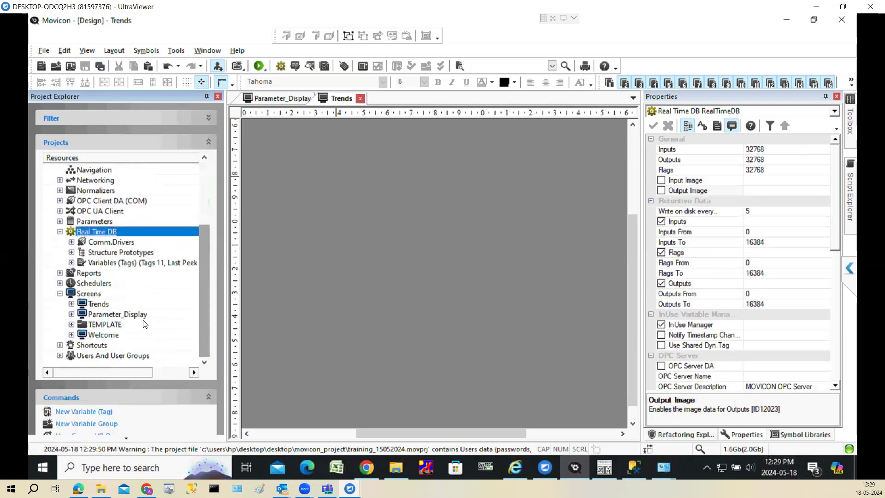
left_click(71, 262)
left_click(83, 283)
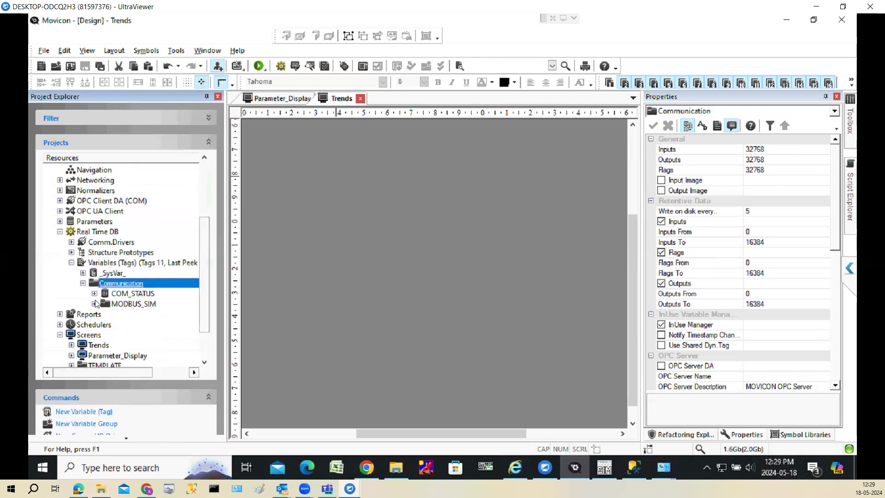
left_click(94, 303)
scroll(202, 292, "down", 1)
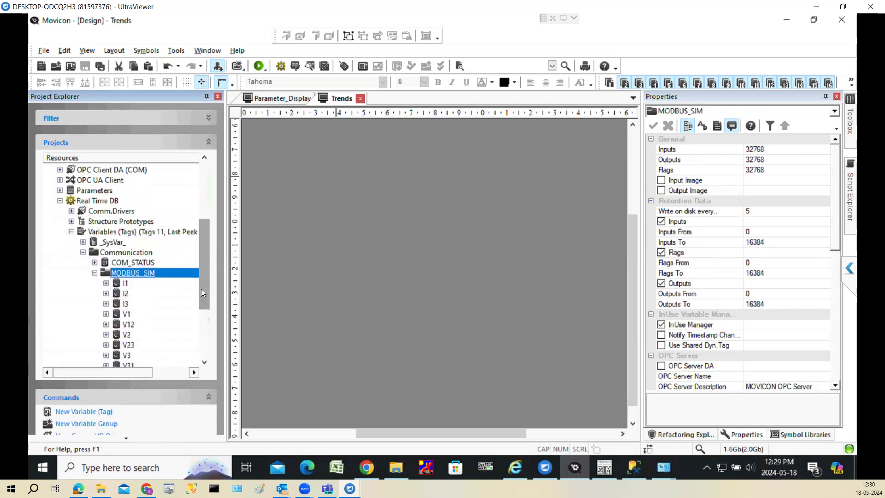
scroll(201, 292, "down", 3)
Add the MODBUS_SIM tags I1, I2, I3, V1, V2 and V3 together as columns of the MOD_SIM_LOG data logger
left_click(131, 191)
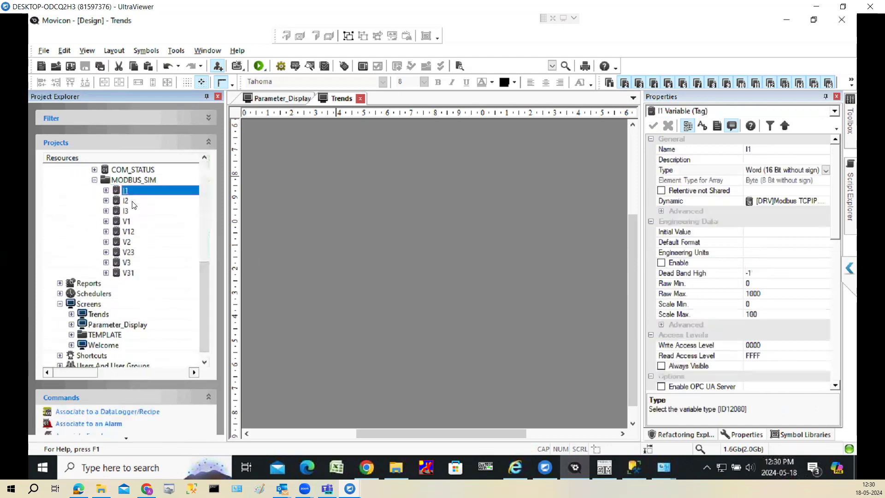
left_click(132, 202, "ctrl")
left_click(130, 211, "ctrl")
left_click(130, 221, "ctrl")
left_click(134, 242, "ctrl")
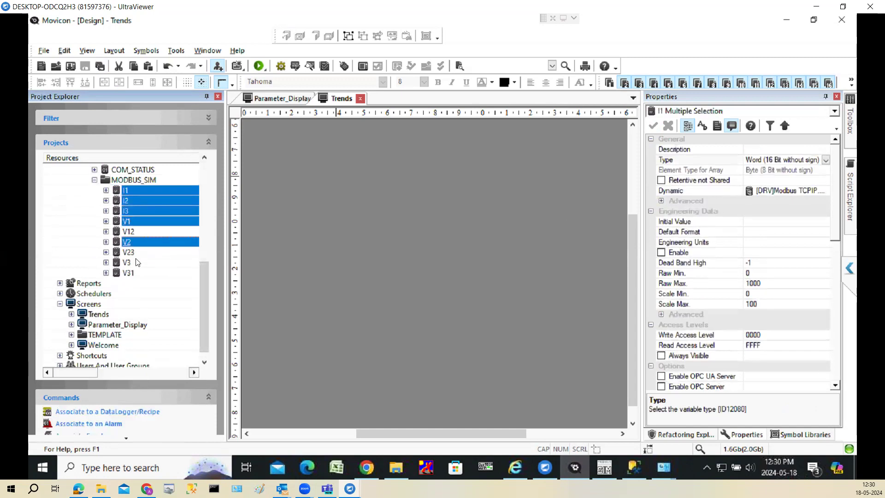
left_click(136, 262, "ctrl")
left_click_drag(181, 192, 115, 220)
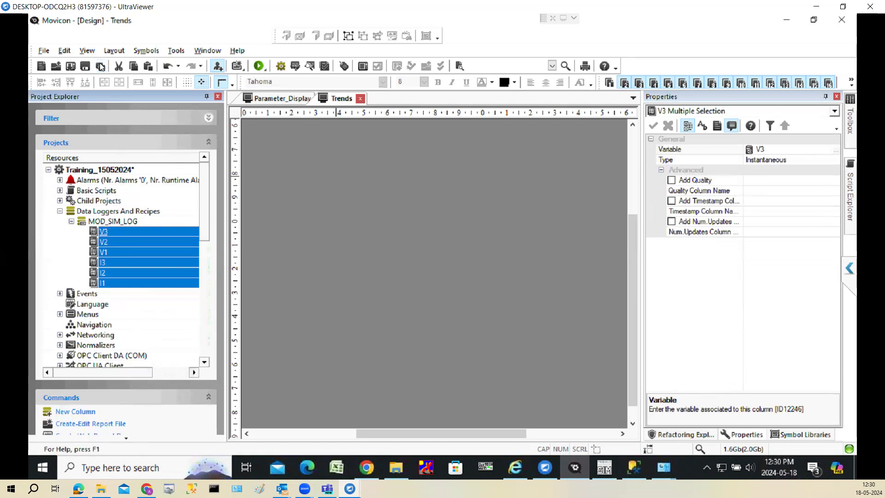
Review the Record On Time Frequency and Record On Command options of the MOD_SIM_LOG data logger
left_click(139, 221)
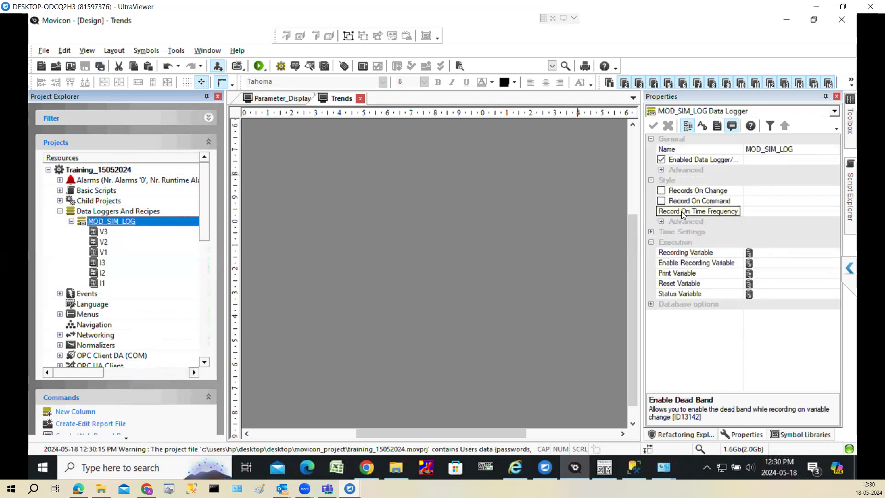
left_click(690, 211)
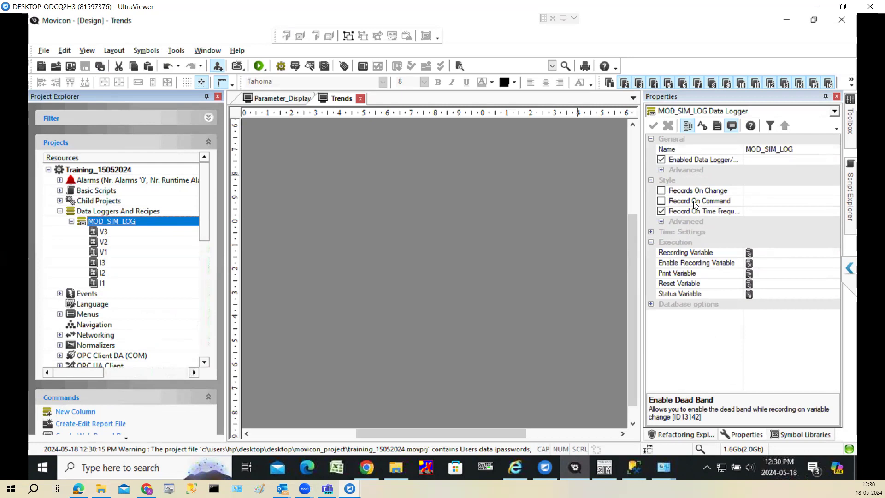
left_click(694, 201)
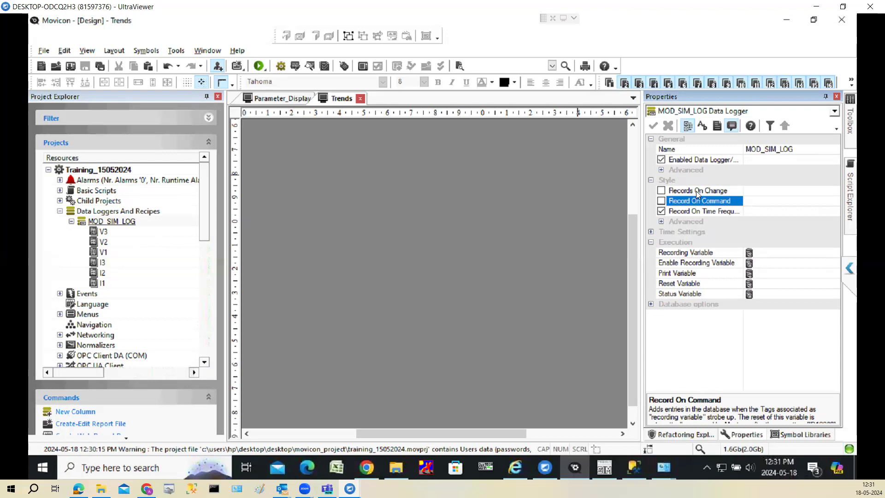
Review the recording style options of the MOD_SIM_LOG data logger, including its advanced dead band settings
left_click(696, 190)
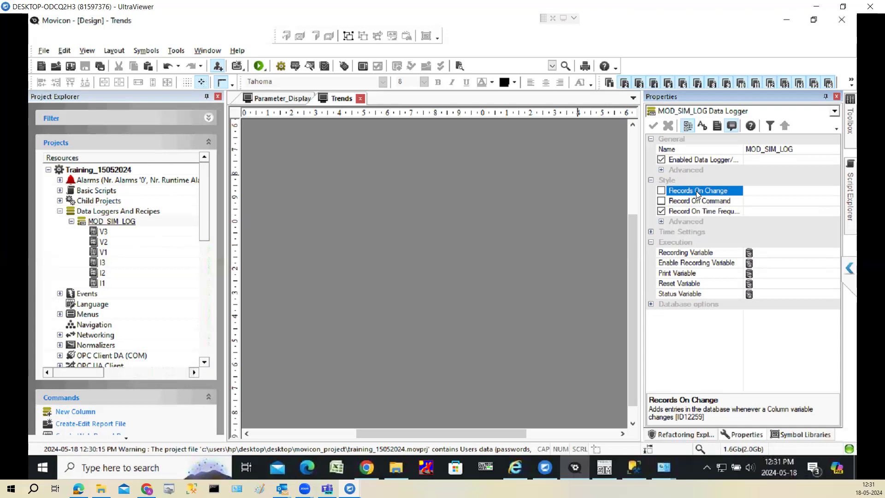
left_click(661, 190)
left_click(661, 190)
left_click(662, 211)
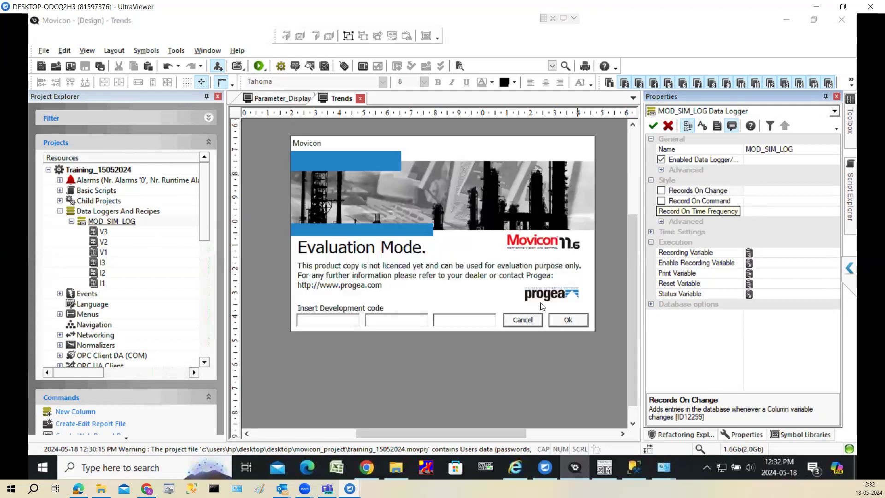
left_click(530, 323)
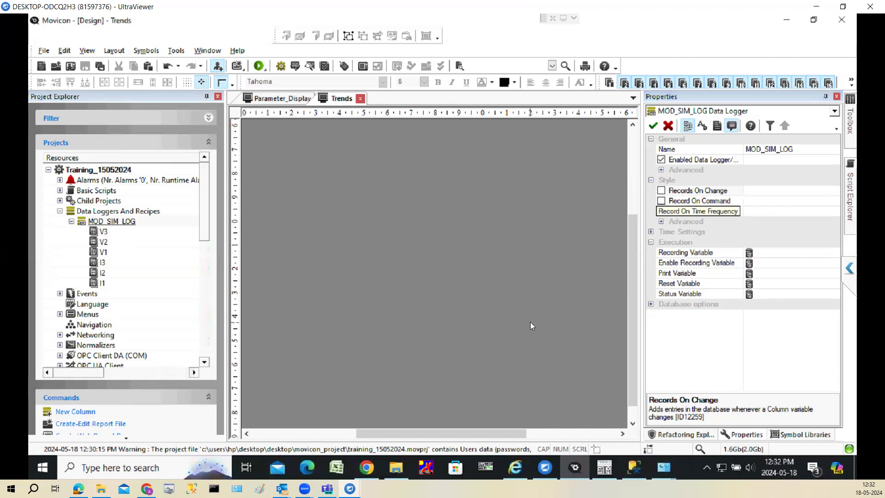
left_click(662, 211)
left_click(662, 221)
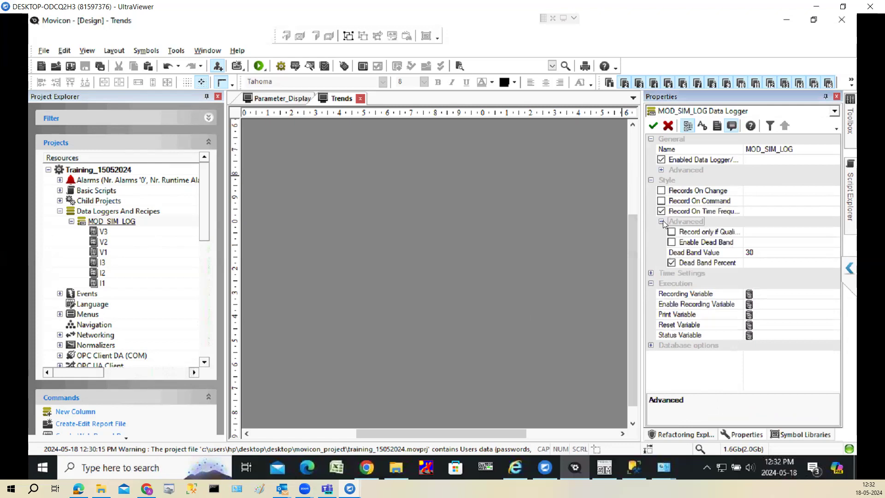
left_click(662, 221)
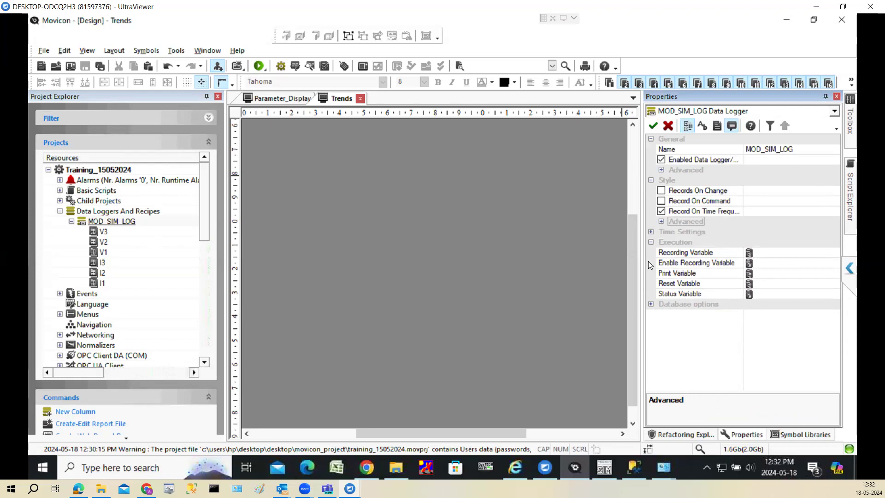
Set the data logger's maximum data age to 10 days in the time settings and apply the change
left_click(650, 232)
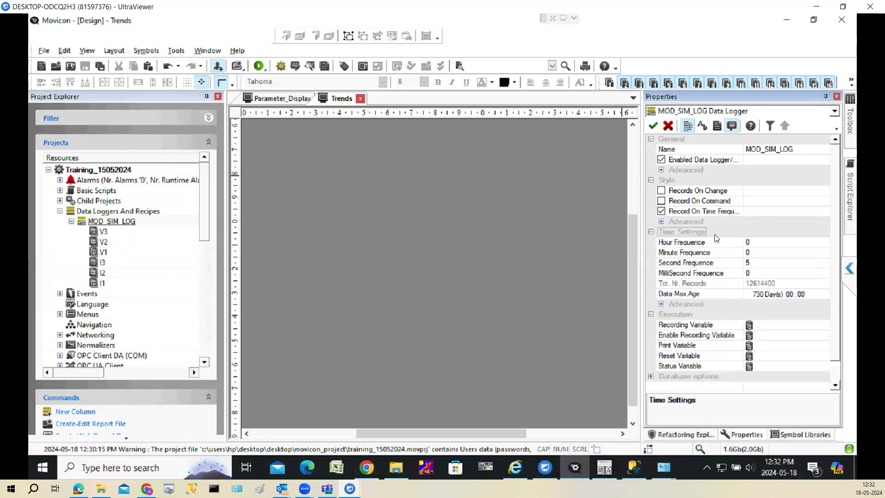
left_click(758, 262)
left_click_drag(759, 263, 697, 273)
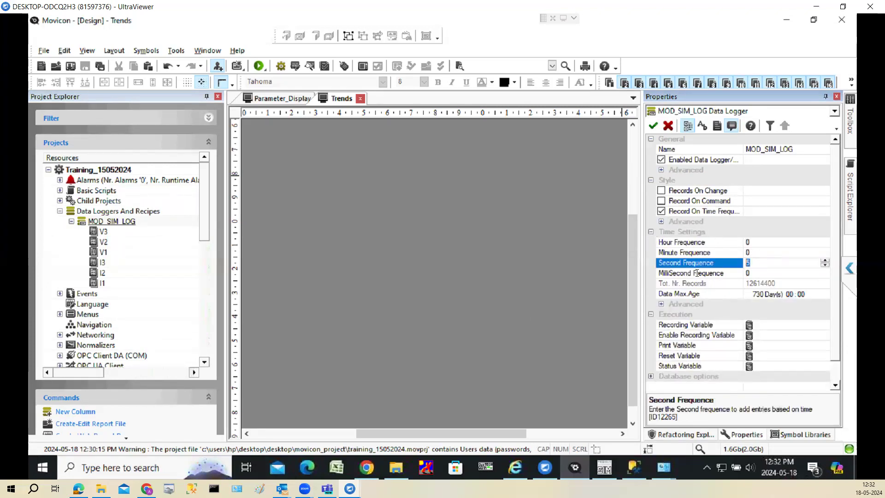
left_click(761, 294)
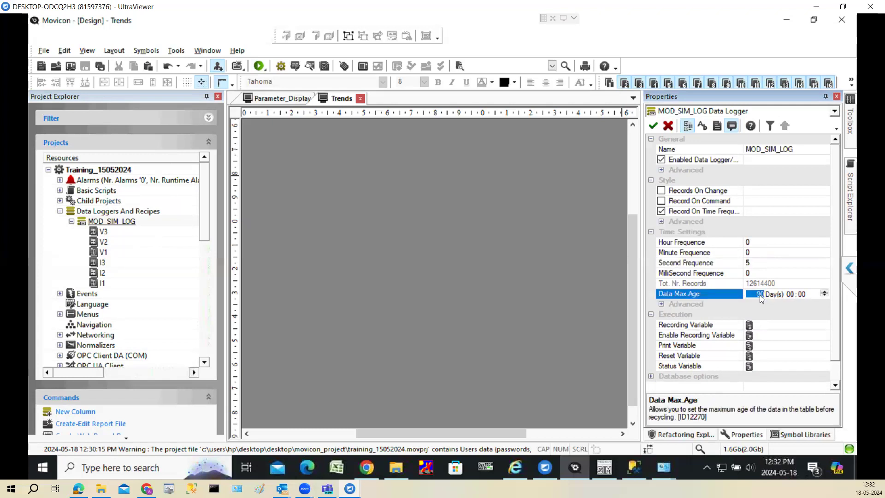
key("Return")
left_click(769, 266)
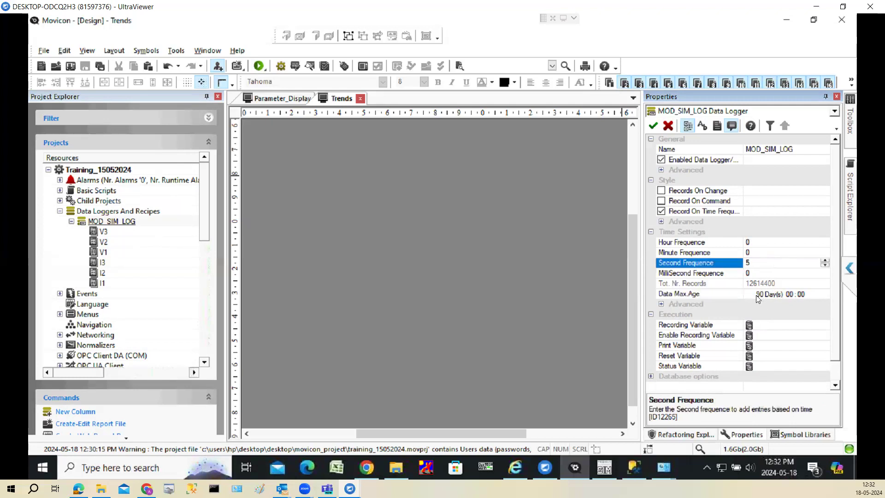
left_click(756, 296)
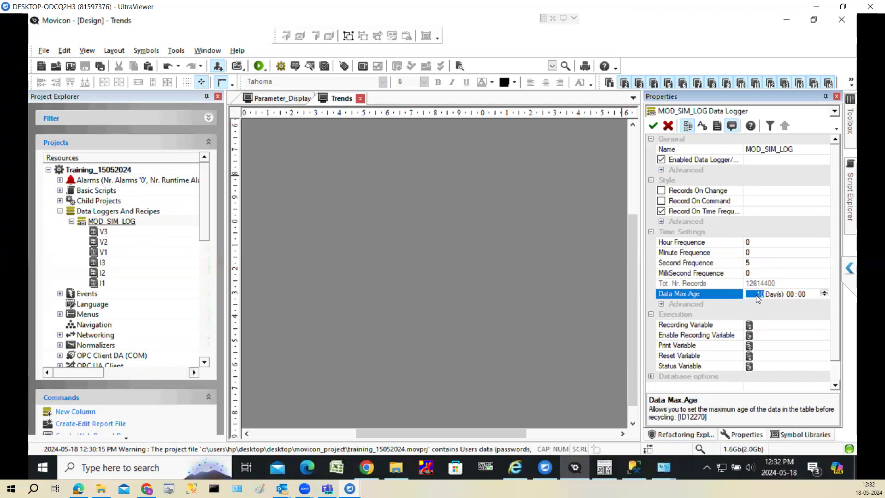
left_click(657, 126)
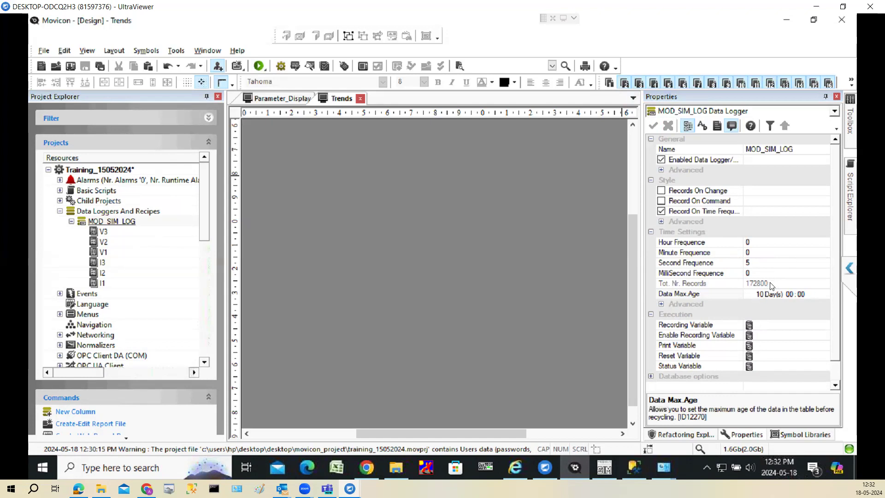
Set the data logger's Second Frequence to 30, apply it, and check the estimated total number of records
left_click(749, 283)
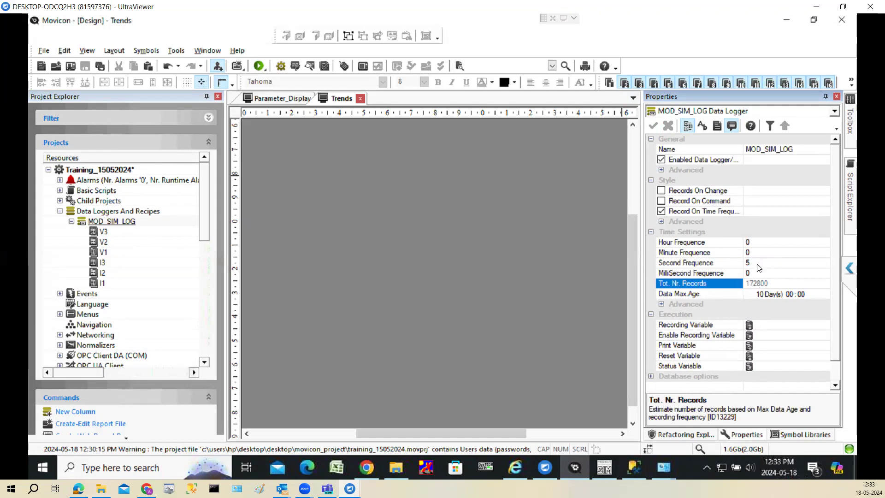
left_click(710, 267)
type("30")
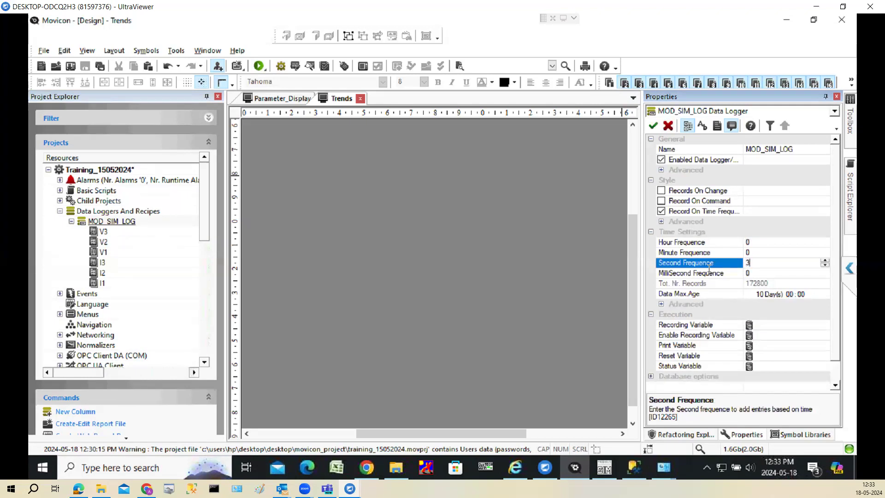
left_click(653, 128)
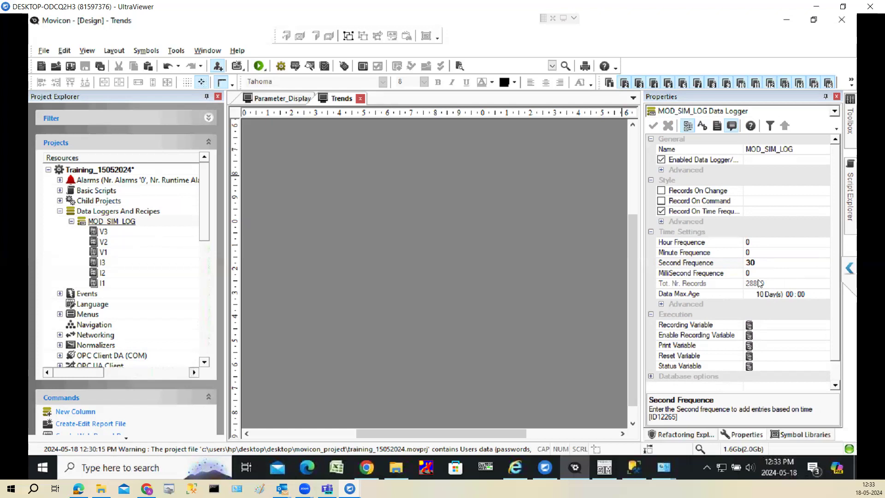
left_click(733, 284)
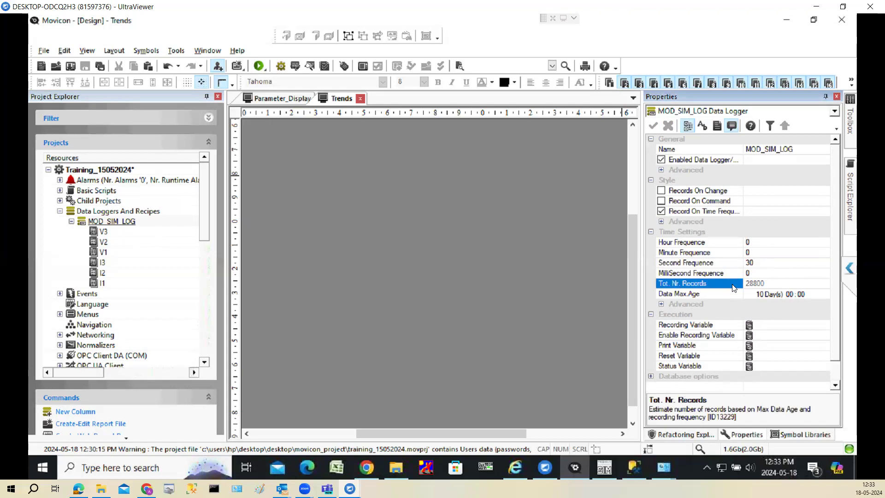
left_click(759, 264)
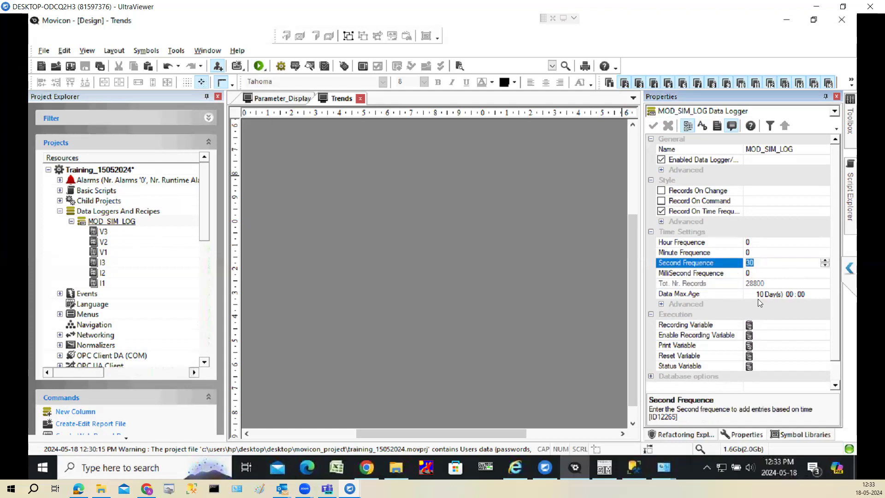
Show the data logger's advanced time settings and the ODBC Manager properties under its database options
left_click(661, 305)
left_click_drag(837, 296, 840, 363)
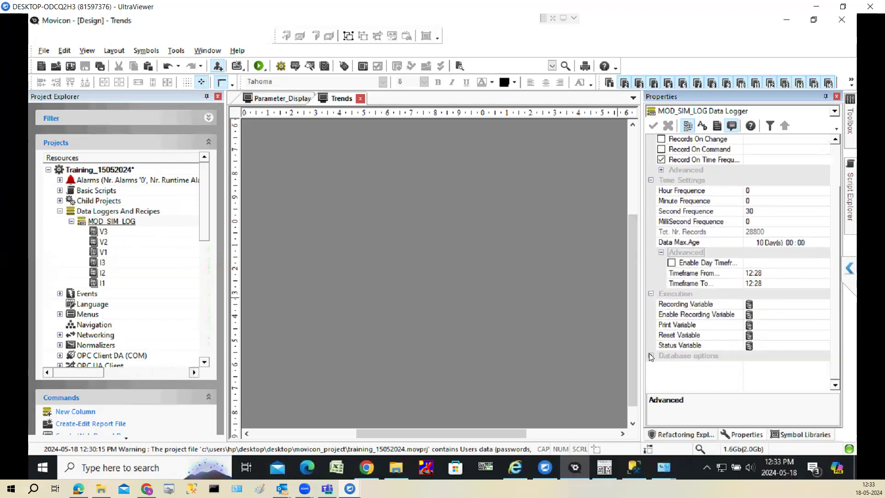
left_click(651, 355)
left_click(835, 385)
left_click(834, 384)
left_click(835, 385)
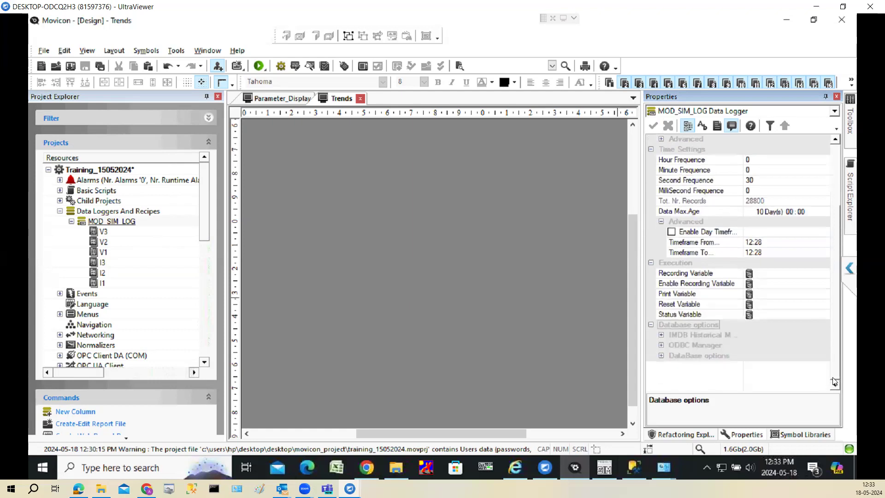
left_click(662, 346)
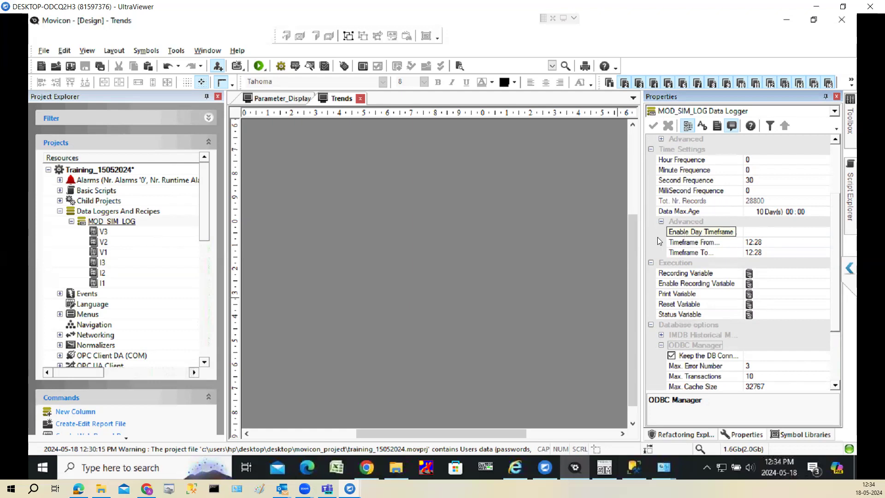
Enable the day timeframe for the data logger and set it from 06:28 to 18:28, widening the property name column
left_click(710, 233)
left_click(751, 243)
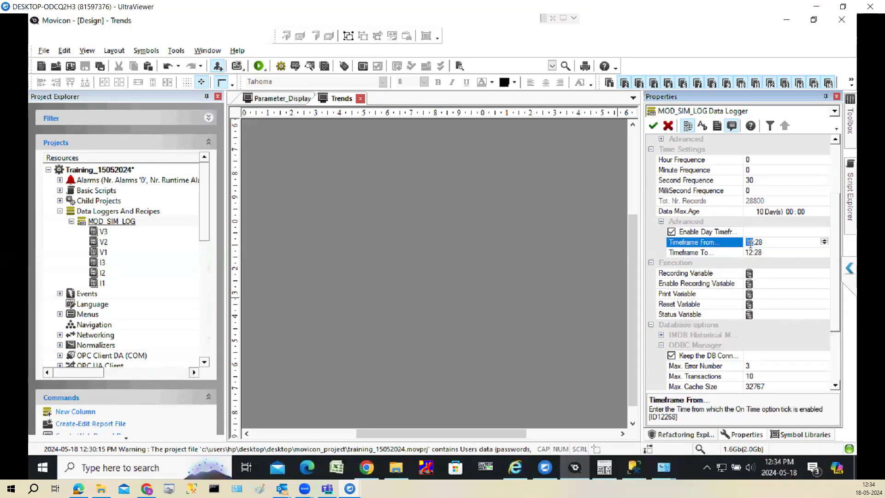
type("06")
left_click(747, 253)
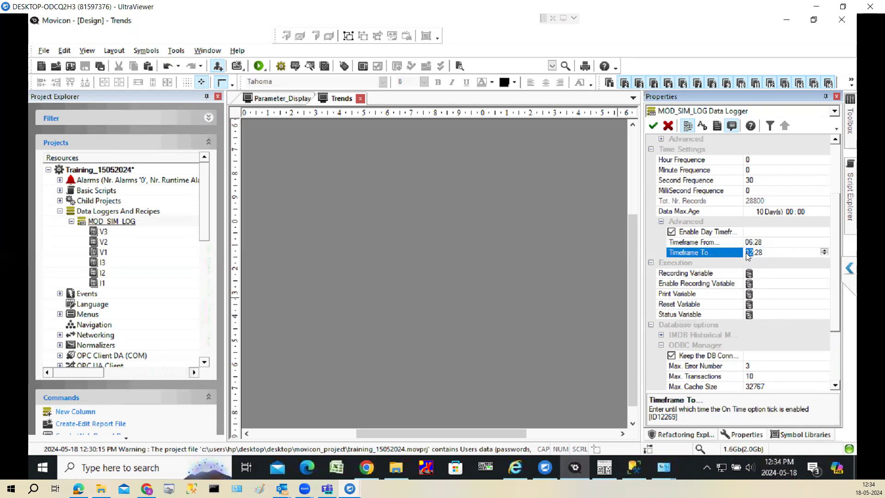
type("06")
left_click(750, 252)
type("18")
left_click_drag(744, 211, 760, 211)
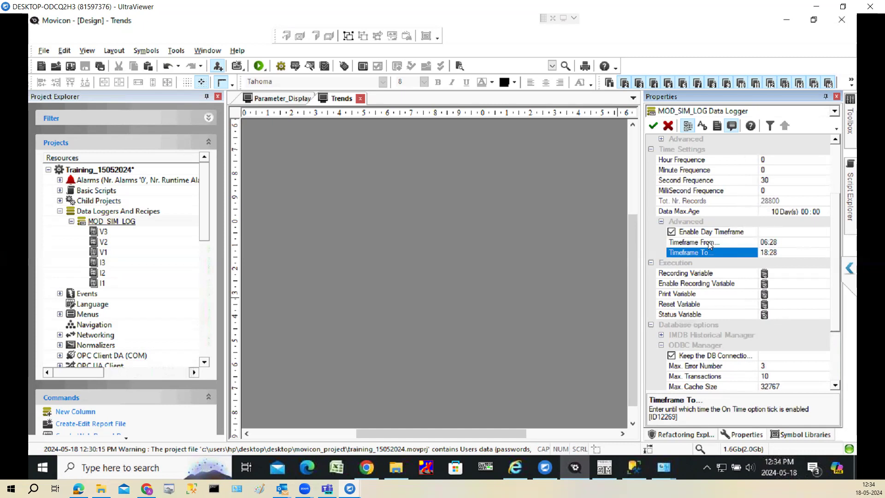
Disable the day timeframe restriction on the data logger
left_click(672, 231)
left_click(672, 232)
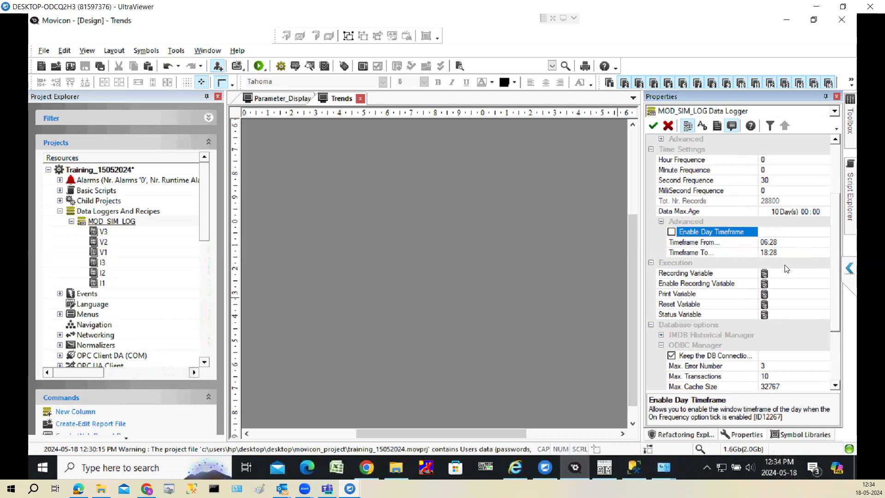
scroll(837, 286, "down", 3)
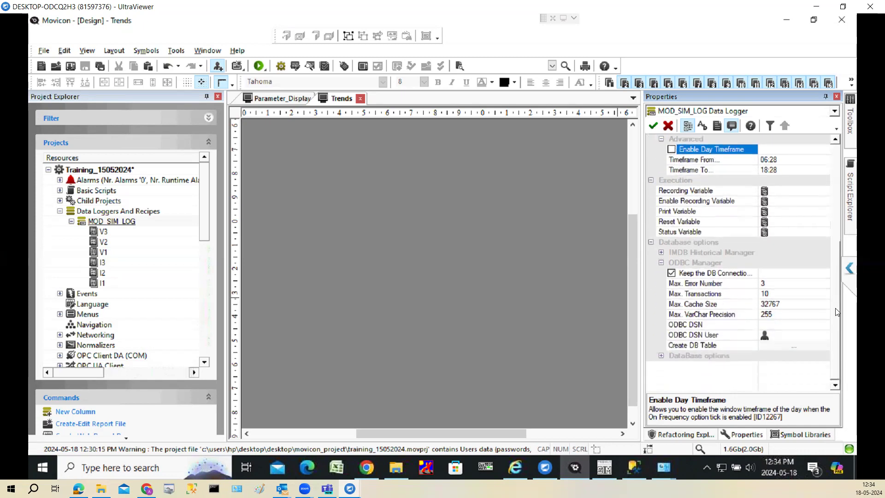
left_click(769, 170)
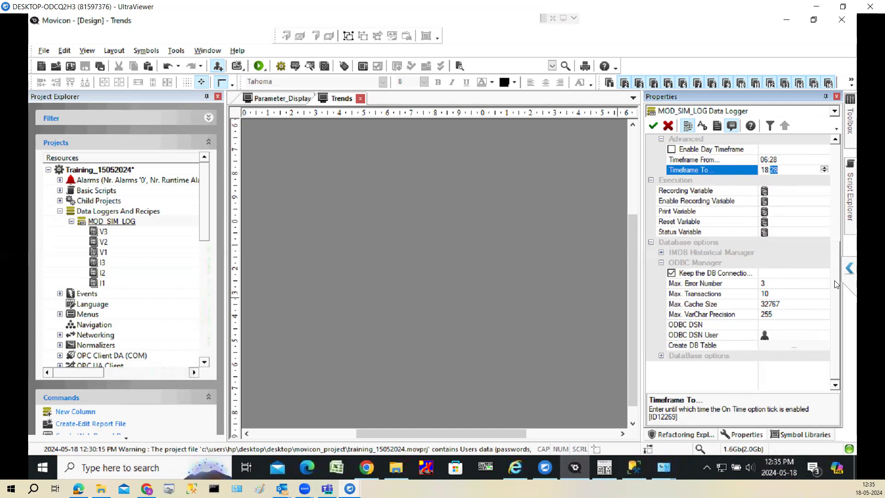
left_click(694, 152)
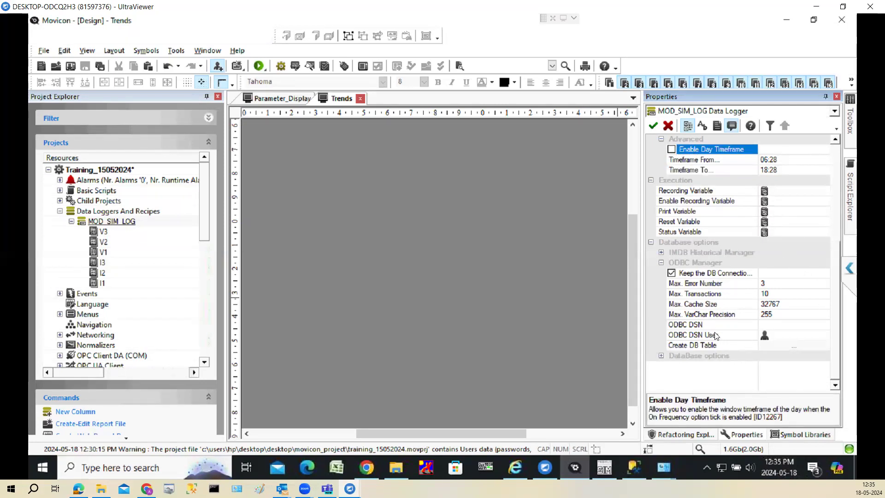
Create the database table for the MOD_SIM_LOG data logger, agreeing to re-create all its tables
left_click(787, 344)
left_click(794, 347)
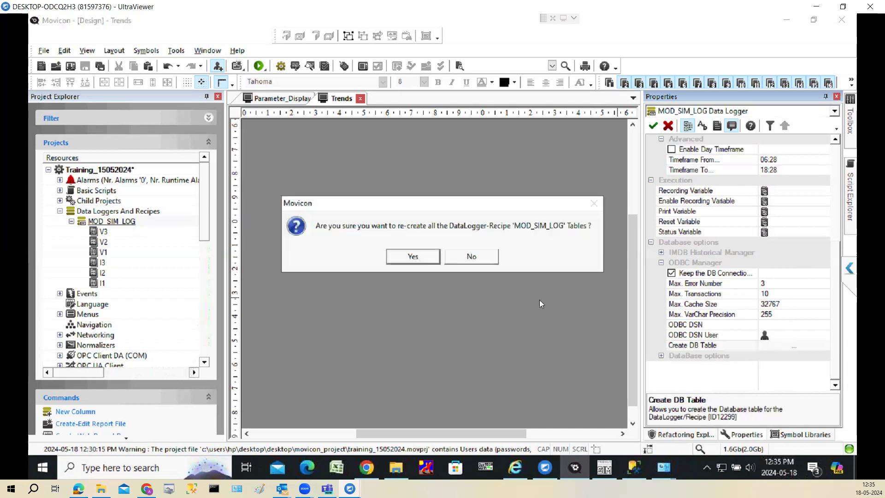
left_click(417, 255)
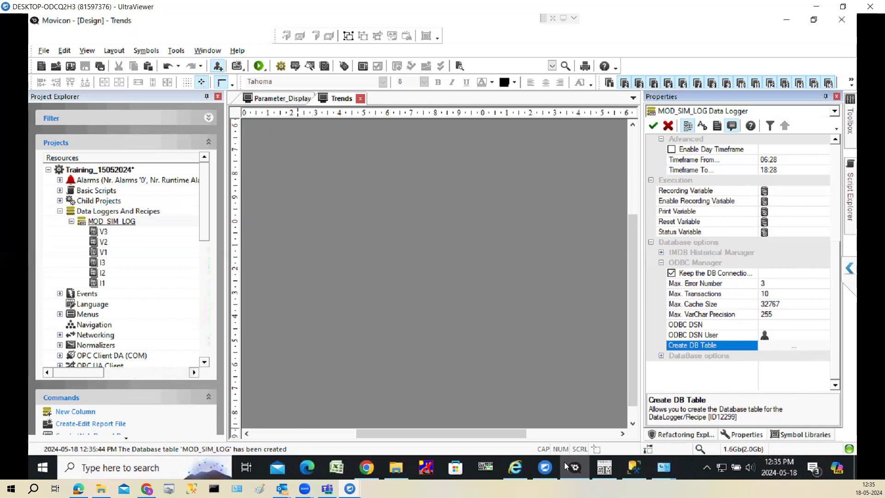
Open ODBC Data Sources (32-bit), examine the Training_15052024_DLR and Training_15052024_HisLog user data sources, and close the administrator
left_click(171, 468)
type("o")
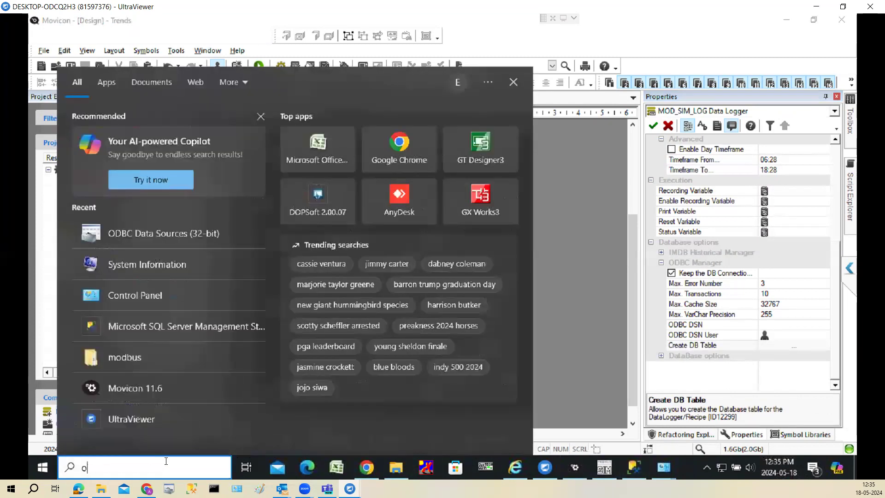
type("dbc")
left_click(169, 147)
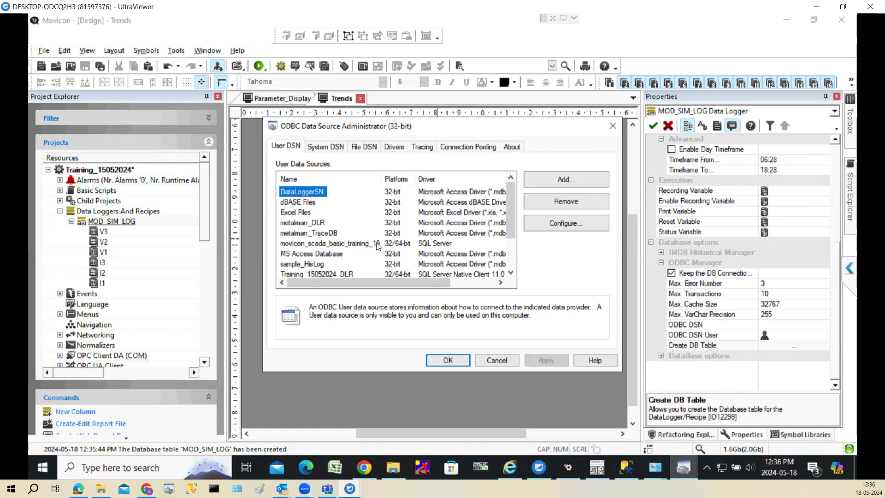
left_click_drag(515, 214, 514, 243)
left_click(340, 237)
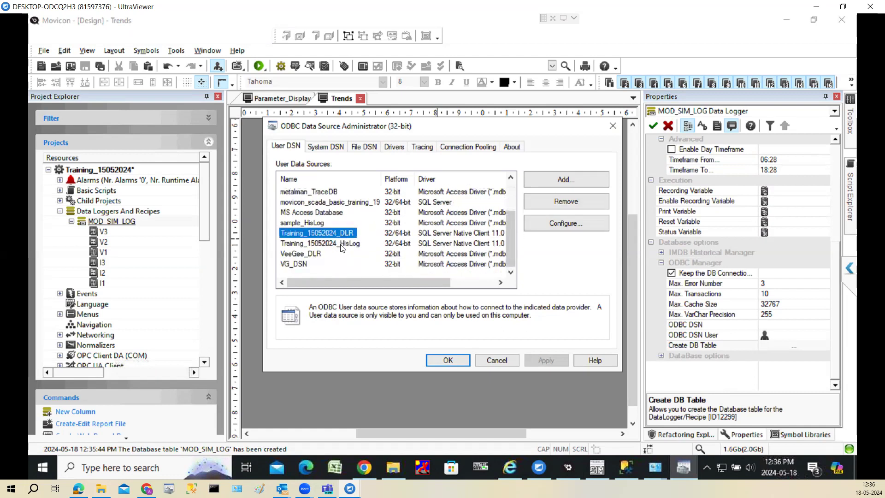
left_click(341, 248)
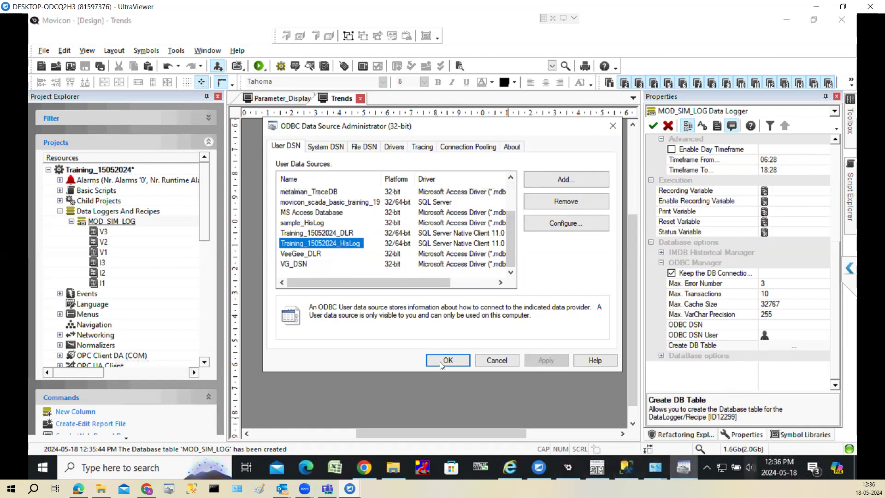
scroll(439, 362, "up", 6)
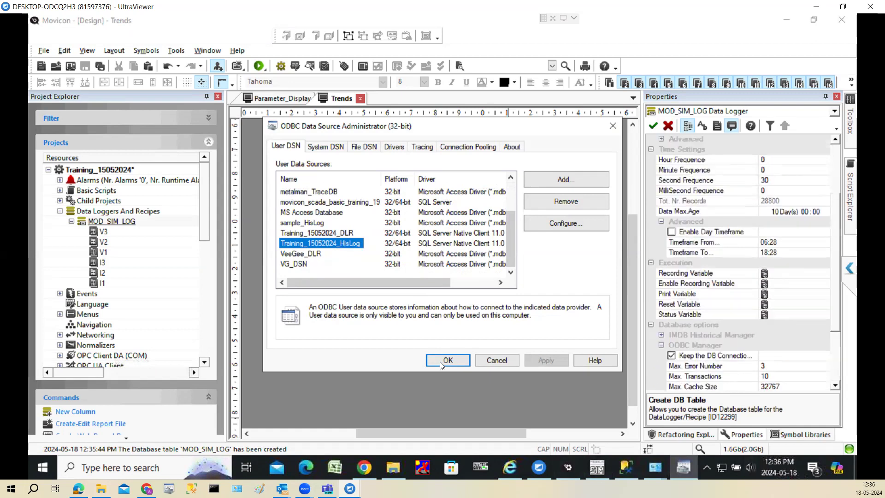
left_click(448, 360)
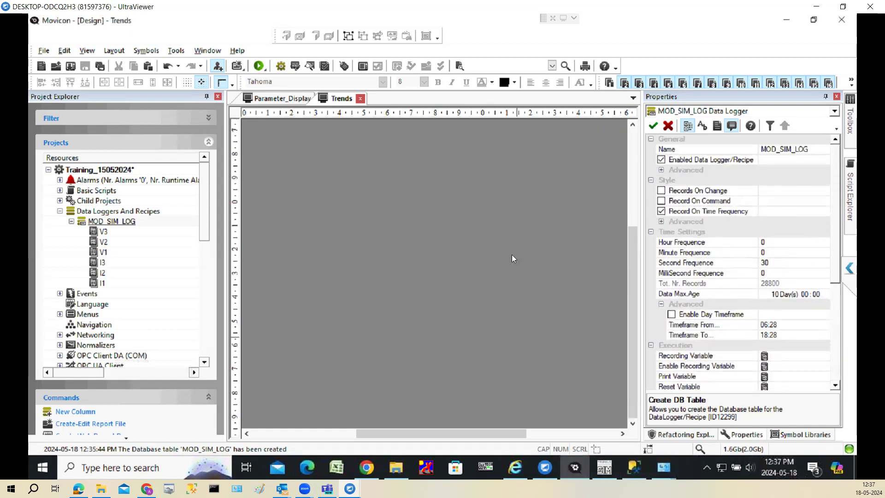
Review the Training_15052024 project's ODBC connection parameters and accept them as they are
left_click(111, 169)
left_click(111, 170)
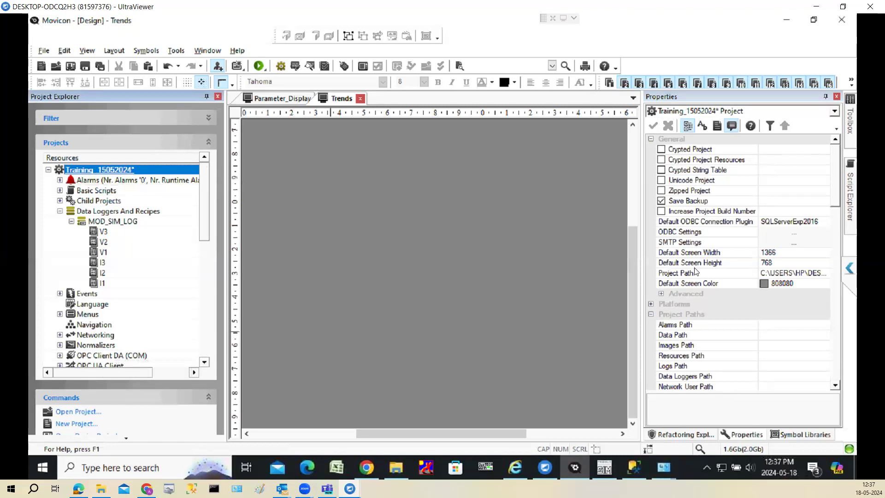
double_click(779, 232)
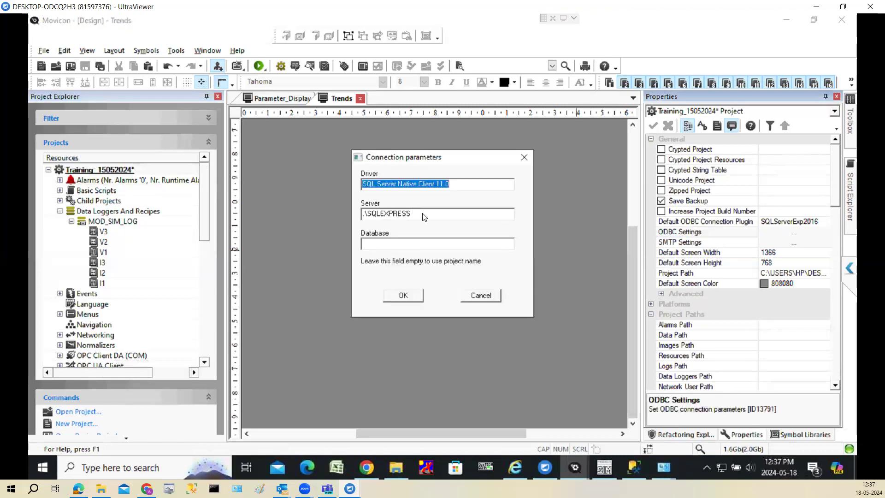
key("Tab")
left_click(404, 297)
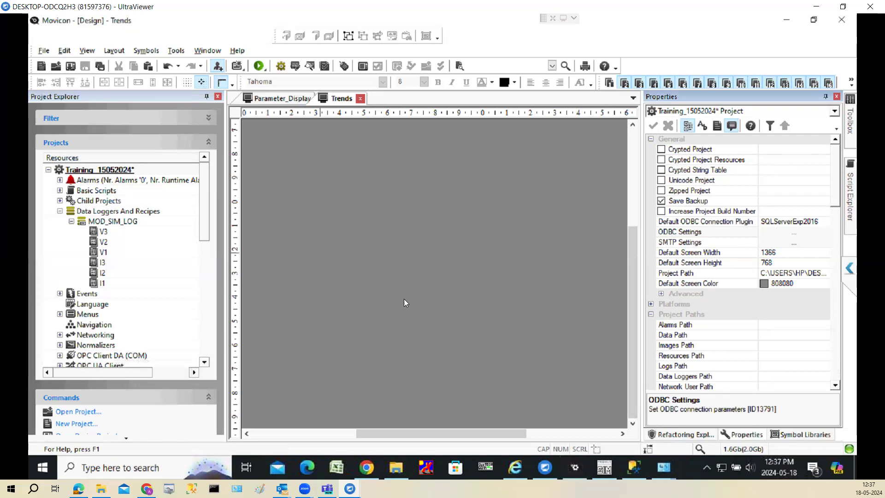
Examine the Alarms, Drivers and System table settings in the project's historical log options
scroll(837, 200, "down", 10)
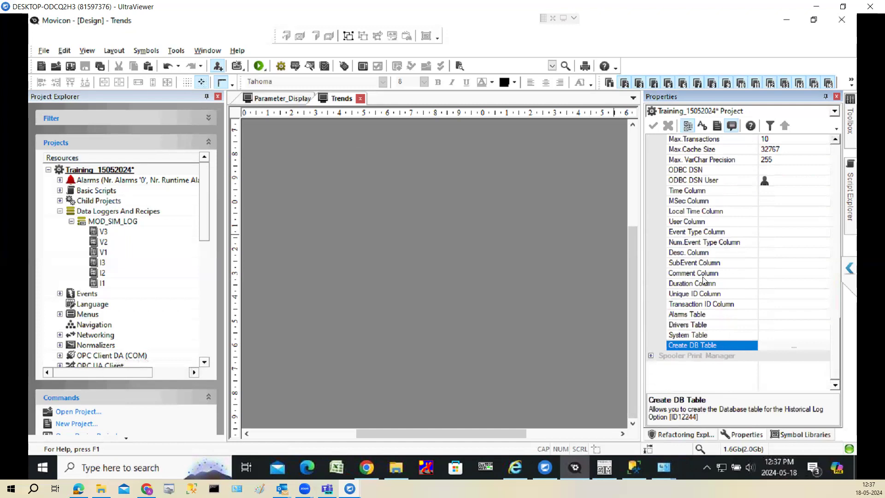
left_click(702, 313)
left_click(700, 325)
left_click(696, 335)
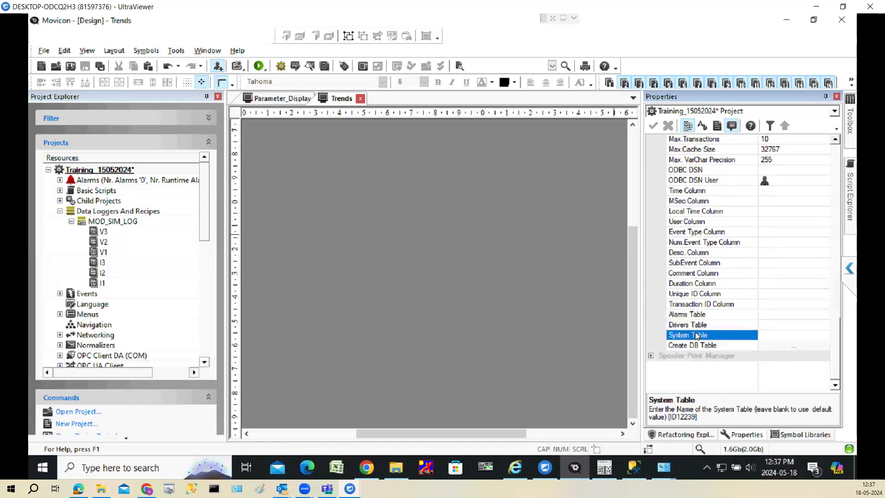
Inspect the ODBC DSN setting of the MOD_SIM_LOG data logger
left_click(115, 211)
left_click(111, 222)
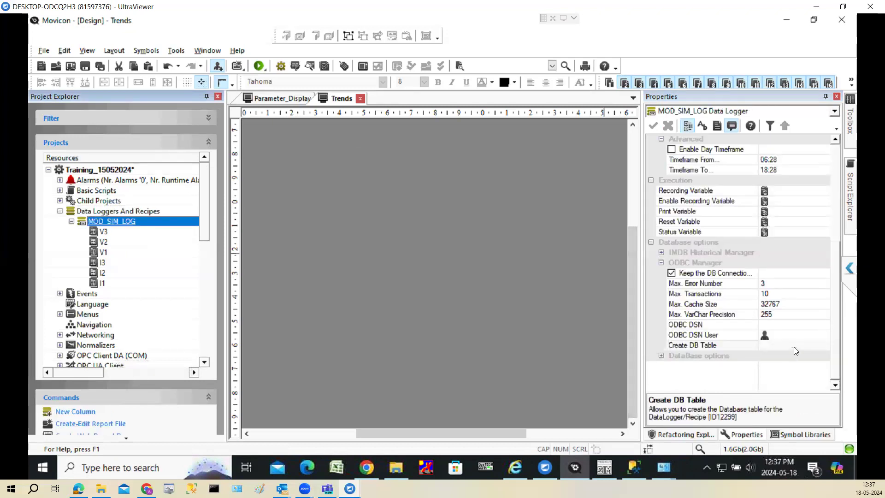
left_click(768, 326)
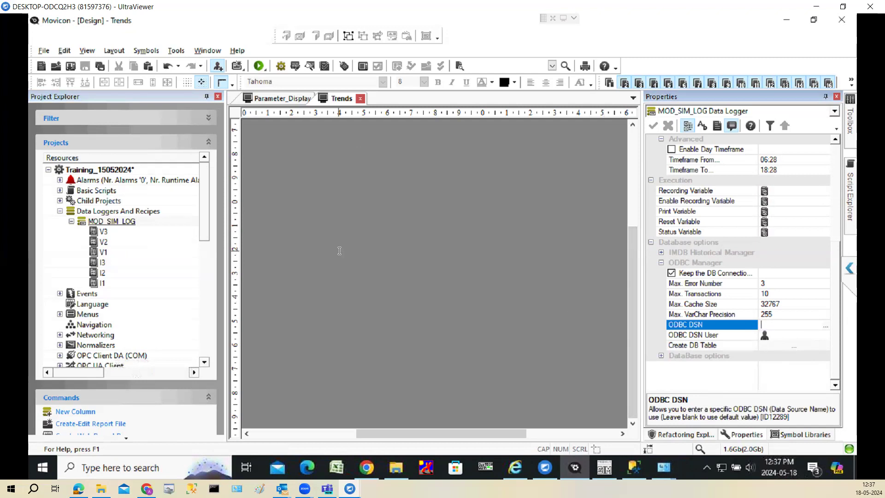
Save the Training_15052024 project and start it in runtime
left_click(101, 67)
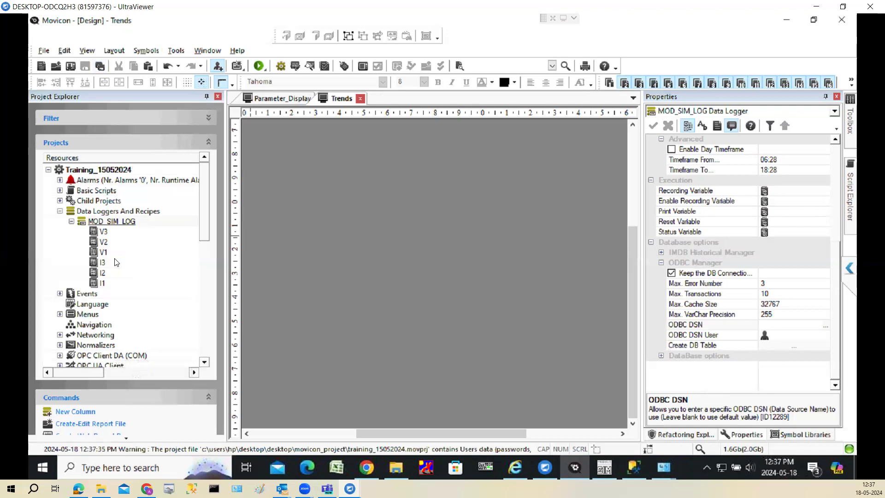
left_click(133, 221)
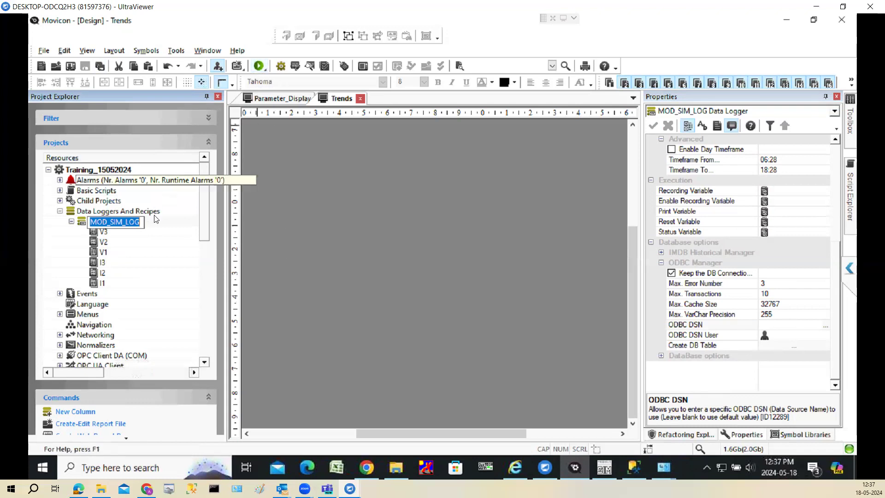
left_click(152, 231)
left_click(258, 66)
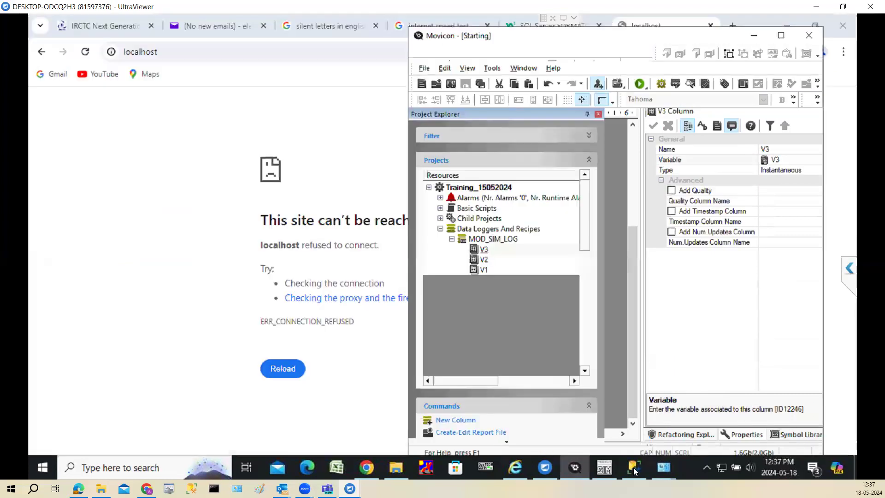
Switch to SQL Server Management Studio and refresh the tables of the Training_15052024 database
mouse_move(634, 470)
left_click(607, 470)
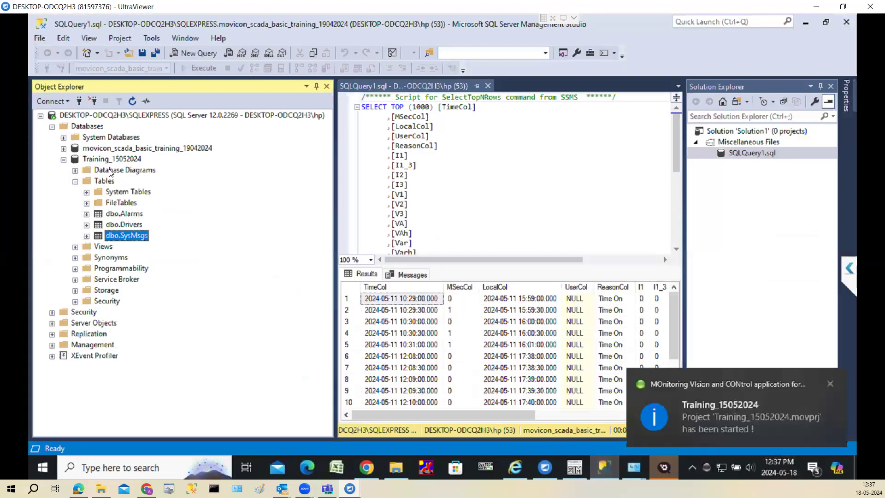
left_click(105, 180)
right_click(105, 181)
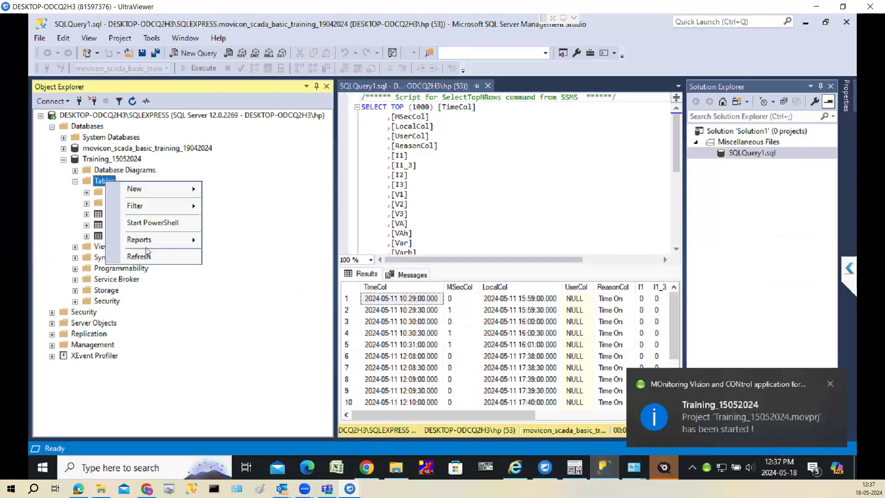
left_click(152, 259)
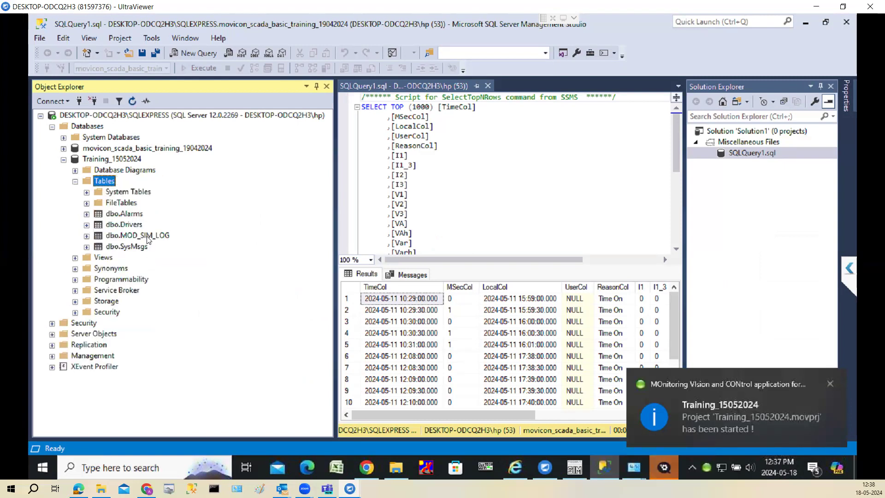
Query the top 1000 rows of dbo.MOD_SIM_LOG, re-run the query and examine the logged current and voltage values
left_click(147, 236)
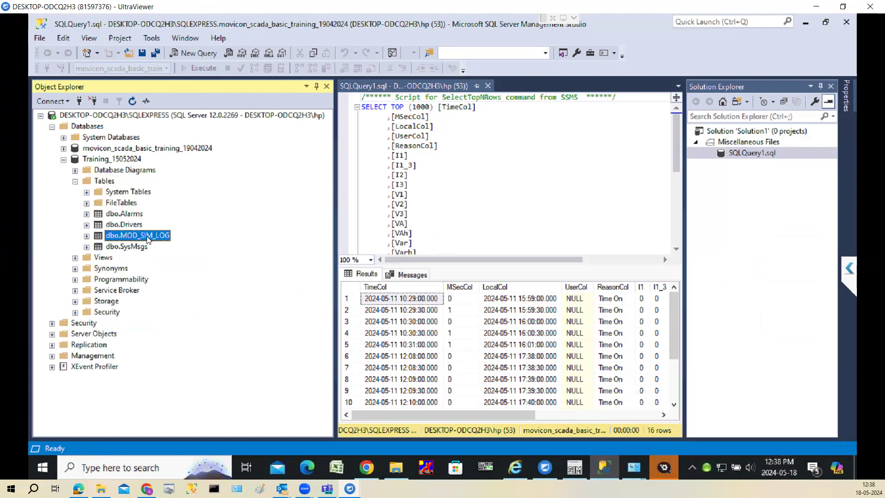
right_click(148, 237)
left_click(198, 244)
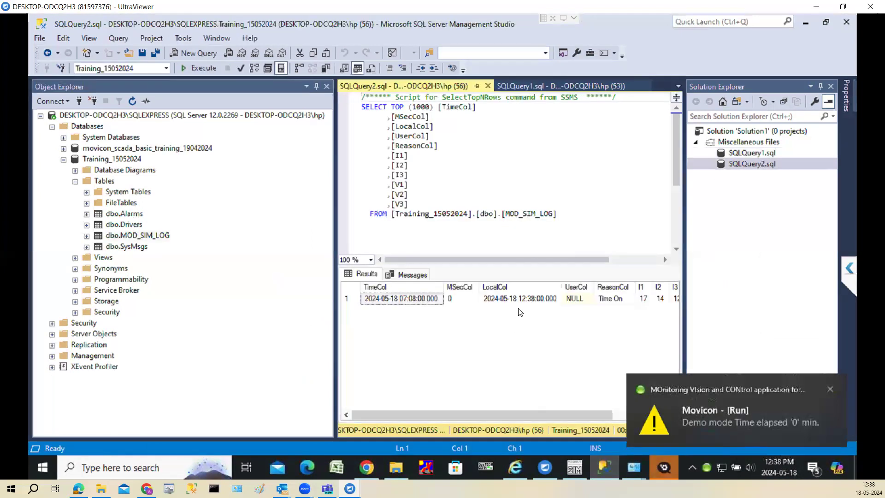
left_click(544, 301)
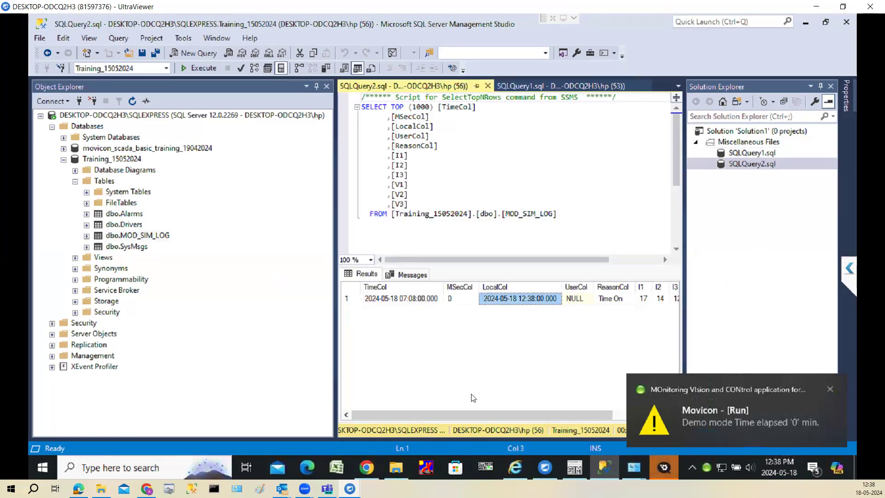
left_click(198, 67)
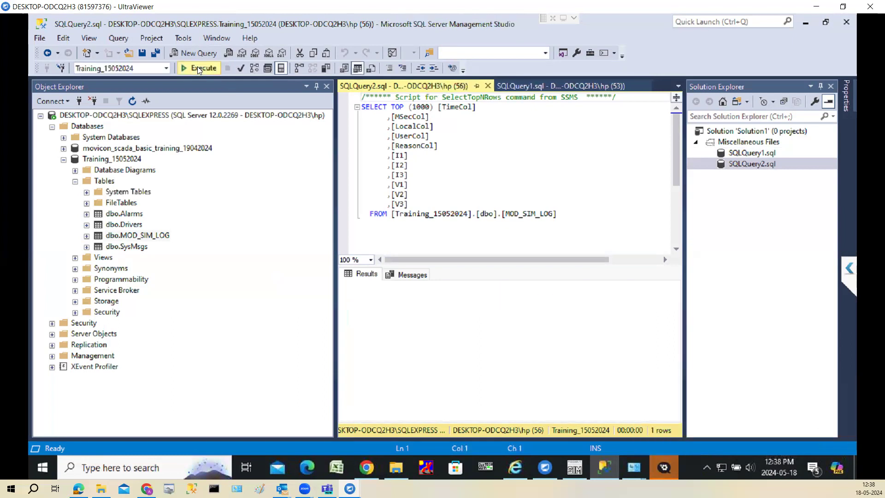
left_click_drag(527, 418, 638, 409)
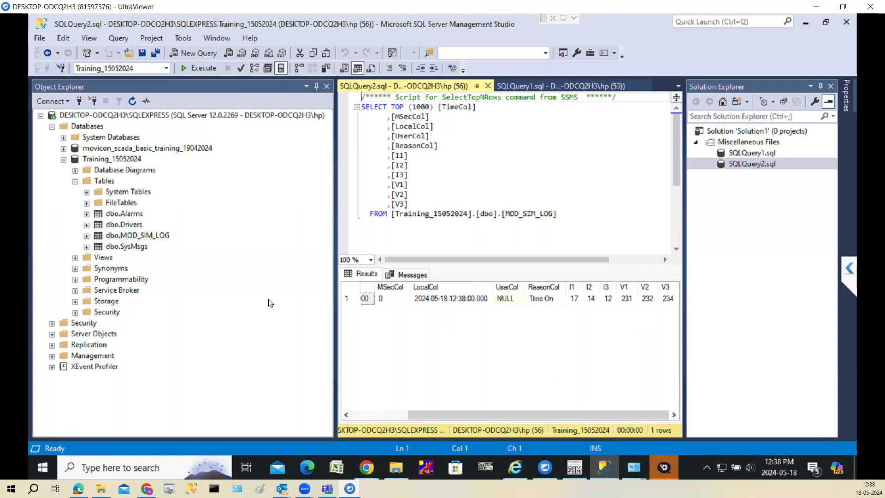
left_click(196, 68)
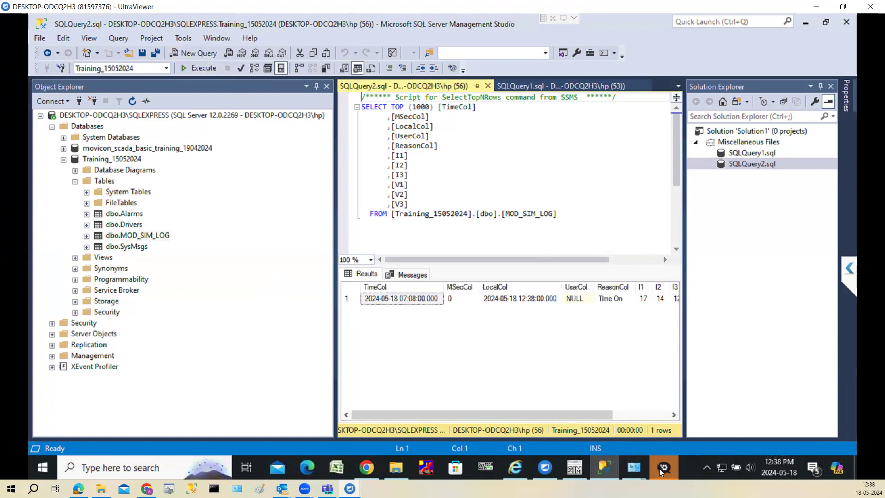
Switch back to Movicon and stop the running project
left_click(659, 469)
left_click(568, 319)
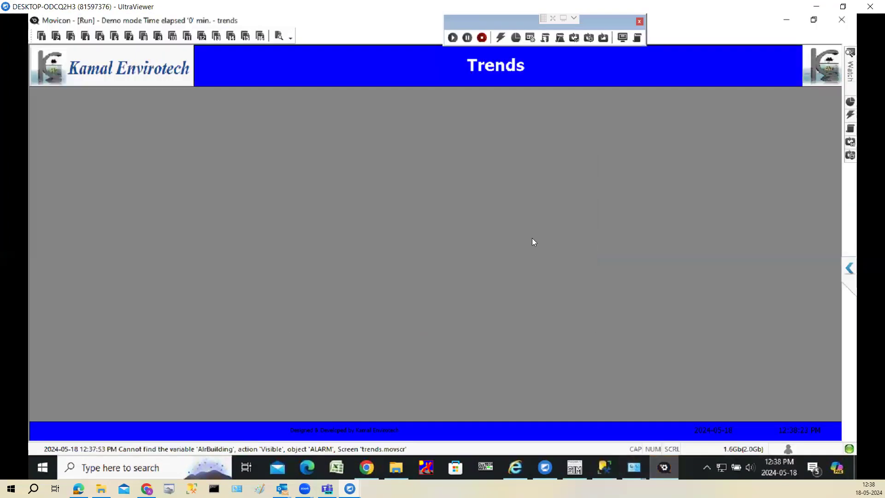
left_click(482, 38)
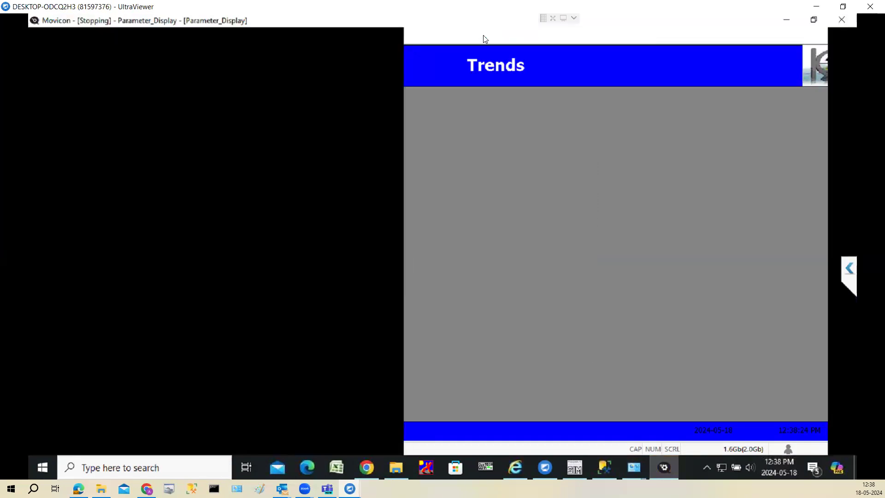
Select the Trends screen in the project resources and set its design zoom to 50%
left_click_drag(201, 217, 199, 332)
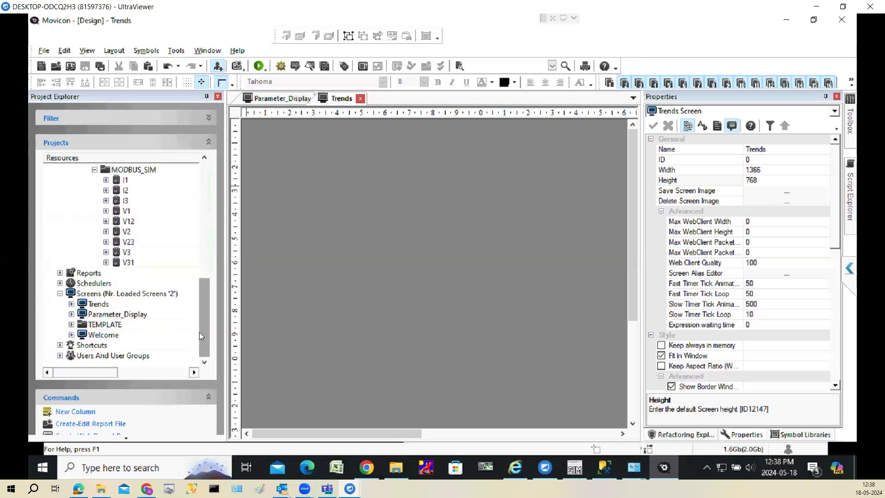
left_click(114, 306)
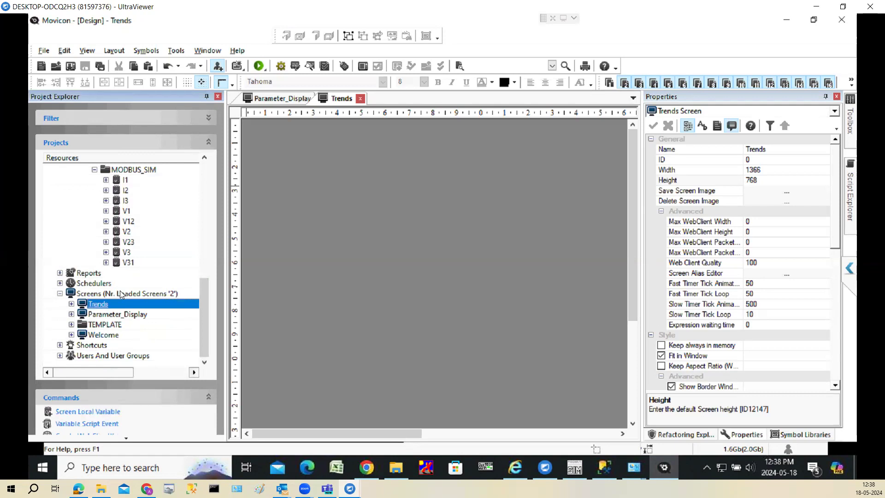
left_click(120, 293)
left_click(106, 305)
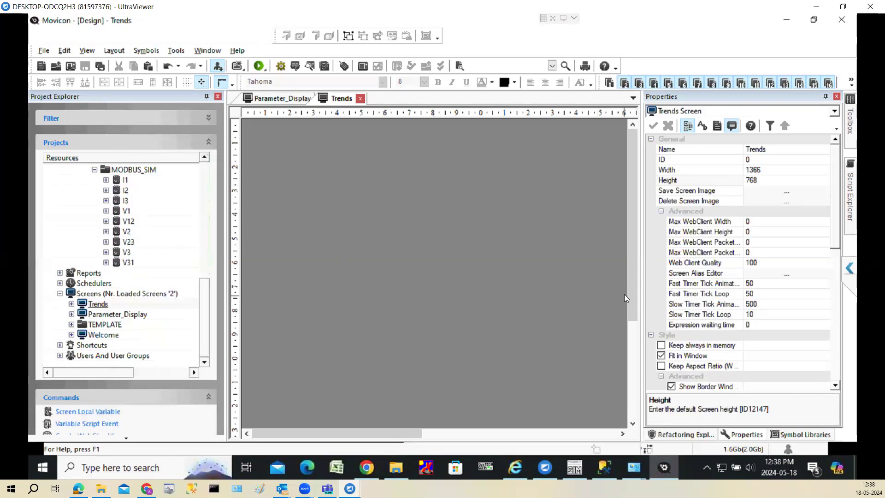
scroll(632, 375, "down", 2)
left_click_drag(632, 374, 632, 207)
left_click(814, 19)
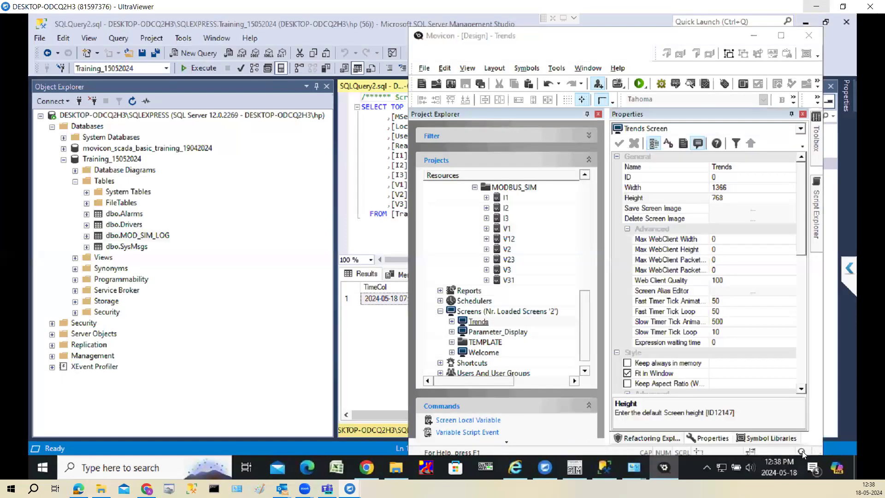
left_click(802, 451)
left_click(627, 280)
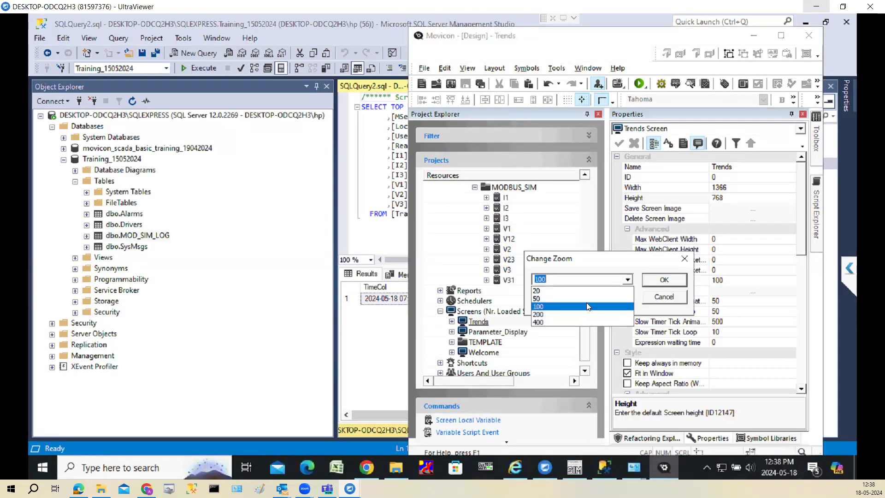
left_click(544, 309)
left_click(658, 285)
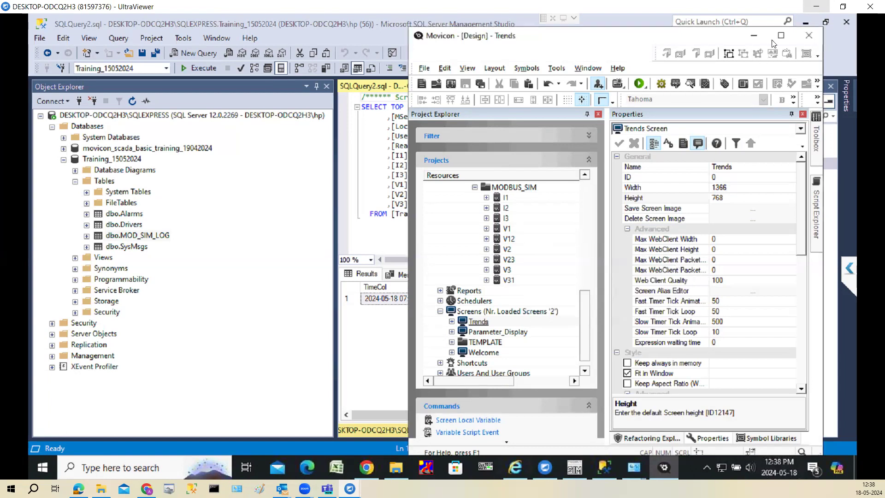
left_click(783, 38)
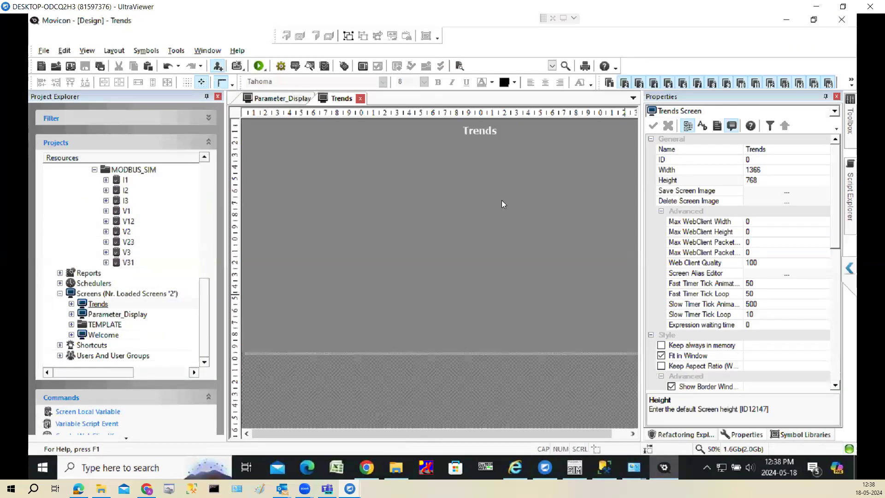
Insert a Horiz.Trend object below the Trends title at 60,100 and show the layer holding the header and footer
left_click(848, 129)
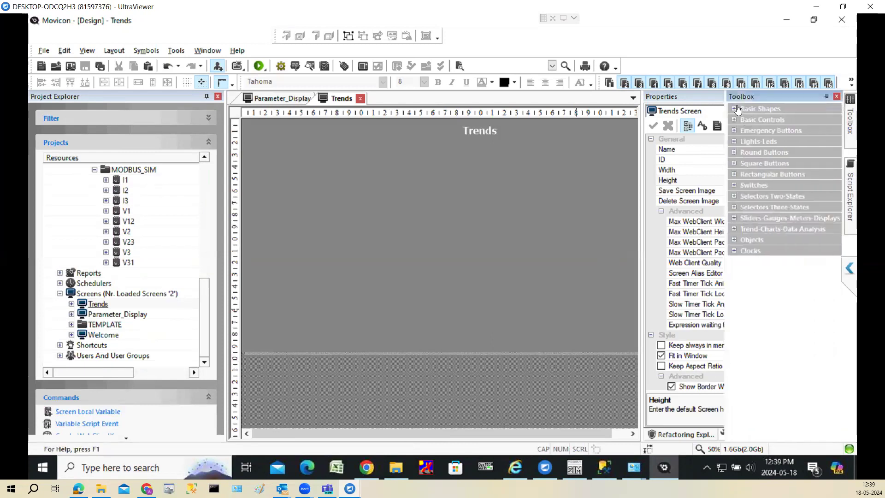
left_click(735, 240)
left_click(734, 229)
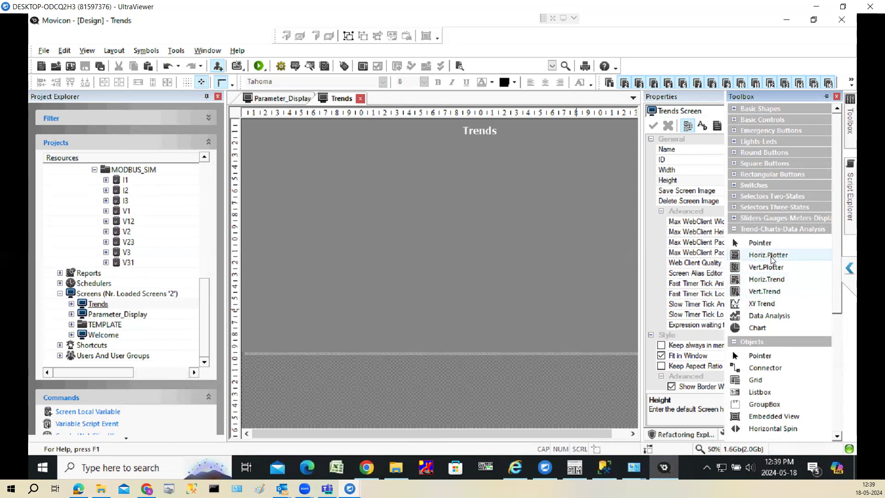
left_click(774, 283)
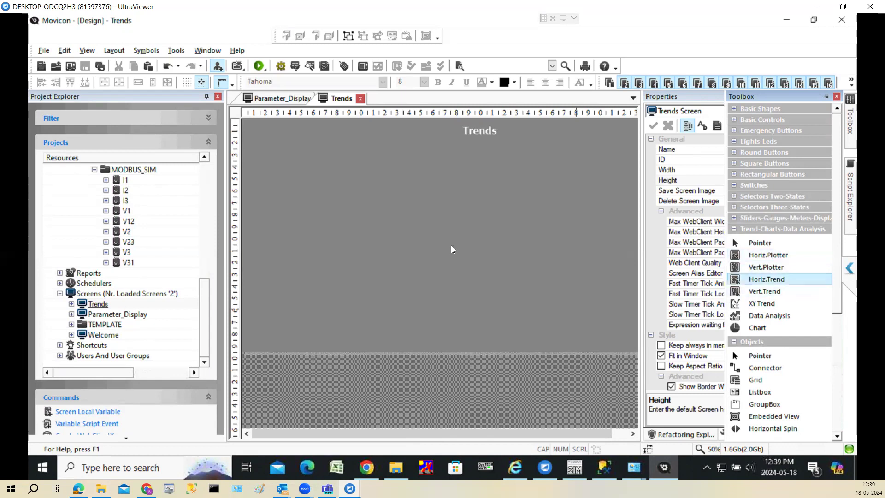
left_click(264, 156)
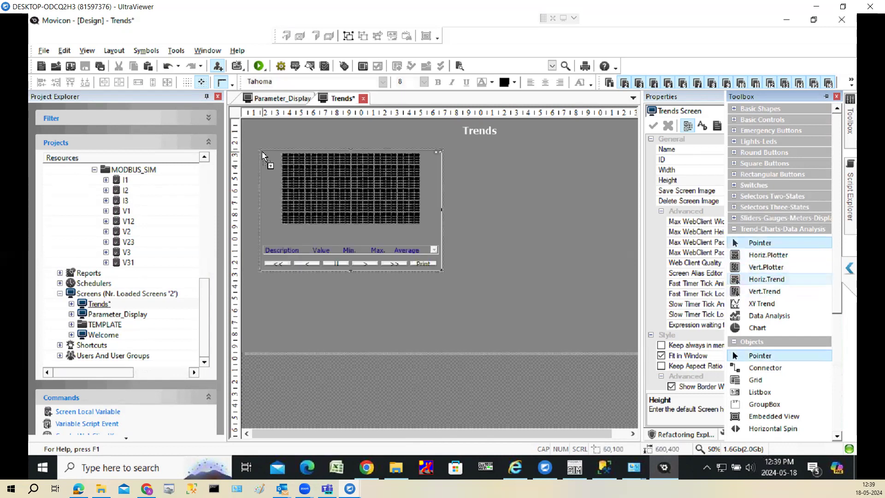
left_click(611, 84)
Move the trend object beside the screen's left edge at 10,100 and enlarge it down to just above the footer
left_click(324, 214)
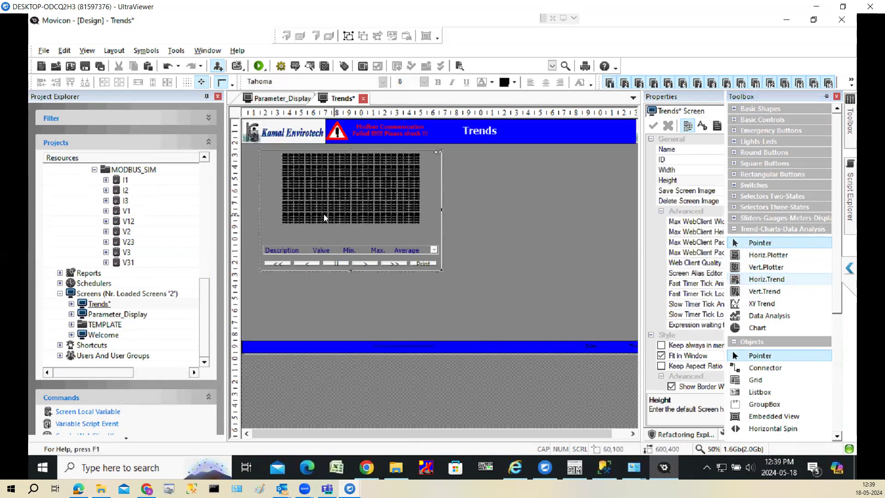
left_click_drag(341, 210, 328, 213)
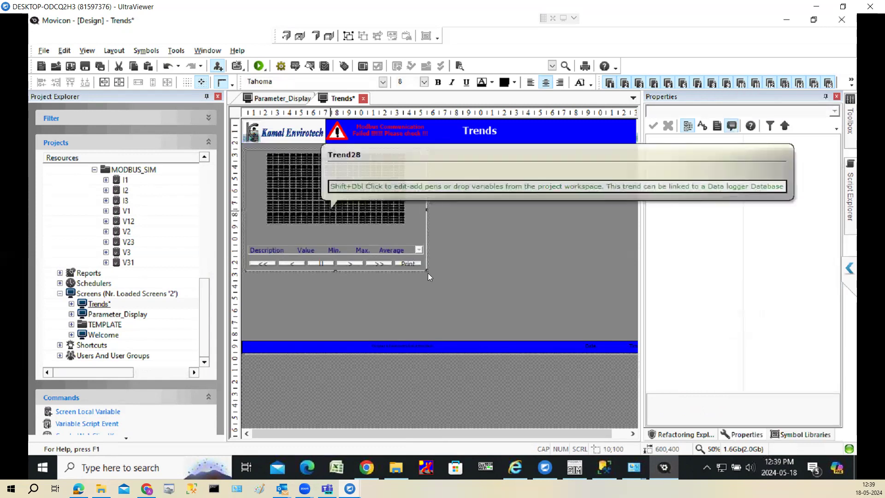
left_click_drag(426, 271, 445, 335)
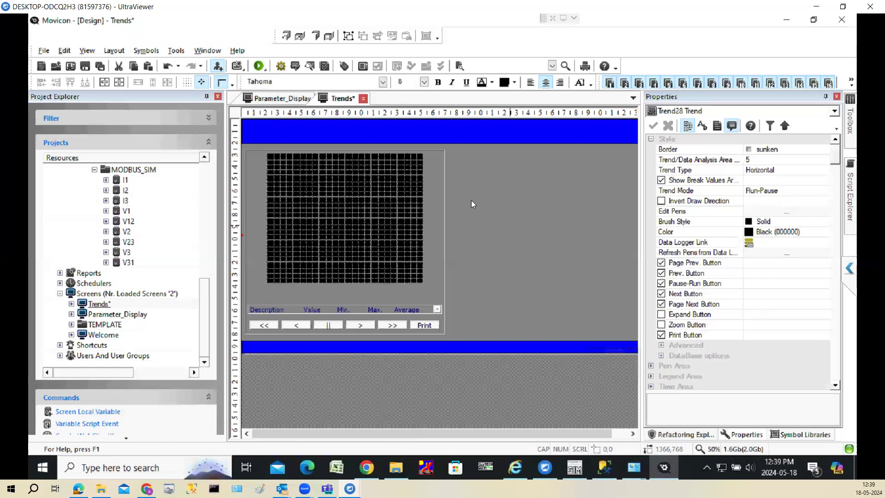
Link the trend object to the MOD_SIM_LOG data logger and clear its existing pens before linking
left_click(367, 228)
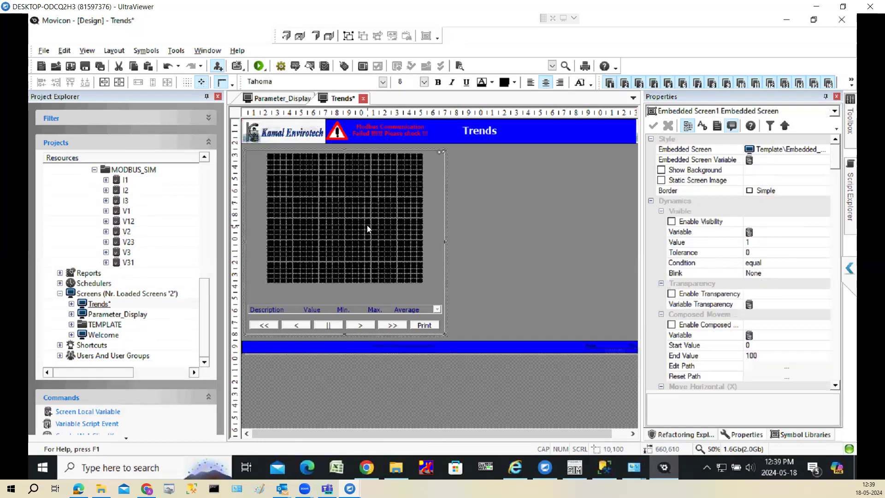
left_click(367, 228)
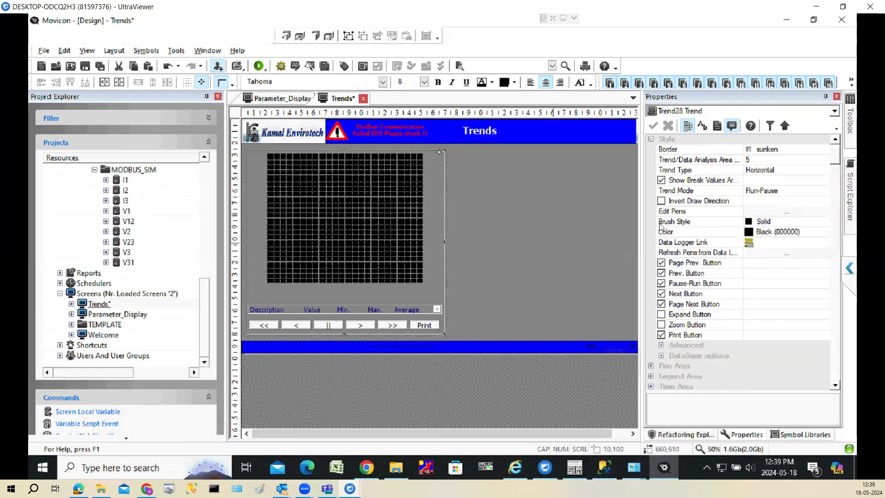
left_click(695, 243)
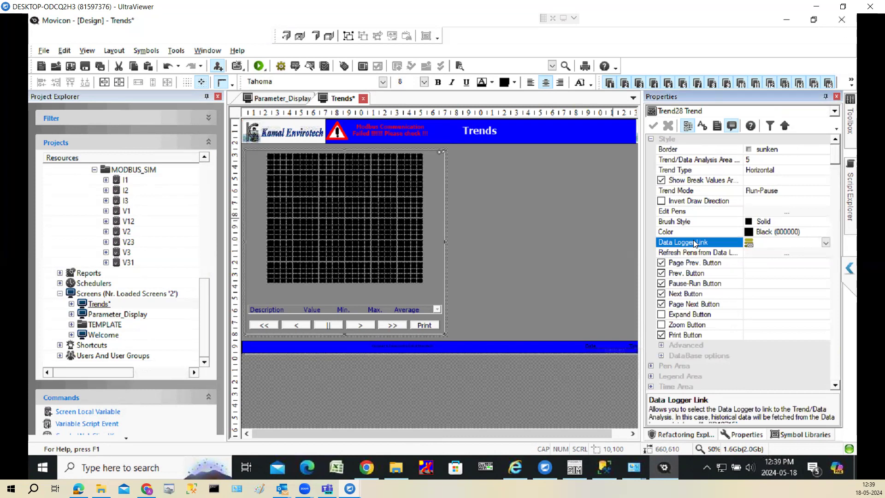
left_click(826, 243)
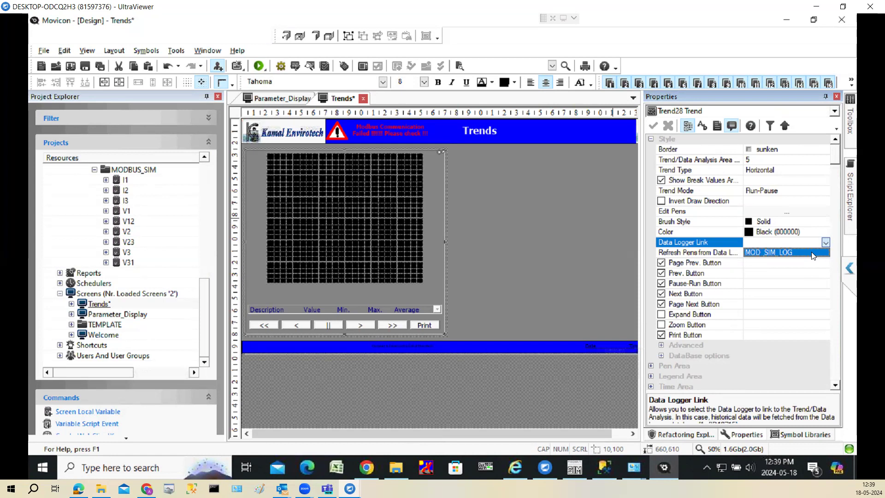
left_click(813, 255)
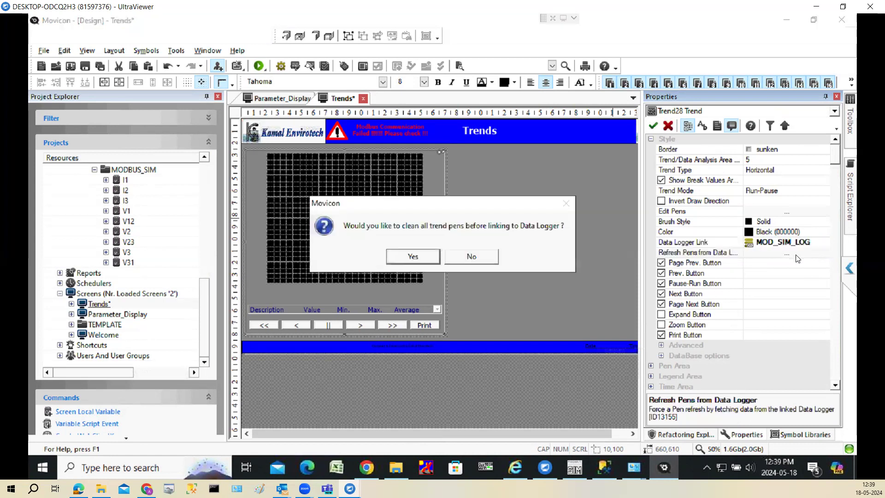
left_click(423, 255)
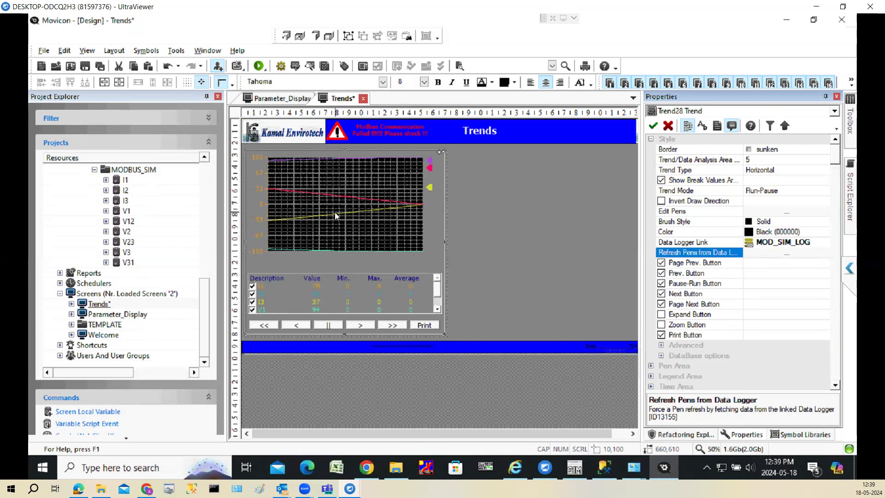
Open the trend's pens for editing and give pen I1 a fixed scale from 0 to 50 with Auto Scale Pen disabled
left_click(786, 213)
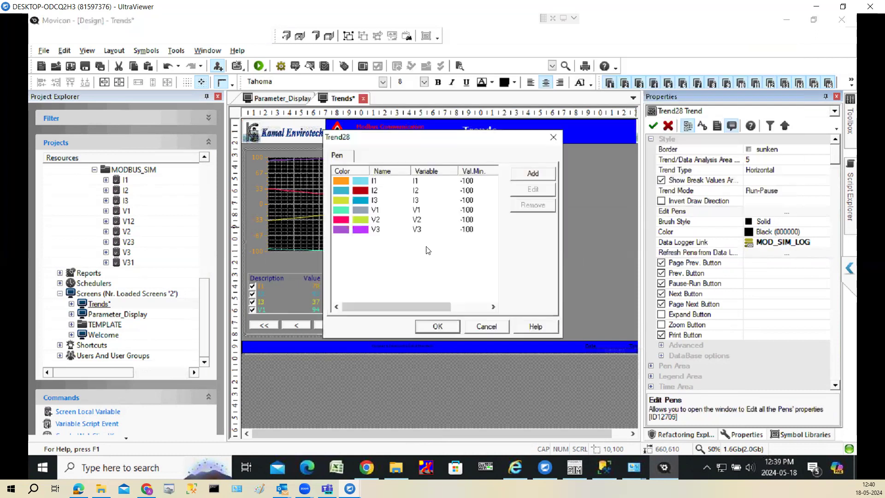
left_click(552, 174)
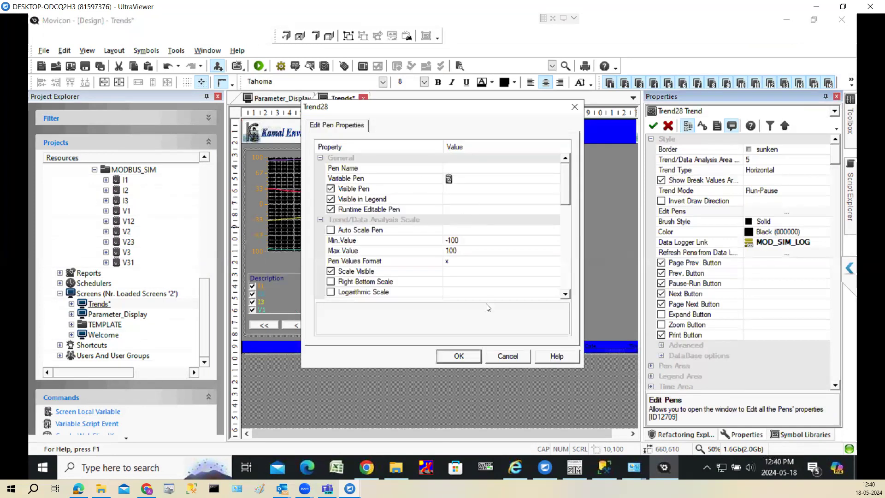
left_click(508, 356)
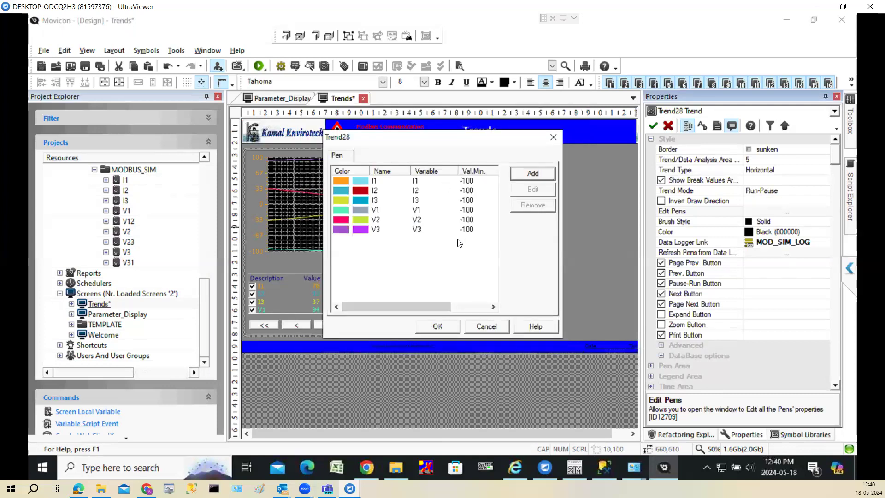
double_click(361, 184)
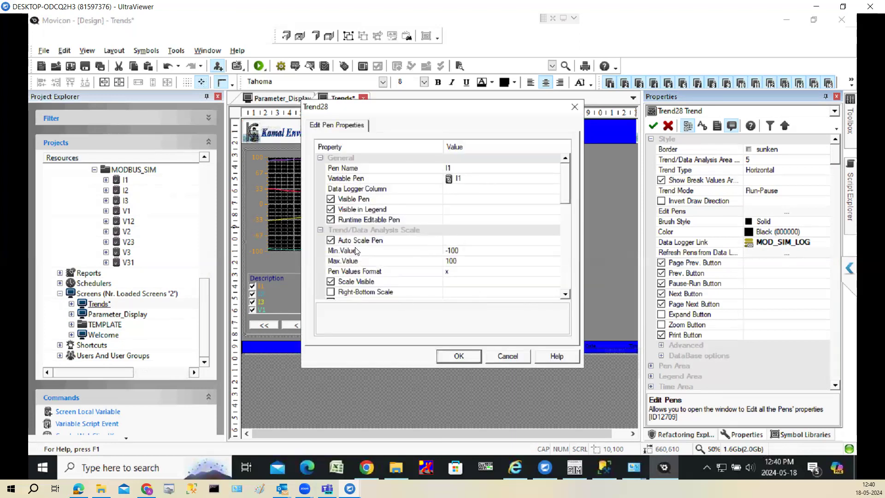
left_click(332, 241)
left_click(333, 241)
left_click(380, 253)
left_click_drag(381, 257, 380, 257)
type("0")
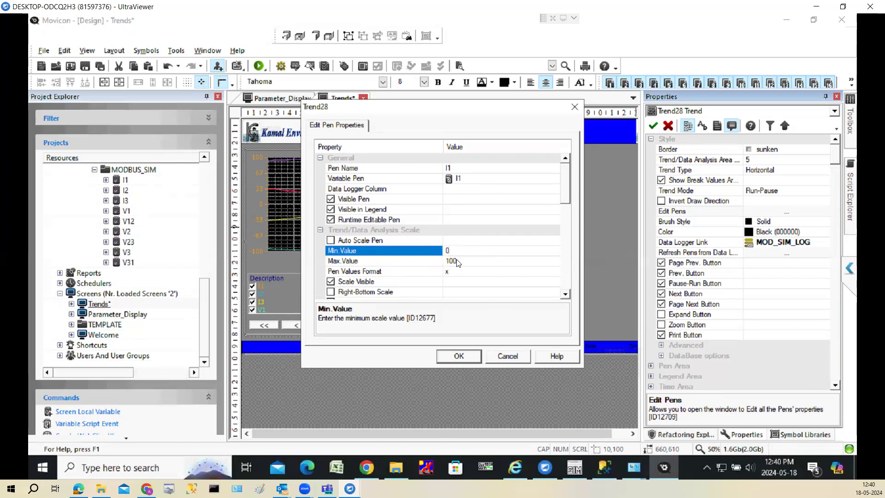
key("Tab")
type("5")
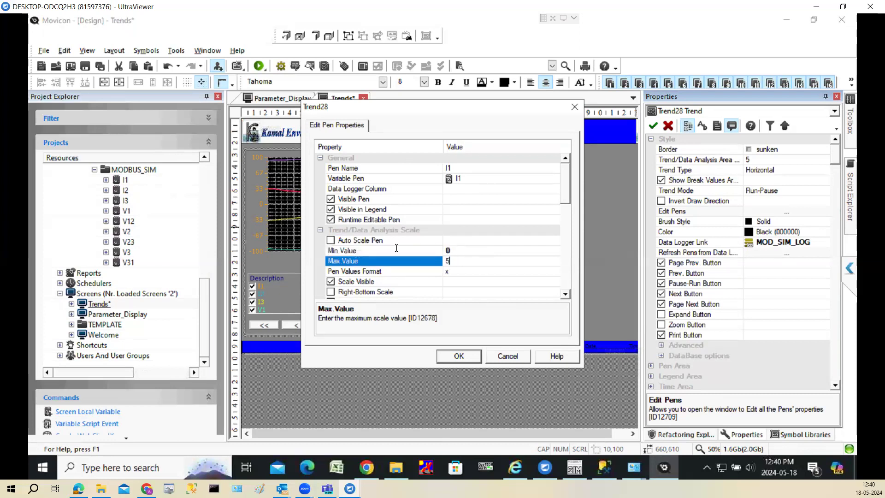
type("0")
Set the pen color of I1 to Red (ff0000) and accept the pen's properties
left_click_drag(567, 187, 567, 223)
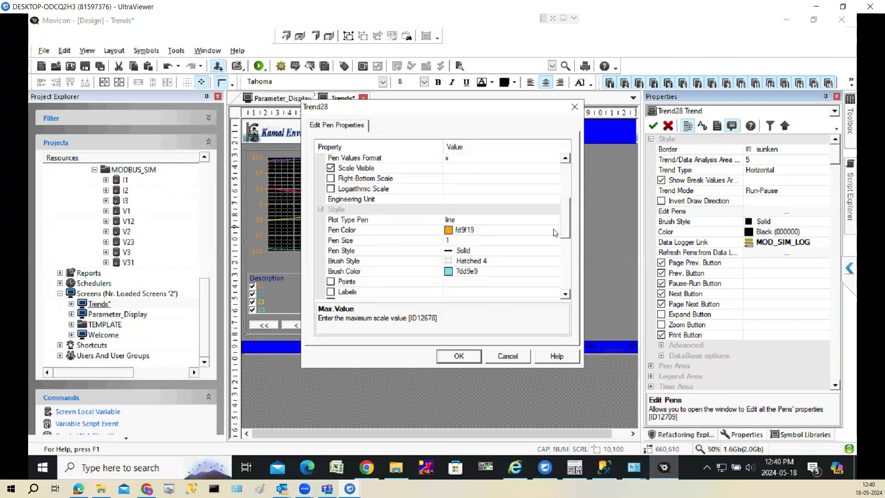
left_click(557, 229)
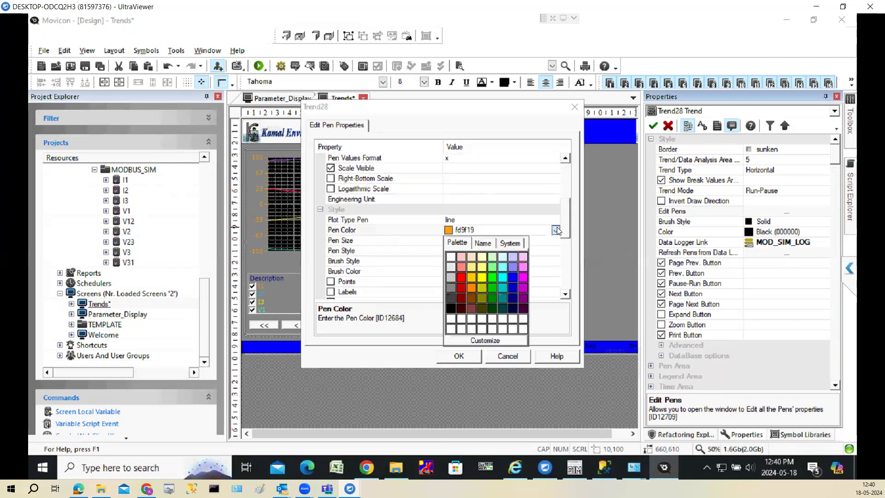
left_click(462, 277)
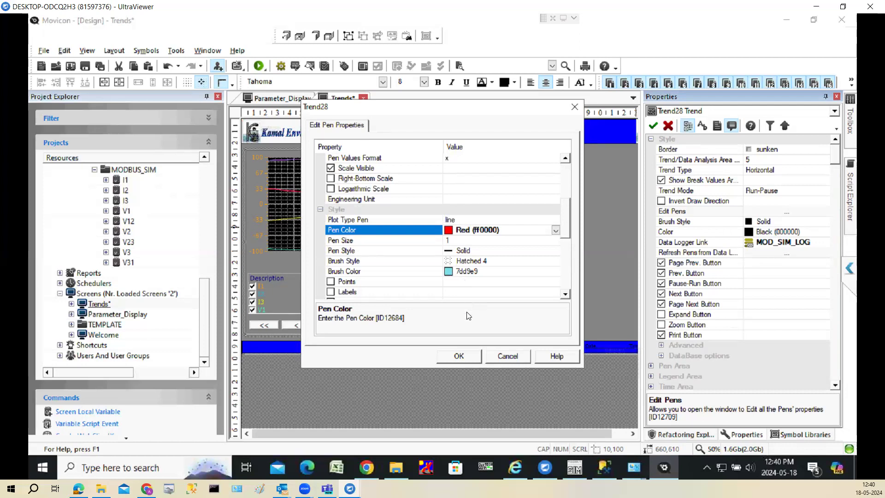
left_click(454, 358)
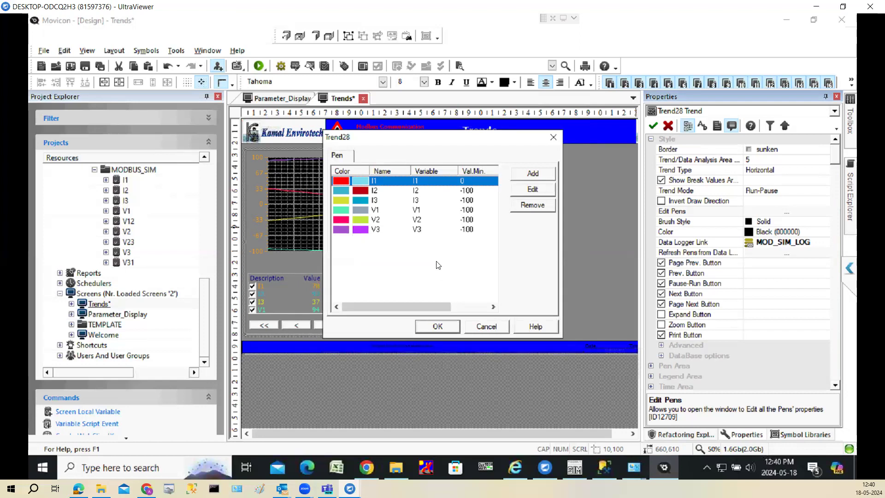
Disable Auto Scale Pen for pen I2 and set its scale from 0 to 50
double_click(385, 190)
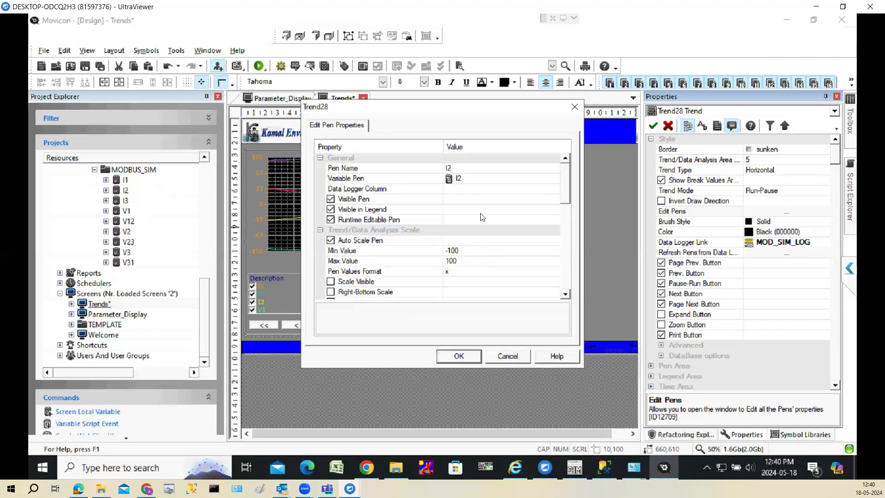
left_click(331, 240)
left_click(397, 249)
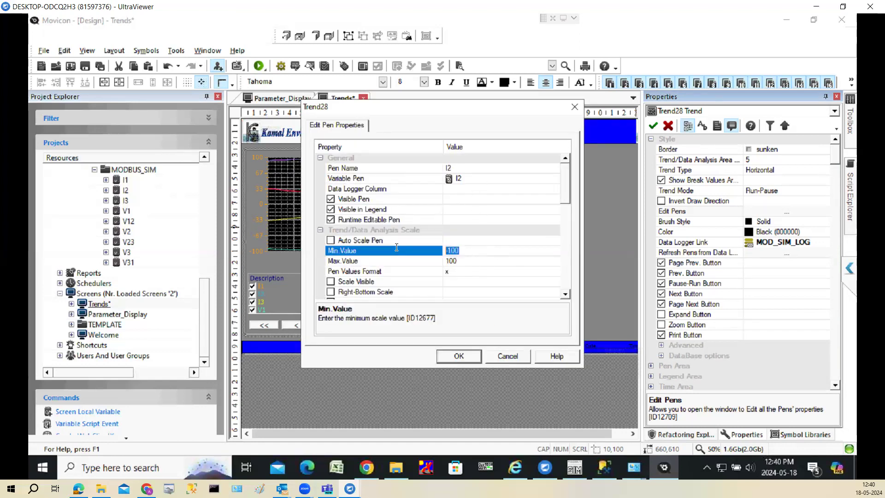
type("0")
left_click(413, 261)
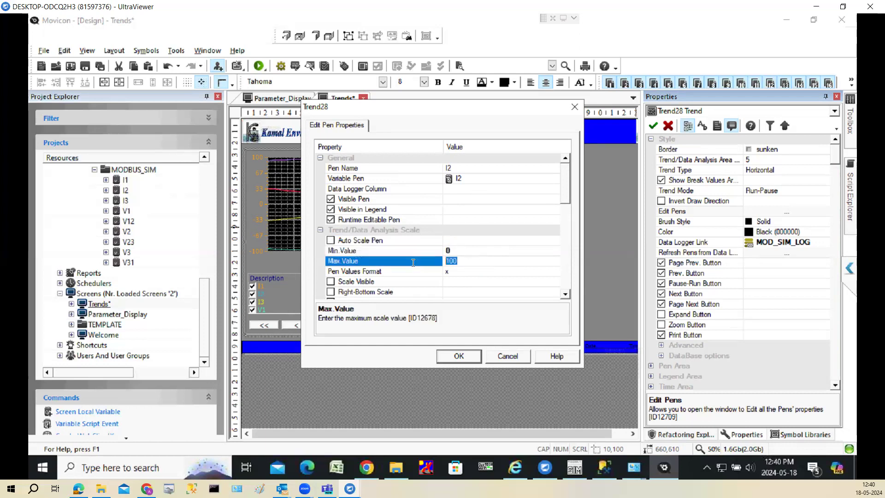
type("50")
left_click(458, 276)
type("x.x")
key("BackSpace")
key("BackSpace")
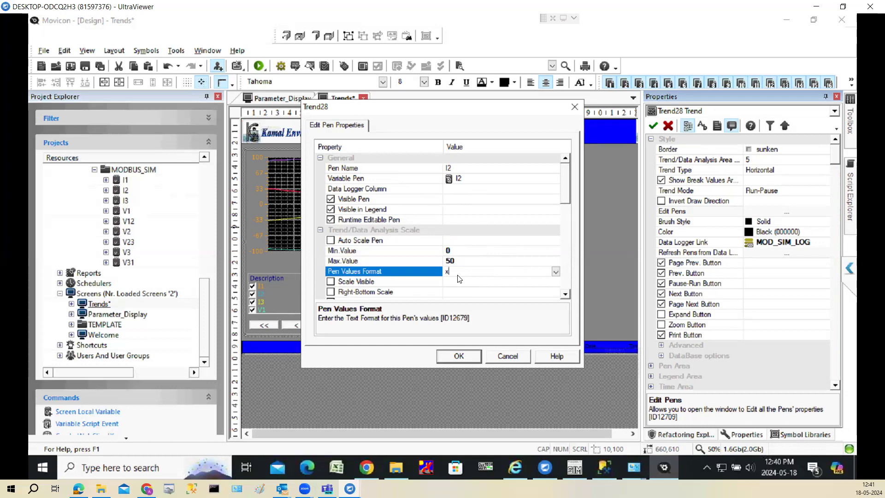
Set the pen color of I2 to yellow and accept the pen's properties
left_click_drag(567, 199, 568, 235)
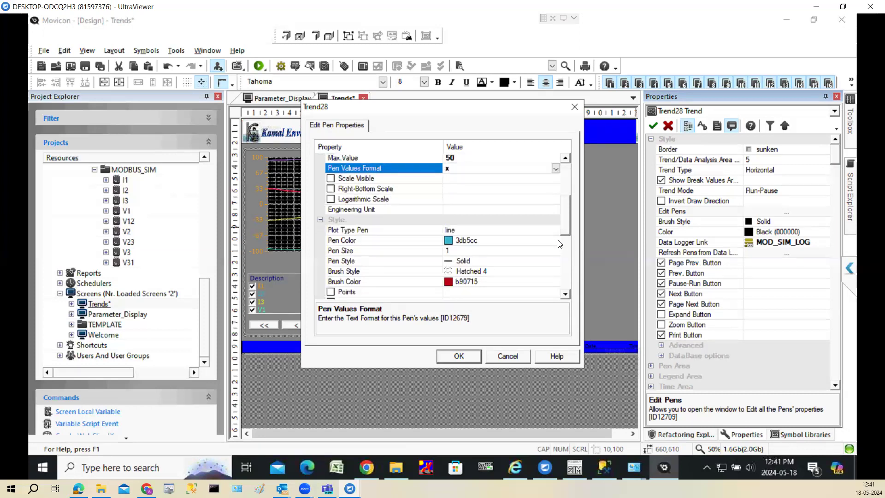
left_click(557, 242)
left_click(481, 286)
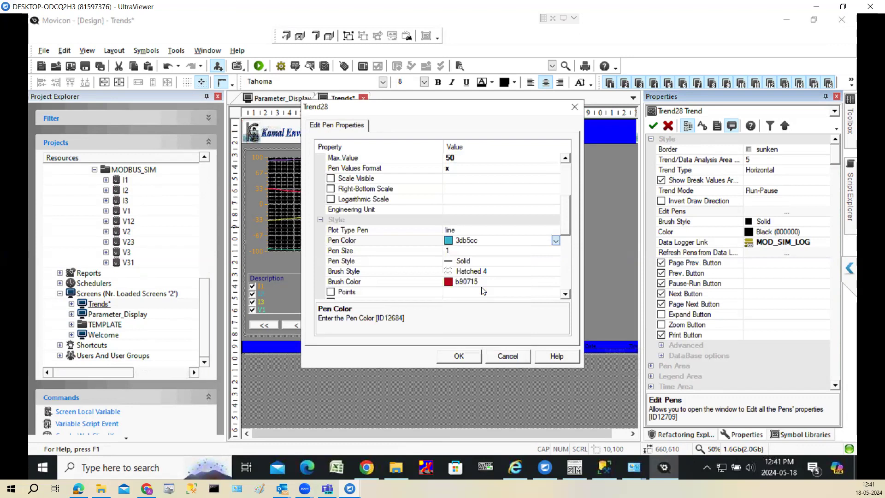
left_click(452, 360)
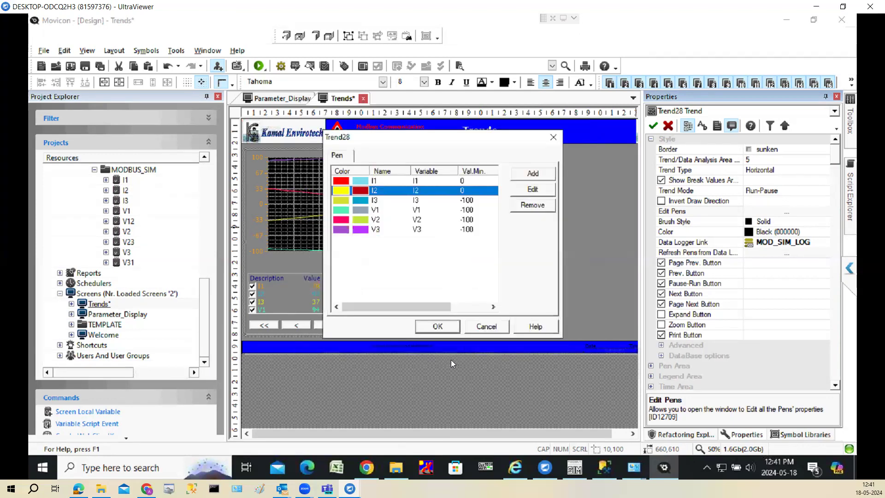
Set pen I3's scale from 0 to 50, make the scale visible and disable Auto Scale Pen
double_click(372, 201)
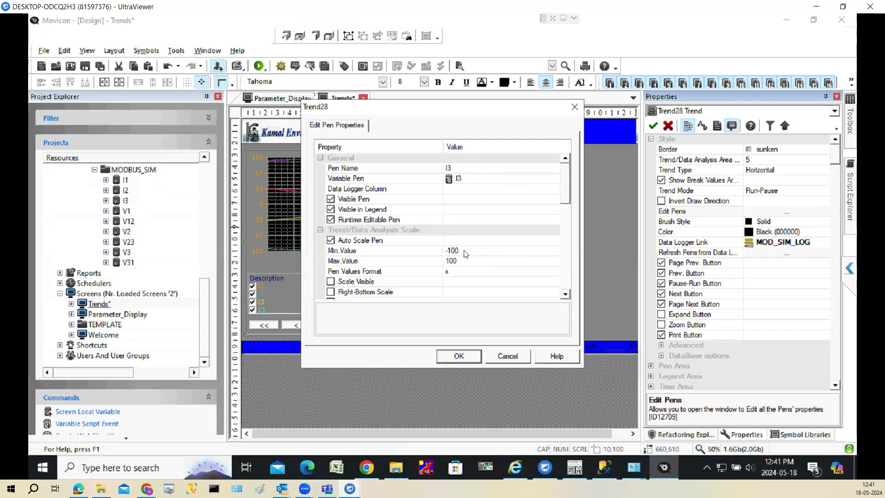
left_click(372, 254)
type("0")
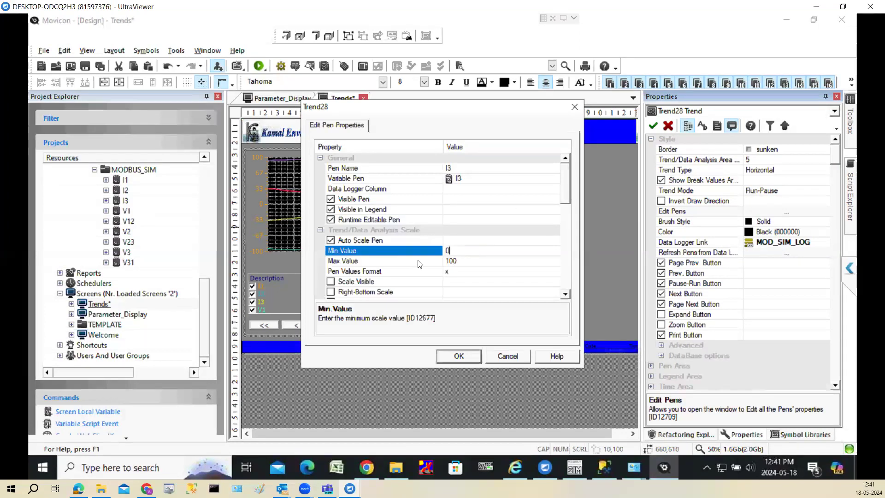
left_click(397, 261)
type("50")
left_click(337, 242)
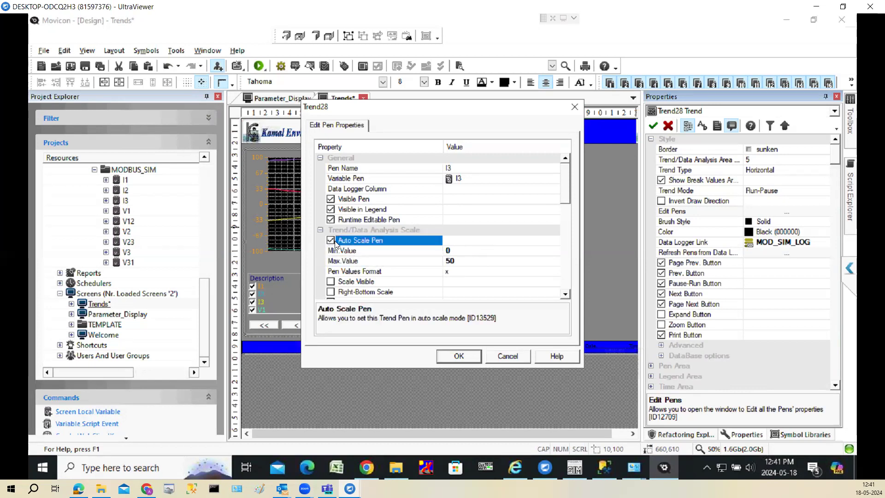
left_click(331, 283)
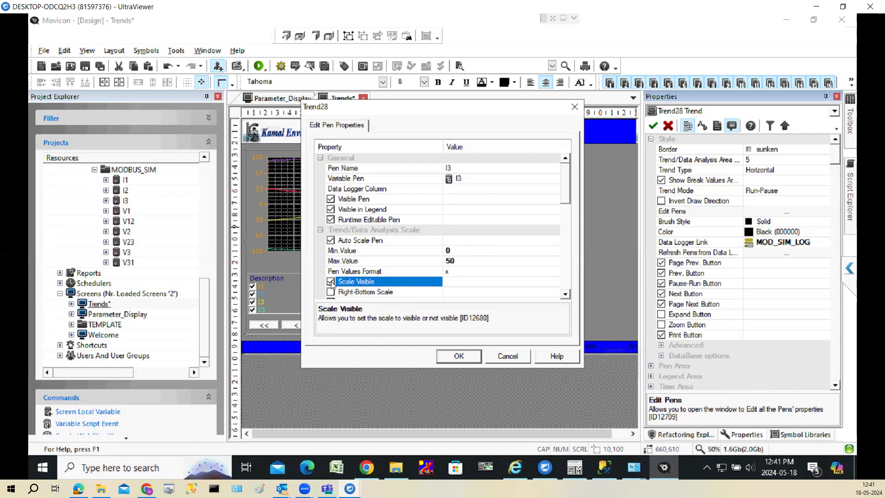
left_click_drag(566, 196, 521, 208)
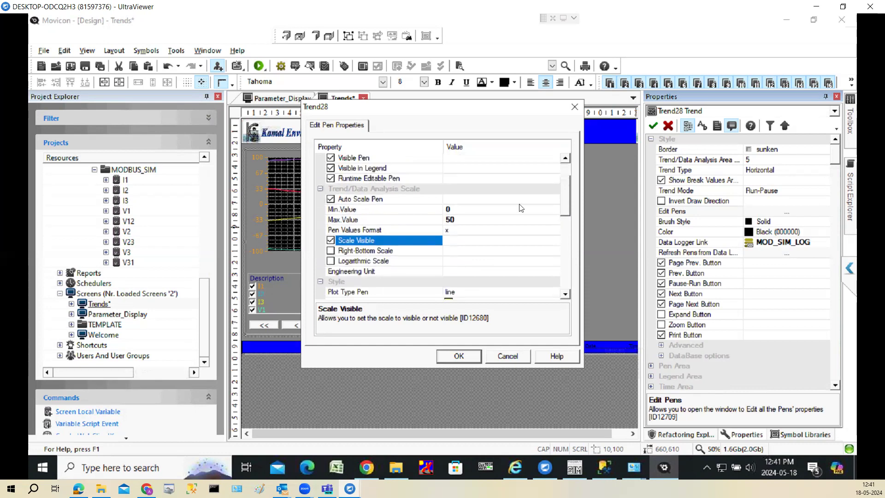
left_click(331, 198)
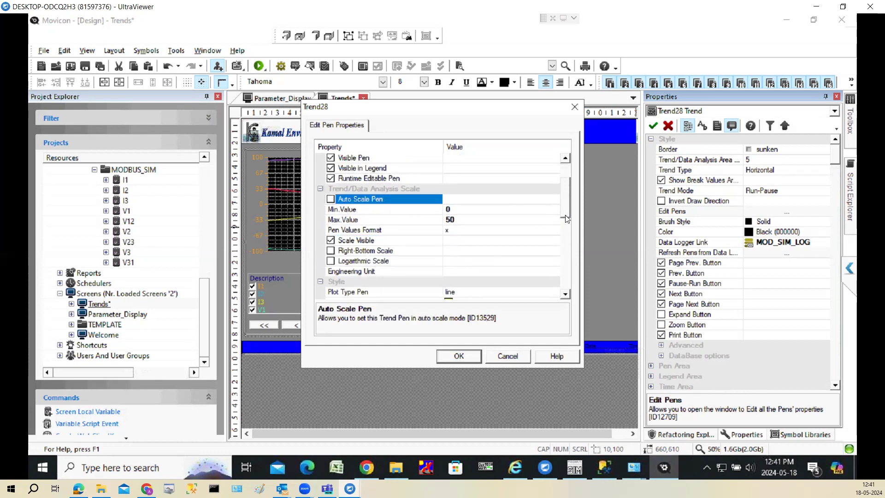
Set the pen color of I3 to Blue (0000ff) and accept the pen's properties
scroll(566, 219, "down", 2)
left_click(556, 229)
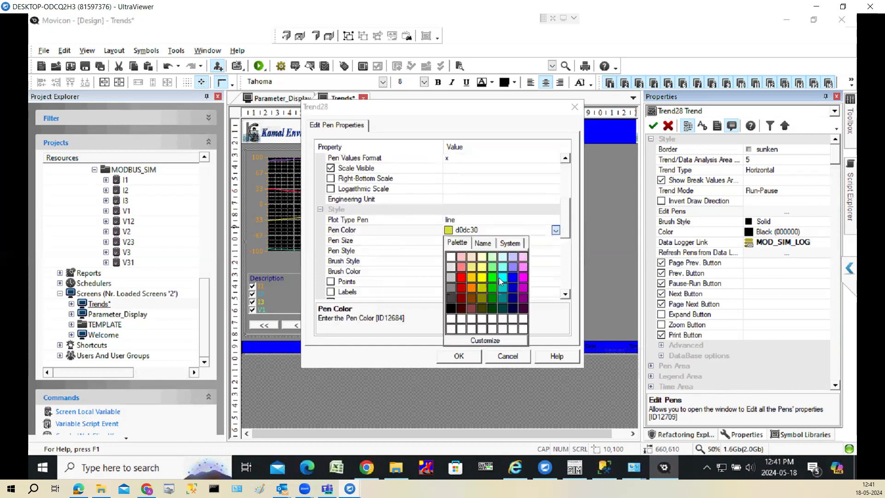
left_click(512, 276)
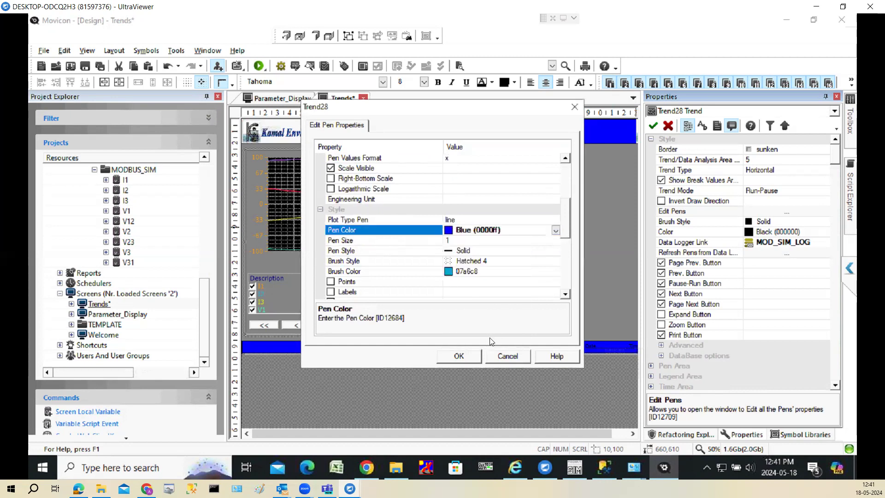
left_click(459, 356)
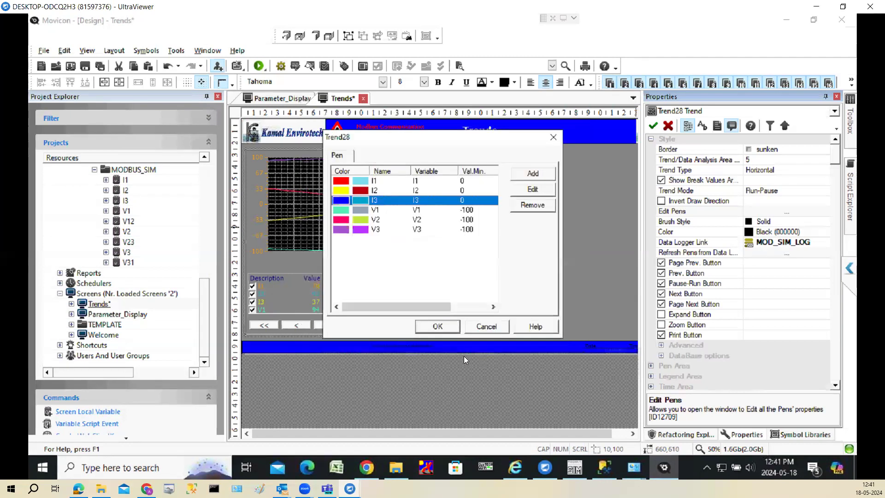
Disable Auto Scale Pen for pen V1, make its scale visible and set the range from 0 to 250
double_click(390, 211)
left_click(330, 240)
left_click(331, 281)
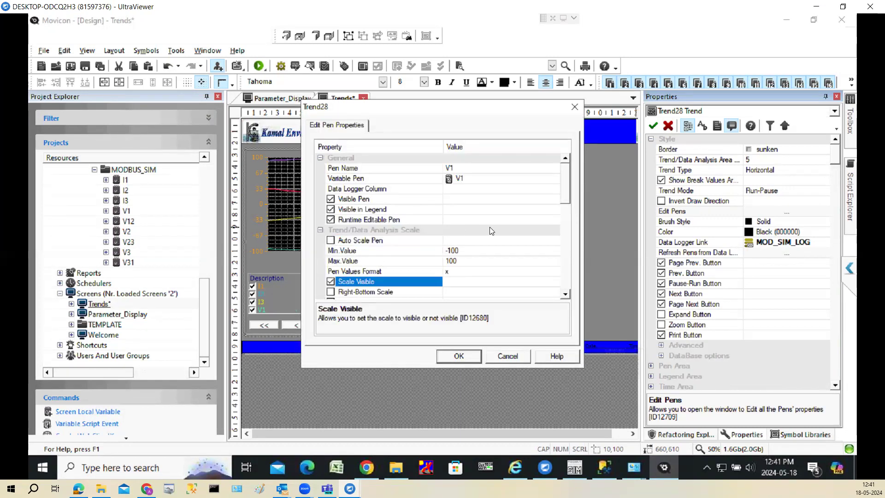
left_click(395, 250)
type("0")
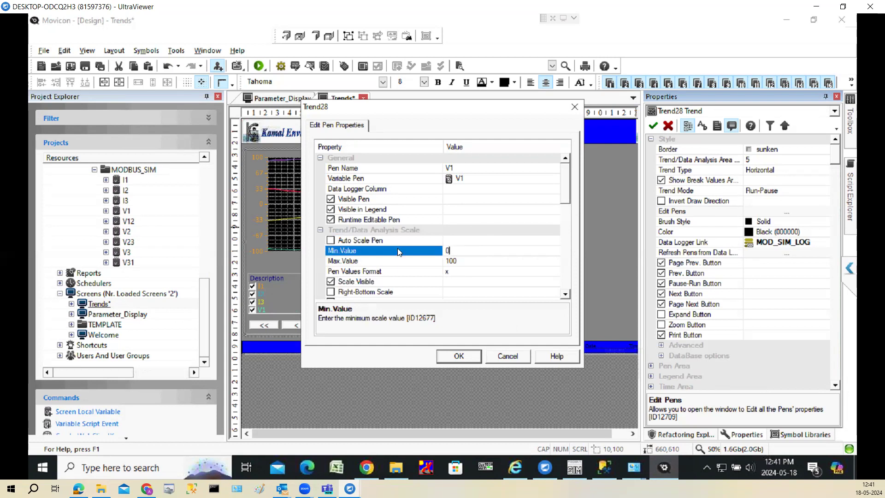
left_click(416, 261)
type("250")
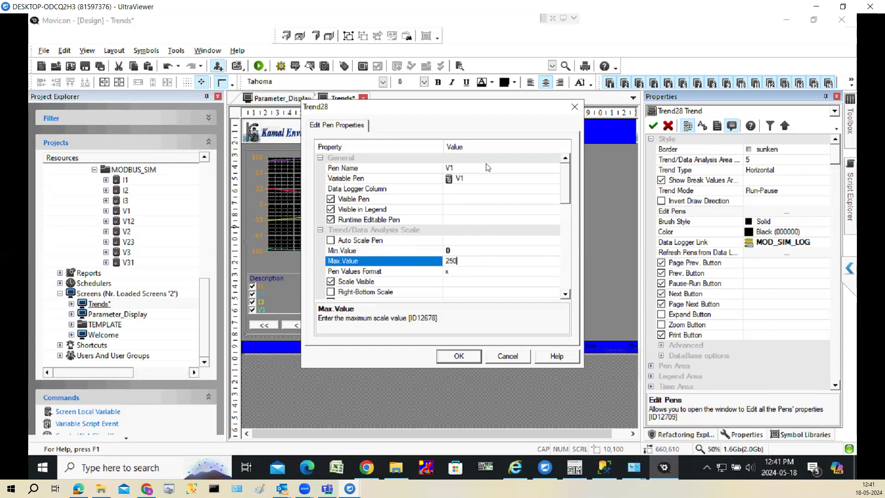
Set the pen color of V1 to Red (ff0000)
left_click_drag(564, 175, 566, 211)
left_click(501, 241)
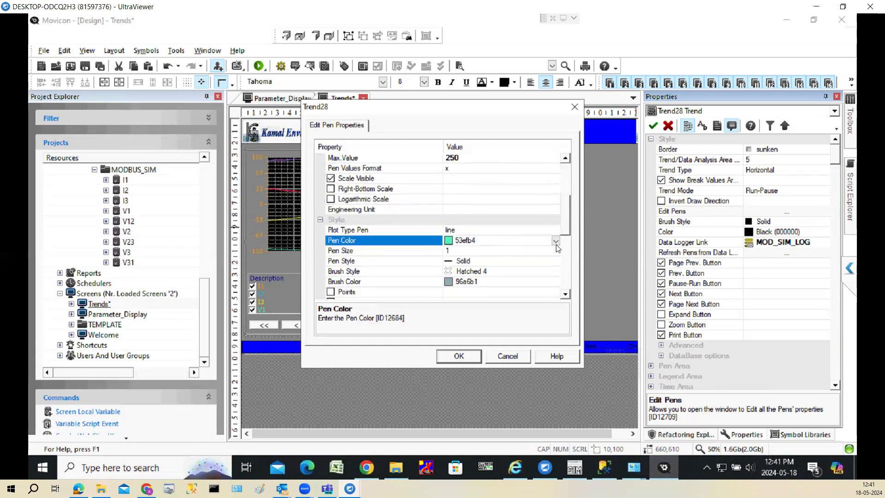
left_click(556, 244)
left_click(460, 285)
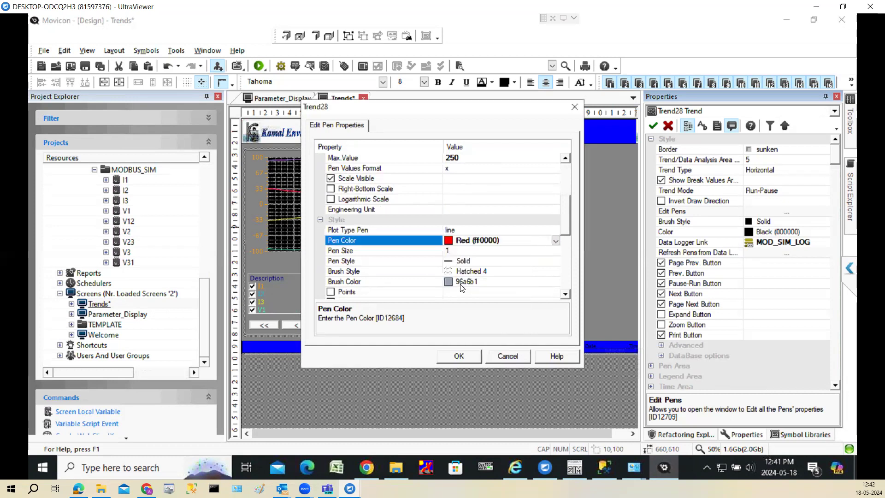
Set pen V1's size to 3 and its style to Dash, and accept the pen's properties
left_click(339, 252)
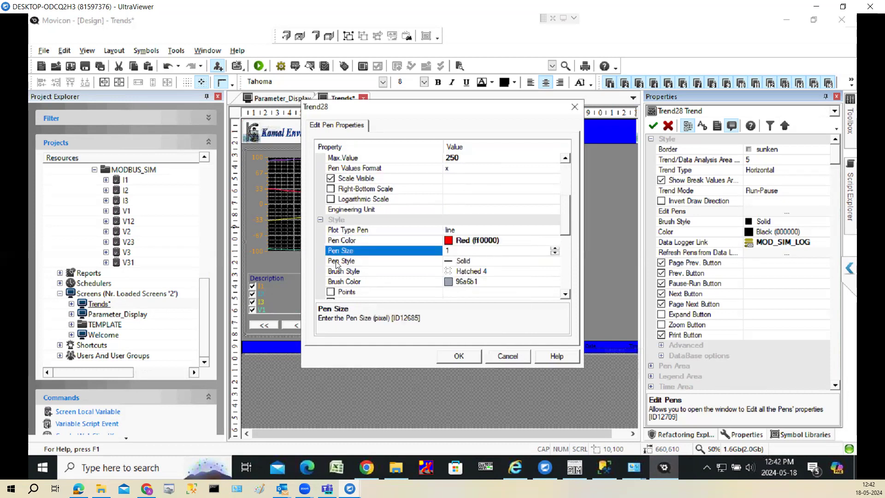
key("BackSpace")
type("3")
left_click(488, 262)
left_click(556, 262)
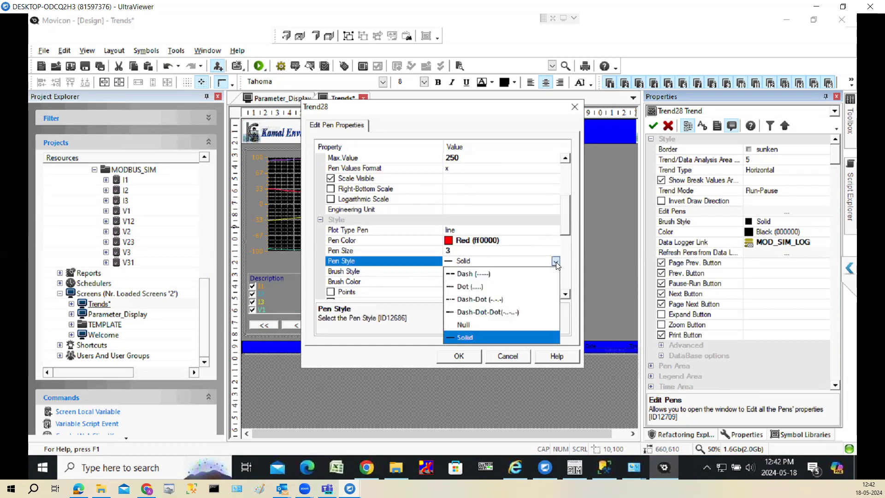
left_click(502, 274)
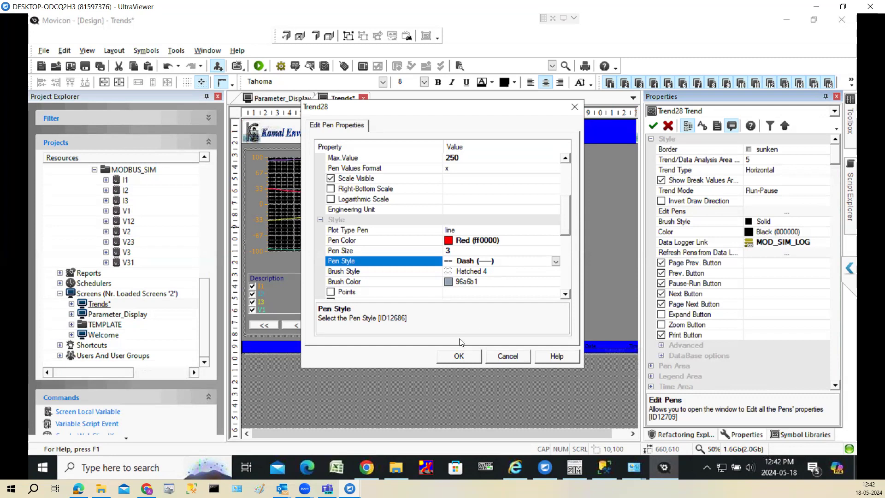
left_click(467, 356)
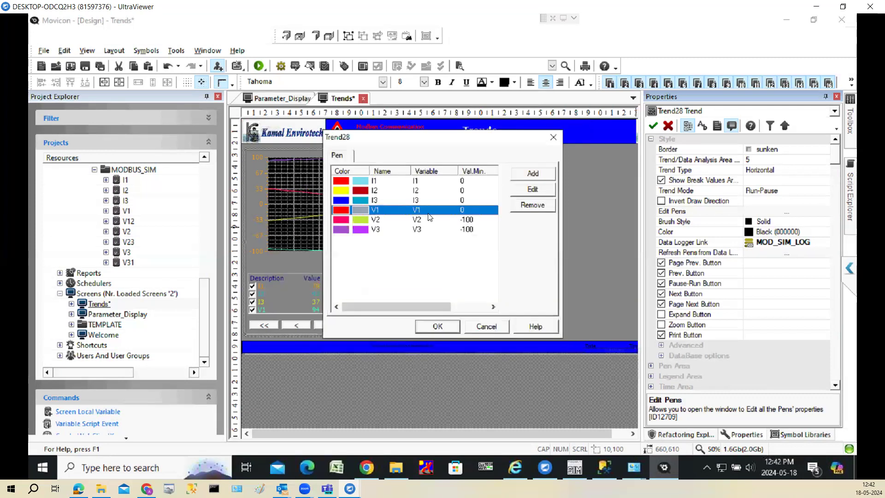
Disable Auto Scale Pen for pen V2 and set its scale range from 0 to 250
double_click(427, 219)
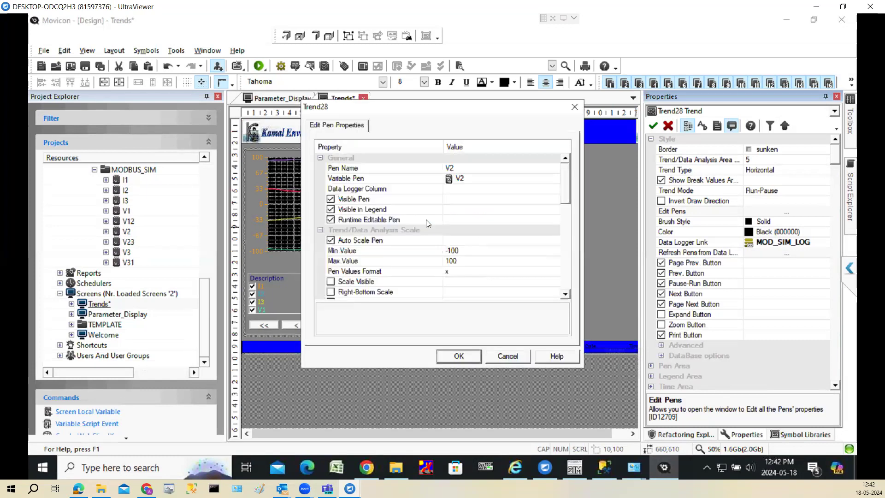
left_click(330, 240)
left_click(481, 253)
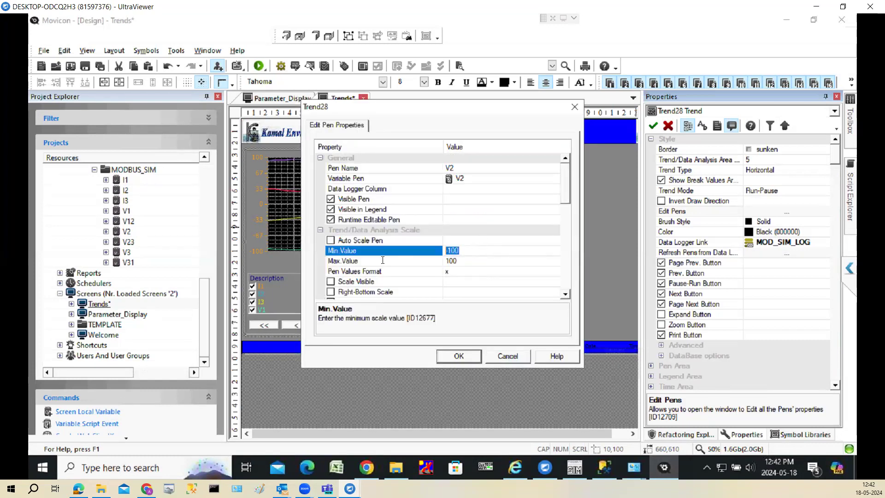
type("0")
left_click(468, 261)
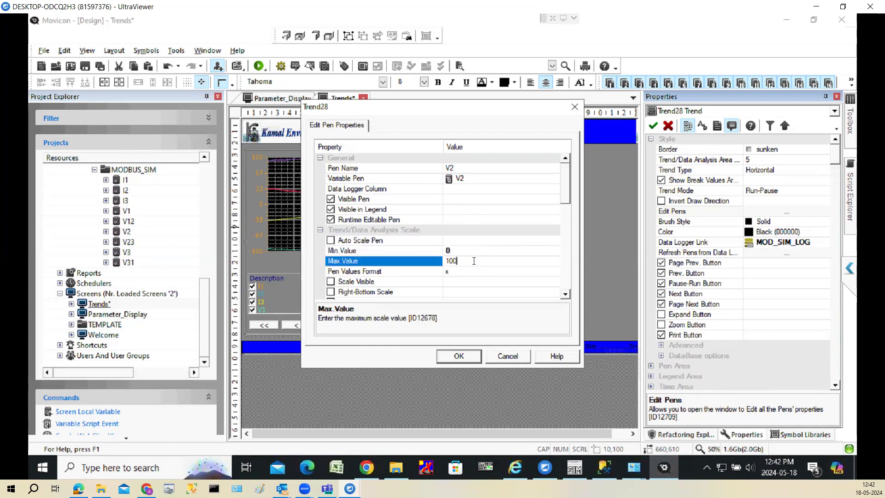
type("250")
Set the pen color of V2 to Yellow (ffff00)
left_click_drag(564, 198, 550, 228)
left_click(556, 220)
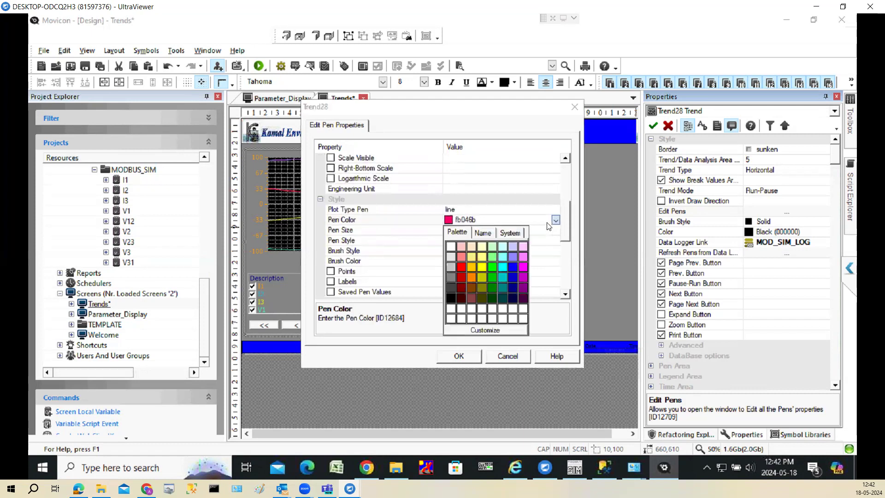
left_click(481, 257)
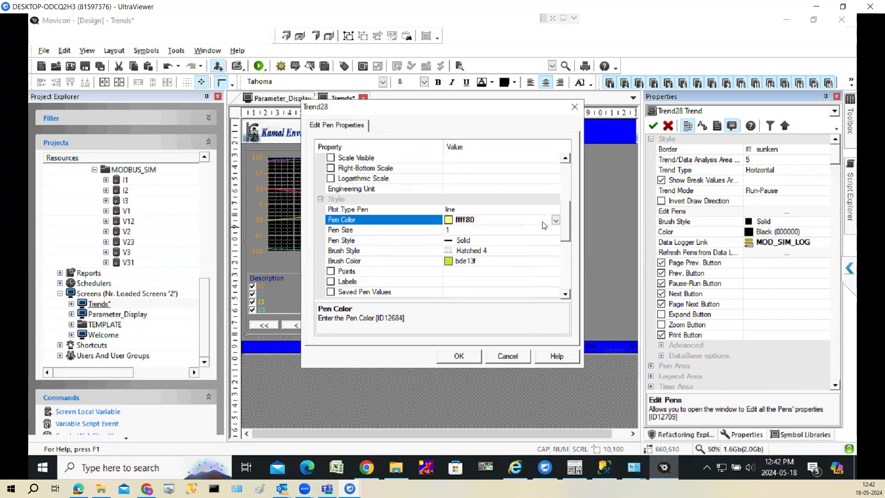
left_click(555, 220)
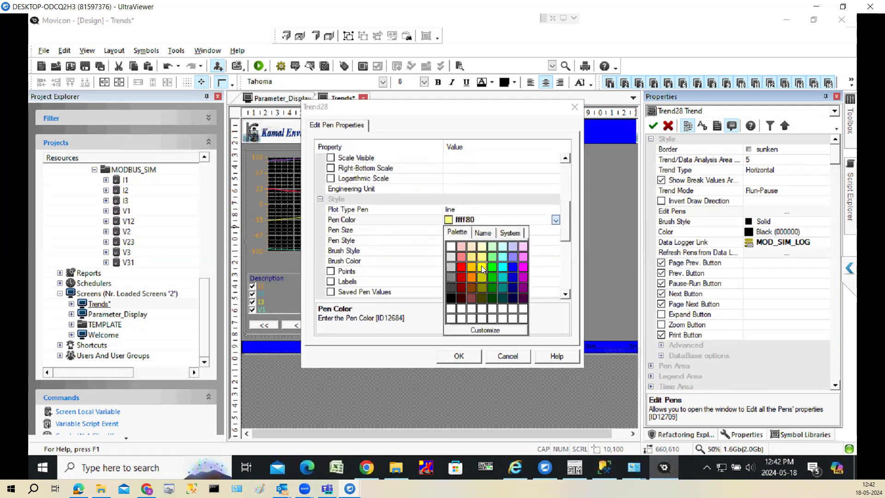
left_click(481, 266)
Set pen V2's size to 3 and its style to Dash, and accept the pen's properties
left_click(409, 229)
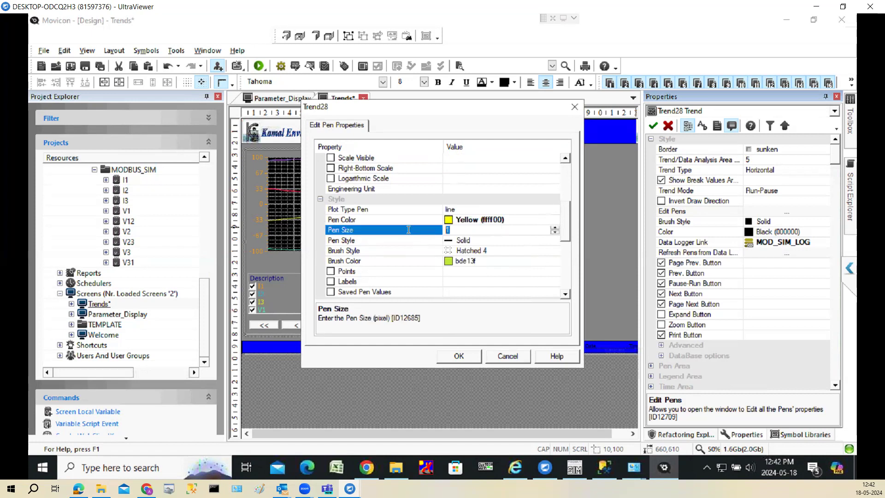
type("3")
left_click(556, 240)
left_click(459, 253)
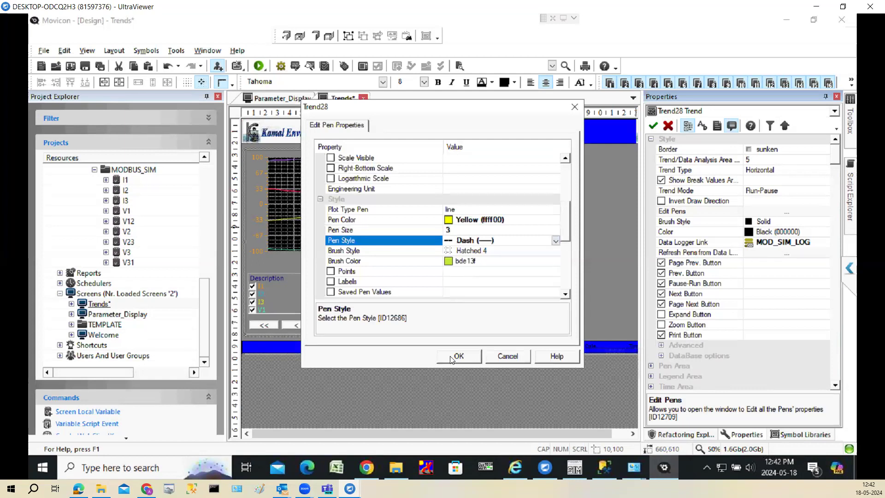
left_click(450, 364)
Disable Auto Scale Pen for pen V3 and set its scale range from 0 to 250
double_click(377, 227)
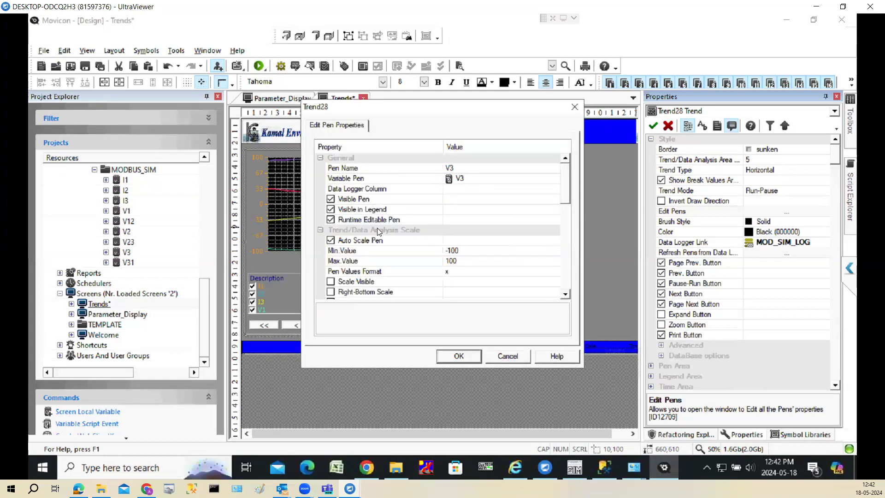
left_click(330, 240)
left_click_drag(566, 193, 566, 208)
left_click(442, 198)
type("0")
left_click(395, 211)
type("250")
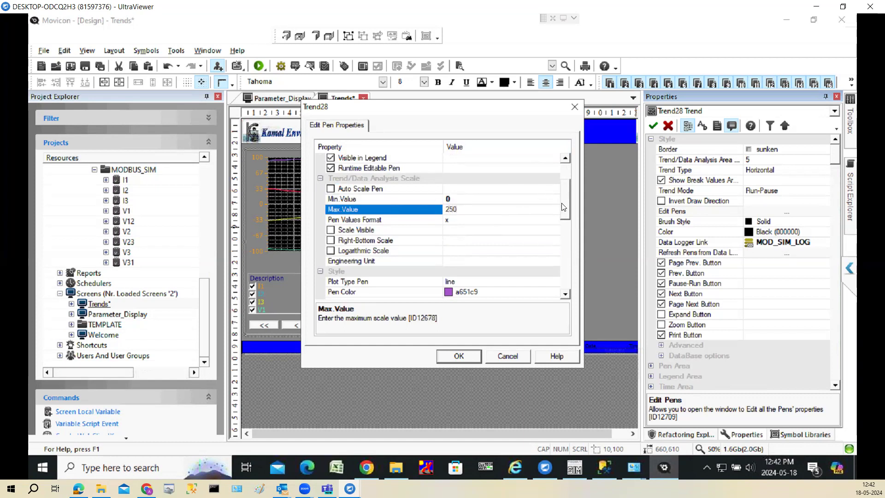
Set pen V3's Minimum Pen Color to Blue (0000ff) and its Minimum Pen Size to 3
left_click_drag(563, 207, 566, 248)
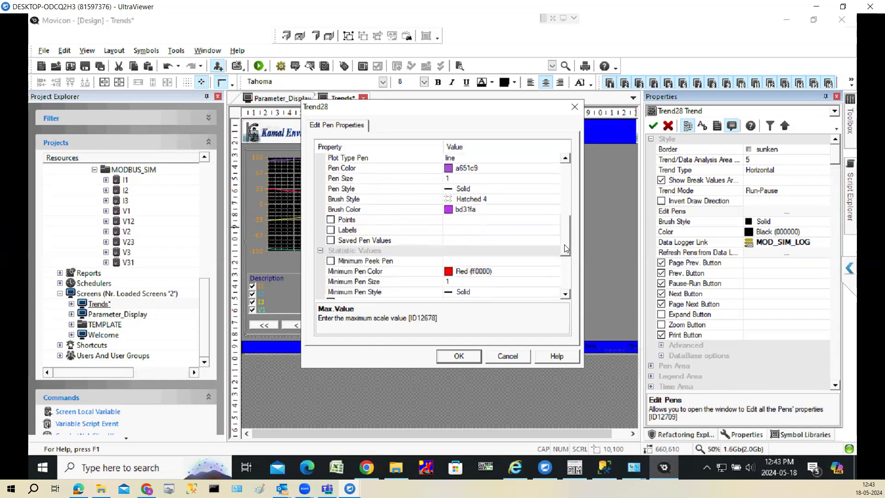
left_click(556, 272)
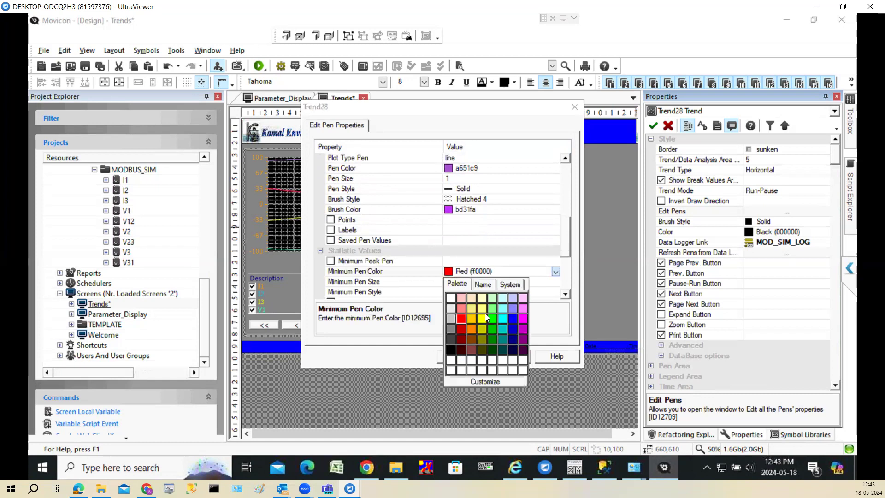
left_click(513, 319)
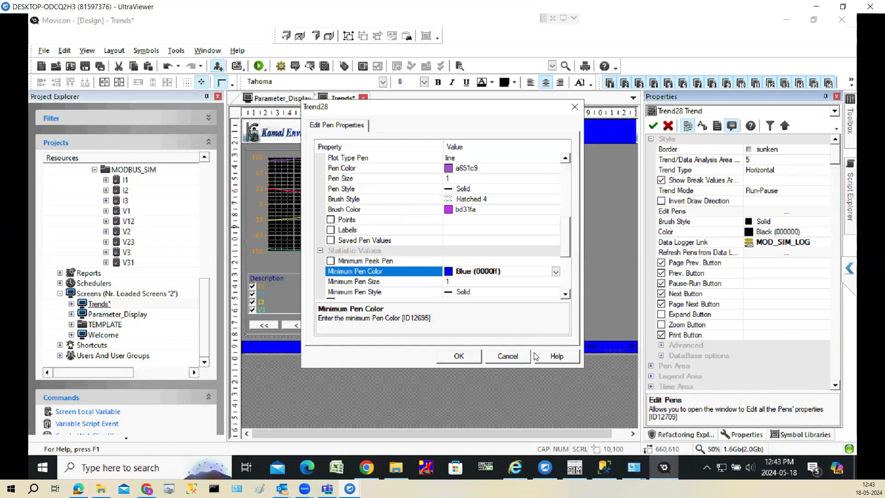
left_click(459, 285)
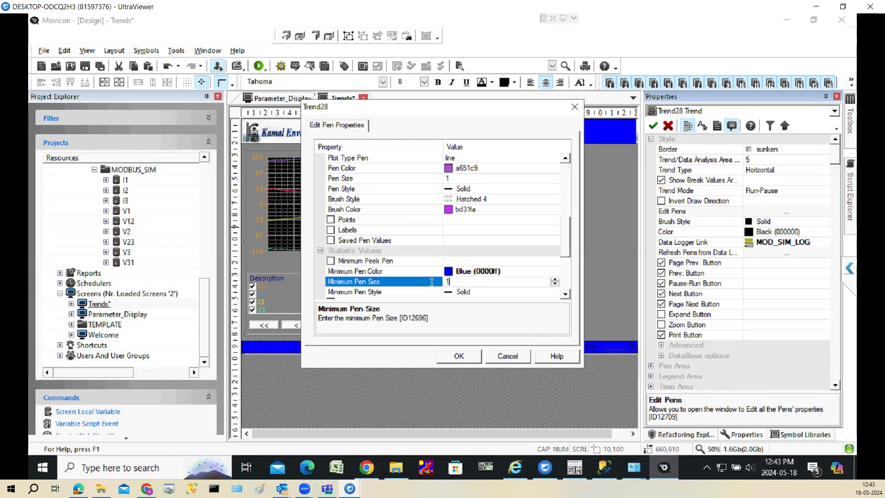
type("3")
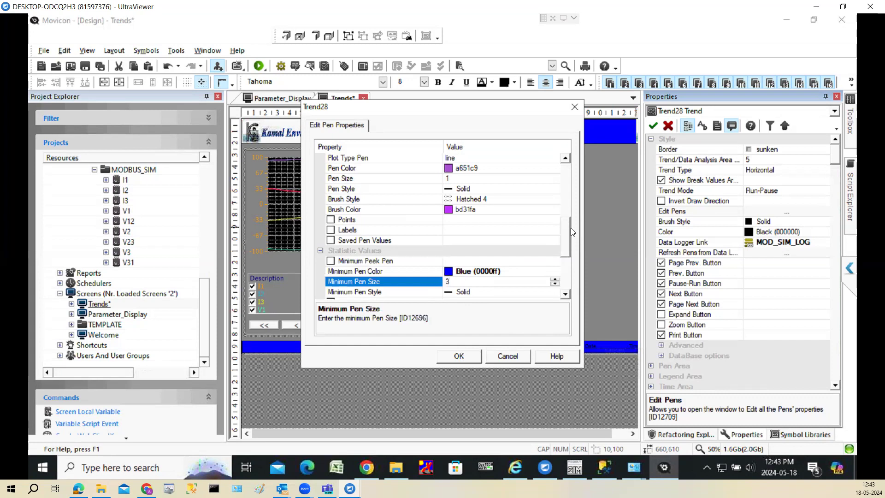
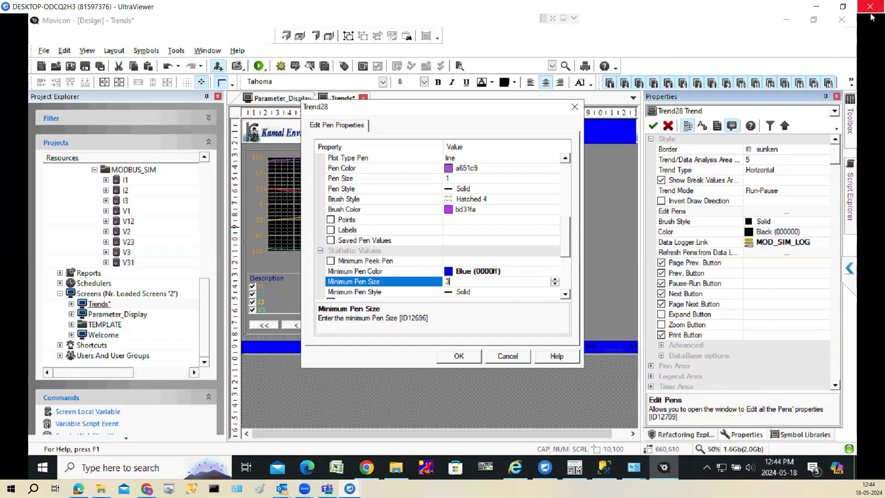
Set pen V3's Minimum Pen Style to Dash, and accept the pen's properties and the trend's pen list
left_click_drag(566, 238, 566, 255)
left_click(554, 240)
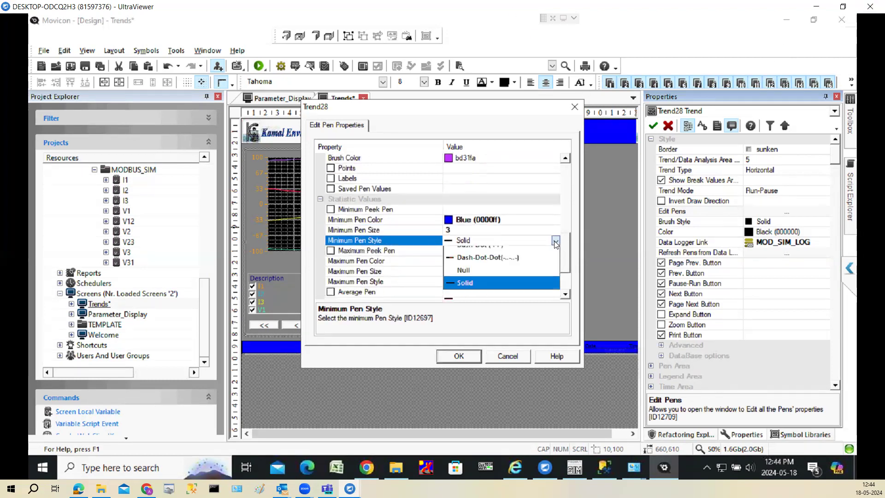
left_click(499, 253)
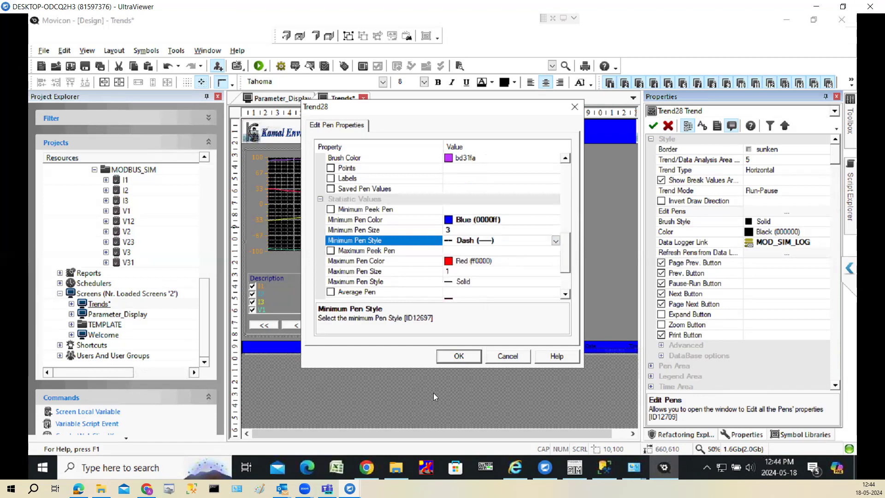
left_click(459, 357)
left_click(438, 327)
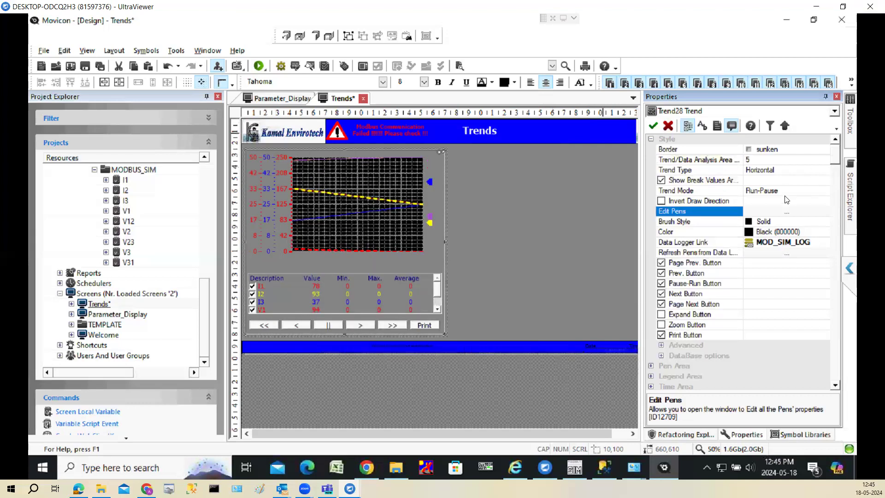
Turn off the visible scale of pen I3 in the trend's pen list, accept the change and save the project
left_click(787, 212)
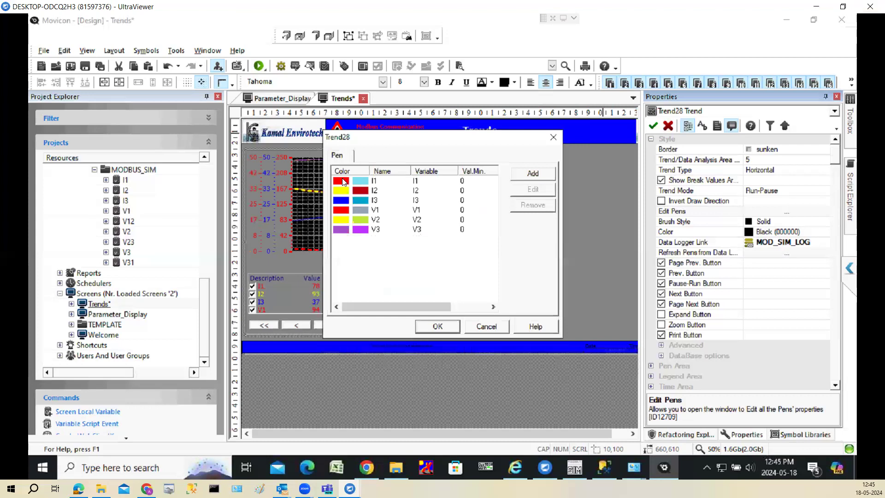
left_click(340, 201)
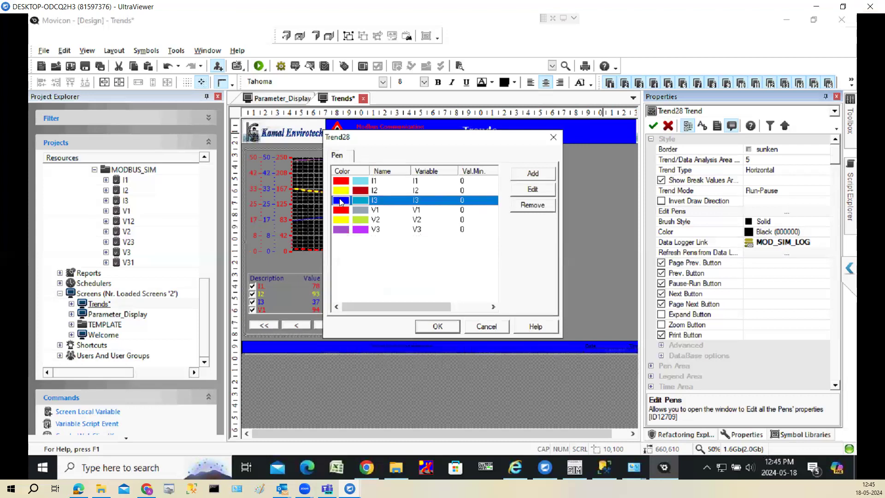
double_click(339, 199)
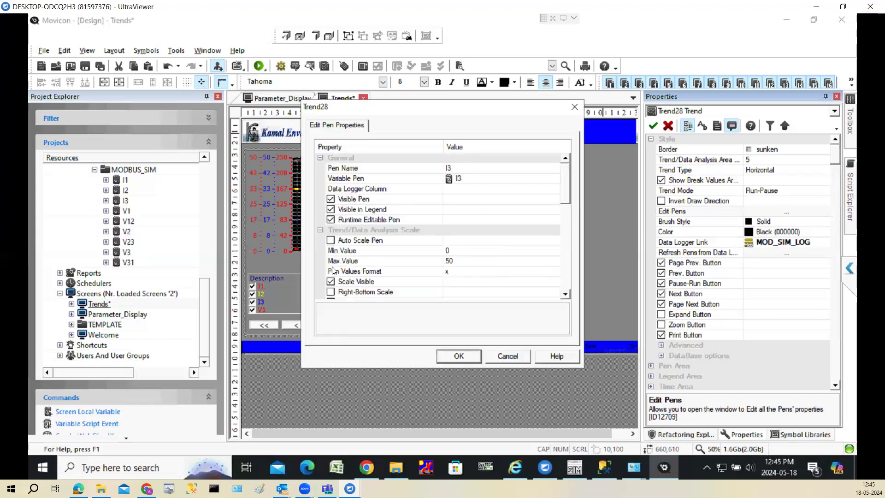
left_click(333, 281)
left_click(453, 356)
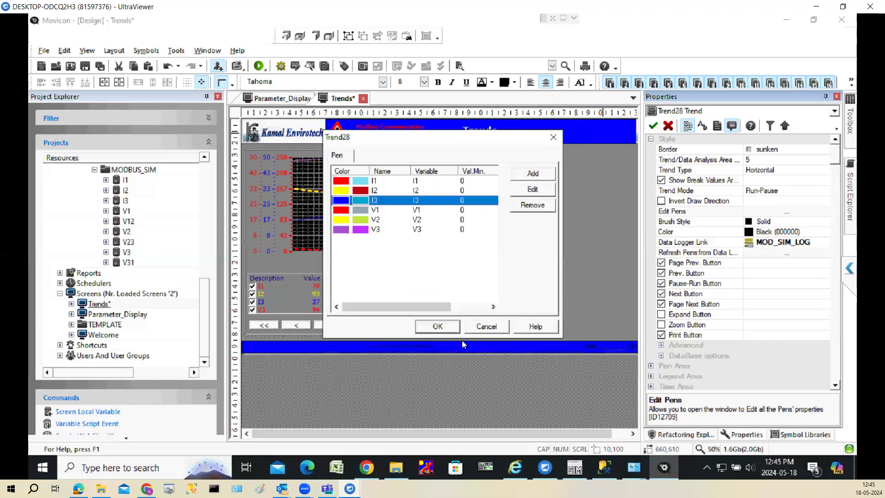
left_click(452, 326)
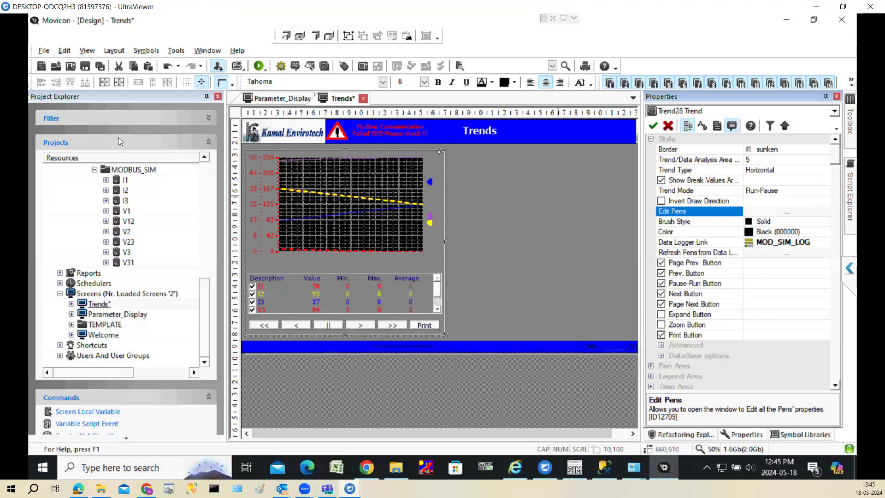
left_click(100, 66)
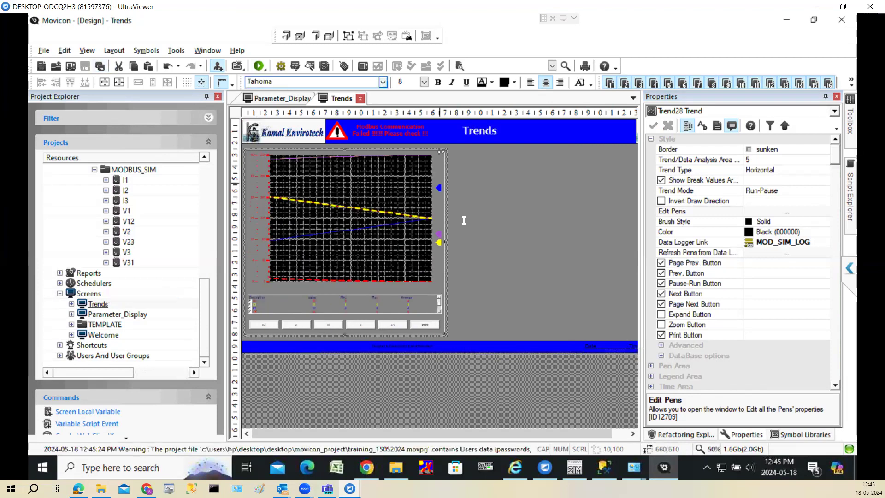
Set the trend's Legend Area font to Tahoma size 12
left_click_drag(836, 164, 623, 236)
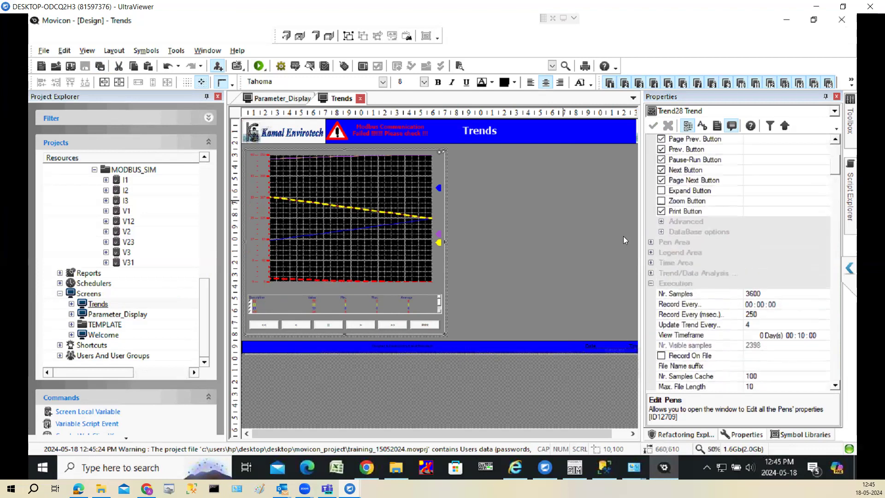
left_click(651, 242)
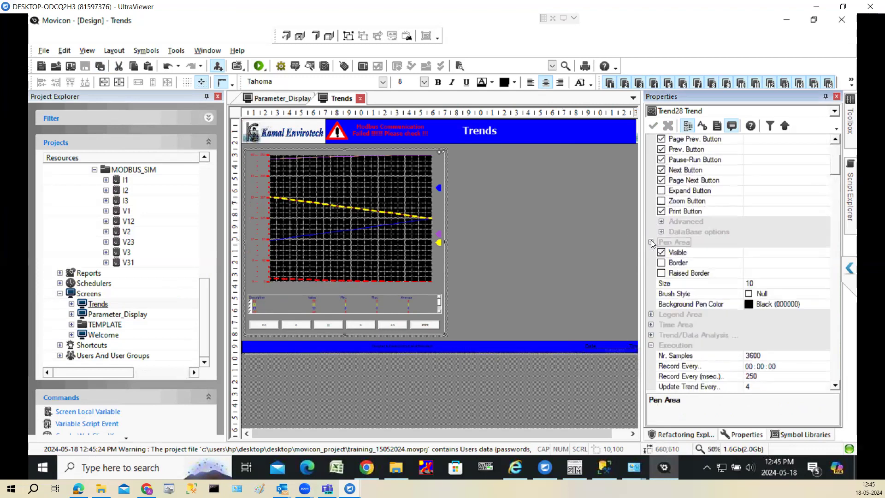
left_click(650, 242)
left_click(651, 253)
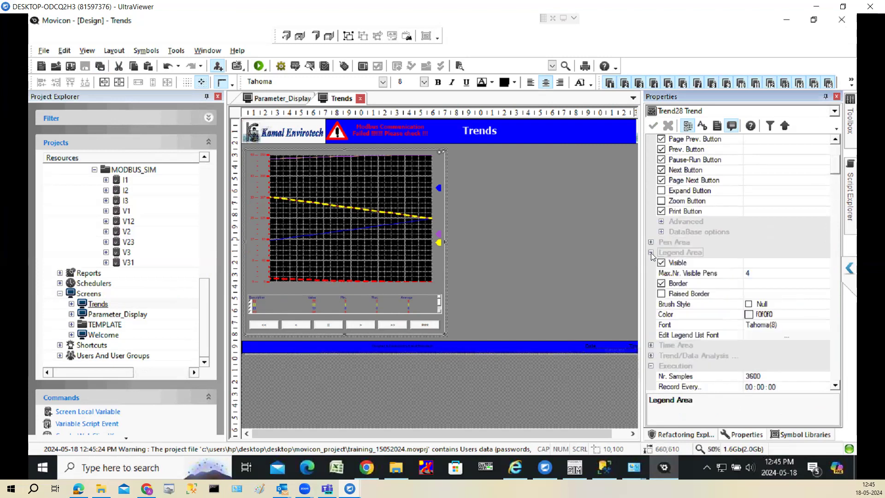
left_click(797, 328)
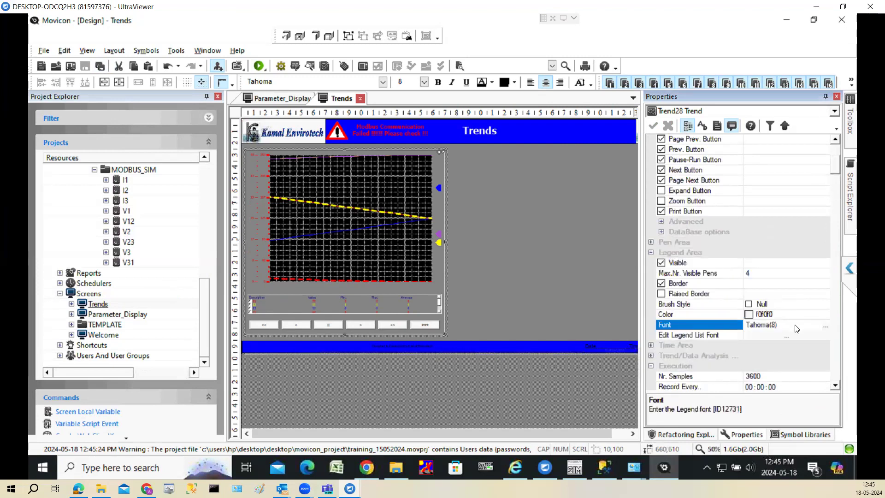
left_click(826, 327)
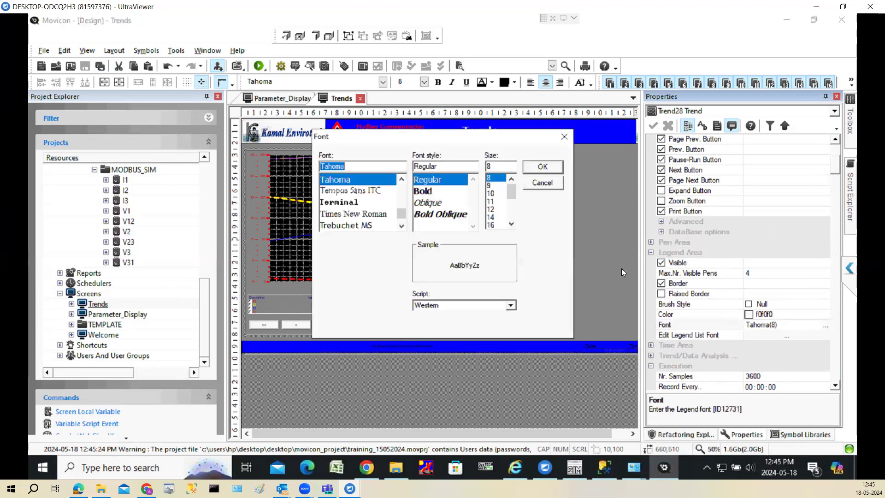
left_click(492, 209)
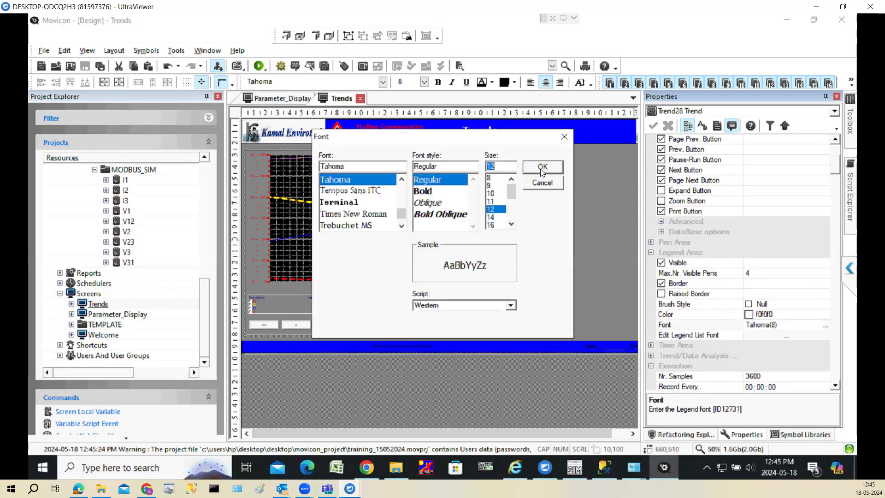
left_click(540, 169)
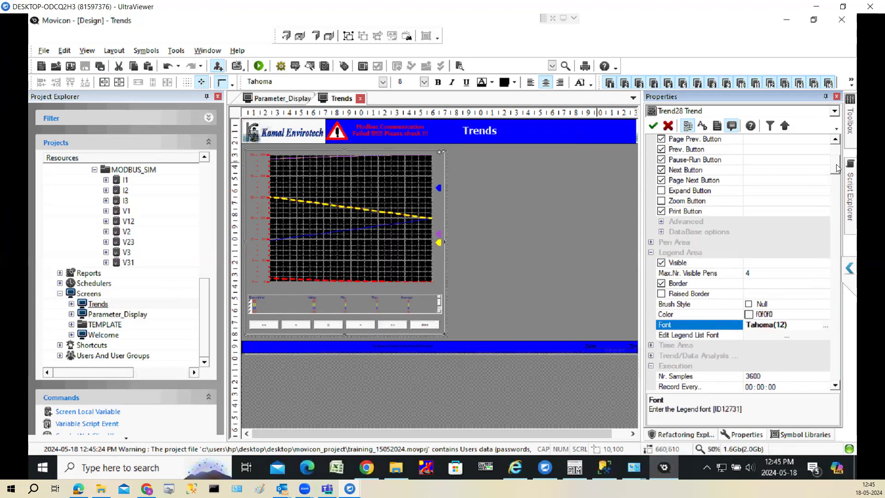
Set the trend's Time Area Font to Tahoma size 11, then apply the property changes and save the project
left_click_drag(836, 168, 838, 184)
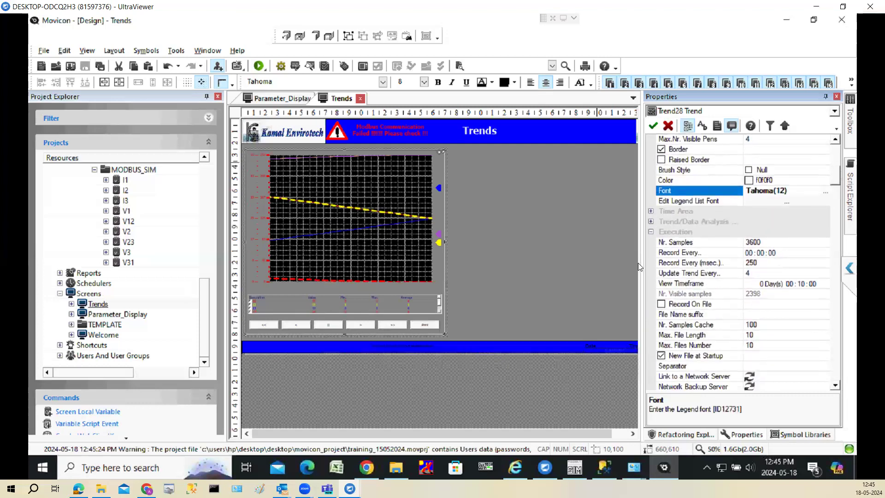
left_click(651, 211)
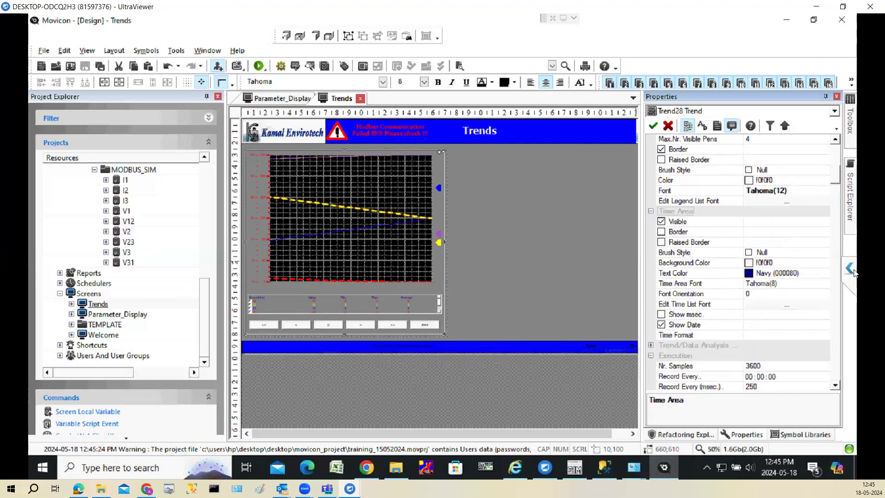
left_click(828, 286)
left_click(829, 286)
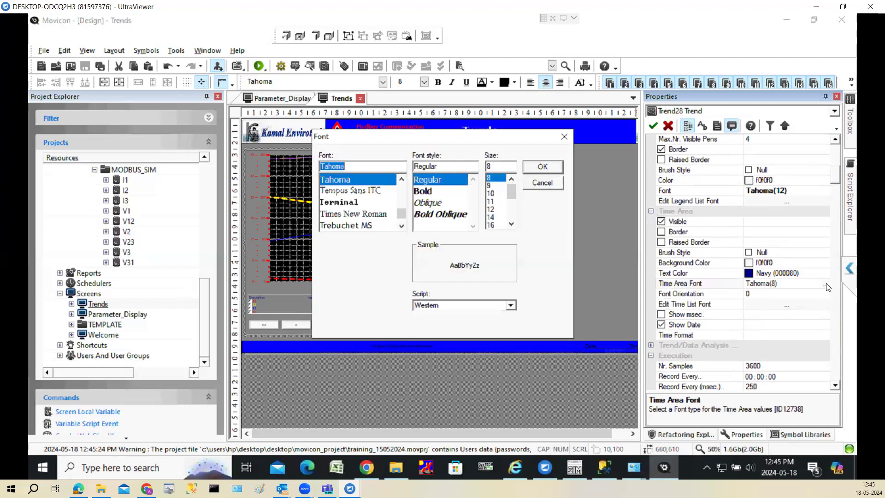
left_click(491, 202)
left_click(543, 167)
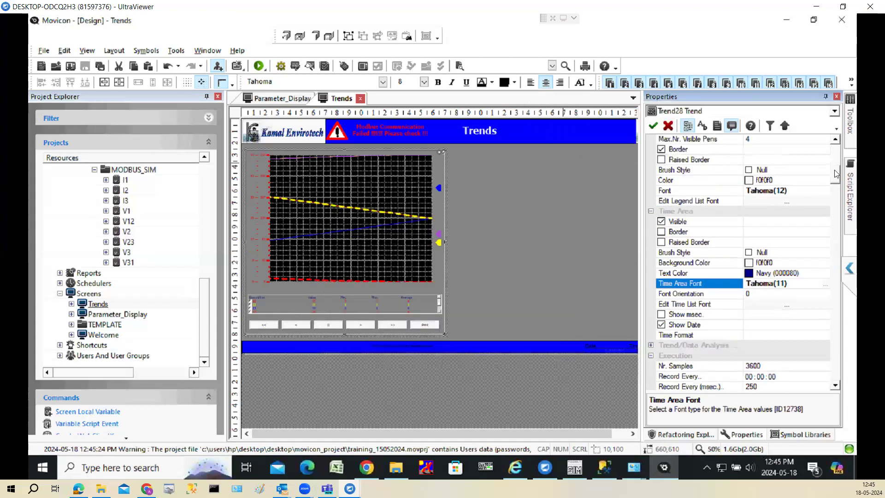
left_click_drag(837, 173, 836, 198)
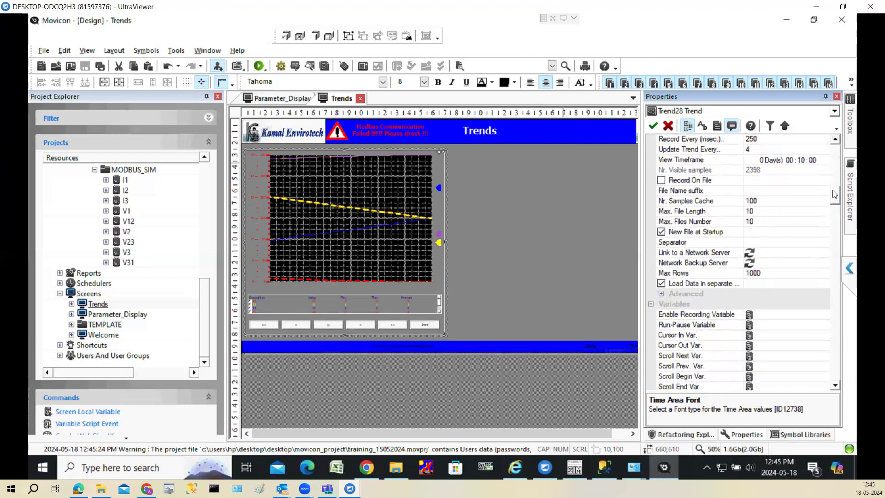
left_click(654, 125)
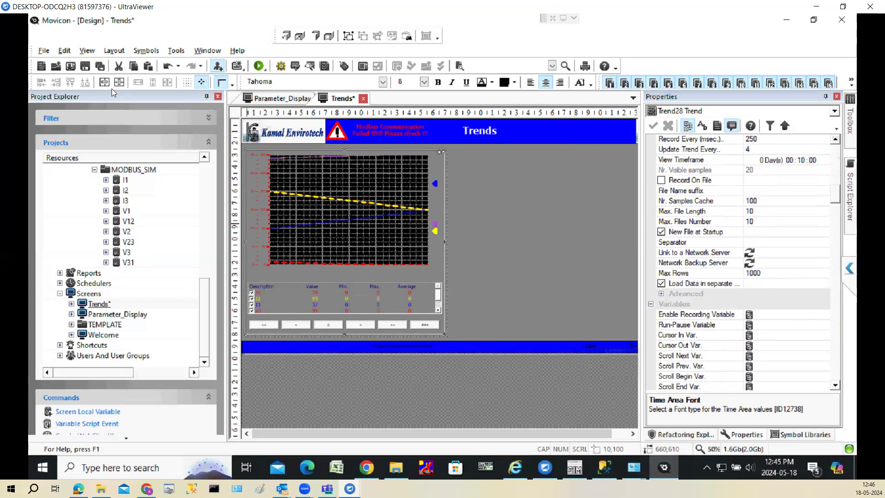
left_click(100, 66)
Run the project and briefly pause the trend to inspect pens I1 and I2 in its legend
left_click(260, 66)
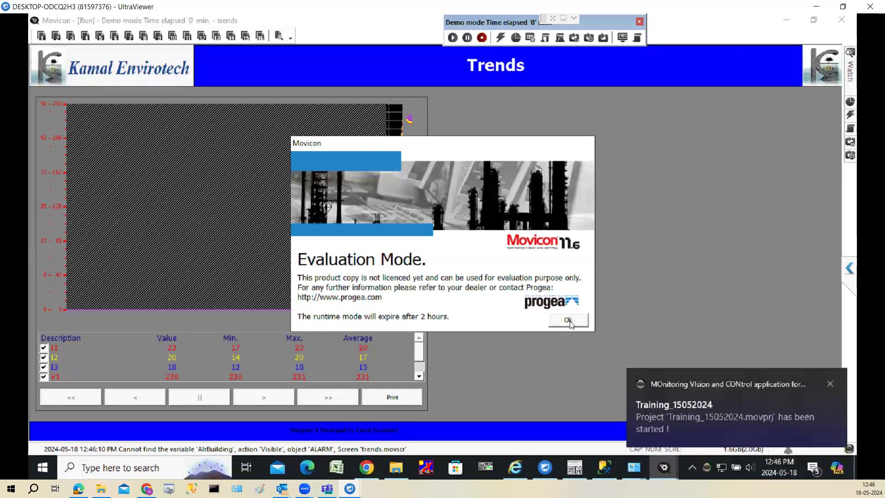
left_click(568, 320)
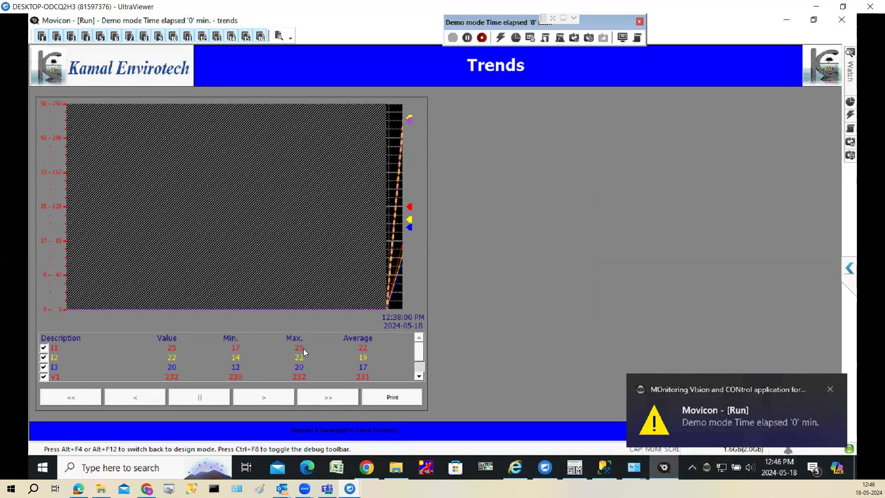
left_click(190, 397)
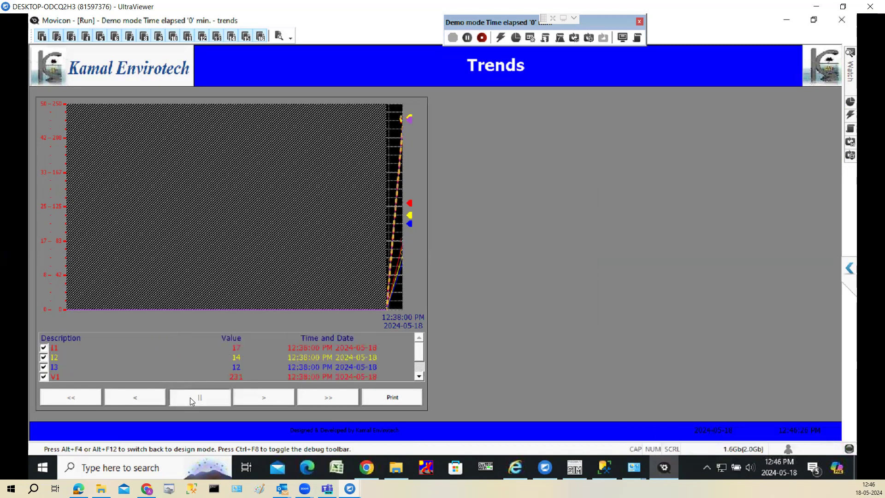
left_click(257, 347)
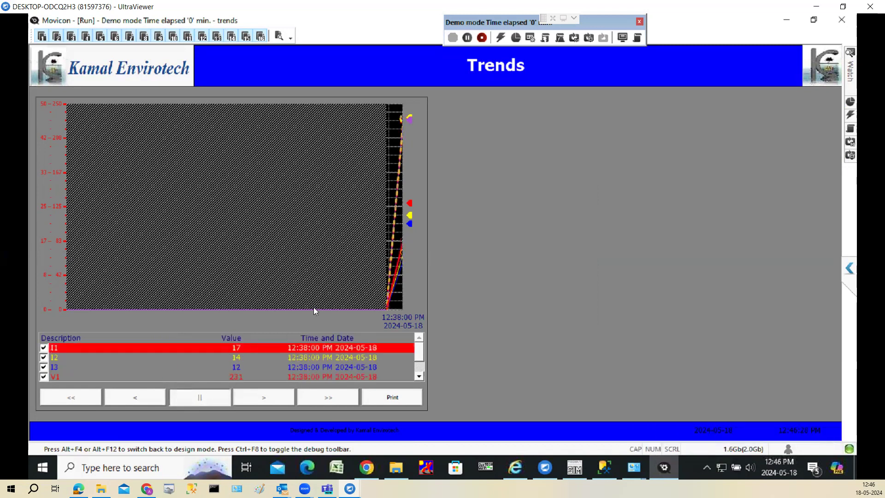
left_click(236, 360)
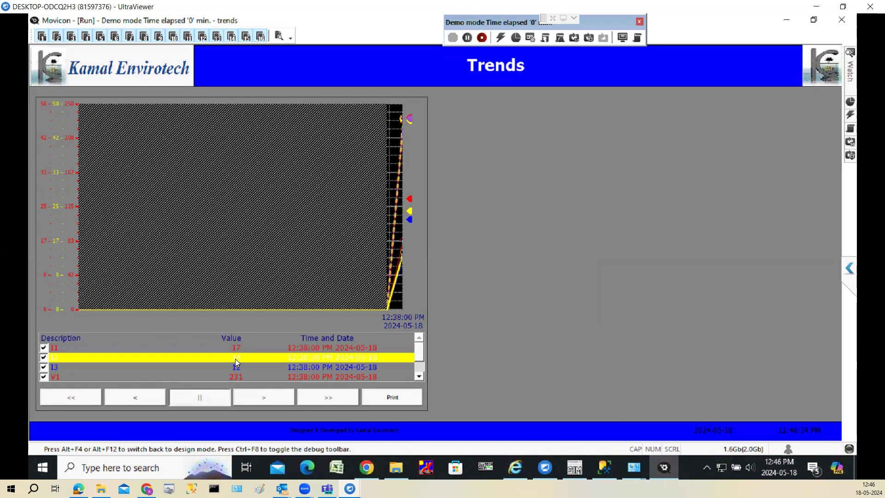
left_click(185, 400)
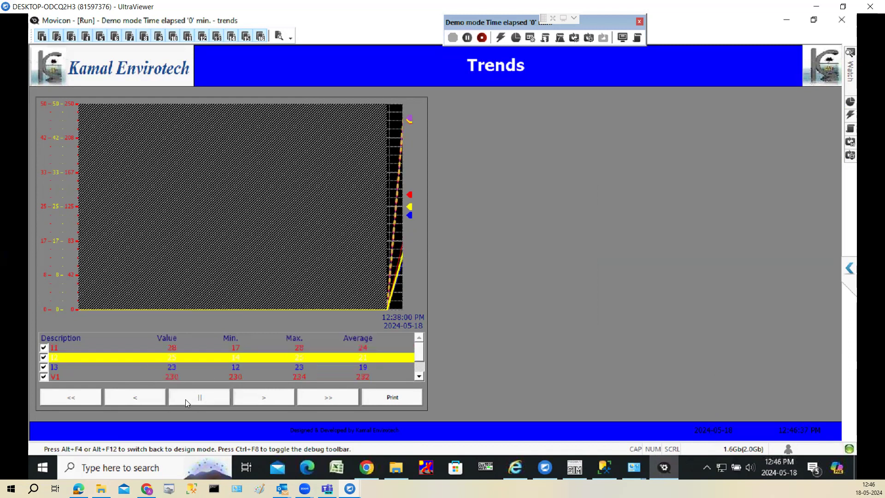
Highlight pen I1 in the running trend's legend and hide pens I2, I3, V1, V2 and V3
left_click(80, 350)
left_click(46, 357)
left_click(44, 367)
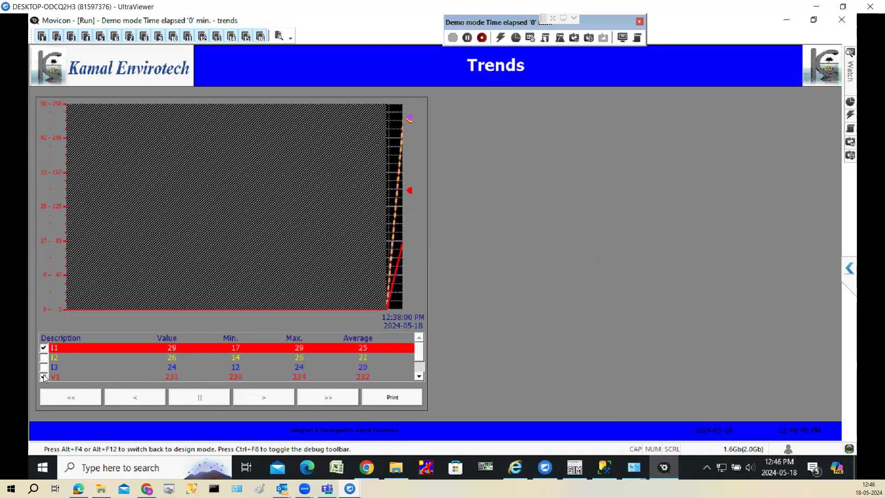
left_click(45, 377)
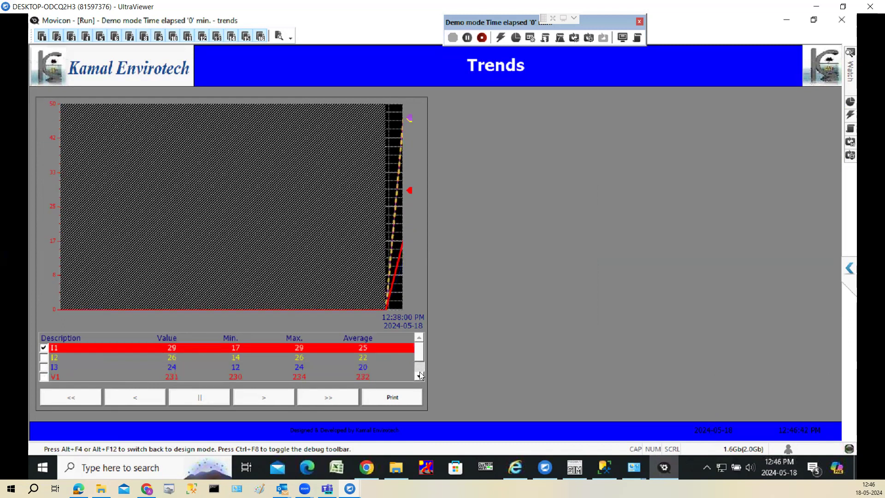
left_click(419, 377)
left_click(419, 376)
left_click(44, 377)
left_click(45, 377)
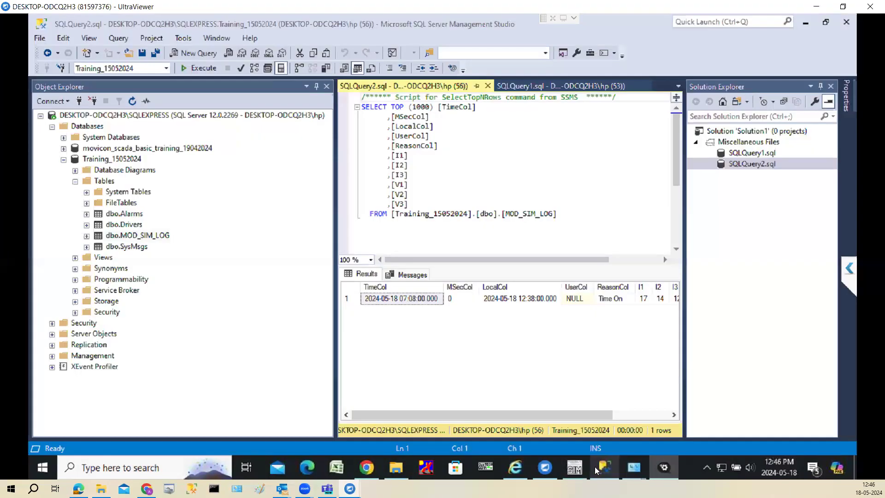
Switch to SQL Server Management Studio, rerun the MOD_SIM_LOG query to check the logged rows, and return to the running trend
left_click(603, 467)
left_click(196, 68)
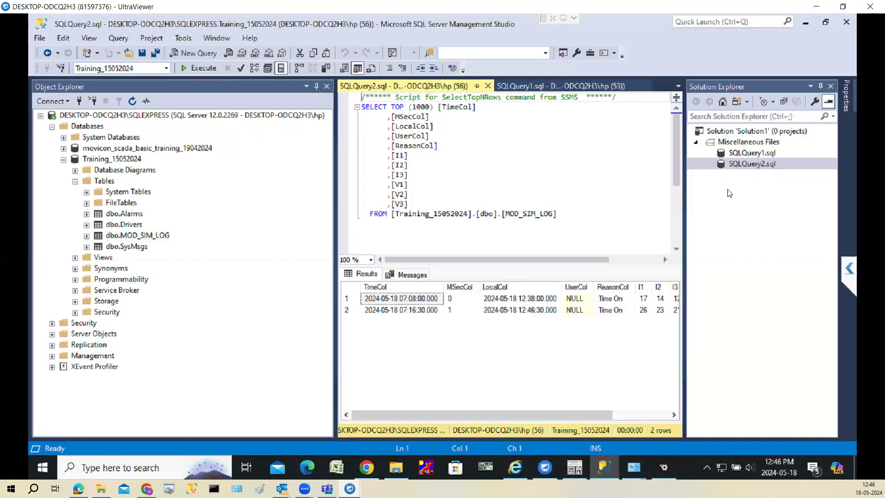
left_click(807, 23)
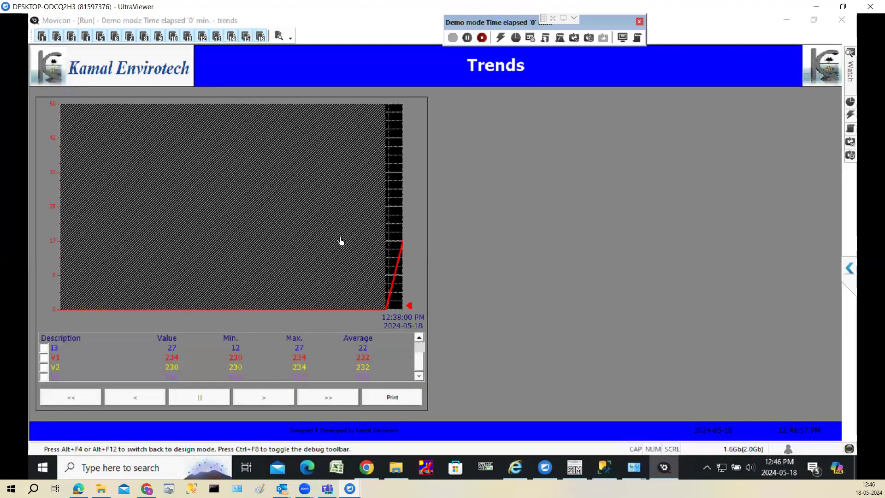
Stop the running project and set the Trends screen's editing zoom to 50%
left_click(481, 38)
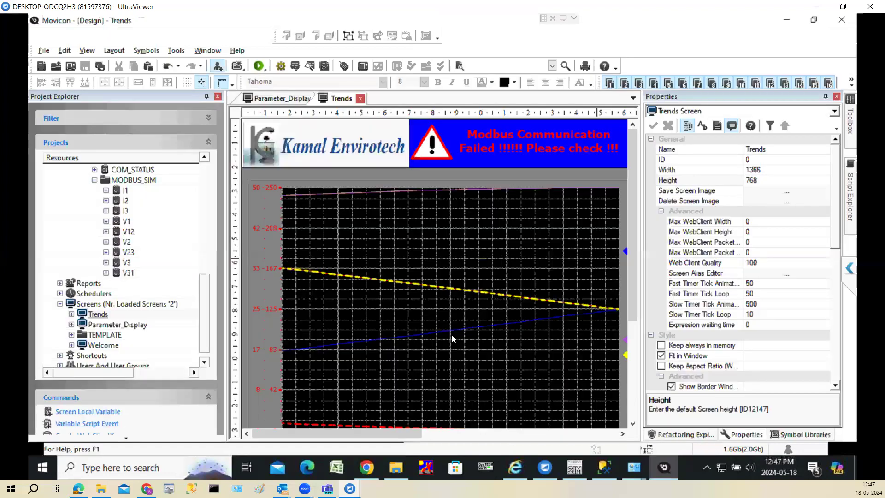
left_click_drag(373, 432, 576, 420)
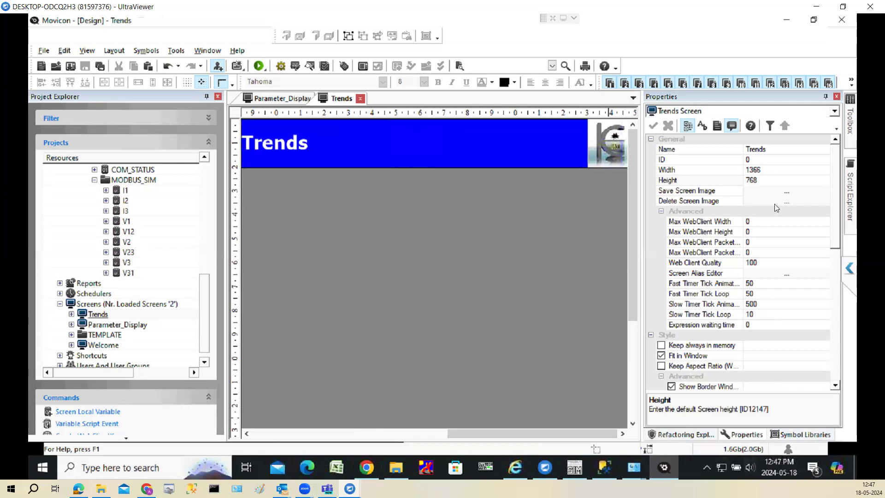
left_click(813, 19)
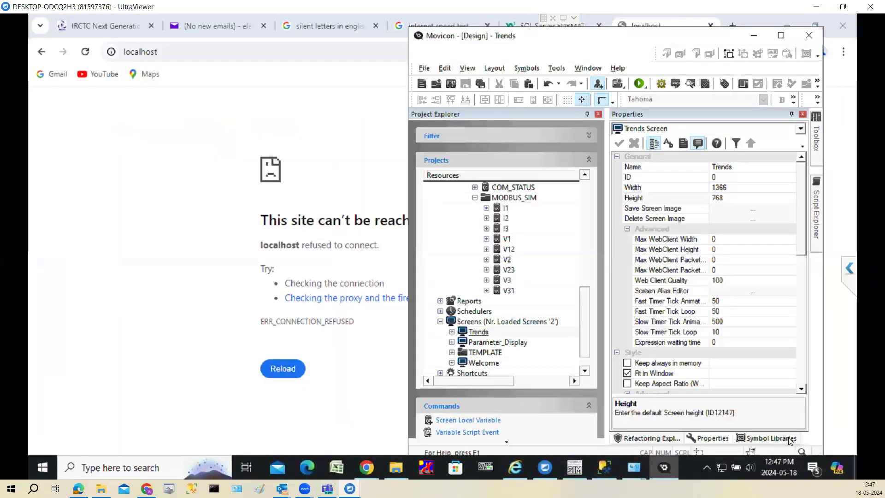
left_click(802, 451)
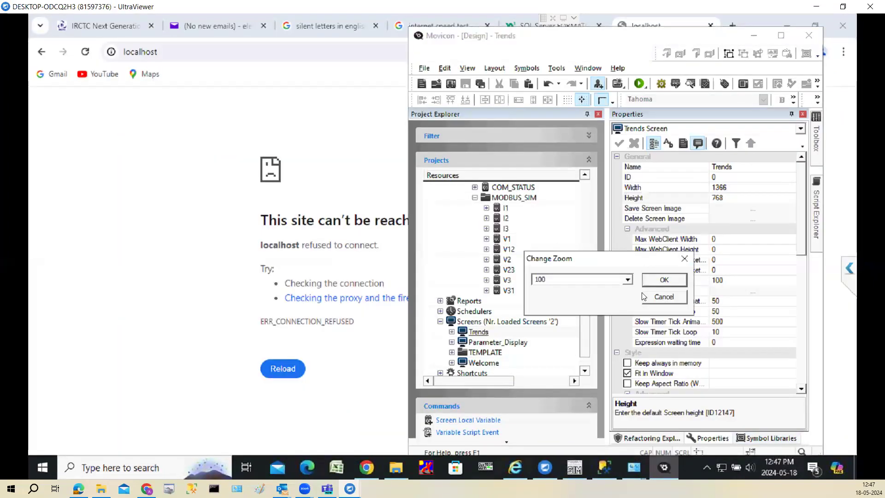
left_click(627, 279)
left_click(574, 299)
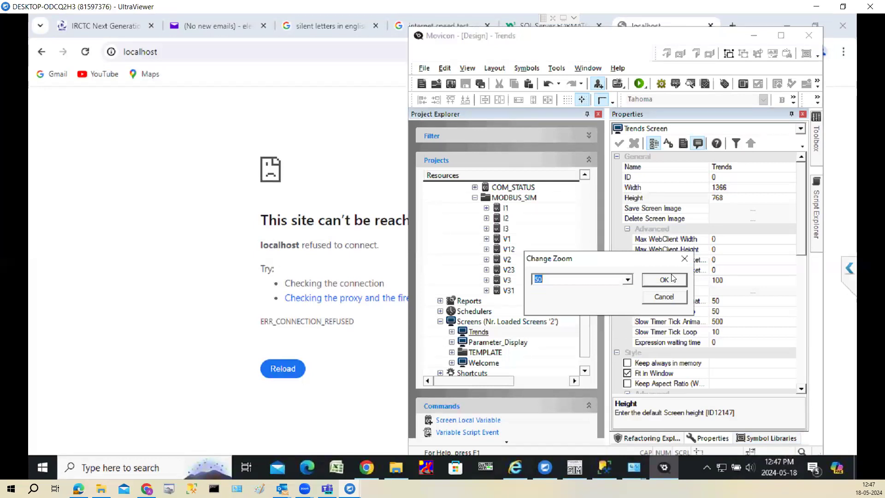
left_click(673, 278)
left_click(782, 37)
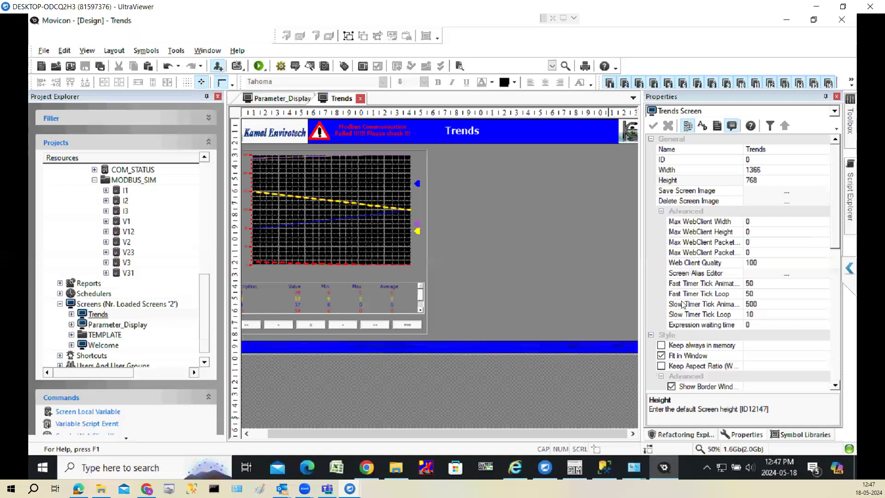
Place a Data Analysis object beside the existing trend on the Trends screen and resize it to 680 by 500
mouse_move(854, 144)
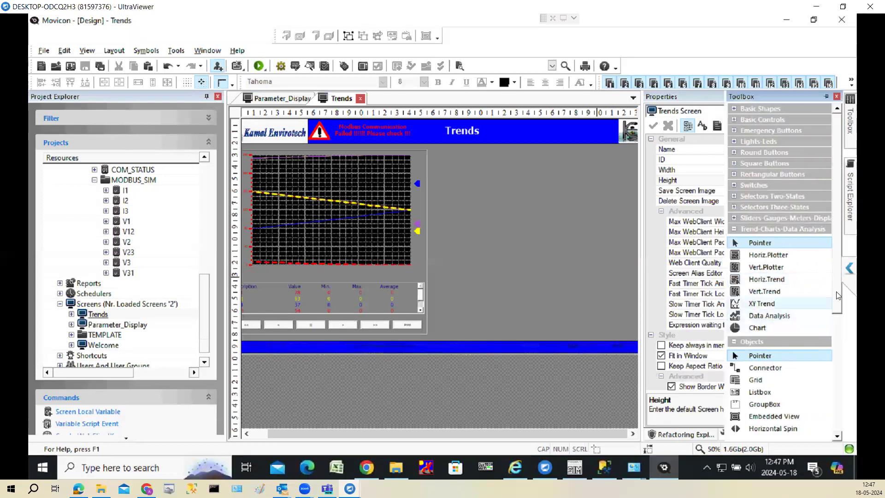
left_click_drag(837, 305, 833, 421)
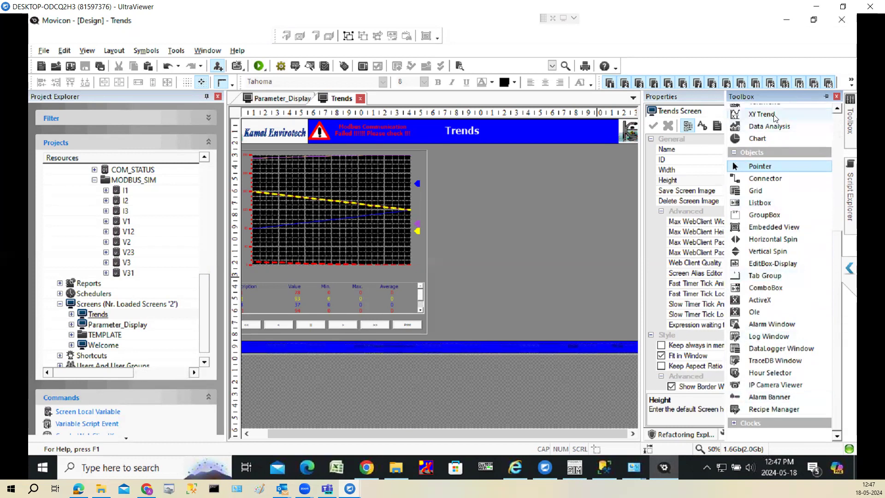
left_click(769, 126)
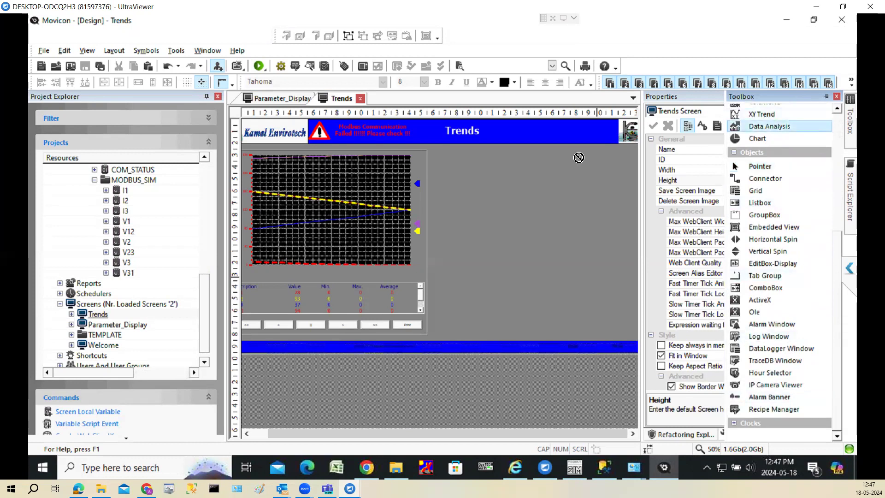
left_click(436, 156)
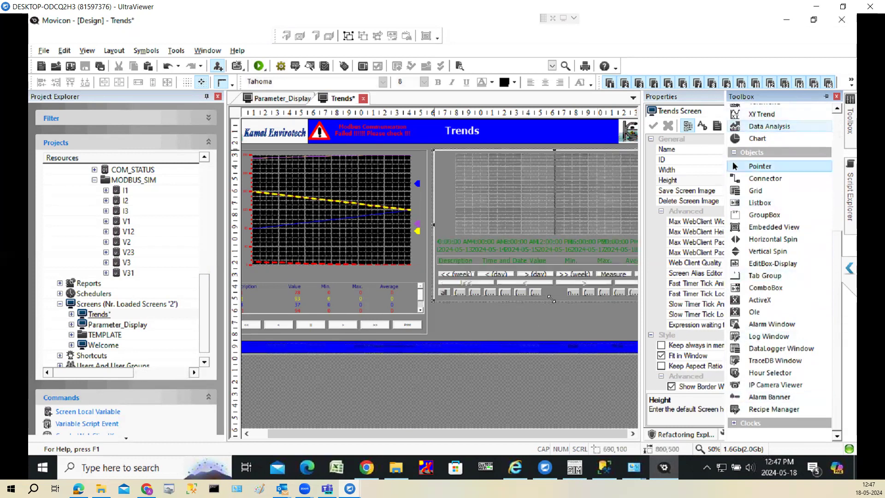
left_click_drag(434, 224, 468, 227)
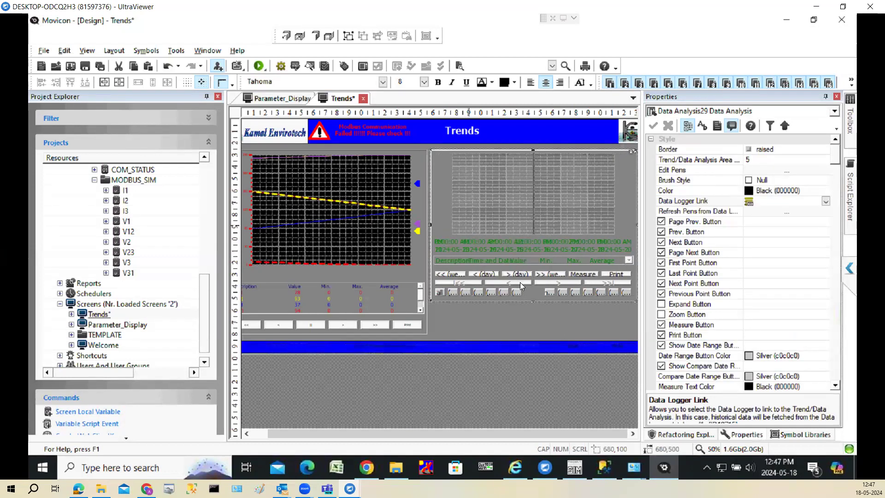
Resize the Data Analysis object to 680 by 610 and link it to the MOD_SIM_LOG data logger, refreshing its pens from it
left_click_drag(532, 302, 533, 335)
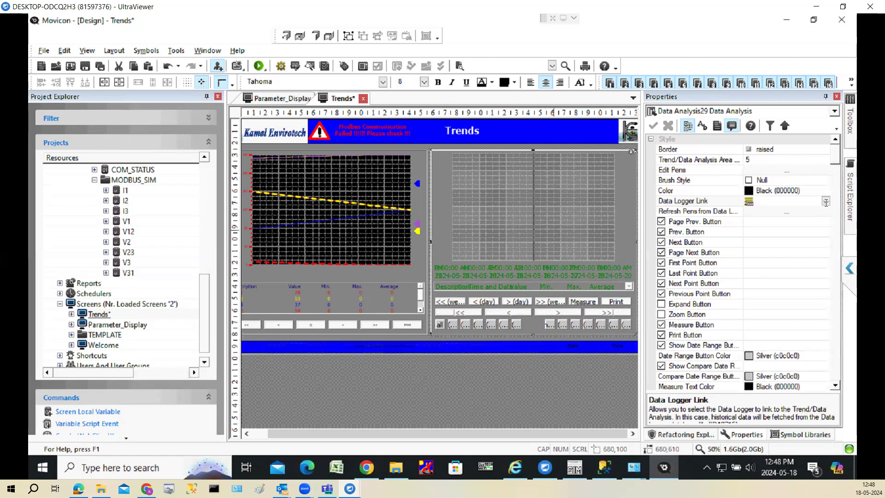
left_click(826, 202)
left_click(781, 212)
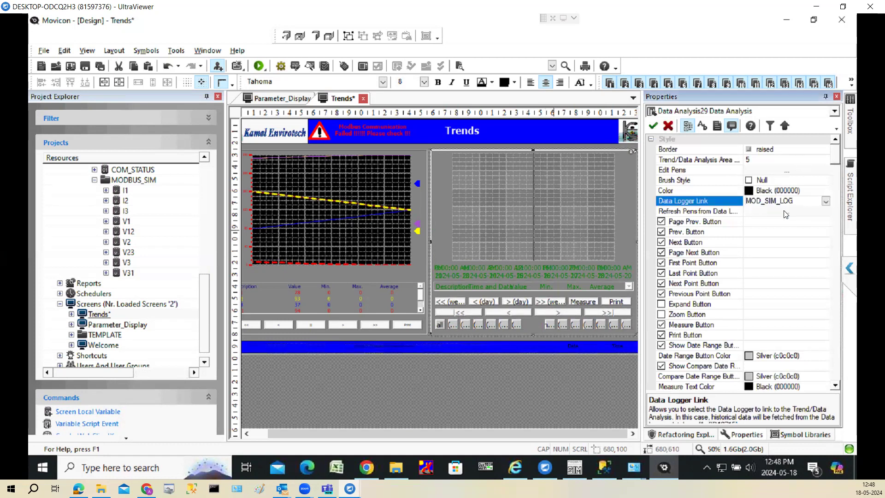
left_click(786, 213)
left_click(413, 256)
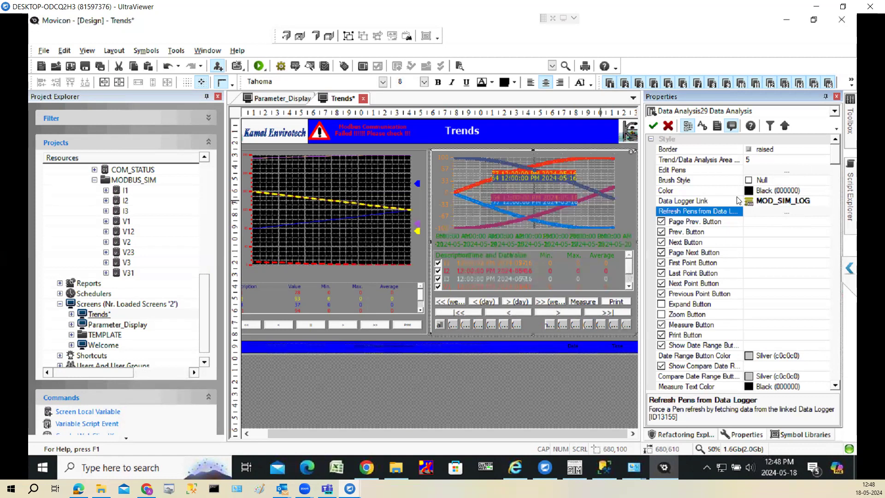
Open the Data Analysis object's pen list for editing and set pen I1's color to Red (ff0000)
left_click(787, 171)
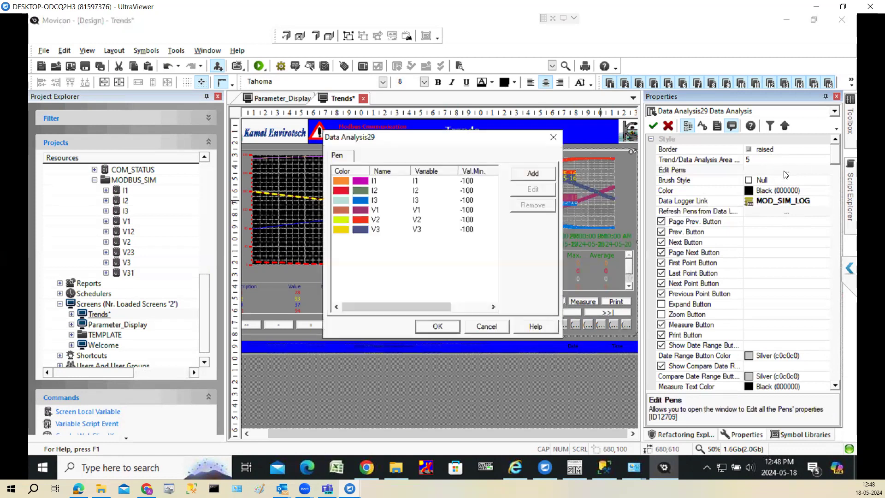
double_click(371, 183)
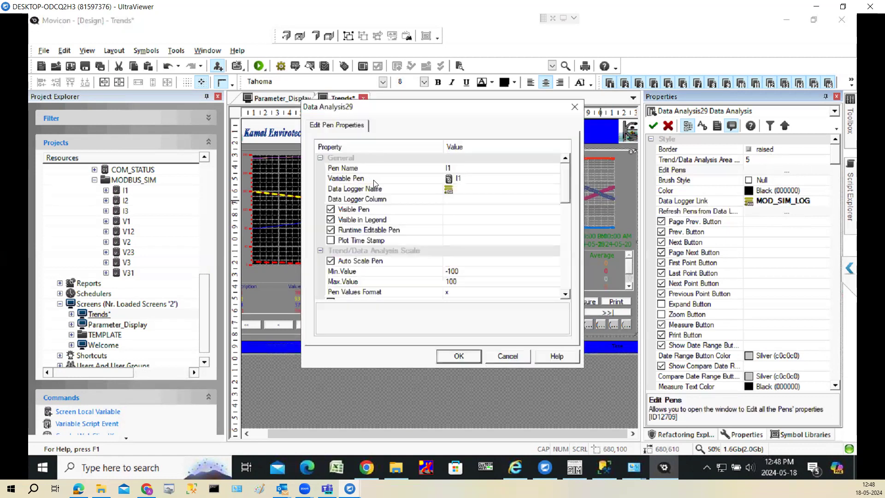
left_click(566, 205)
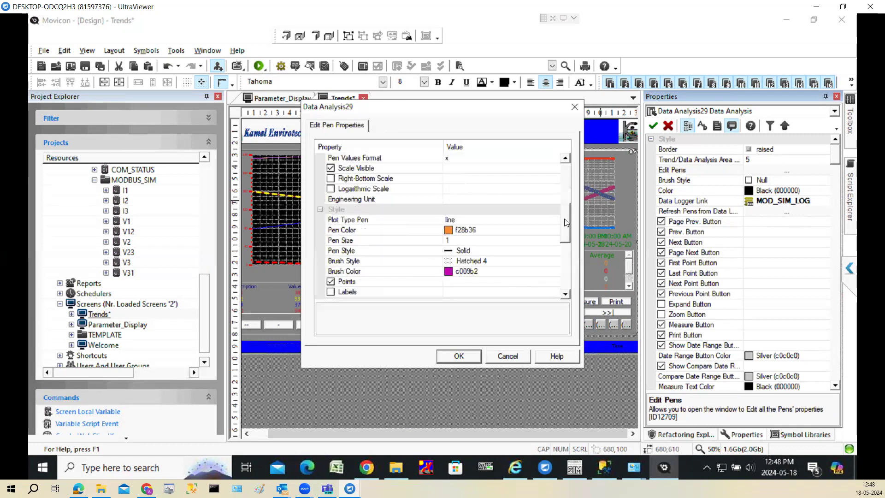
left_click(557, 230)
left_click(556, 229)
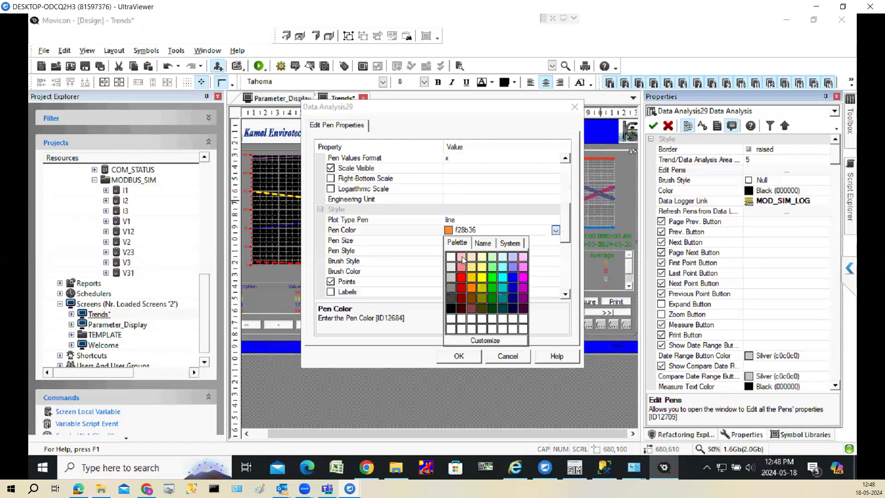
left_click(460, 277)
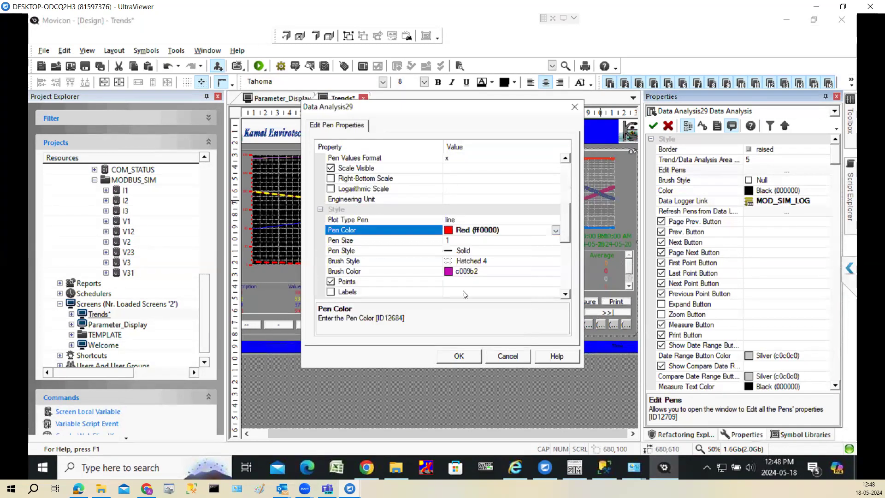
left_click(458, 356)
Set the pen color of Data Analysis pen I2 to yellow
double_click(427, 195)
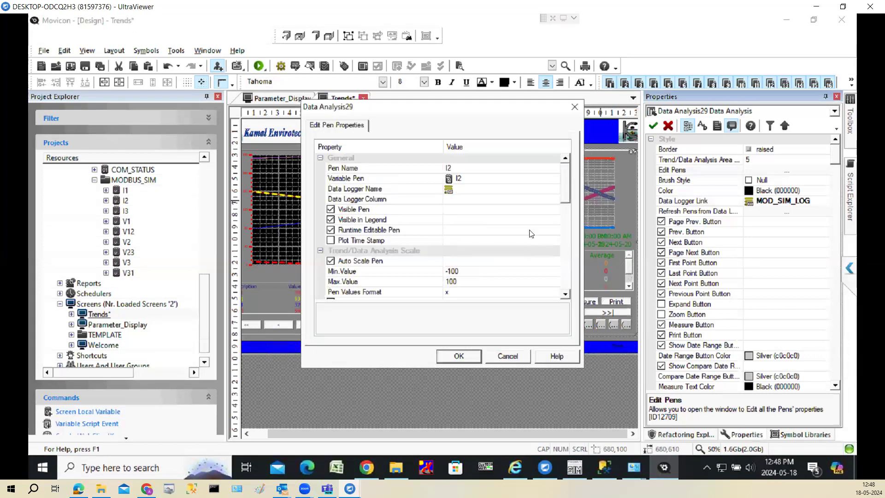
scroll(565, 215, "down", 2)
scroll(565, 215, "down", 3)
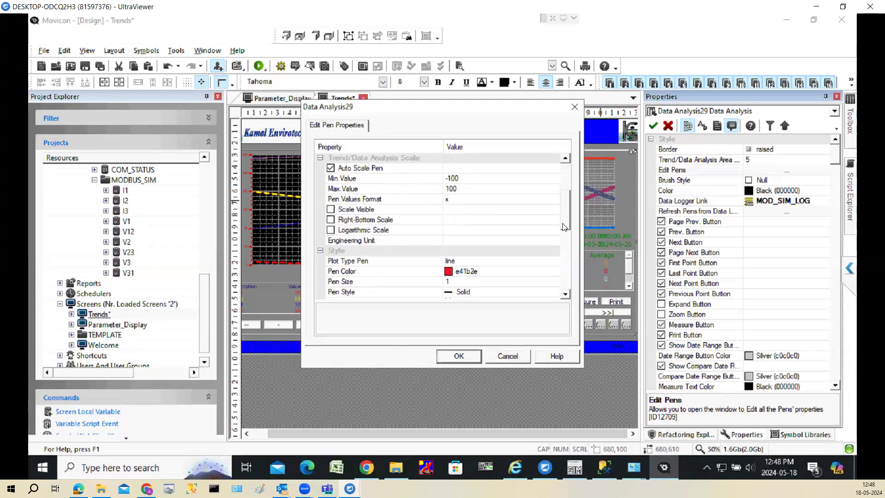
left_click(556, 262)
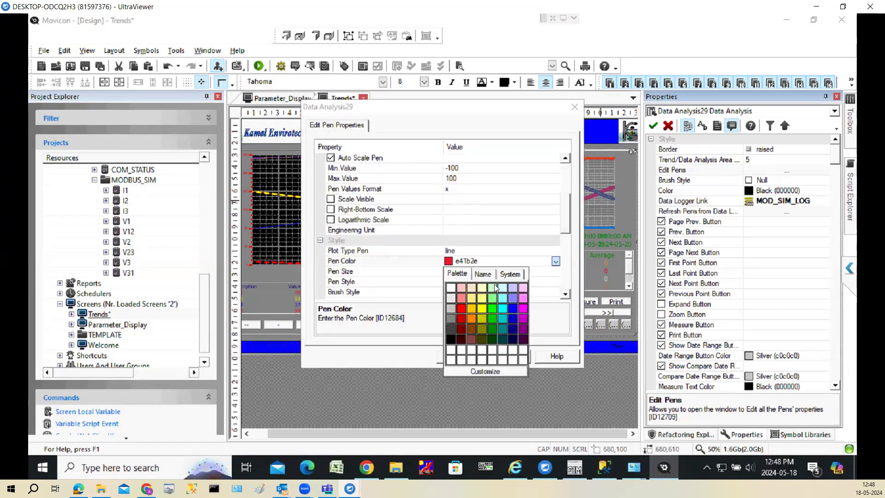
left_click(482, 309)
left_click(459, 358)
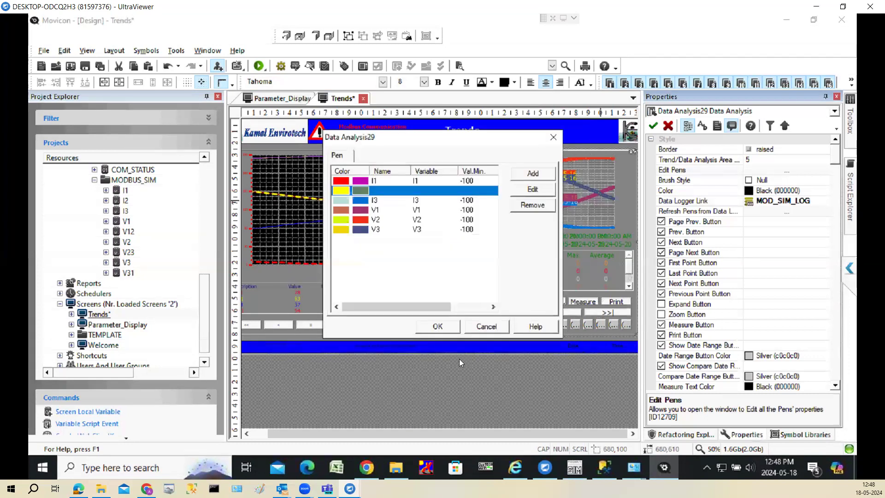
Set the pen color of Data Analysis pen I3 to Blue (0000ff)
double_click(475, 201)
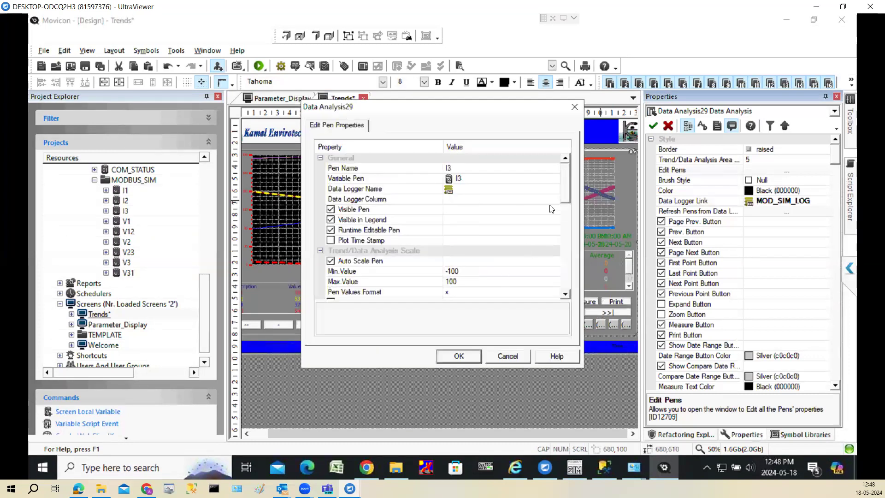
scroll(566, 217, "down", 3)
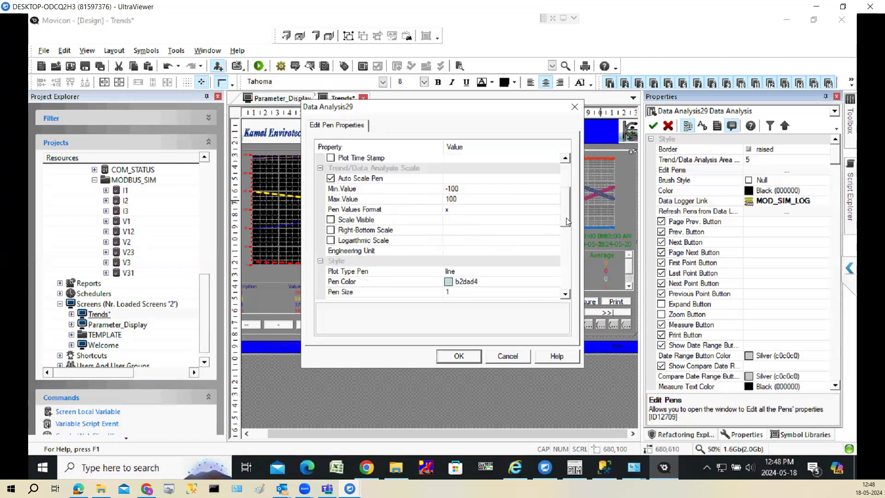
left_click(558, 259)
left_click(556, 259)
left_click(511, 309)
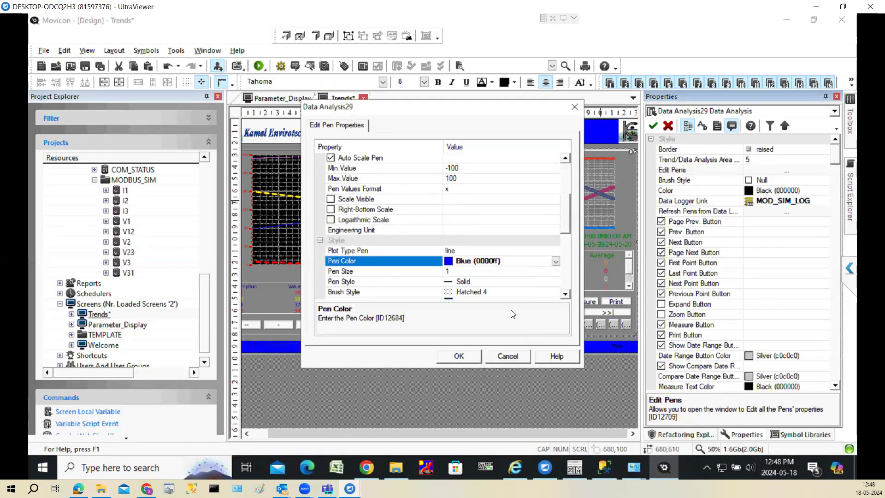
left_click(458, 355)
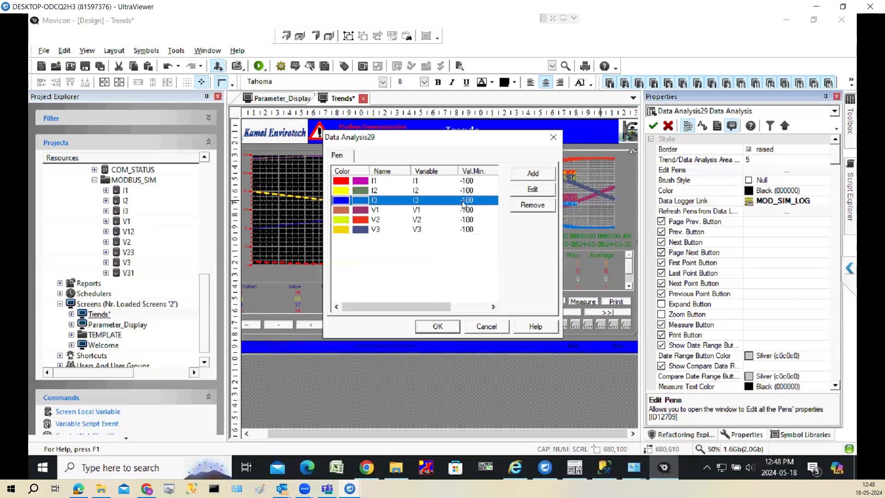
Set the pen color of Data Analysis pen V1 to light red ff8080, keeping its pen style Solid
double_click(399, 212)
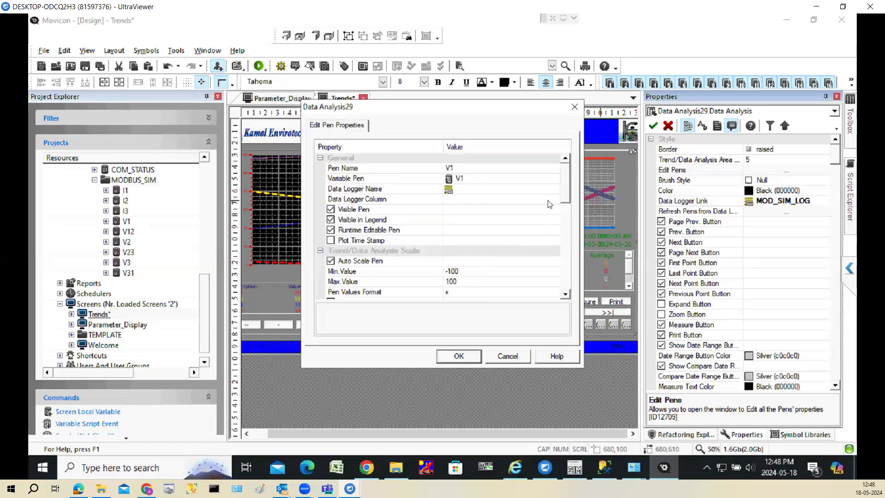
left_click_drag(566, 190, 566, 232)
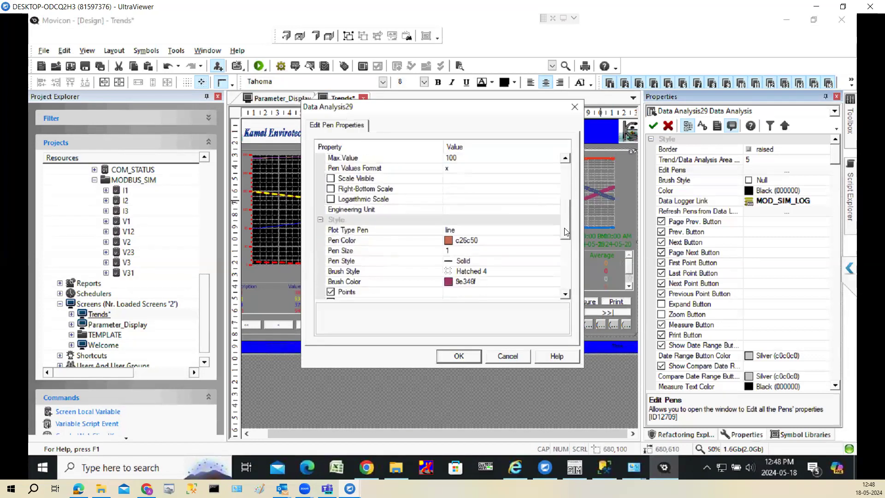
left_click(556, 240)
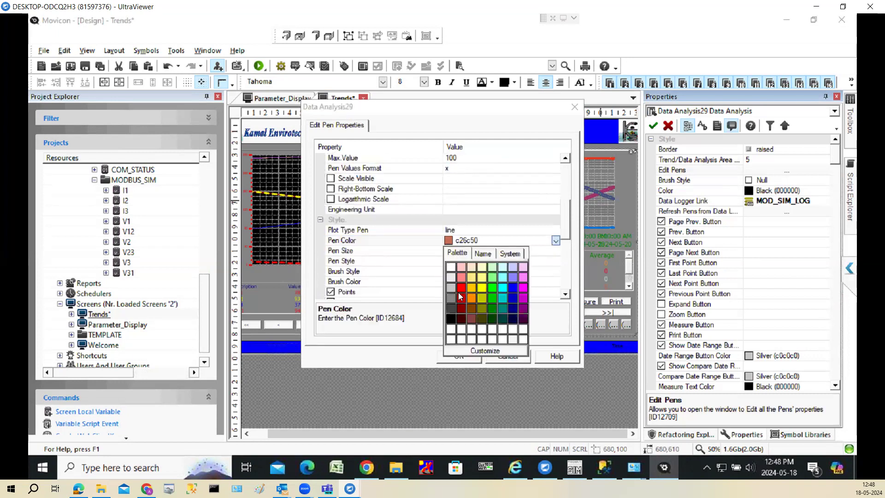
left_click(461, 278)
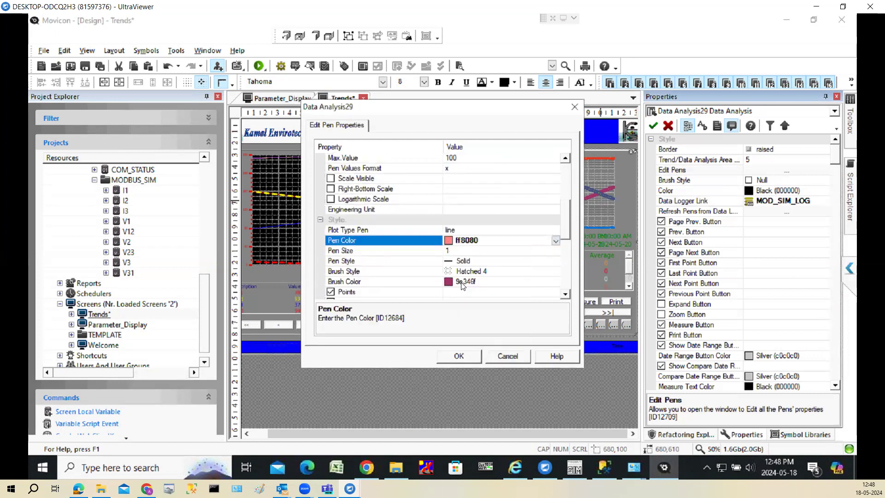
left_click(516, 252)
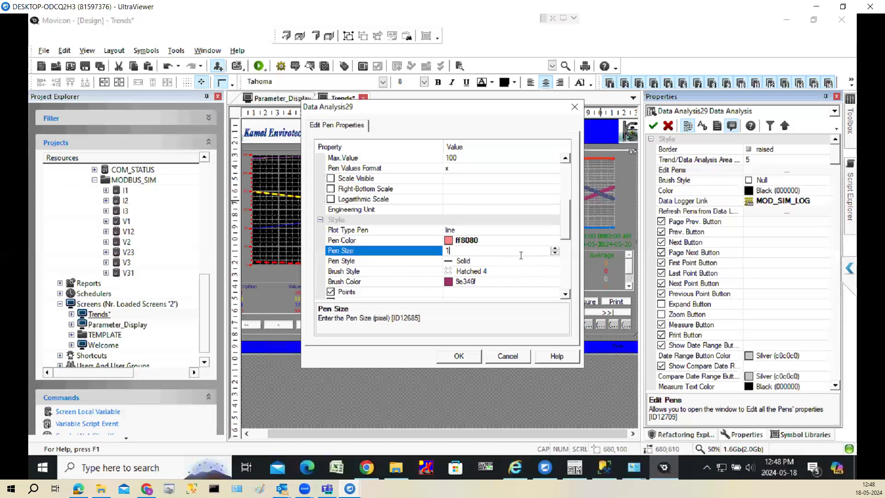
left_click(516, 261)
left_click(555, 262)
left_click(556, 261)
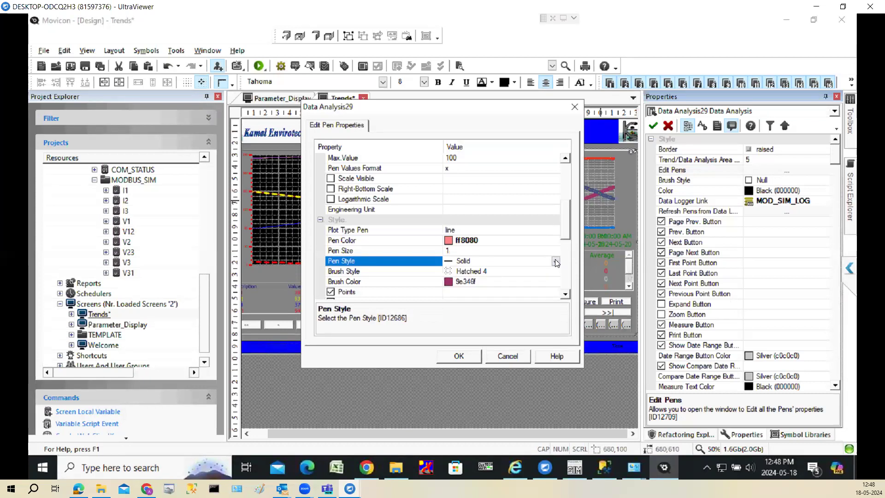
left_click(463, 357)
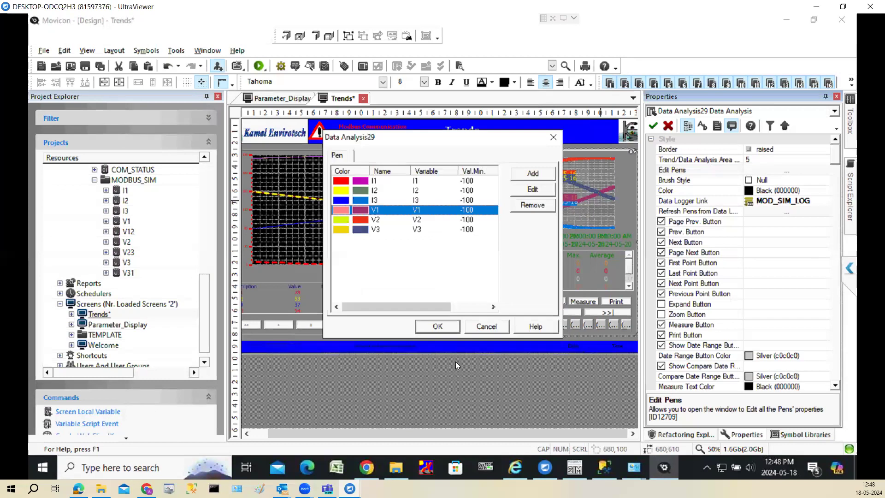
Set the pen color of Data Analysis pen V1 to Red (ff0000)
double_click(393, 214)
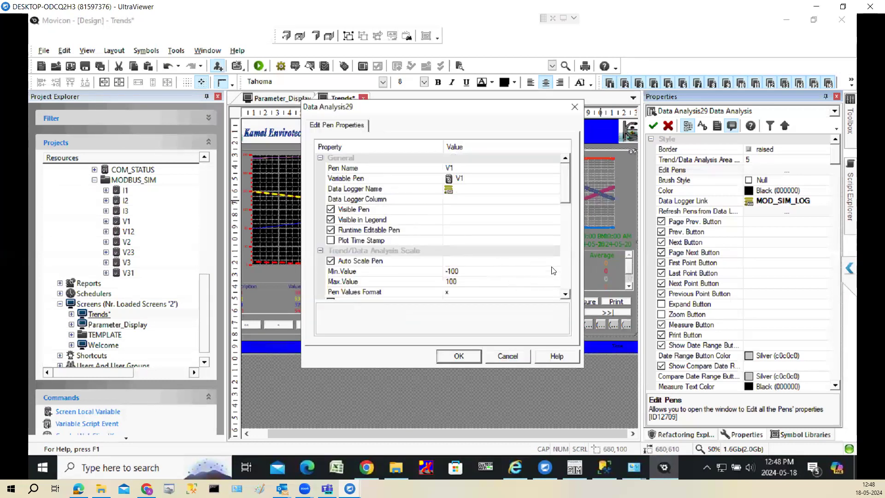
left_click_drag(568, 207, 563, 235)
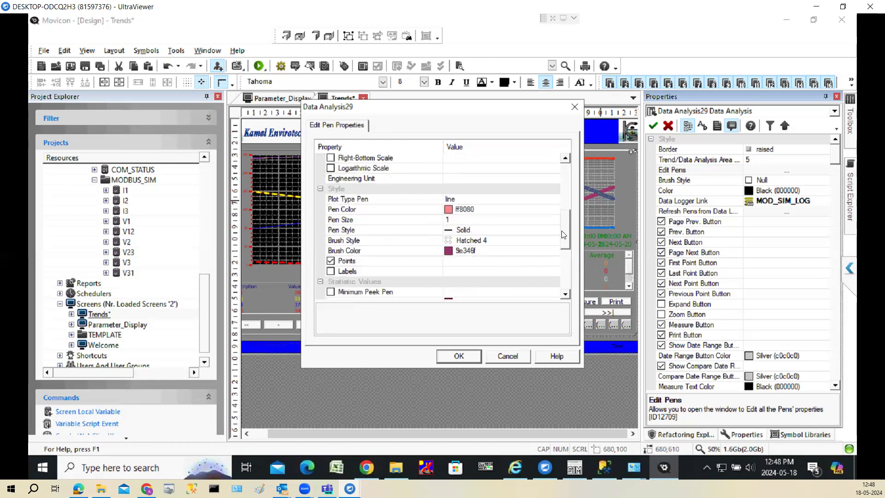
left_click(558, 208)
left_click(555, 209)
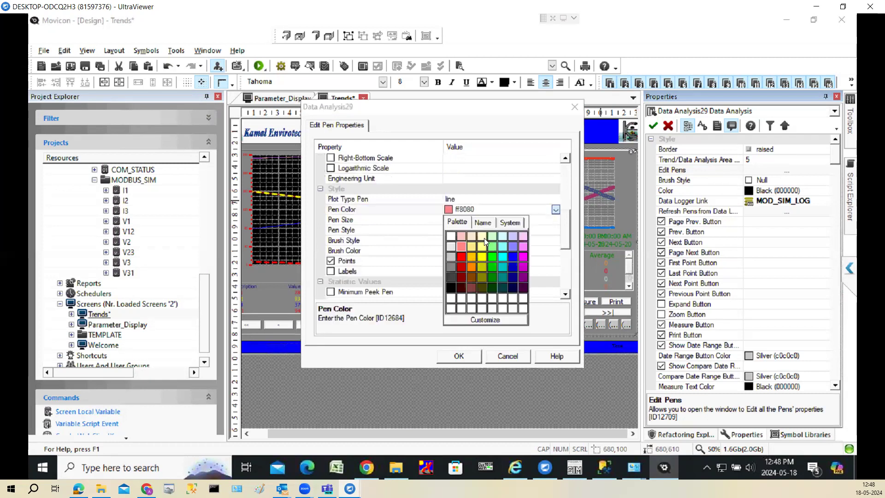
left_click(462, 261)
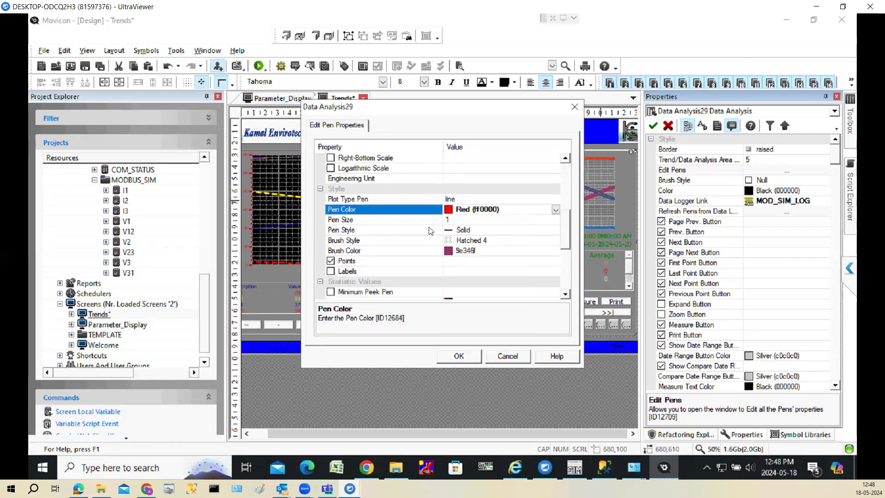
left_click(400, 219)
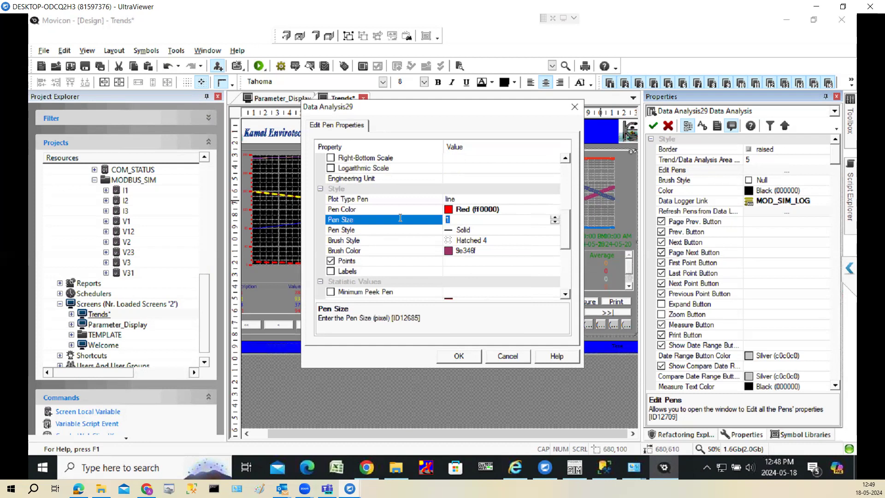
left_click(455, 355)
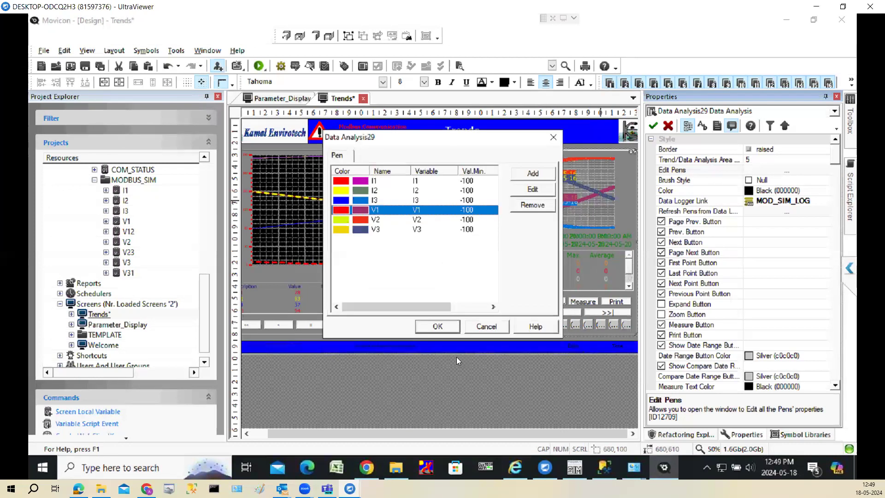
Set the pen size of Data Analysis pen V2 to 3 pixels
left_click(393, 222)
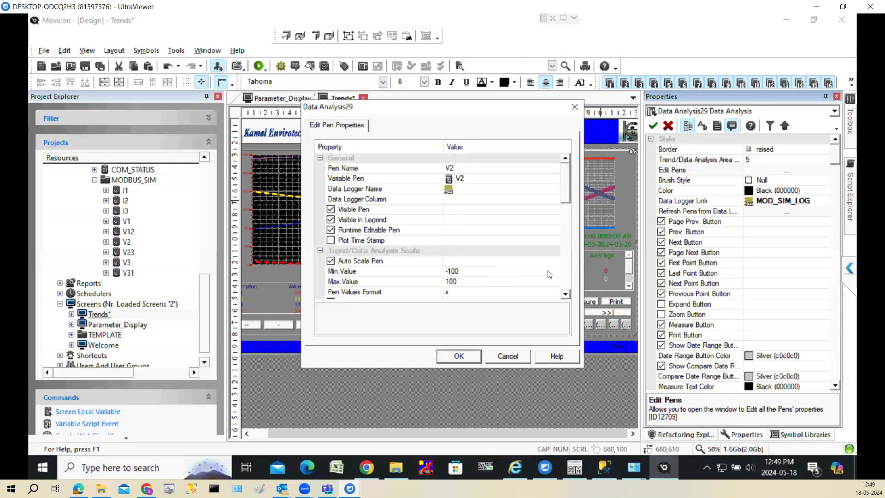
left_click_drag(566, 184, 566, 229)
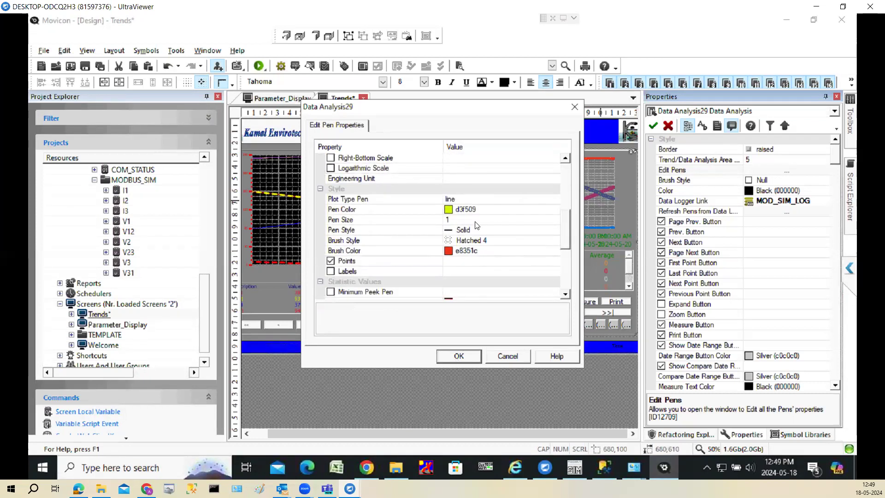
left_click(405, 219)
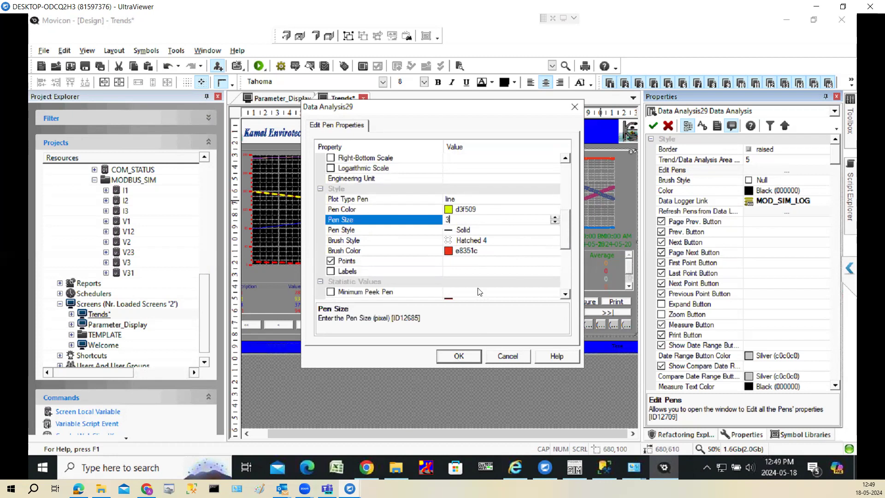
left_click(465, 358)
Set the pen color of Data Analysis pen V3 to Blue (0000ff) and its pen size to 3 pixels
left_click(409, 230)
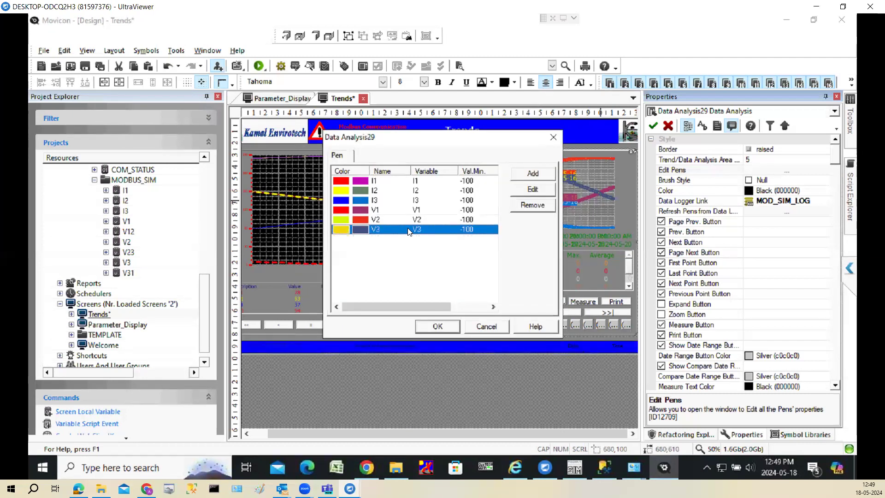
double_click(408, 231)
left_click_drag(567, 182, 566, 232)
left_click(556, 210)
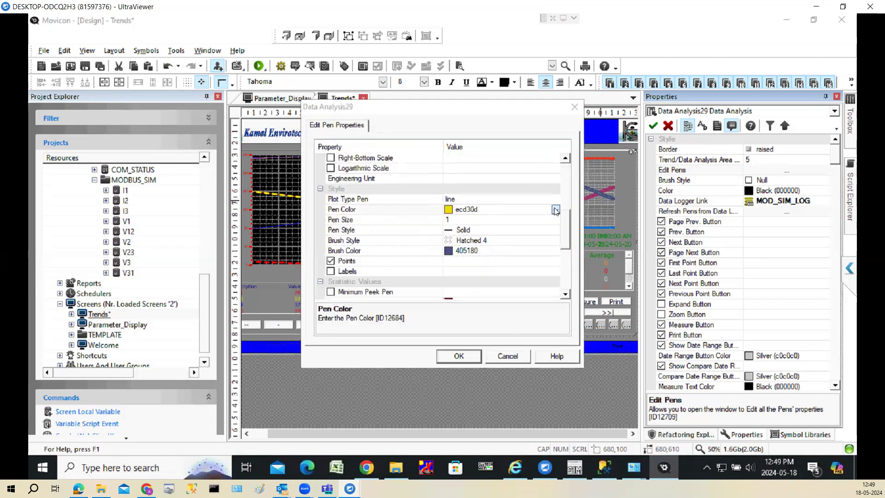
left_click(512, 257)
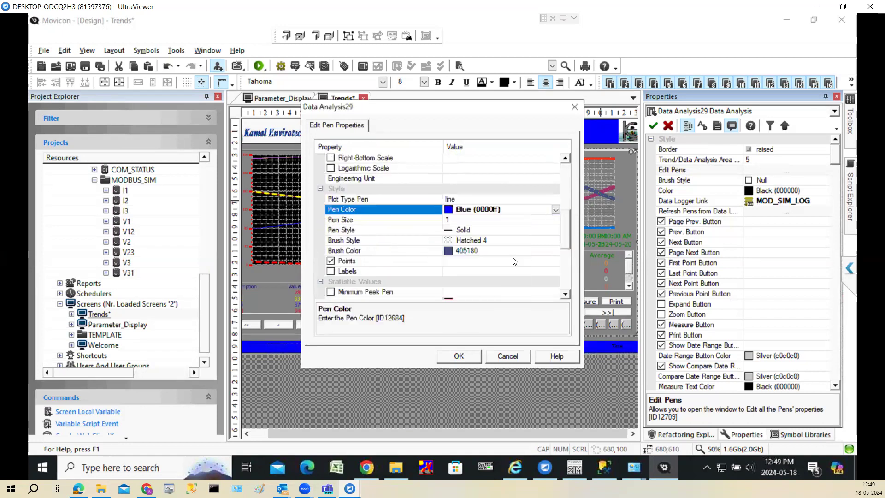
left_click(376, 223)
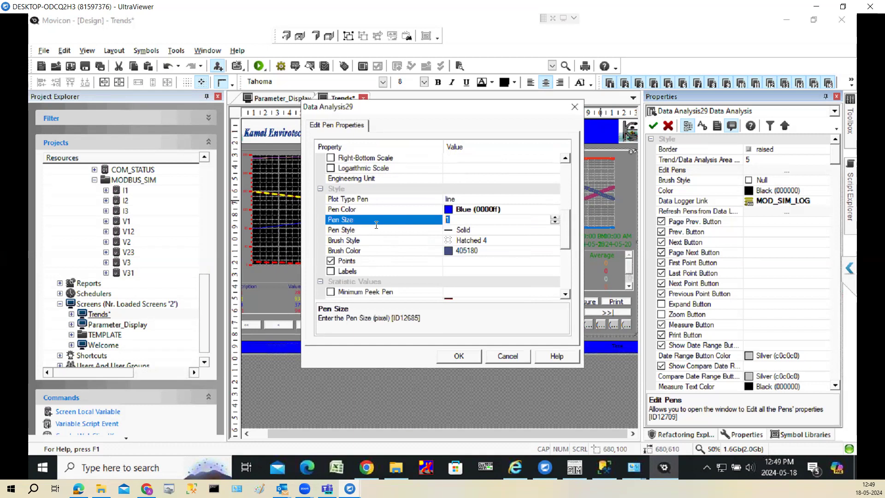
type("3")
left_click(457, 356)
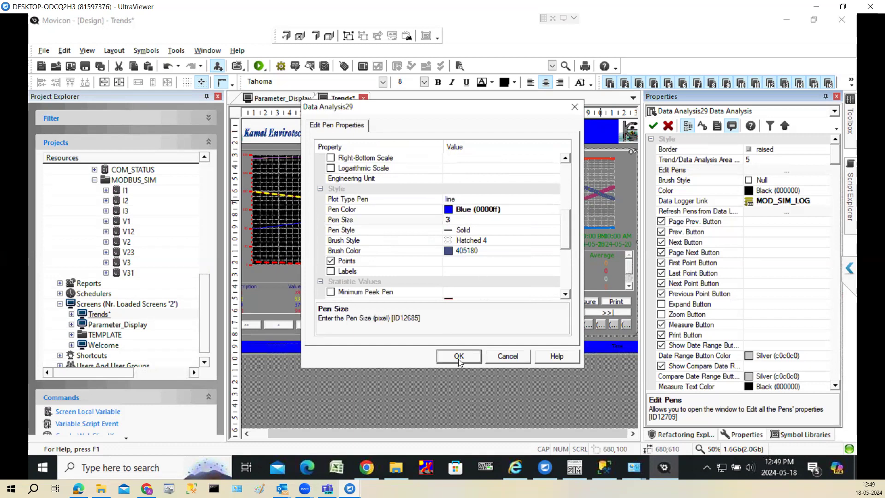
left_click(450, 327)
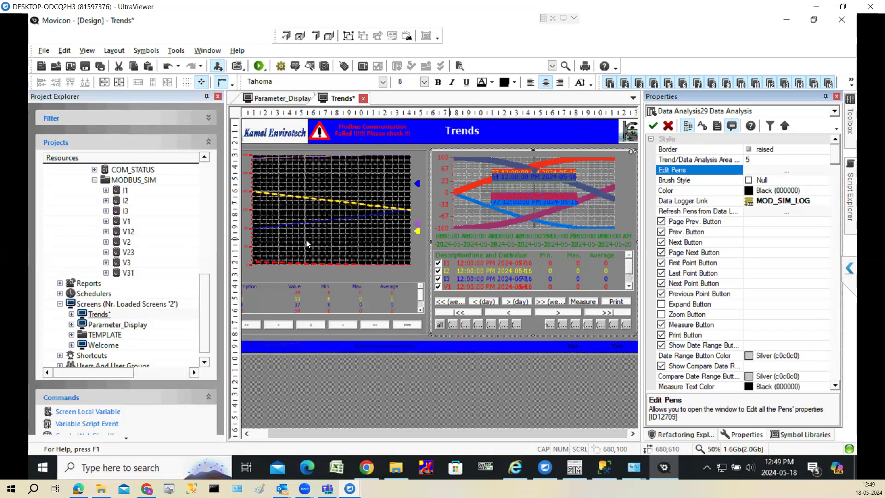
Enable the Zoom Button of the Data Analysis object and save the project
left_click(548, 224)
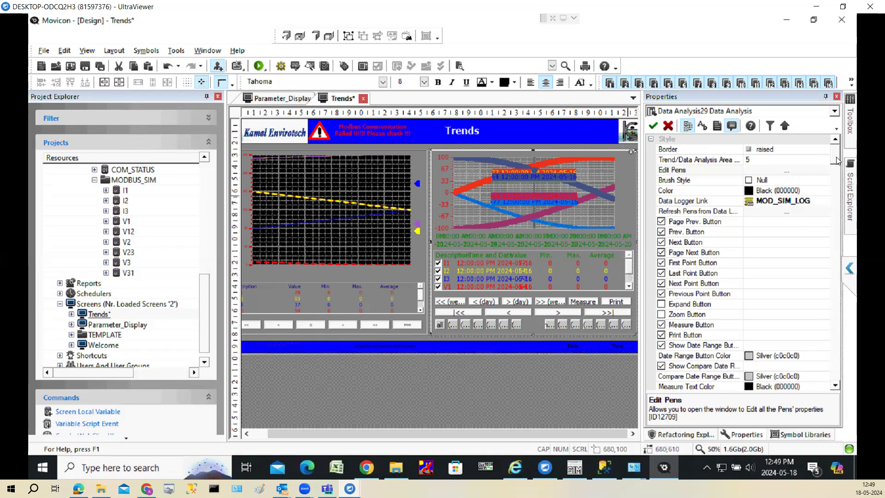
scroll(838, 160, "down", 3)
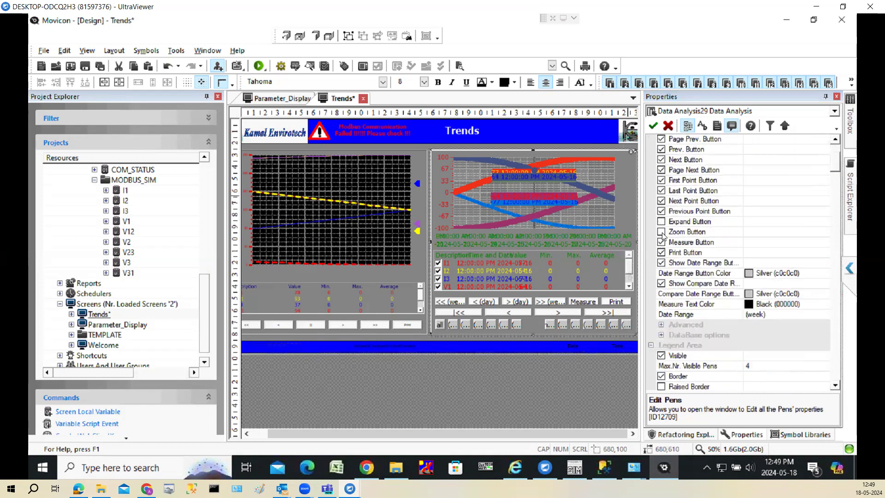
left_click(661, 232)
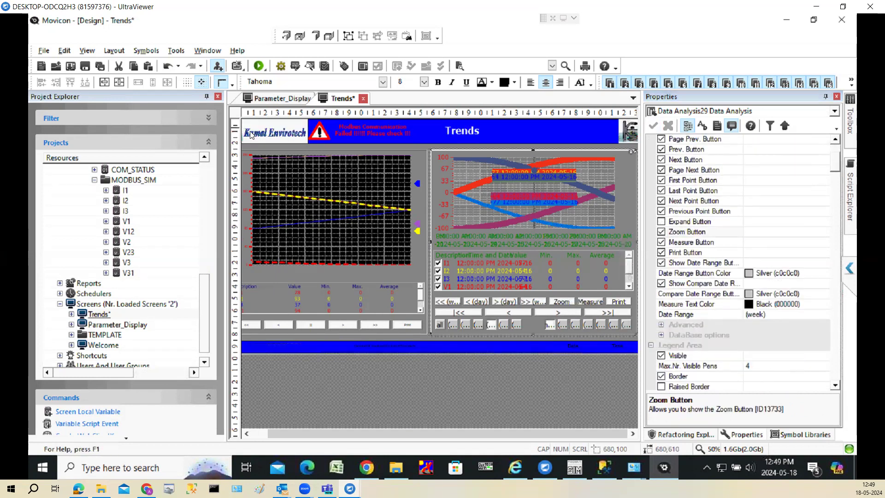
left_click(101, 68)
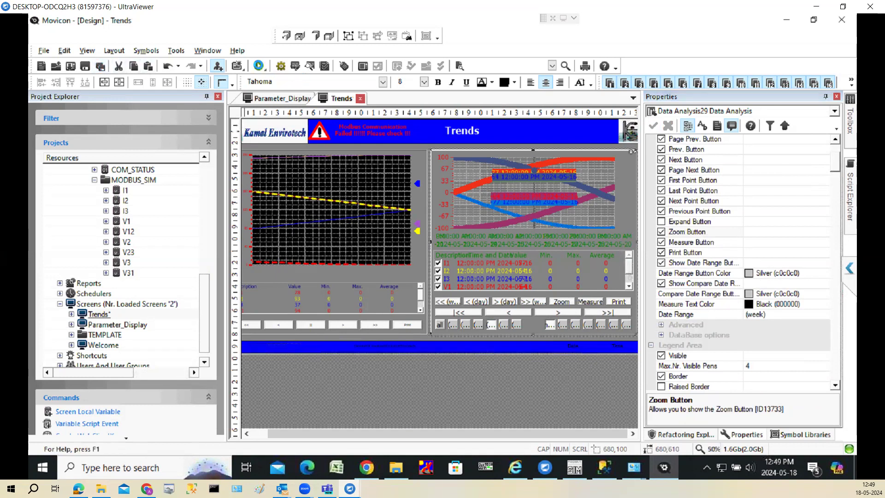
Set the Second Frequency of the MOD_SIM_LOG data logger to 1 and save the project
left_click_drag(209, 301, 205, 177)
left_click(122, 274)
left_click(128, 210)
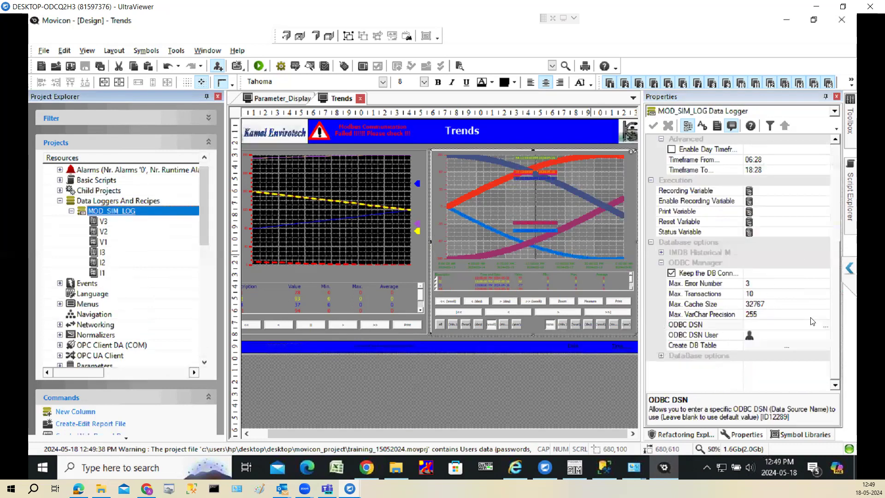
left_click_drag(840, 326, 837, 280)
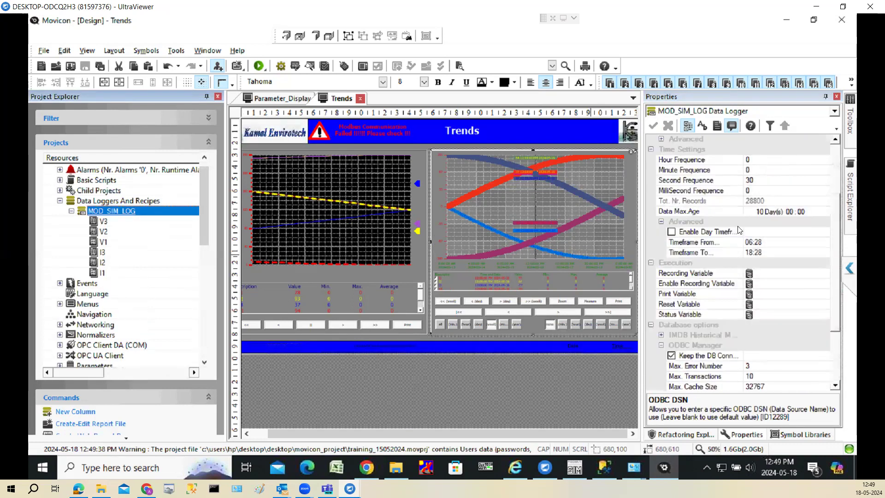
left_click(703, 183)
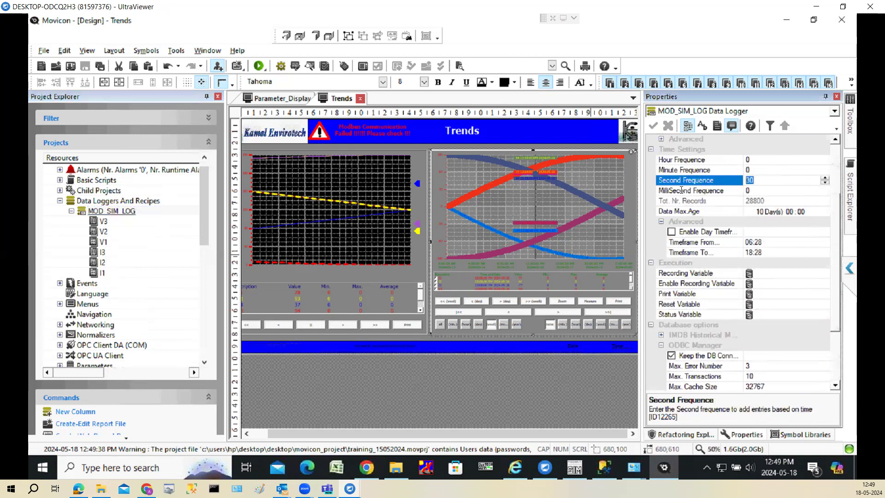
type("1")
left_click(653, 126)
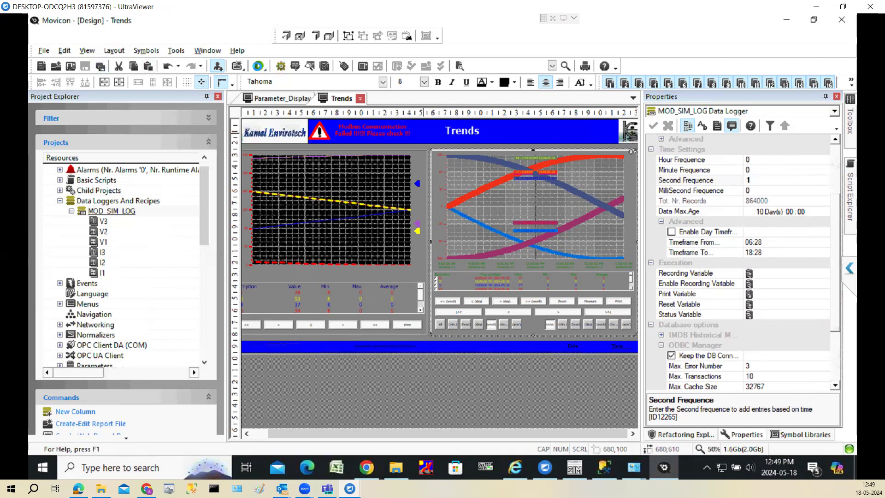
left_click(100, 67)
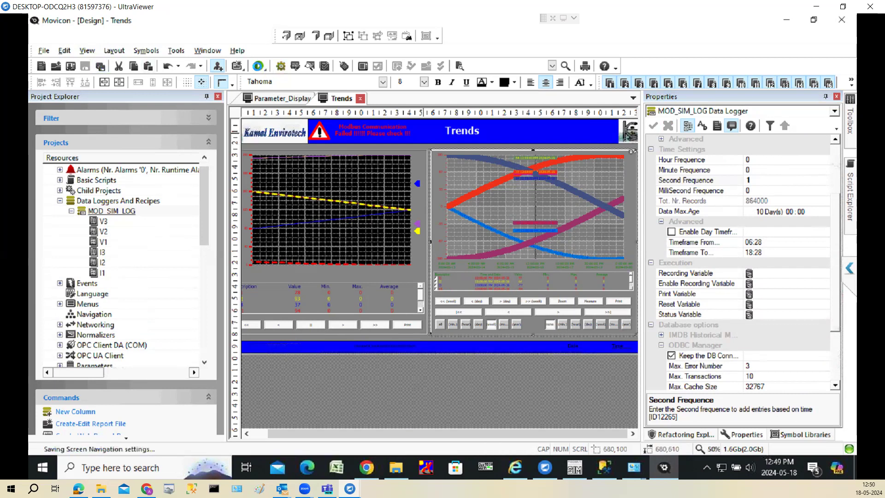
Run the project and pause the live trend to step back through its recorded history
left_click(259, 66)
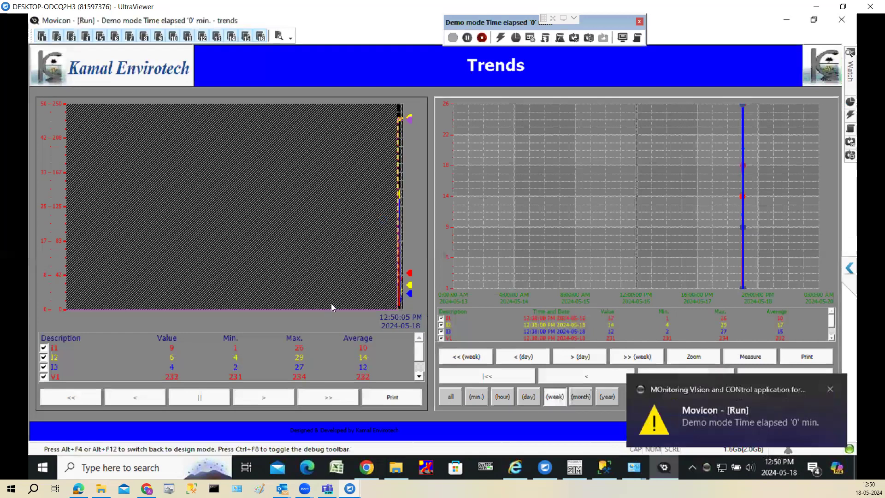
left_click(197, 399)
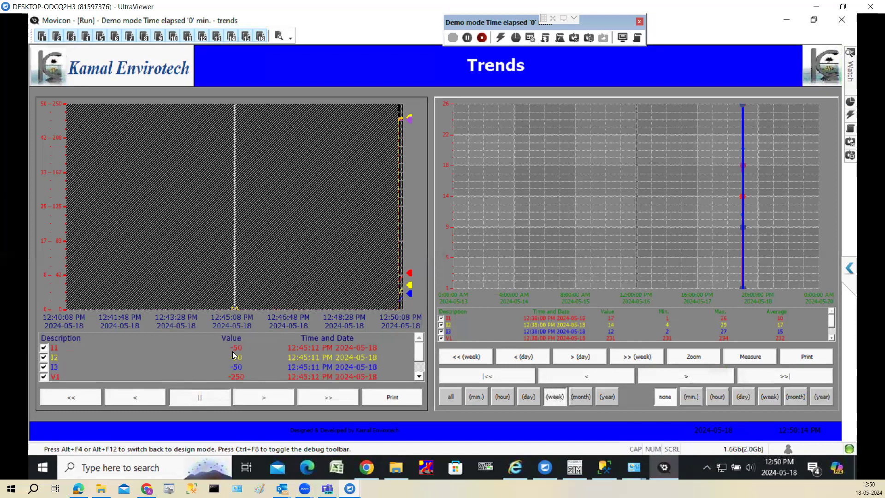
left_click(146, 396)
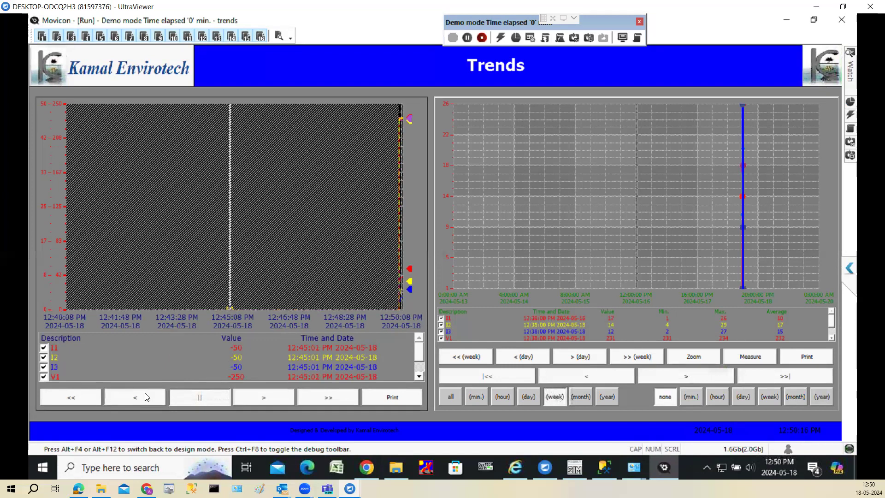
left_click(147, 396)
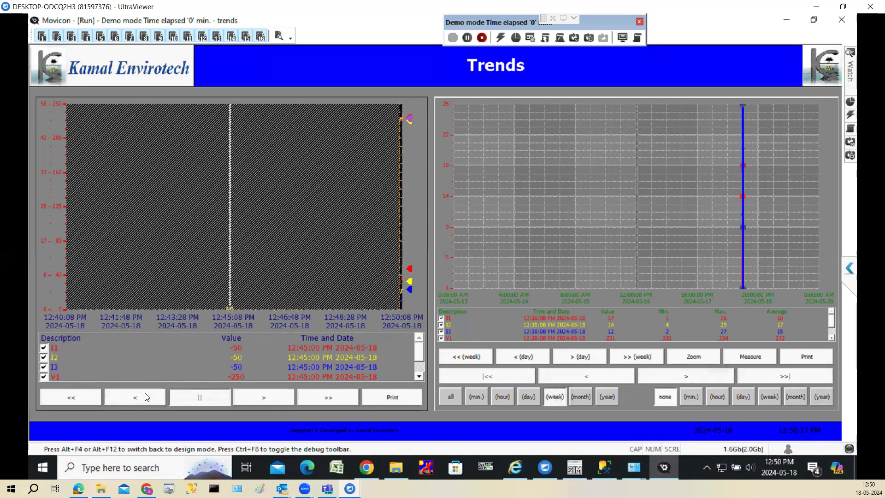
left_click(82, 398)
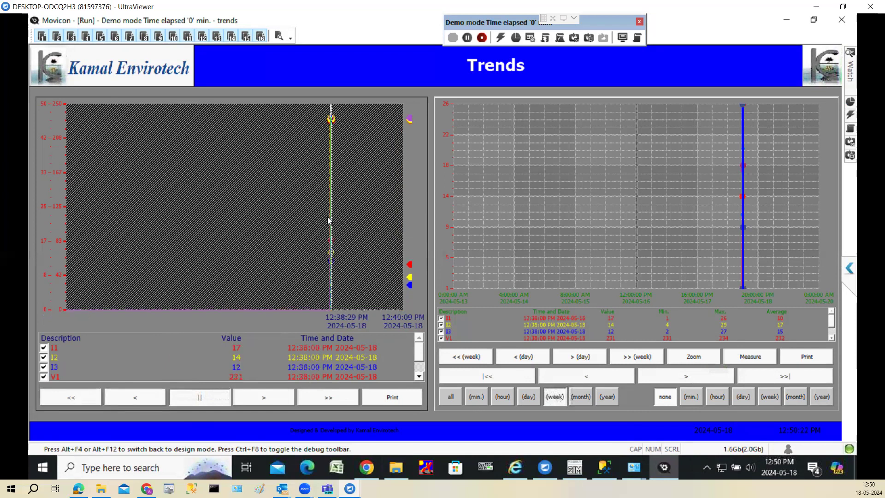
Inspect the recorded point on the paused trend, move forward through its history, and resume live trending
left_click(332, 272)
left_click(265, 398)
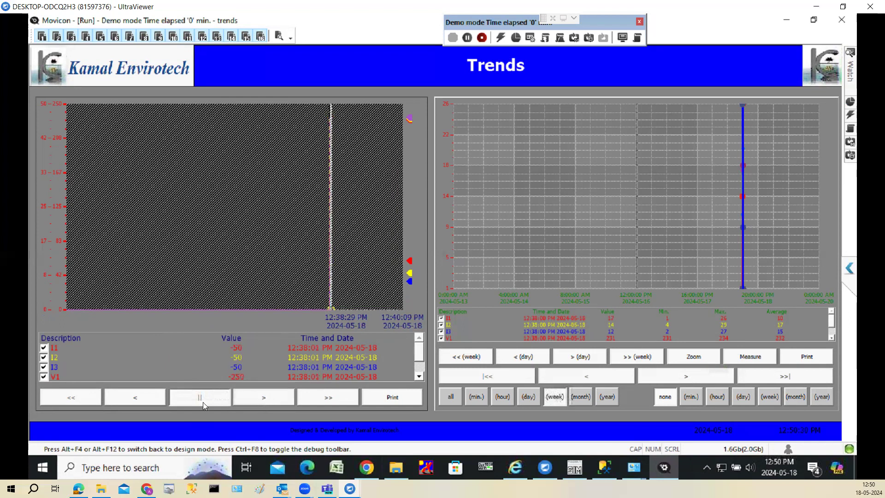
left_click(322, 399)
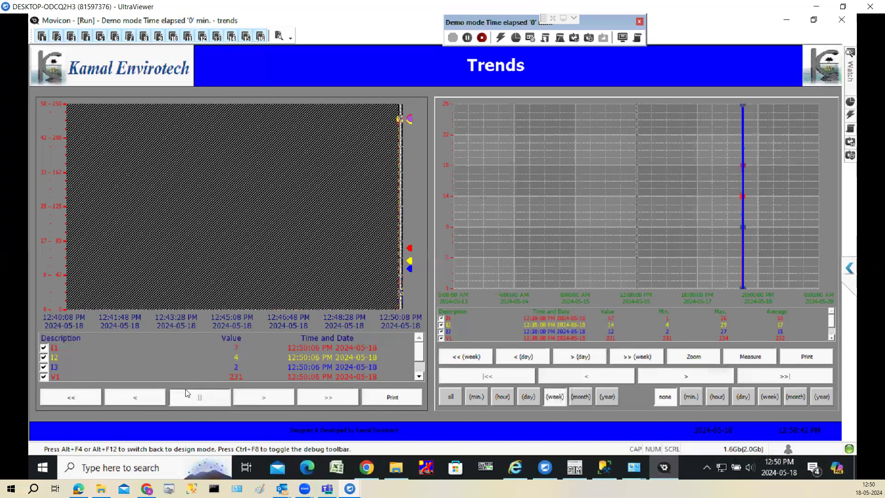
left_click(188, 397)
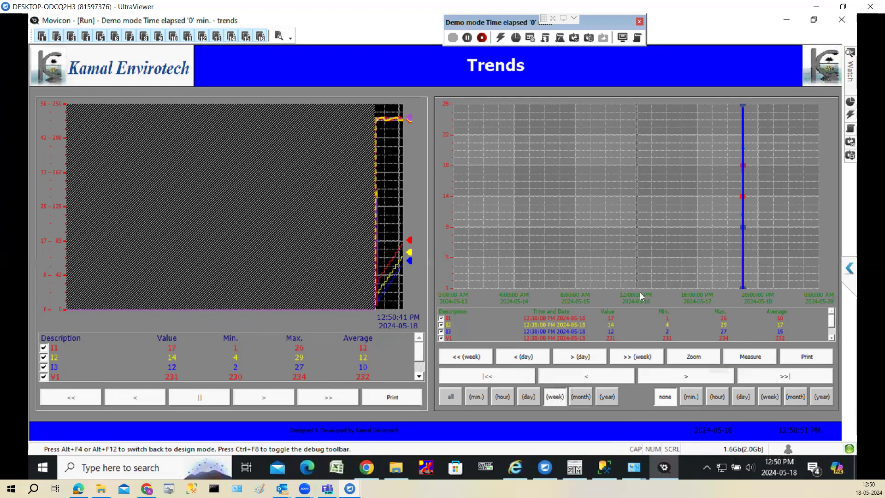
Show all recorded data in the Data Analysis chart, and filter its date range from 12:50 PM to 12:51 PM on 2024-05-18
left_click(450, 396)
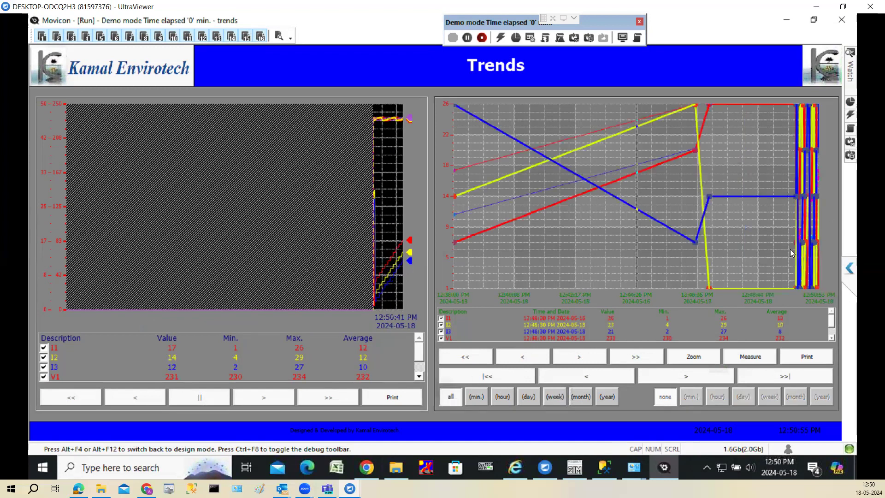
left_click_drag(505, 258, 818, 243)
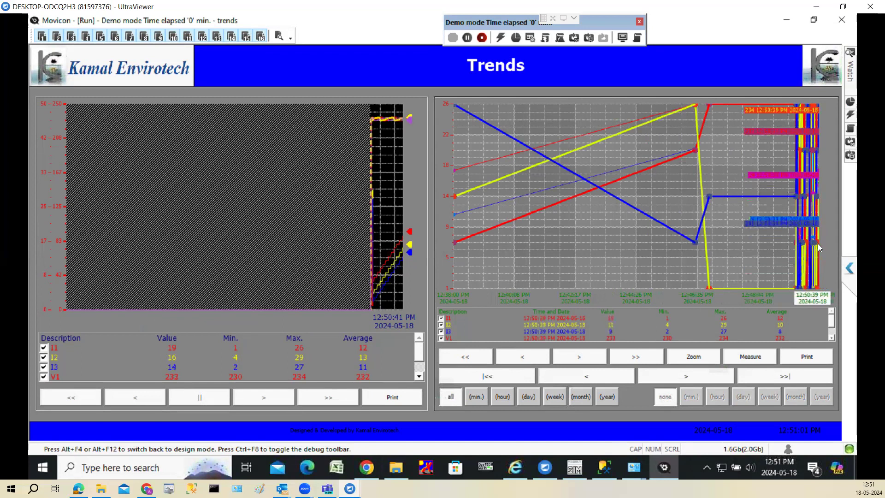
left_click(577, 296)
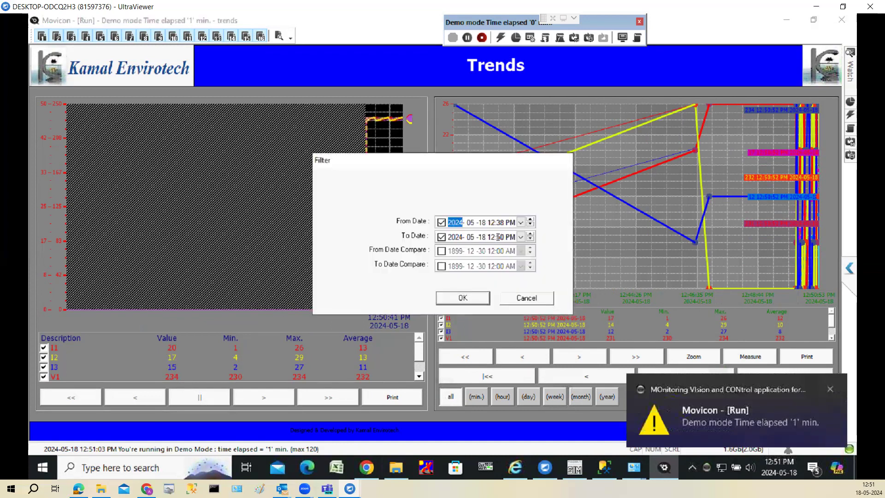
left_click(502, 222)
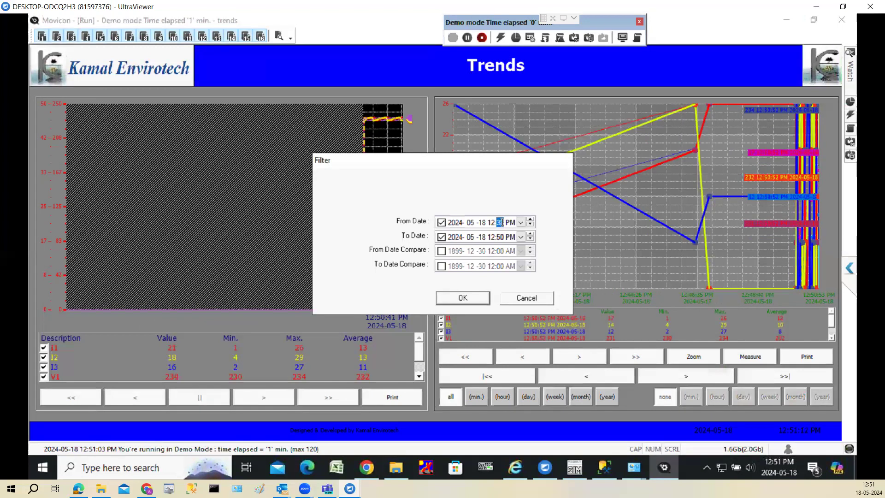
type("50")
left_click(500, 236)
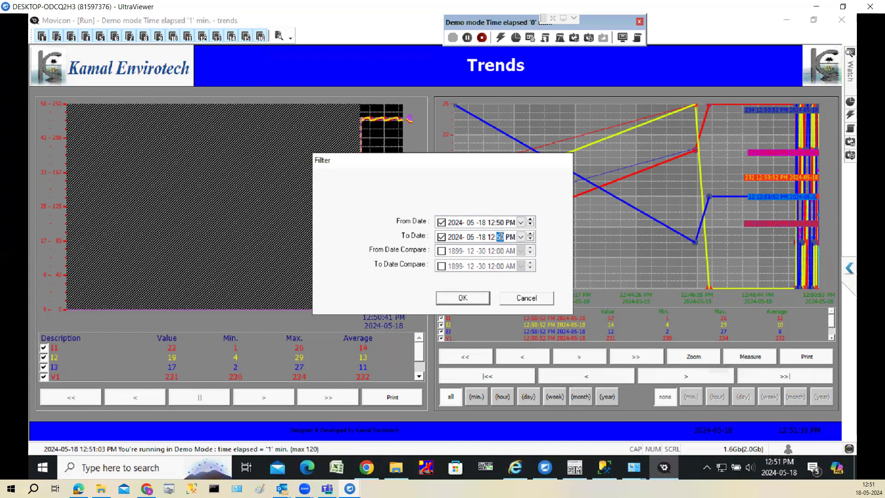
type("51")
left_click(470, 300)
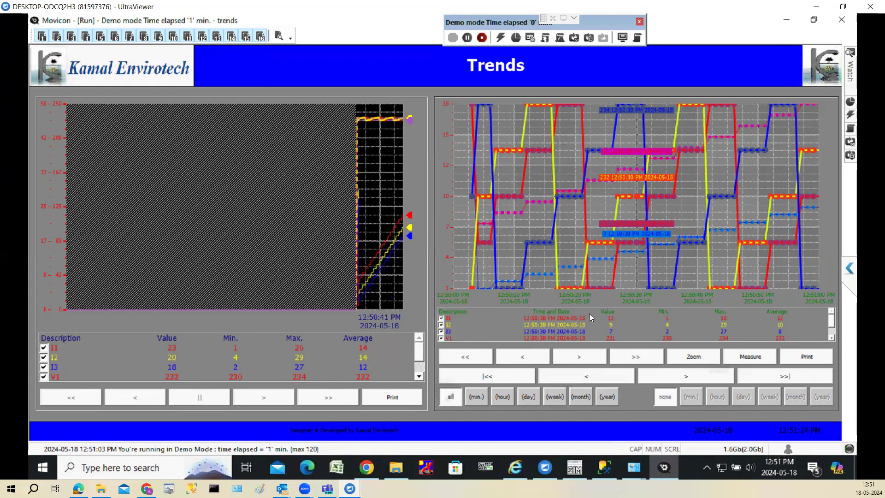
Highlight pens I2 and I1 in the Data Analysis legend, and toggle the visibility of I1 off and on
left_click(465, 324)
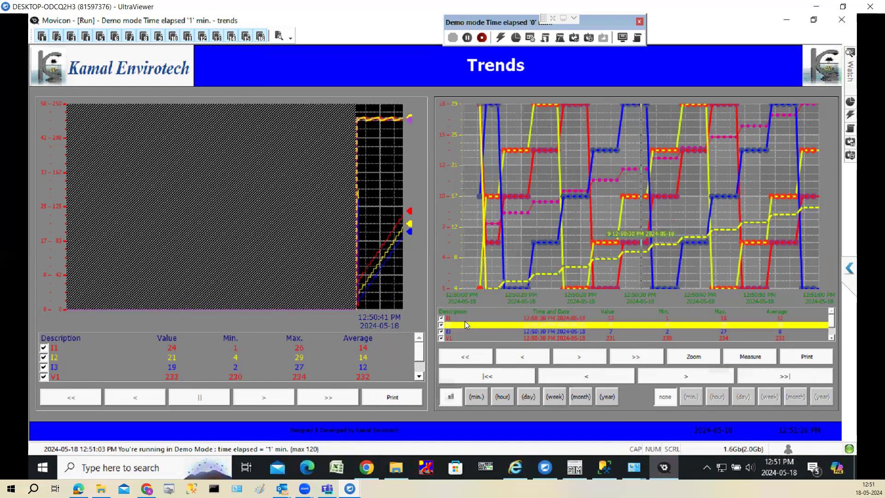
left_click(464, 317)
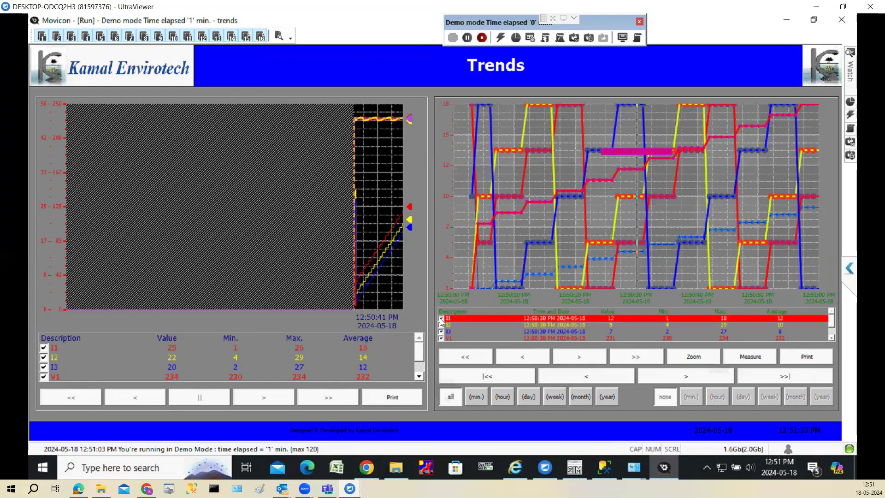
left_click(442, 319)
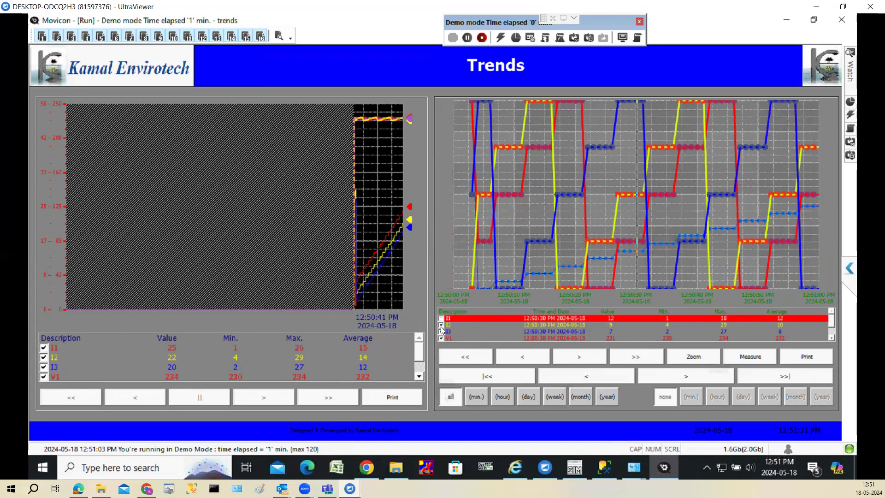
left_click(441, 319)
Hide pens I3, V2 and V3 in the Data Analysis chart
left_click(441, 331)
left_click(831, 337)
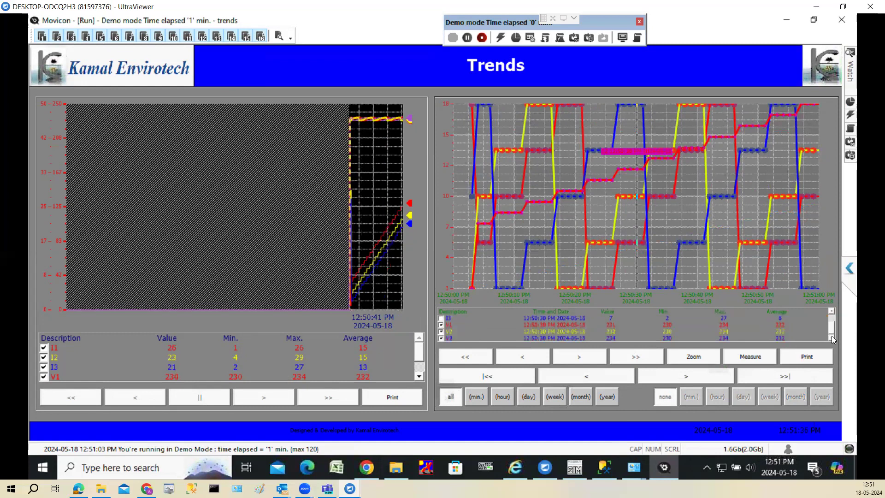
left_click(441, 332)
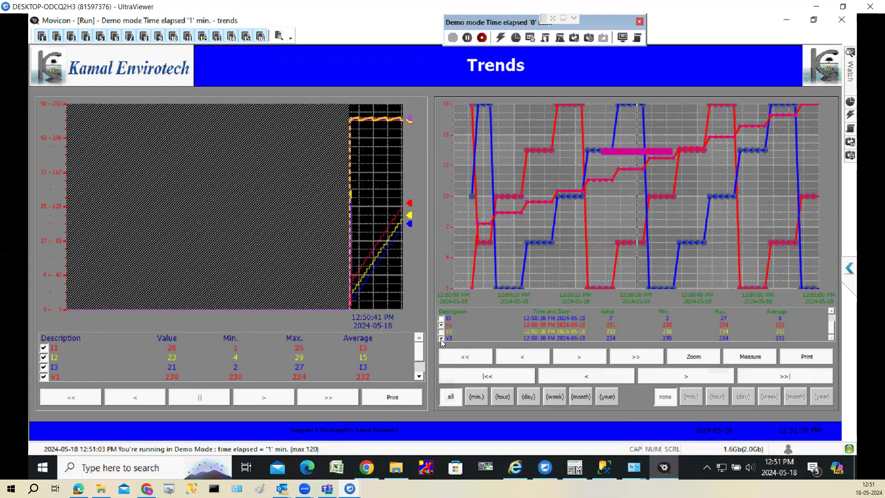
left_click(441, 339)
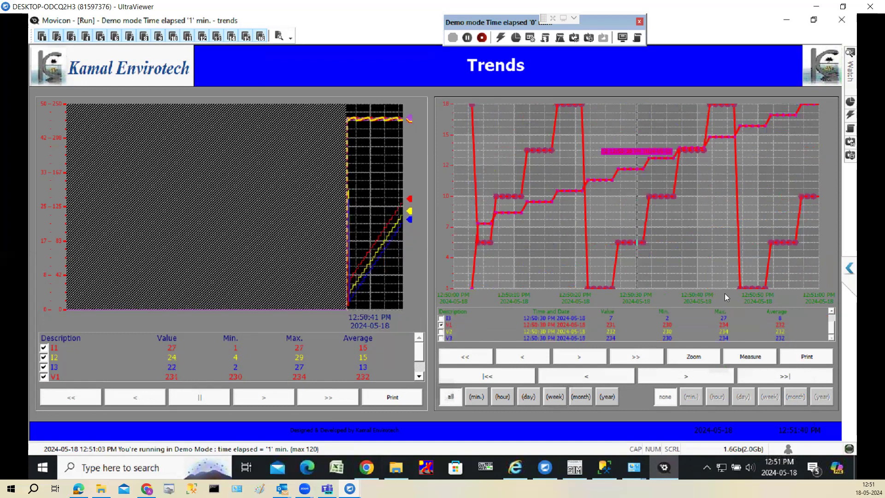
Measure the time and value differences between points on the Data Analysis chart
left_click(756, 357)
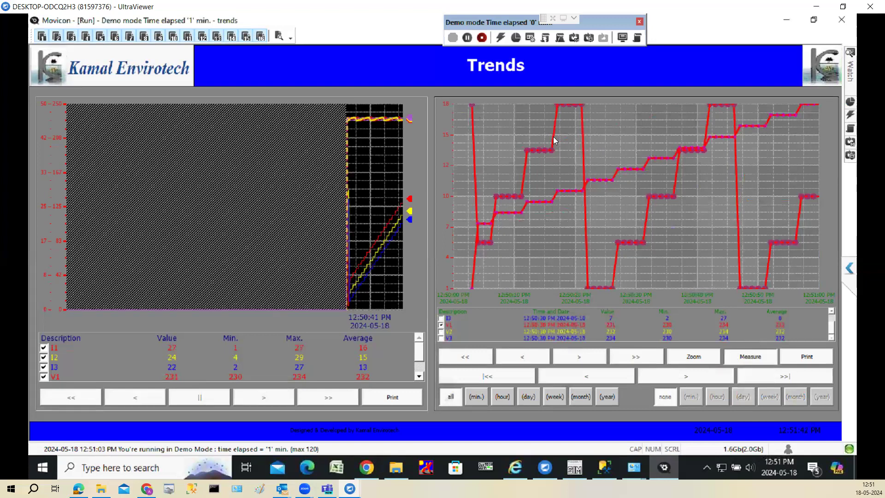
mouse_move(554, 153)
left_mouse_down()
mouse_move(617, 162)
mouse_move(684, 187)
mouse_move(773, 192)
left_mouse_up()
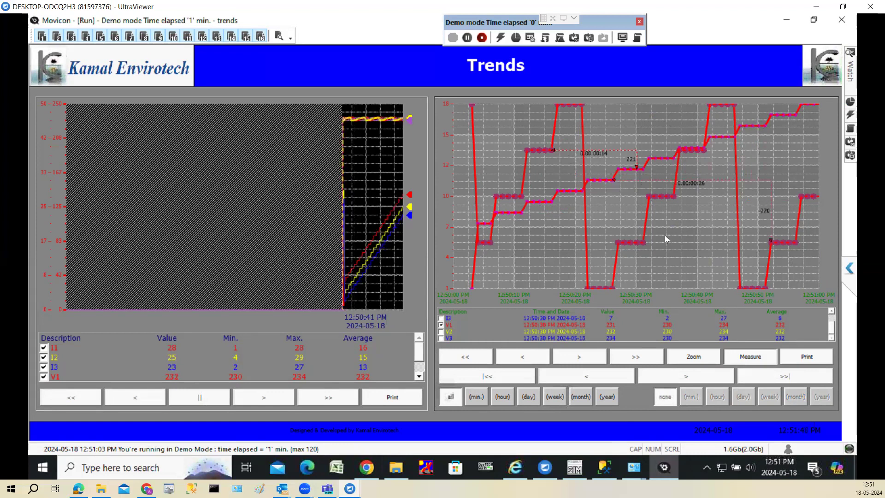
left_click(819, 358)
left_click(503, 319)
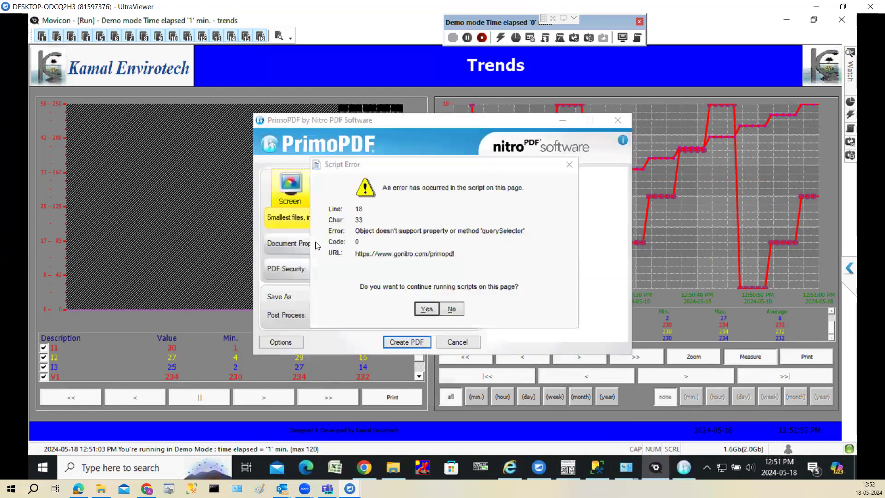
left_click(432, 308)
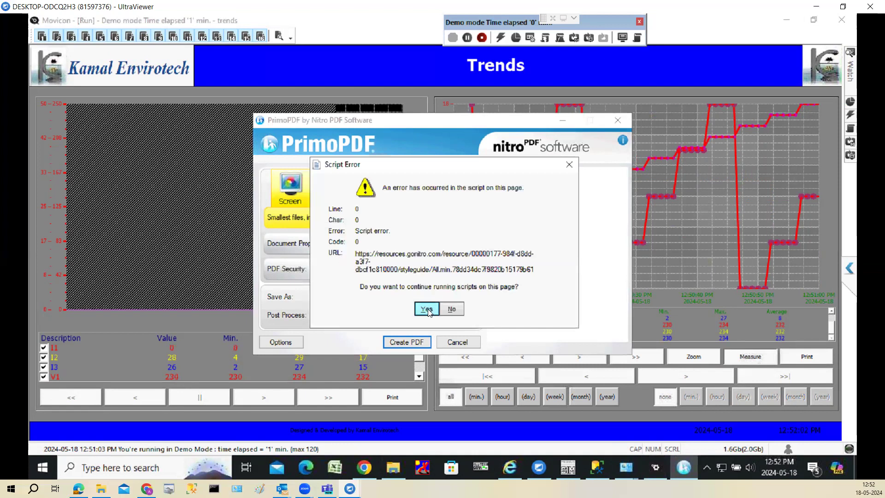
left_click(429, 310)
left_click(429, 310)
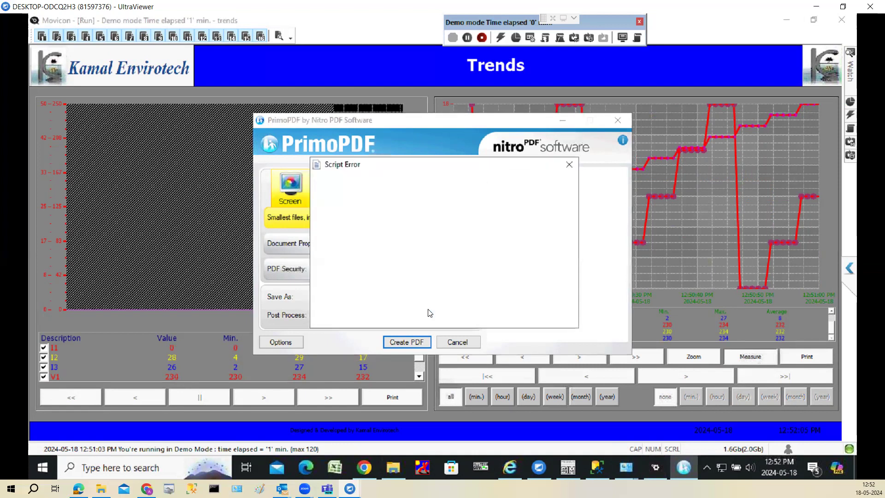
left_click(428, 310)
left_click(427, 310)
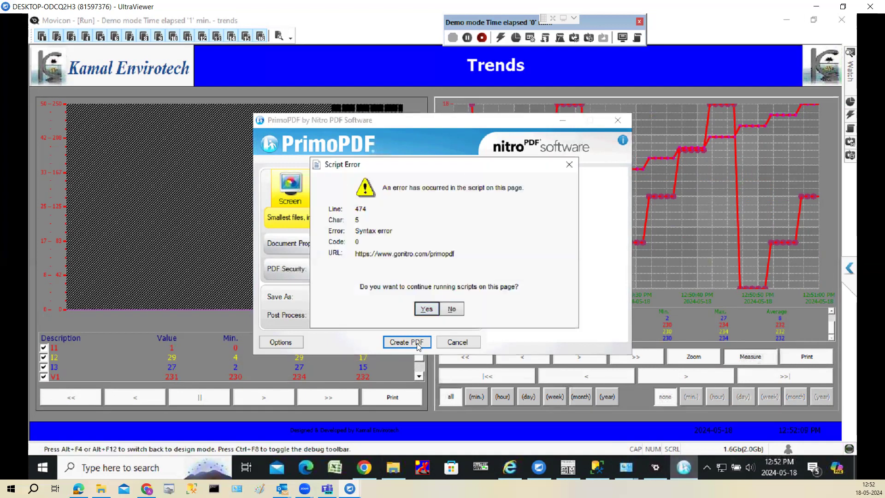
left_click(452, 309)
left_click(453, 310)
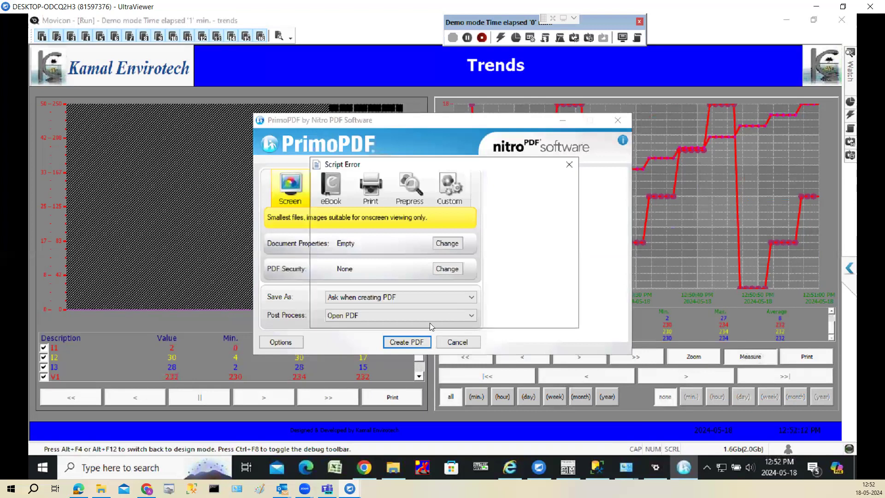
left_click(452, 309)
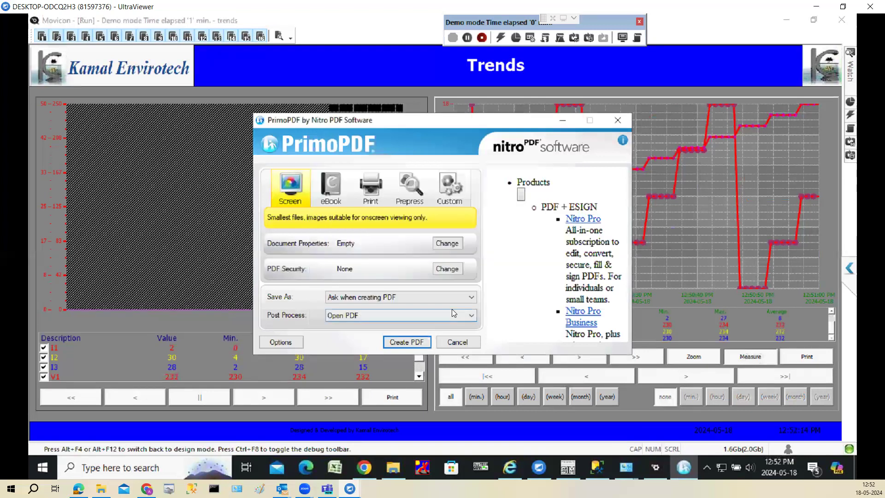
left_click(405, 343)
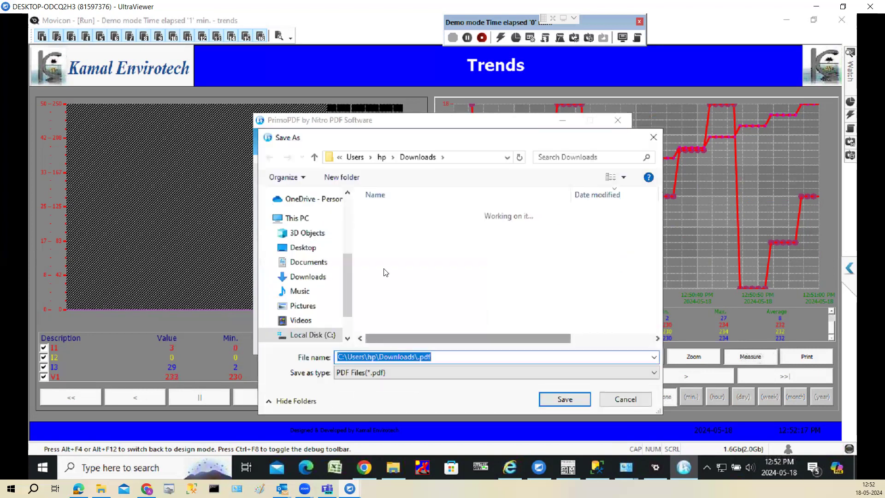
left_click(640, 399)
left_click(457, 342)
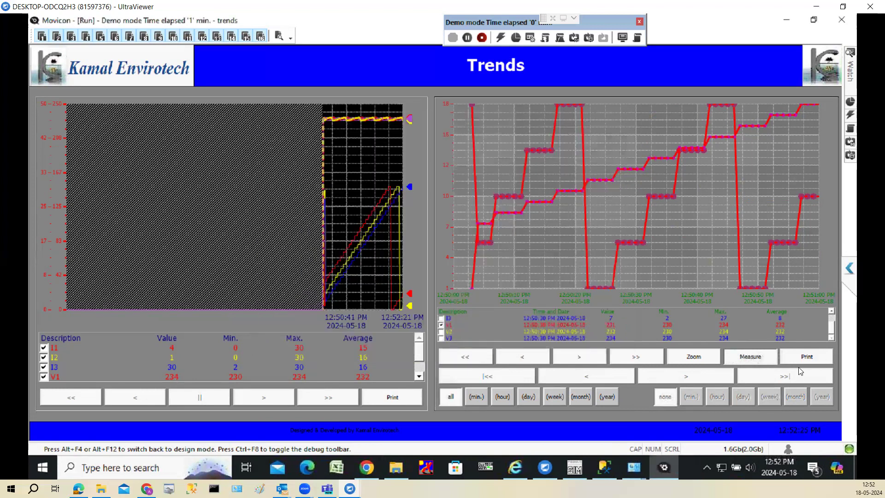
Switch to the Windows Printers & scanners settings, make Movicon PDF Writer the default printer, and close the settings
left_click(107, 463)
type("print")
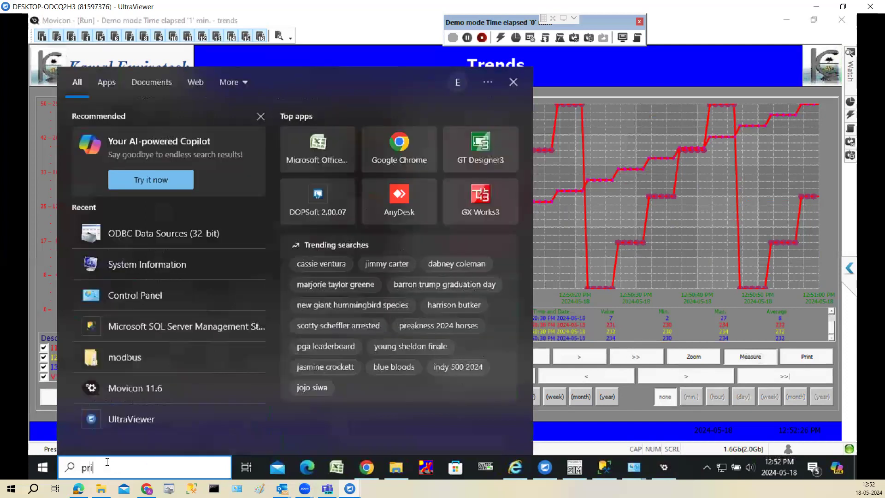
left_click(149, 135)
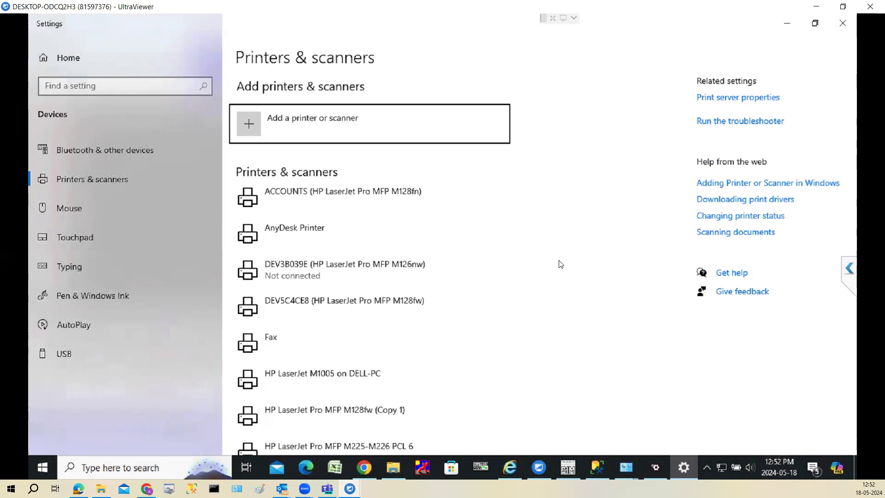
scroll(561, 264, "down", 10)
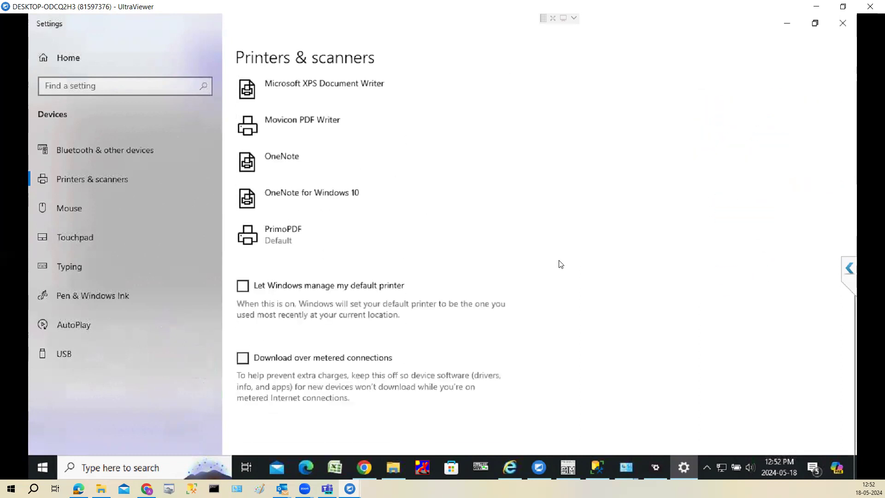
left_click(303, 132)
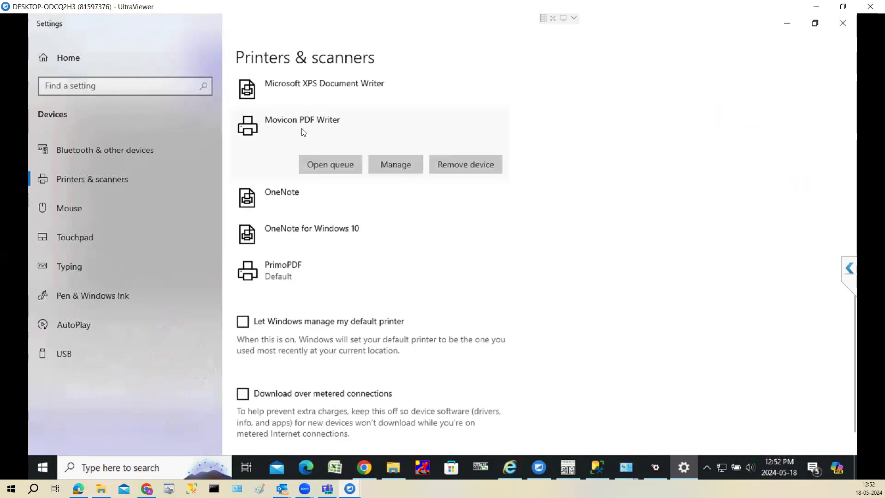
left_click(403, 164)
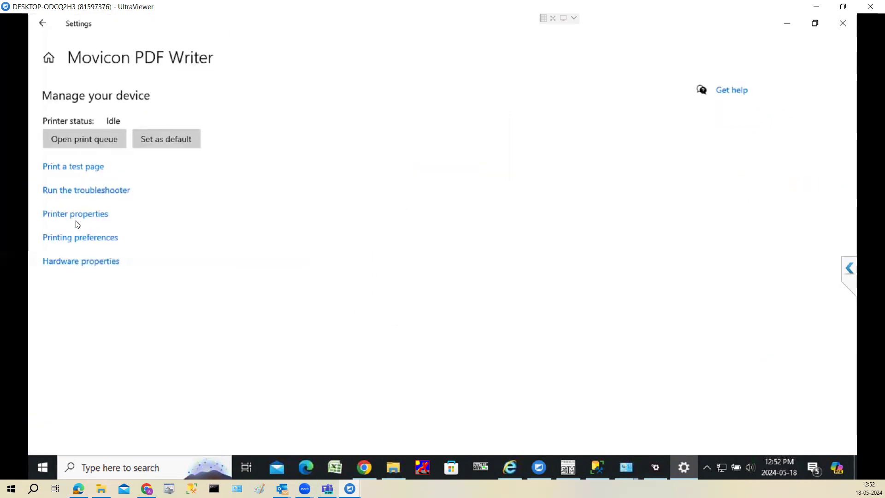
left_click(173, 139)
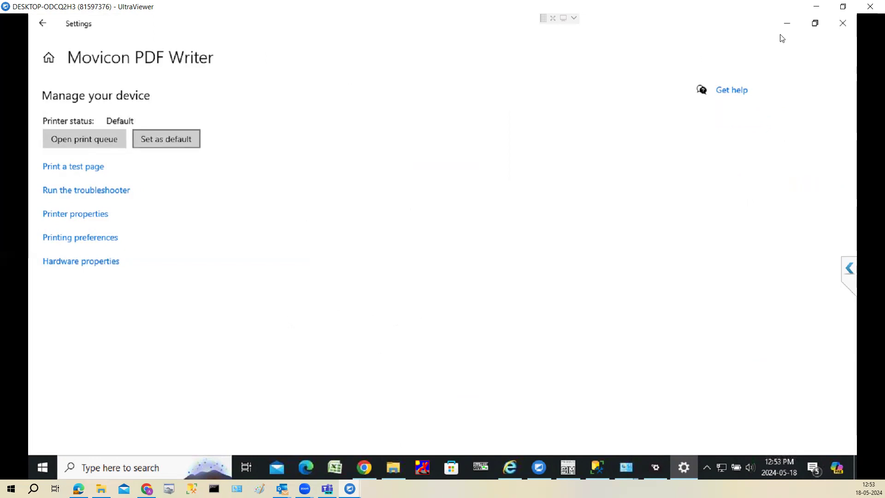
left_click(847, 22)
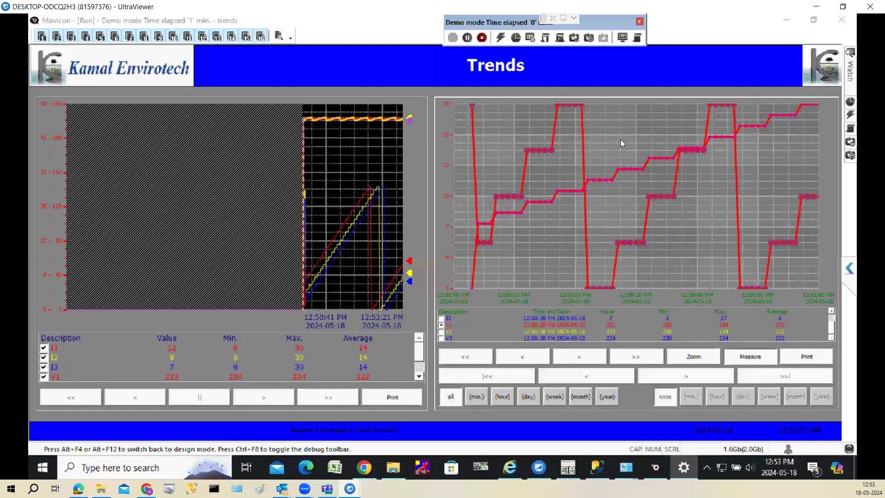
Print the Data Analysis chart in Landscape orientation with Movicon PDF Writer, saving it as Trend_Historical in Documents
left_click(820, 359)
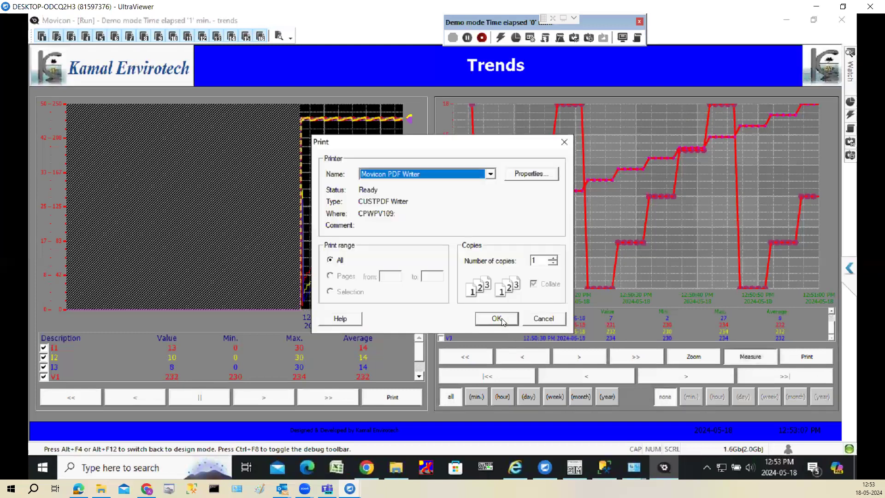
left_click(532, 174)
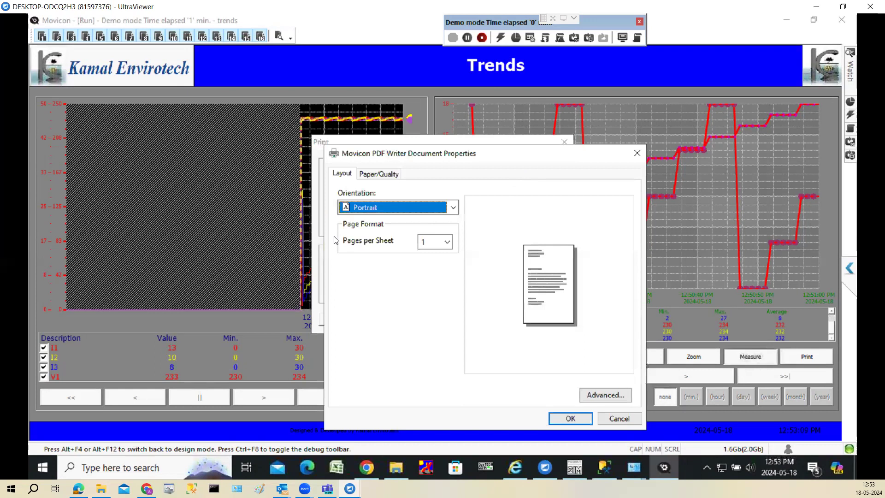
left_click(453, 207)
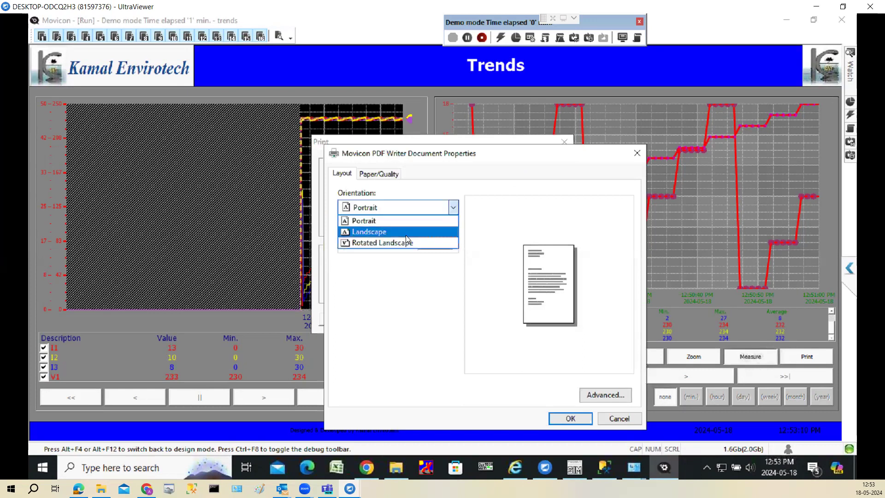
left_click(405, 232)
left_click(572, 419)
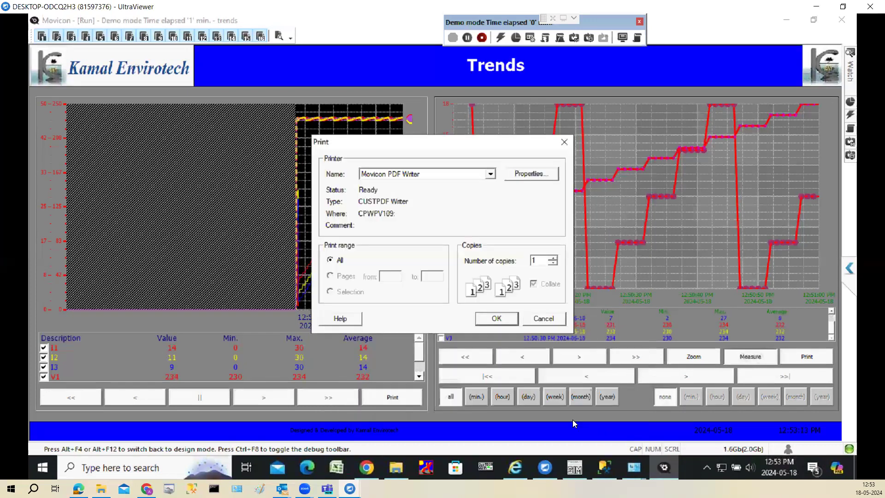
left_click(504, 322)
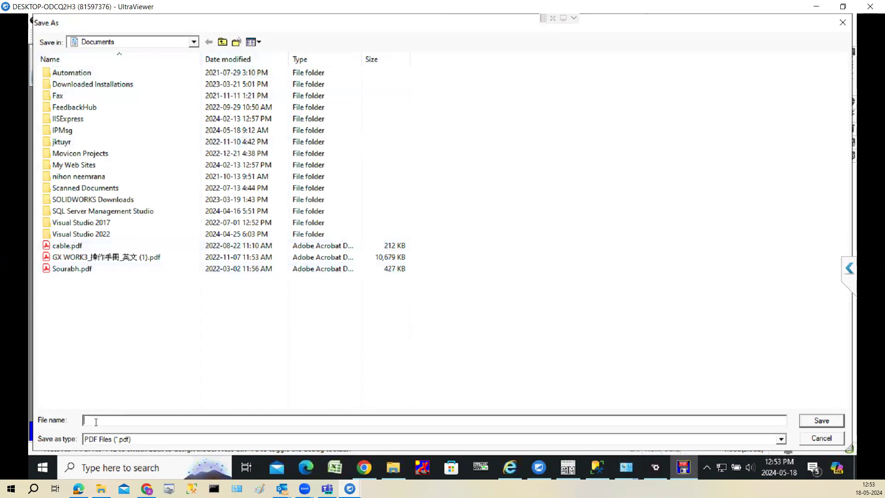
type("T")
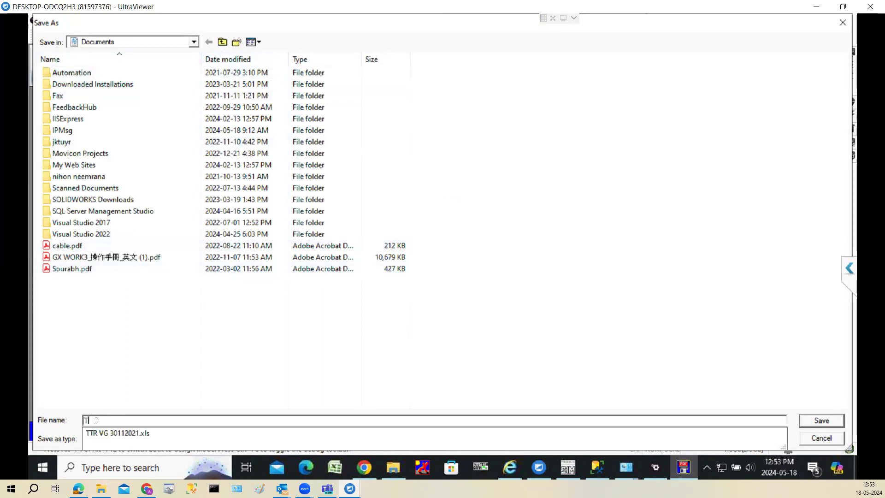
type("rend_Historical")
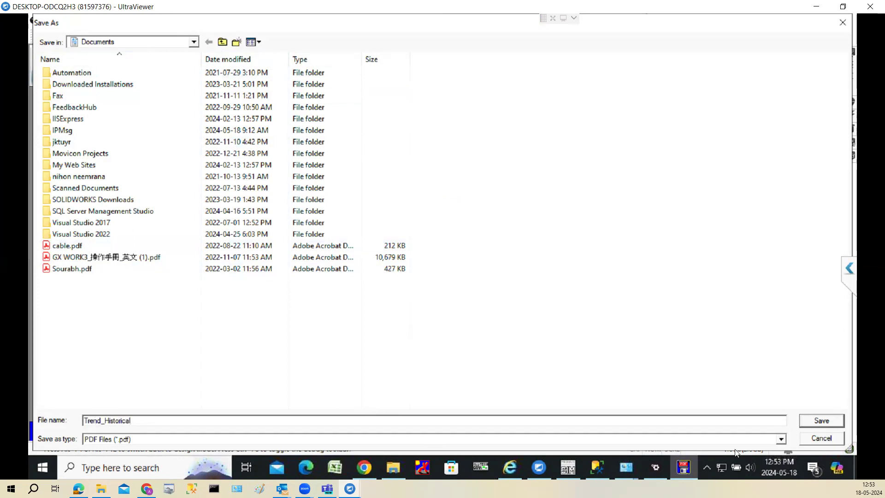
left_click(807, 421)
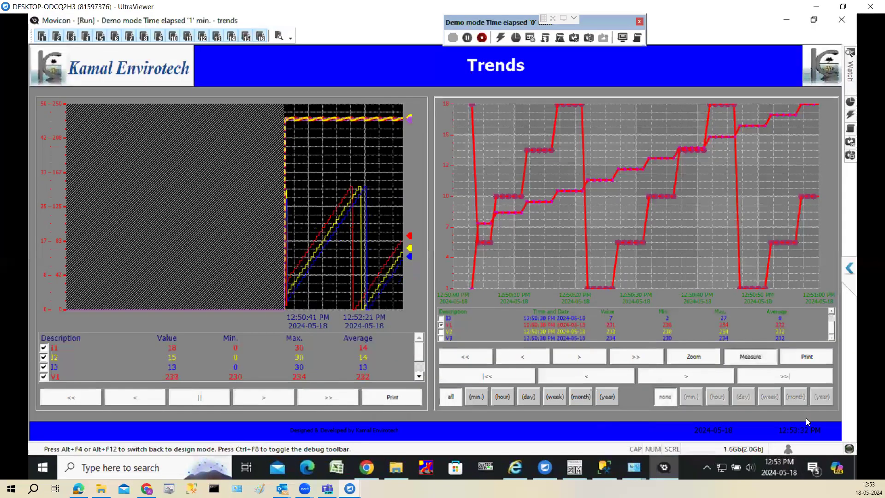
Open Trend_Historical.pdf from the Documents folder in File Explorer to check the printed chart, and return to the running Trends screen
left_click(399, 468)
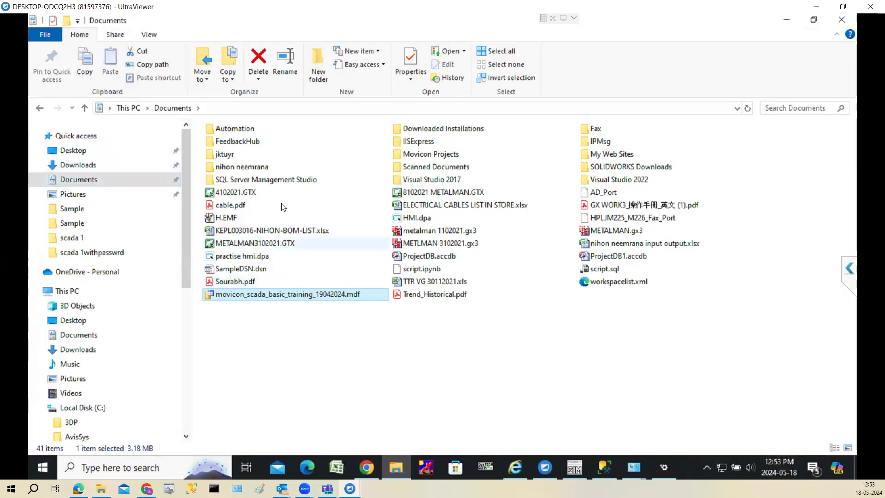
left_click(86, 154)
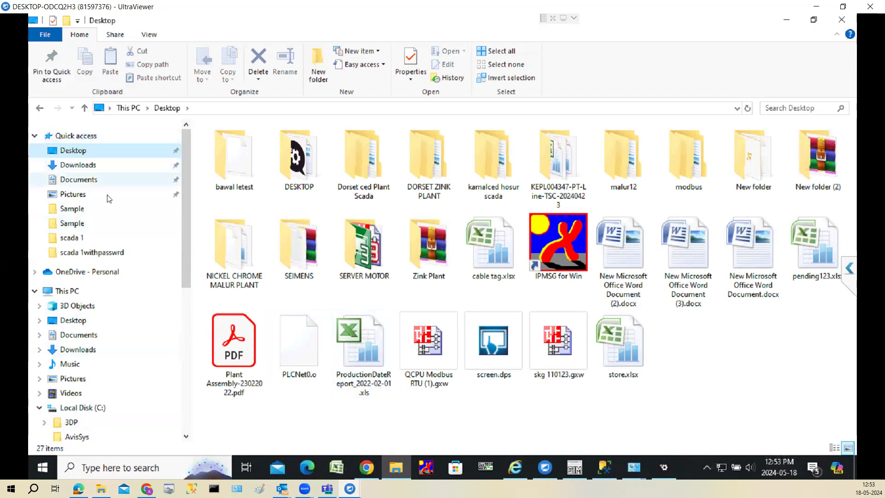
left_click(108, 181)
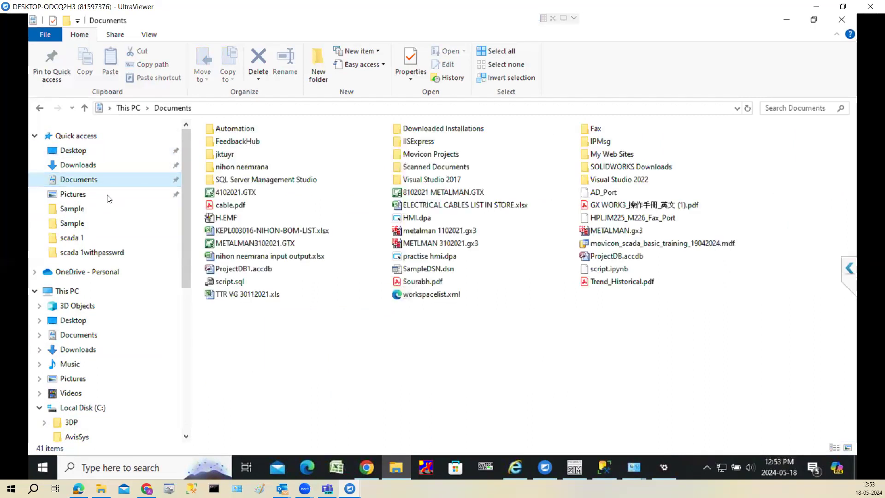
key("t")
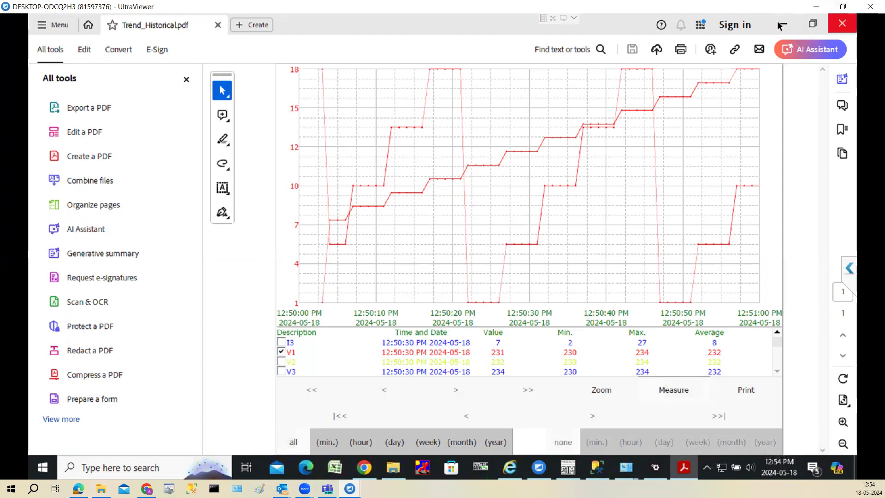
left_click(843, 24)
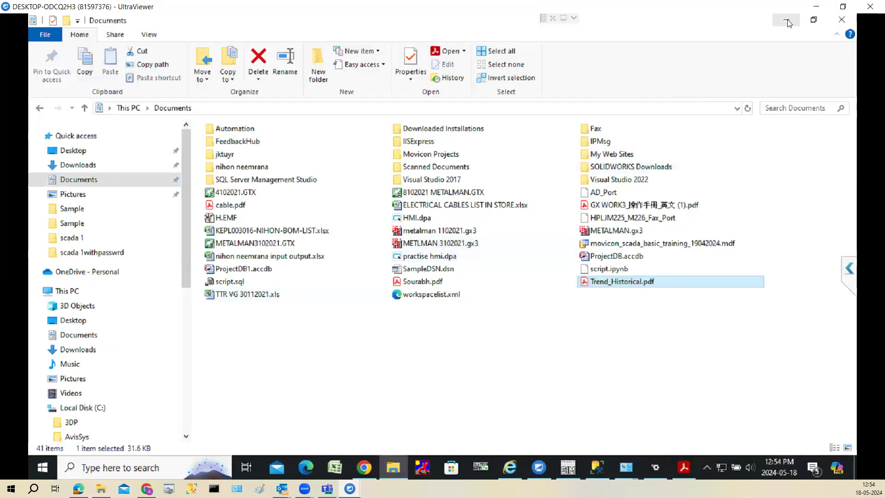
left_click(789, 22)
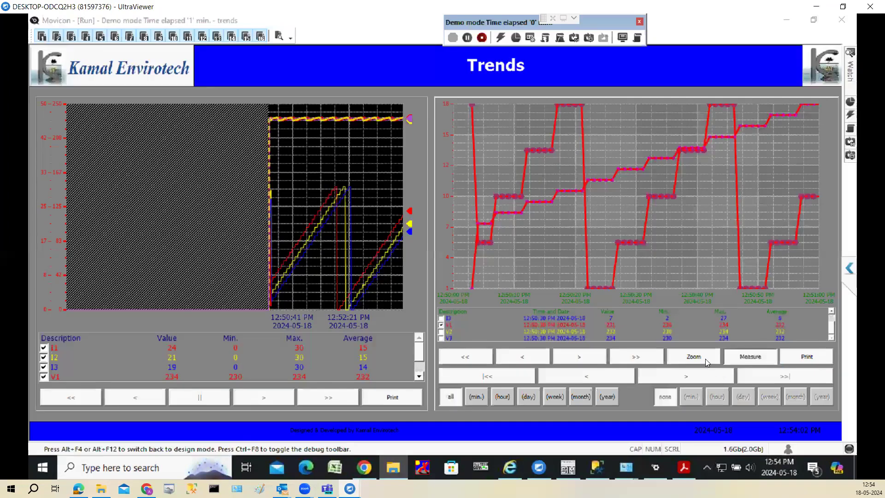
Zoom the Data Analysis chart into its middle-right time section, stretching the zoom area to the chart's full height before applying it
left_click(705, 357)
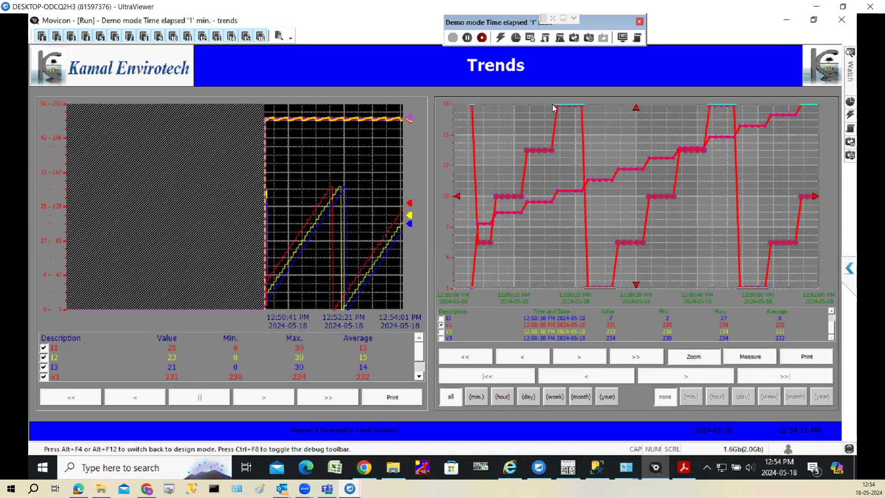
left_click_drag(598, 163, 703, 237)
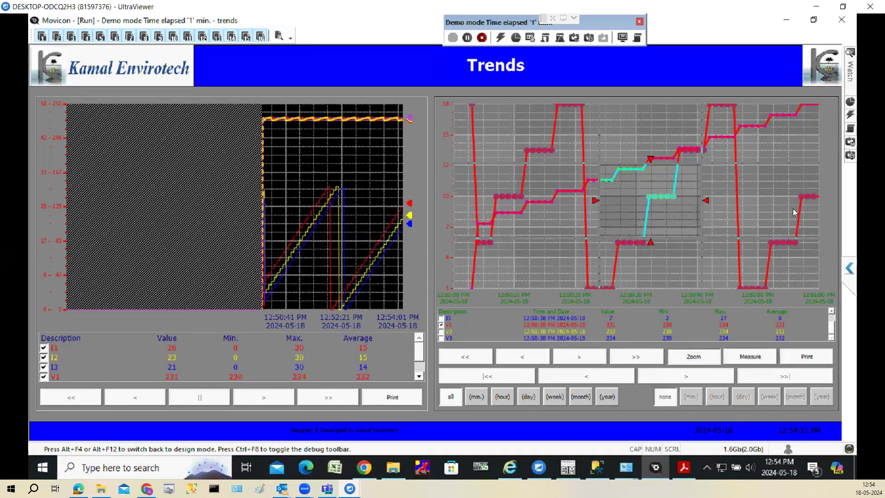
left_click_drag(650, 159, 646, 97)
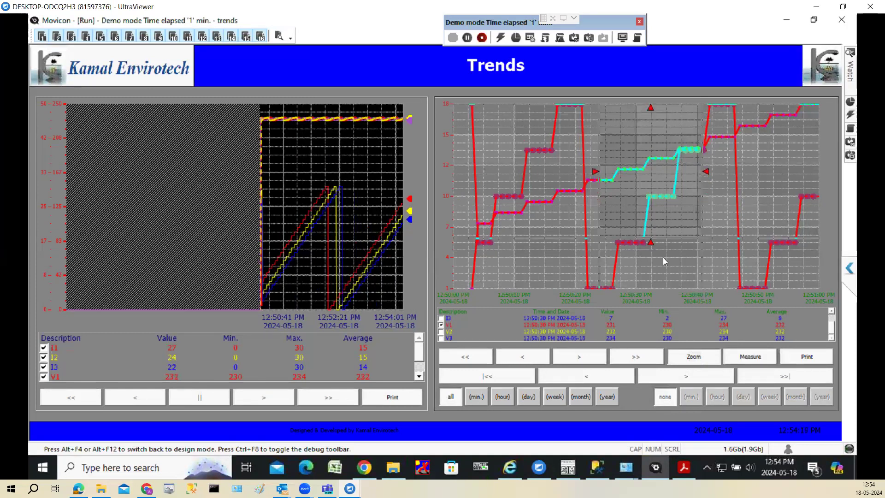
left_click_drag(651, 244, 656, 299)
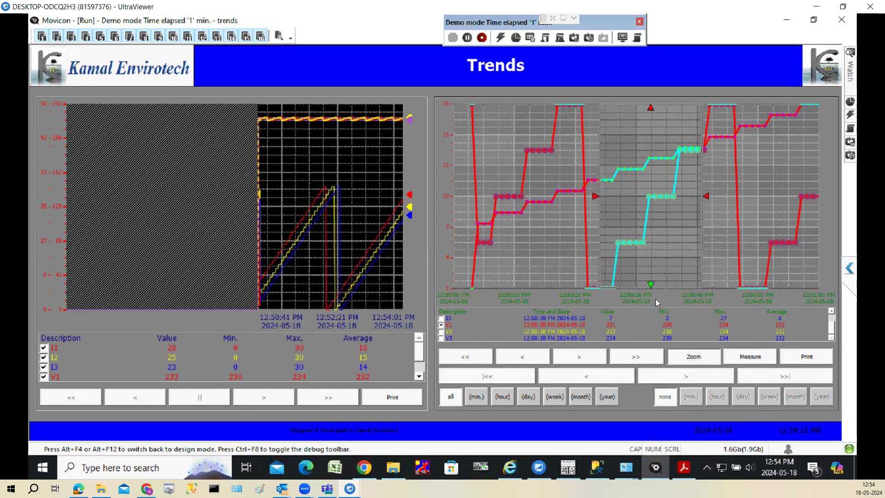
left_click(673, 221)
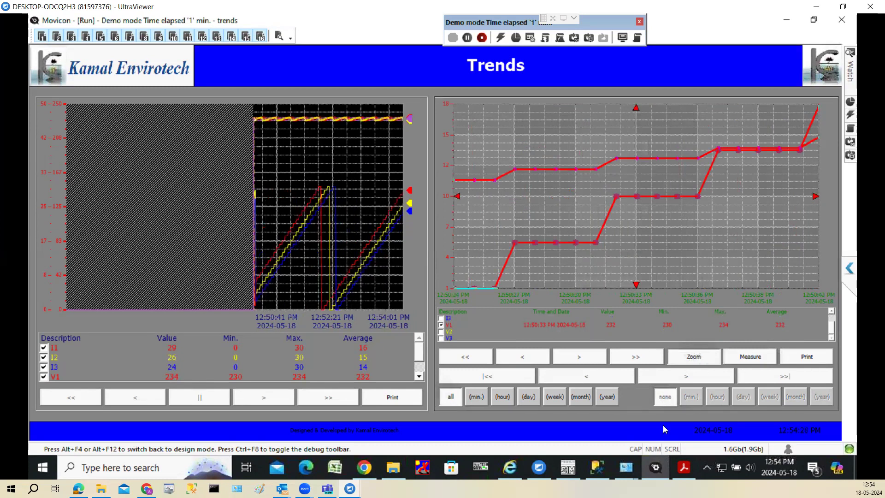
Browse the Data Analysis chart backward and forward by minutes with the (min.) range and (min.) comparison, and set the comparison back to none
left_click(476, 398)
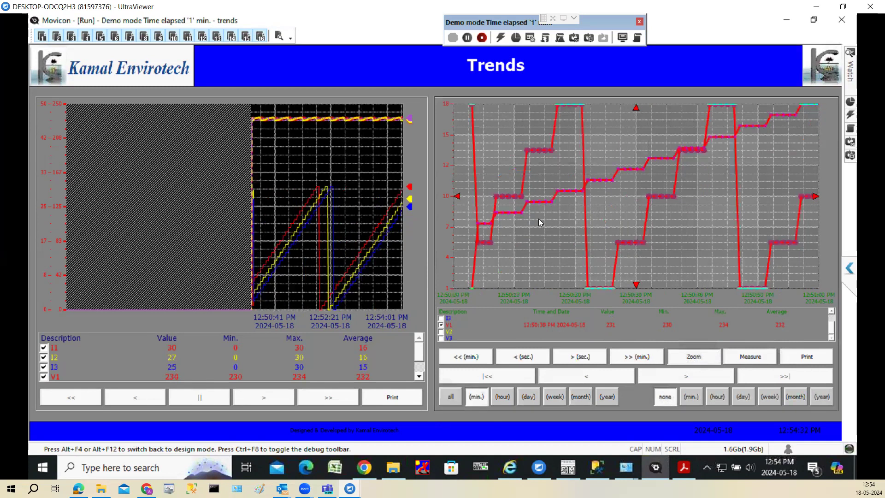
left_click(695, 400)
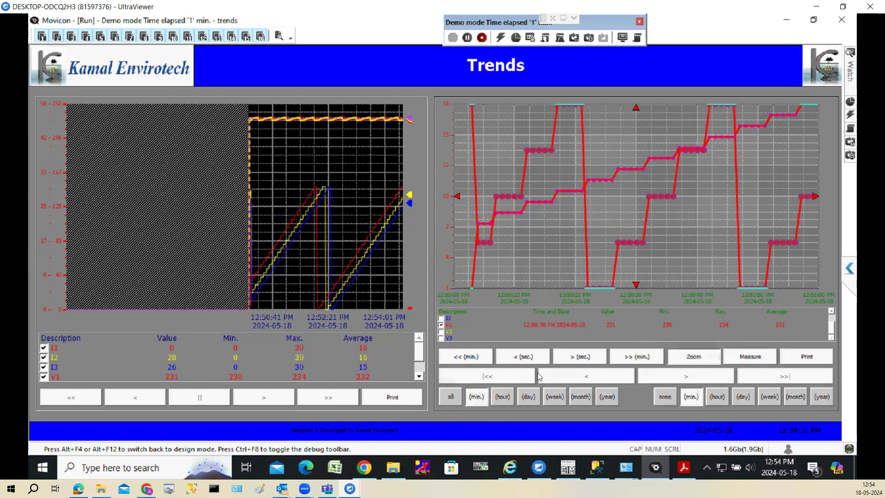
left_click(468, 358)
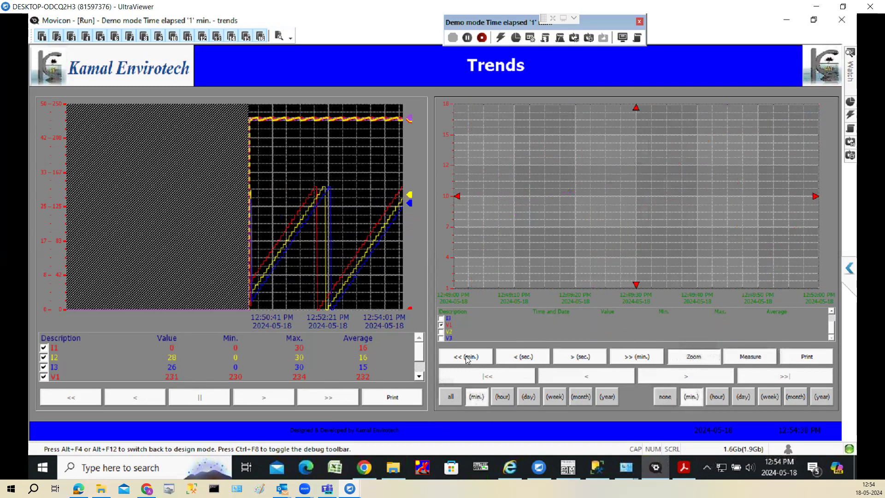
left_click(468, 358)
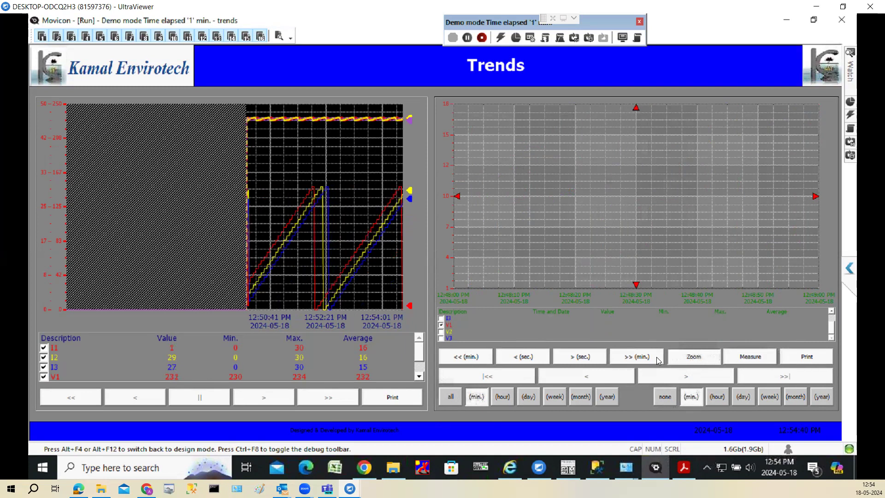
left_click(658, 361)
left_click(658, 361)
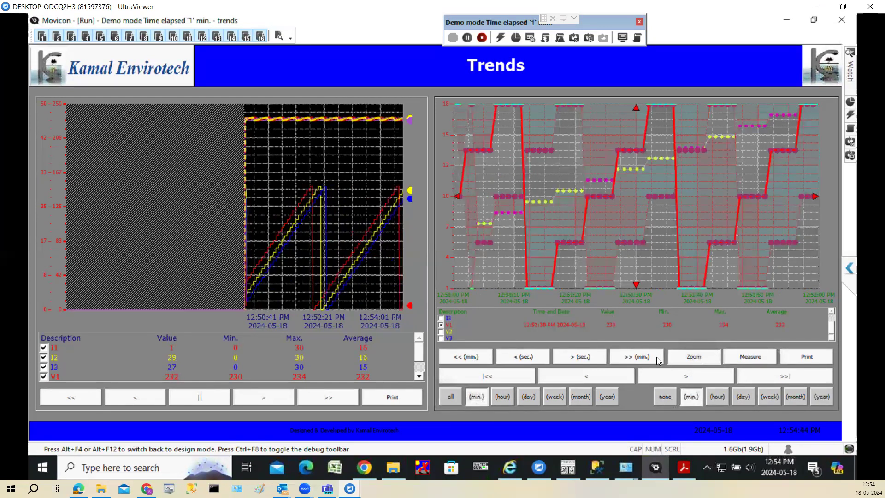
left_click(658, 361)
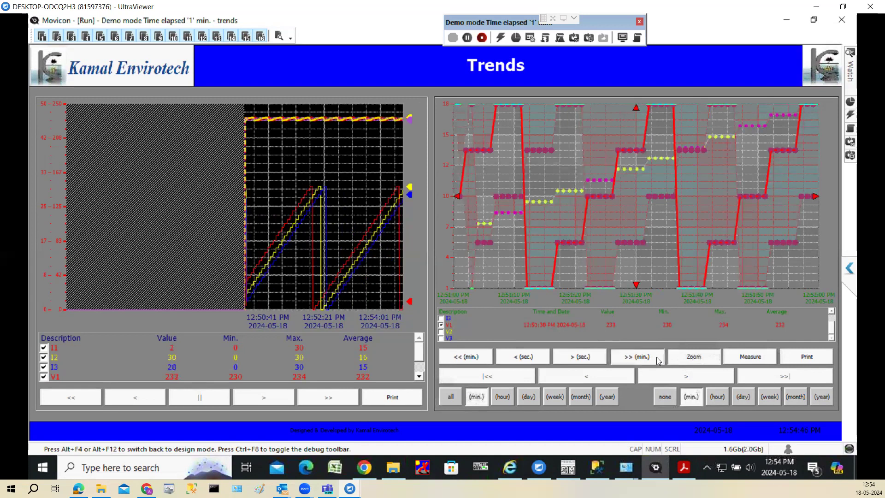
left_click(658, 361)
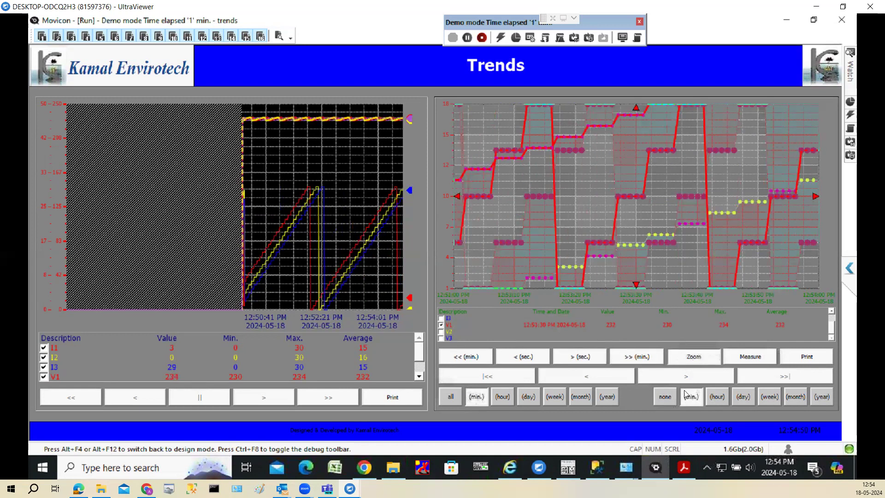
left_click(673, 400)
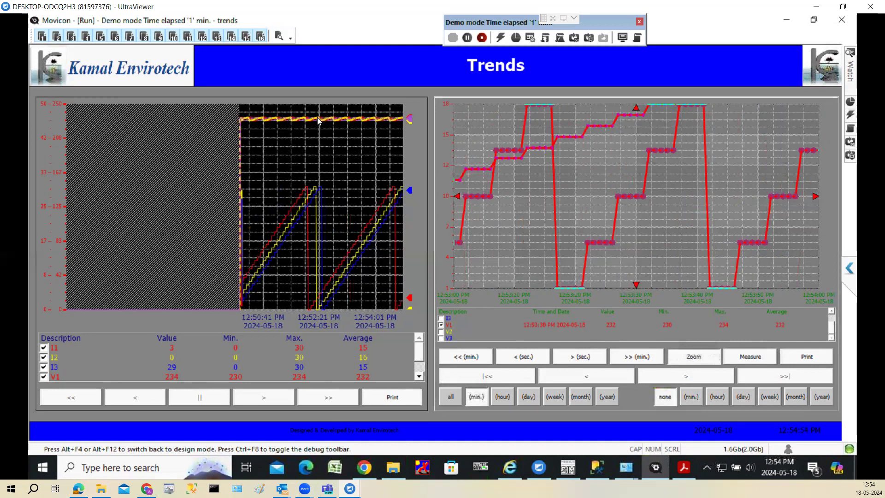
Pause the live trend, read the logged values at a point on its curves, and resume the trend
left_click(217, 402)
left_click_drag(266, 253, 329, 257)
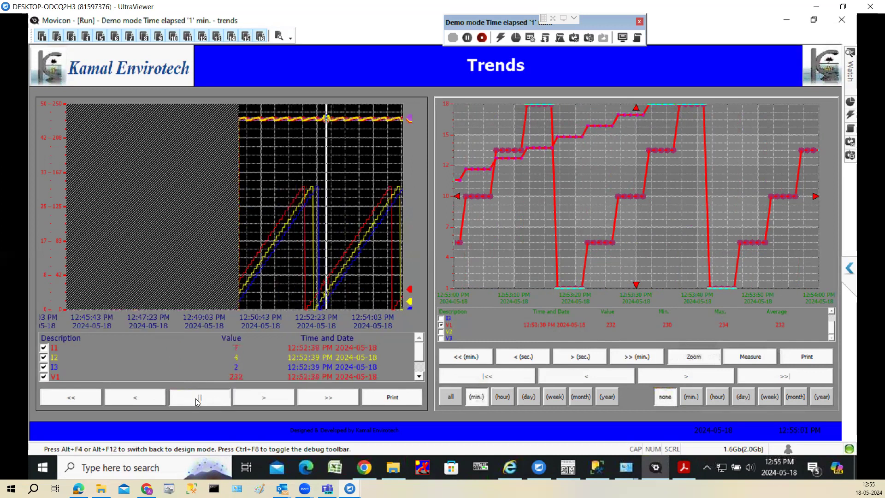
left_click(197, 401)
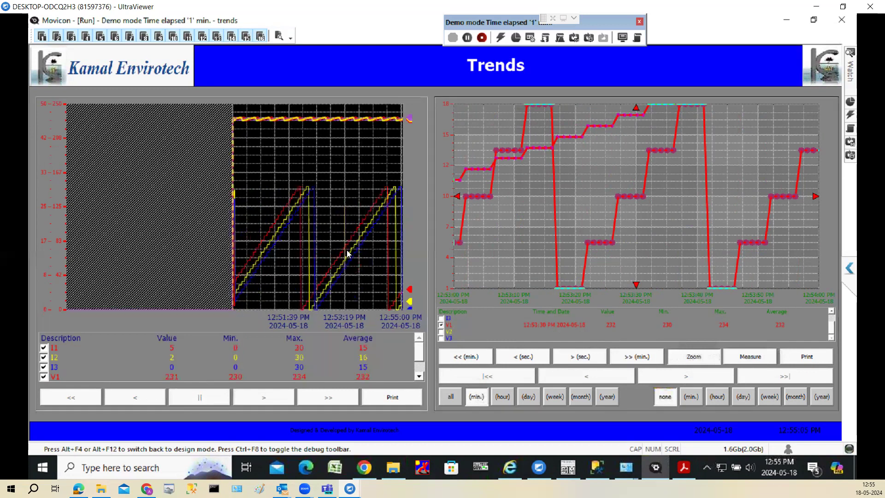
Print the live trend with Movicon PDF Writer, saving it as Linear_trend in Documents
left_click(392, 396)
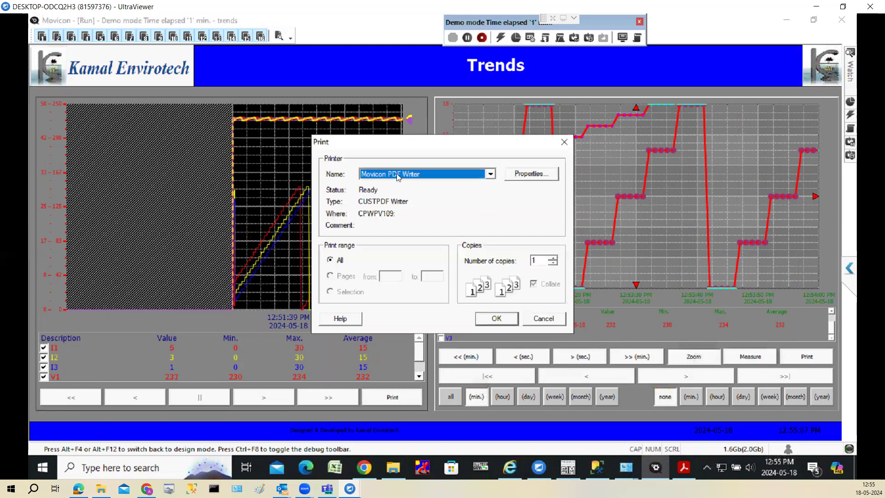
left_click(502, 320)
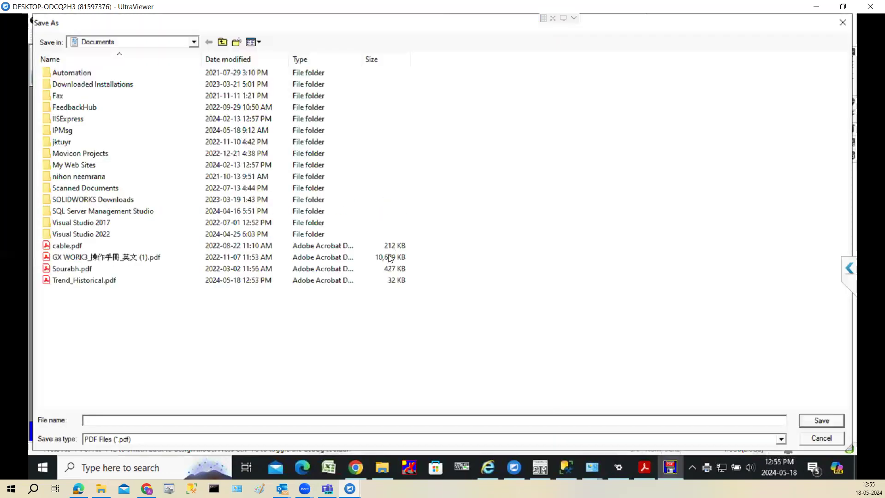
type("ear_trend")
left_click(823, 423)
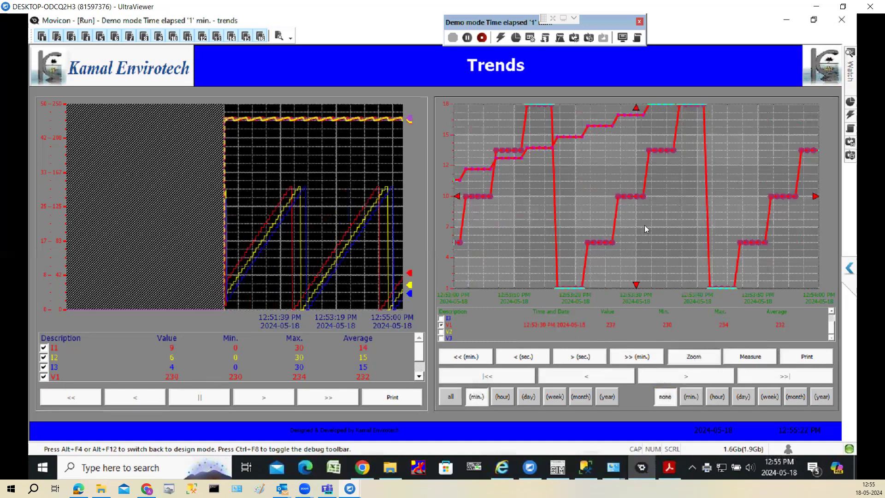
Open Linear_trend.pdf from Documents in File Explorer to check the printed trend, close it, and return to the running Trends screen
left_click(390, 468)
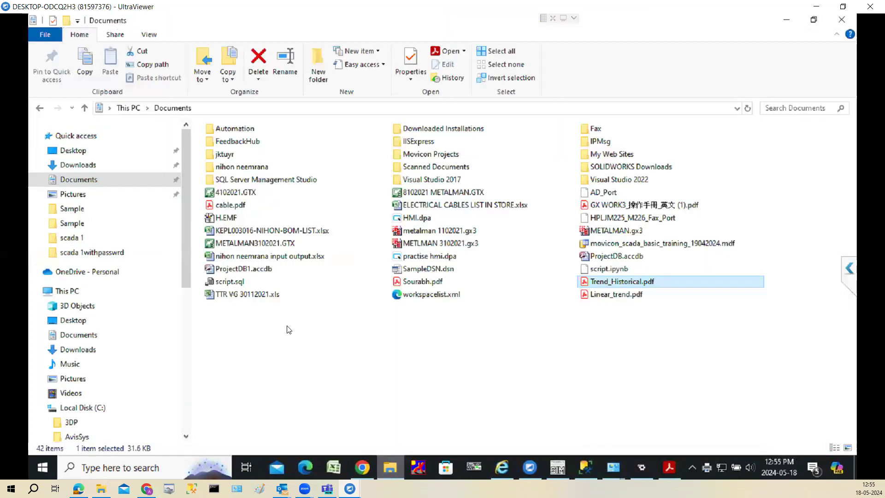
left_click(606, 299)
double_click(606, 299)
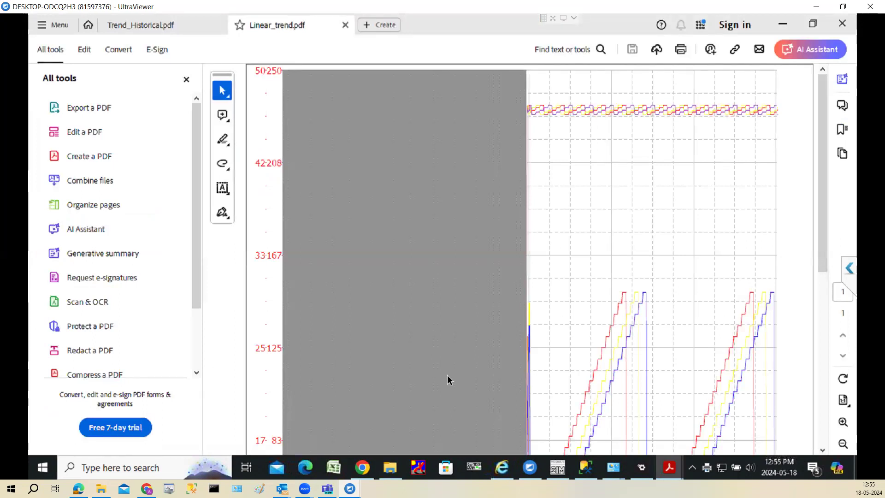
left_click(843, 29)
left_click(437, 263)
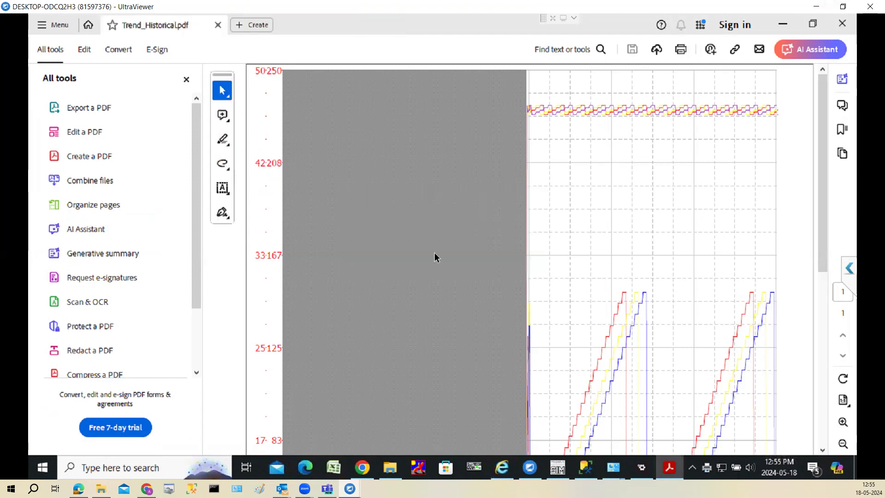
left_click(783, 24)
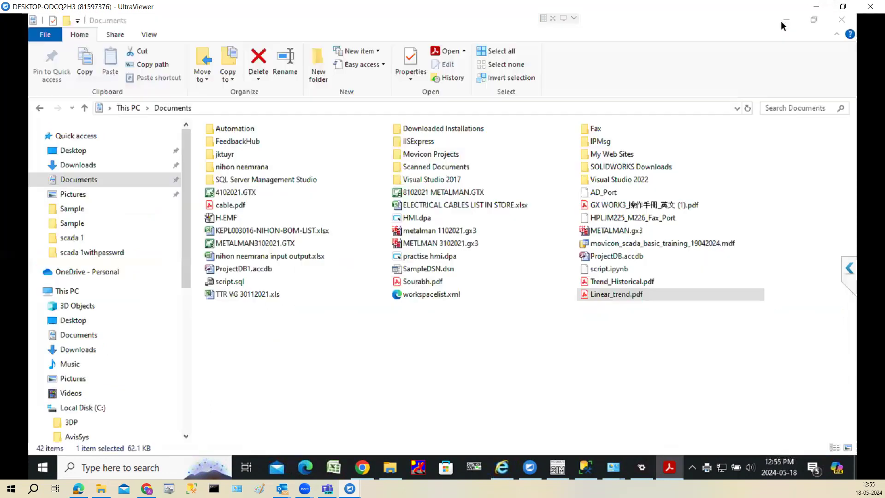
left_click(642, 468)
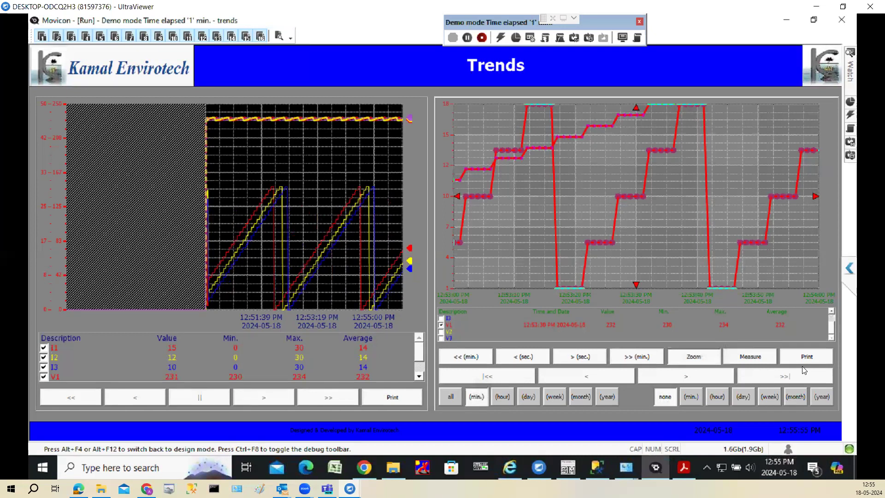
Stop the runtime and open the Footer_Template screen from the TEMPLATE folder for editing
left_click(481, 37)
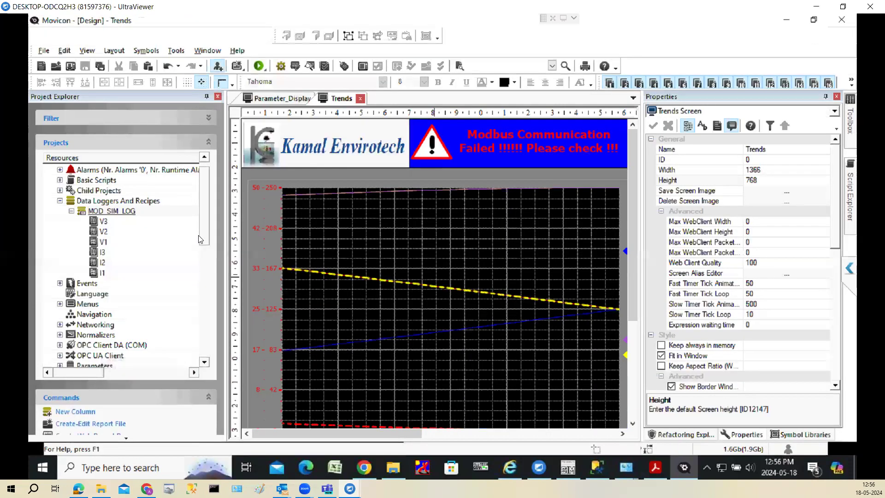
left_click_drag(205, 232, 207, 350)
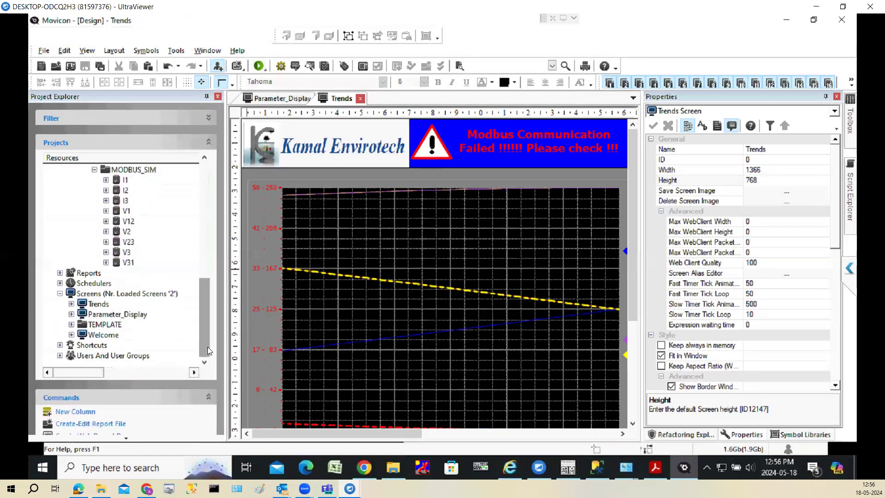
double_click(135, 323)
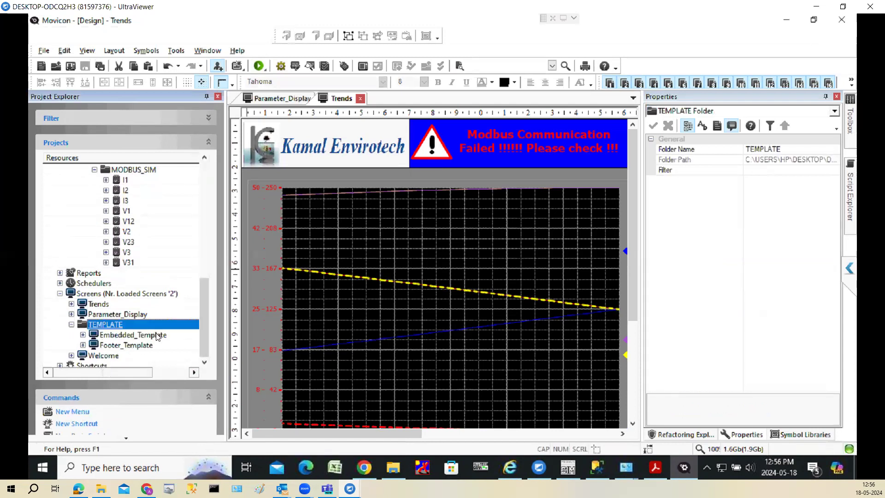
left_click(135, 349)
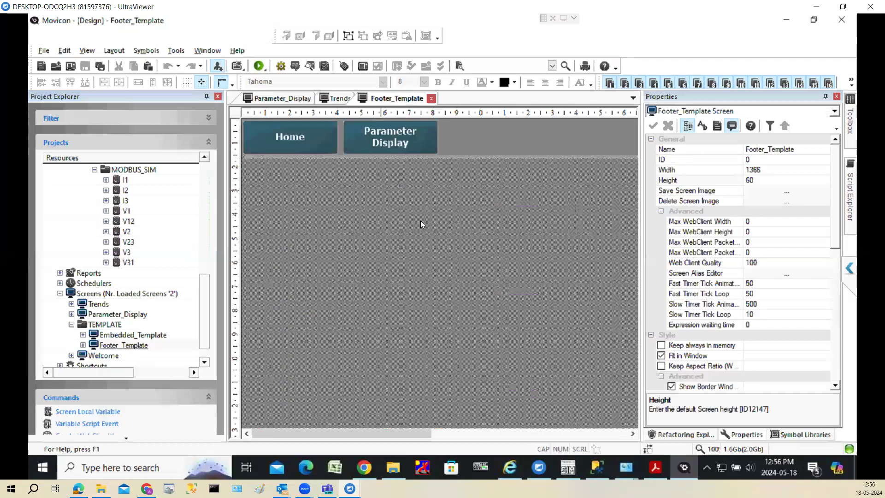
Paste a copy of the Parameter Display button into the footer and change its text to Trend
key("ctrl+v")
double_click(414, 139)
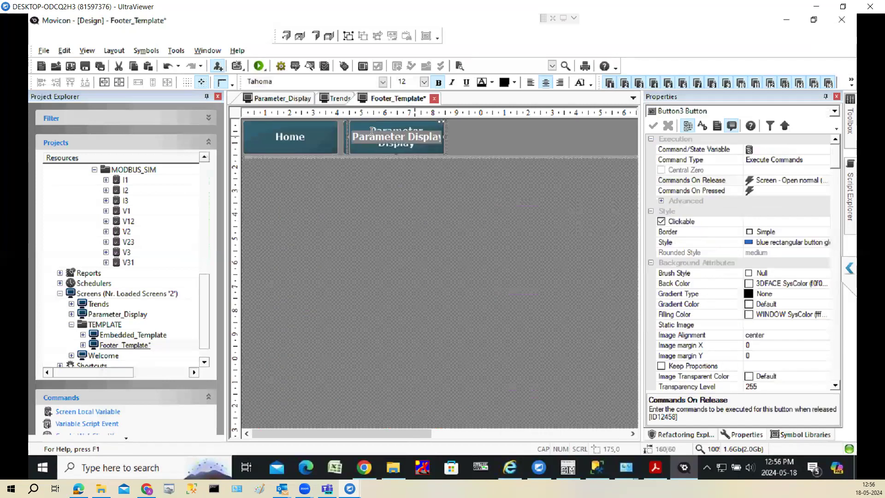
key("BackSpace")
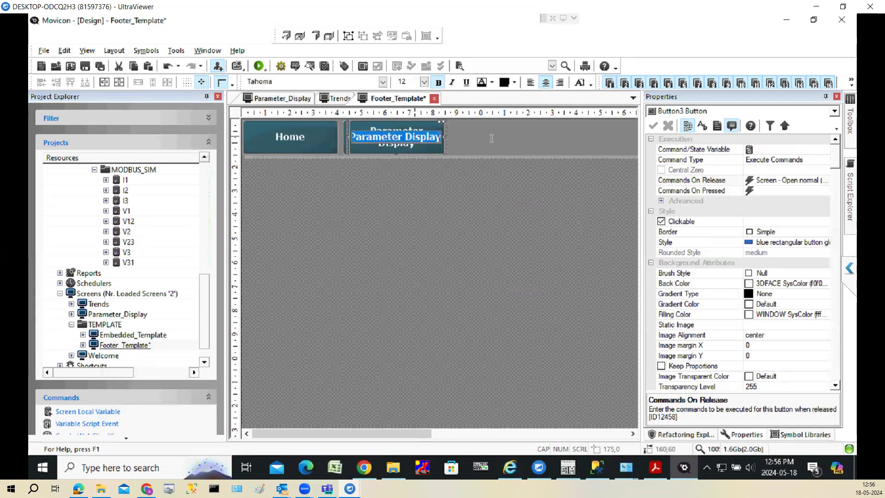
type("Trend")
left_click(434, 189)
Distribute all the footer buttons in 3 columns with a column gap and row gap of 5
left_click(217, 97)
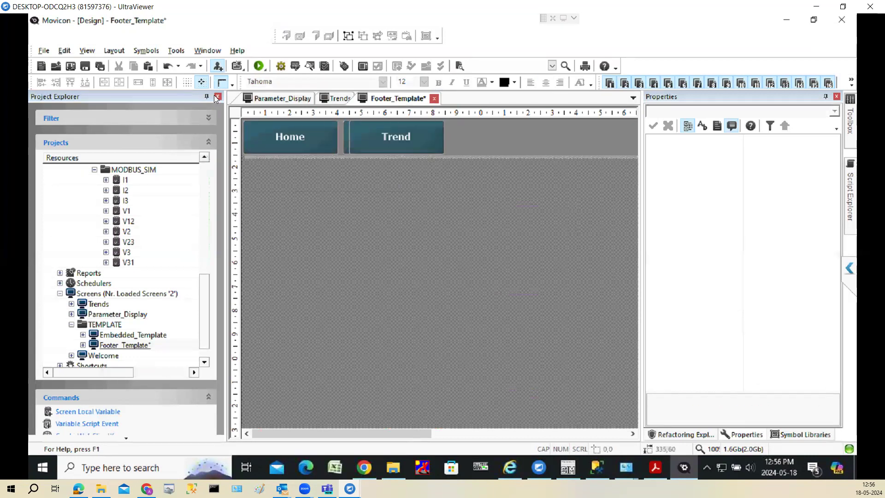
left_click(64, 50)
left_click(97, 123)
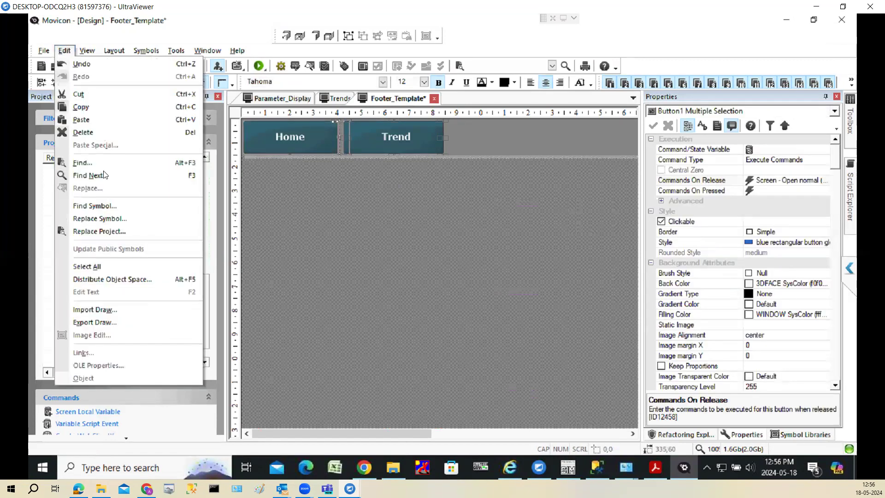
left_click(103, 284)
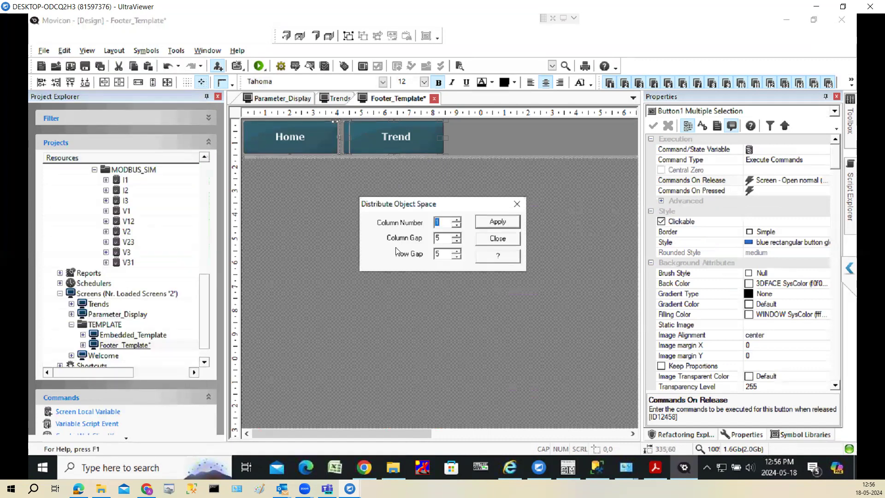
left_click(500, 222)
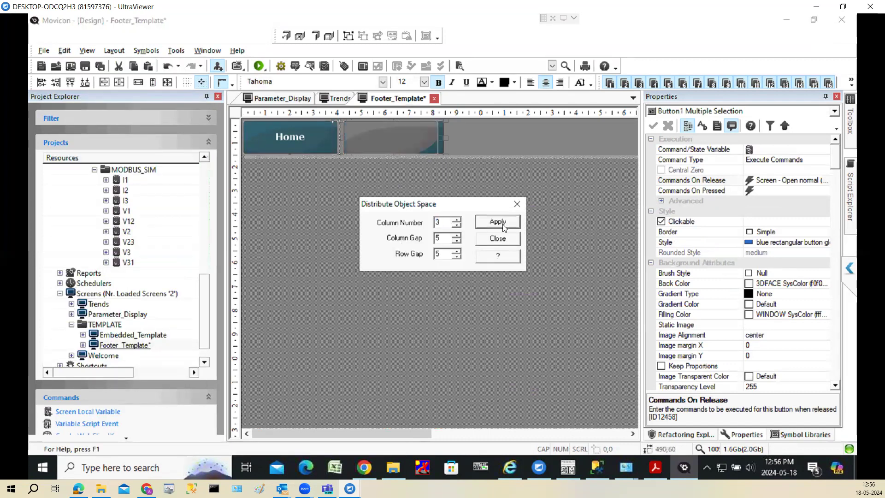
Change the Trend button's release command in the footer template to open the Trends screen, and save the project
left_click(498, 238)
left_click(508, 145)
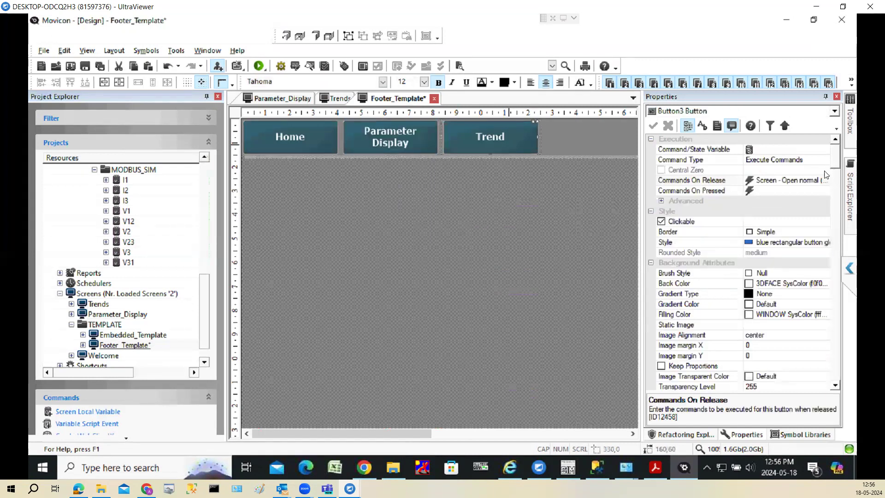
left_click(828, 183)
left_click(829, 183)
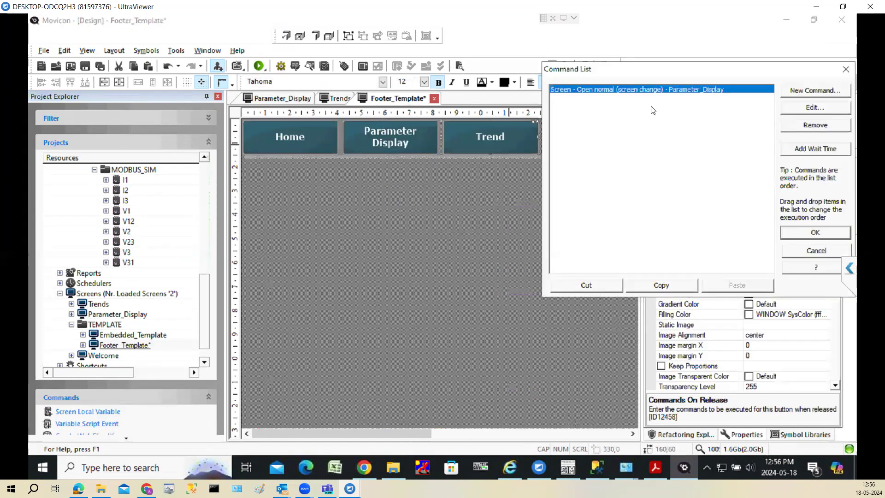
left_click(800, 112)
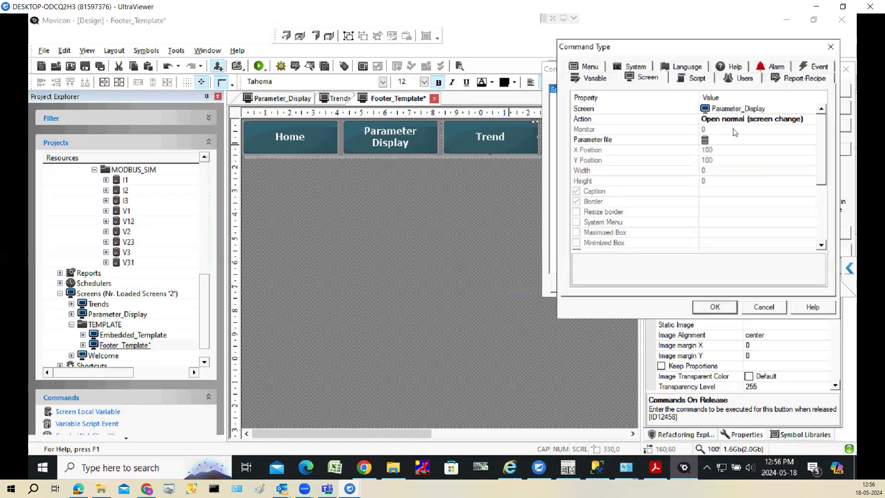
left_click(805, 112)
left_click(600, 186)
double_click(600, 185)
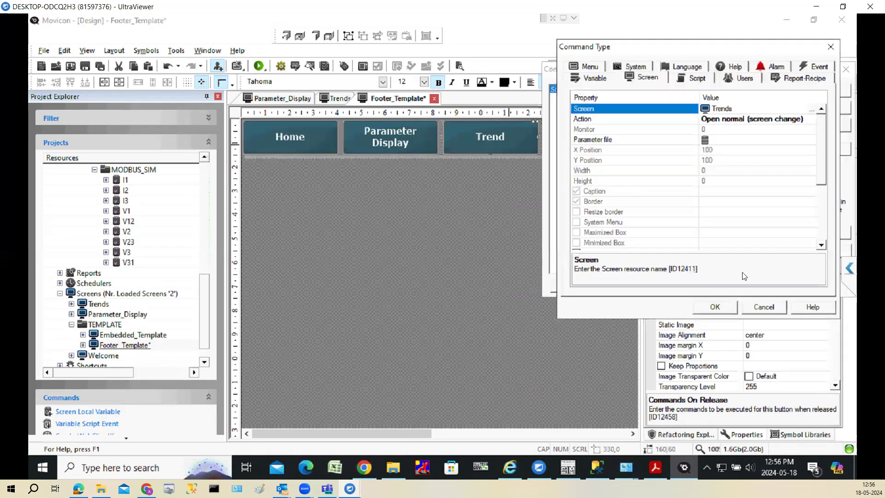
left_click(715, 307)
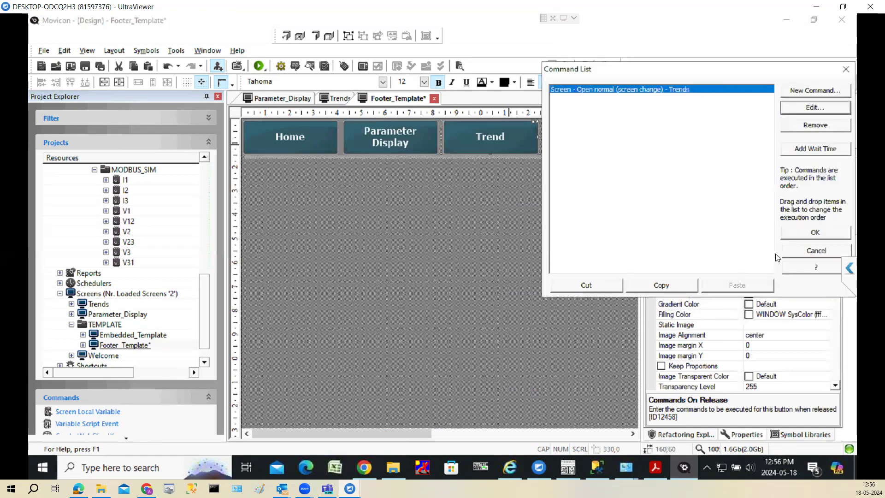
left_click(805, 233)
left_click(652, 126)
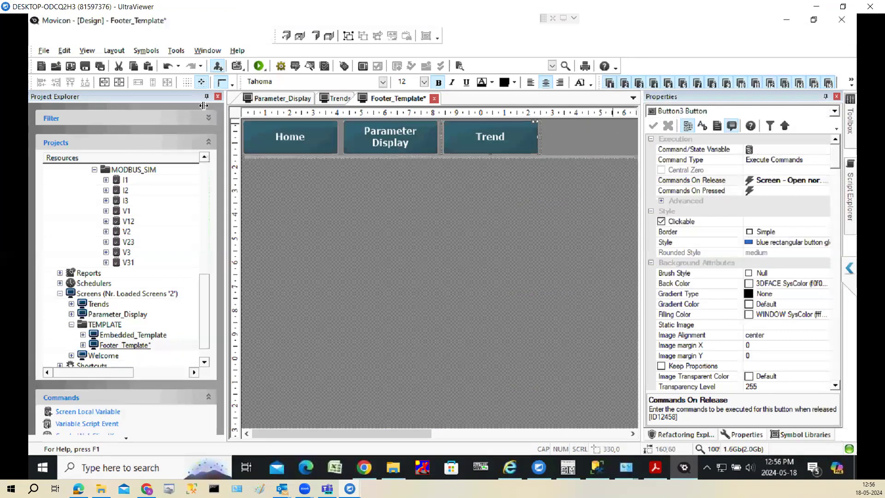
left_click(99, 67)
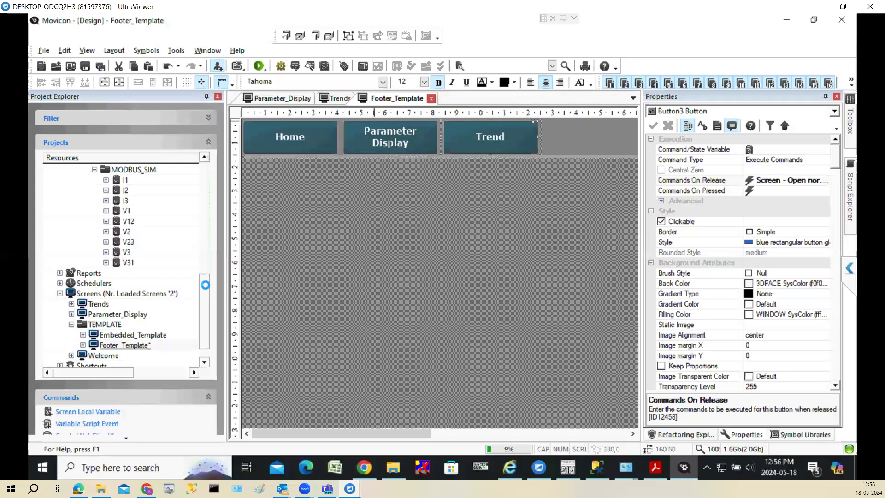
Duplicate the Trends screen in the project's screen resources and rename the copy Report
left_click_drag(206, 265, 206, 311)
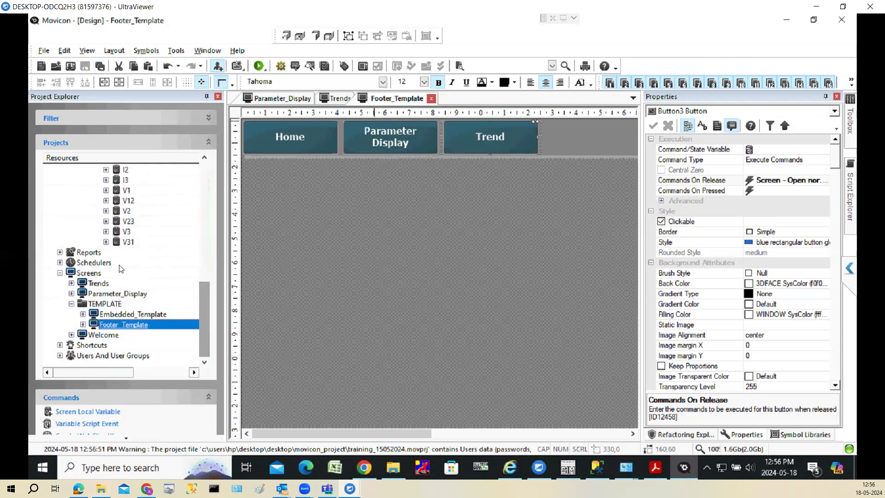
left_click(99, 283)
key("ctrl+v")
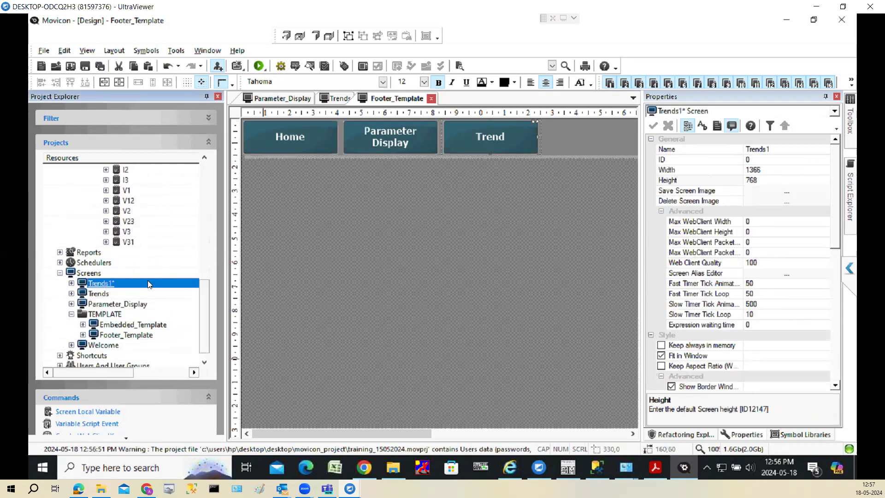
key("F2")
type("Report")
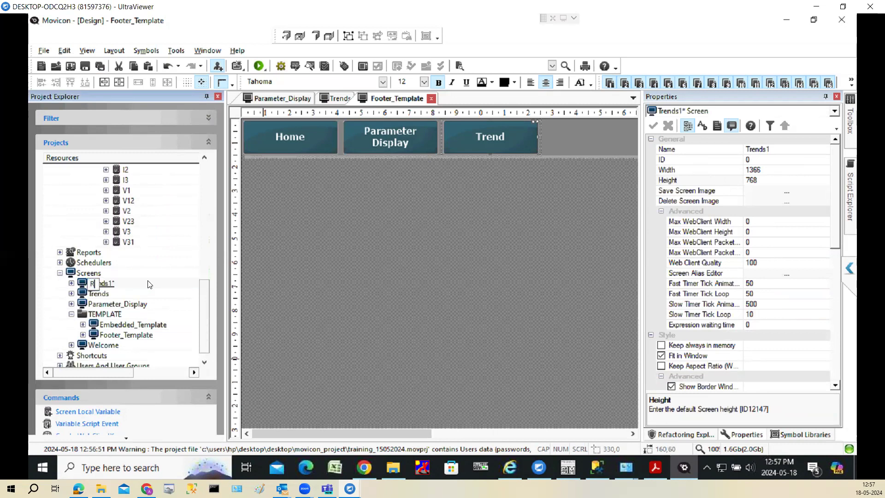
key("Return")
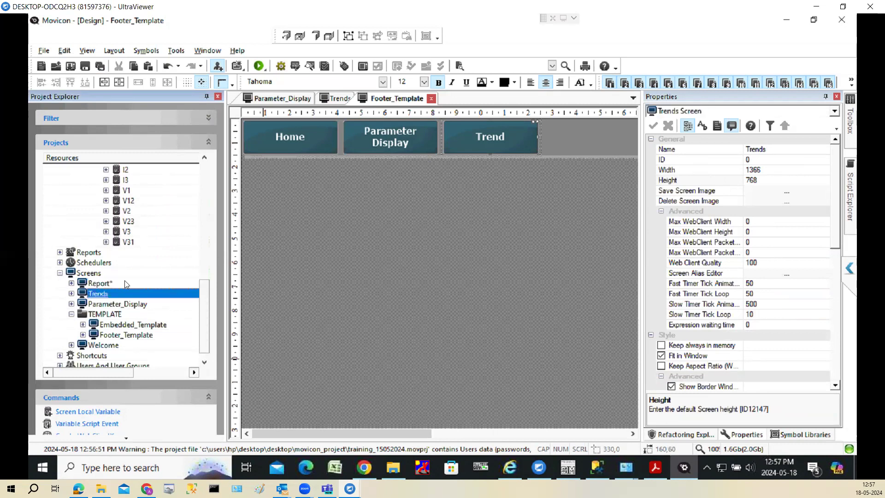
Open the Report screen and change its header title text to "Report"
double_click(124, 281)
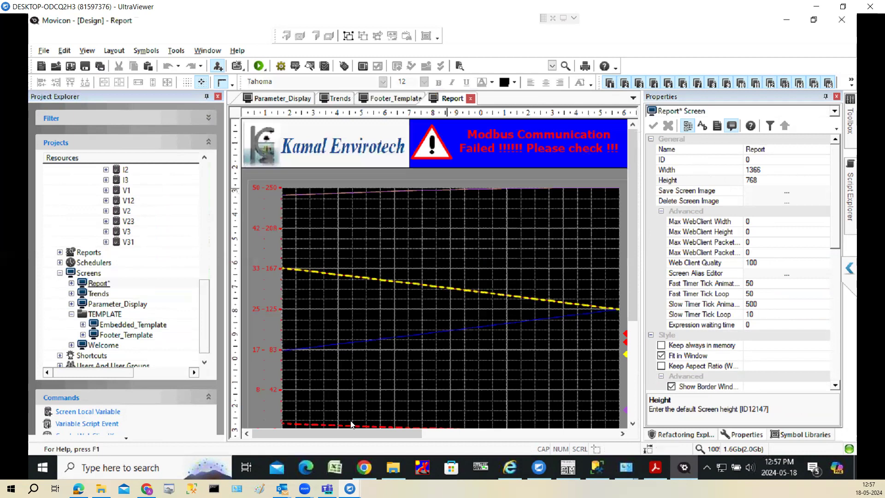
left_click_drag(344, 435, 494, 423)
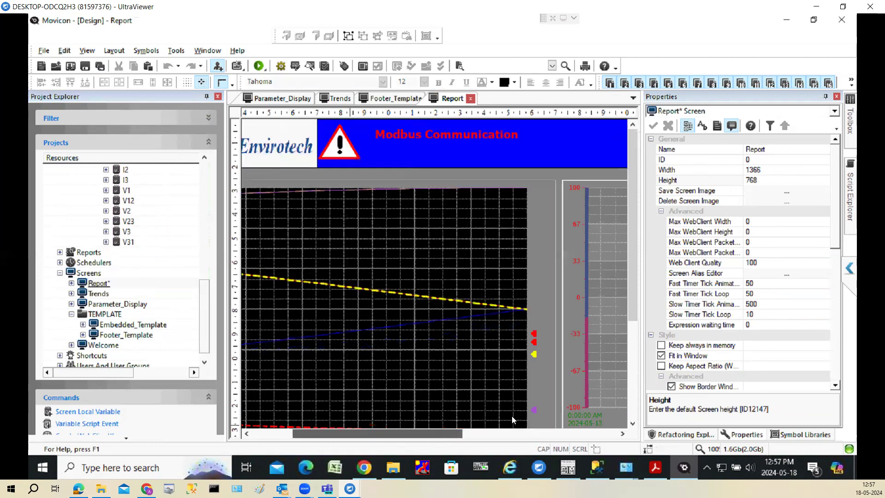
left_click(461, 148)
double_click(480, 144)
left_click_drag(482, 144, 358, 142)
type("Report")
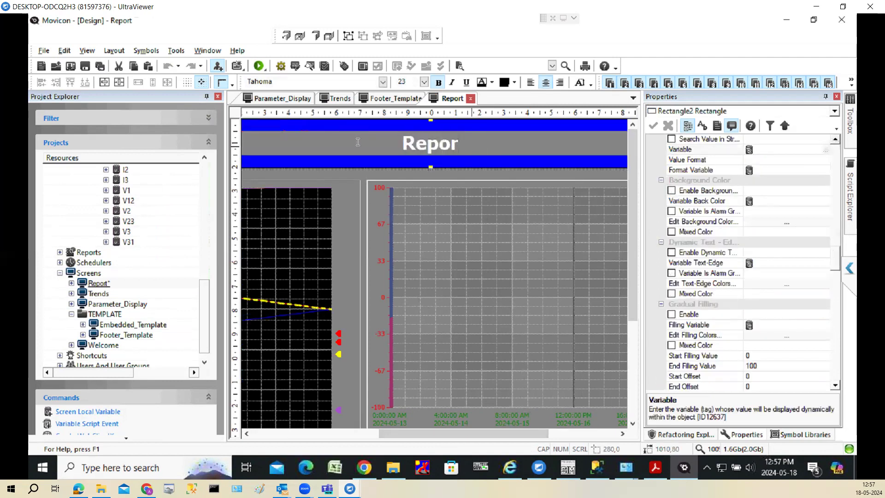
left_click(392, 190)
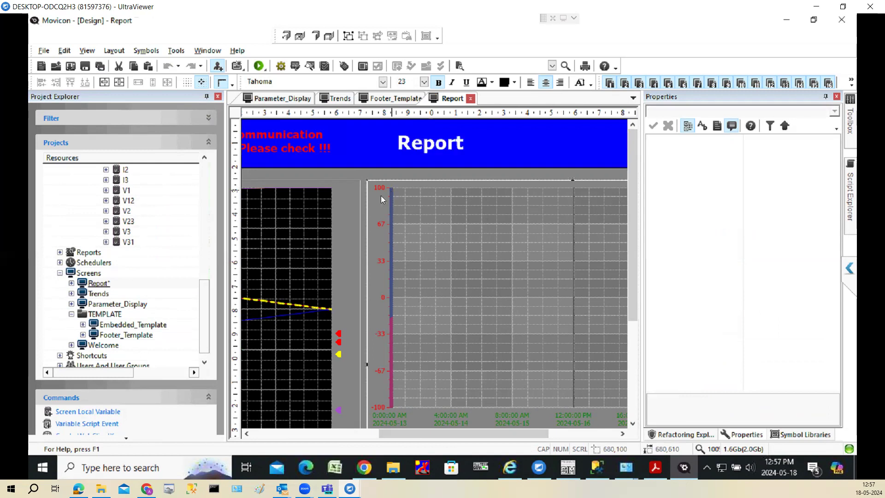
Delete the data analysis and trend objects from the Report screen, declining to check the variables they used
left_click(347, 217)
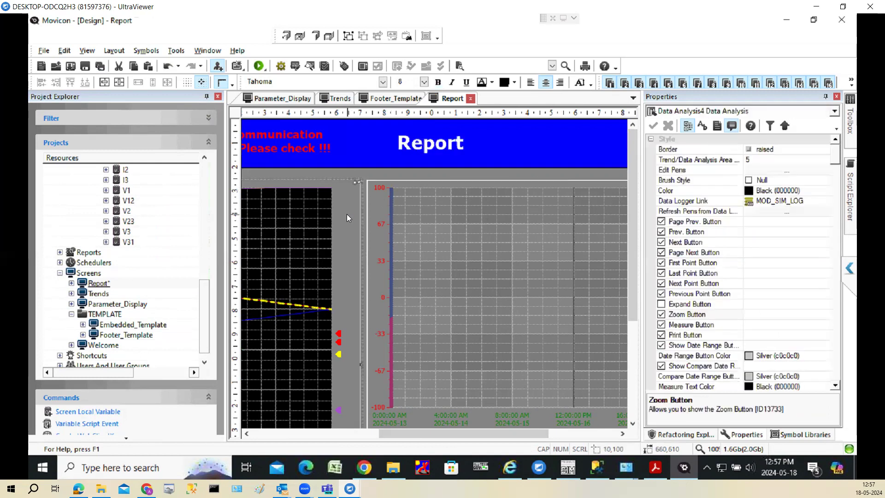
left_click(436, 221)
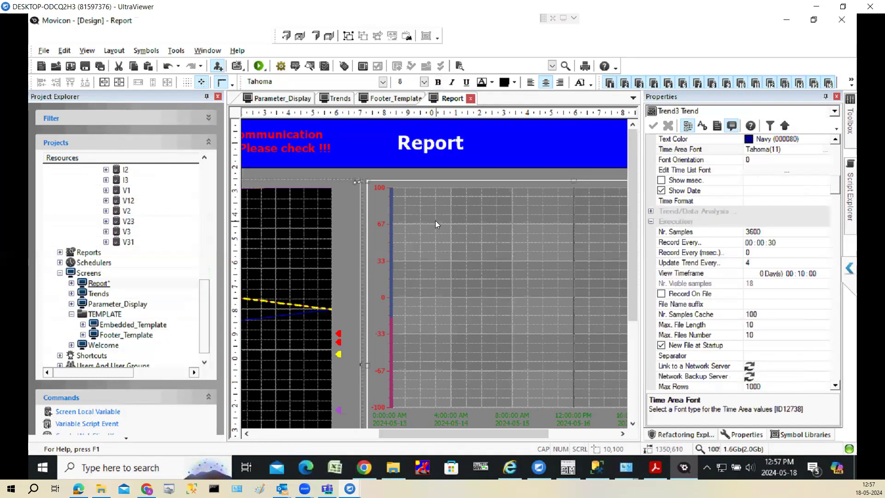
key("Delete")
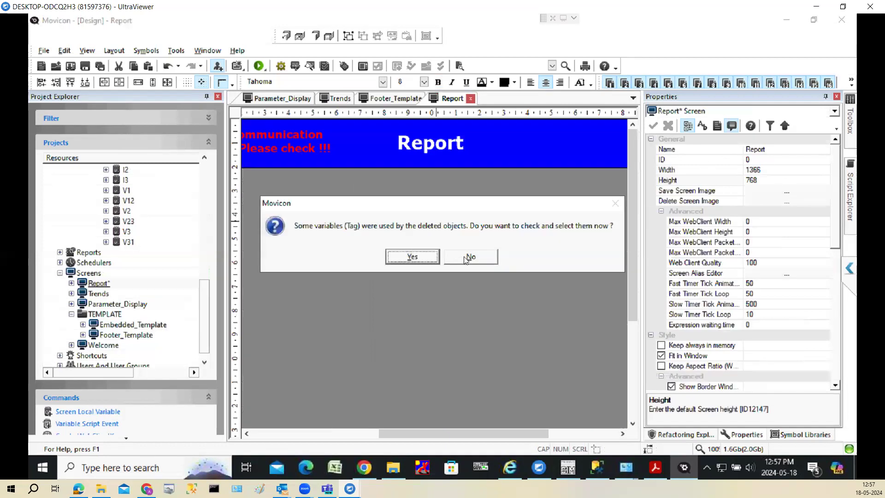
left_click(464, 258)
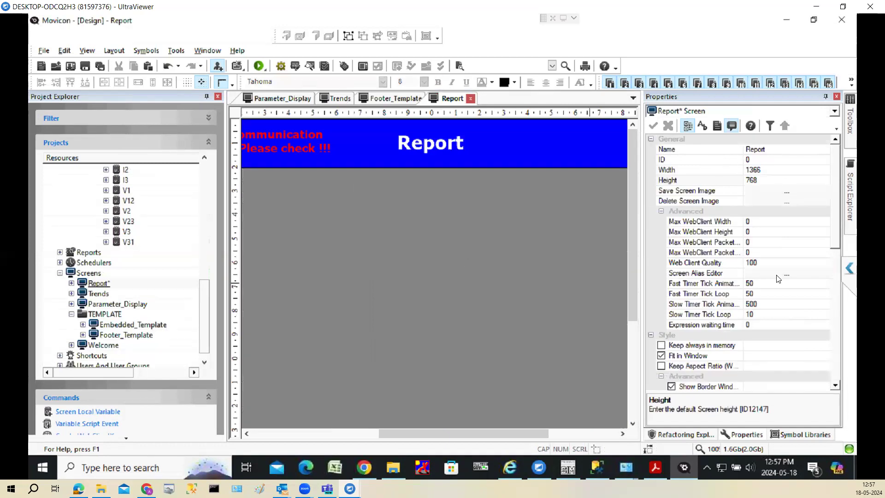
Set the Report screen's editing zoom to 50 percent
double_click(706, 449)
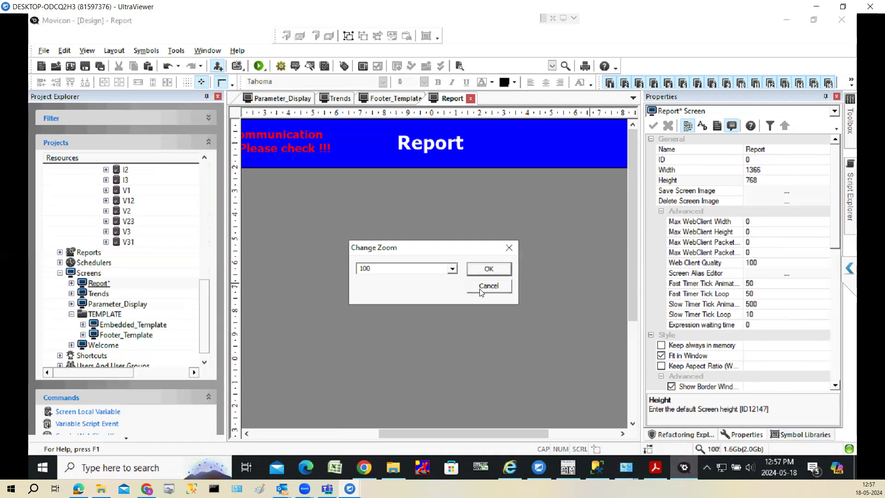
left_click(453, 268)
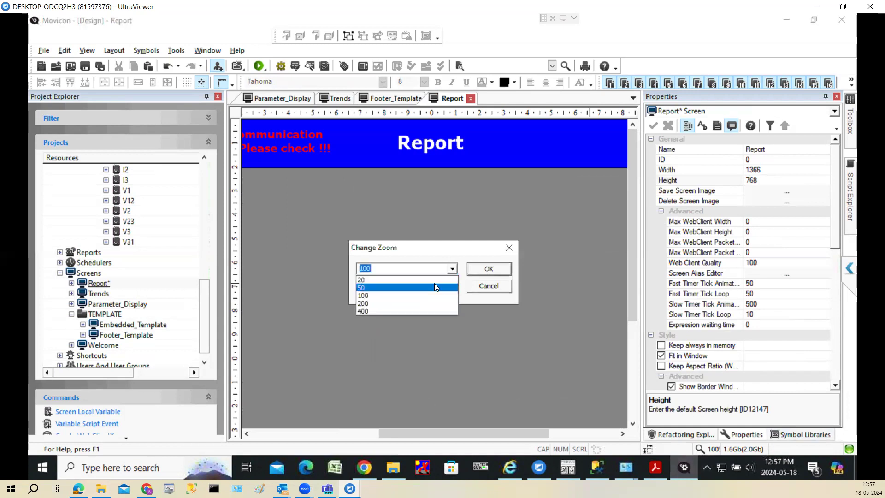
left_click(434, 283)
left_click(496, 274)
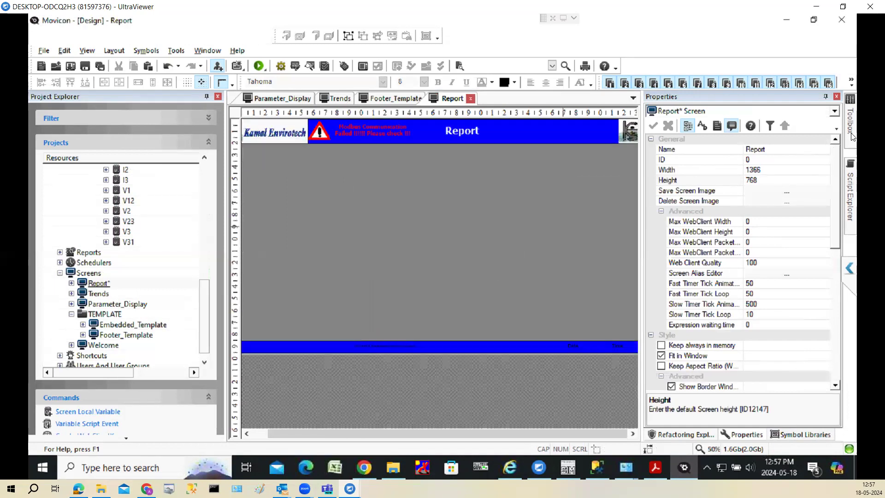
mouse_move(853, 135)
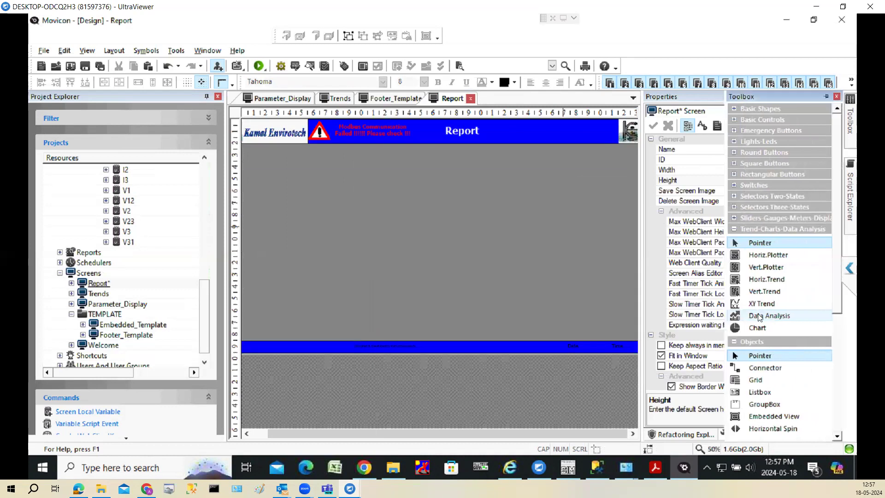
scroll(808, 281, "down", 1)
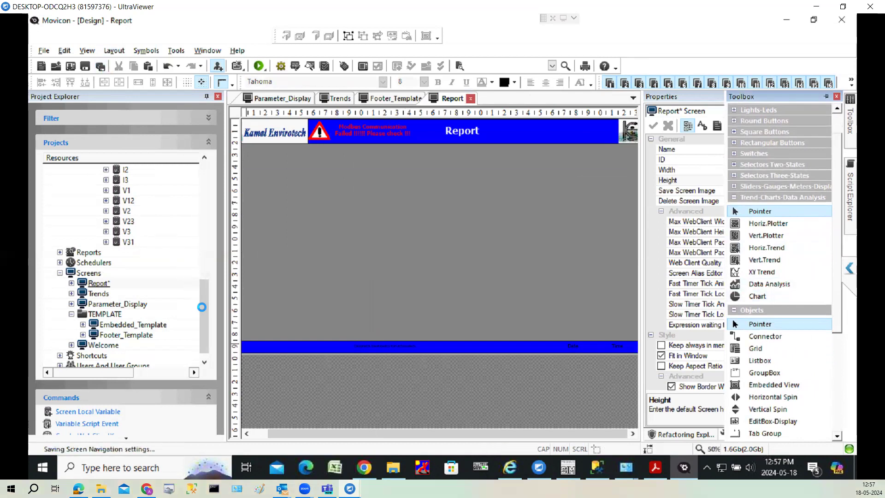
Create a report file for the MOD_SIM_LOG data logger, agreeing to recreate the table and update it in the report
left_click_drag(204, 305, 205, 169)
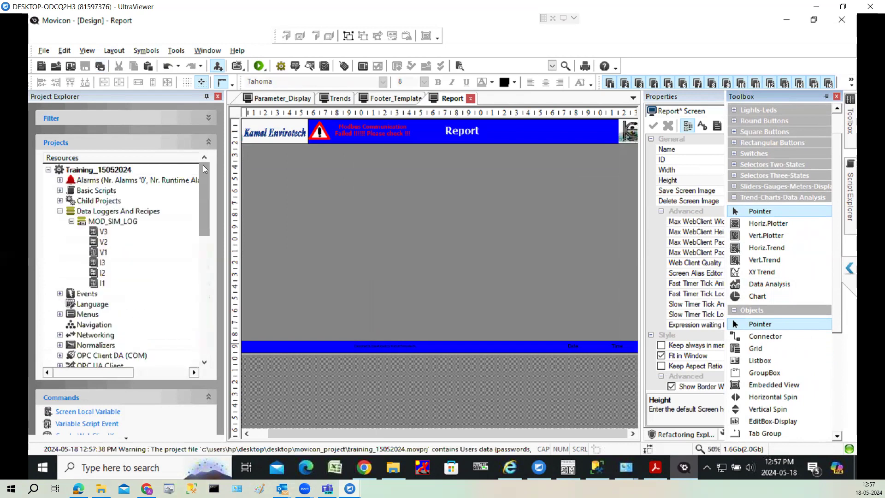
left_click(122, 222)
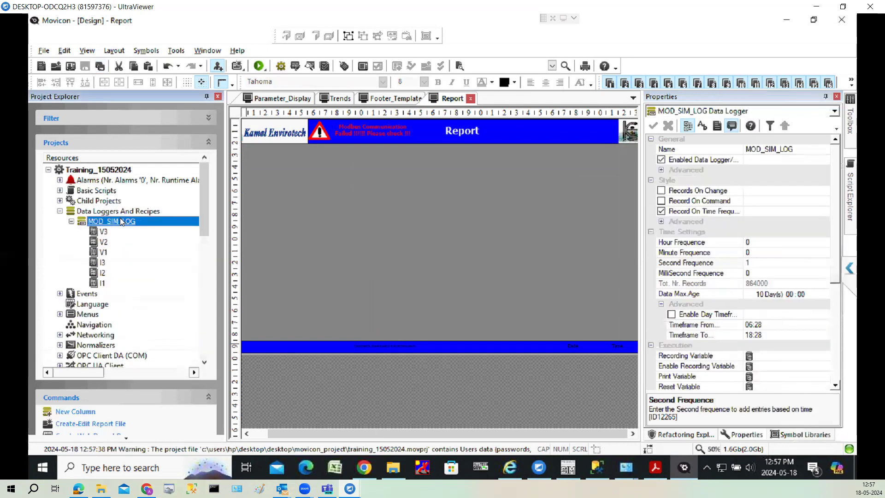
left_click(662, 170)
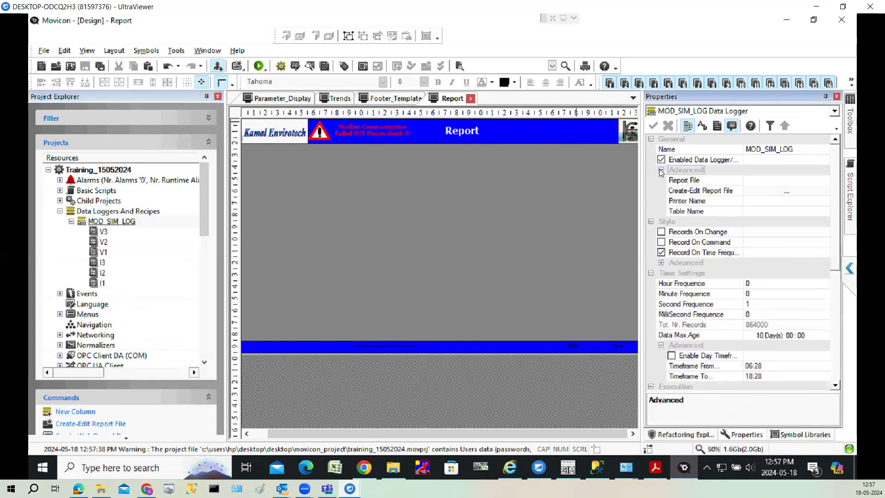
left_click(703, 184)
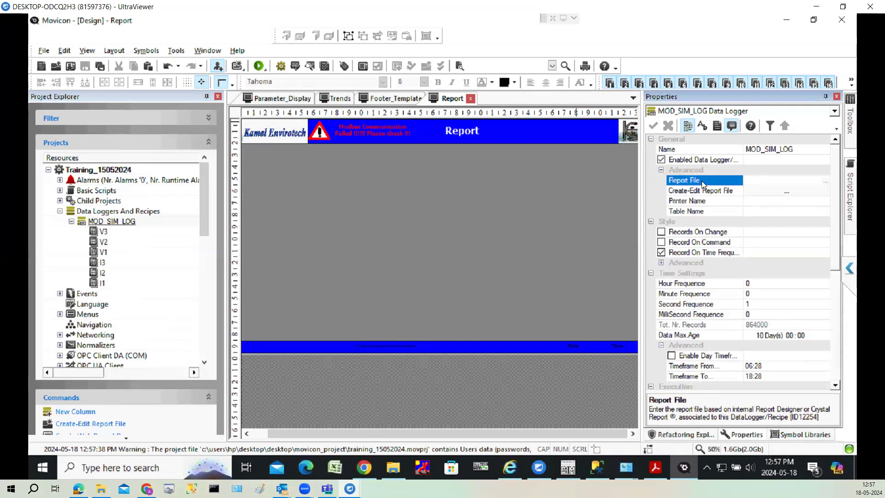
left_click(789, 193)
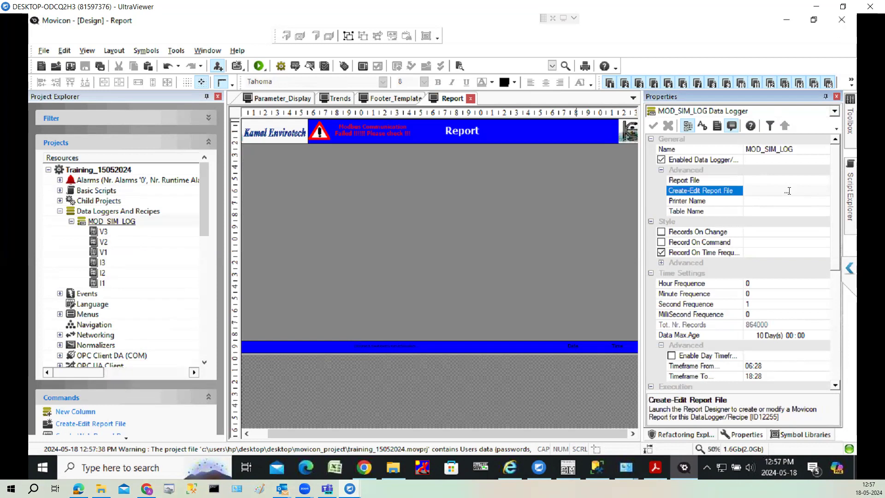
left_click(787, 192)
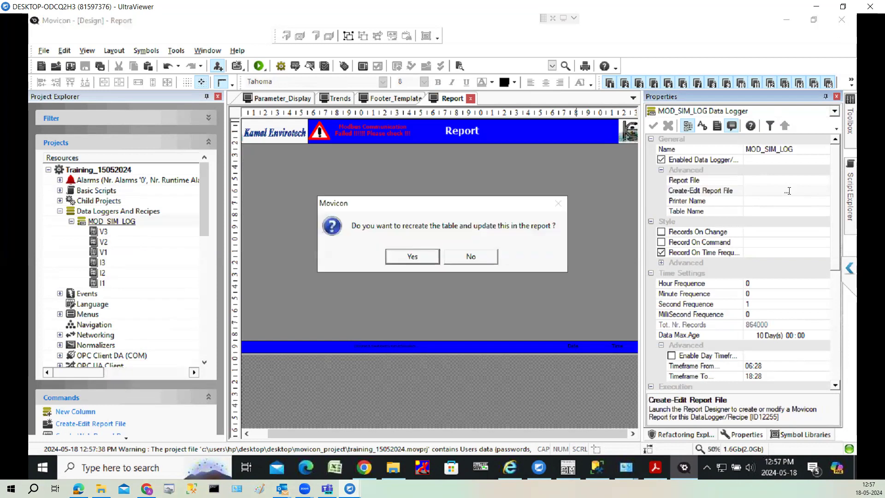
left_click(426, 258)
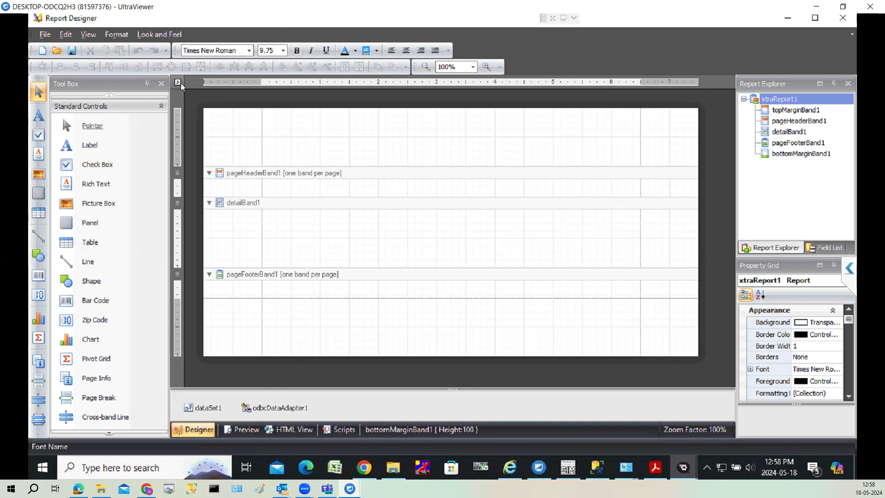
Expand the MOD_SIM_LOG table in the report's field list and review its available fields
left_click(826, 248)
left_click(755, 109)
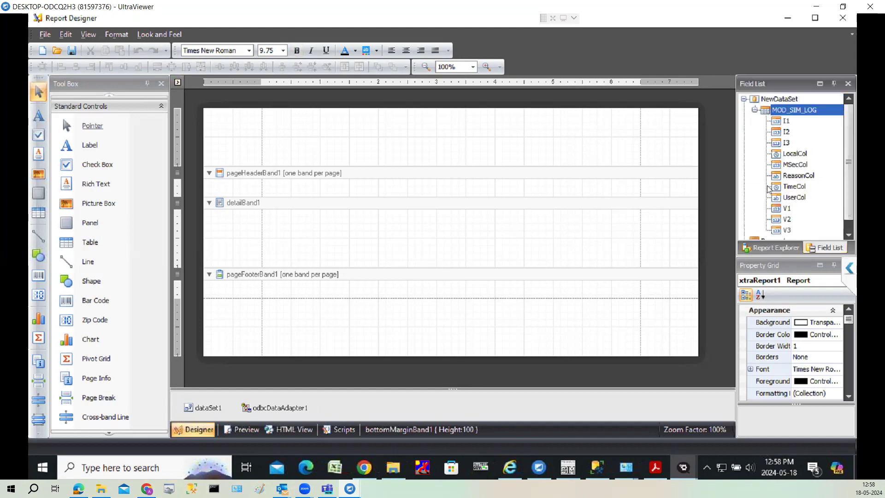
scroll(845, 180, "down", 1)
scroll(844, 136, "up", 1)
scroll(845, 173, "down", 1)
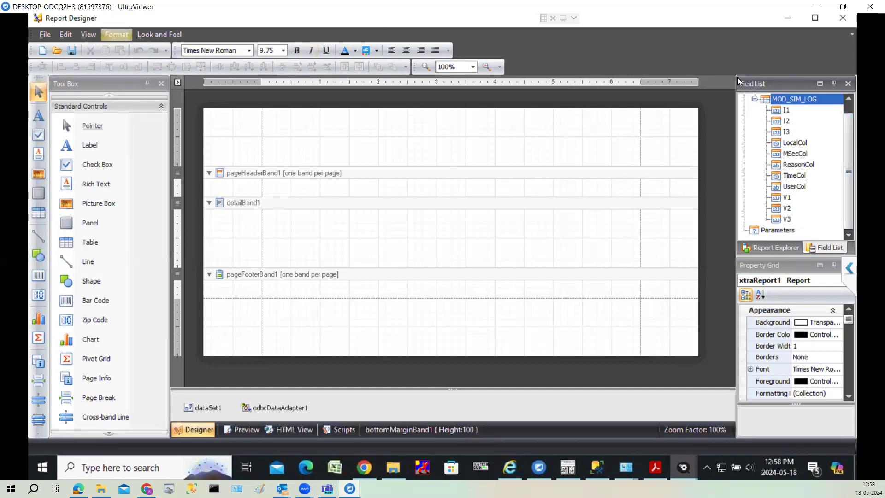
Start a standard report in the Report Wizard and select LocalCol, I1, I2, I3, V1, V2 and V3 as the fields to display
left_click(178, 83)
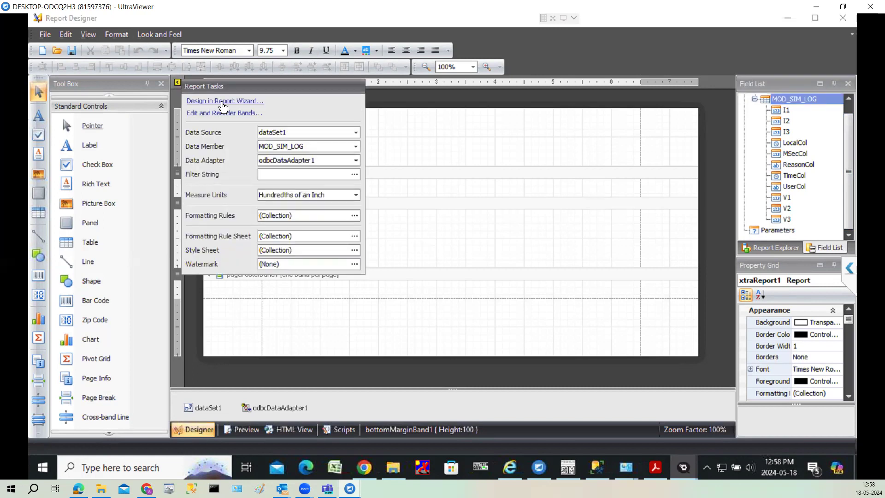
left_click(221, 103)
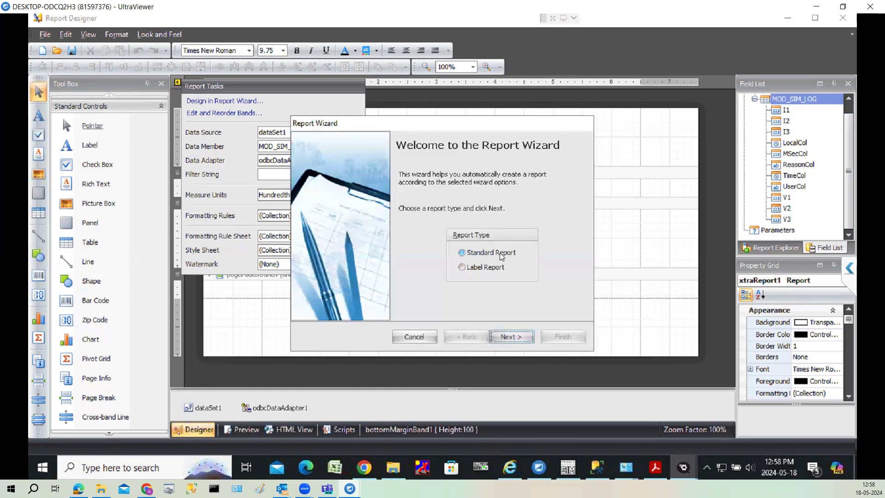
left_click(508, 338)
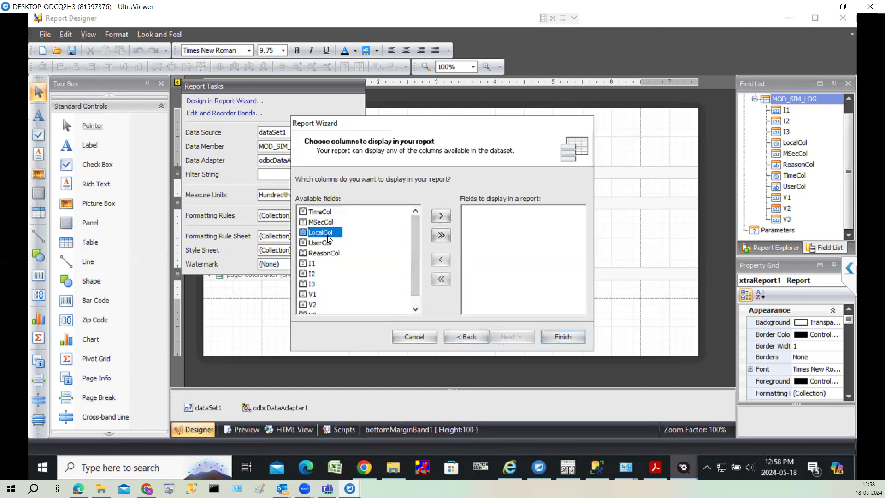
left_click(313, 263, "ctrl")
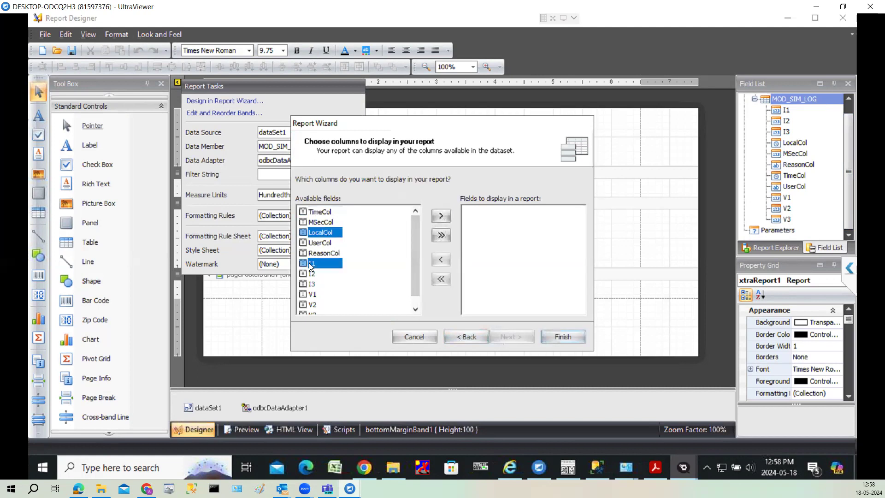
left_click_drag(313, 279, 311, 310)
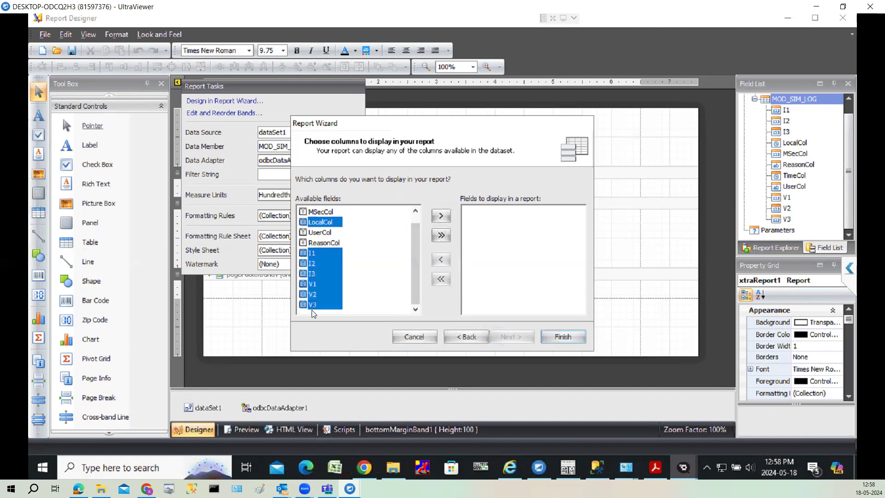
left_click(445, 219)
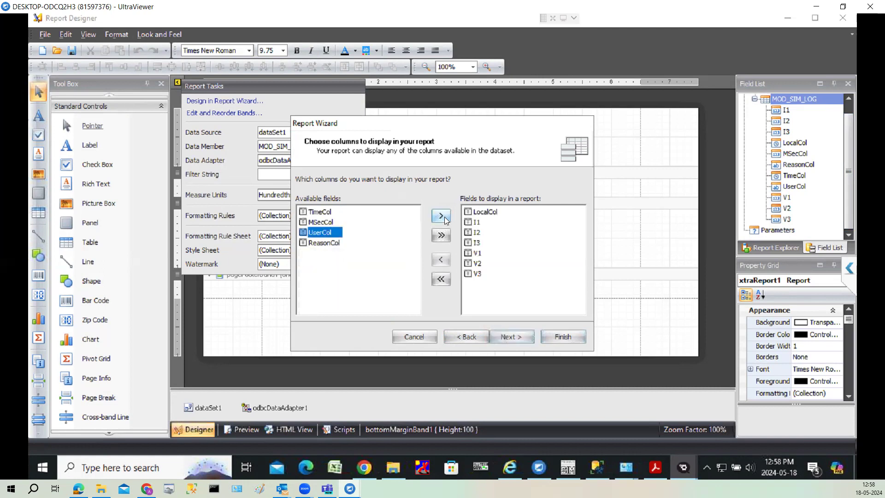
Complete the report without grouping, using the Tabular layout, portrait orientation, Bold style and the title "Date Wise Report"
left_click(506, 335)
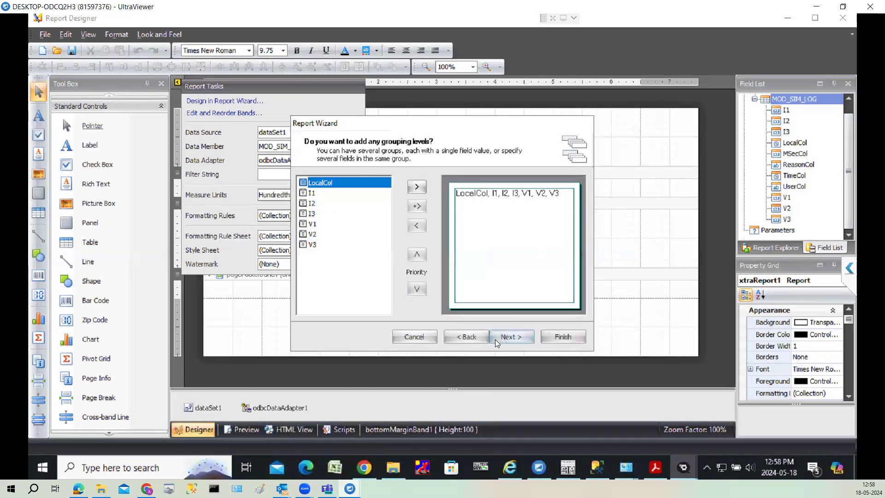
left_click(500, 335)
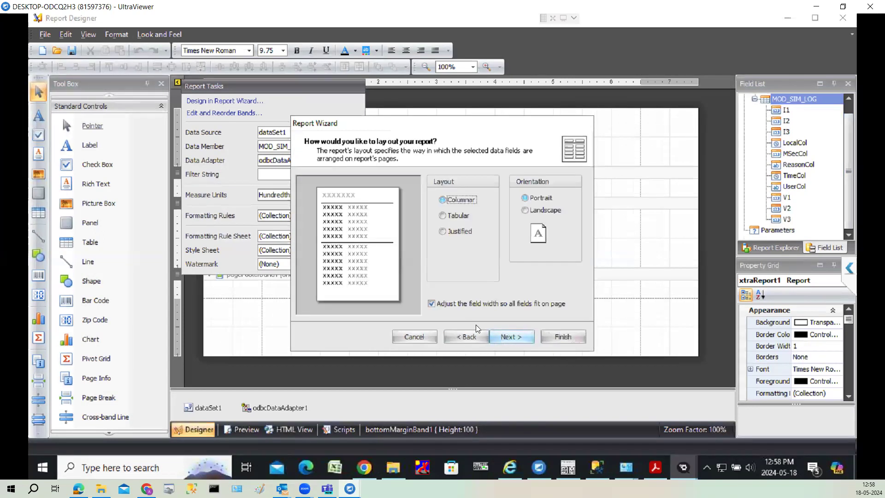
left_click(443, 214)
left_click(519, 335)
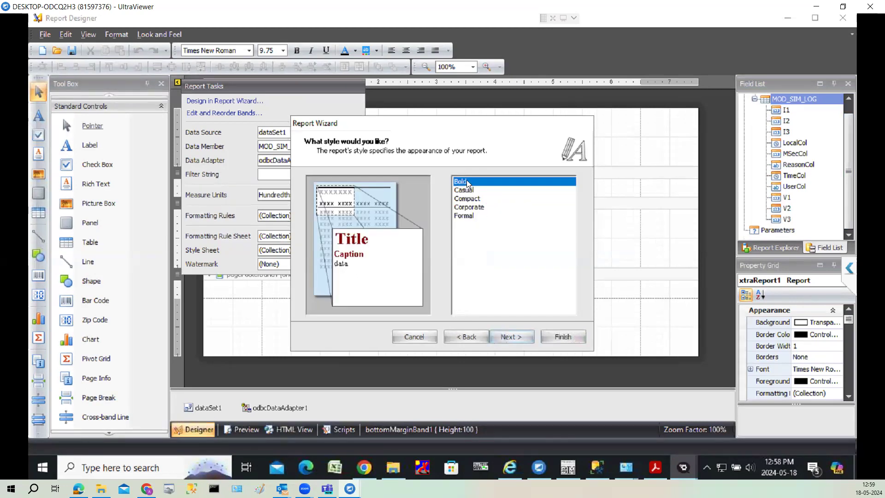
left_click(514, 340)
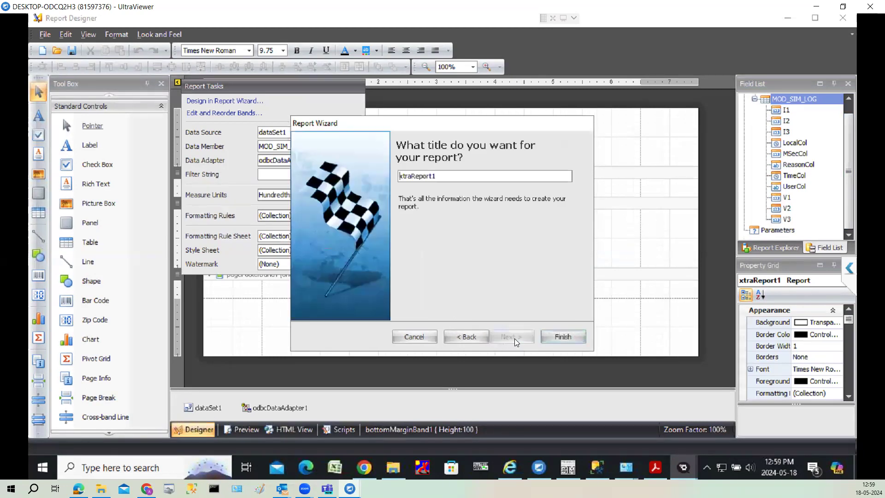
left_click_drag(466, 179, 391, 170)
type("Date Wise")
left_click(555, 341)
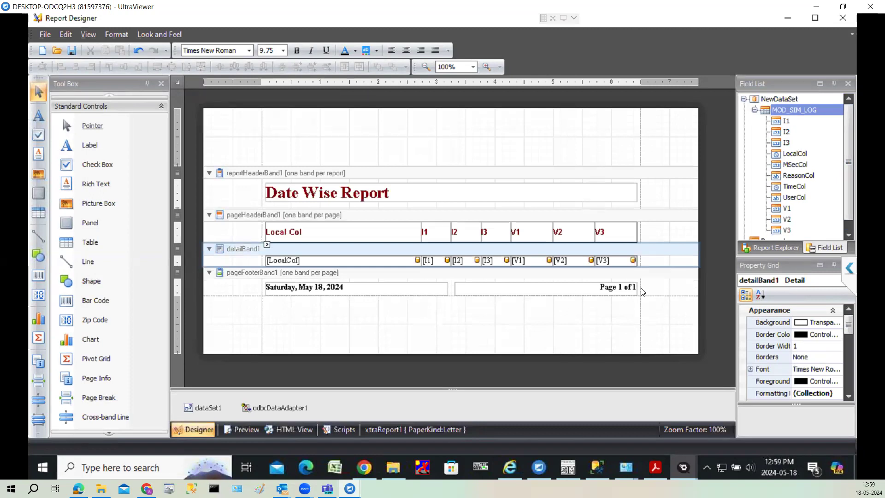
Try a three-cell table in the report's top margin with its last cell bound to the V2 field, and delete the table
left_click_drag(91, 242, 437, 146)
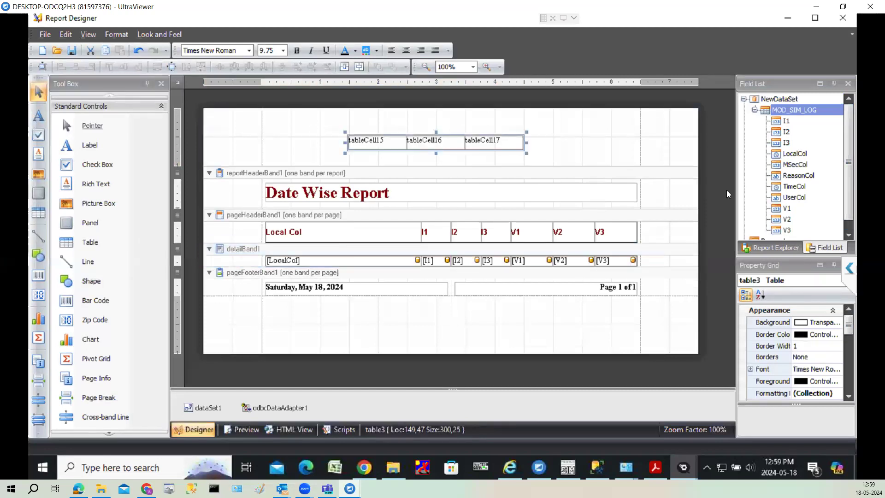
left_click(778, 210)
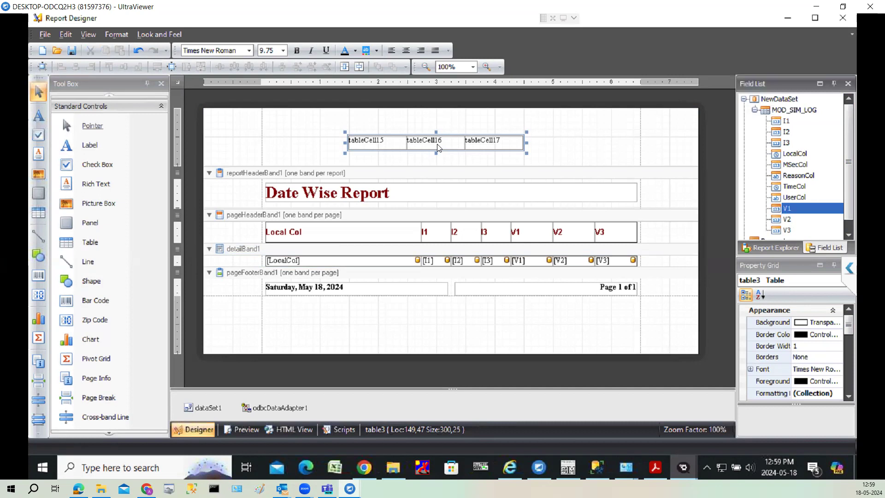
left_click(787, 223)
left_click_drag(786, 224, 496, 152)
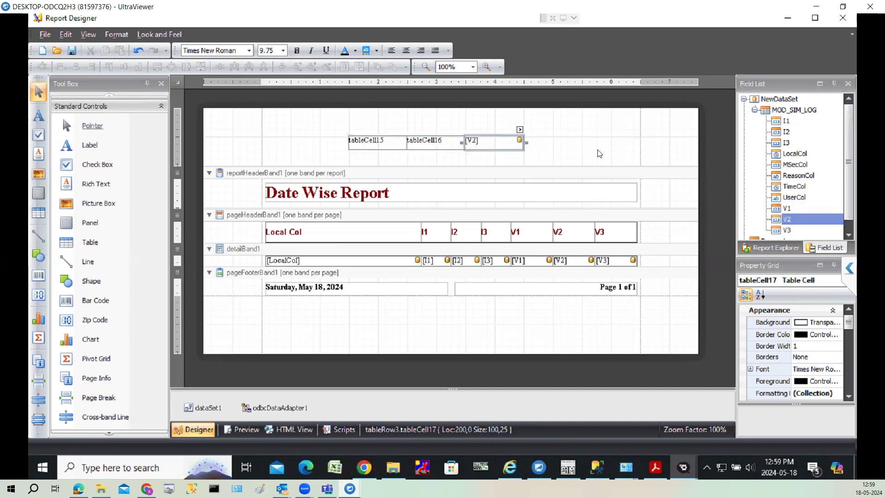
left_click(349, 134)
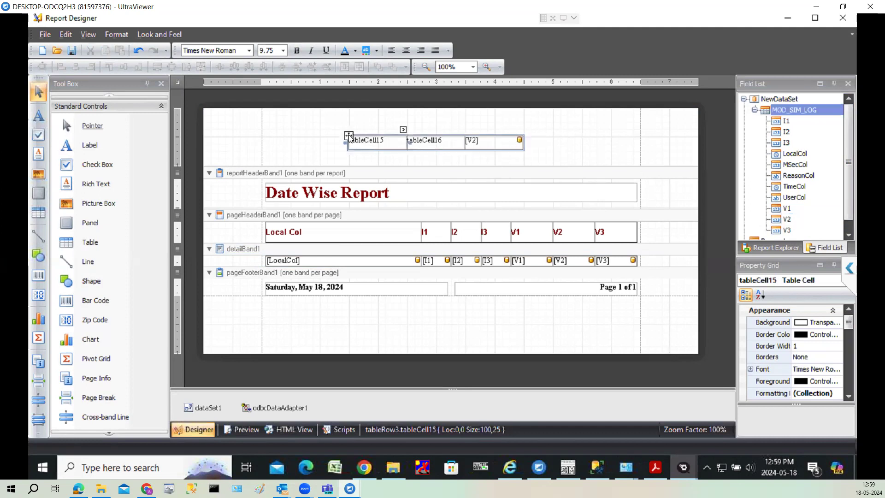
key("Delete")
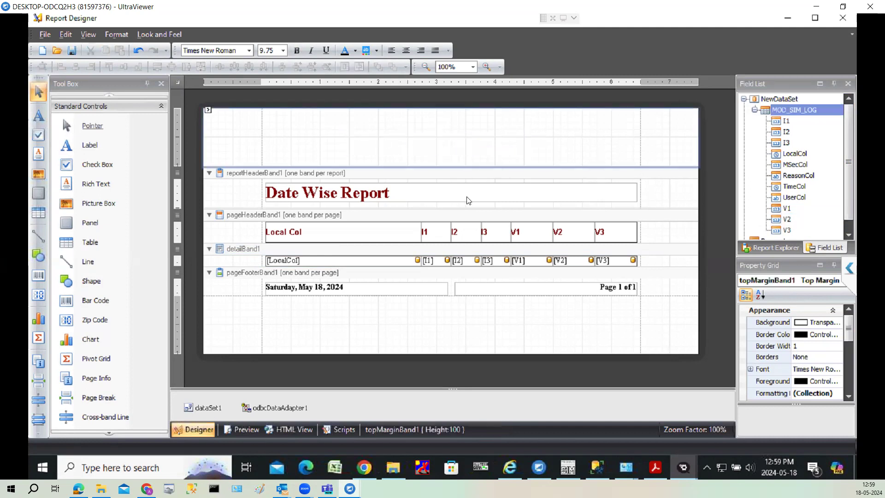
Format the report title as centered white text on a blue background and move it to the upper edge of its band
left_click(434, 192)
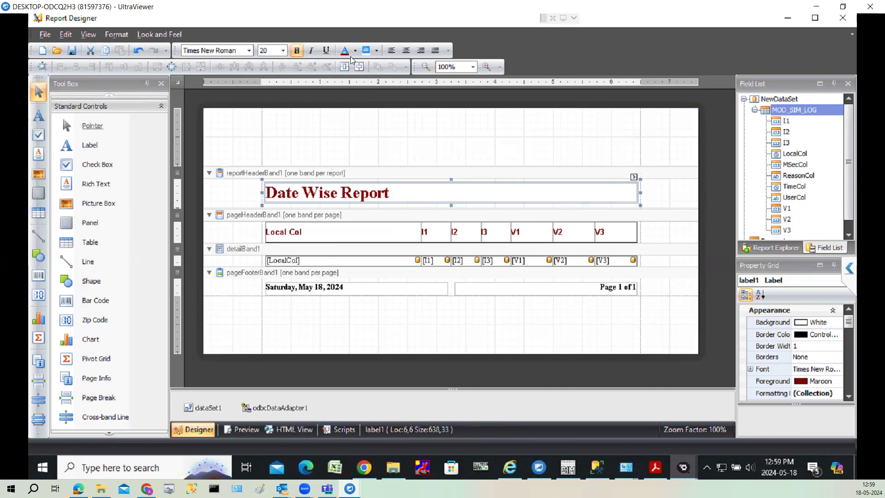
left_click(405, 51)
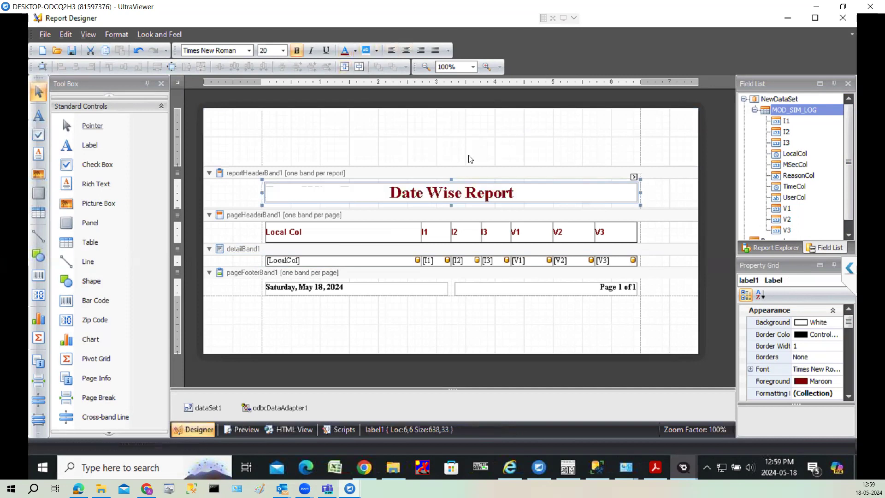
left_click(377, 51)
left_click(451, 107)
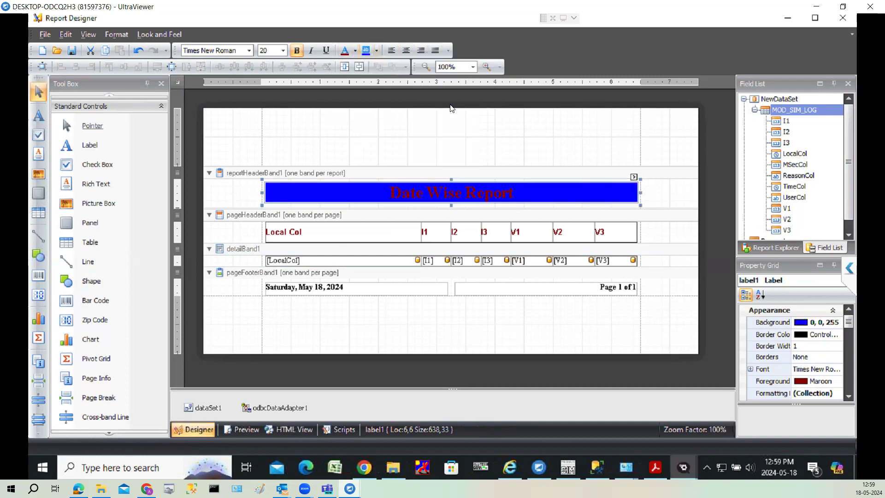
left_click(354, 51)
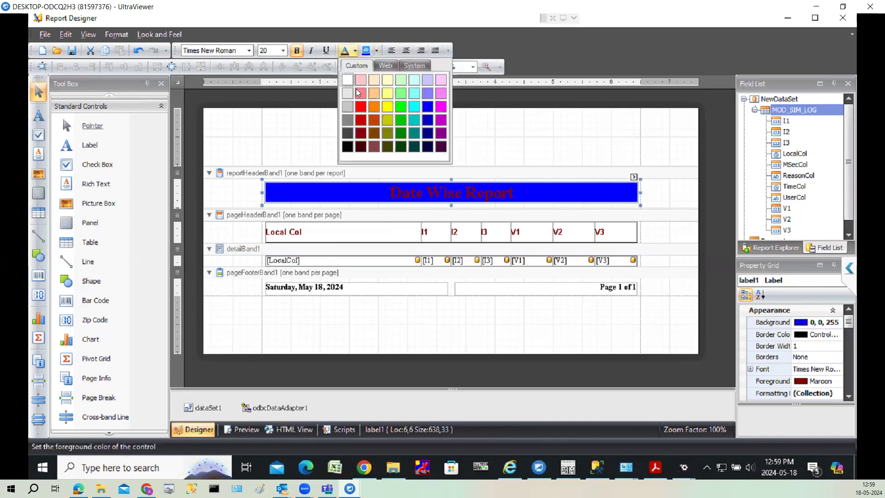
left_click(348, 80)
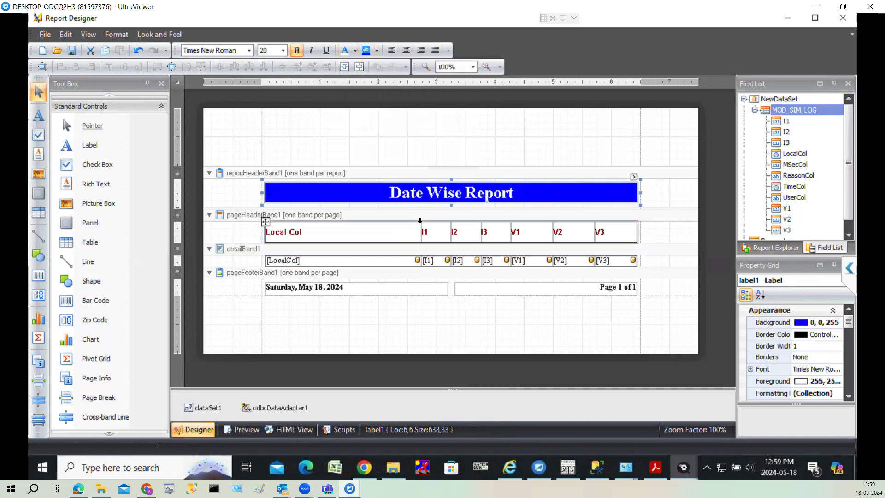
key("Up")
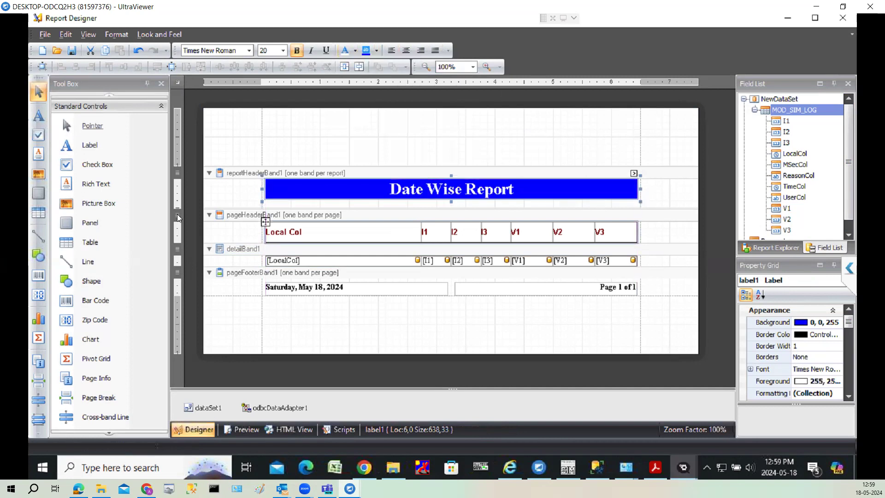
Enlarge the report header band to a height of about 72 and place two pairs of labels in a row beneath the title
left_click_drag(178, 217, 179, 230)
left_click_drag(85, 147, 296, 215)
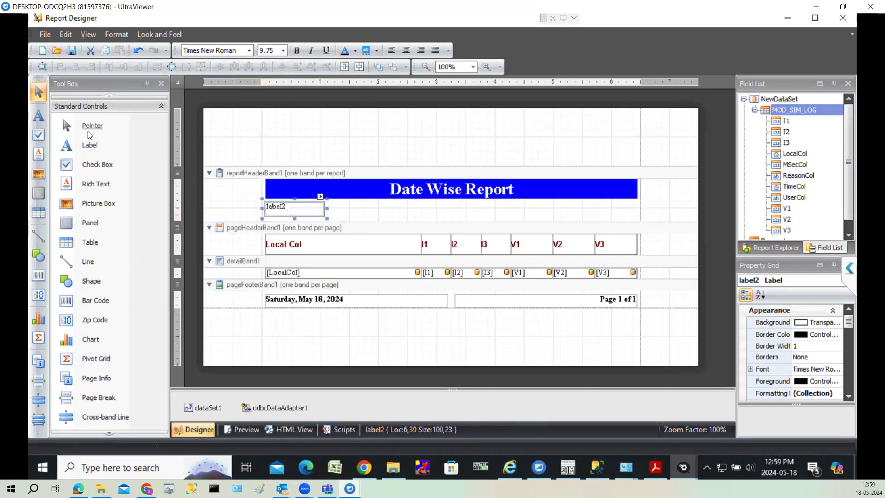
left_click_drag(94, 147, 603, 216)
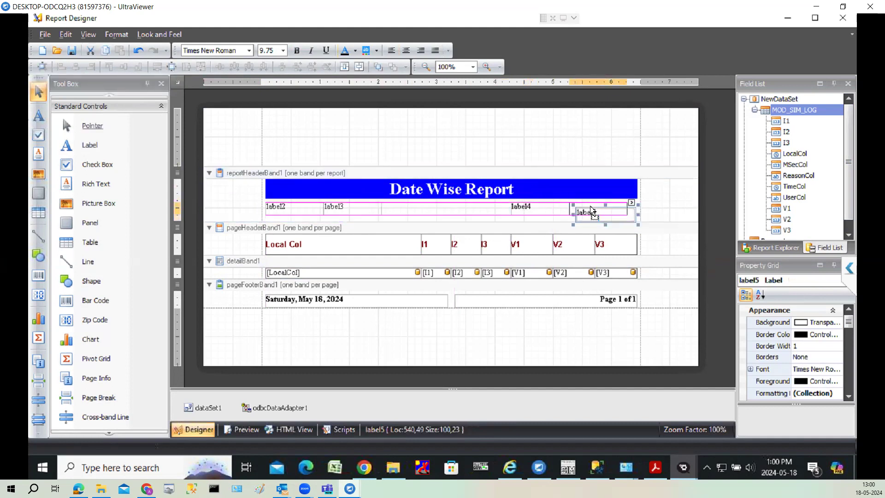
Set the first label of the left pair to "From Date" and the first label of the right pair to "To Date"
double_click(297, 207)
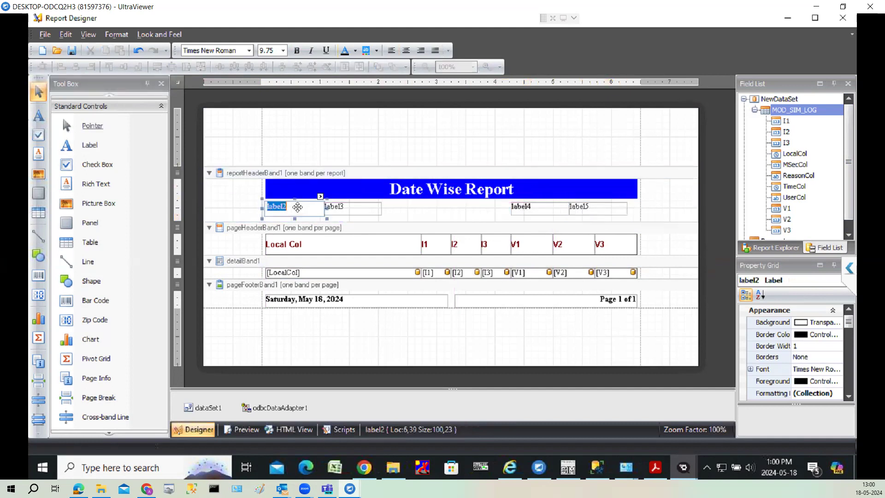
type("From Date")
double_click(541, 207)
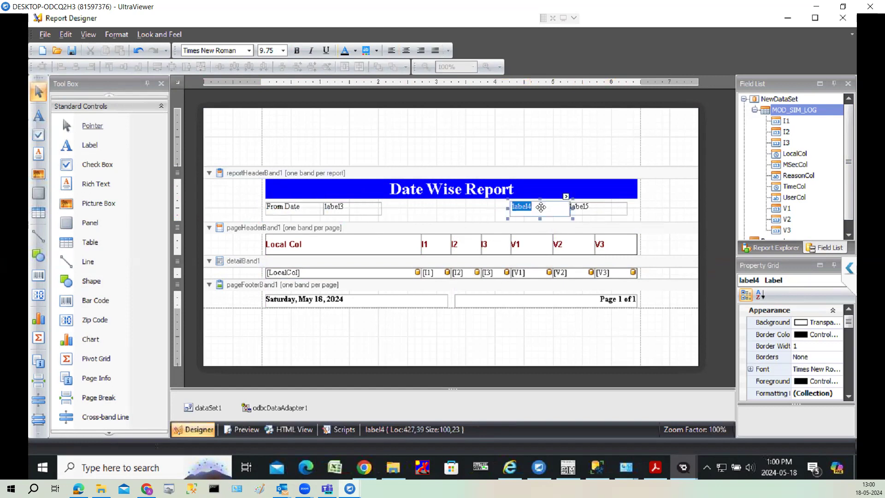
type("To Date")
left_click(475, 219)
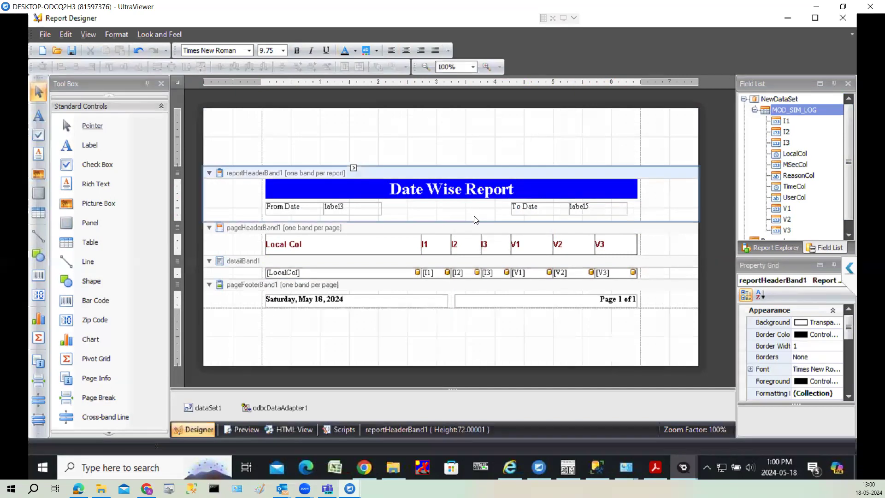
Add a parameter to the report and name it FromDate
left_click(850, 235)
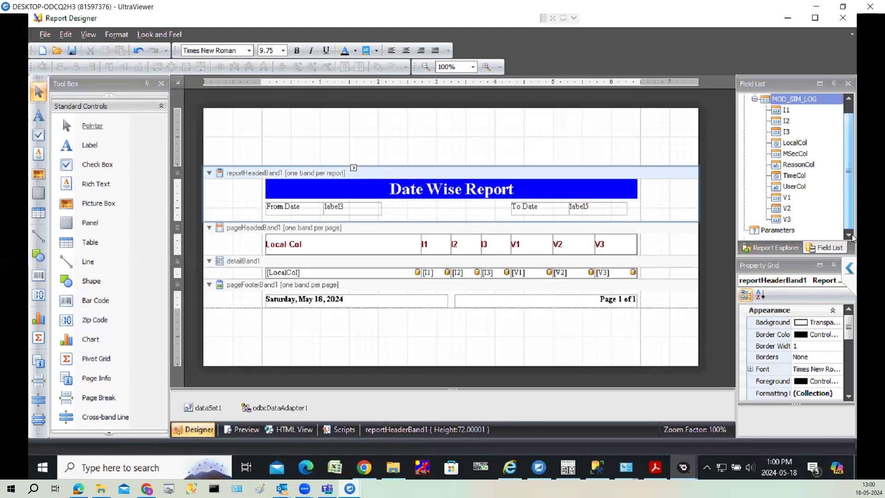
left_click(777, 230)
right_click(777, 230)
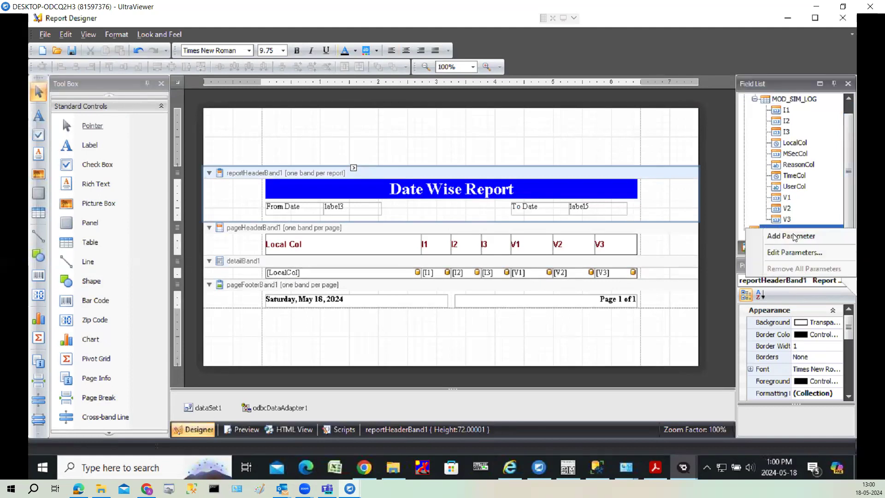
left_click(793, 236)
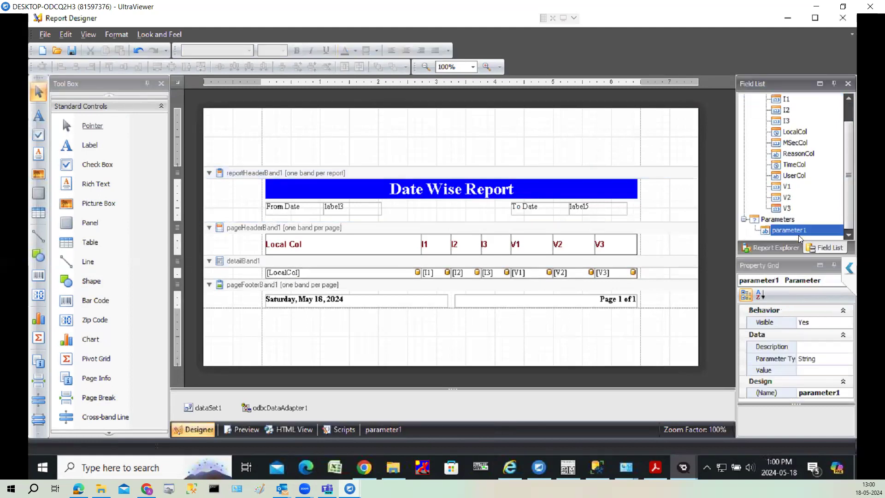
left_click(839, 395)
type("From Date")
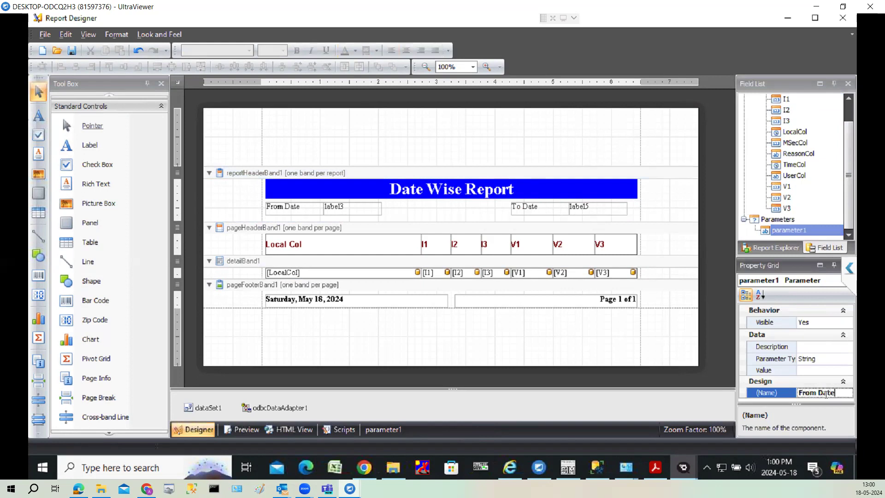
key("BackSpace")
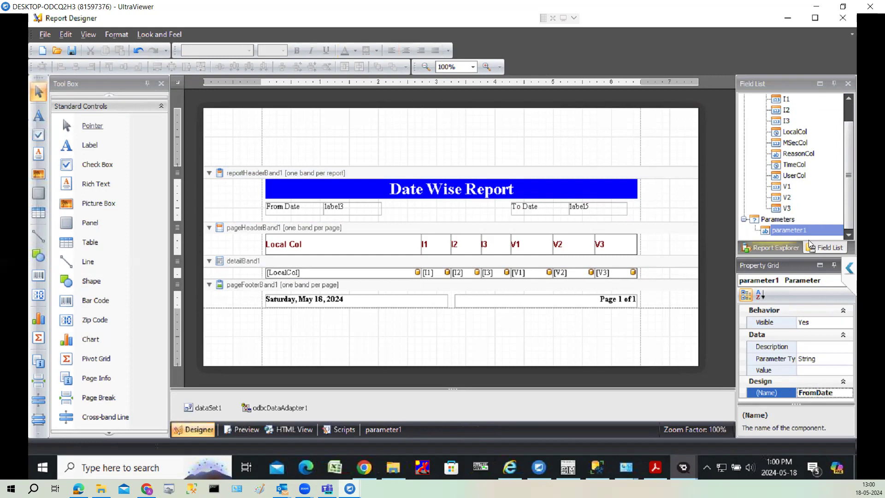
left_click(787, 221)
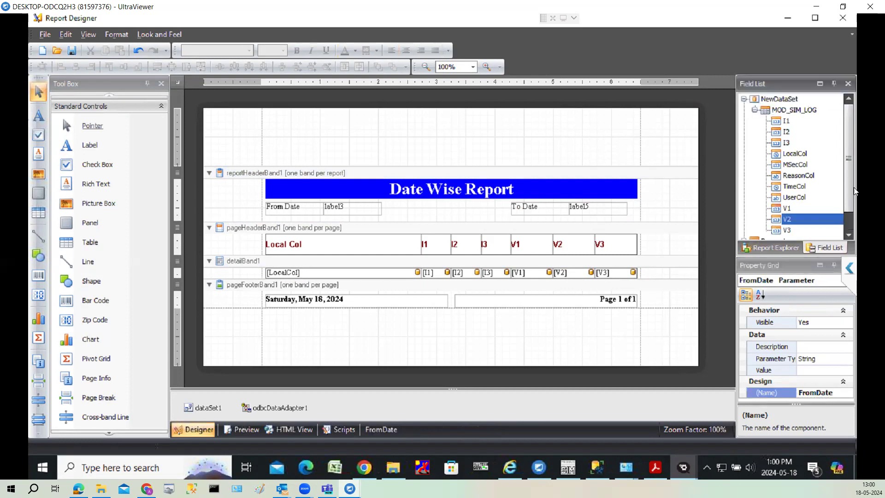
scroll(850, 198, "down", 2)
scroll(847, 155, "up", 2)
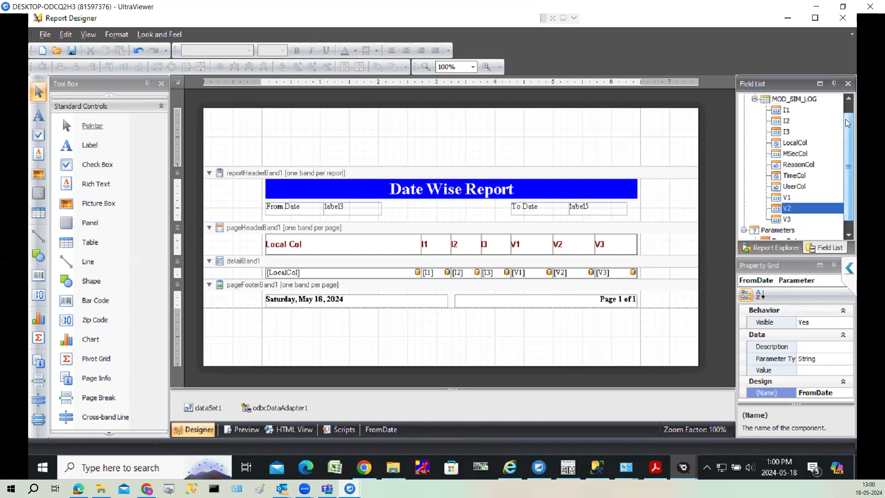
left_click(785, 122)
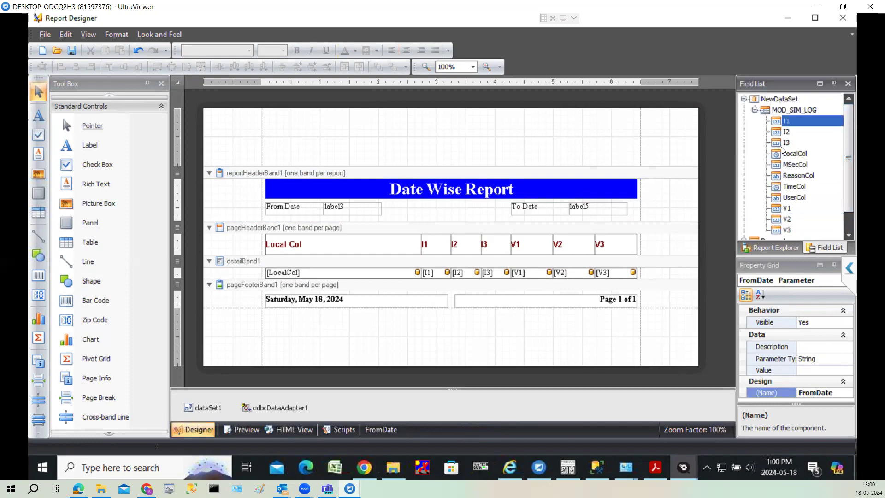
Add a second parameter to the report and name it ToDate
left_click_drag(850, 158, 853, 184)
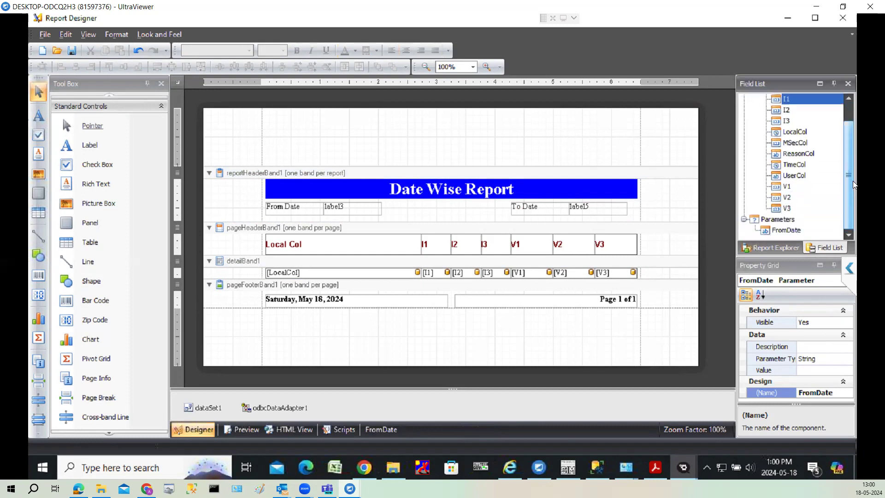
right_click(789, 222)
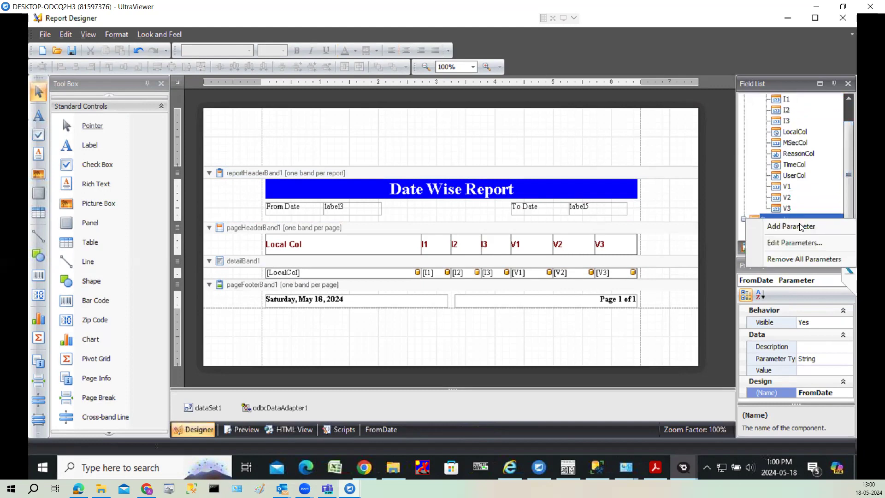
left_click(799, 226)
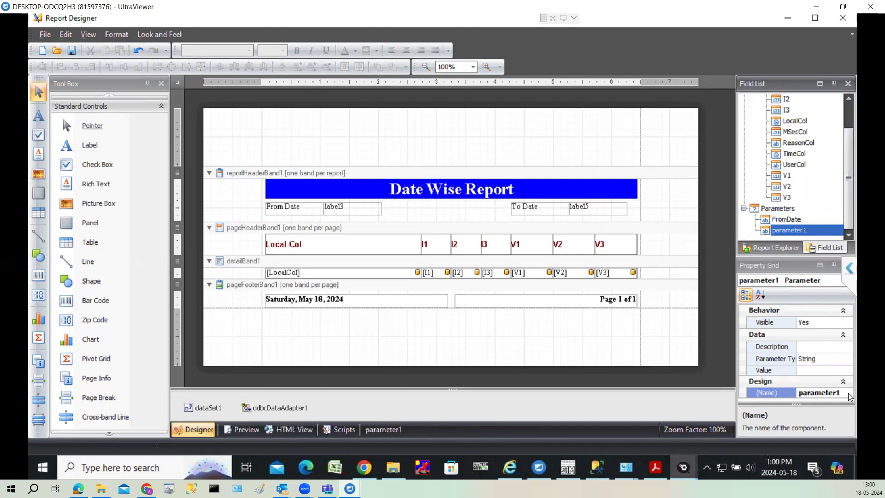
left_click(788, 394)
type("ToDate")
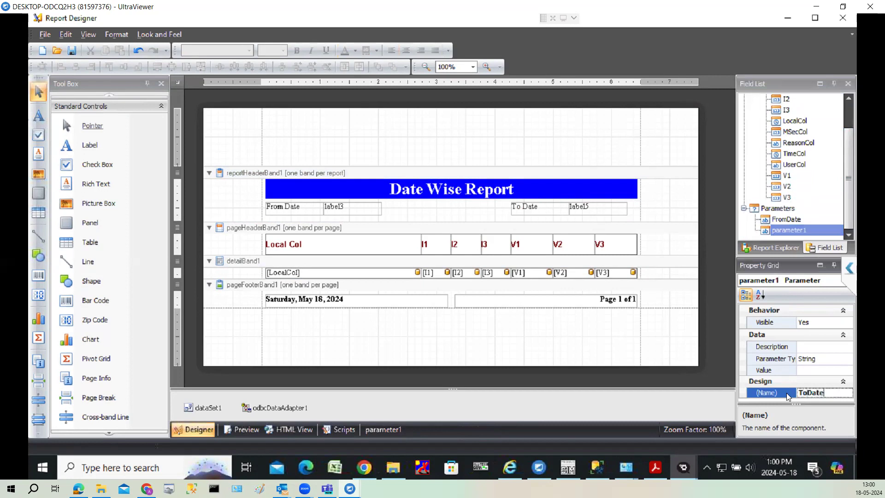
left_click(822, 359)
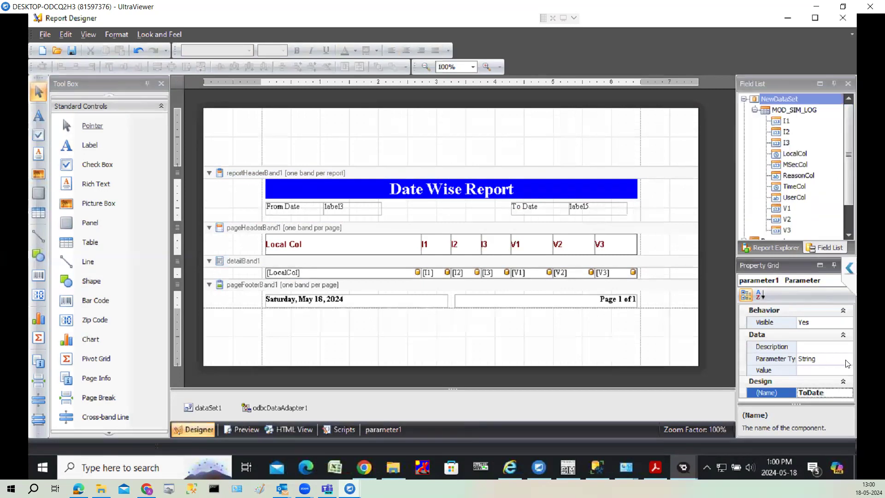
Set the parameter type of both ToDate and FromDate to DateTime
left_click(821, 359)
left_click(823, 379)
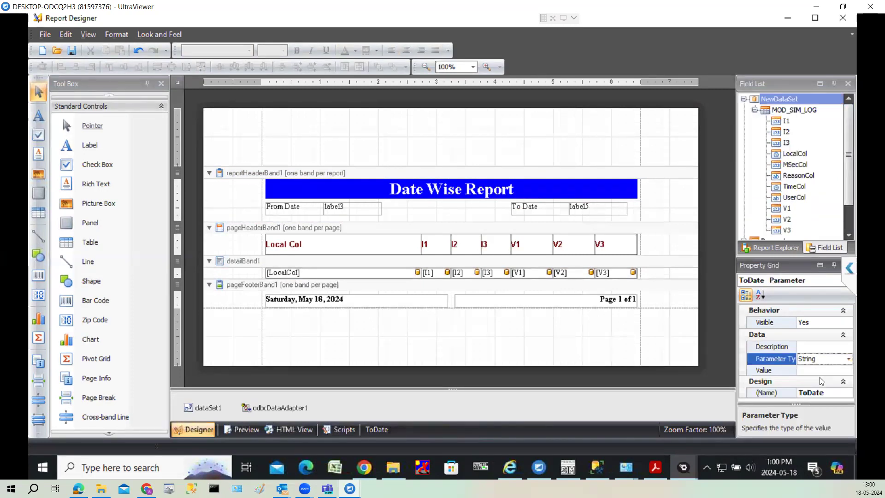
scroll(847, 201, "down", 1)
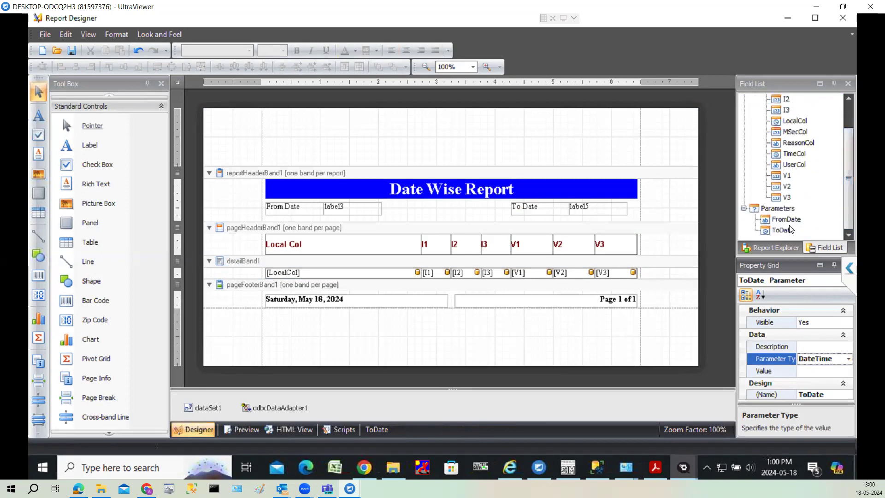
left_click(782, 230)
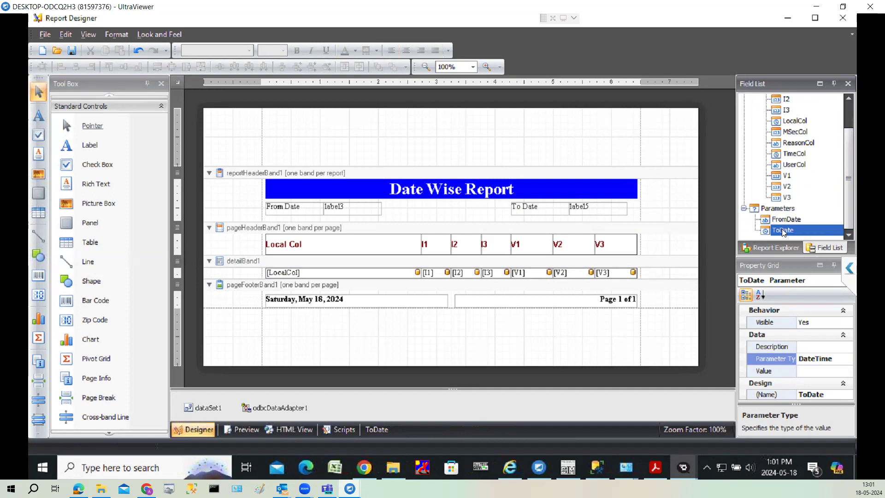
left_click(787, 221)
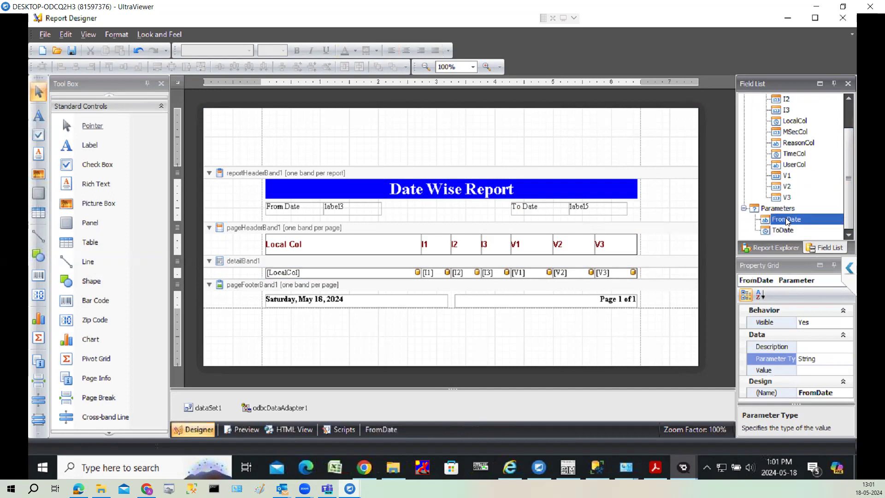
left_click(850, 359)
left_click(830, 376)
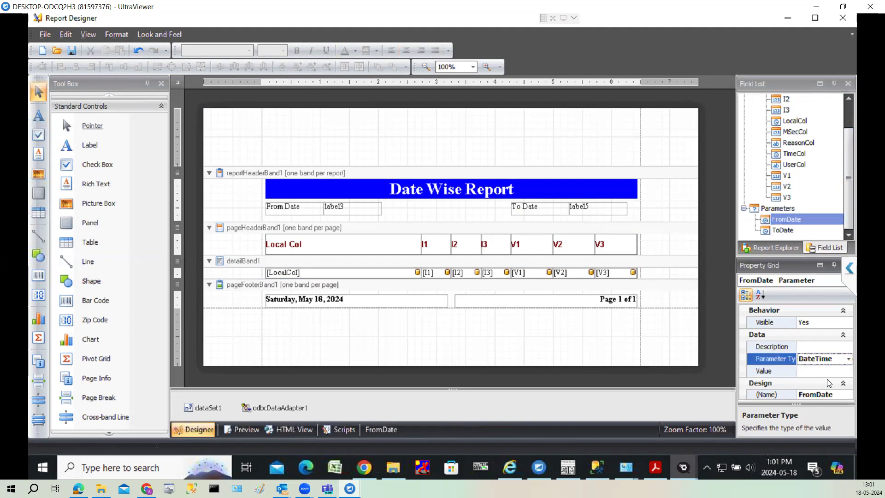
Narrow the Local Col column to a width of about 200 in both the page header table and the detail table
left_click(401, 328)
left_click(418, 248)
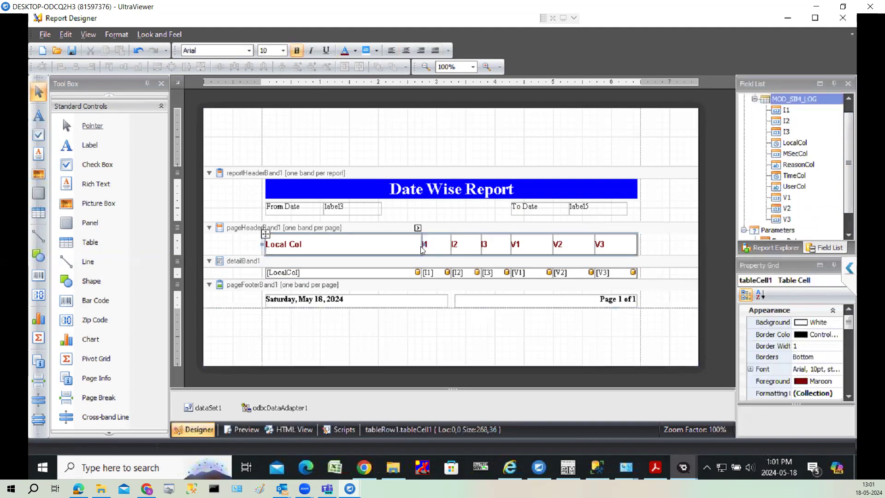
left_click_drag(421, 245, 382, 245)
left_click(400, 275)
left_click_drag(420, 273, 379, 273)
Resize the I1 and I2 header cells in the page header table to widths of about 78 and 69
left_click(415, 248)
left_click_drag(453, 249, 425, 245)
left_click(462, 249)
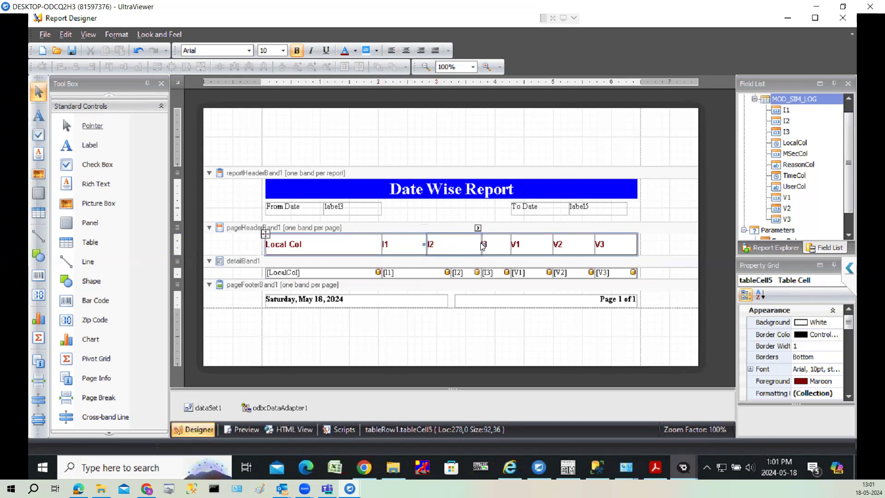
left_click_drag(476, 243, 469, 244)
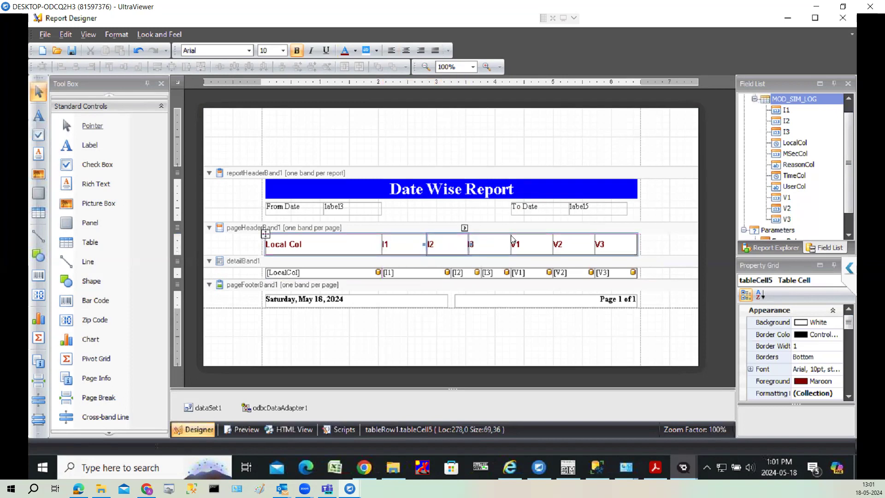
Resize the [I1] and [I2] cells in the detail row to widths of about 78 and 69, aligned with their headers
left_click(421, 281)
left_click(451, 274)
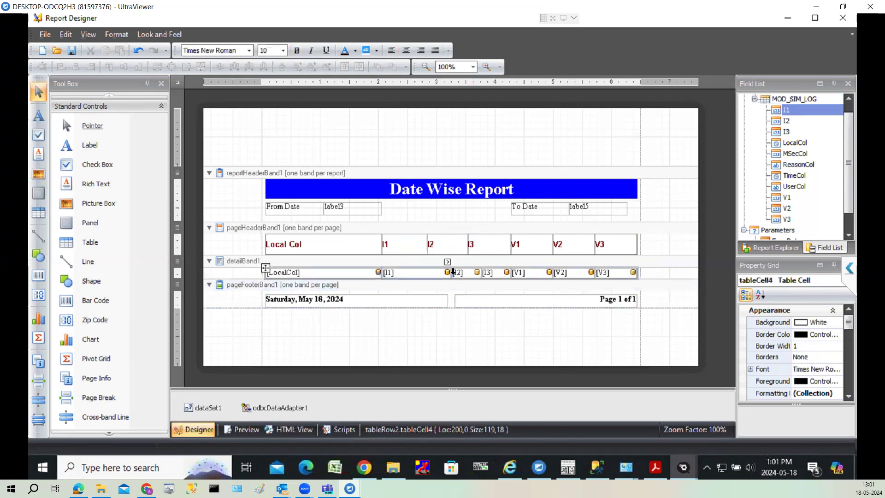
left_click_drag(450, 272, 423, 272)
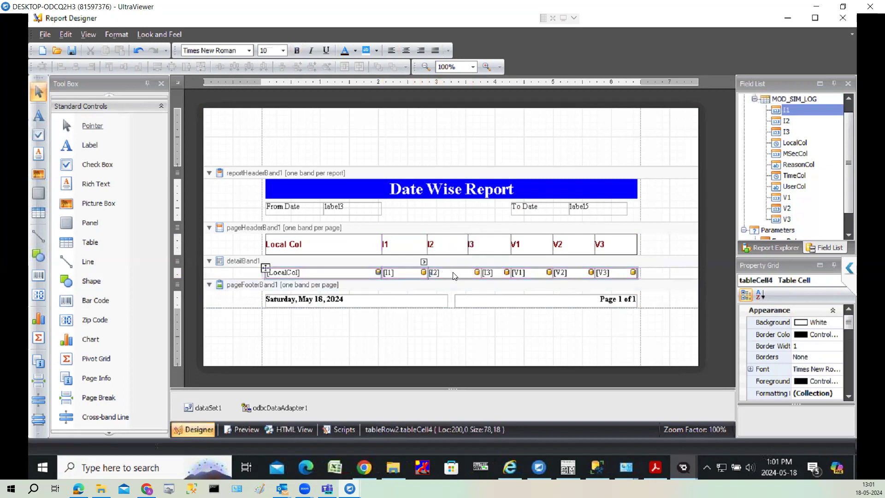
left_click(475, 273)
left_click_drag(477, 272, 464, 272)
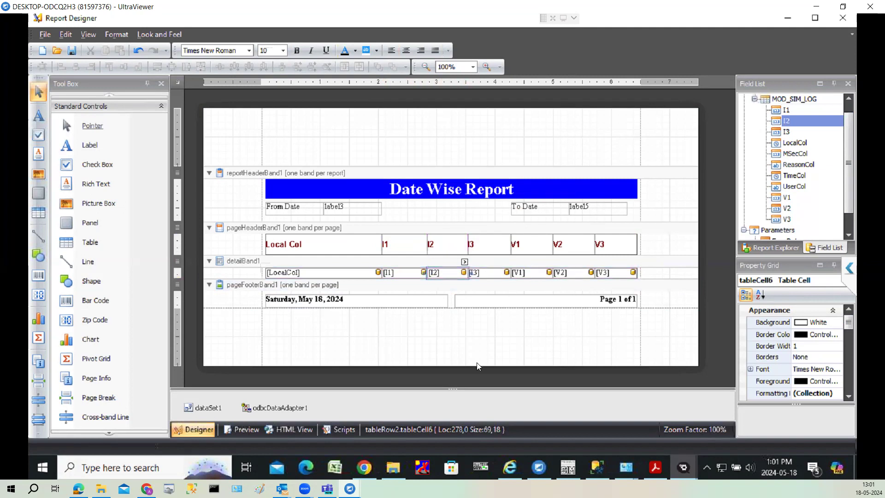
Try to center the column headings by setting the whole page header table's text alignment to Middle Center
left_click(342, 248)
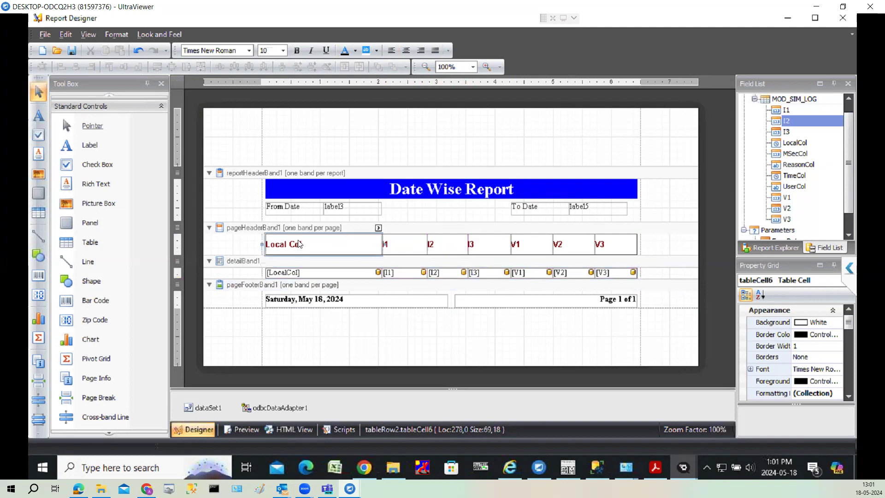
left_click(266, 234)
left_click_drag(851, 328, 852, 351)
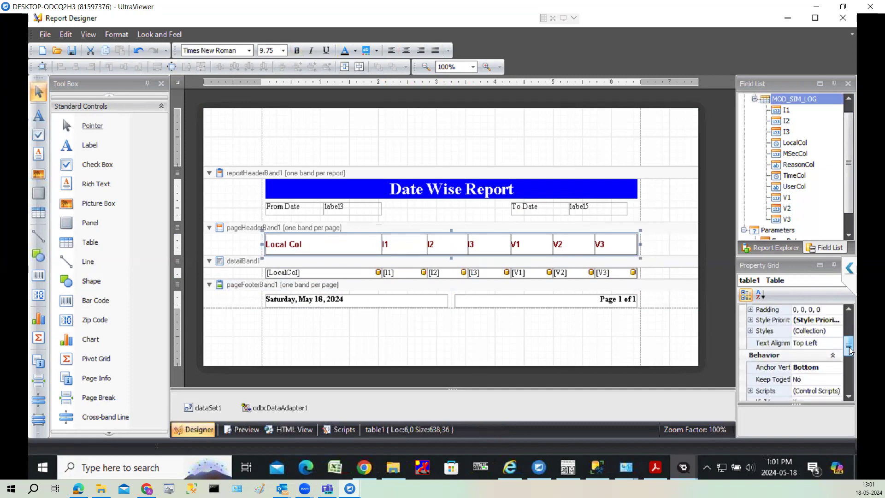
left_click(839, 344)
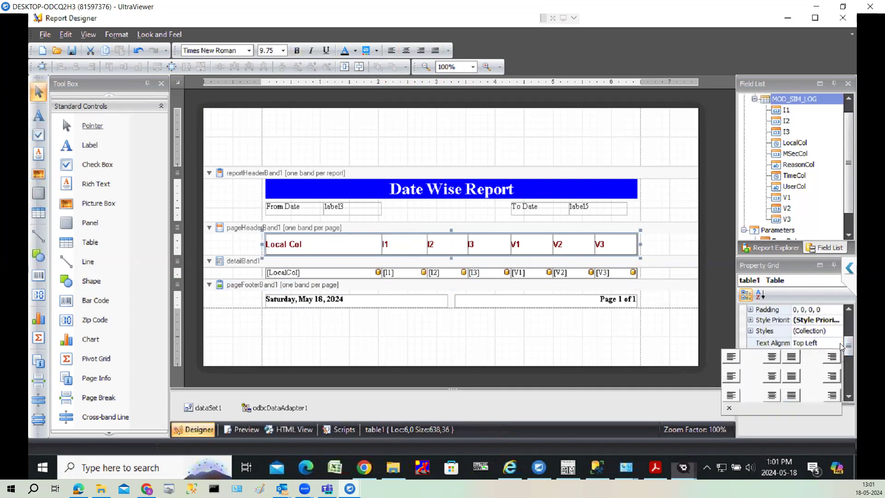
left_click(771, 379)
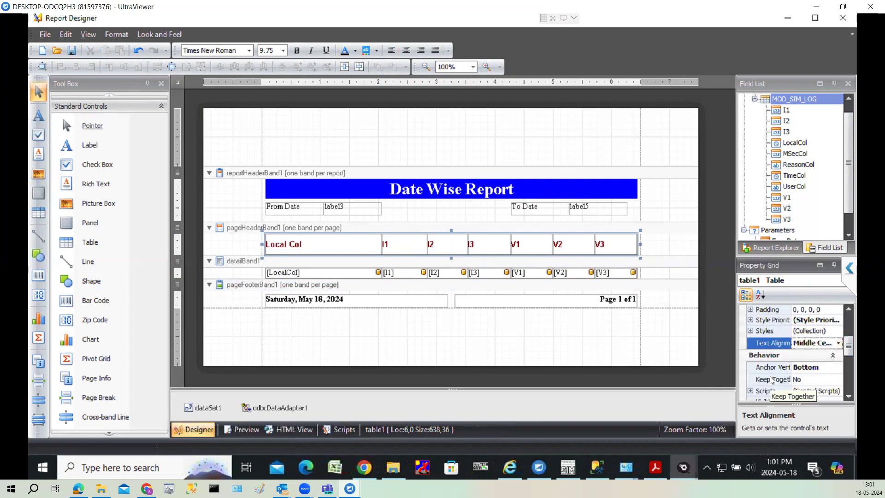
left_click(836, 369)
left_click(837, 369)
left_click(837, 369)
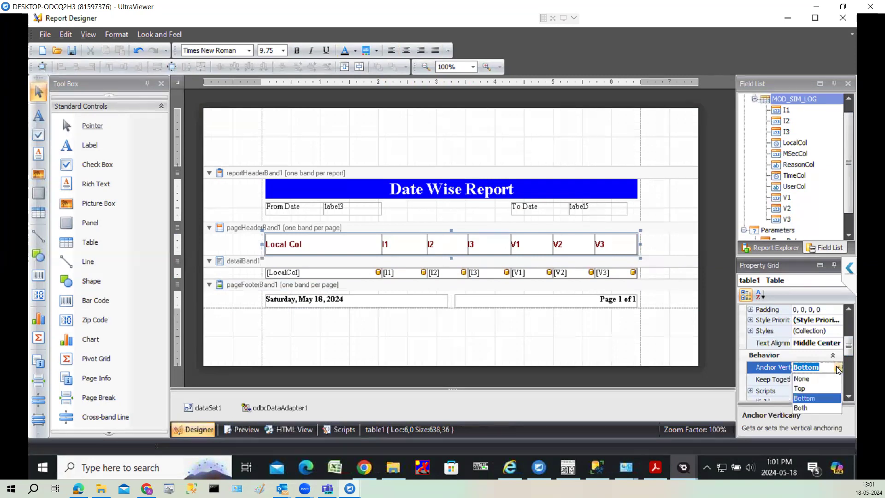
left_click(816, 397)
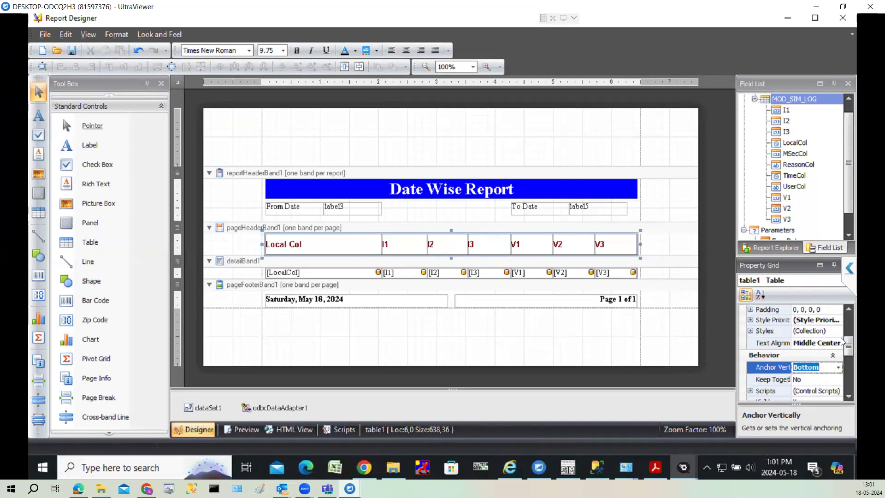
Try to give the whole page header table a blue background and white text
left_click_drag(850, 349, 850, 323)
left_click(838, 322)
left_click(839, 324)
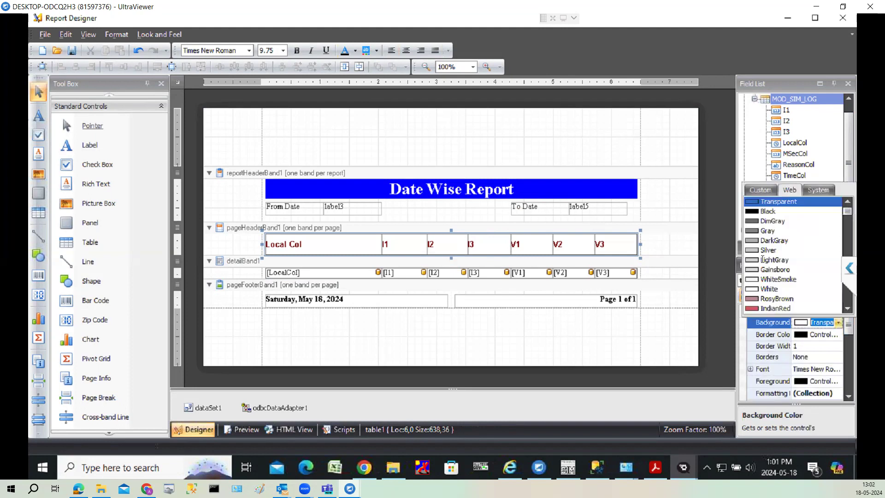
left_click(377, 50)
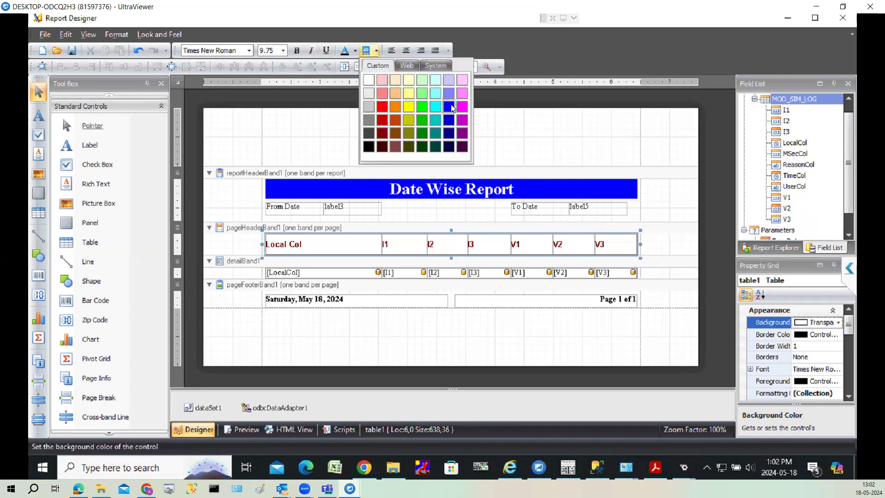
left_click(451, 107)
left_click(355, 52)
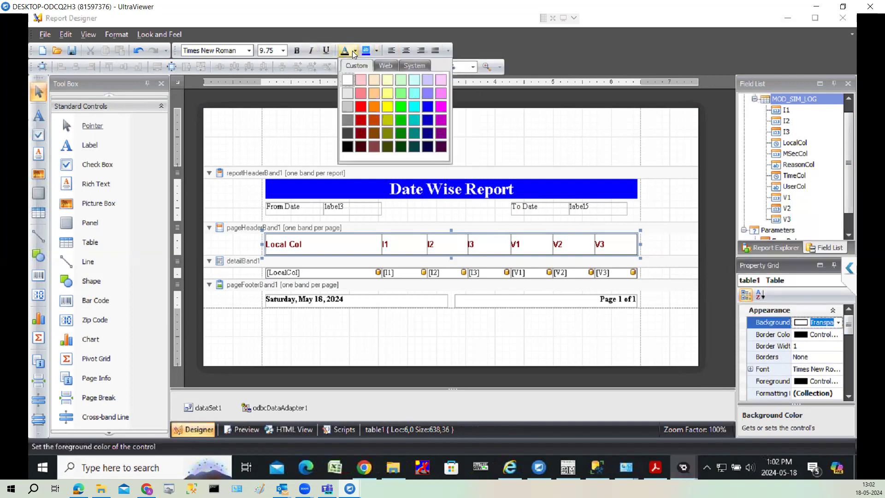
left_click(347, 80)
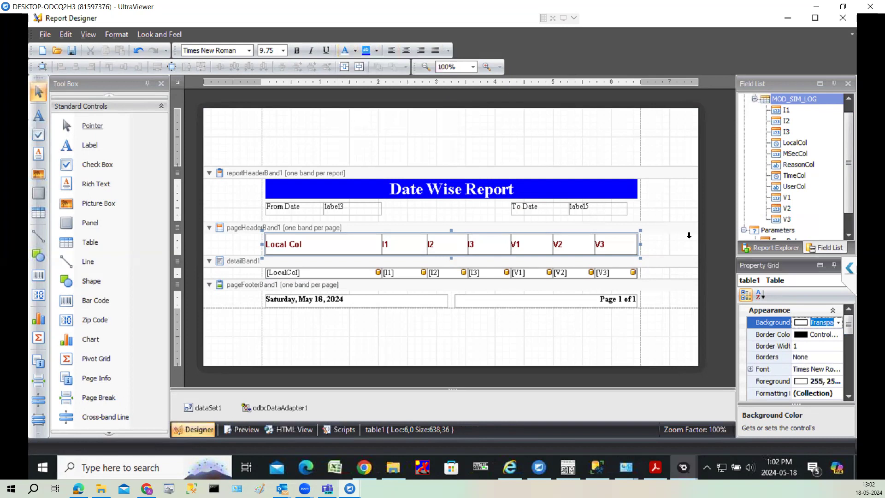
left_click(508, 343)
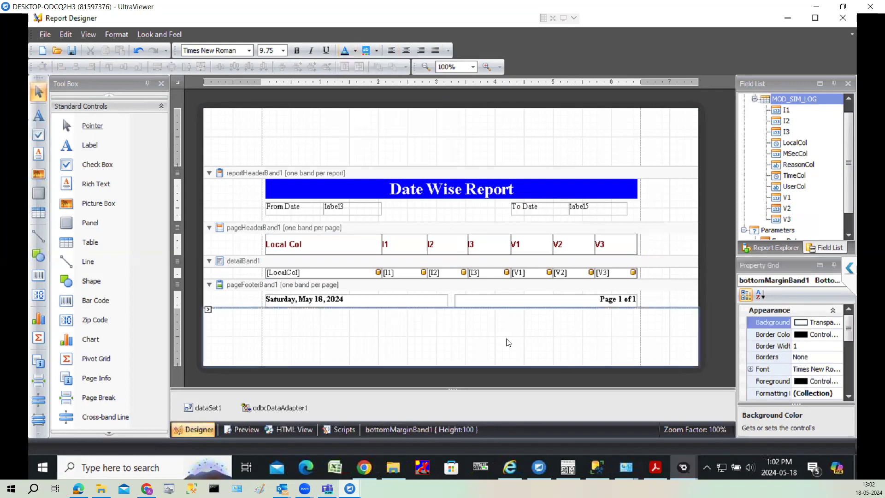
Select all seven column heading cells from Local Col to V3 and set their text alignment to Middle Center
left_click(349, 245)
left_click(395, 237, "ctrl")
left_click(448, 241, "ctrl")
left_click(496, 247, "ctrl")
left_click(519, 243, "ctrl")
left_click(569, 244, "ctrl")
left_click(620, 248, "ctrl")
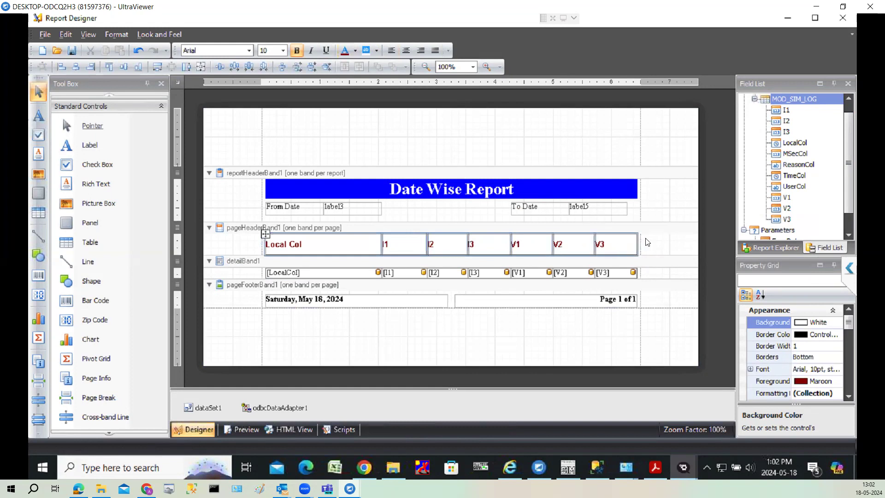
left_click_drag(850, 325, 849, 327)
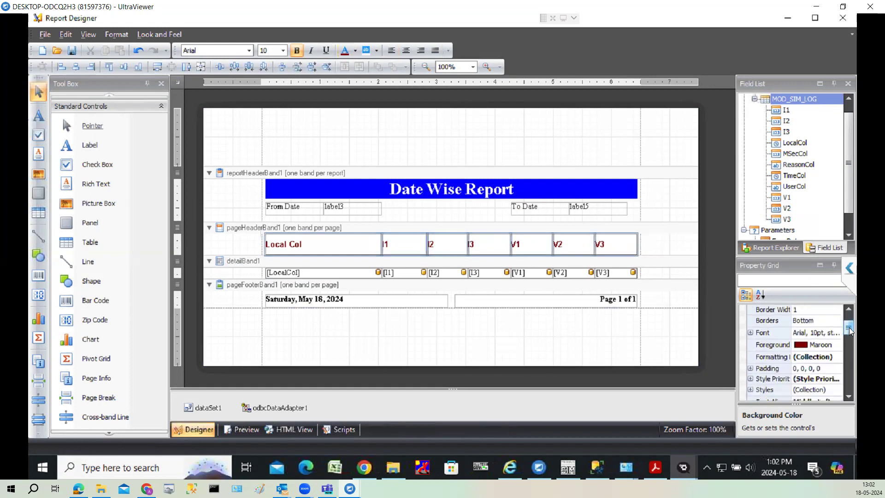
scroll(850, 331, "down", 2)
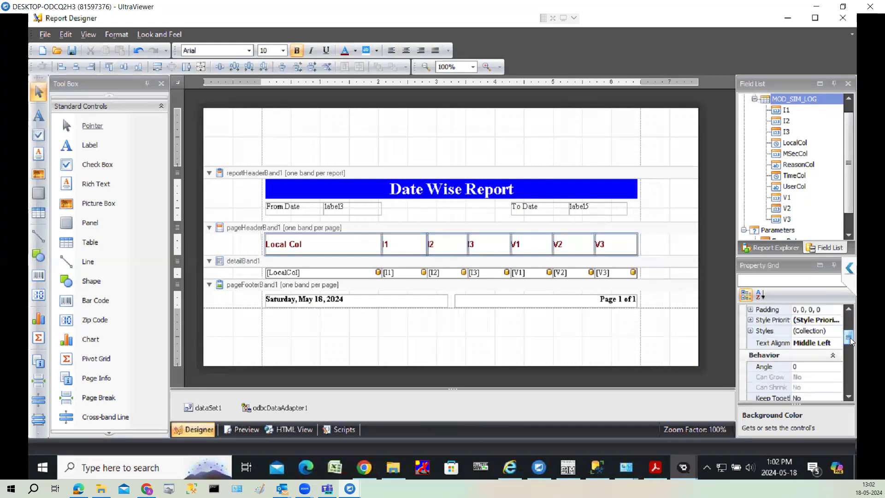
left_click(840, 337)
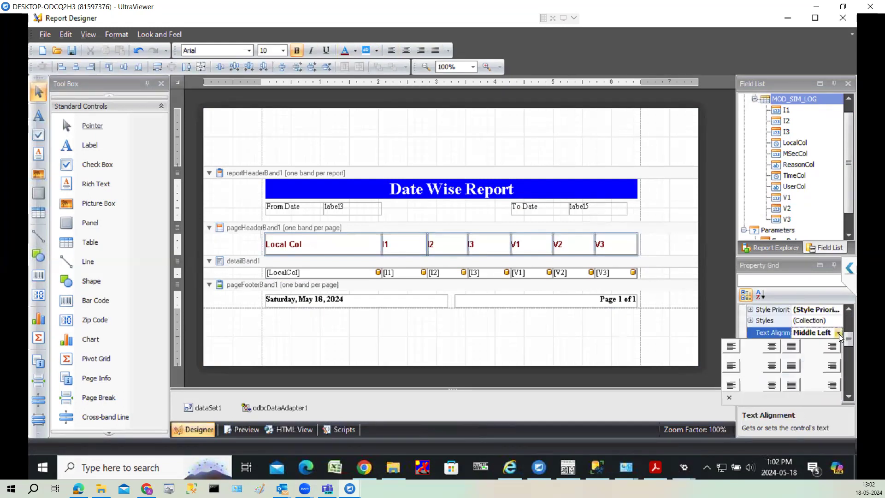
left_click(772, 369)
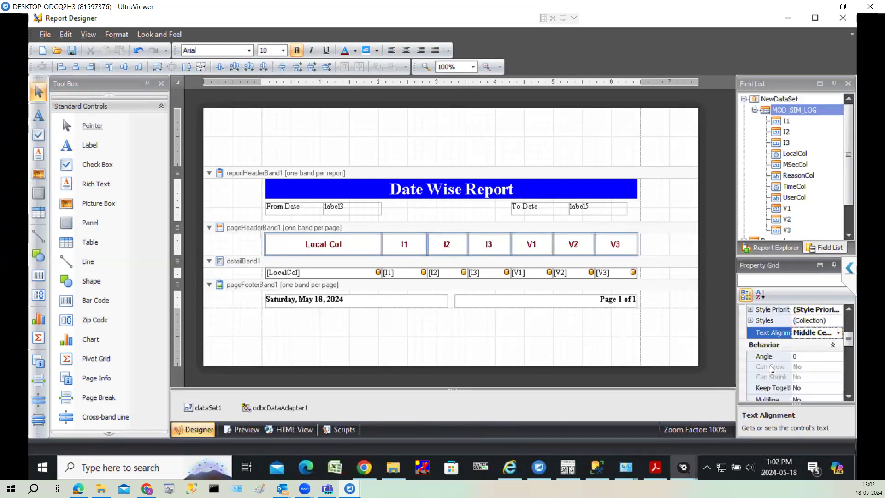
Give the seven column heading cells a yellow background and black text
left_click(376, 51)
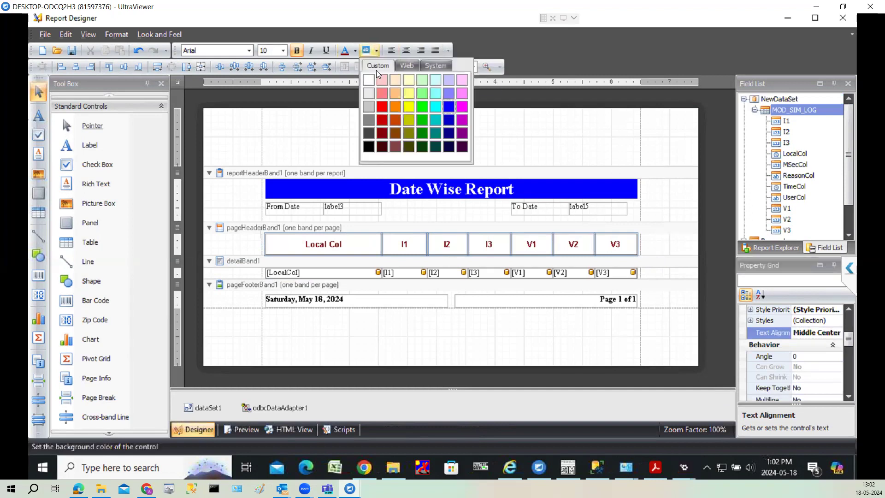
left_click(368, 147)
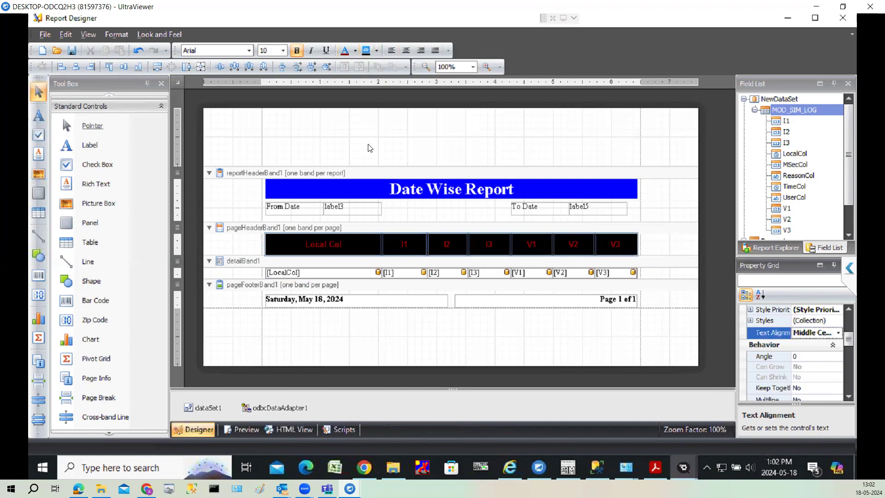
left_click(376, 51)
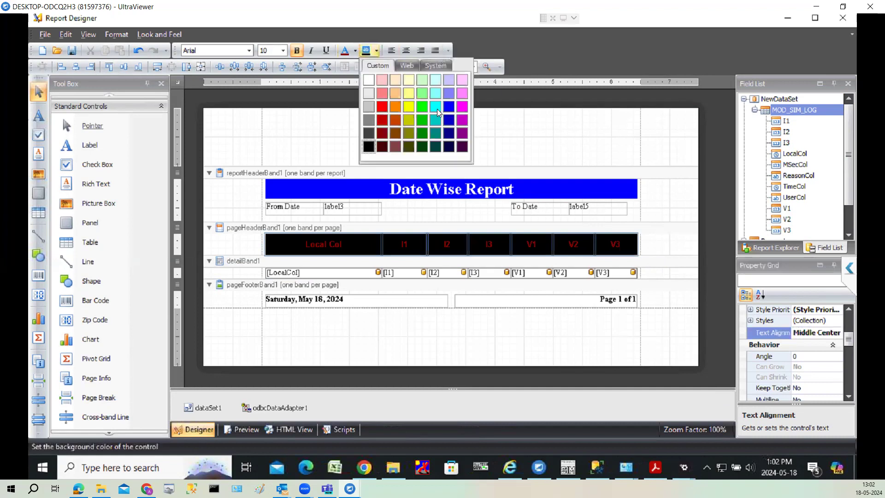
left_click(409, 107)
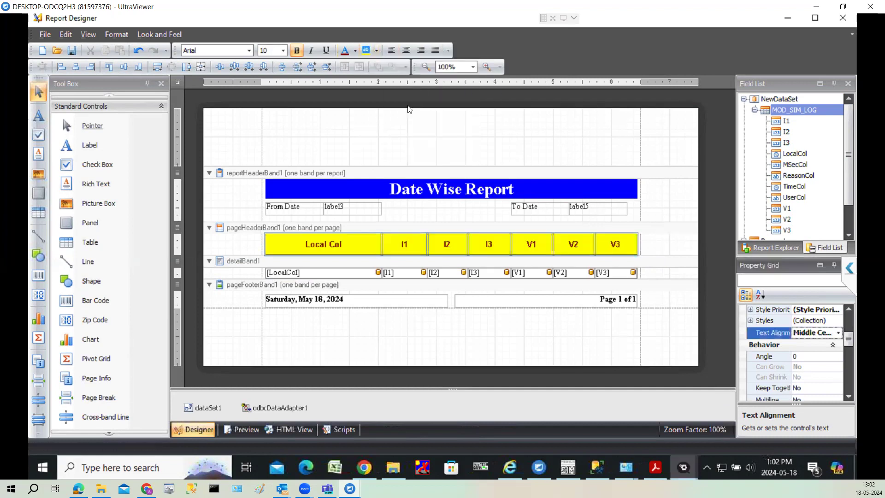
left_click(354, 50)
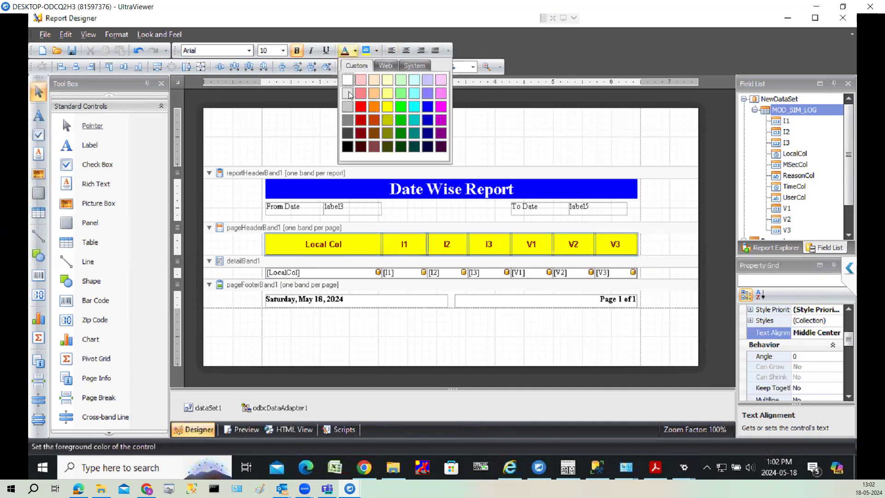
left_click(352, 147)
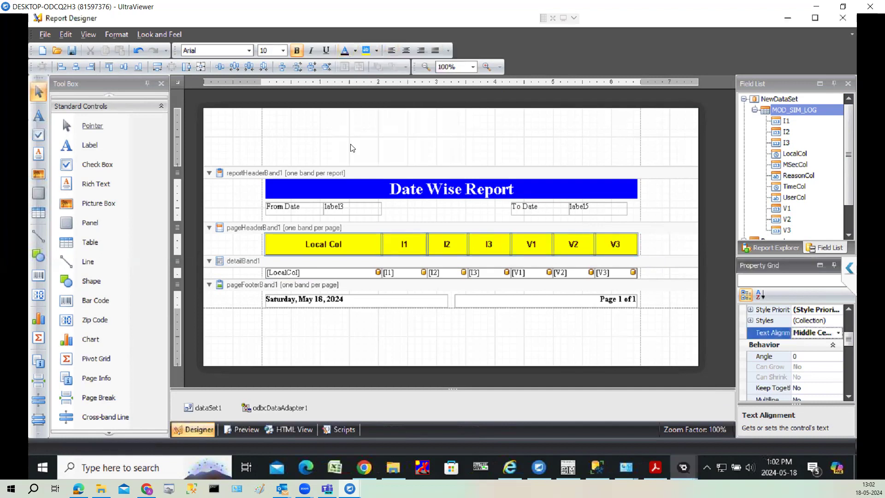
left_click(356, 274)
left_click(404, 274, "ctrl")
left_click(442, 273, "ctrl")
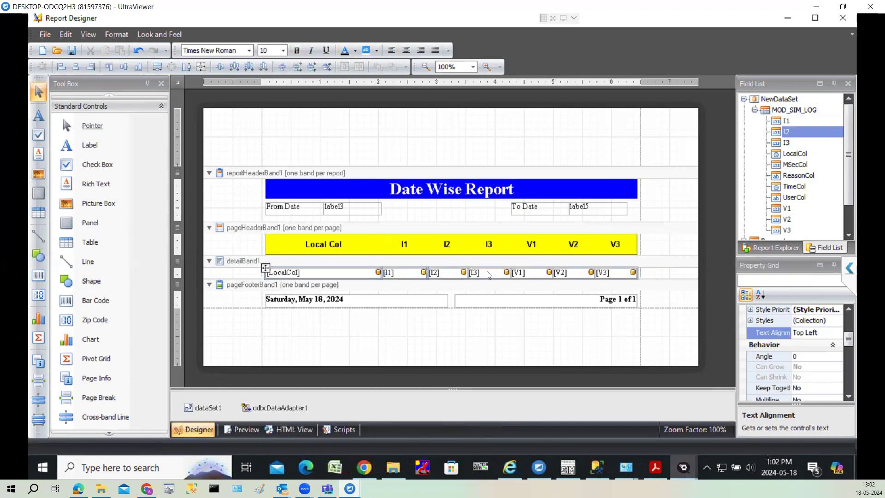
left_click(488, 272, "ctrl")
left_click(527, 276, "ctrl")
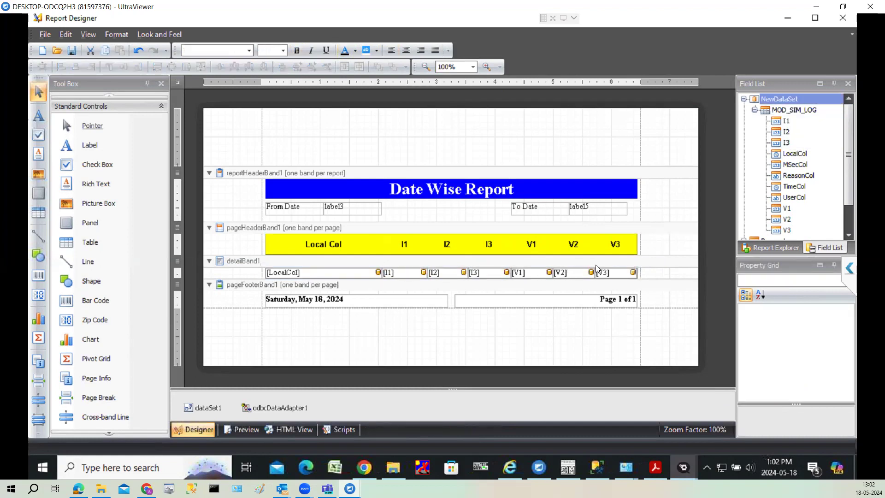
left_click(611, 282)
left_click(609, 276)
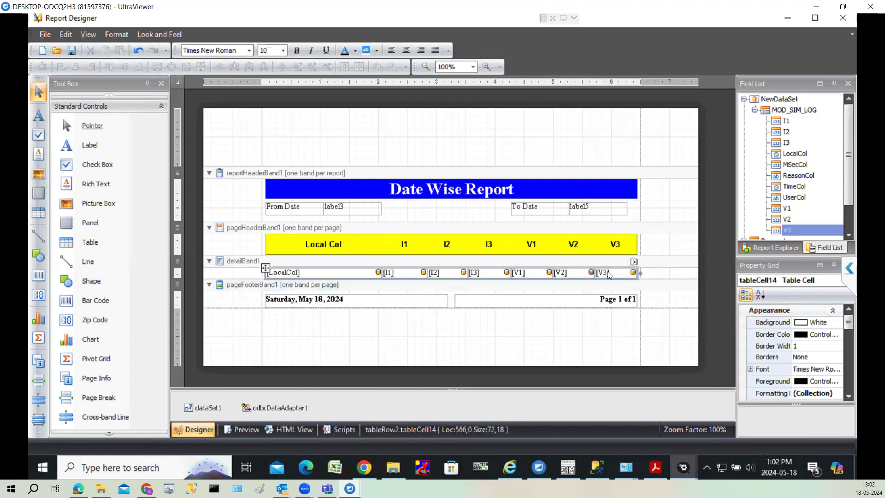
left_click(579, 277, "ctrl")
left_click(525, 277, "ctrl")
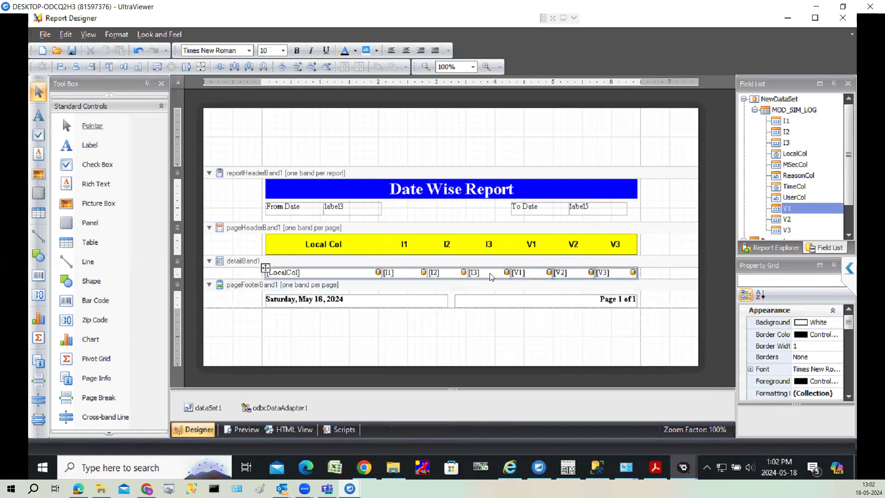
left_click(484, 277, "ctrl")
left_click(443, 276, "ctrl")
left_click(406, 275, "ctrl")
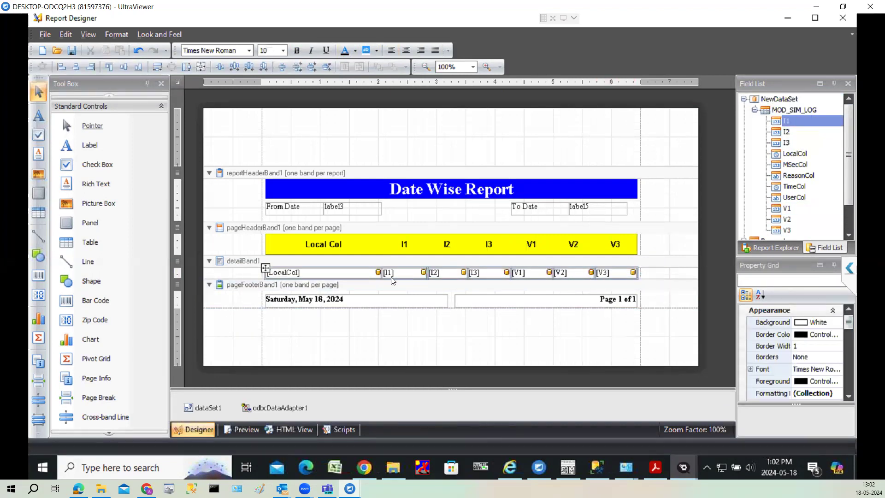
left_click(360, 279, "ctrl")
left_click(366, 273)
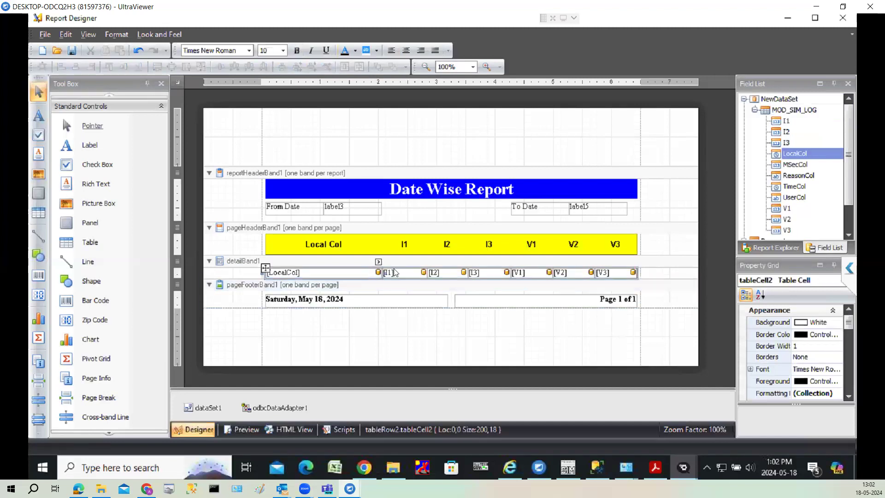
left_click(407, 267)
left_click(369, 275)
left_click(407, 270)
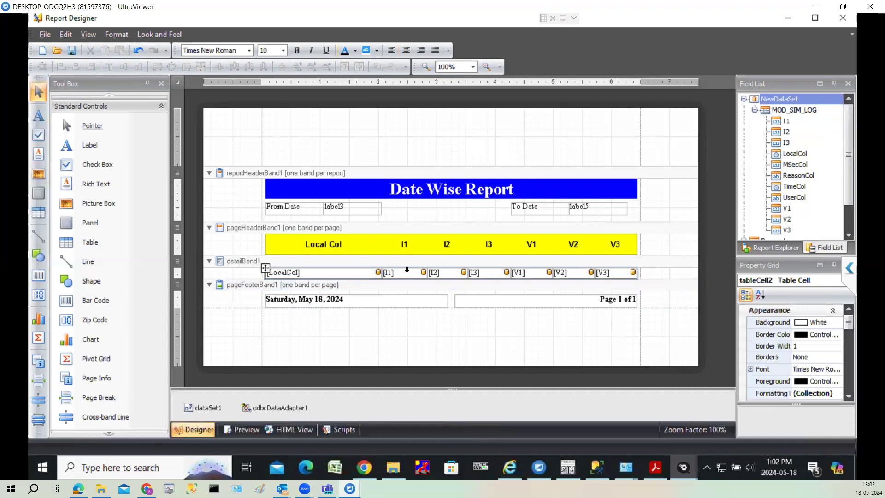
Select all seven detail row cells from [LocalCol] to [V3] and set their text alignment to Middle Center
left_click(369, 276)
left_click(407, 272)
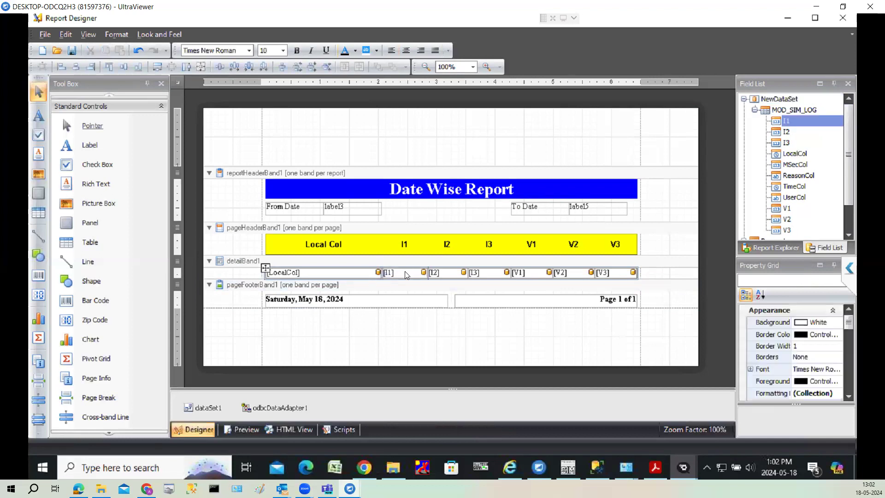
left_click(451, 275)
left_click(485, 275)
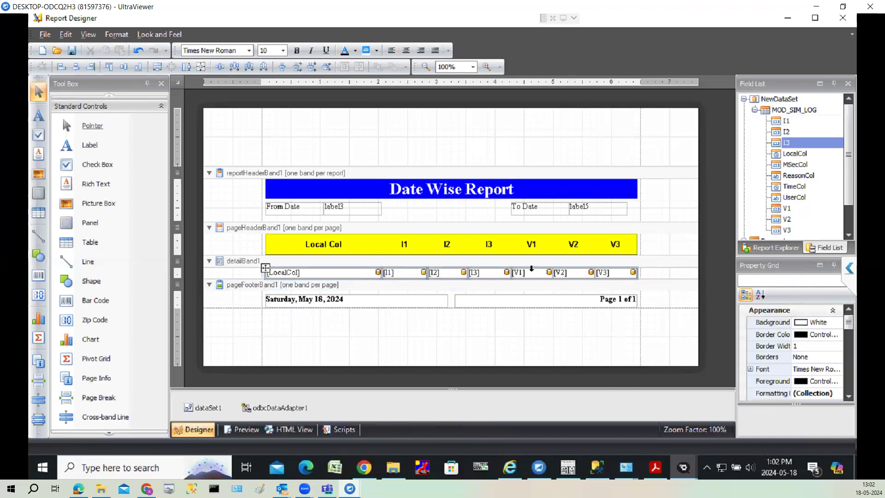
left_click(539, 277)
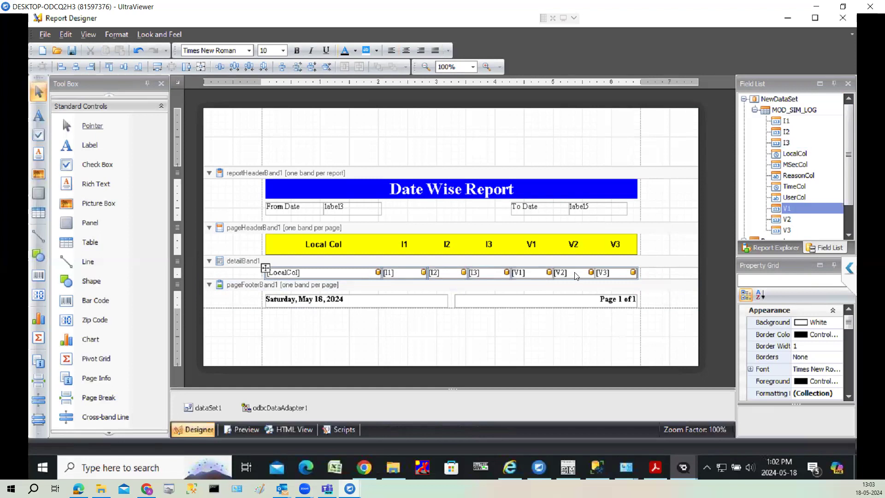
left_click(576, 276)
left_click(613, 277)
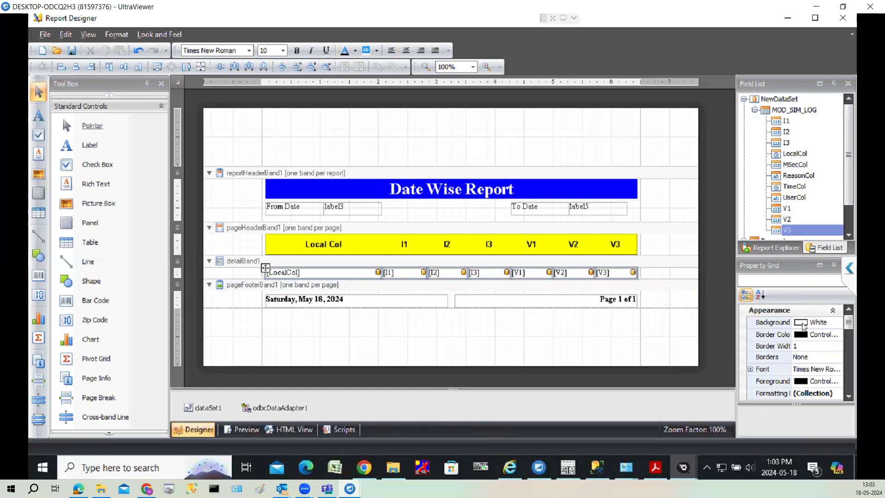
left_click_drag(850, 324, 850, 354)
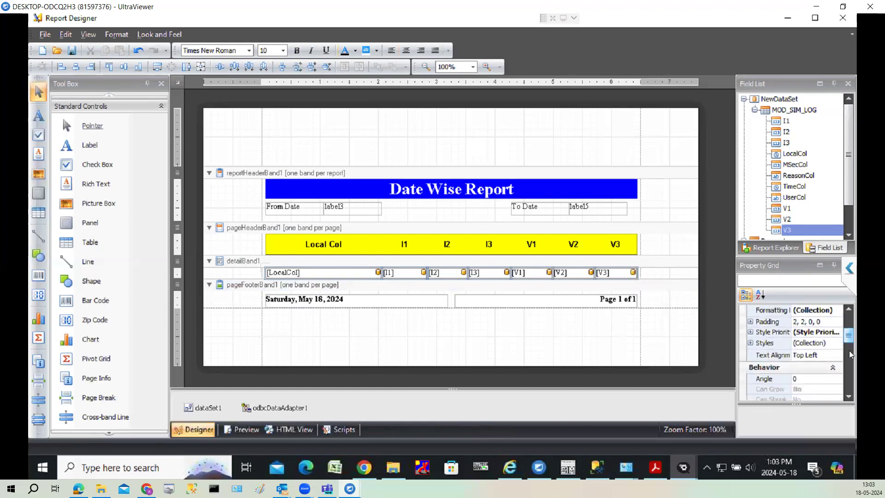
left_click(840, 355)
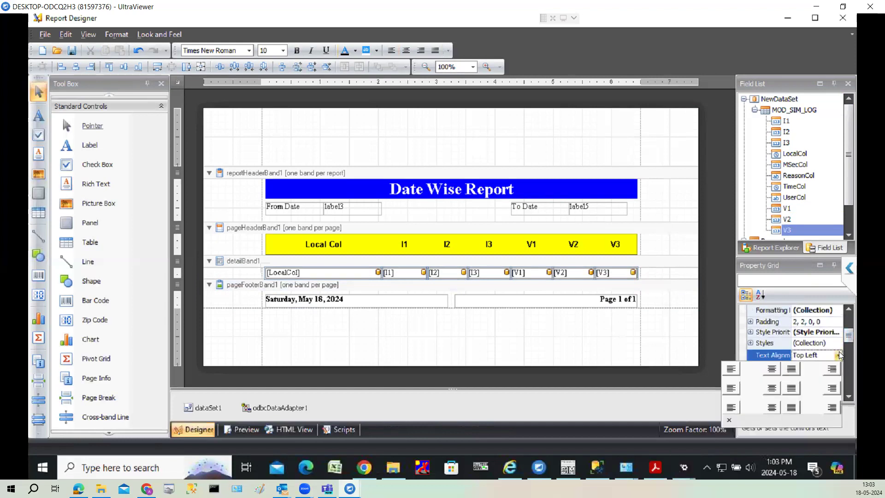
left_click(765, 385)
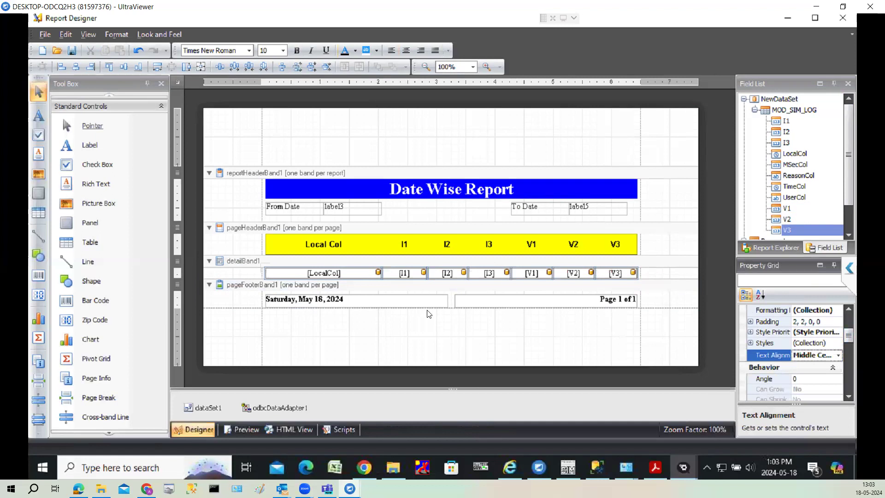
Narrow the page footer's date field to about 200 wide and its page number field to about 117 wide
left_click(451, 301)
left_click_drag(451, 300, 385, 301)
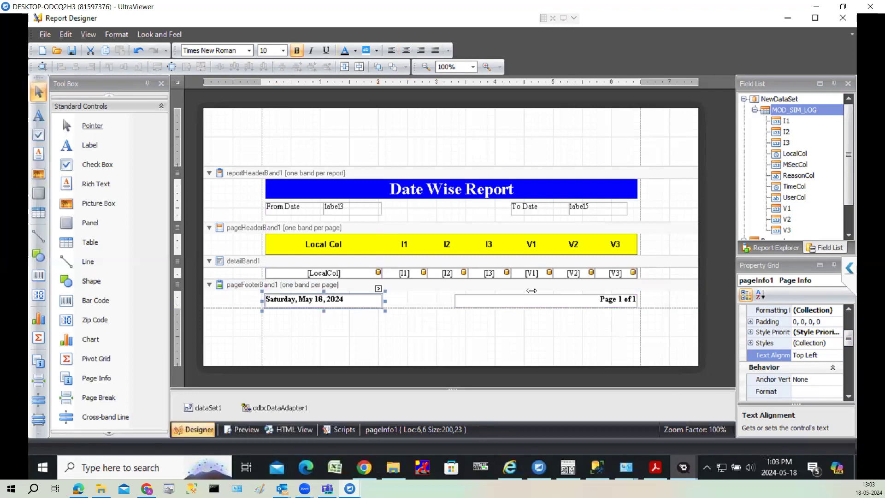
left_click(524, 300)
left_click_drag(452, 300, 567, 298)
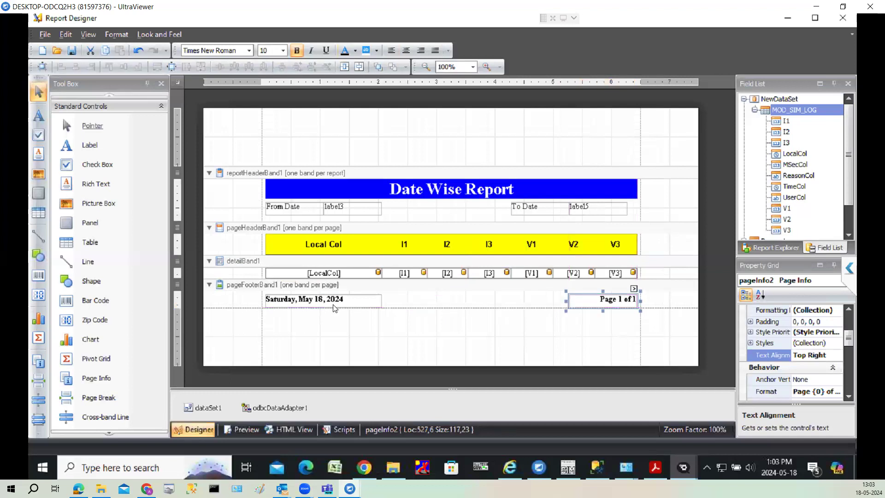
Add a label about 321 by 23 between the two page footer fields reading "Designed & Developed by Kamal Envirotech"
left_click_drag(98, 143, 560, 304)
double_click(466, 300)
type("Designe")
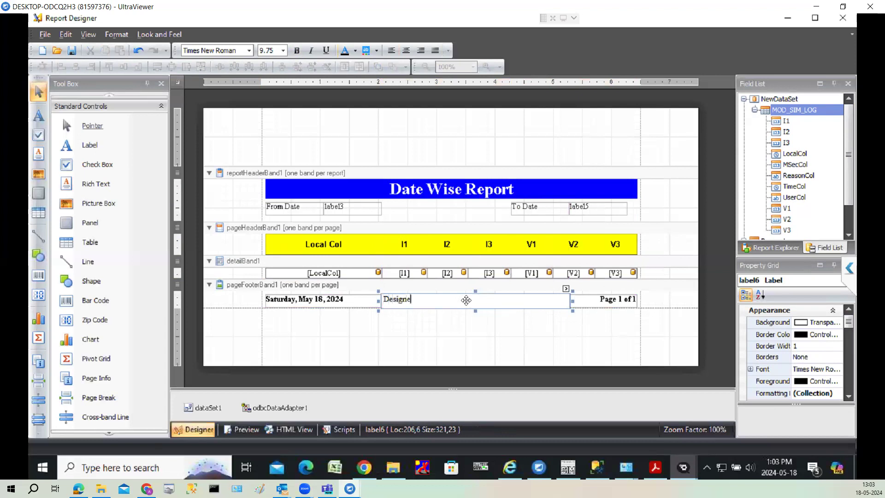
type("d & Developed by Kamal Enviro")
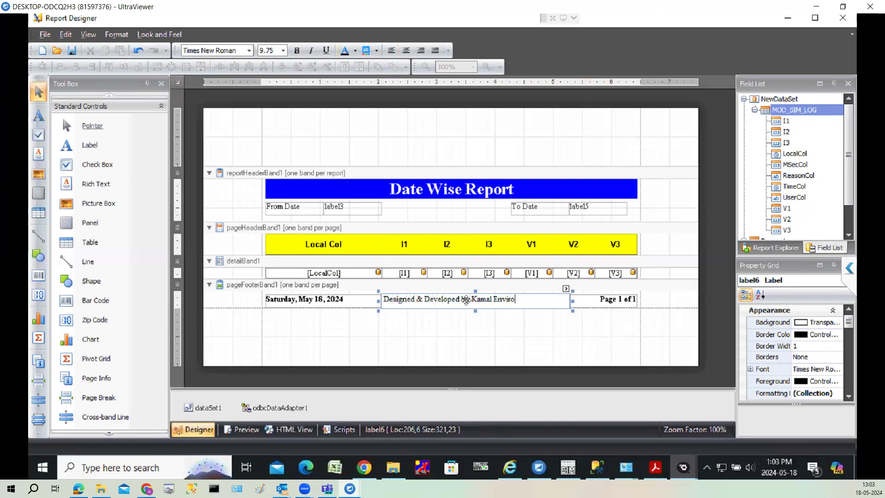
type("ch")
left_click(488, 338)
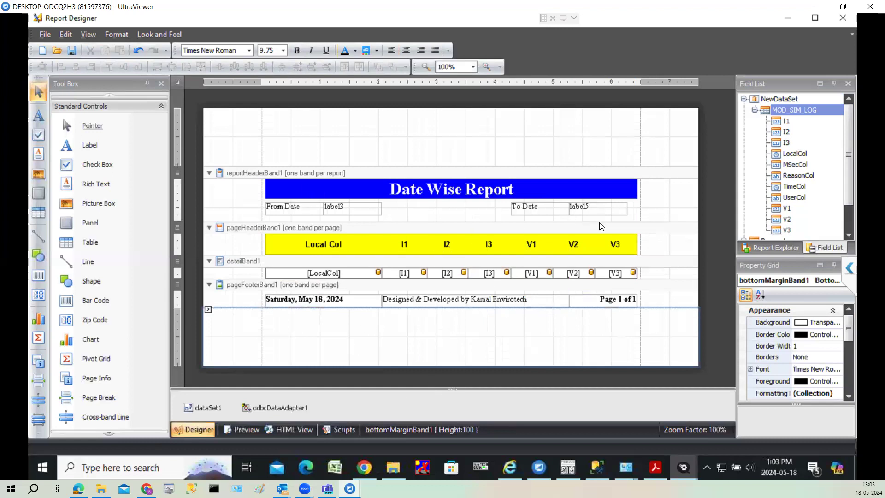
Make the From Date and To Date caption labels bold with font size 10, dismissing the evaluation notice
double_click(312, 206)
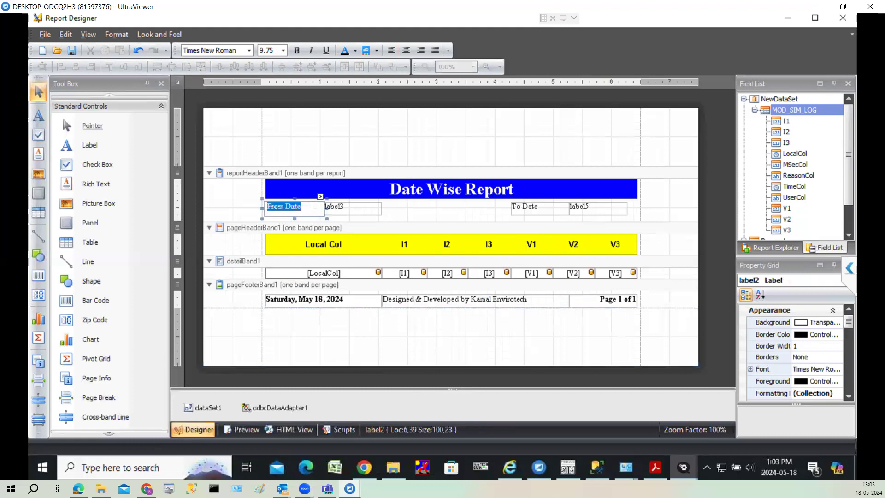
left_click(536, 209, "shift")
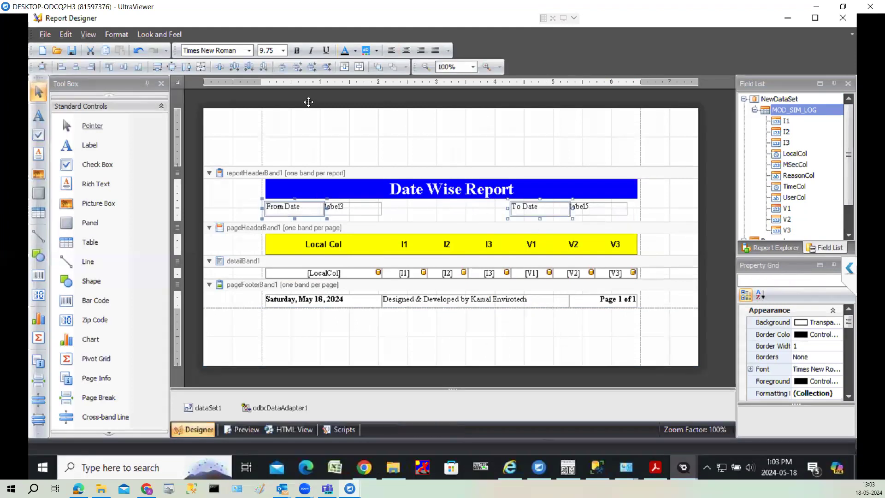
left_click(298, 52)
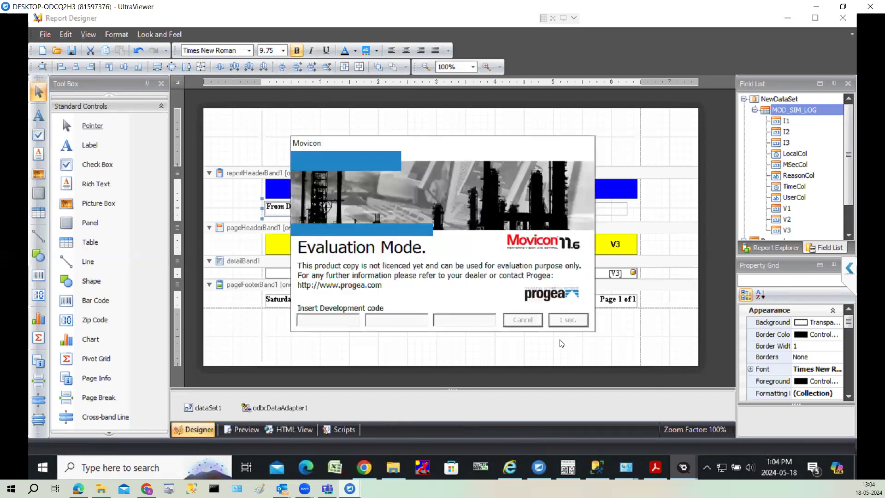
left_click(523, 320)
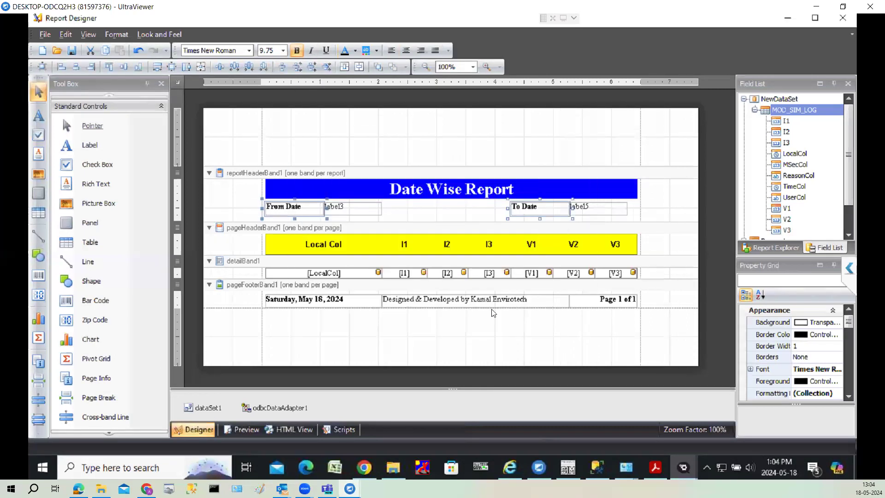
left_click(283, 51)
left_click(272, 83)
Make the label3 and label5 placeholders in the report header bold with font size 10
left_click(365, 204)
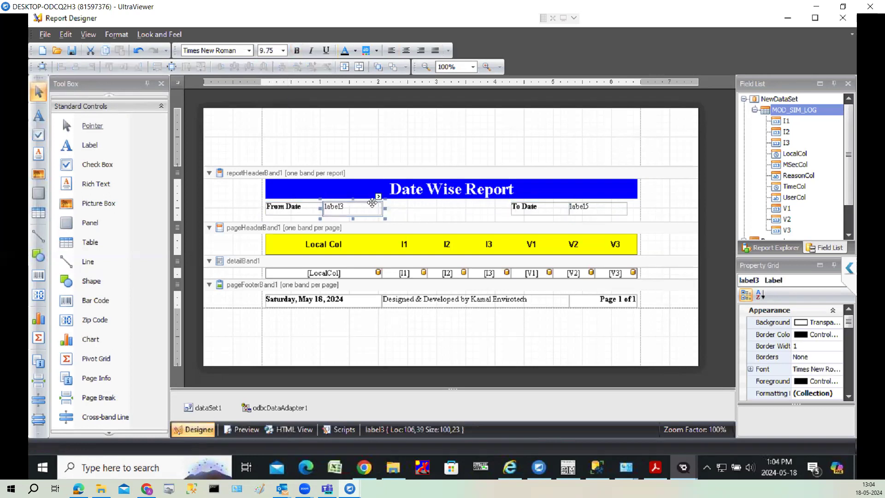
left_click(597, 207, "ctrl")
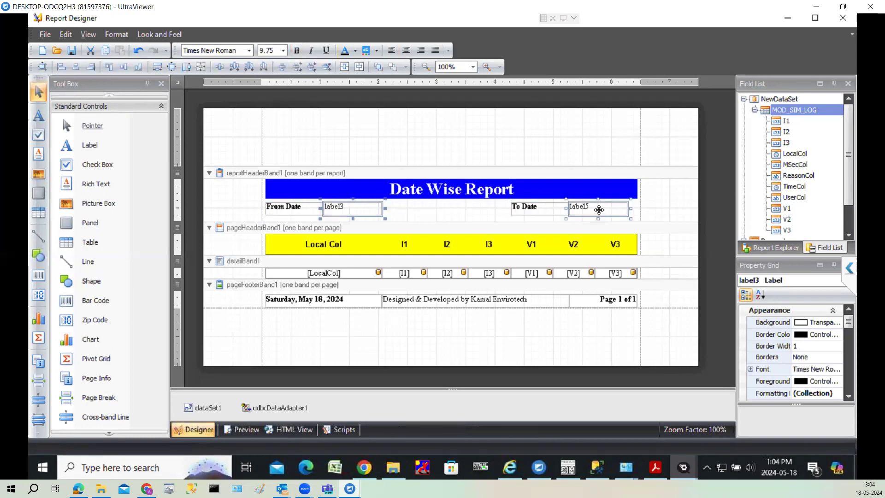
left_click(297, 50)
left_click(283, 51)
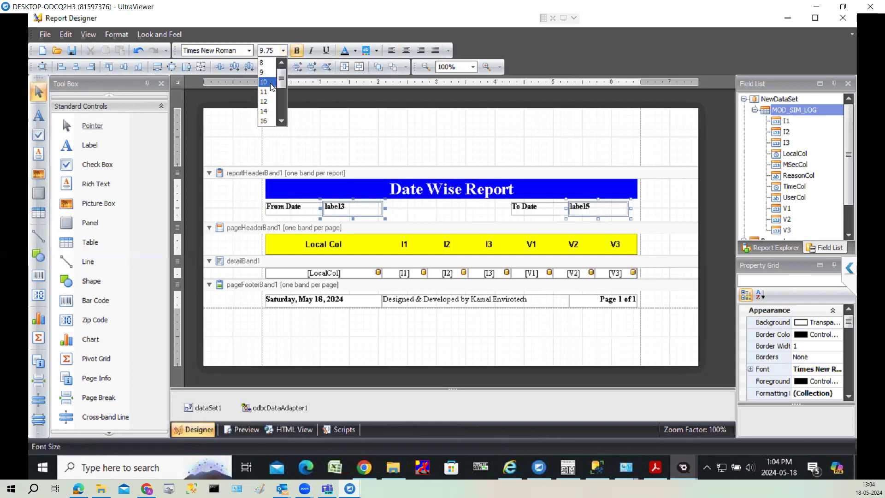
left_click(271, 82)
left_click(567, 152)
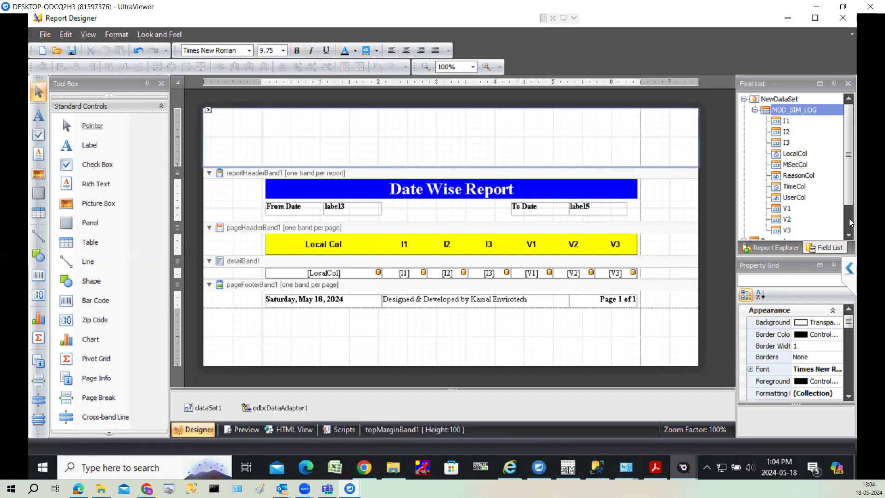
Bind the FromDate parameter to label3 and the ToDate parameter to label5 in the report header
left_click(851, 235)
left_click(851, 235)
left_click(851, 235)
left_click_drag(786, 219, 357, 216)
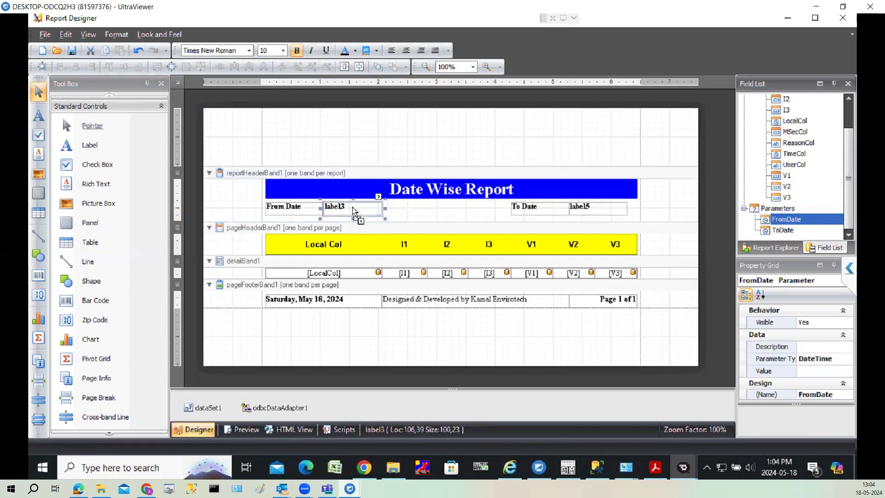
left_click_drag(788, 231, 604, 216)
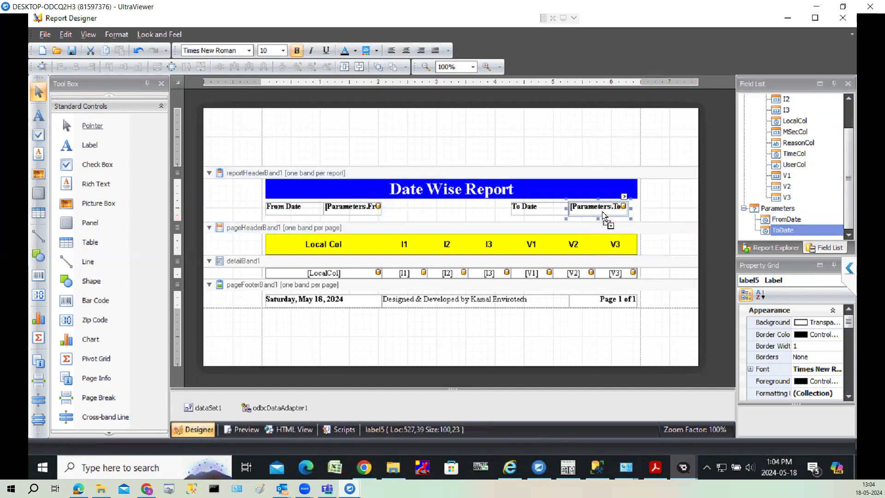
Start a report filter string with a condition on the Local Col field using the "Is between" operator
left_click(237, 433)
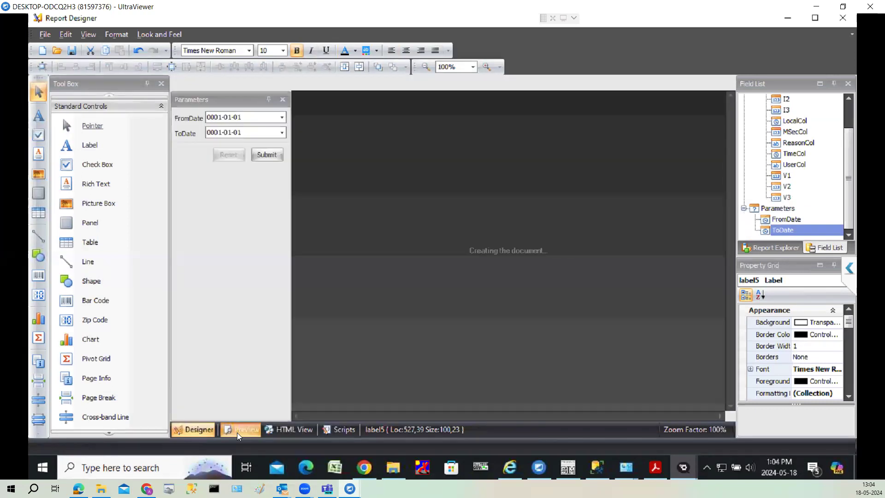
left_click(198, 428)
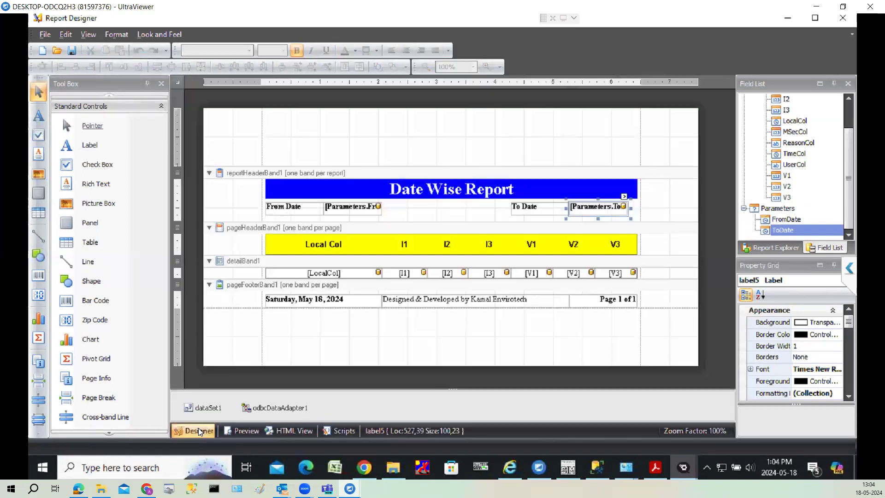
left_click(178, 82)
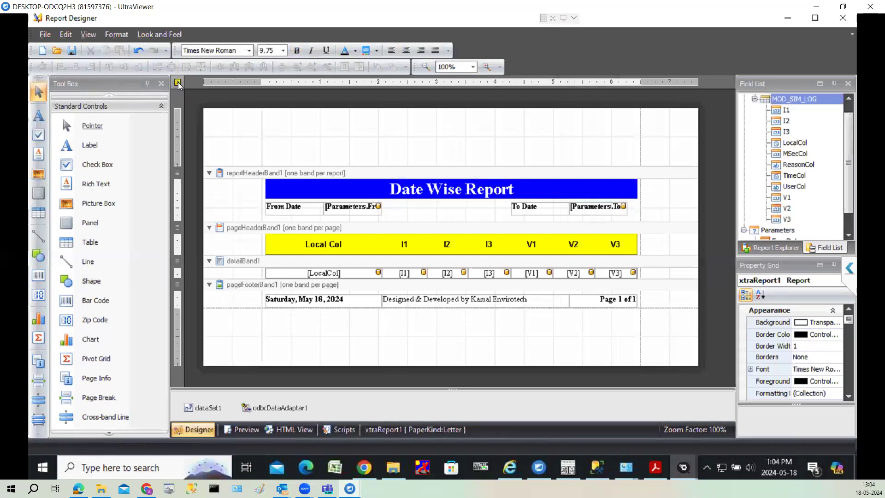
left_click(178, 83)
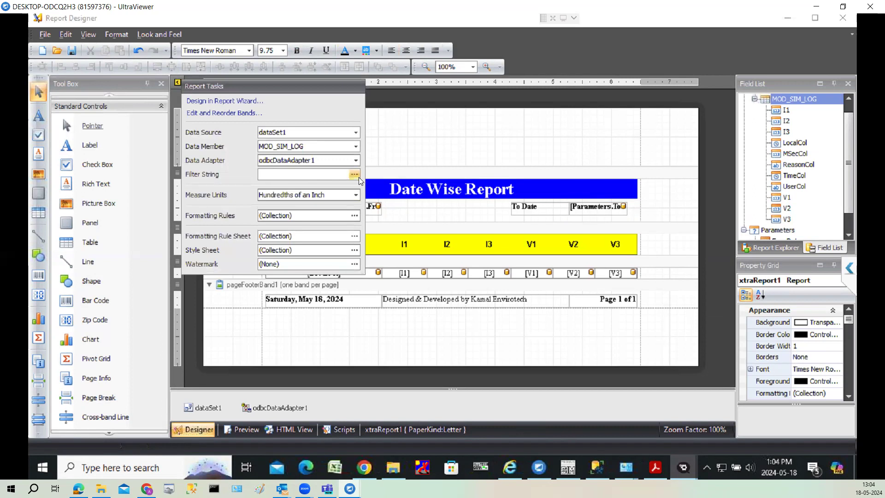
left_click(355, 176)
left_click(342, 177)
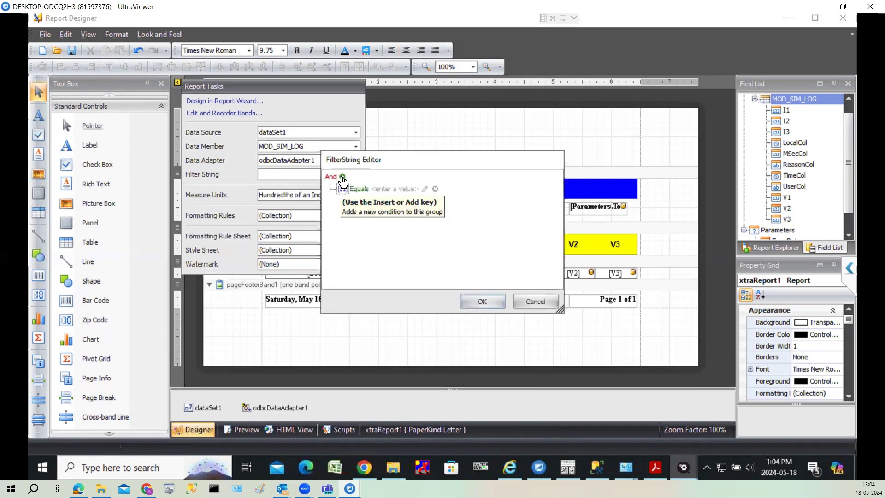
left_click(346, 190)
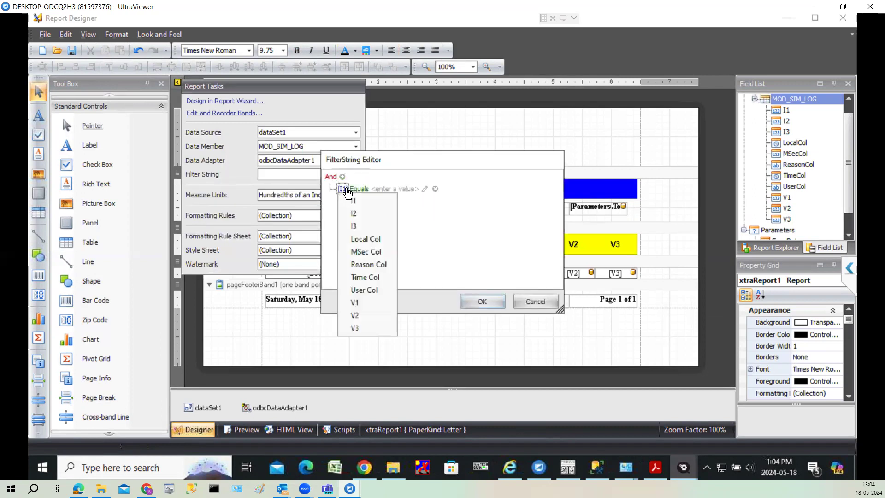
left_click(367, 240)
left_click(379, 189)
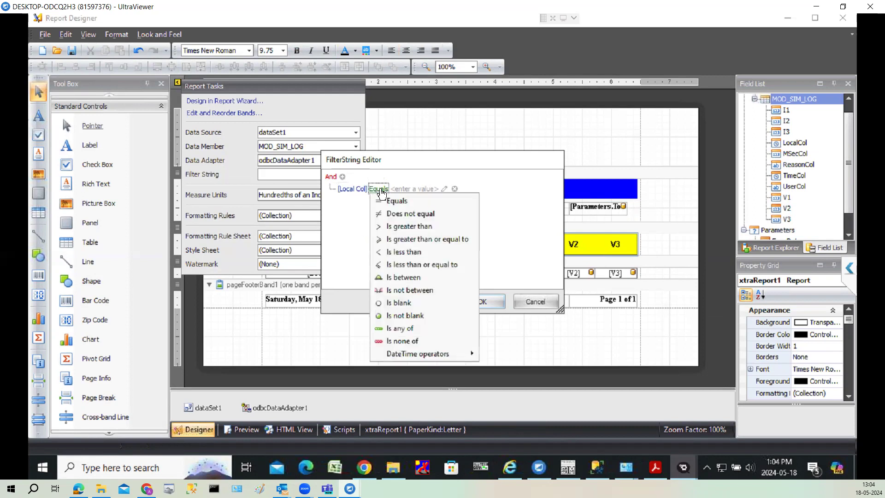
left_click(413, 278)
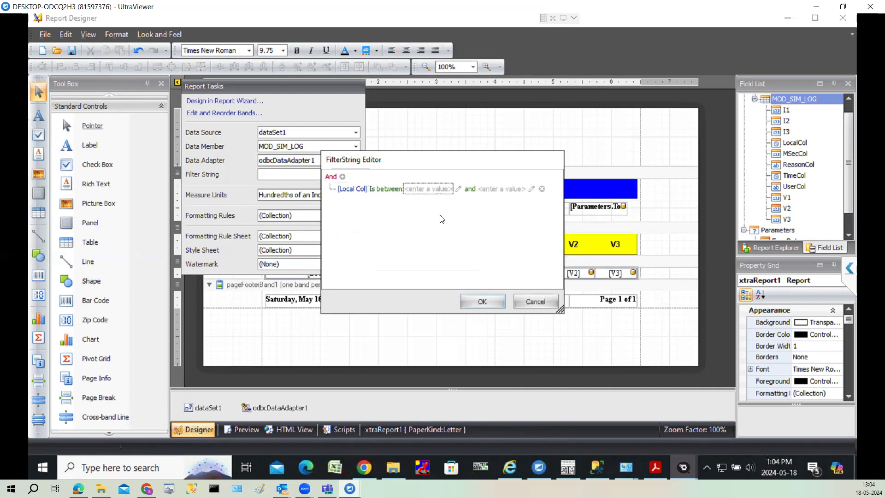
Set the Local Col condition's bounds to the FromDate and ToDate parameters and apply the filter
left_click(459, 190)
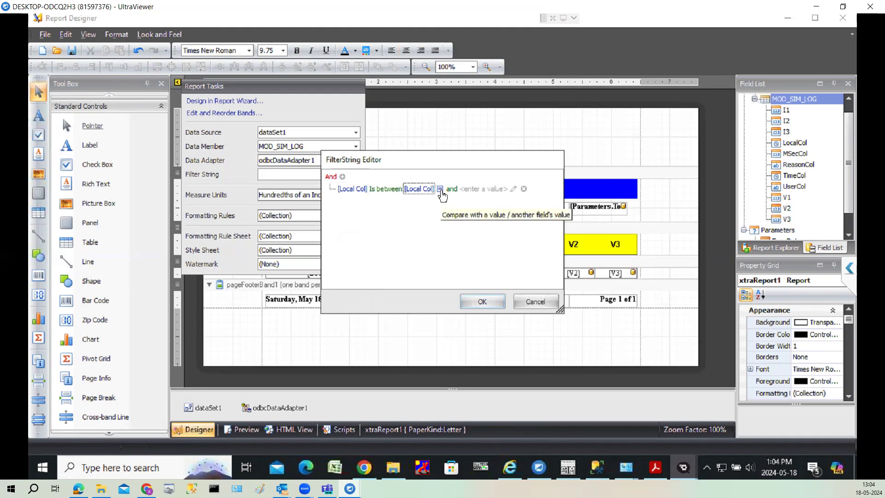
left_click(440, 189)
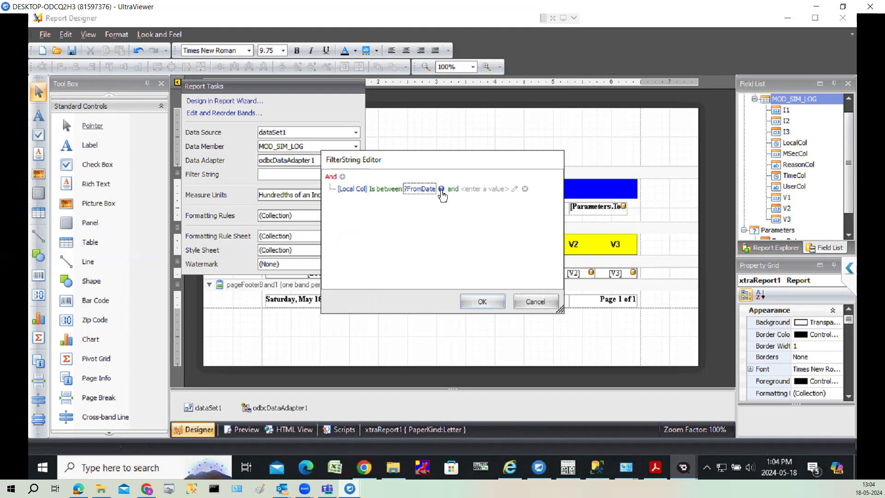
left_click(515, 190)
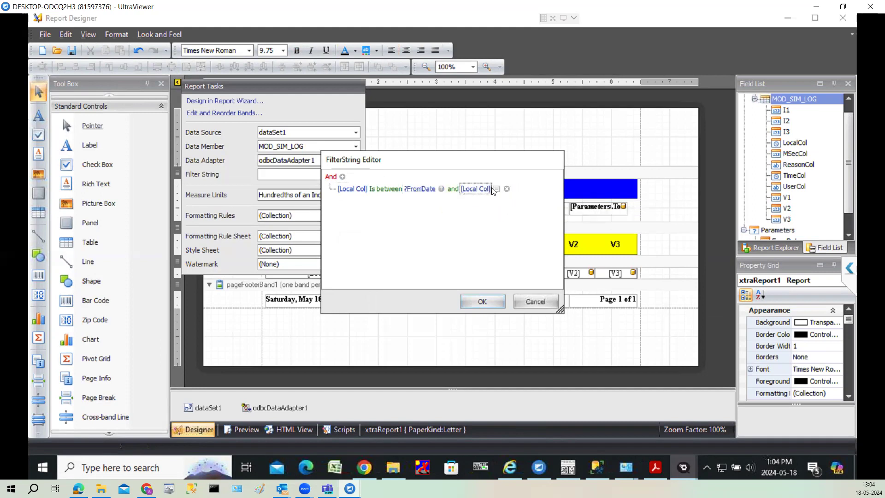
left_click(497, 190)
left_click(500, 189)
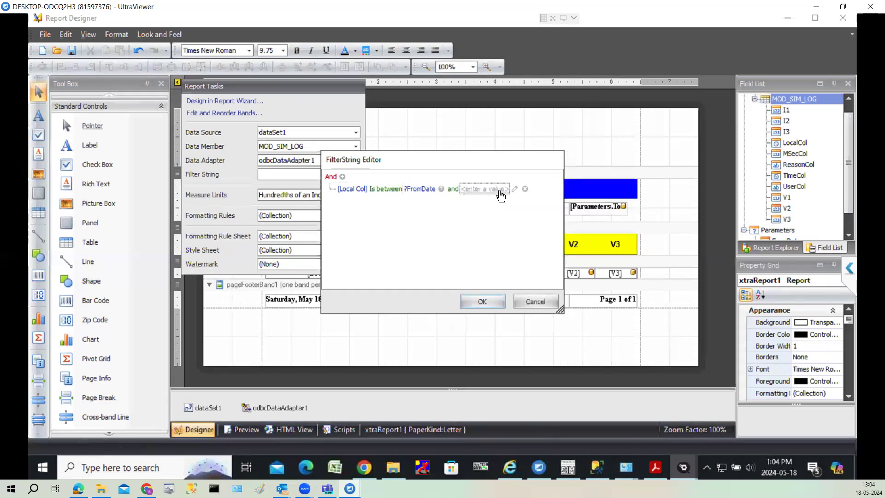
left_click(487, 190)
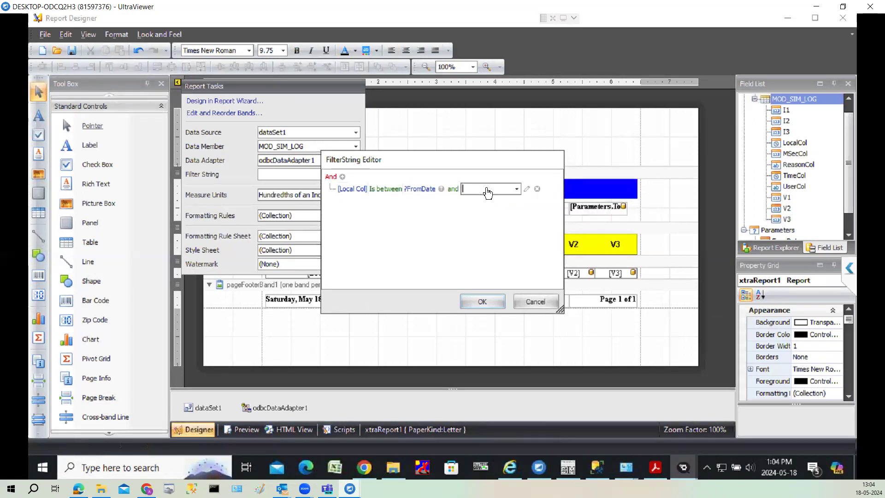
left_click(516, 189)
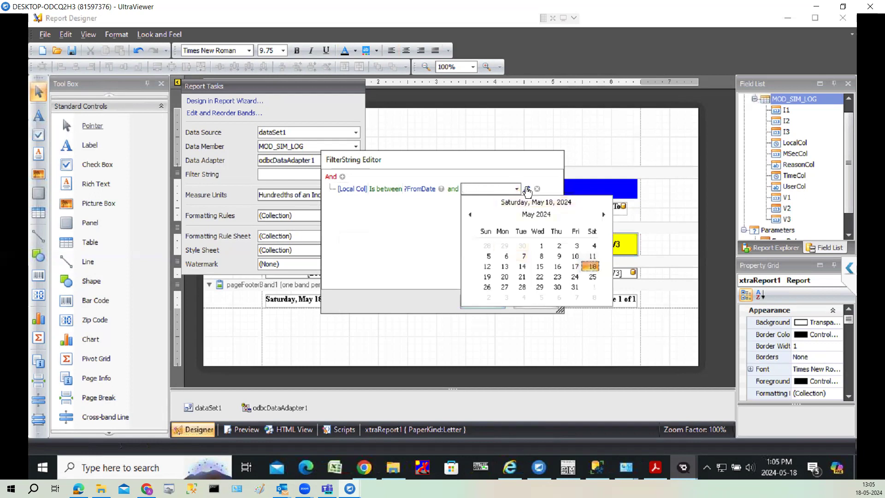
left_click(528, 190)
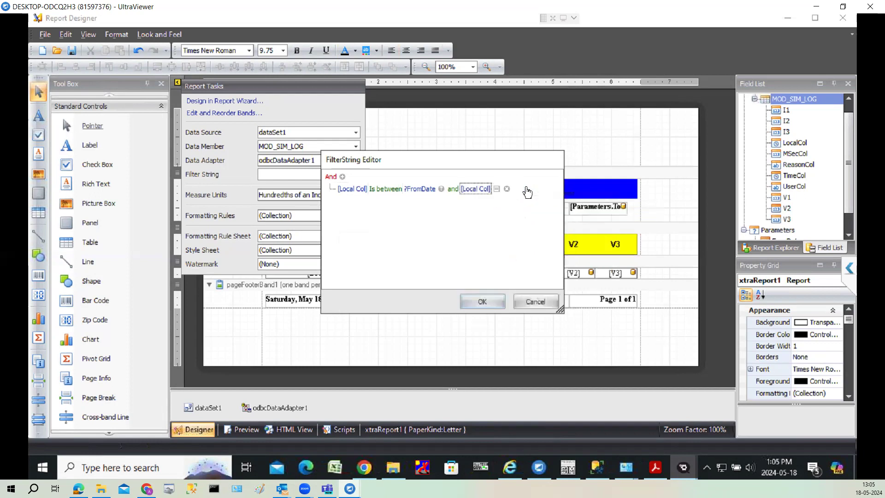
left_click(479, 193)
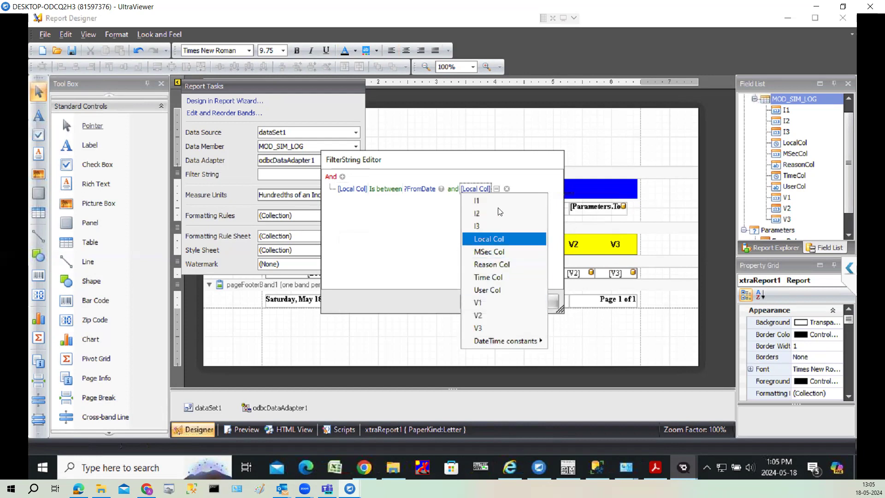
left_click(498, 190)
left_click(498, 190)
left_click(480, 191)
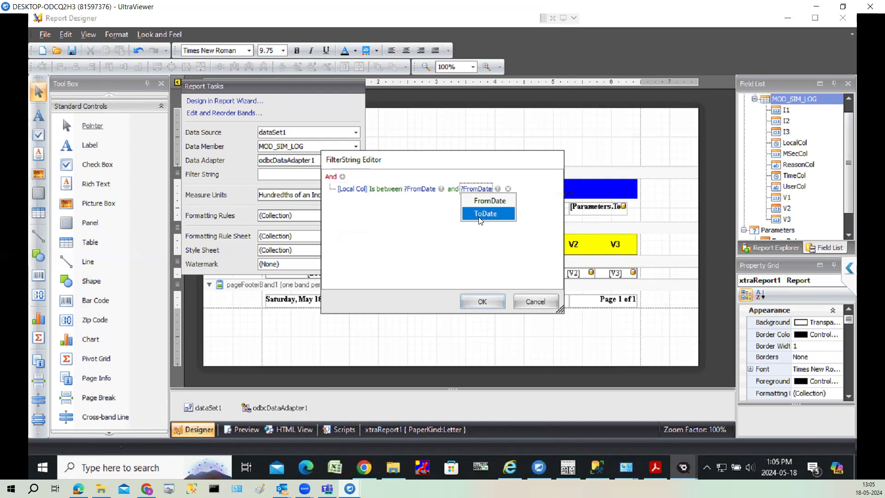
left_click(480, 213)
left_click(470, 301)
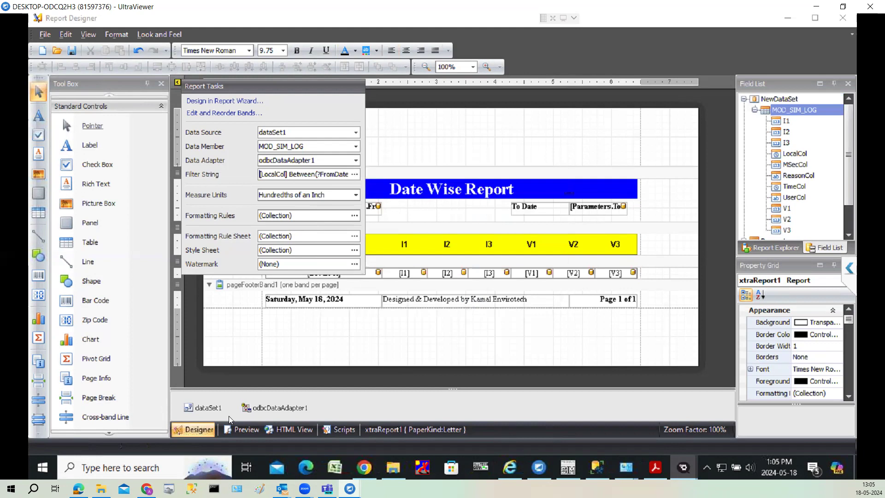
Preview the report with FromDate 2024-05-18 and ToDate 2024-05-19
left_click(234, 429)
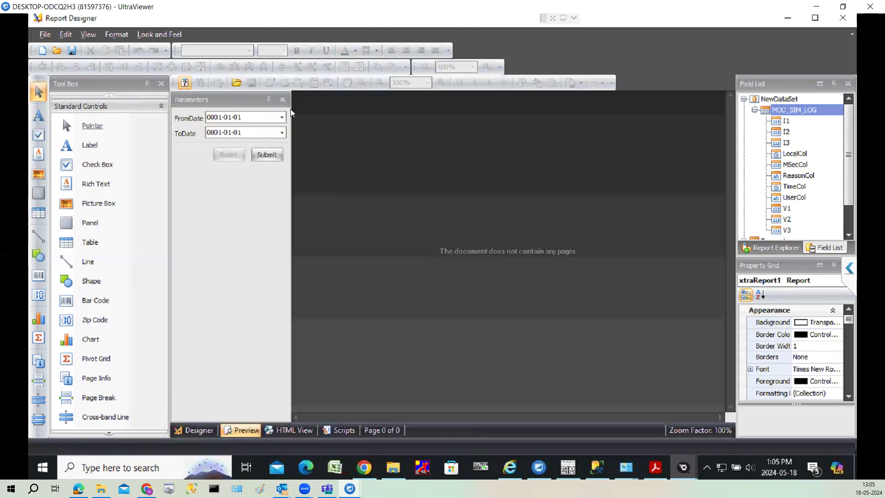
left_click(282, 117)
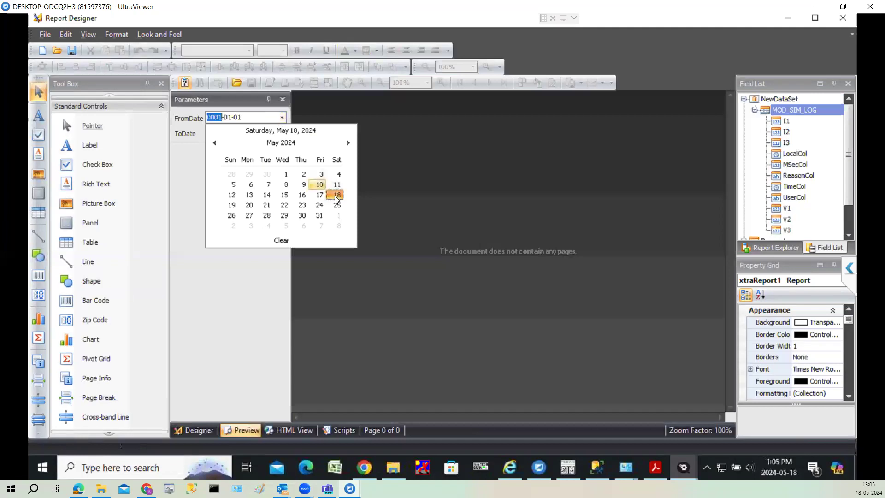
left_click(337, 195)
left_click(282, 132)
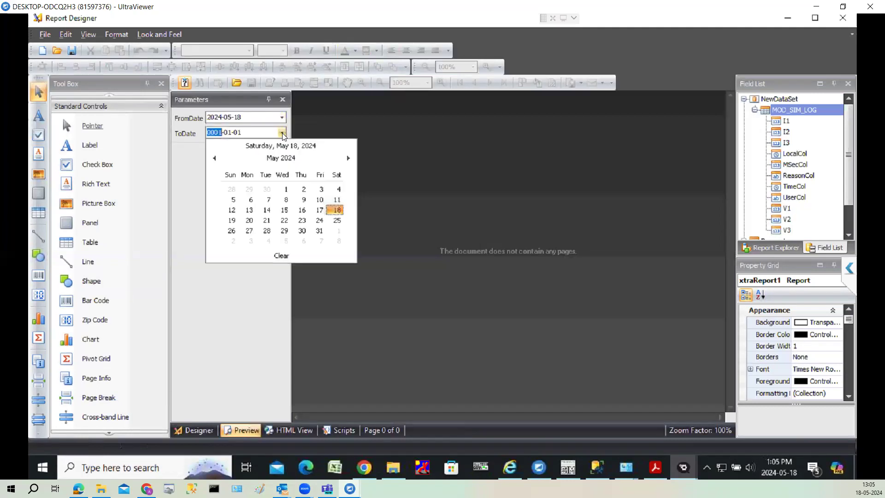
left_click(233, 220)
left_click(271, 154)
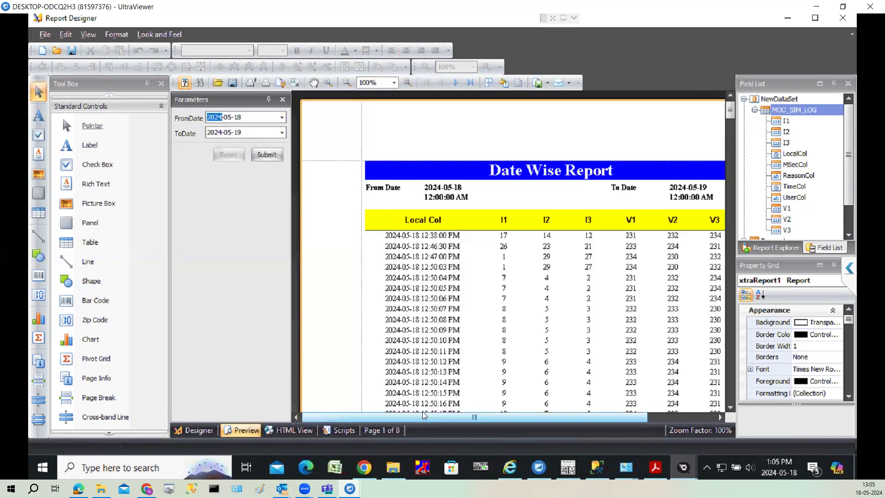
Examine the previewed report's header, data columns and page footers through the last page, and return to the design layout
left_click_drag(458, 413, 546, 417)
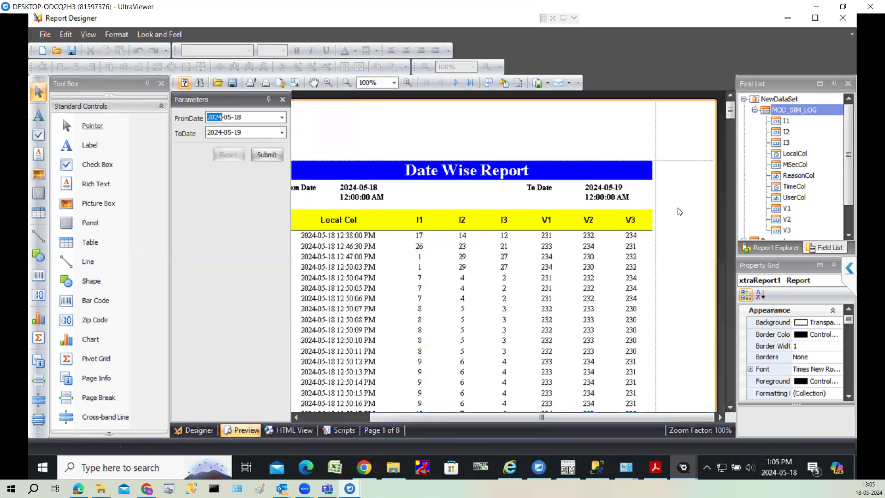
left_click_drag(729, 112, 724, 198)
left_click_drag(713, 288, 697, 406)
scroll(445, 408, "up", 1)
scroll(445, 409, "up", 8)
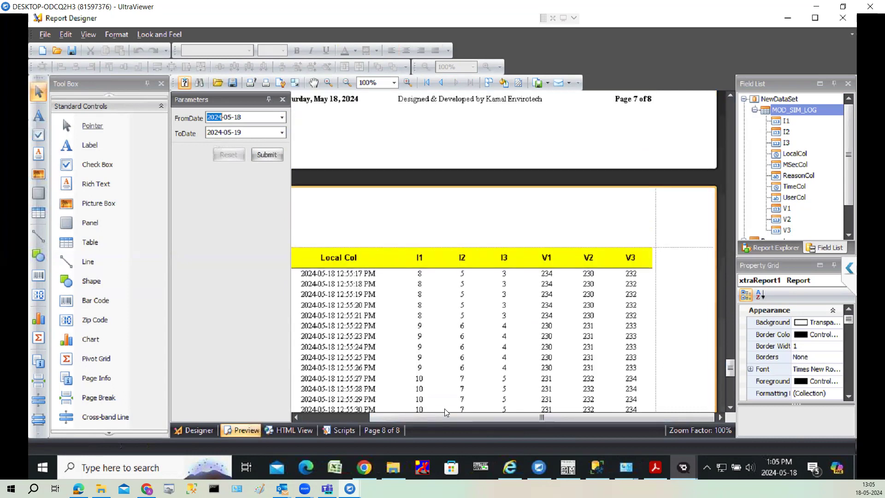
key("Down")
key("Down")
key("Down")
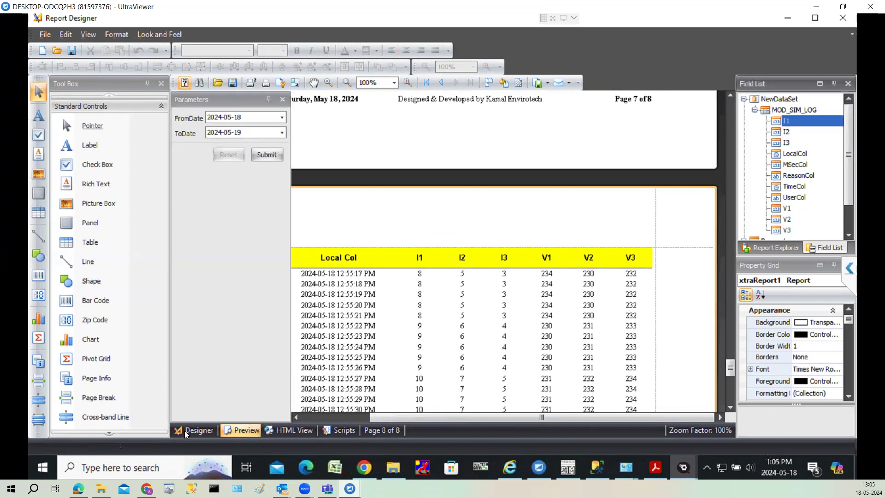
key("Down")
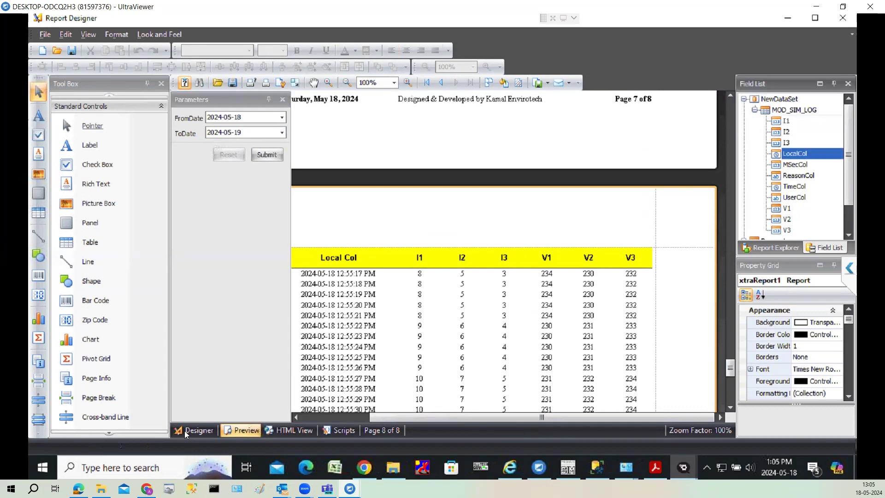
key("Down")
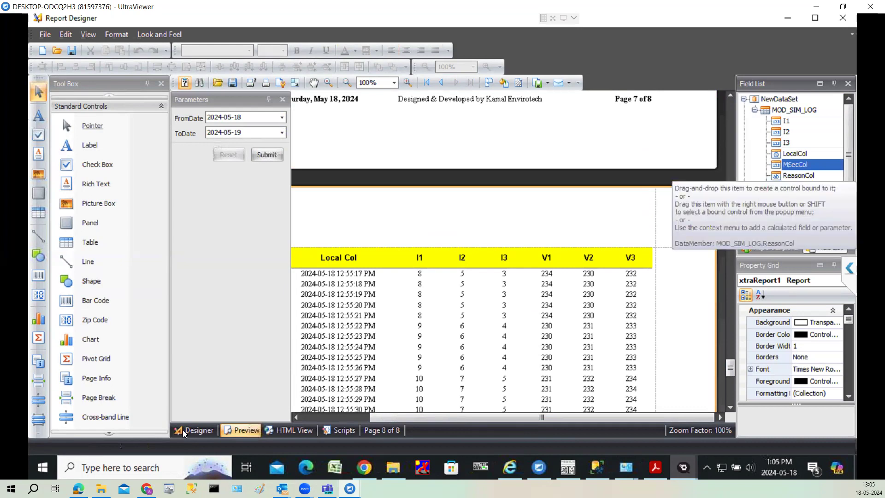
left_click(185, 432)
left_click(282, 323)
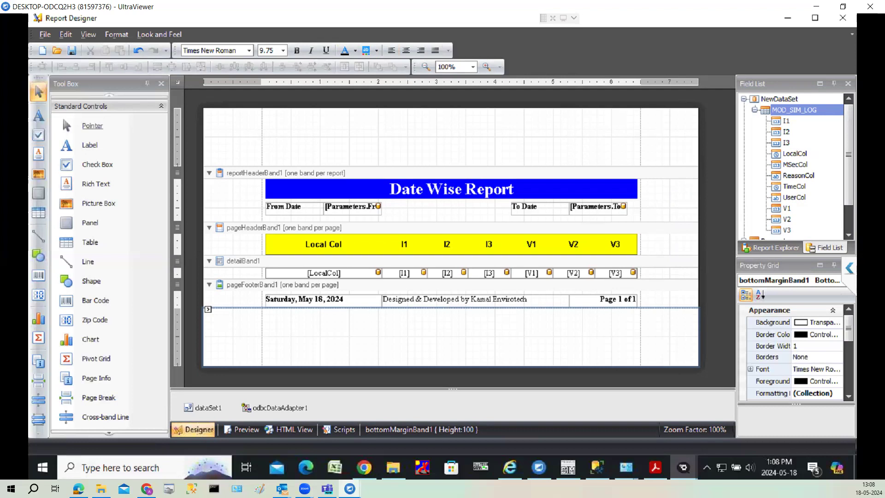
left_click(682, 469)
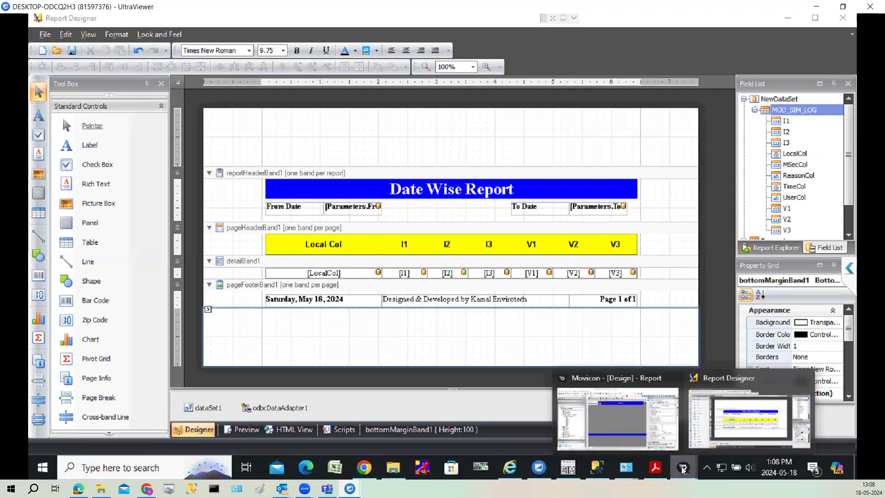
left_click(639, 408)
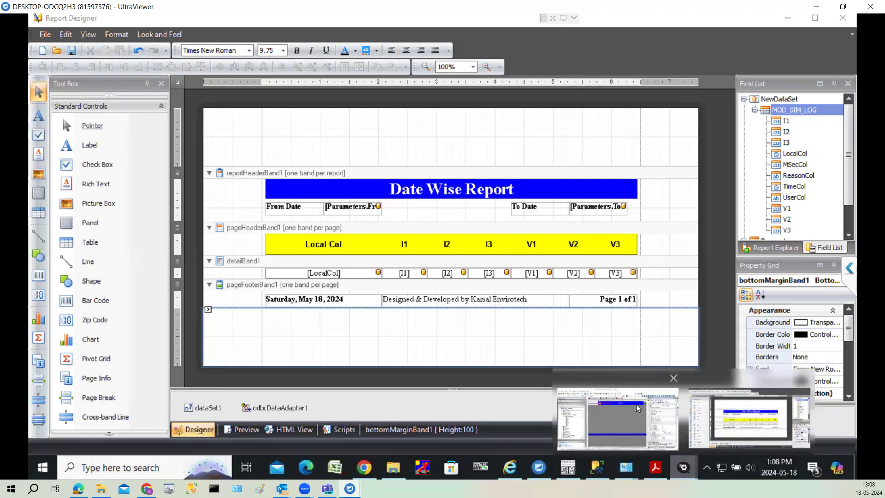
left_click(683, 468)
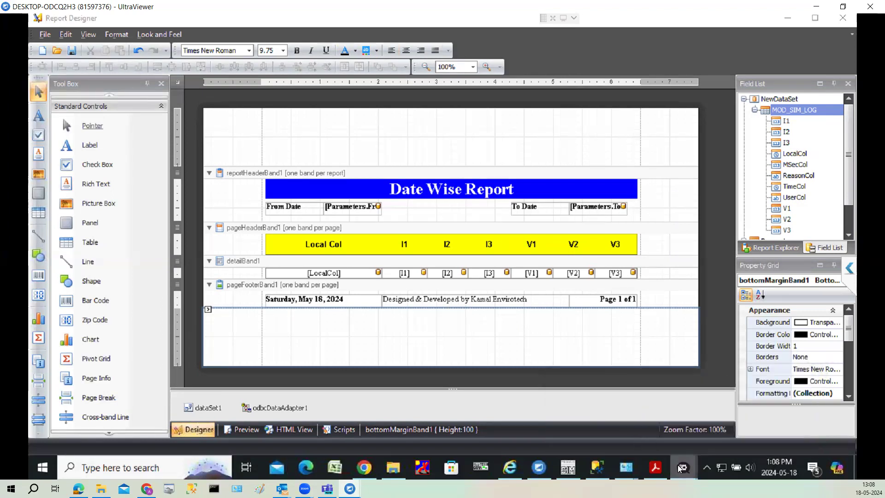
left_click(736, 436)
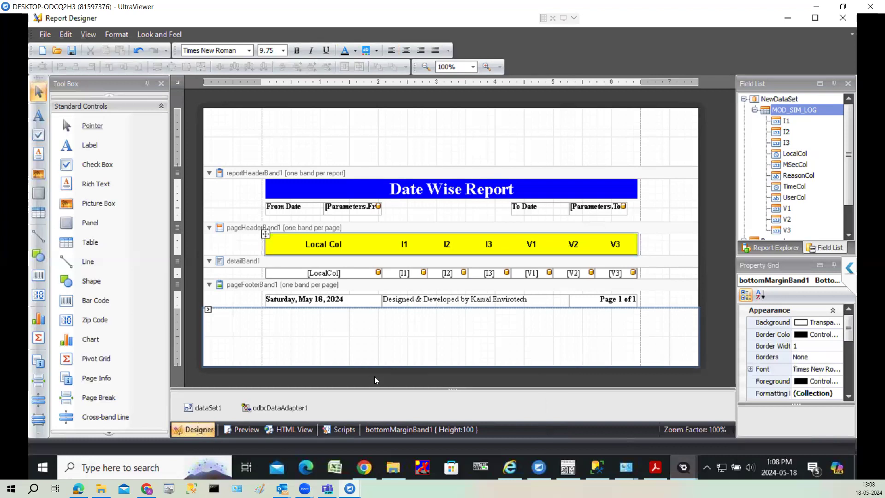
Save the MOD_SIM_LOG report and, back in Movicon, save the whole project
left_click(71, 50)
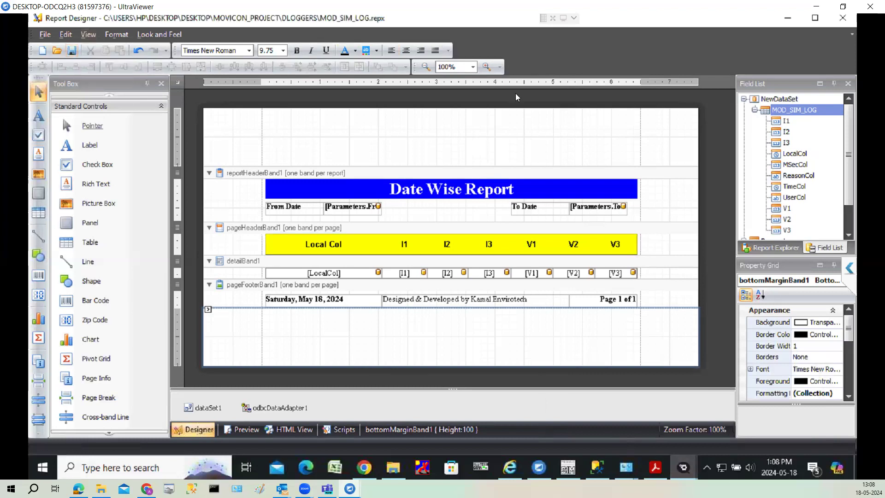
left_click(852, 22)
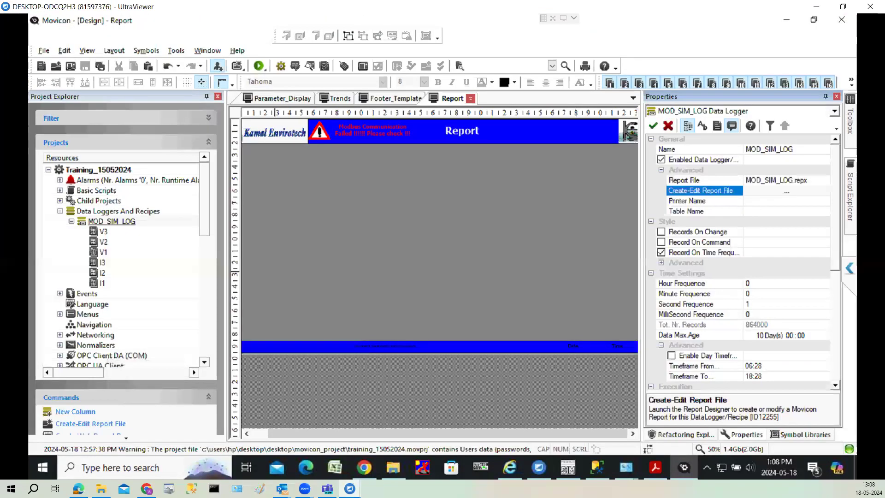
left_click(100, 69)
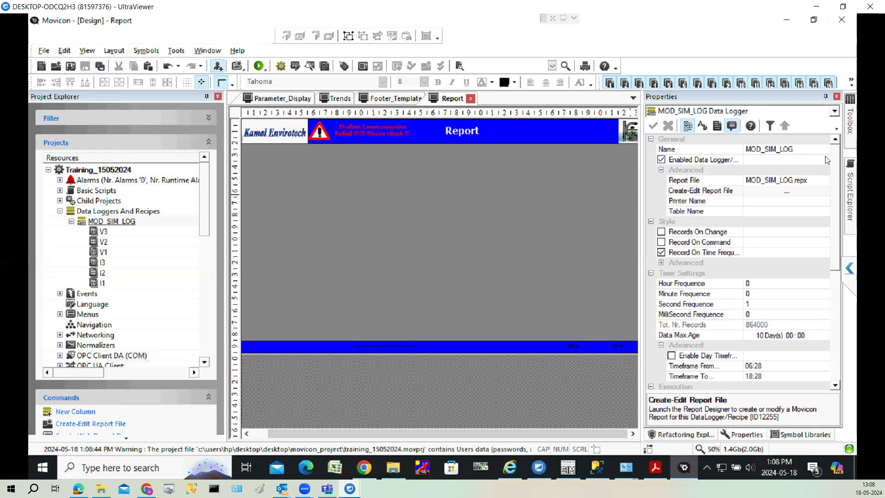
Place a push button of about 300 by 200 in the Report screen's upper middle and label it Datewise
mouse_move(851, 129)
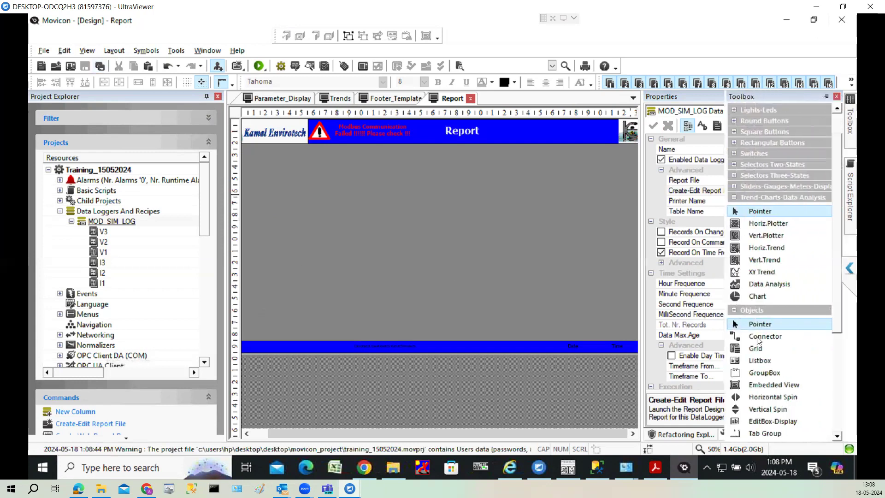
left_click_drag(837, 327, 839, 435)
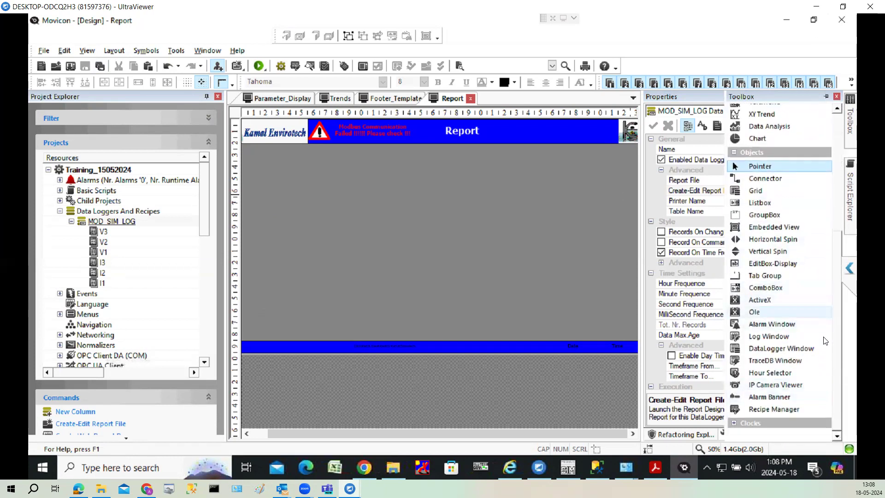
left_click_drag(837, 273, 837, 175)
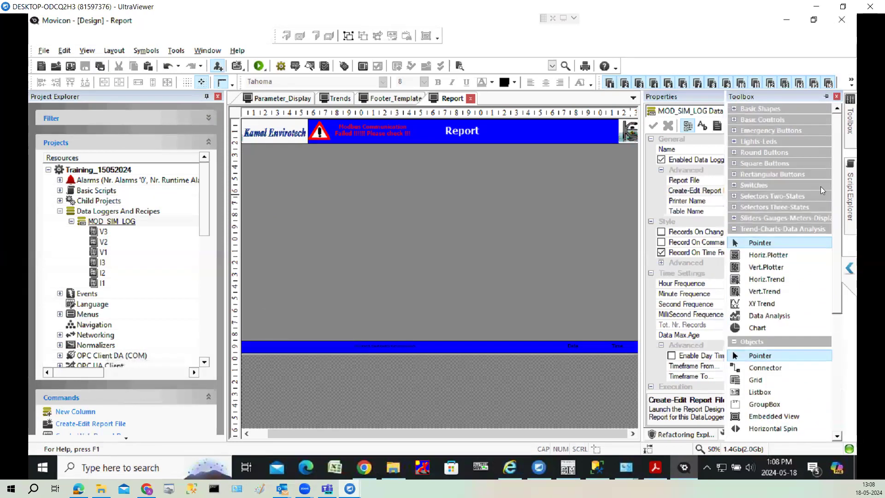
left_click(734, 109)
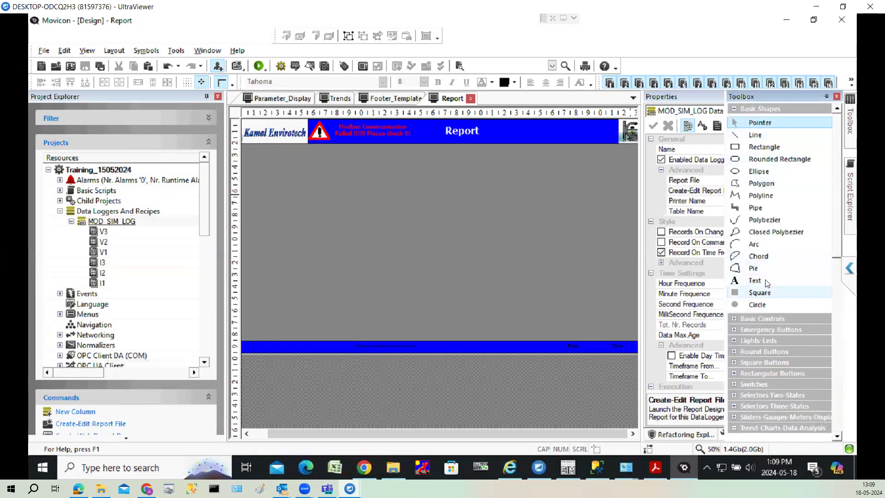
left_click(735, 318)
left_click(768, 369)
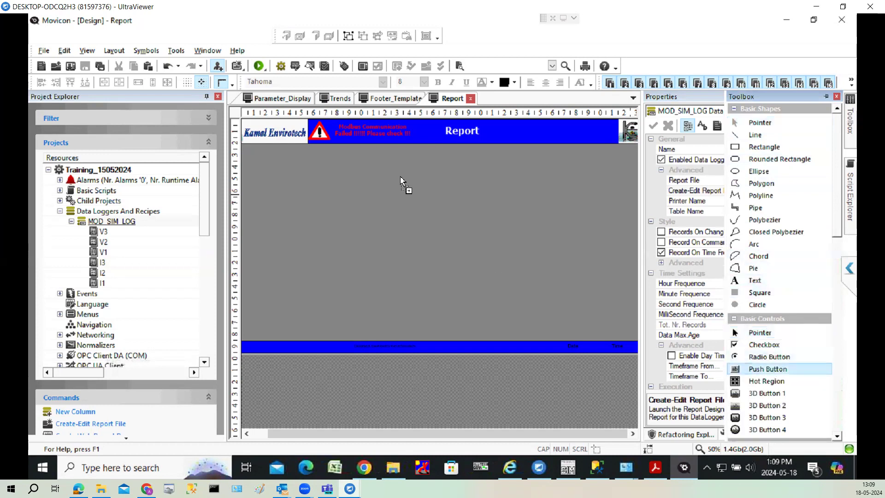
left_click(413, 169)
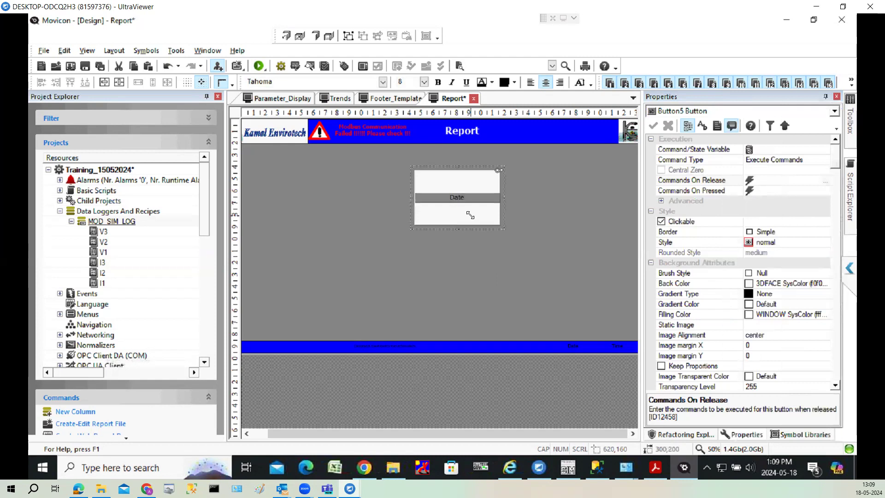
type("wise")
left_click(501, 266)
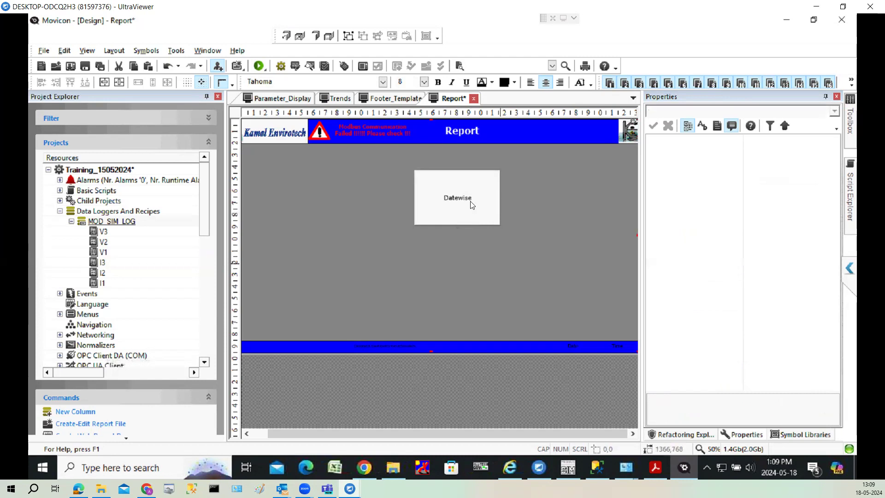
Format the Datewise button's label as bold, size 12
left_click(472, 205)
left_click(424, 82)
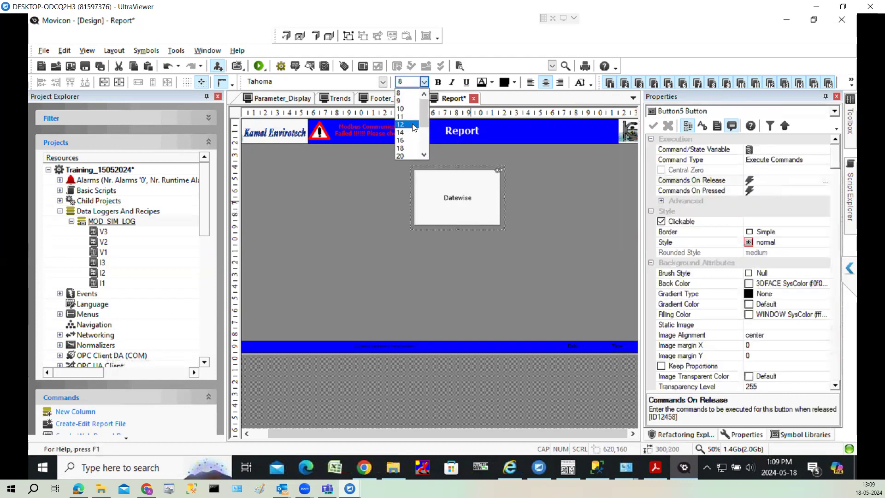
left_click(413, 125)
left_click(438, 83)
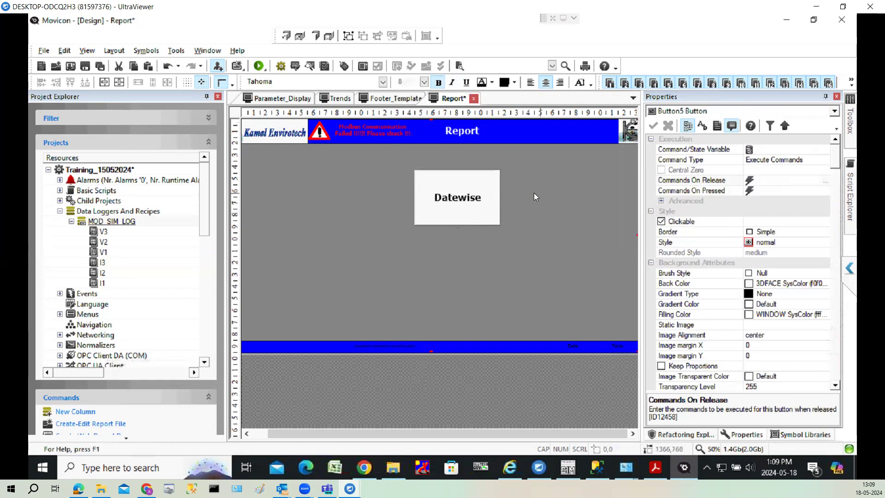
Give the Datewise button an on-release report command with MOD_SIM_LOG and the View Synchronous action, and save the project
left_click(447, 194)
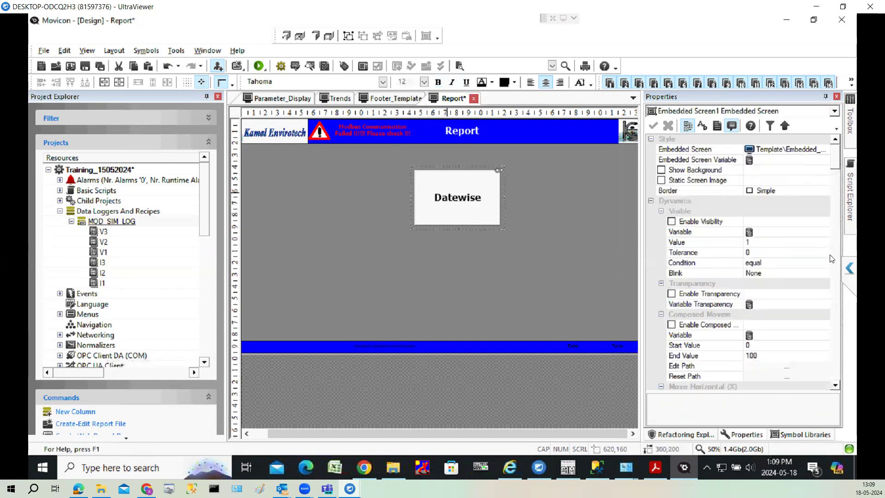
left_click(826, 184)
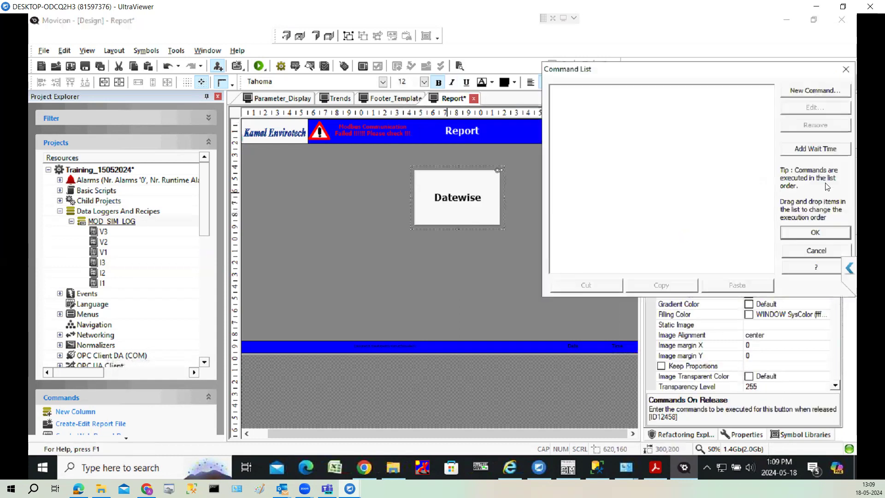
left_click(815, 91)
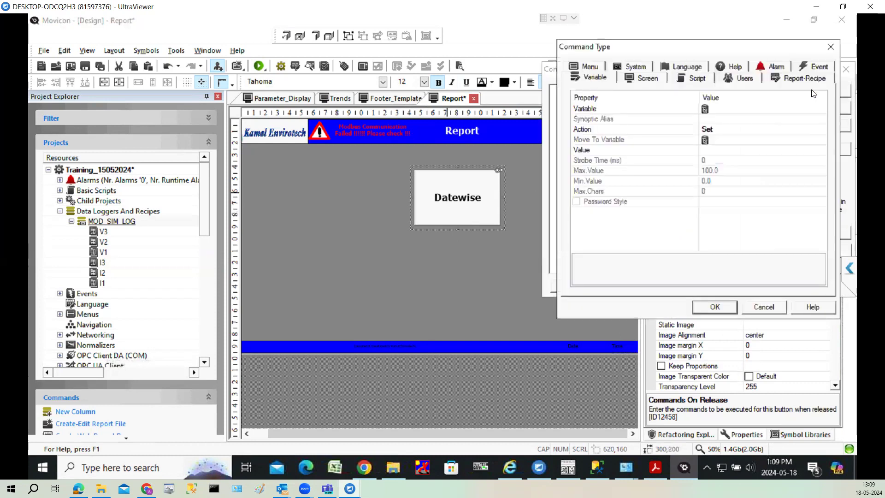
left_click(787, 78)
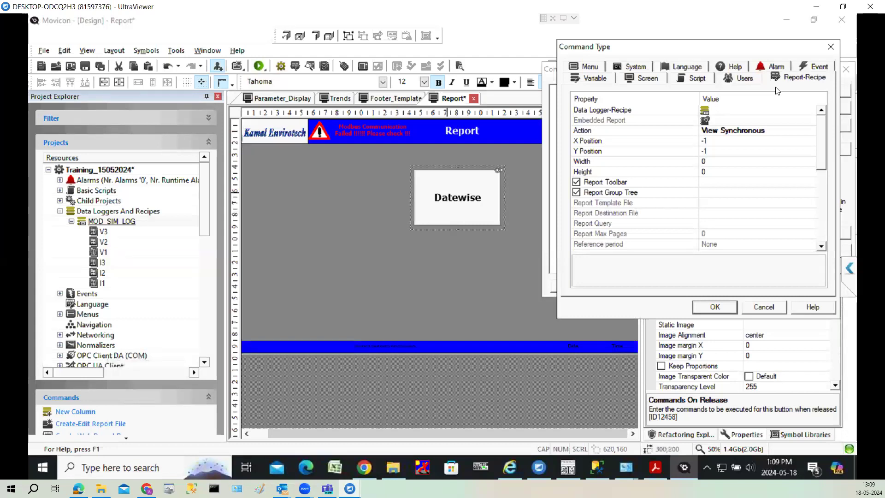
left_click(799, 111)
left_click(778, 123)
left_click(785, 131)
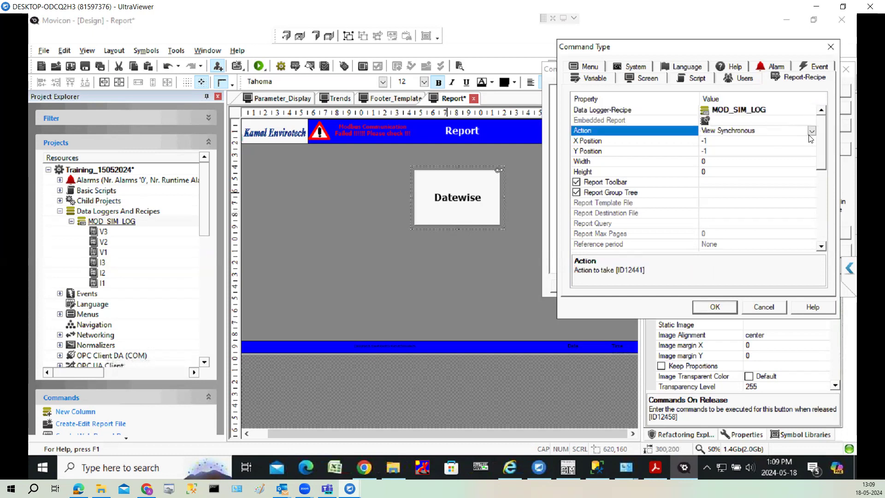
left_click(813, 137)
left_click(812, 132)
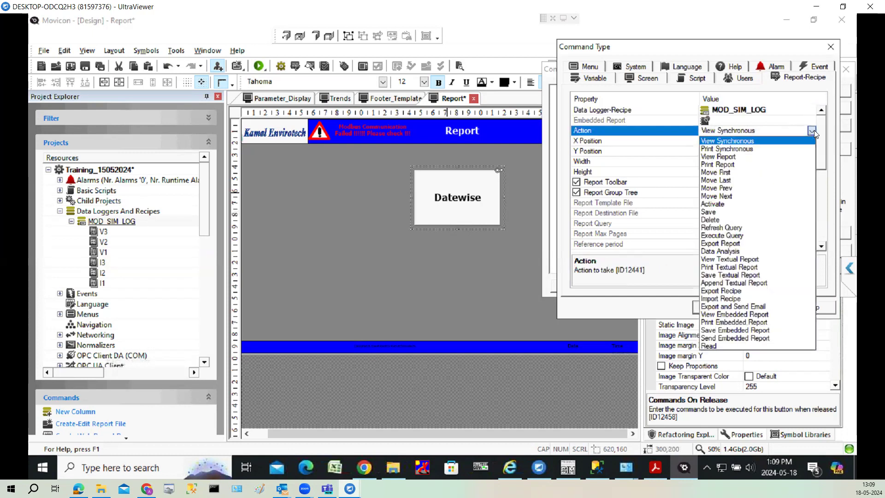
left_click(813, 130)
left_click(718, 306)
left_click(801, 233)
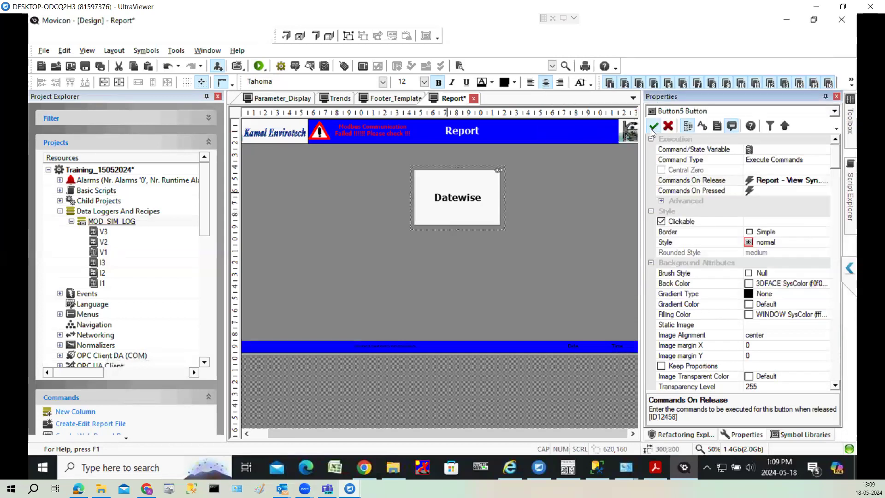
left_click(653, 130)
left_click(101, 67)
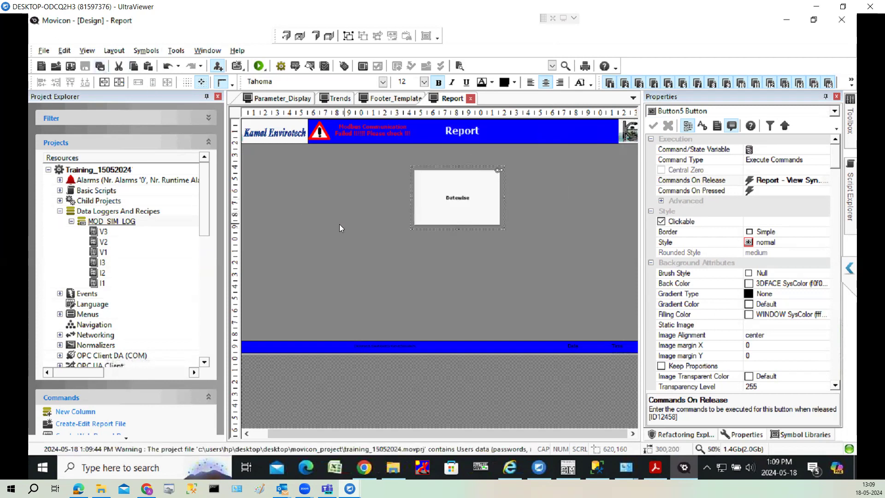
Run the project, accept the evaluation notice and open the report preview with the Datewise button
left_click(260, 66)
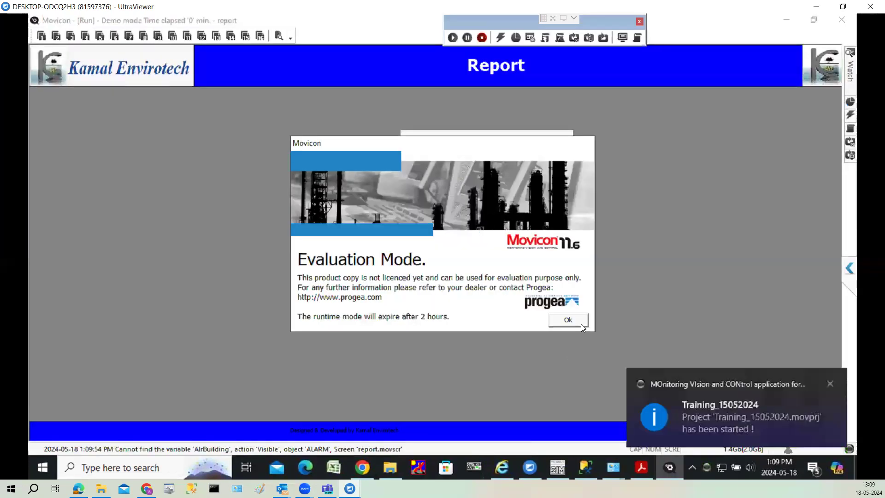
left_click(581, 323)
left_click(502, 208)
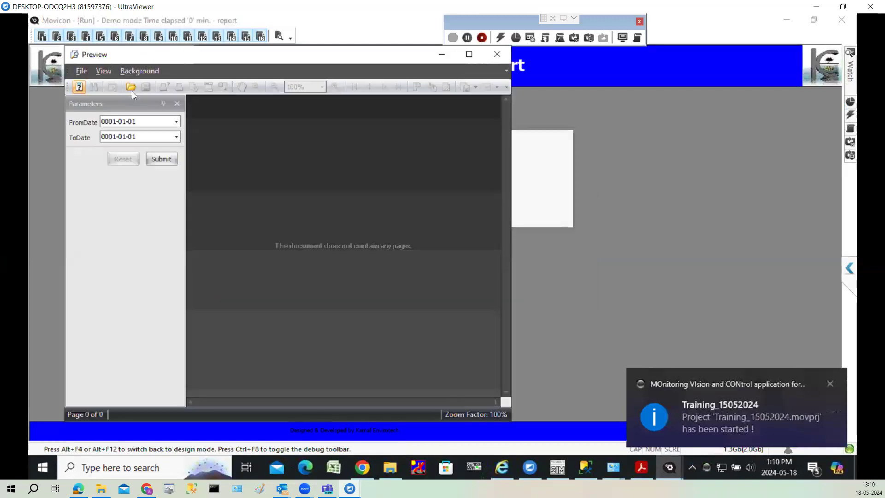
Generate the report with FromDate 2024-05-18 and ToDate 2024-05-19
left_click(176, 122)
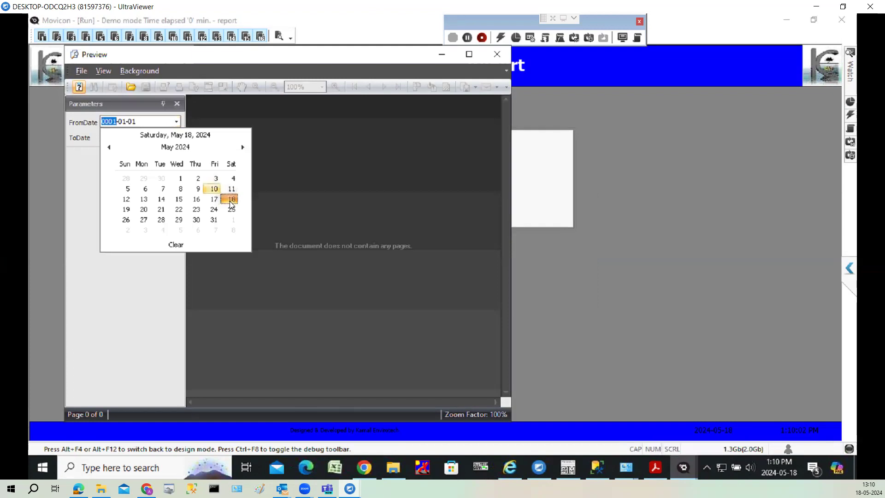
left_click(188, 135)
left_click(176, 137)
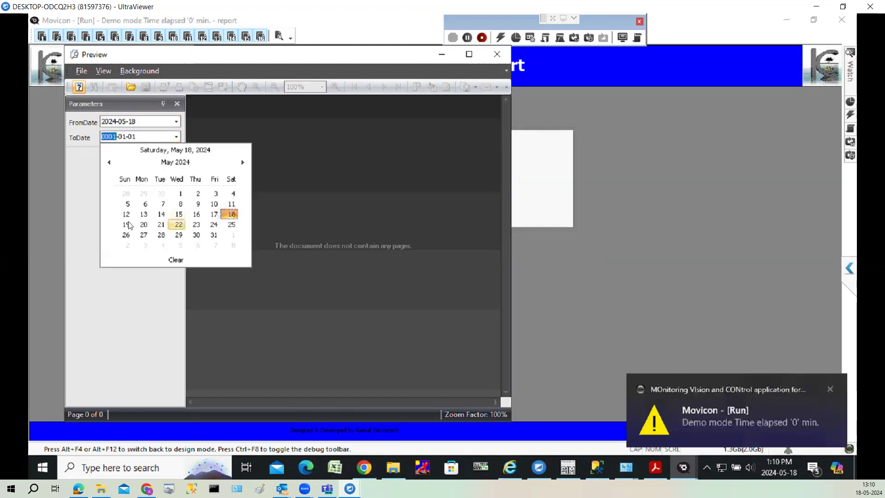
left_click(127, 225)
left_click(162, 158)
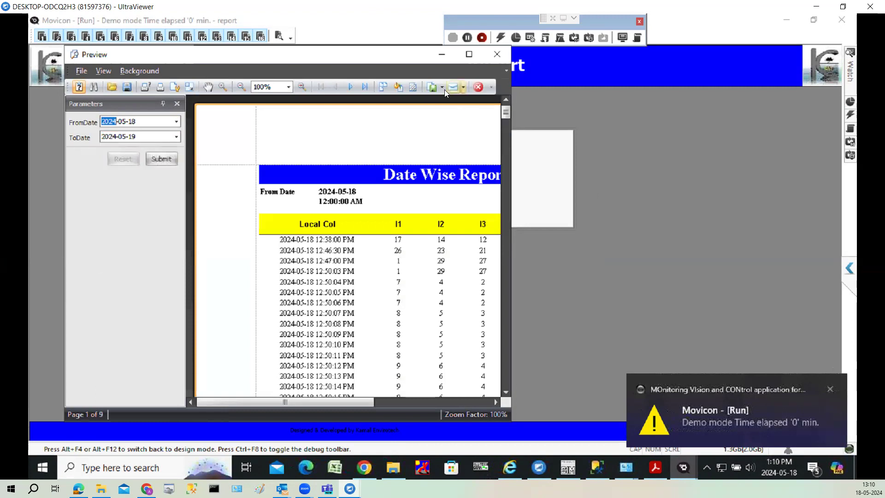
Export the report as a single HTML file named xtraReport1.html in the Documents folder
left_click(445, 89)
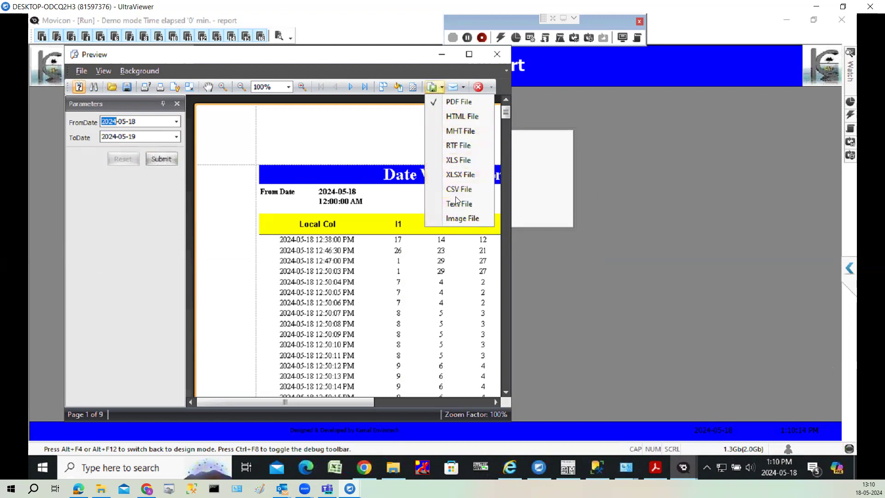
left_click(462, 118)
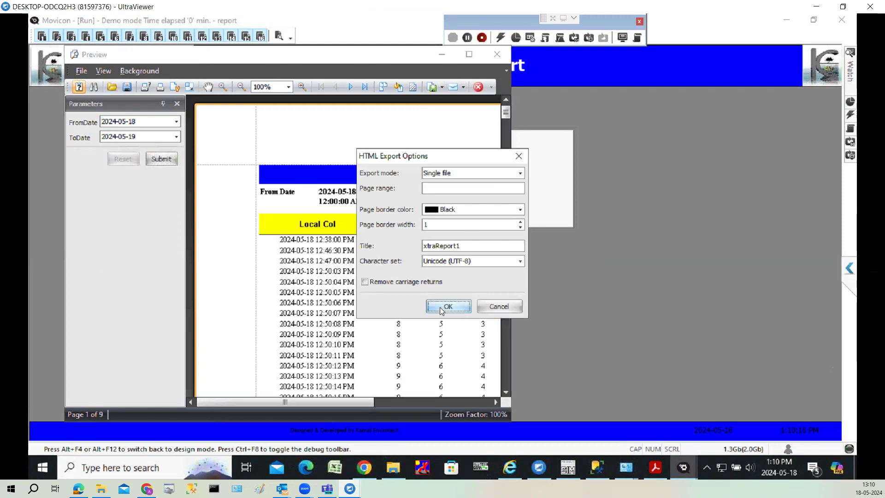
left_click(447, 307)
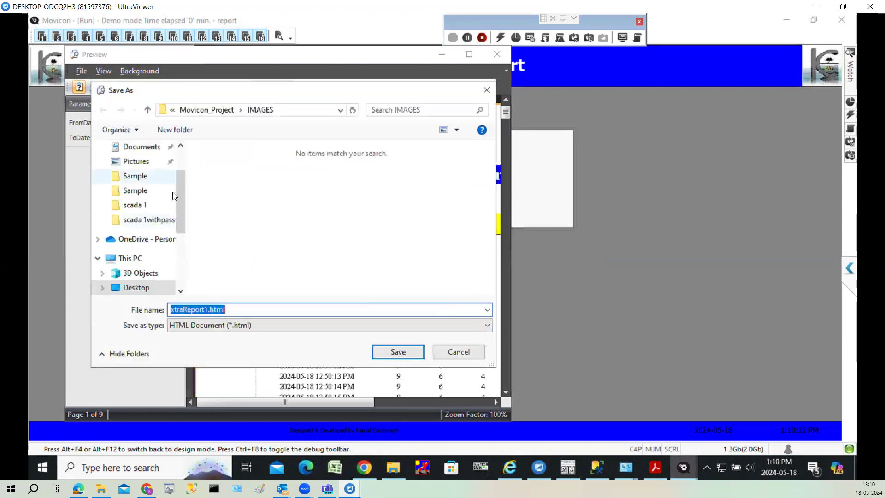
left_click(155, 154)
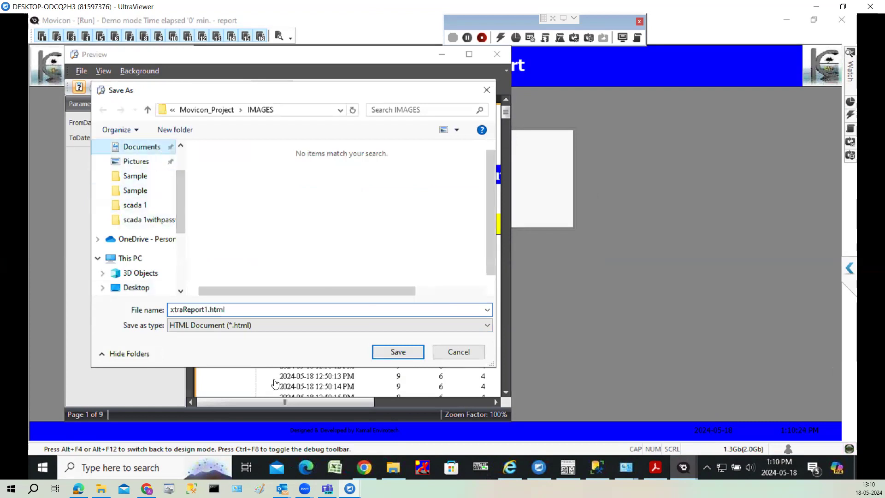
left_click(397, 352)
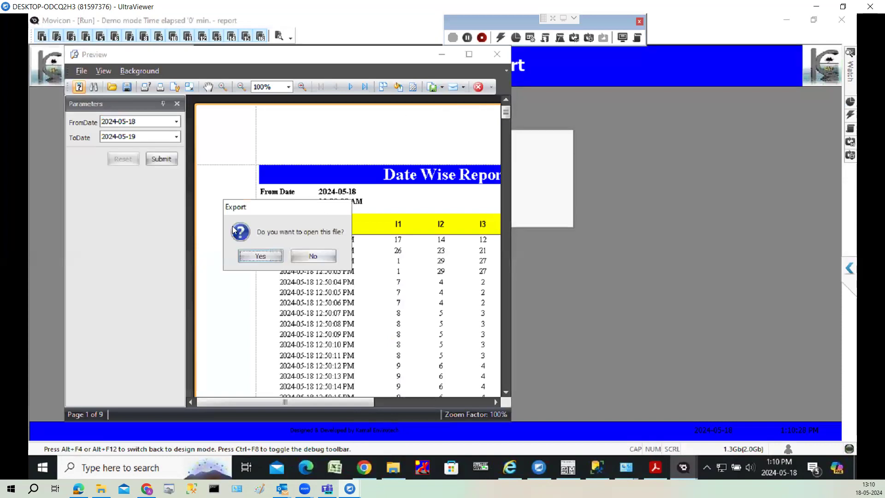
Open the exported HTML report in Microsoft Edge to check it, and return to the report preview
left_click(266, 256)
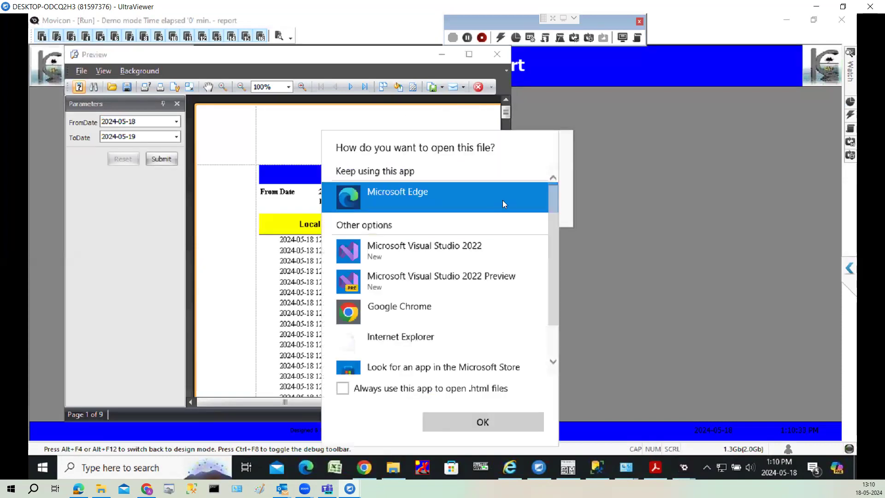
double_click(502, 200)
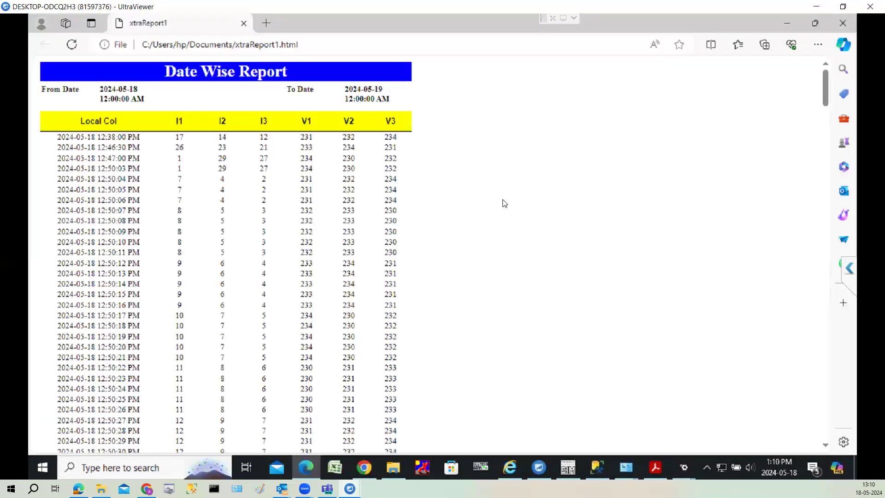
left_click(787, 24)
Export the report to Documents as xtraReport1.xlsx and open the file in a maximized Excel window
left_click(441, 88)
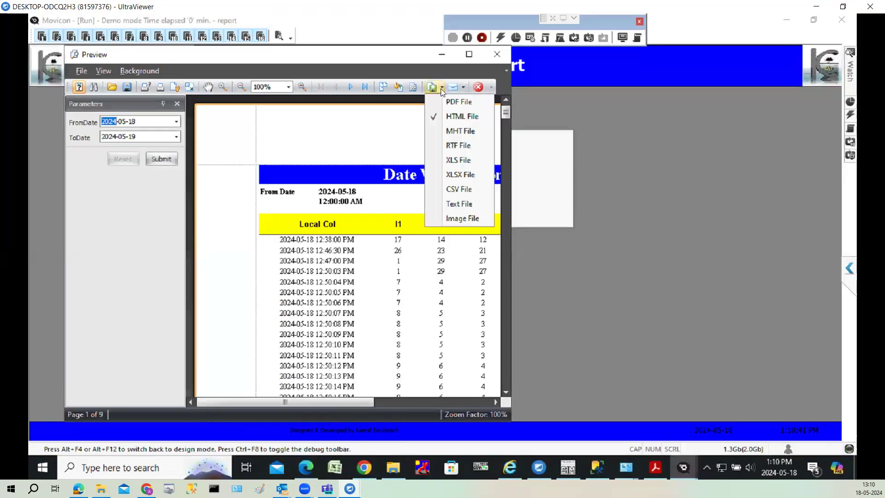
left_click(456, 173)
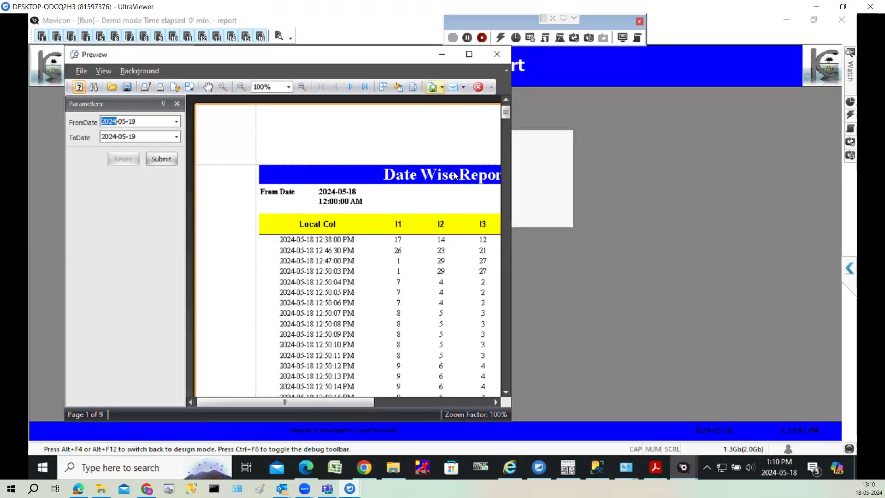
left_click(439, 293)
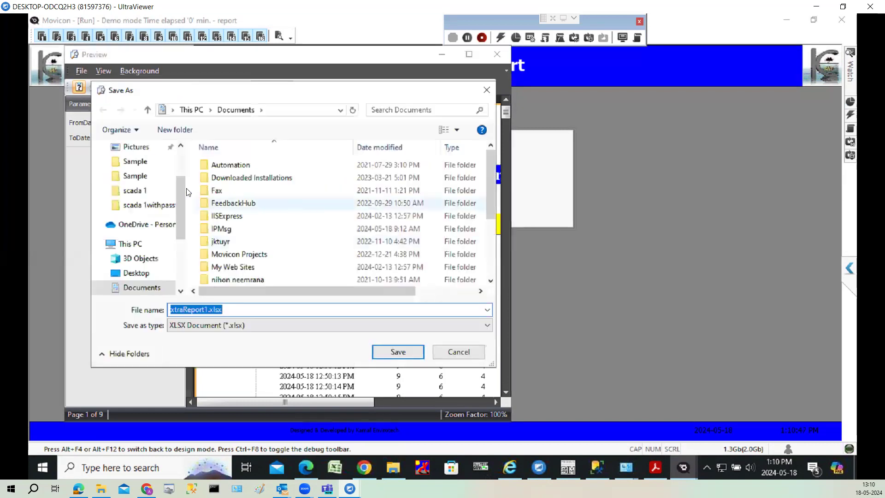
left_click(387, 351)
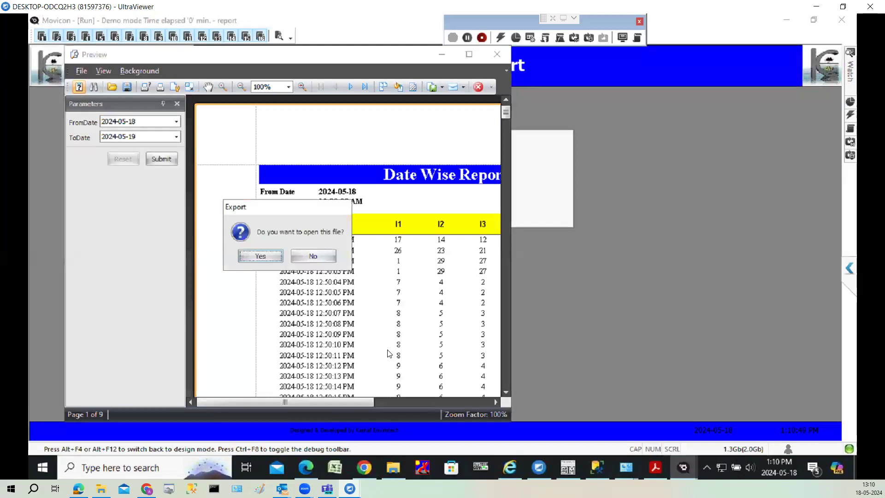
left_click(260, 259)
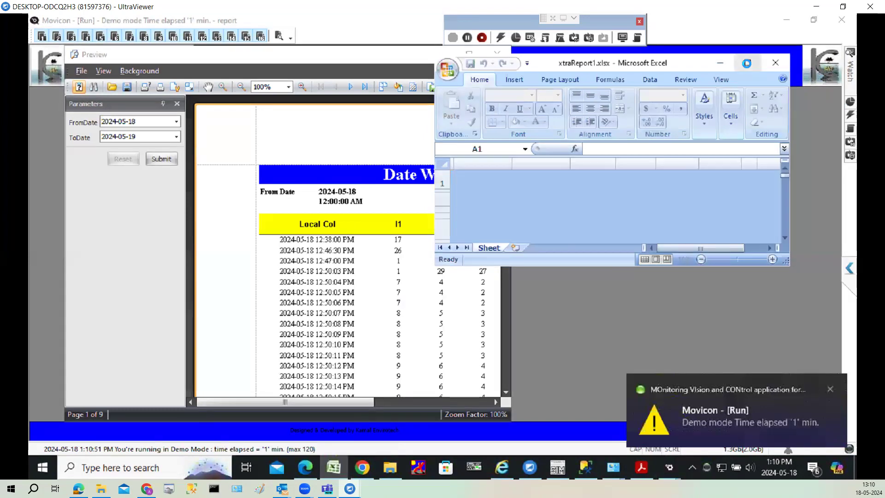
left_click(747, 63)
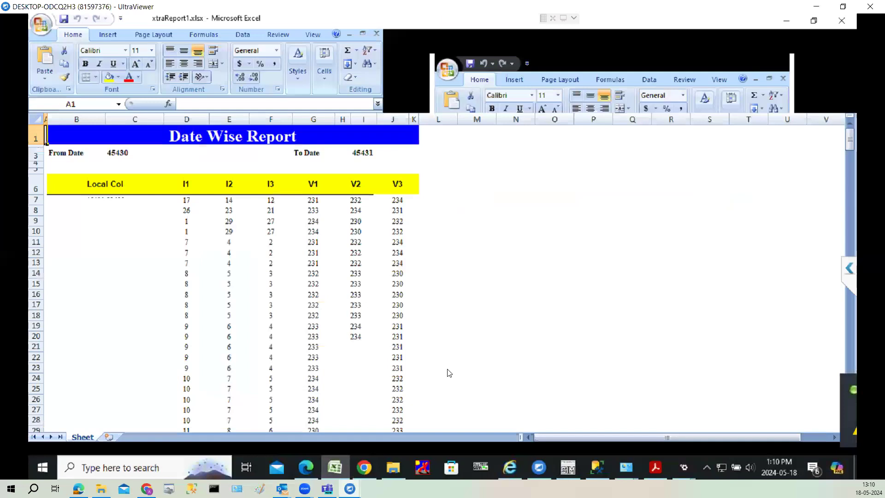
Format columns B and C of the exported sheet as Time, switch them to Long Date, and close the workbook without saving
left_click_drag(850, 154, 853, 118)
left_click_drag(95, 122, 126, 119)
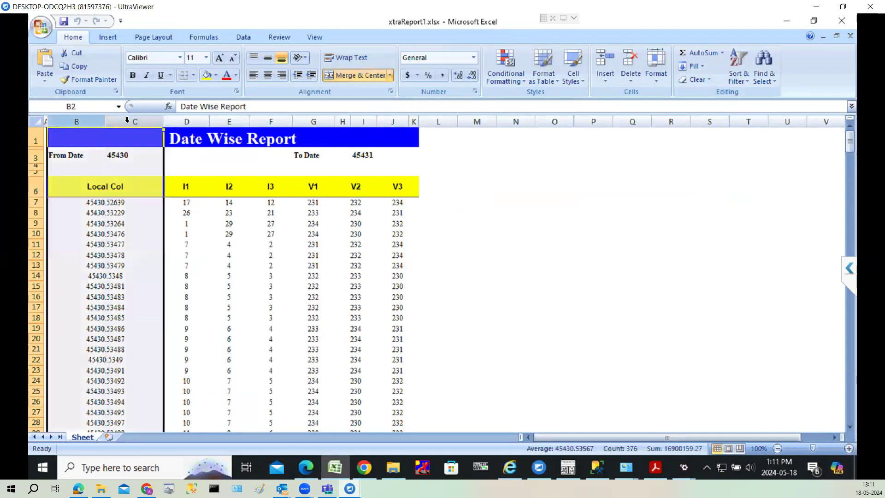
left_click(474, 57)
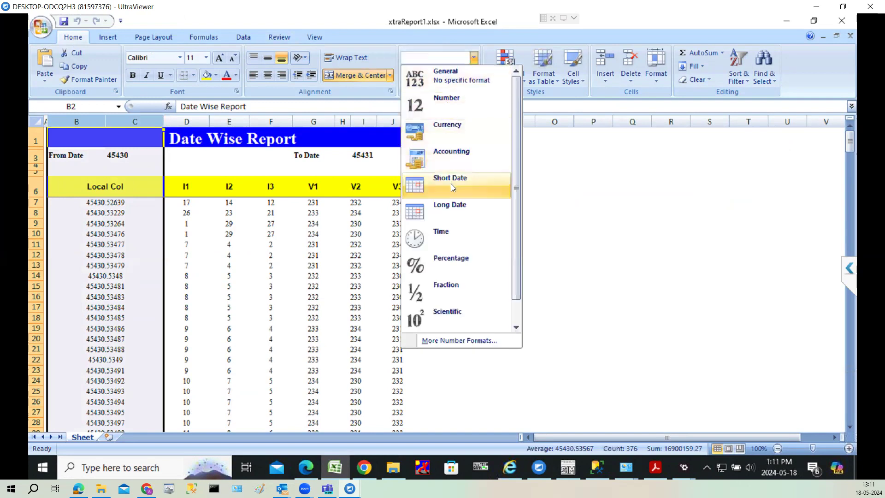
left_click(444, 236)
left_click(474, 57)
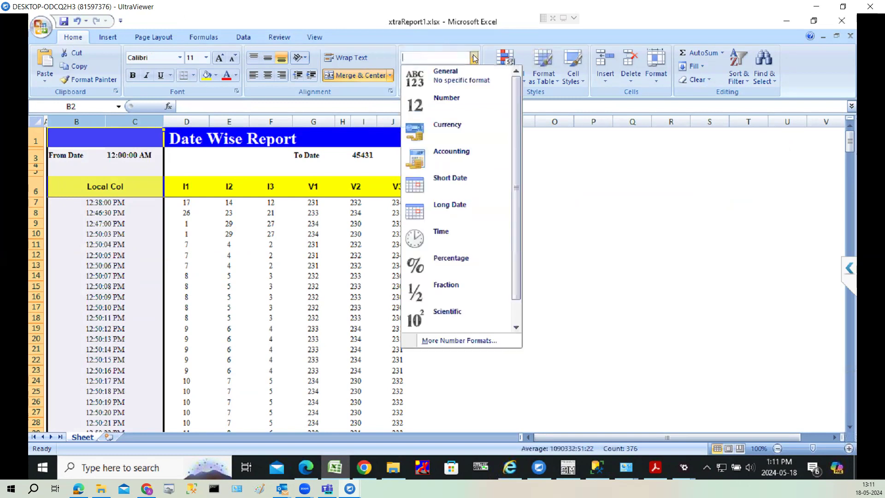
left_click(448, 206)
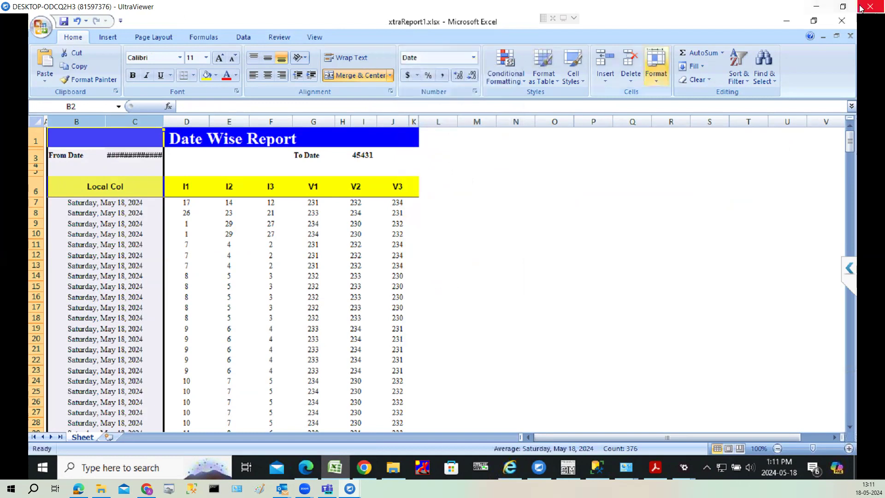
left_click(843, 20)
left_click(444, 271)
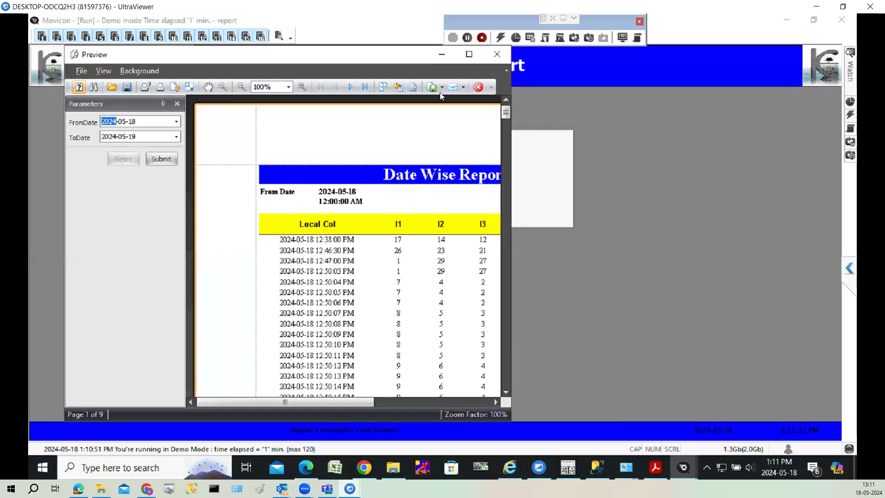
Export the report to Documents as xtraReport1.pdf, open it in Acrobat to check it, and close the report preview
left_click(442, 87)
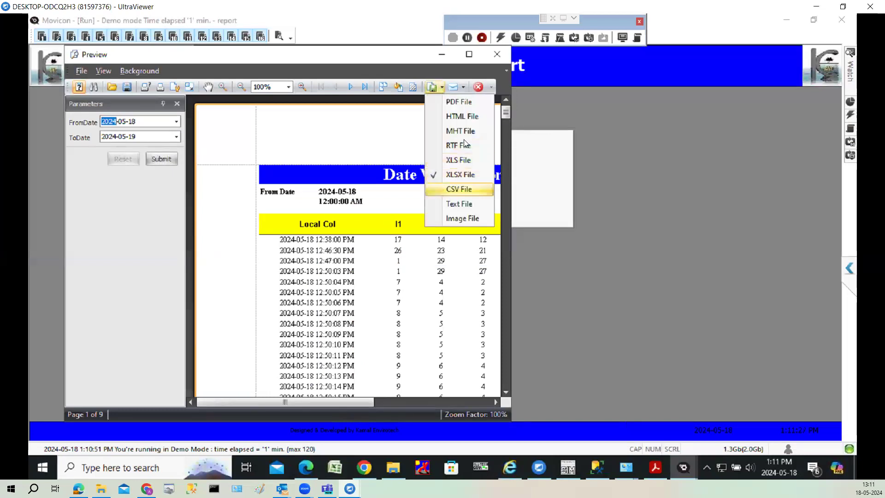
left_click(459, 102)
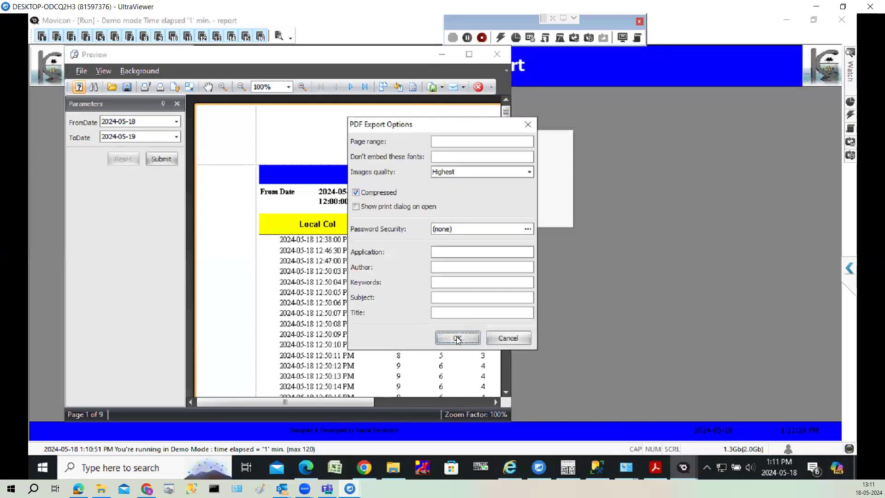
left_click(455, 339)
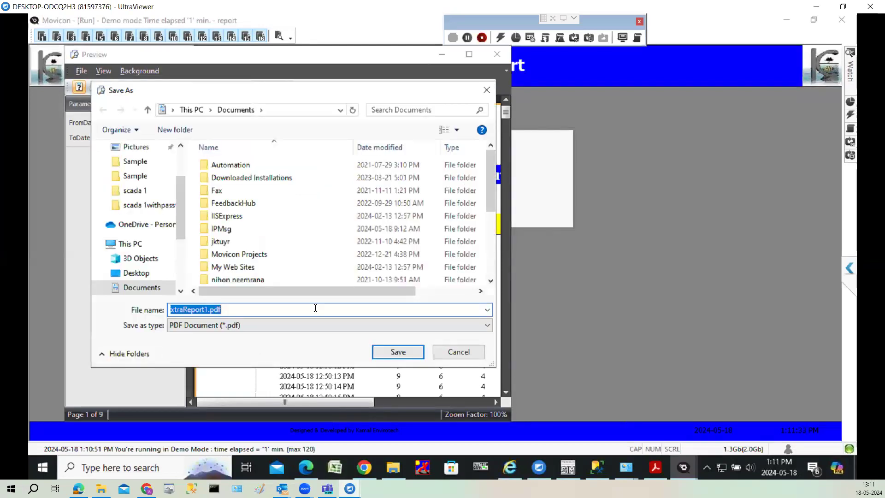
left_click(398, 352)
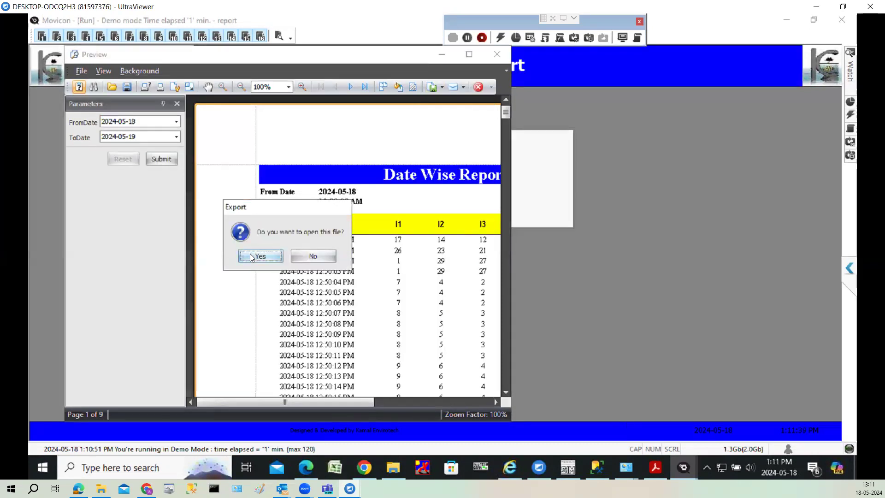
left_click(250, 254)
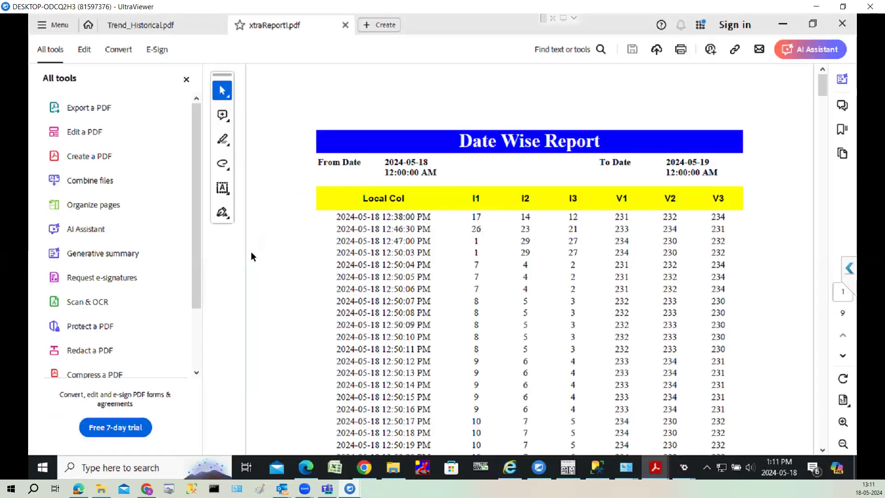
left_click(783, 26)
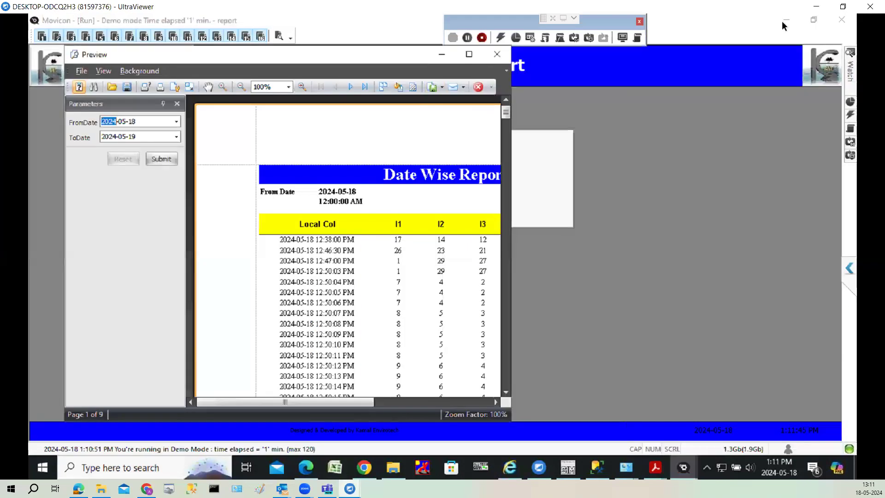
left_click(496, 55)
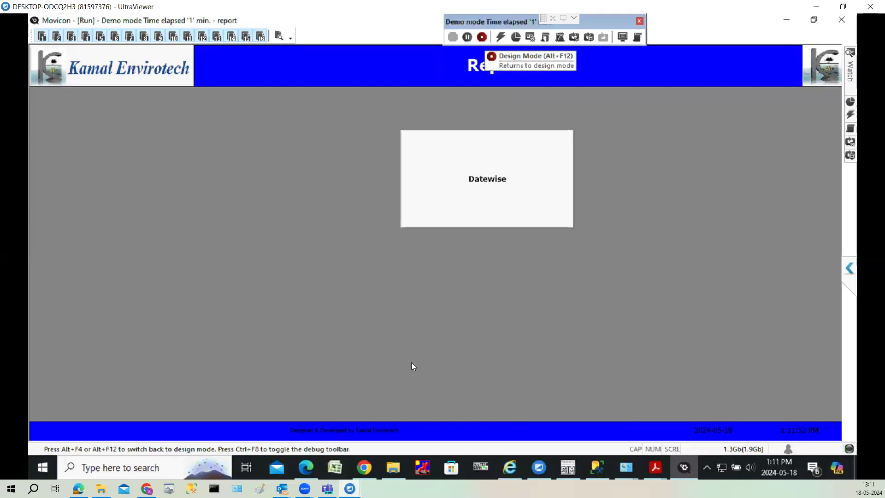
Switch to SQL Server Management Studio and expand the dbo.MOD_SIM_LOG table in the Training_15052024 database
left_click(595, 466)
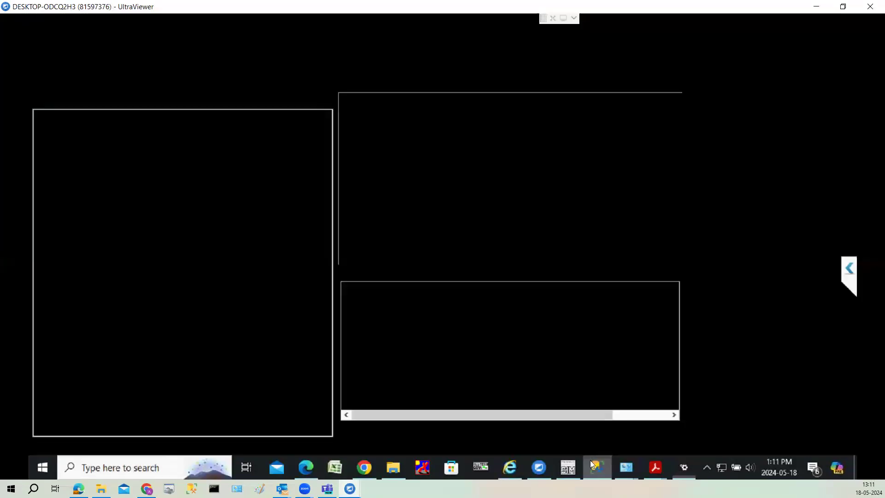
left_click(137, 237)
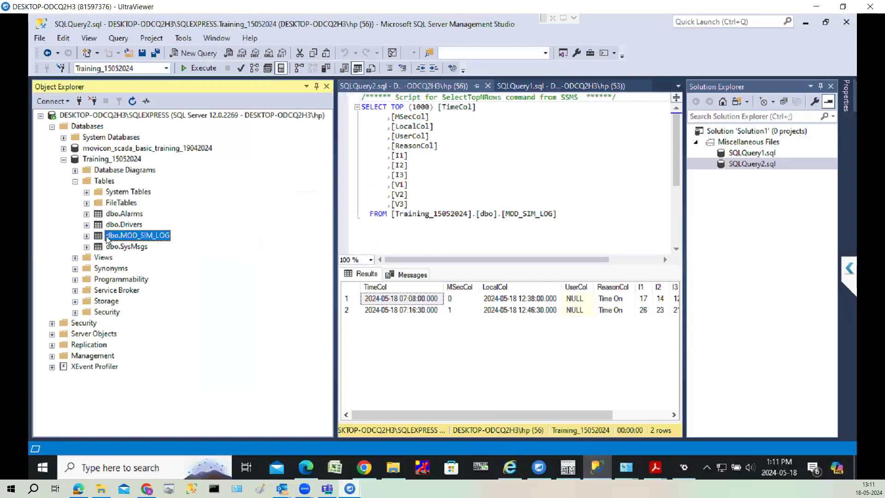
left_click(87, 236)
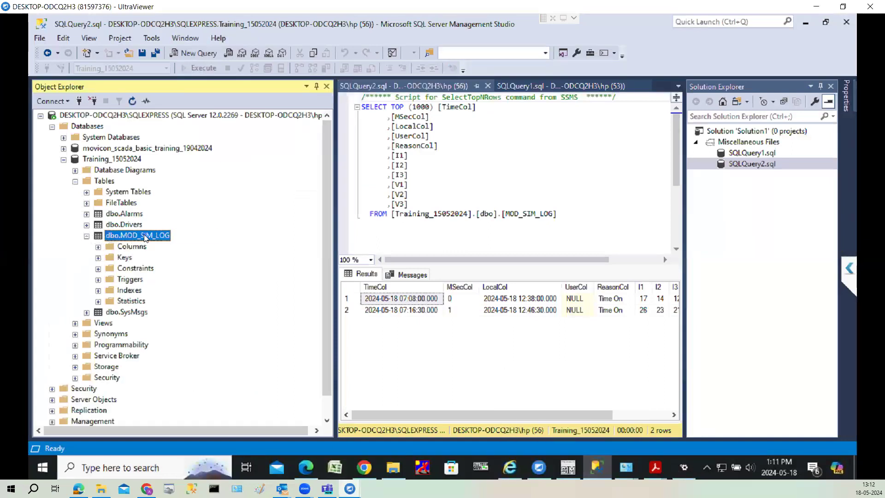
Return to the Movicon runtime, open the Datewise report preview, close it and go back to design mode
left_click(687, 465)
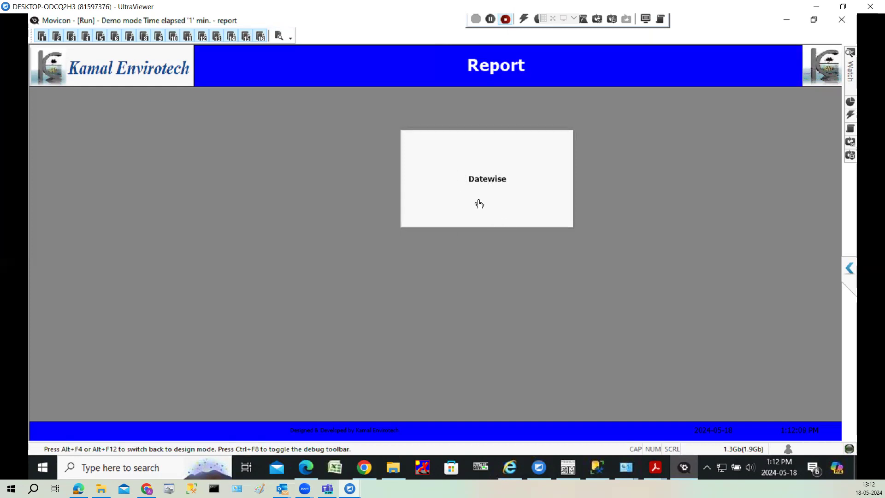
left_click(511, 204)
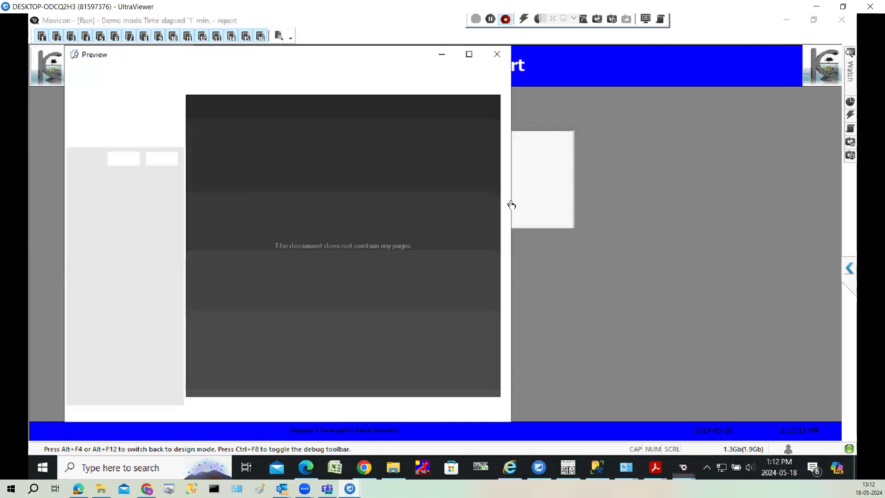
left_click(498, 54)
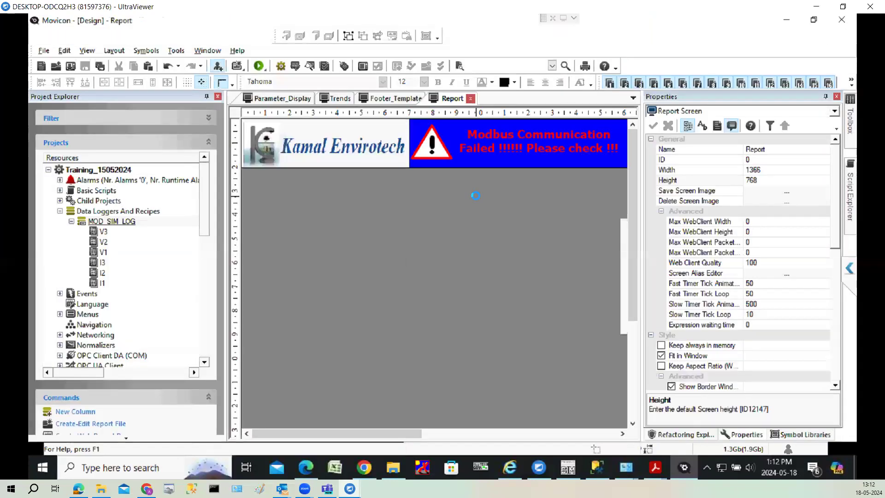
Select the MOD_SIM_LOG data logger and review its Report File property
left_click(164, 222)
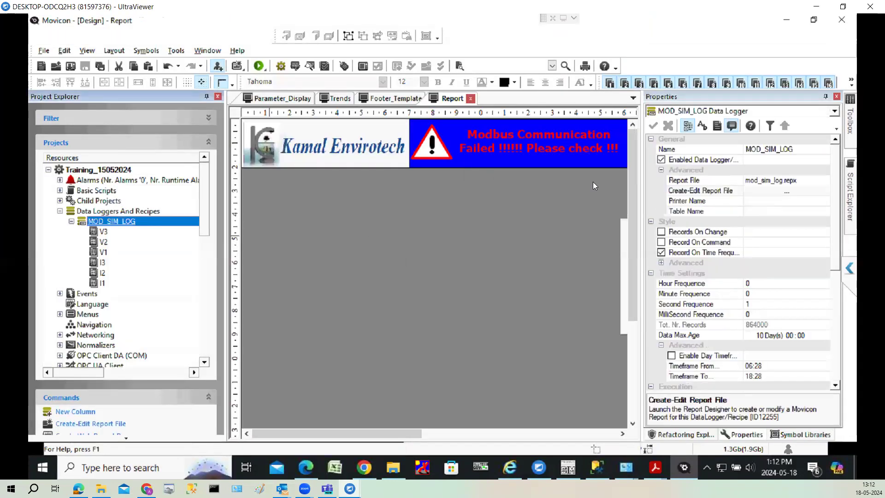
left_click(805, 181)
key("ctrl+shift+Left")
key("ctrl+shift+Left")
key("ctrl+shift+Left")
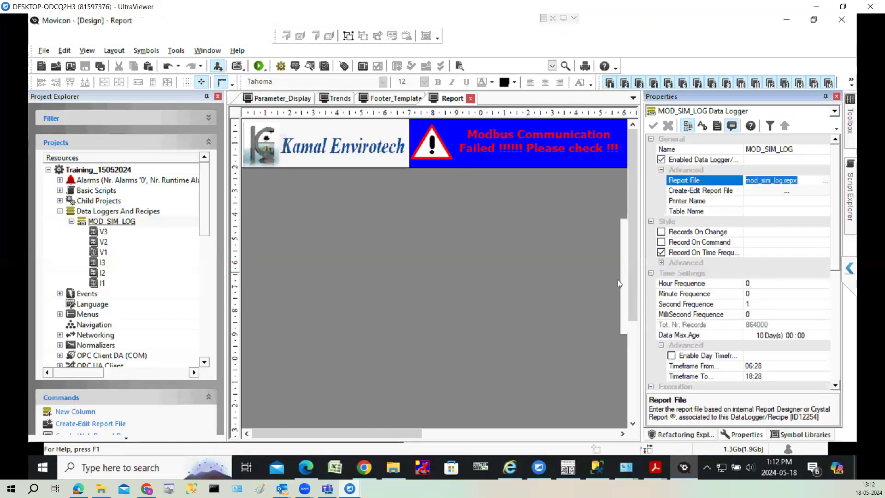
Review the data logger and action in the Datewise button's Commands On Release, and confirm the View Synchronous command for MOD_SIM_LOG
scroll(619, 282, "right", 5)
left_click(513, 315)
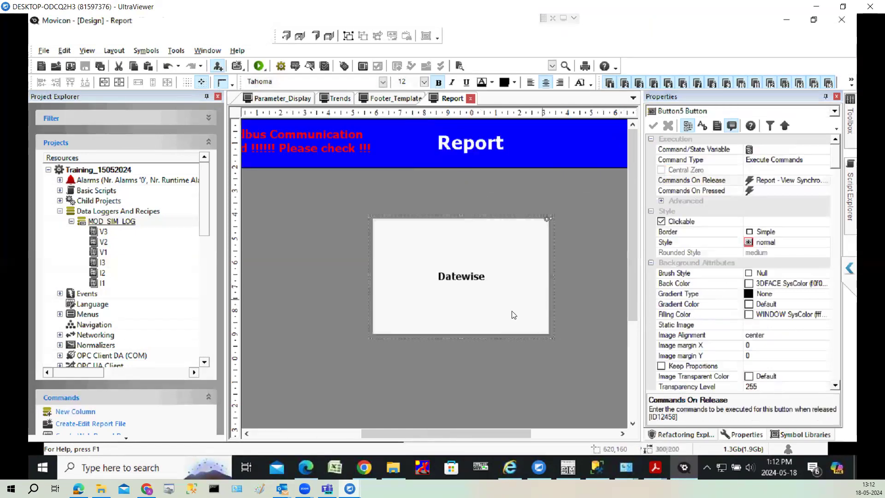
left_click(827, 182)
left_click(807, 106)
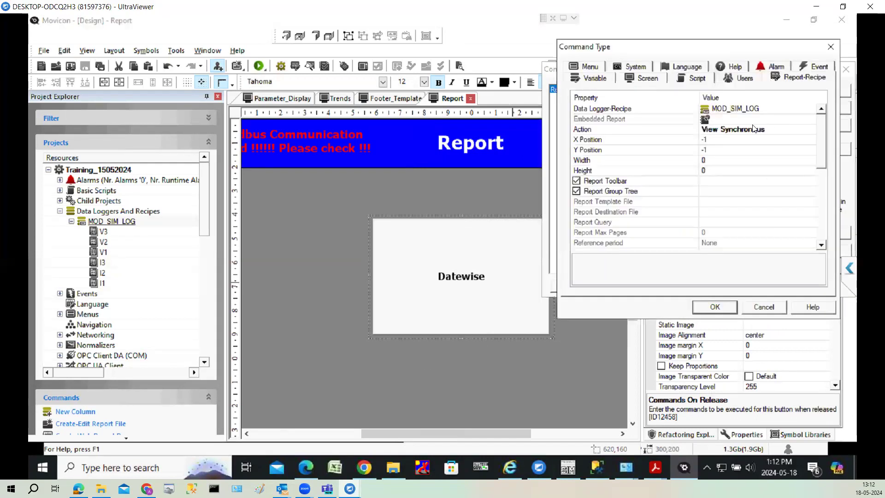
left_click(750, 111)
double_click(750, 111)
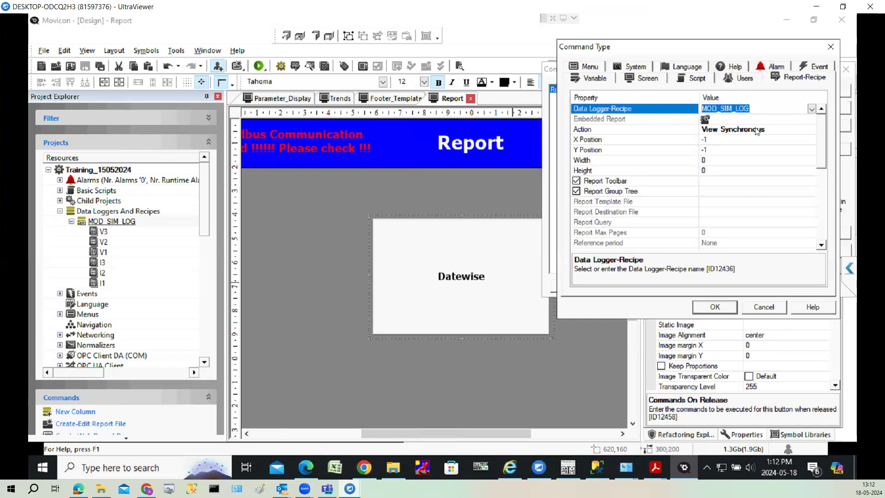
left_click(661, 133)
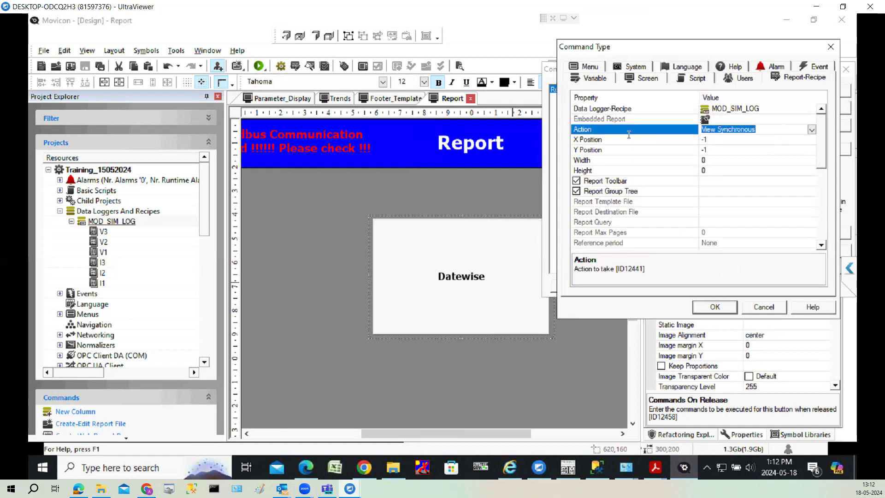
left_click(715, 306)
left_click(797, 236)
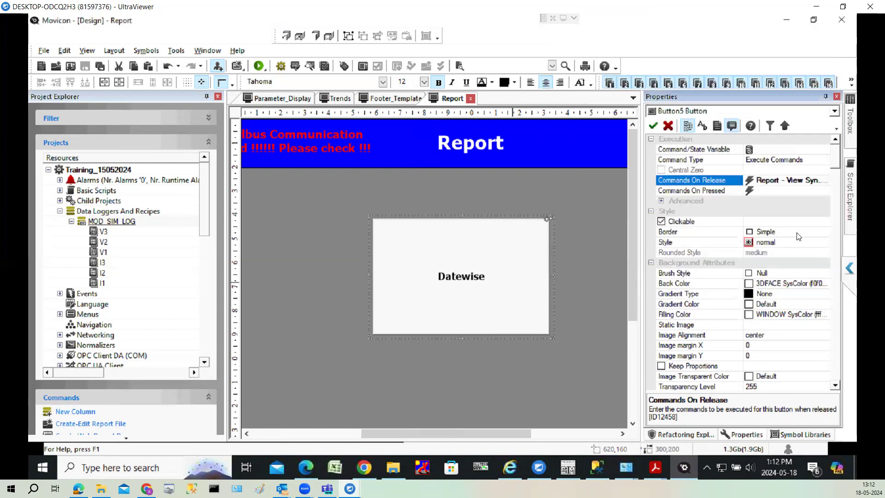
left_click(652, 126)
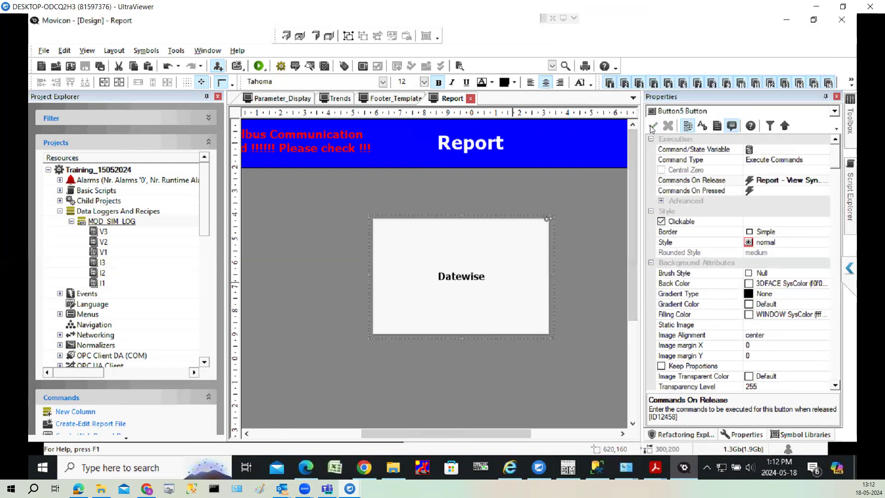
Open the MOD_SIM_LOG report for editing without recreating the table, review its Report Tasks and Field List, and close the designer
left_click(134, 221)
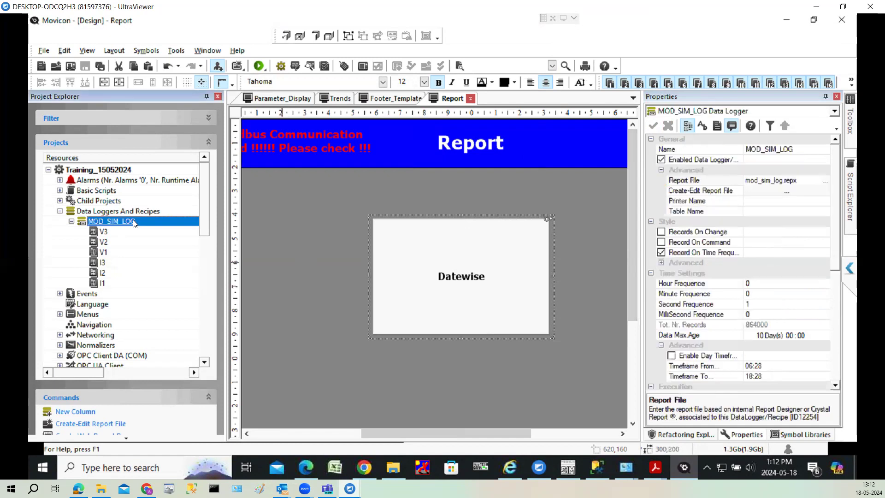
left_click(786, 190)
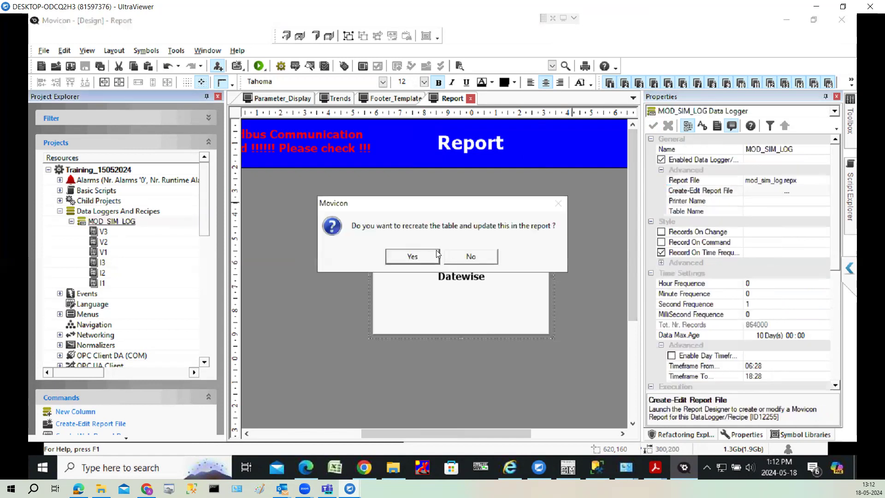
left_click(483, 258)
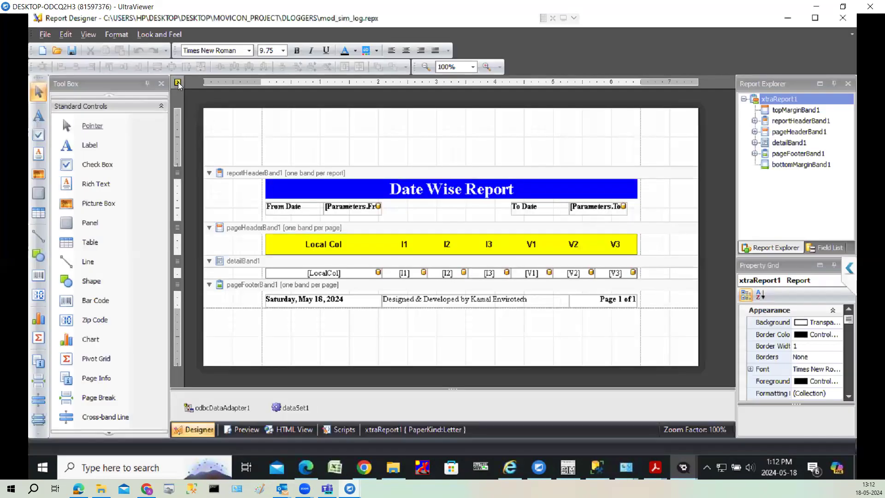
left_click(177, 82)
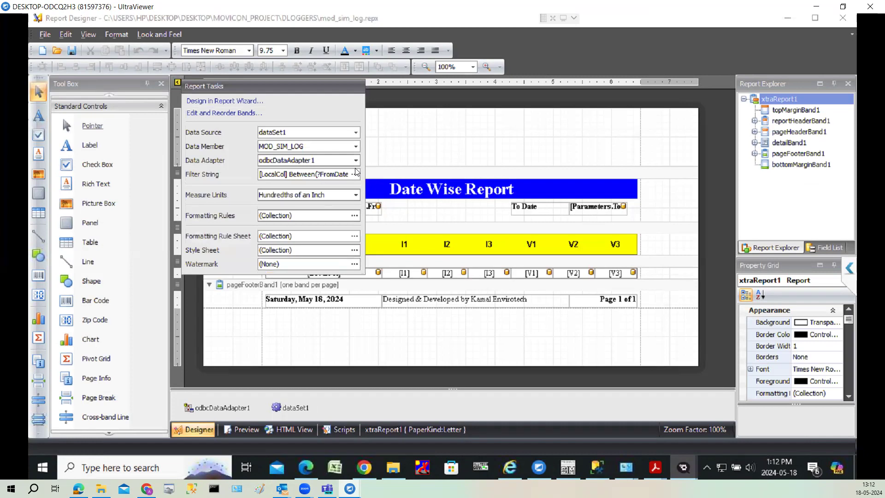
left_click(503, 148)
left_click(828, 249)
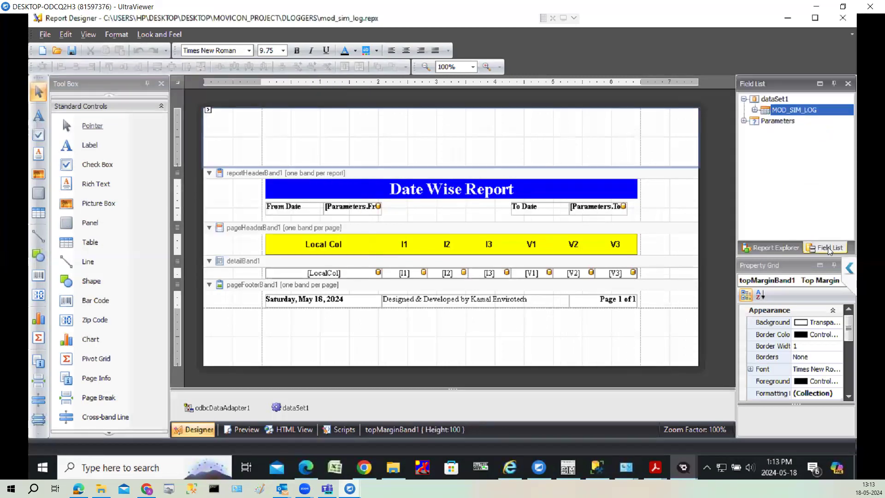
left_click(842, 18)
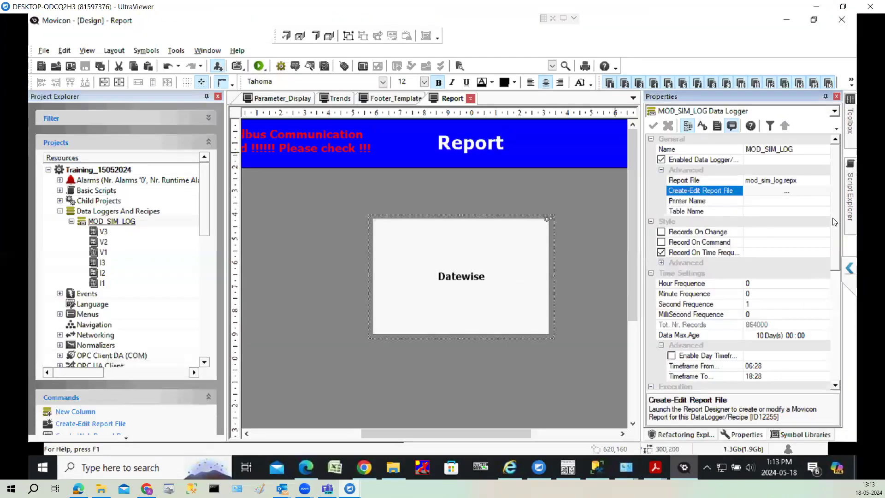
Turn off Record On Time Frequency for the MOD_SIM_LOG data logger and set its Second Frequency to 0
mouse_move(837, 227)
left_mouse_down()
mouse_move(836, 286)
mouse_move(837, 244)
left_mouse_up()
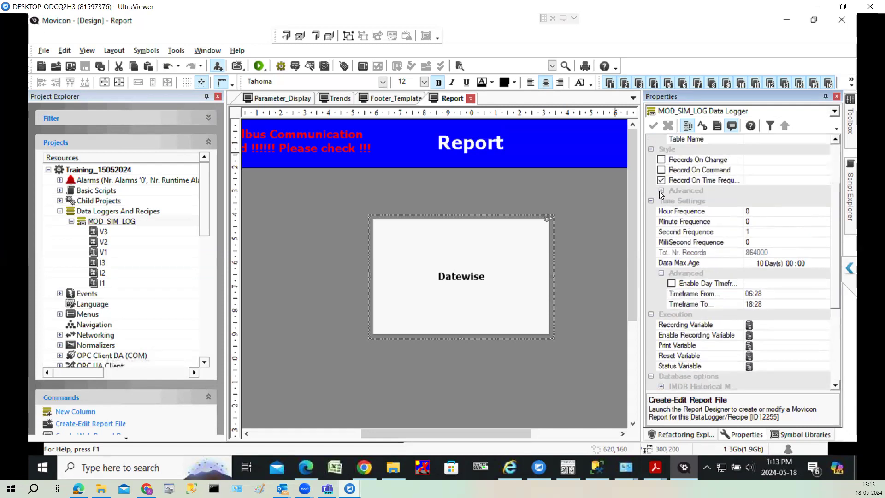
left_click(661, 190)
left_click(661, 180)
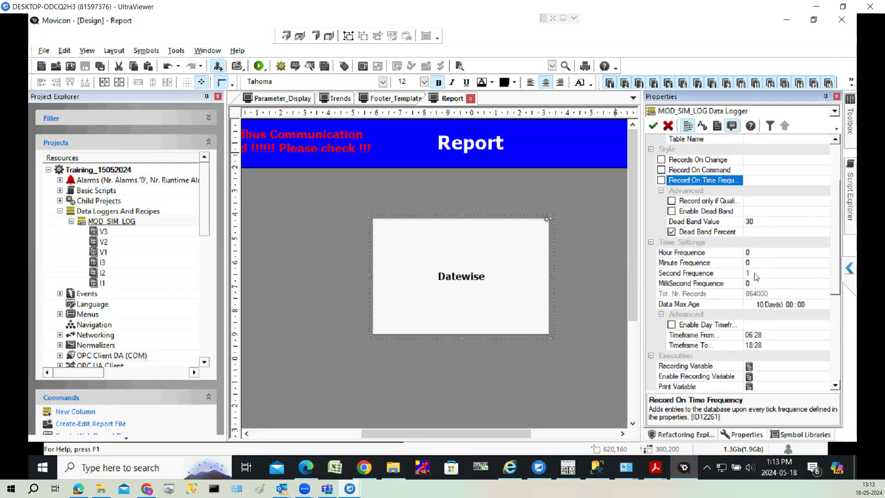
left_click(716, 276)
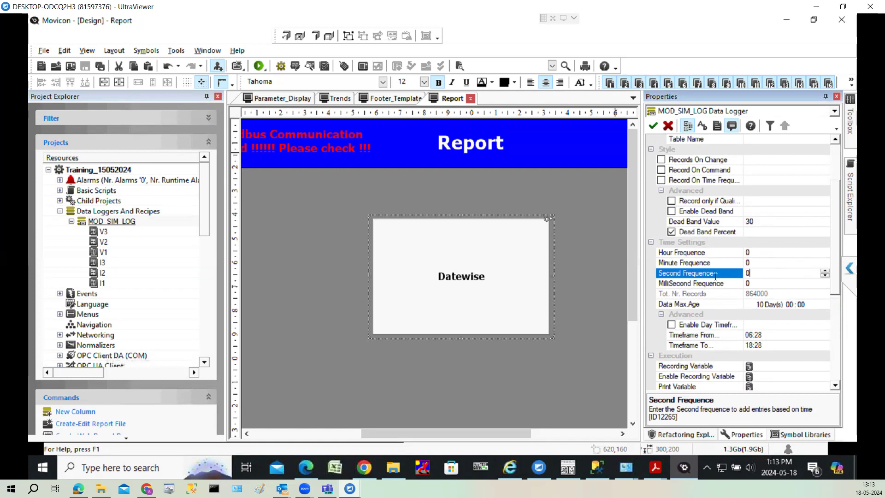
left_click(121, 191)
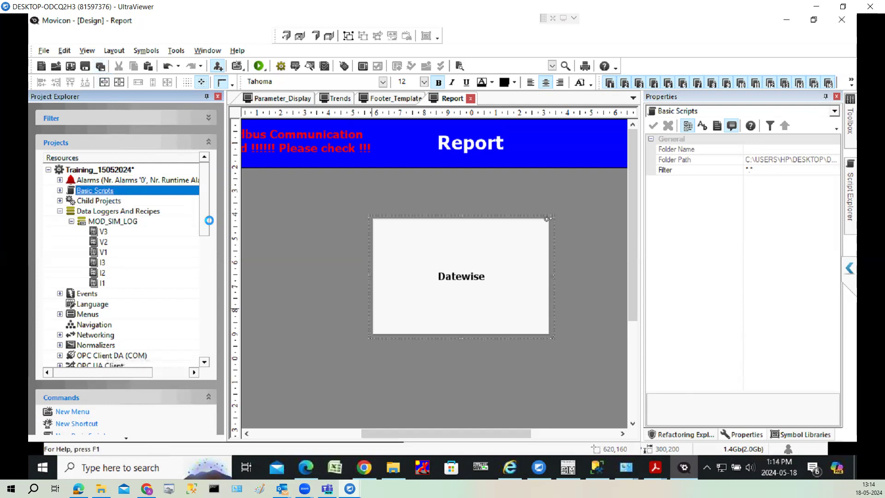
Open the Footer_Template screen, paste a copy of the Trend button and label it Report
left_click_drag(205, 215, 203, 334)
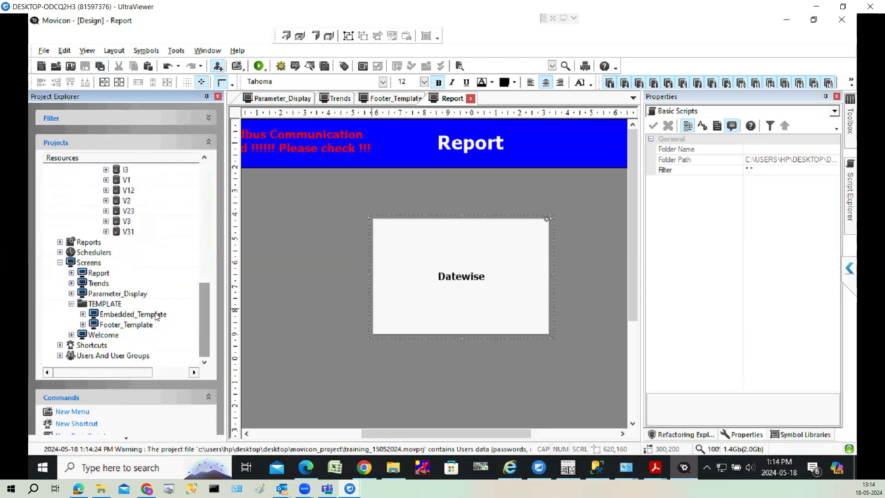
left_click(164, 328)
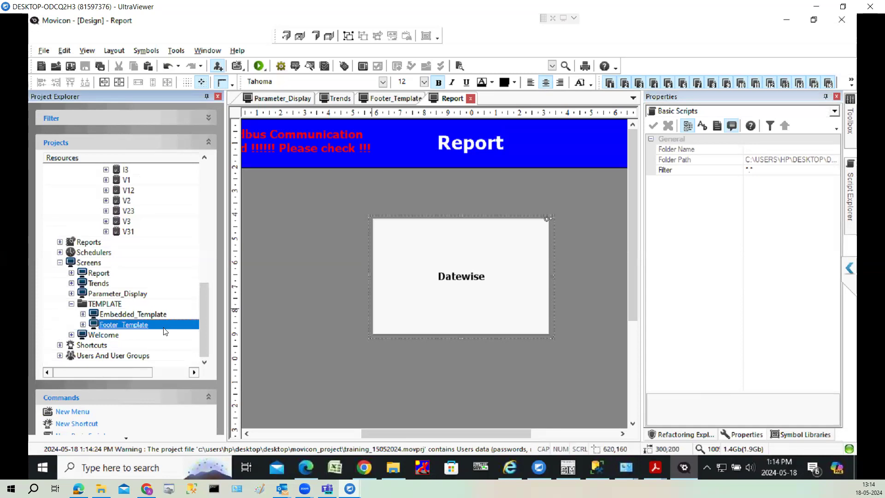
double_click(165, 330)
left_click(509, 144)
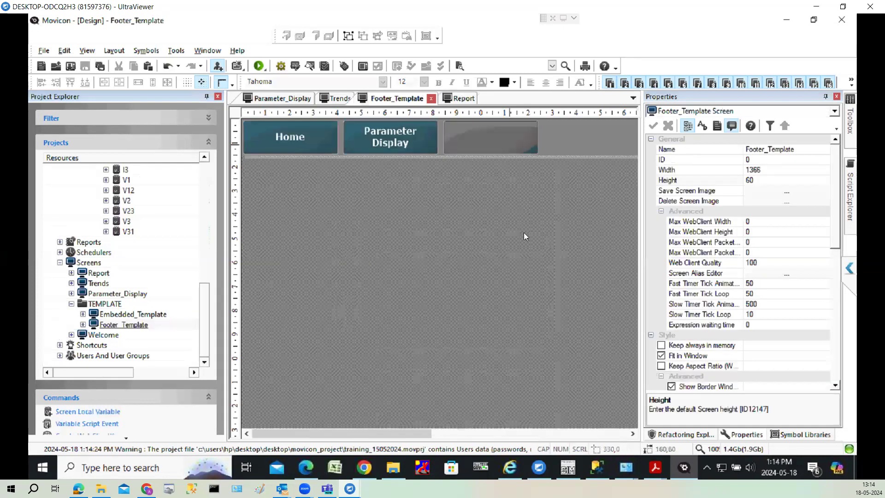
key("ctrl+v")
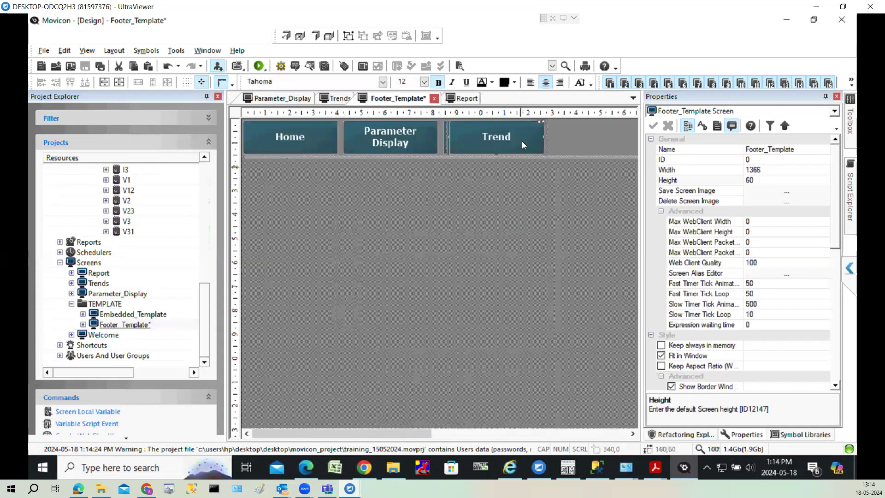
double_click(525, 134)
type("Report")
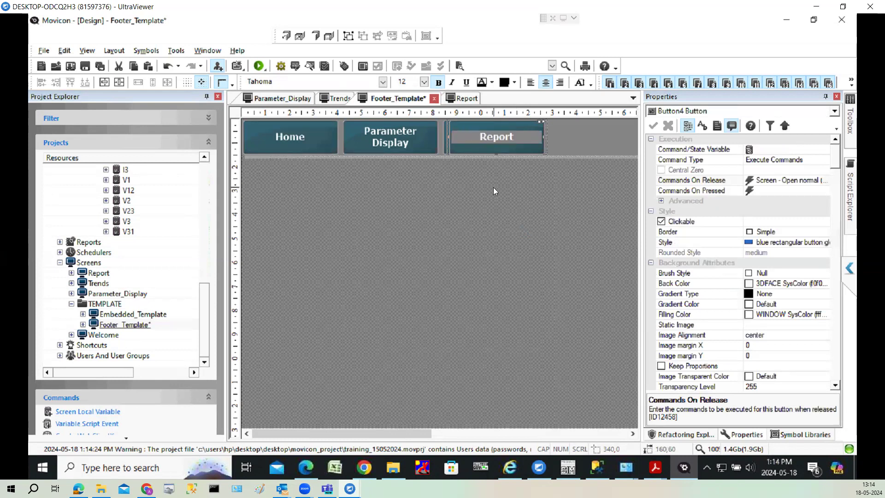
left_click(493, 187)
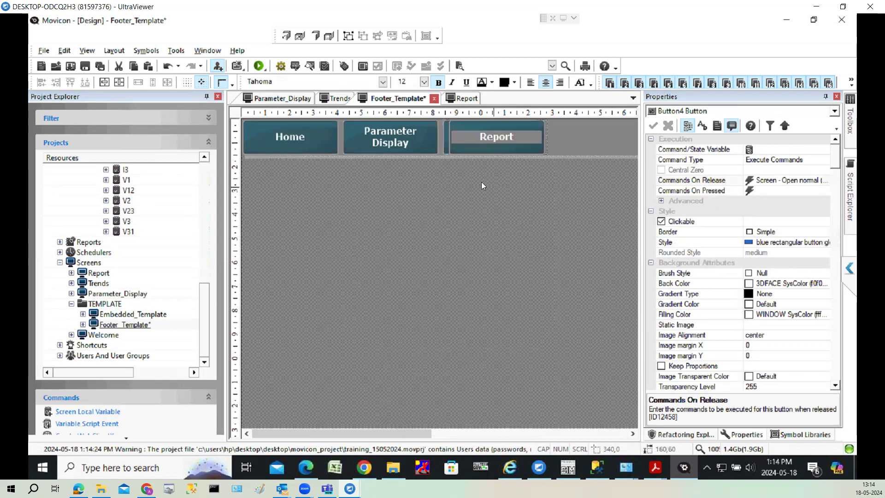
Distribute the overlapping Trend and Report buttons across two columns with a column gap of 5
left_click(466, 145)
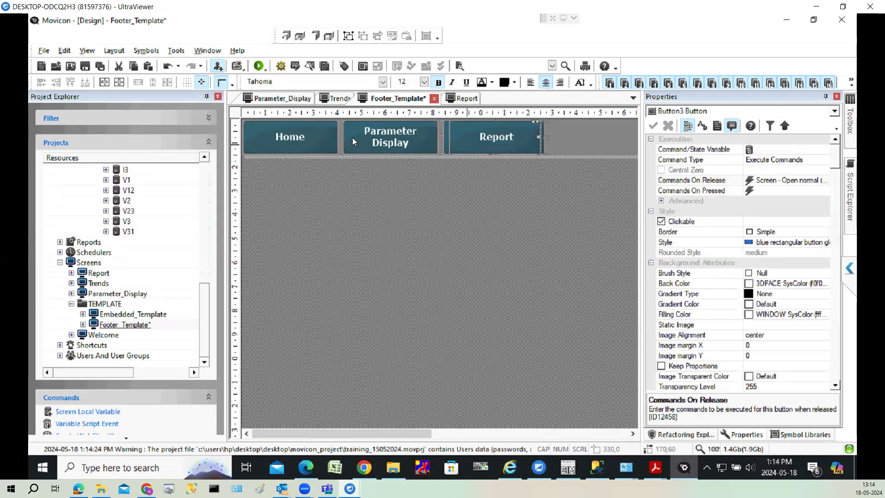
left_click(64, 50)
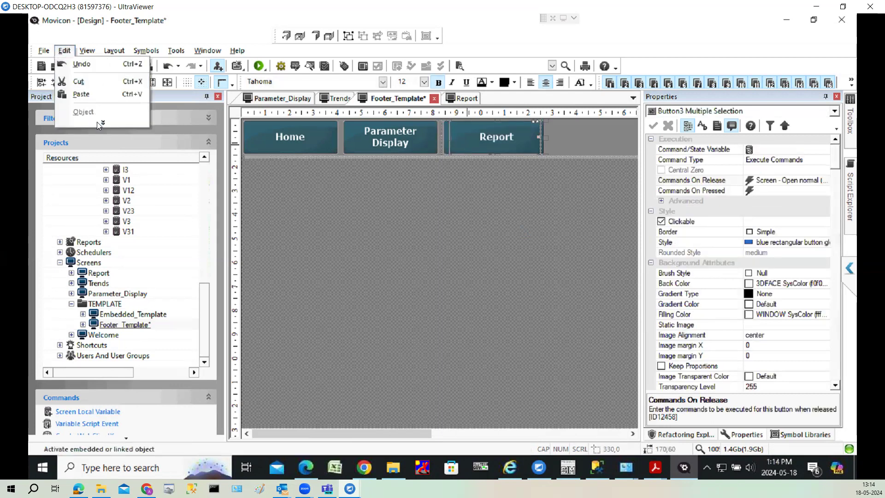
mouse_move(97, 122)
left_click(112, 279)
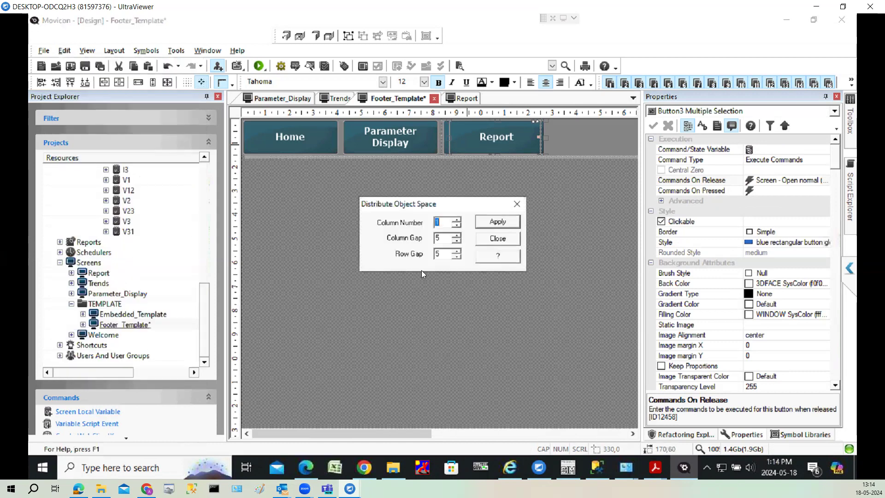
left_click(457, 221)
left_click(491, 223)
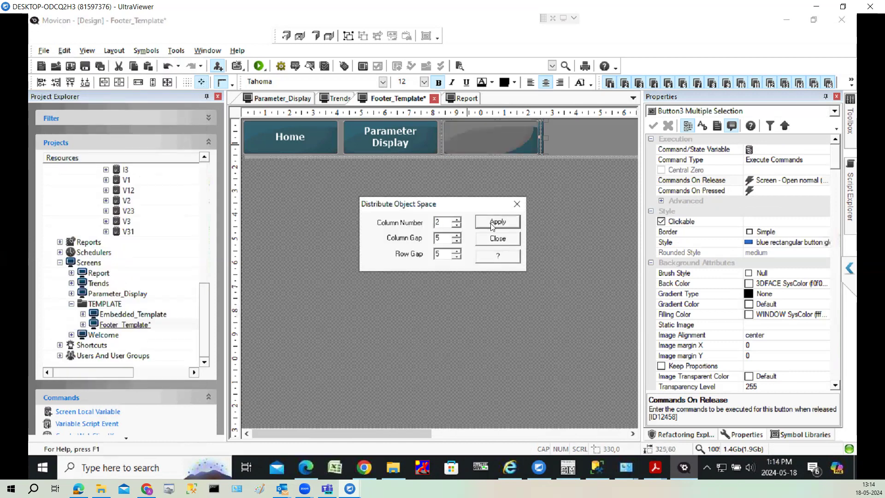
left_click(507, 244)
Change the Report button's Commands On Release so it opens the Report screen, and apply the change
left_click(575, 200)
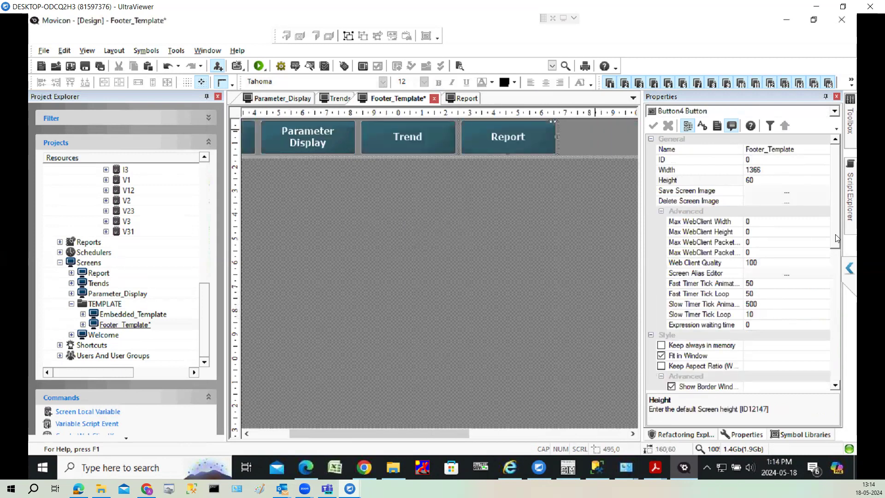
left_click(835, 235)
left_click(834, 164)
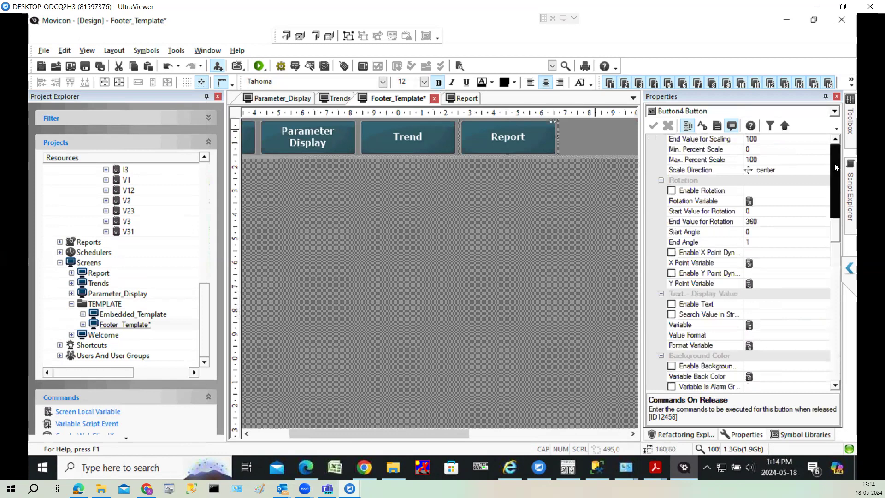
left_click(834, 163)
left_click(834, 164)
left_click(835, 164)
left_click(827, 181)
left_click(827, 180)
left_click(814, 107)
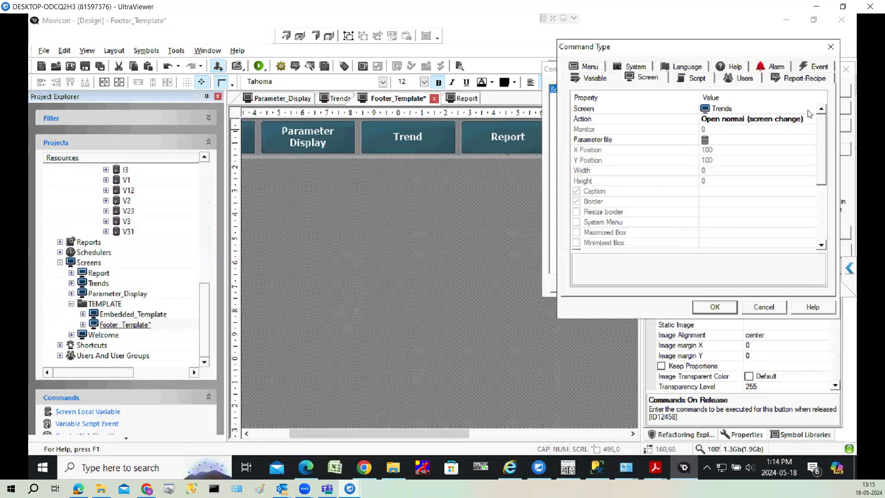
left_click(814, 110)
double_click(622, 175)
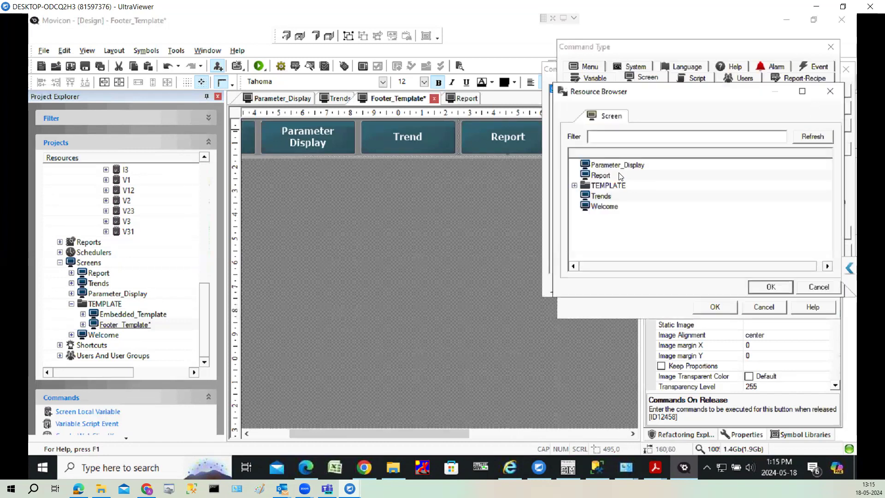
left_click(716, 308)
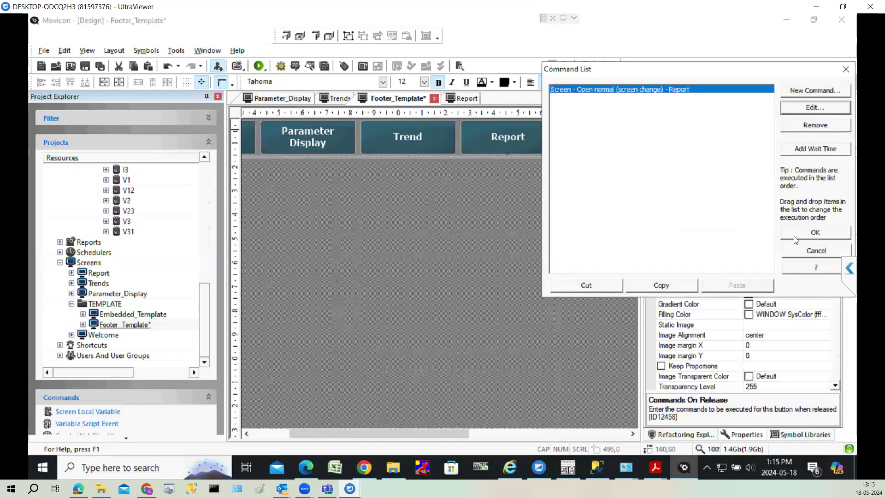
left_click(802, 234)
left_click(652, 127)
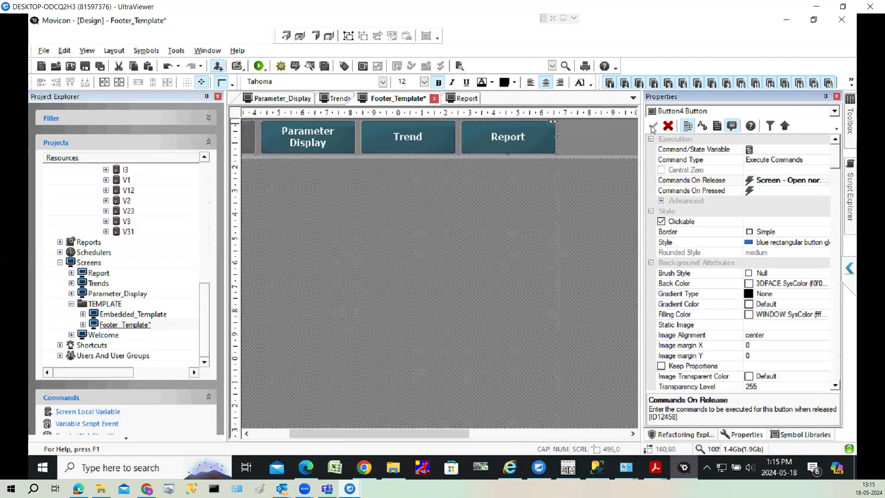
Close all open screens and set the Training_15052024 project's Startup Screen to Welcome
left_click(205, 52)
left_click(222, 62)
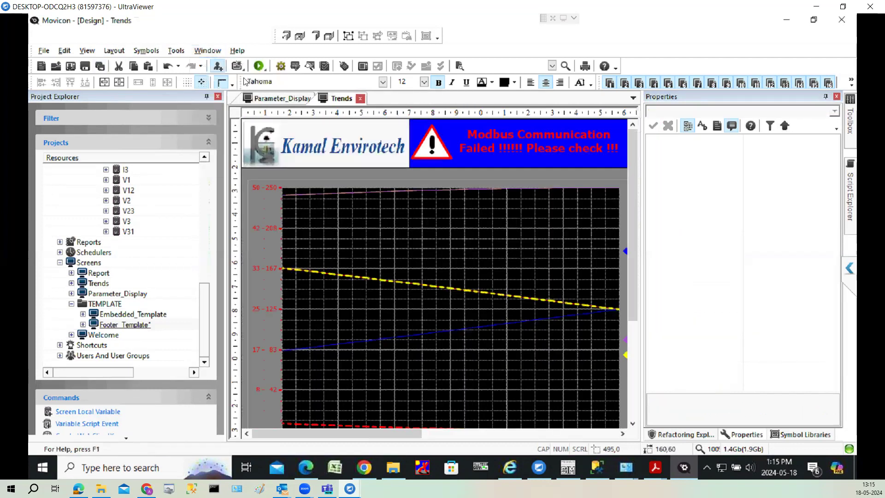
left_click_drag(206, 303, 206, 166)
left_click(143, 175)
left_click_drag(833, 191, 837, 258)
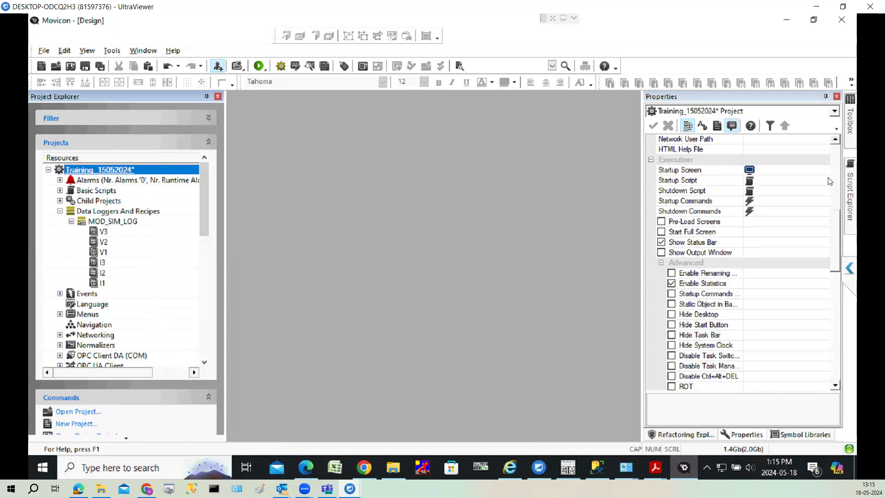
double_click(828, 173)
double_click(605, 207)
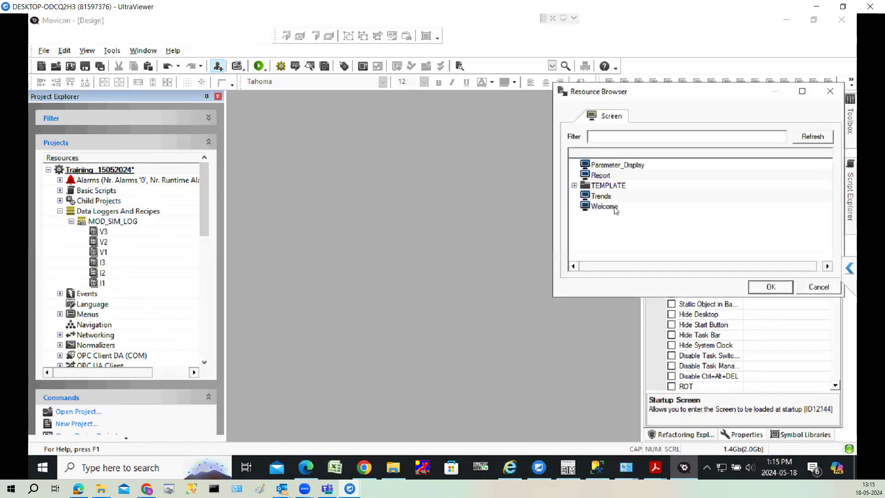
left_click(653, 127)
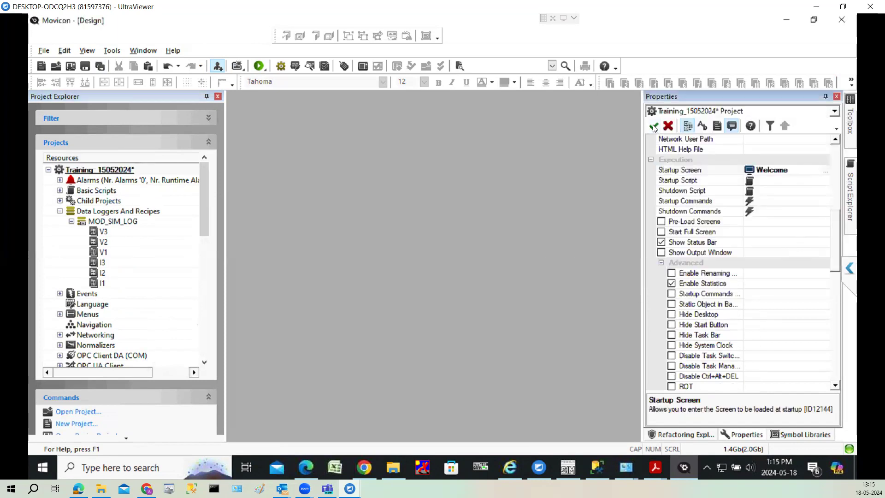
Save the project changes, start the runtime, dismiss the notifications and log in from the Welcome screen
left_click(260, 67)
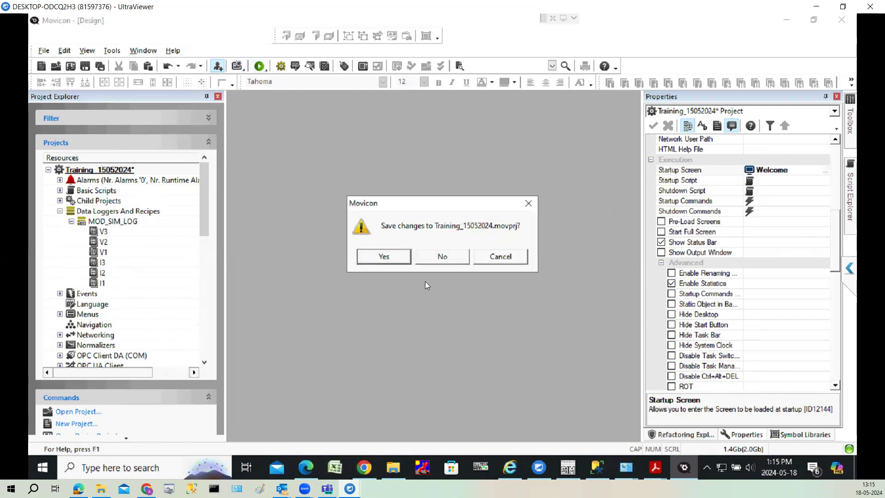
left_click(383, 256)
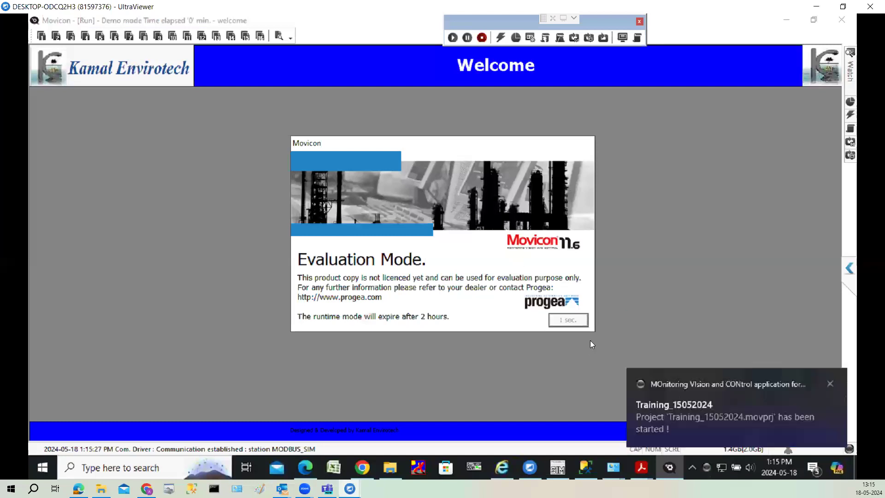
left_click(829, 381)
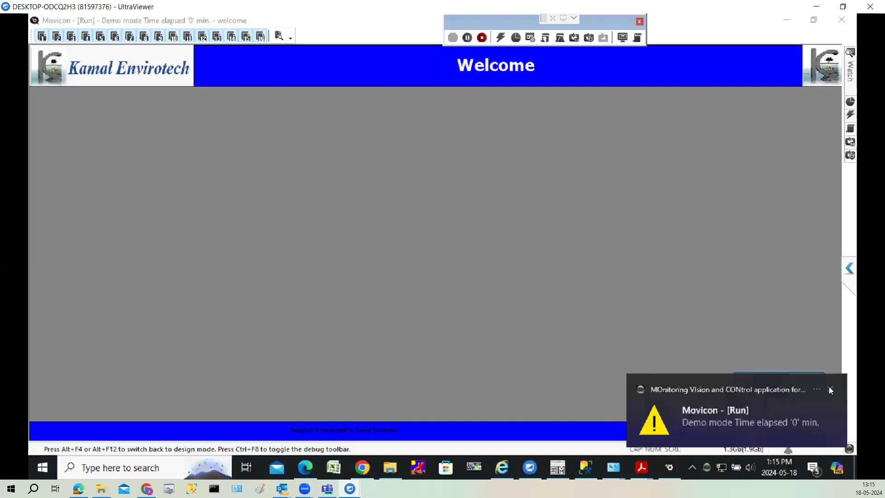
left_click(831, 390)
left_click(790, 375)
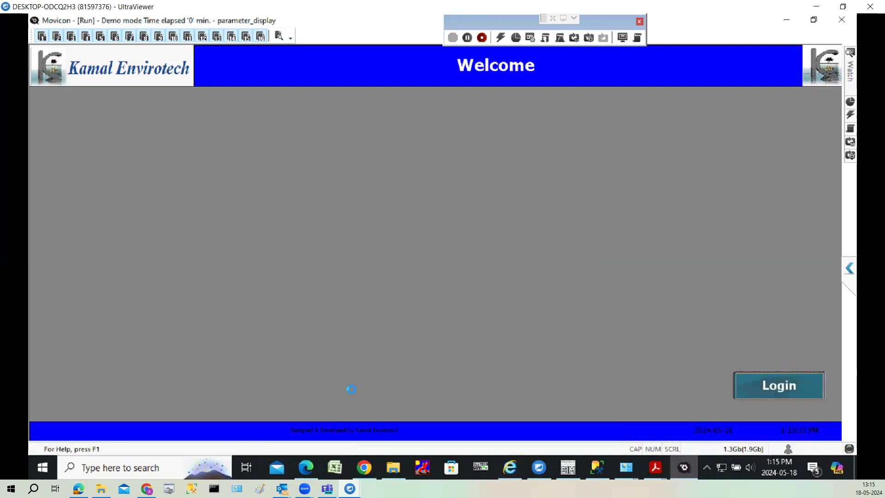
Check the Parameter Display, Trends and Report screens in the runtime for the footer buttons, and stop the runtime
left_click(186, 417)
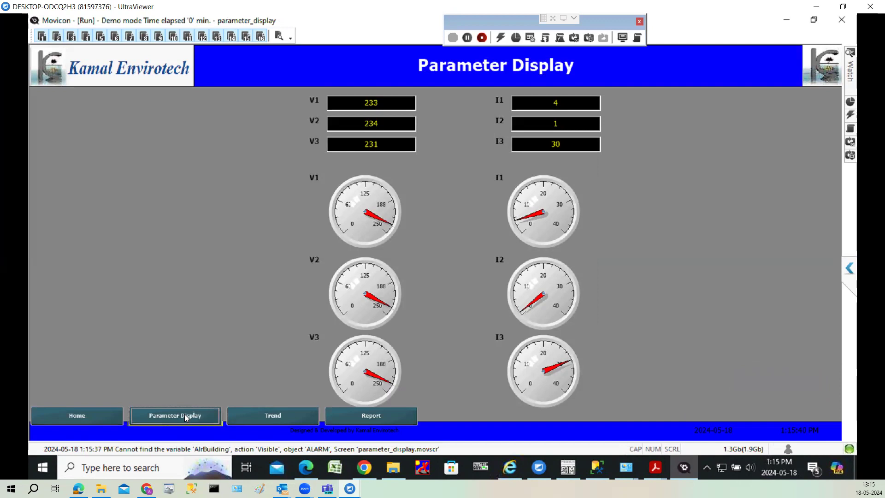
left_click(271, 418)
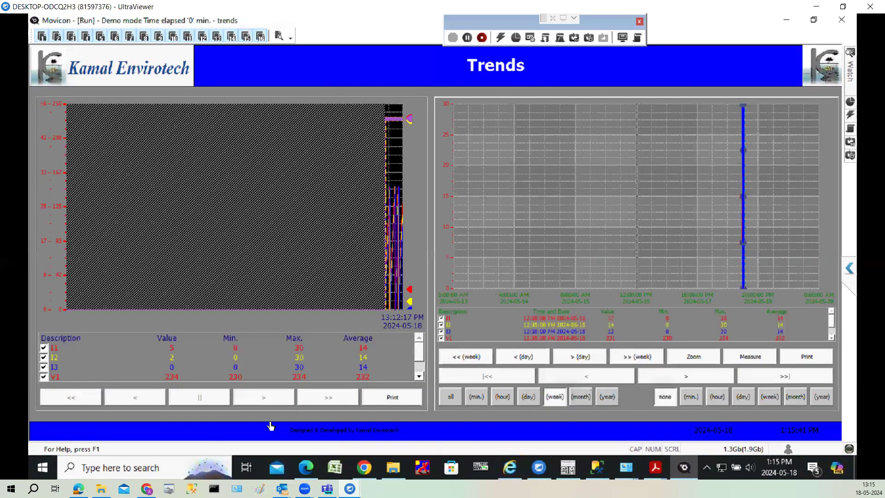
left_click(623, 38)
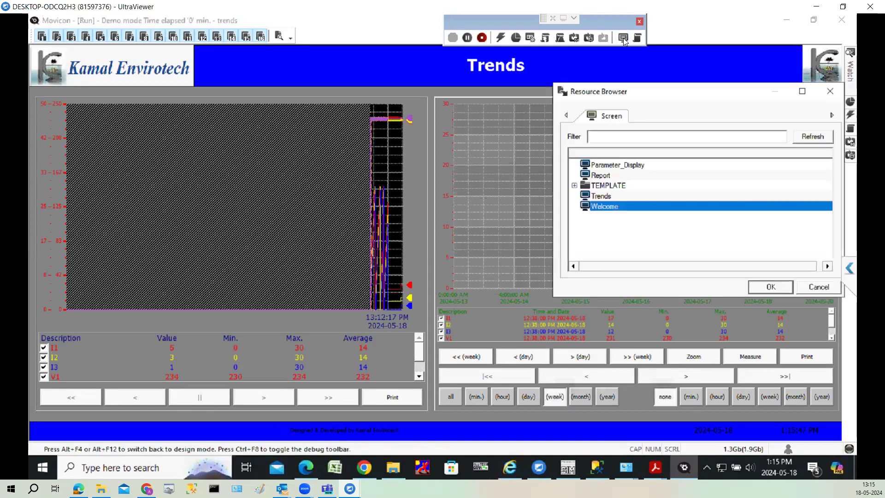
double_click(619, 174)
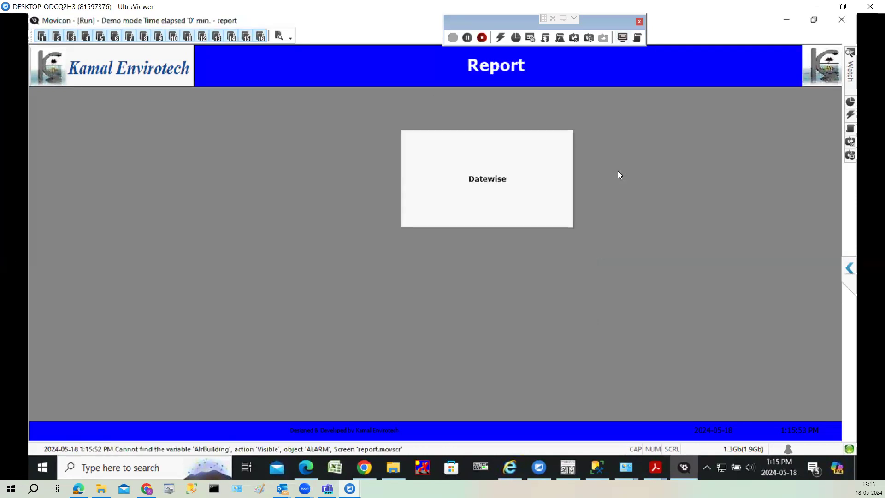
left_click(483, 39)
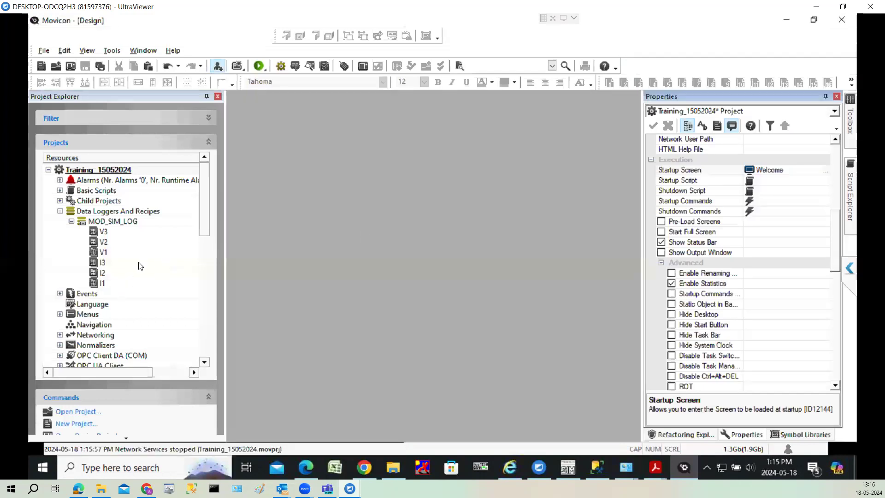
Copy the Footer_Template embedded screen from the Parameter_Display screen and paste it onto the Trends screen
left_click_drag(207, 224, 205, 334)
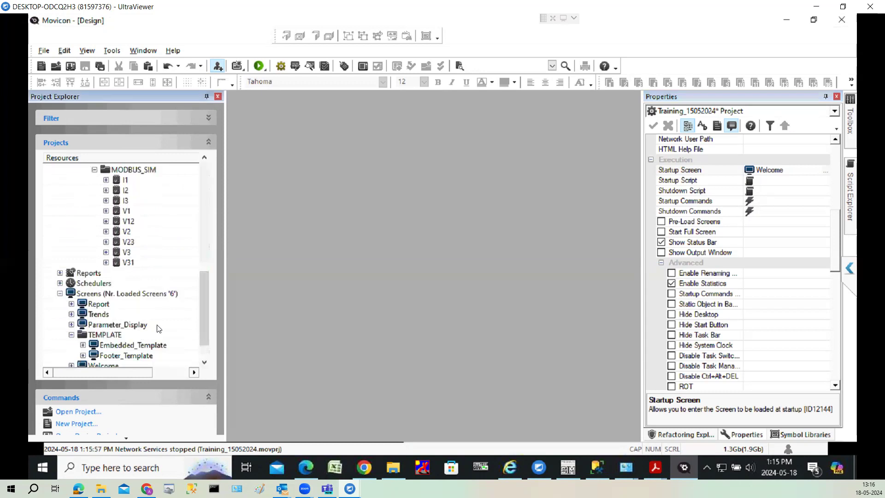
double_click(125, 316)
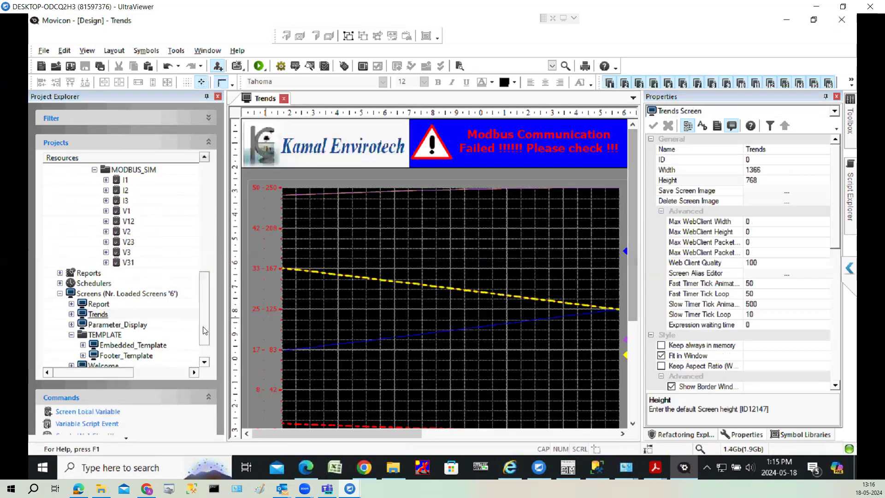
double_click(116, 325)
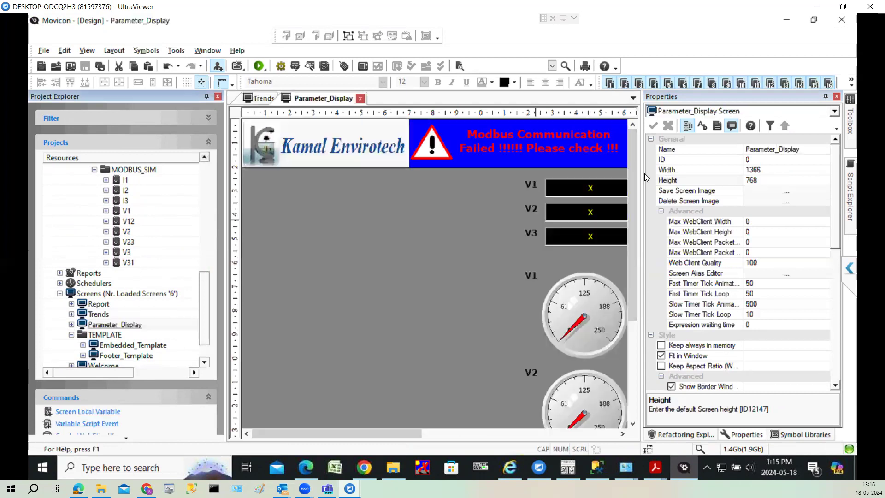
left_click_drag(634, 238, 620, 352)
left_click(482, 400)
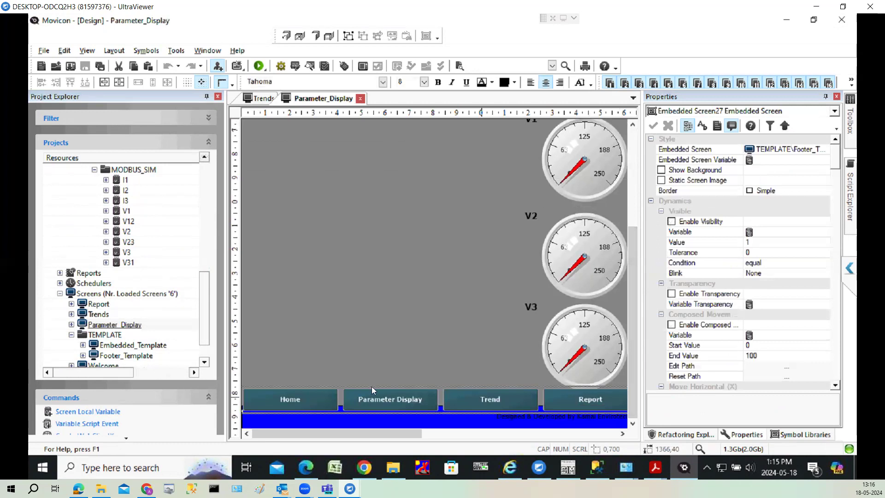
double_click(120, 315)
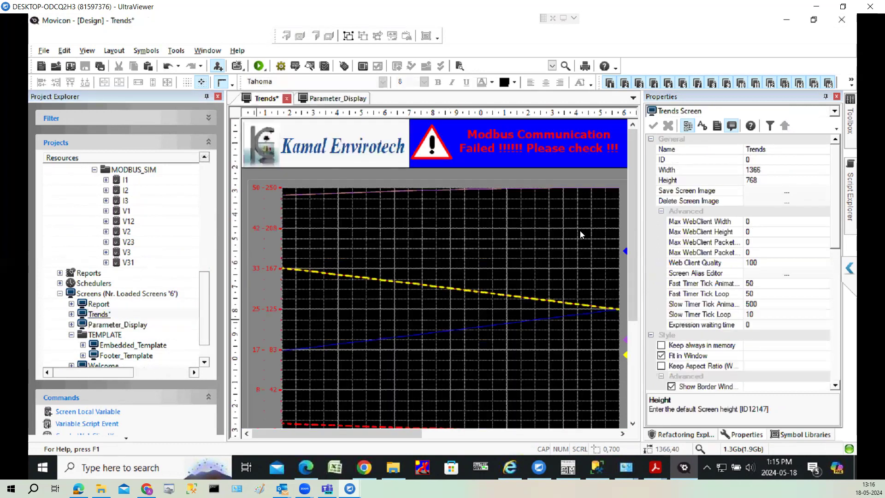
key("ctrl+v")
left_click_drag(636, 232, 636, 394)
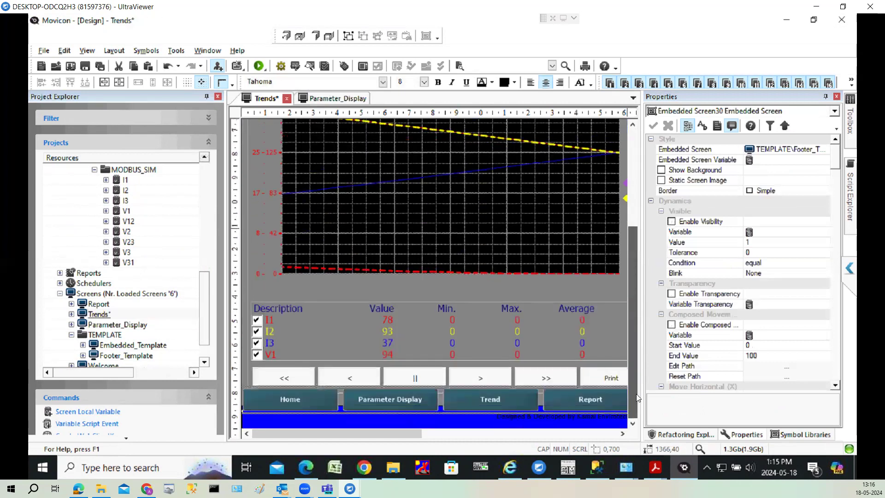
Paste the Footer_Template embedded screen onto the Report screen and save all modified screens
double_click(124, 304)
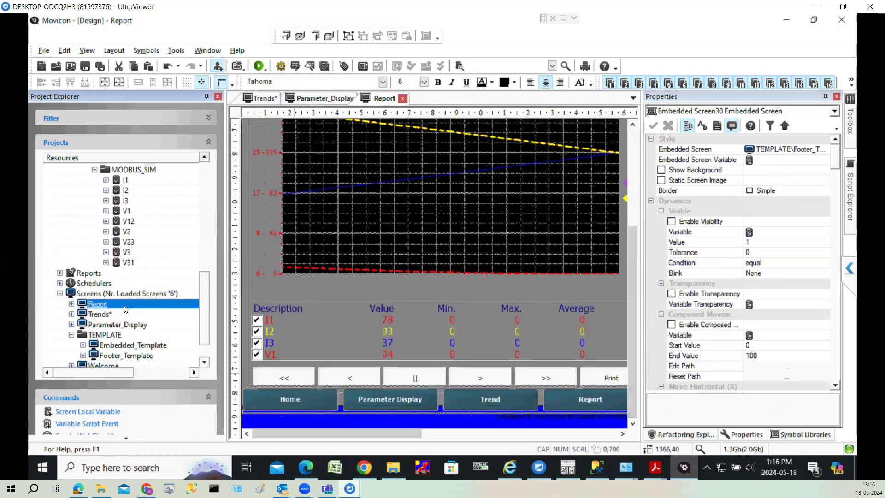
key("ctrl+v")
left_click_drag(632, 249, 636, 380)
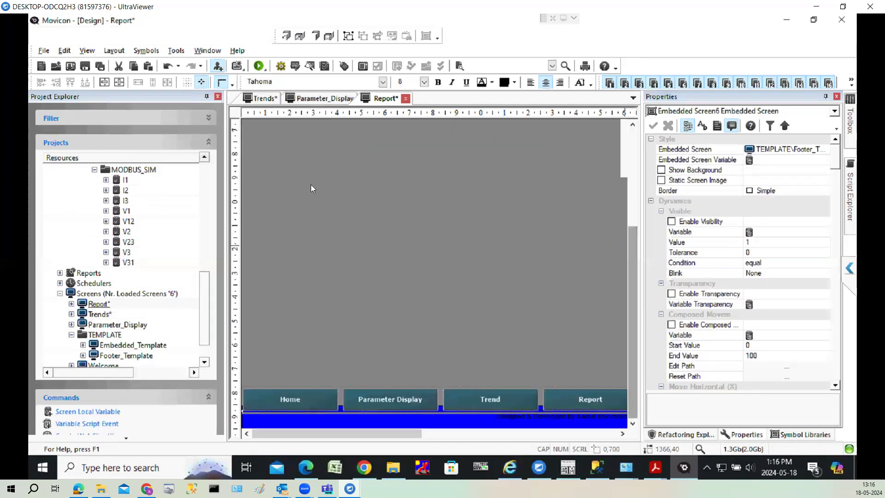
left_click(100, 66)
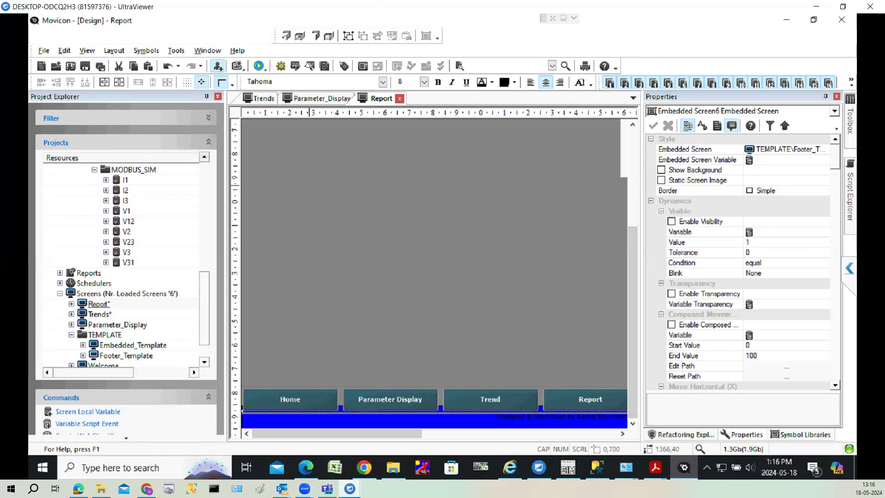
Close all open screens and start the project runtime, dismissing its notifications
left_click(207, 51)
left_click(230, 65)
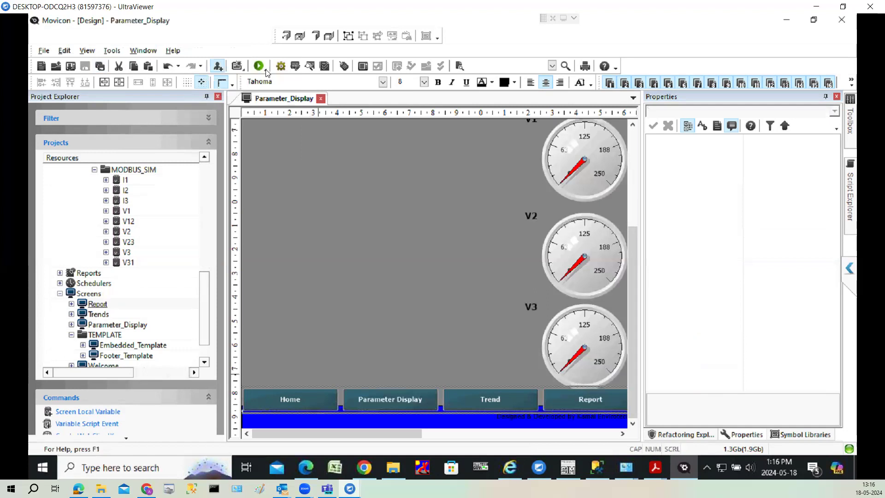
left_click(263, 68)
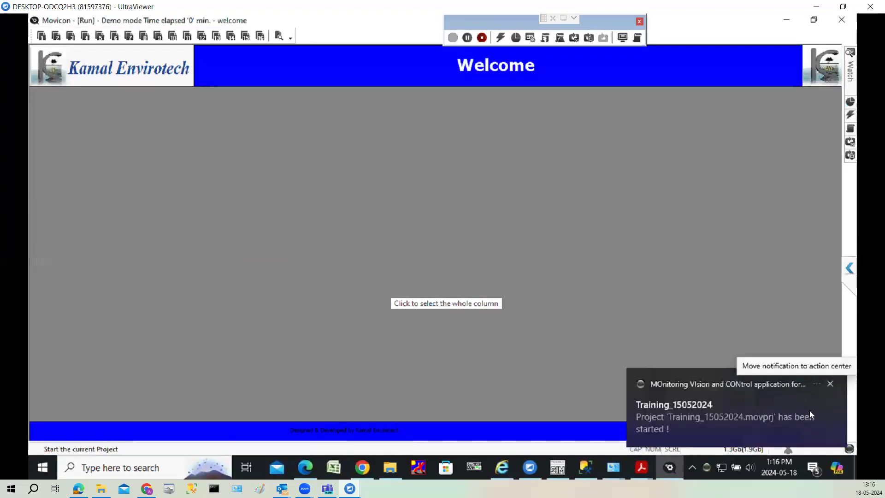
left_click(832, 383)
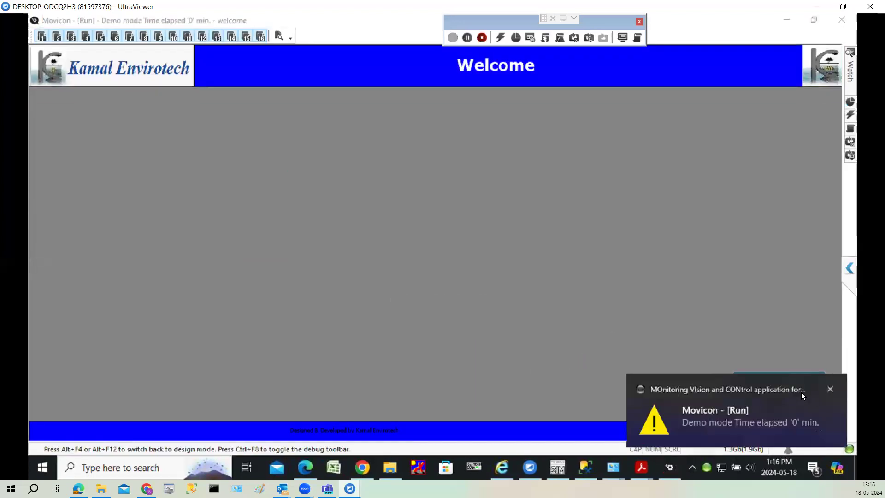
left_click(828, 387)
left_click(804, 387)
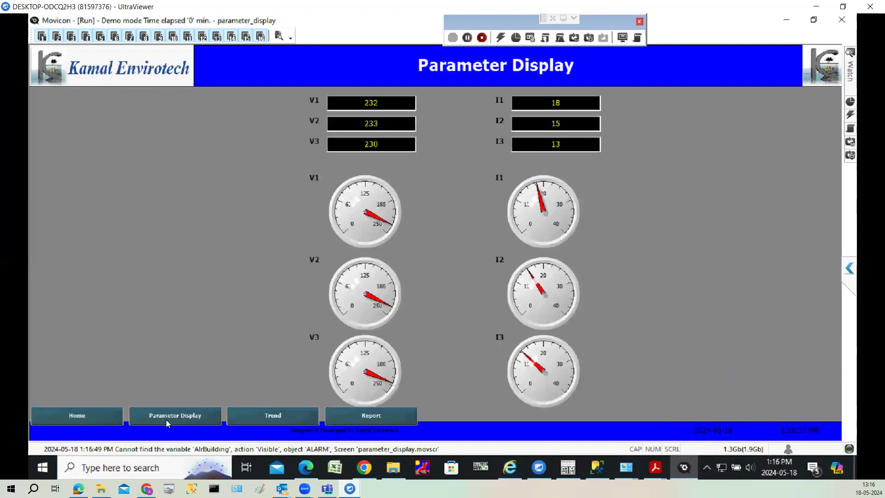
Test the footer navigation in the runtime by switching among the Trends, Report and Parameter Display screens
left_click(261, 421)
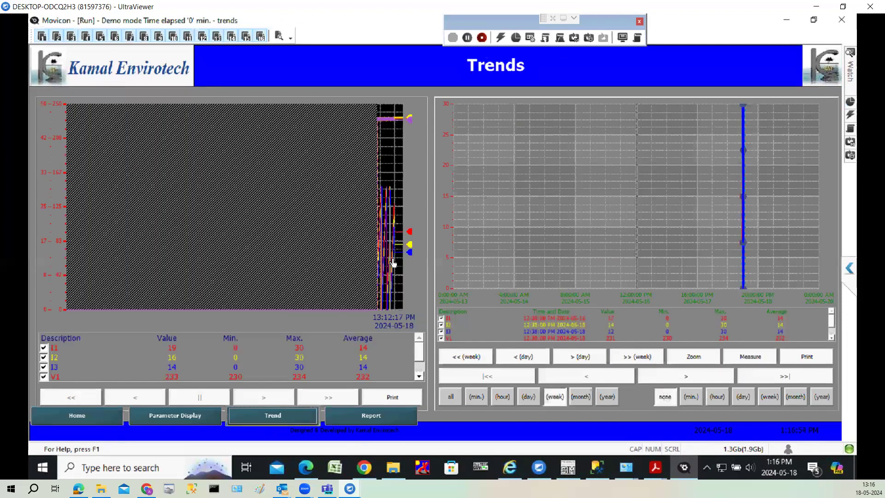
left_click(361, 417)
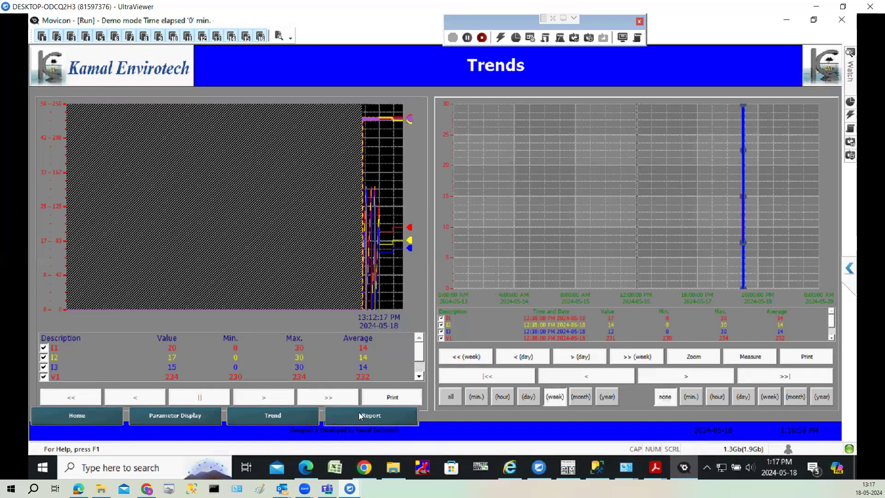
left_click(284, 416)
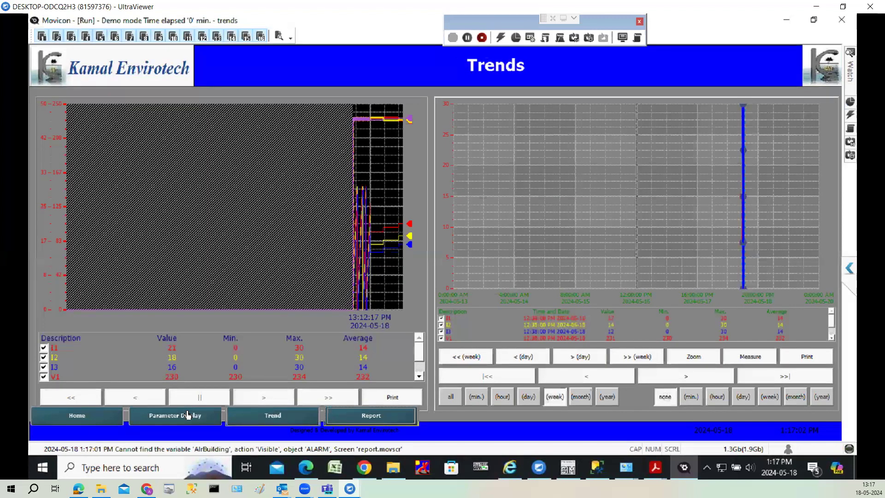
left_click(187, 415)
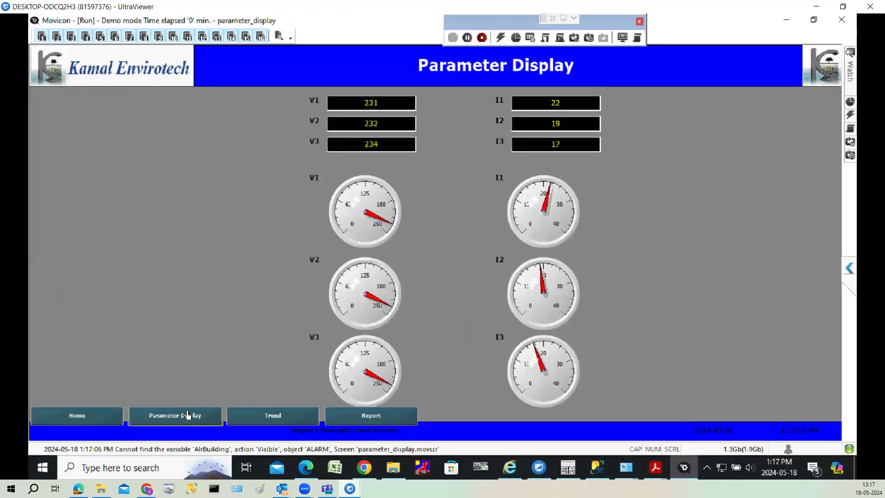
left_click(313, 421)
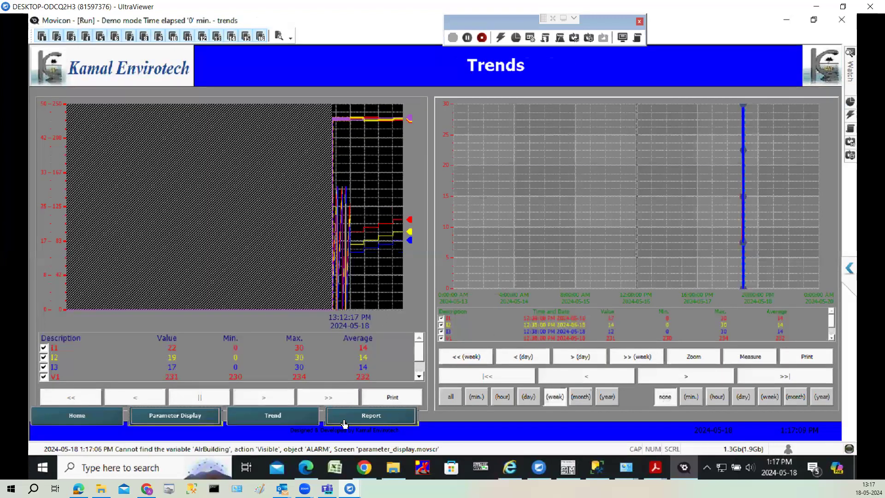
left_click(345, 423)
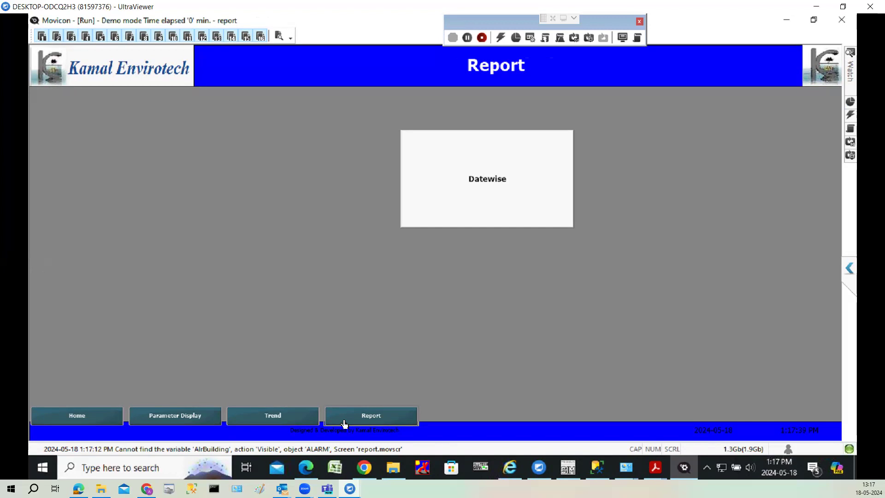
left_click(247, 414)
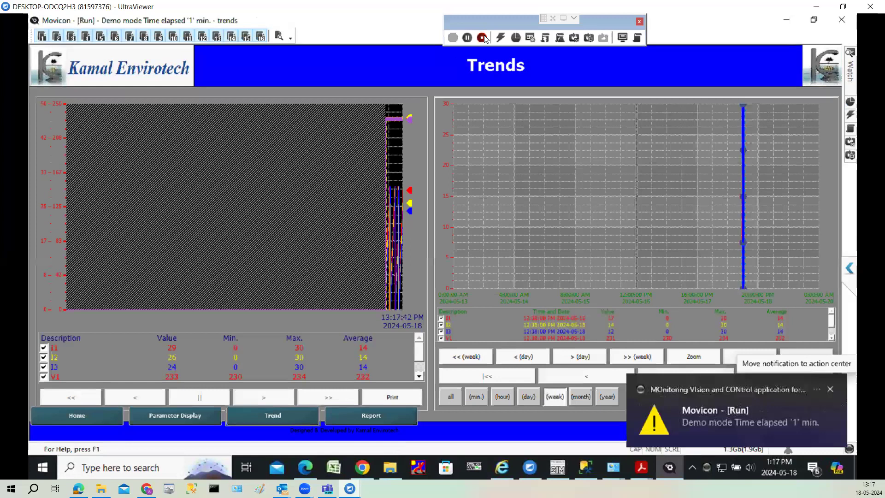
Open the Datewise report preview, set FromDate to 2024-05-18 and submit the parameters
left_click(482, 37)
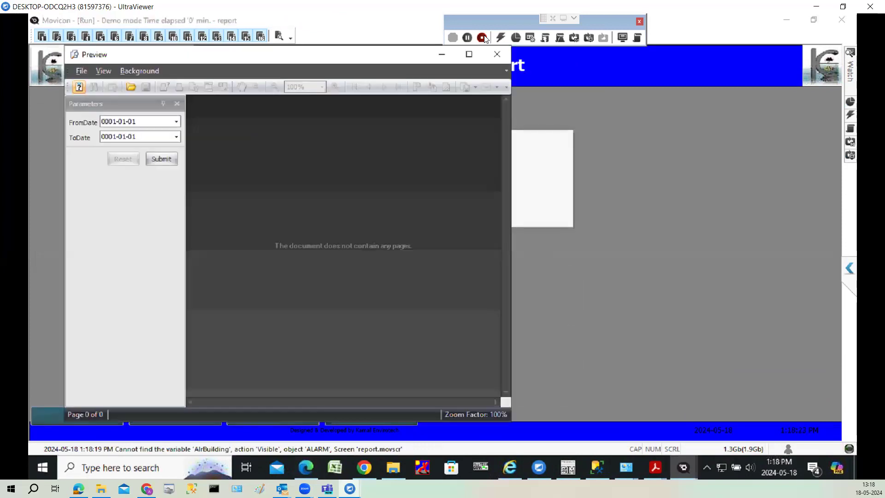
left_click(176, 122)
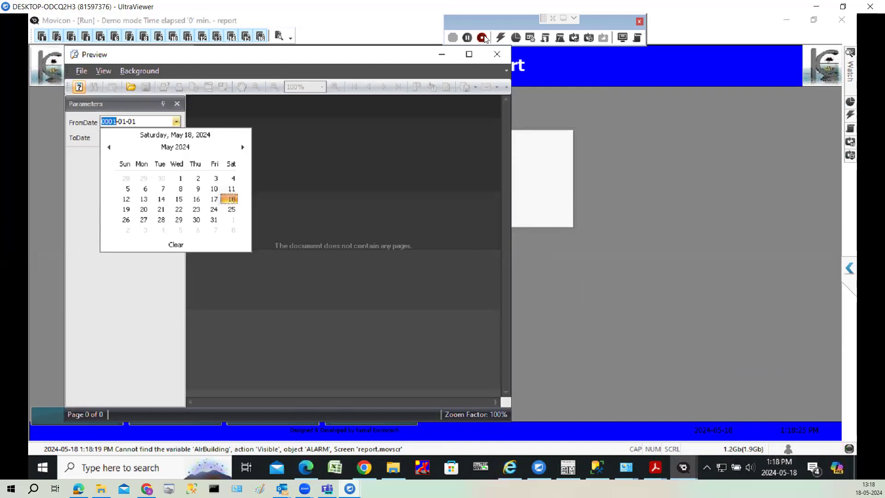
left_click(180, 188)
left_click(176, 121)
left_click(235, 200)
left_click(161, 159)
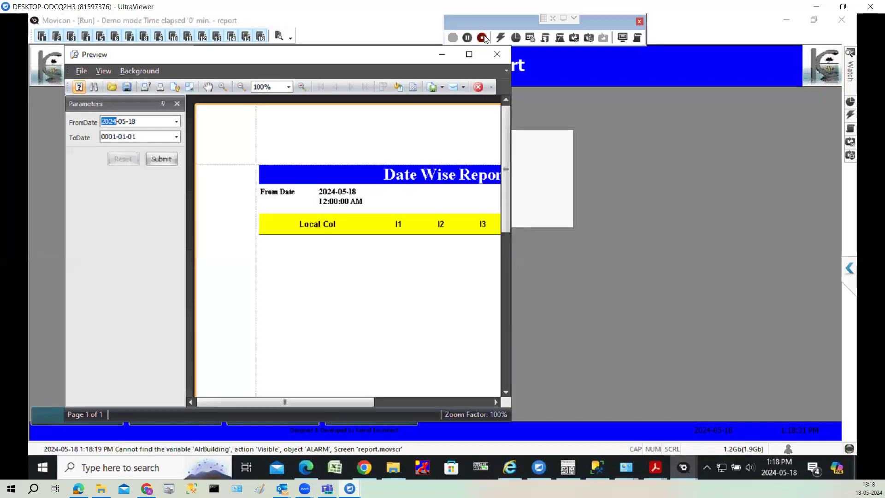
mouse_move(285, 402)
left_mouse_down()
mouse_move(398, 402)
mouse_move(284, 402)
left_mouse_up()
Try generating the Datewise report with ToDate set to 2024-05-18
left_click(176, 136)
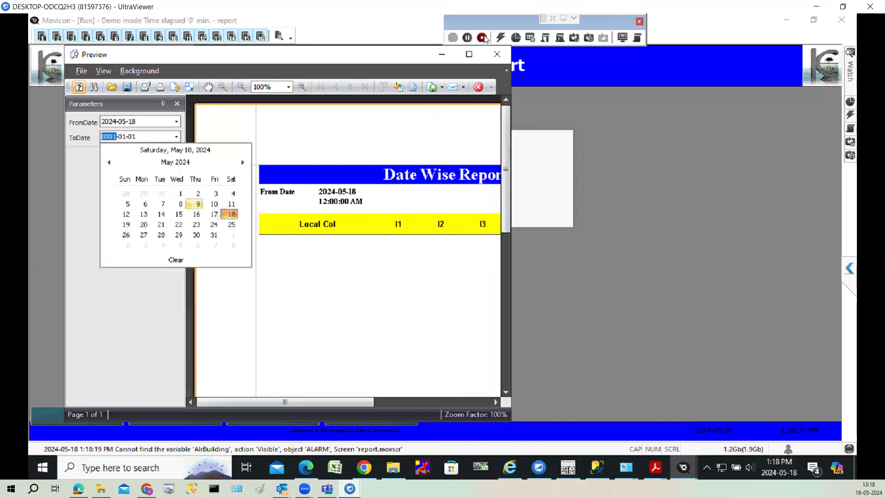
left_click(214, 214)
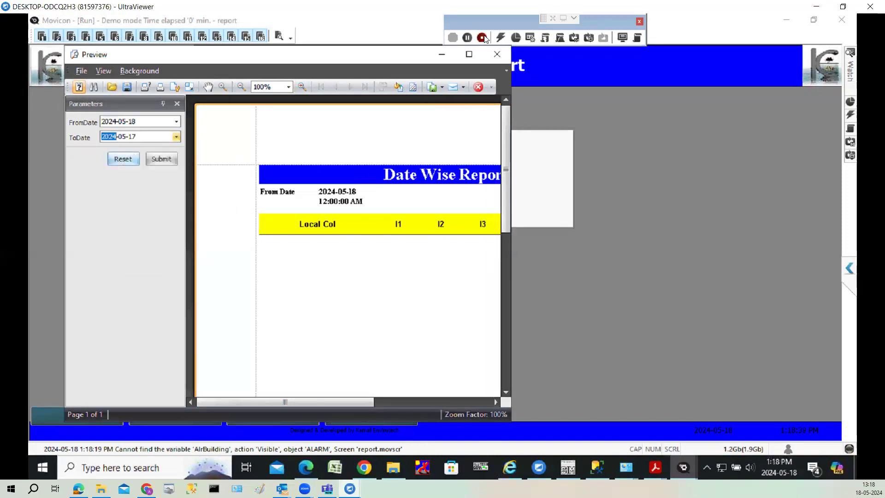
left_click(176, 136)
left_click(232, 214)
left_click(161, 159)
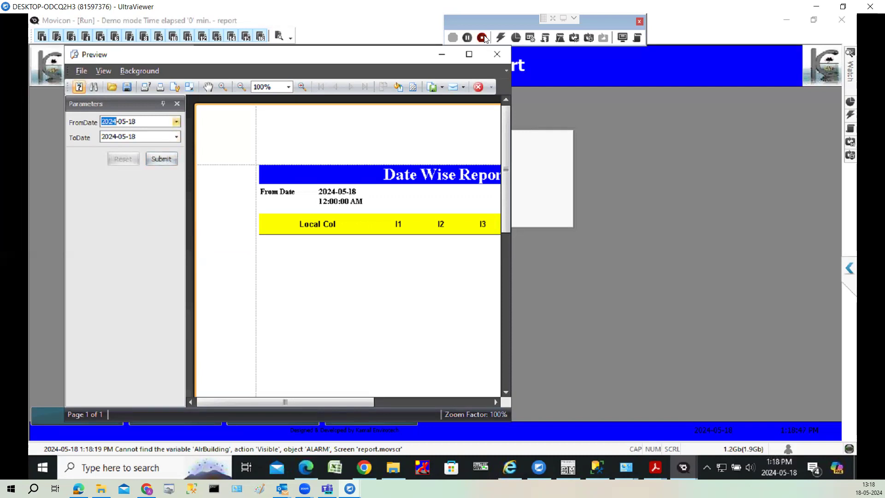
Set the report's ToDate to 2024-05-19 and submit to generate the date-wise report
left_click(176, 137)
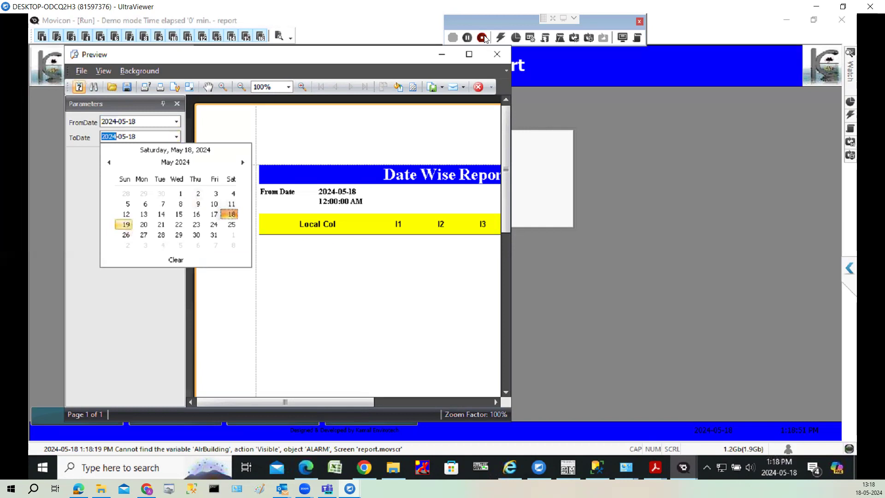
left_click(126, 224)
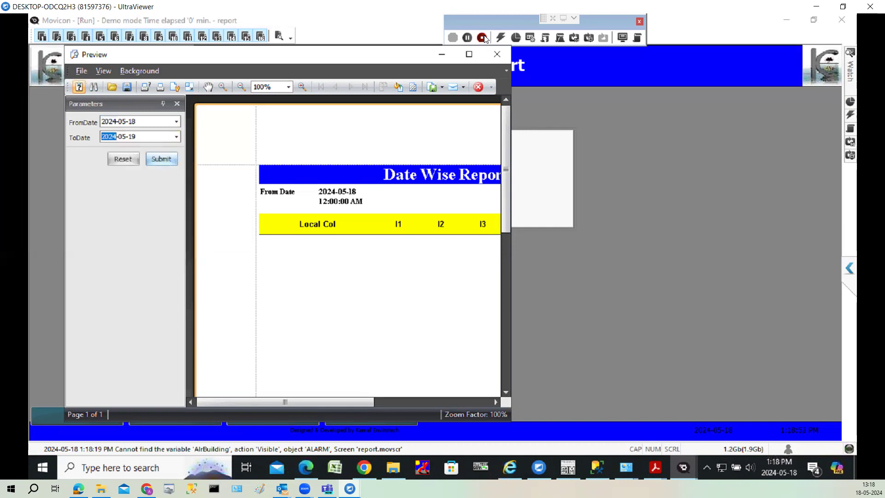
key("Return")
mouse_move(286, 402)
left_mouse_down()
mouse_move(402, 401)
mouse_move(284, 402)
left_mouse_up()
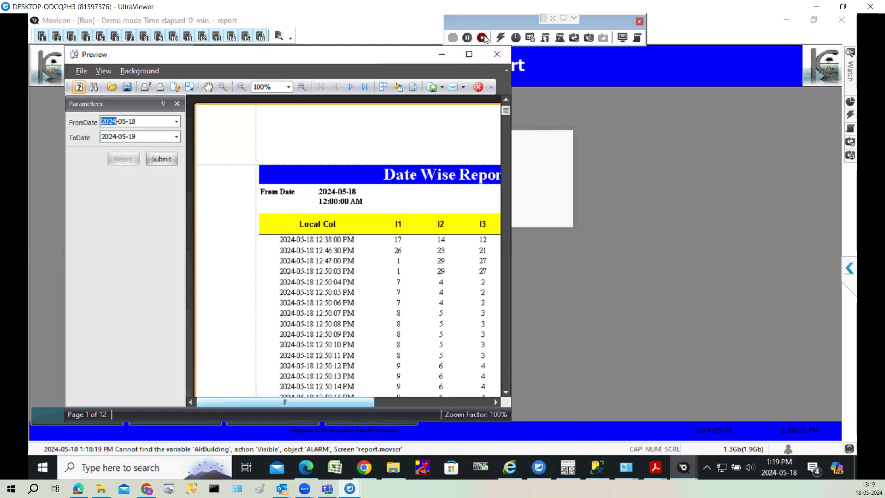
Close the Datewise report preview and stop the runtime
mouse_move(285, 402)
left_mouse_down()
mouse_move(401, 402)
mouse_move(285, 402)
left_mouse_up()
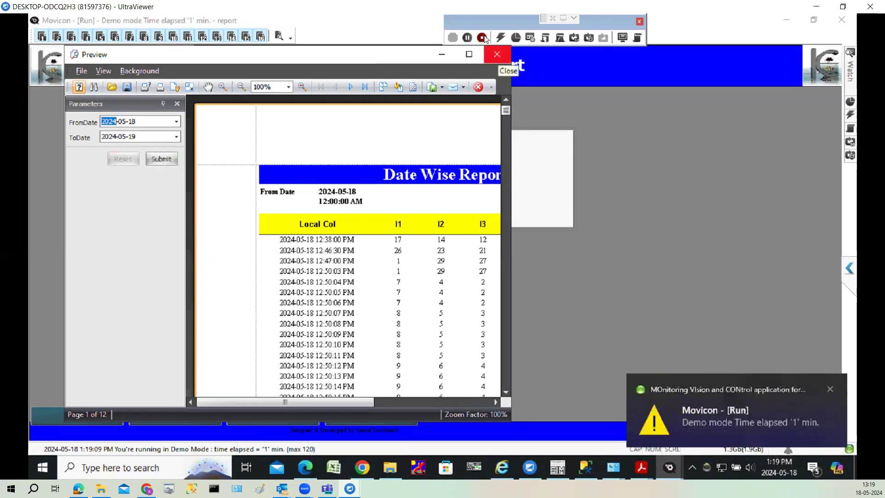
left_click(494, 54)
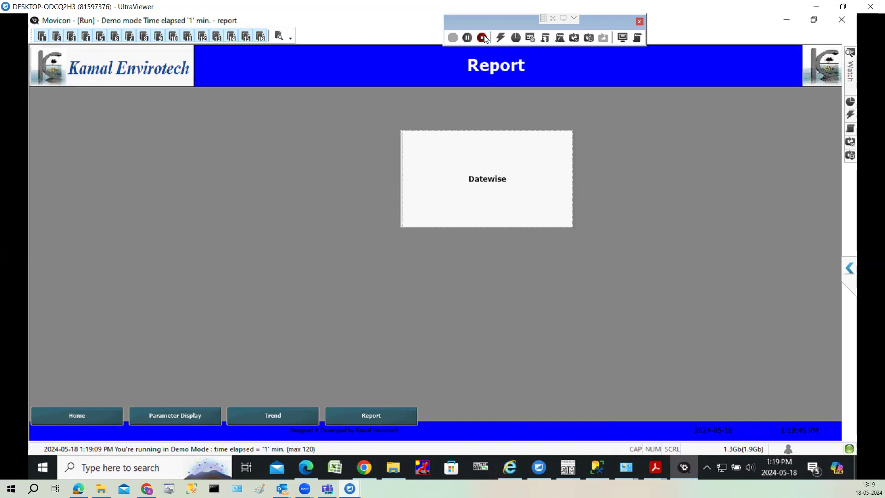
left_click(482, 38)
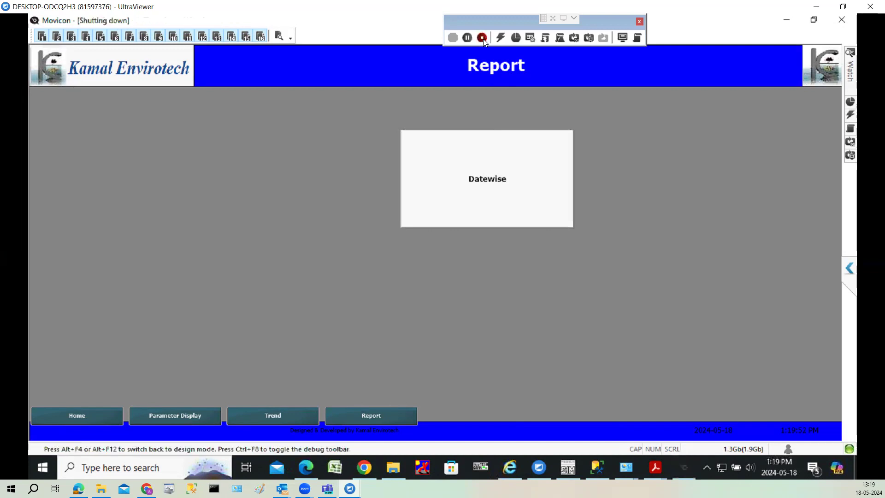